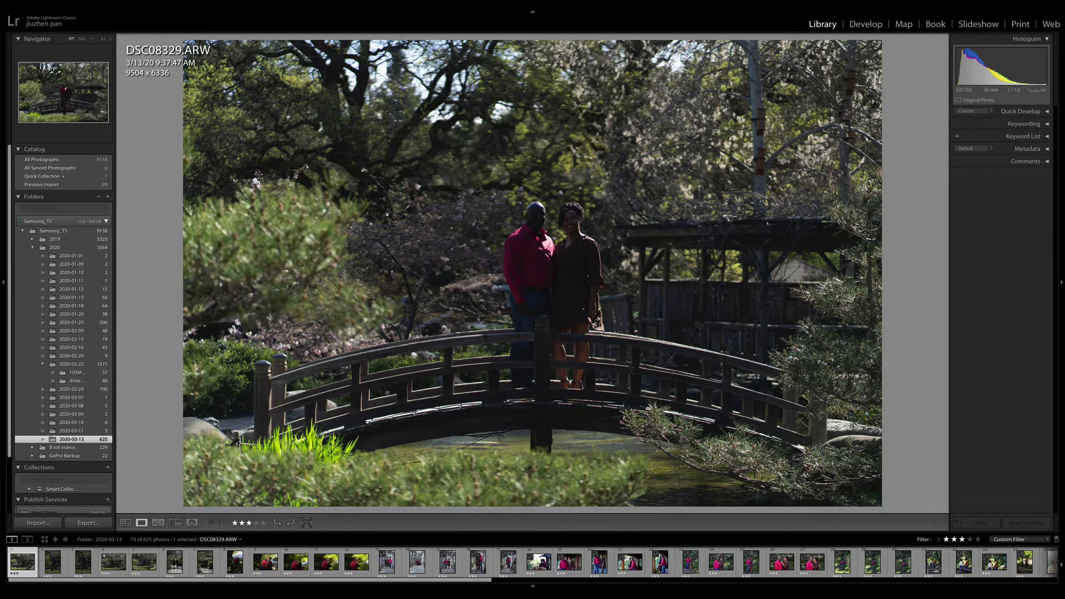
- Open the wide bridge photo for developing, apply the Summer 2018 Warm preset, and set exposure to +0.85 and shadows to +67
key(Right)
key(Left)
key(d)
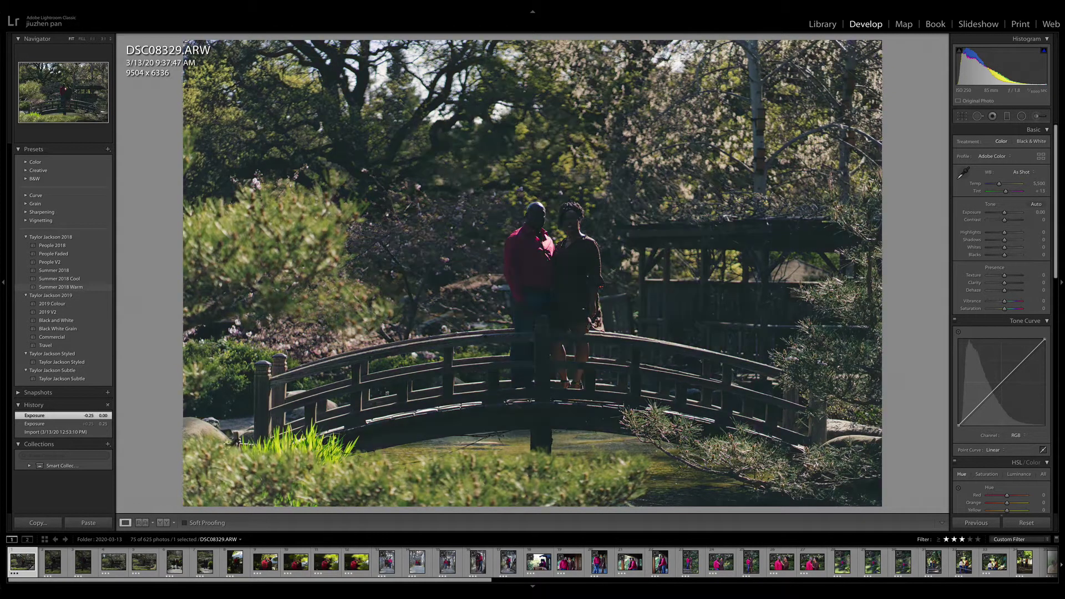
click(73, 287)
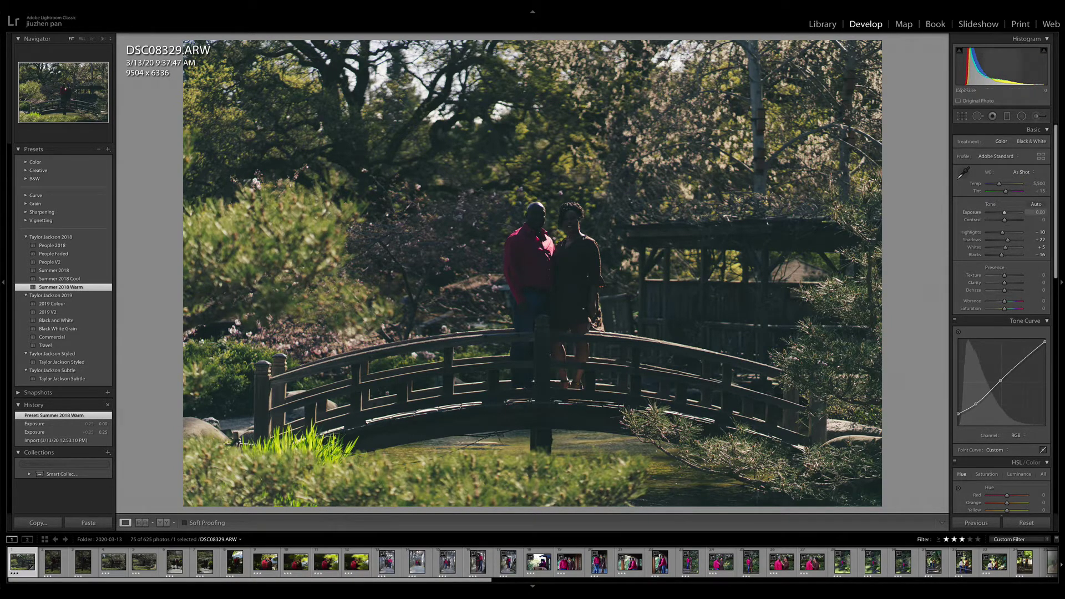
drag(1005, 212, 1008, 211)
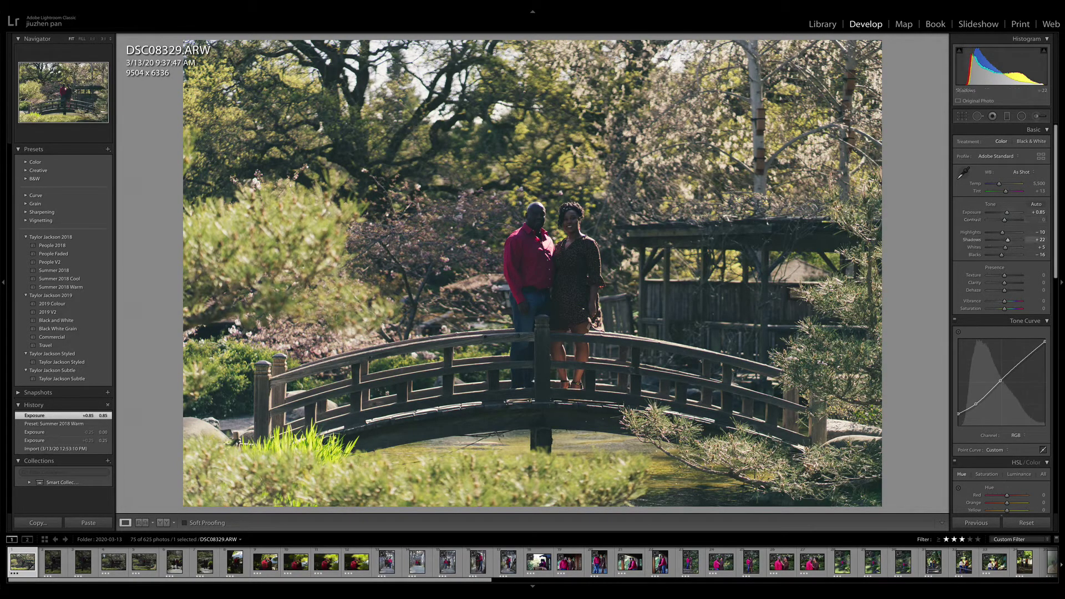
drag(1007, 240, 1016, 240)
- Add an inverted radial filter around the couple with exposure 0.51, highlights 27 and shadows 34
click(1022, 116)
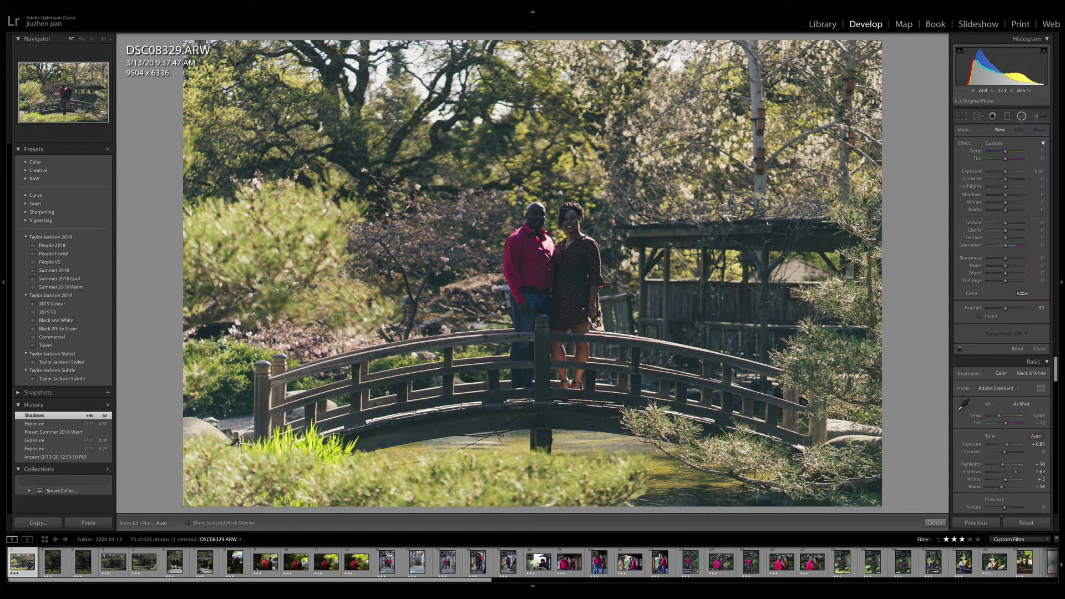
drag(536, 269, 553, 293)
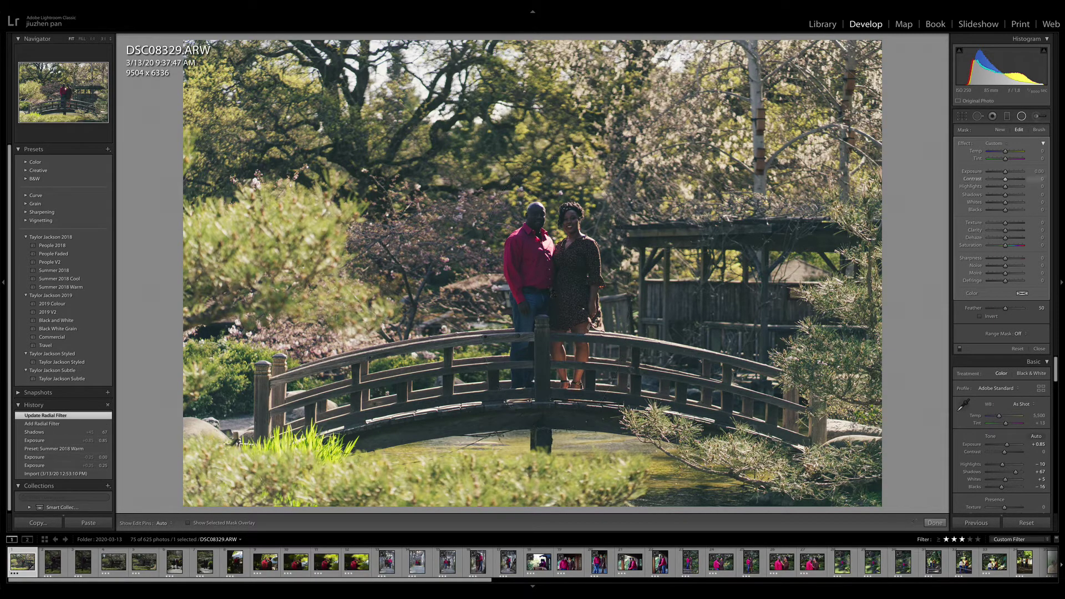
drag(1006, 171, 1008, 171)
click(990, 317)
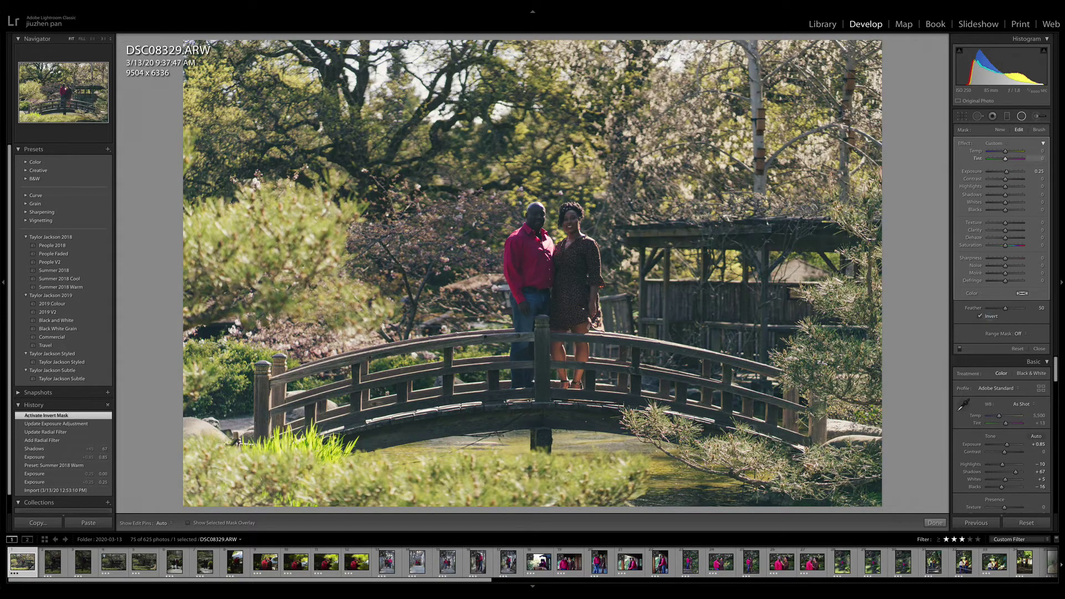
drag(1005, 195, 1011, 195)
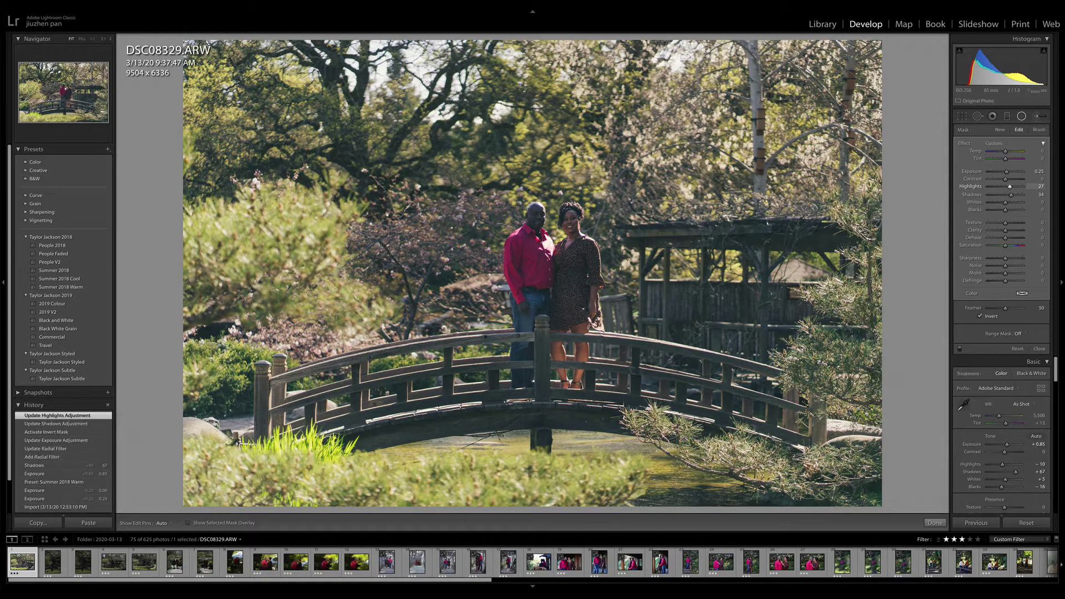
drag(1006, 171, 1008, 171)
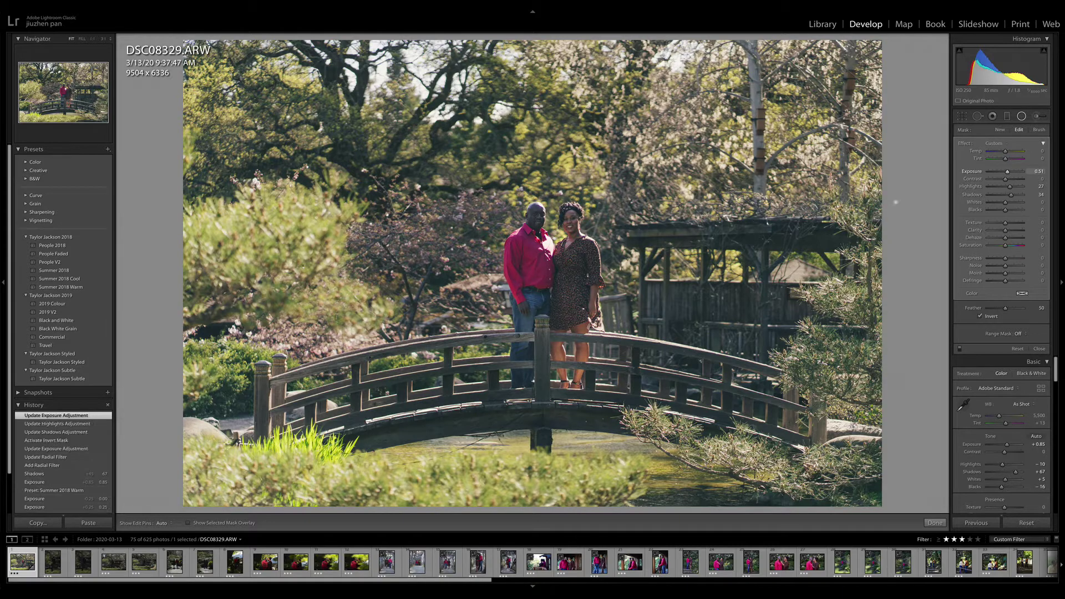
- Enlarge the radial filter slightly in height and width and shift it up to centre it on the couple
drag(553, 431, 554, 439)
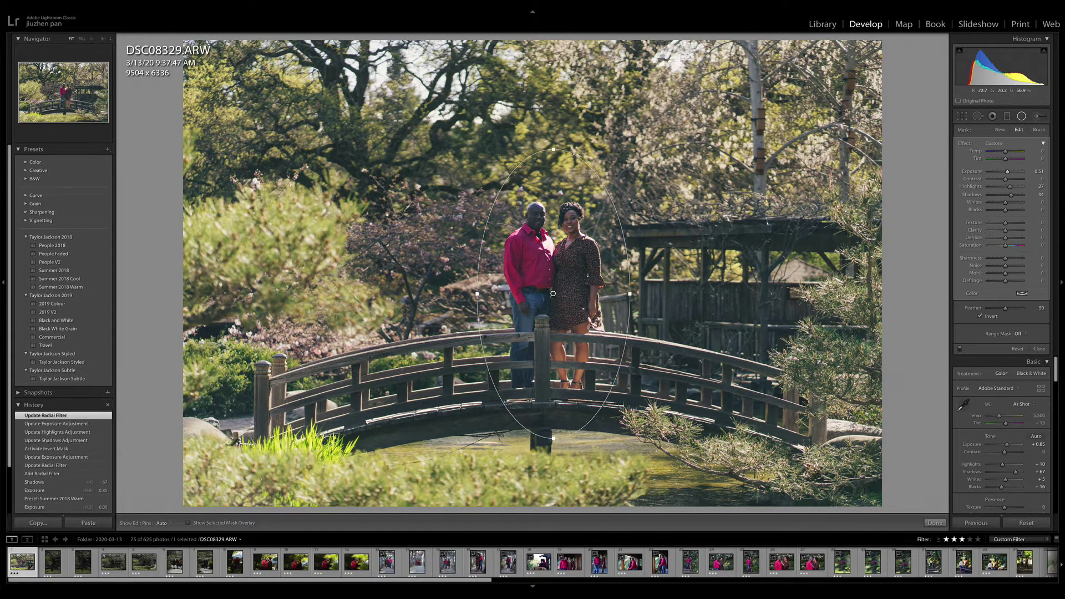
drag(630, 294, 638, 294)
drag(553, 293, 551, 286)
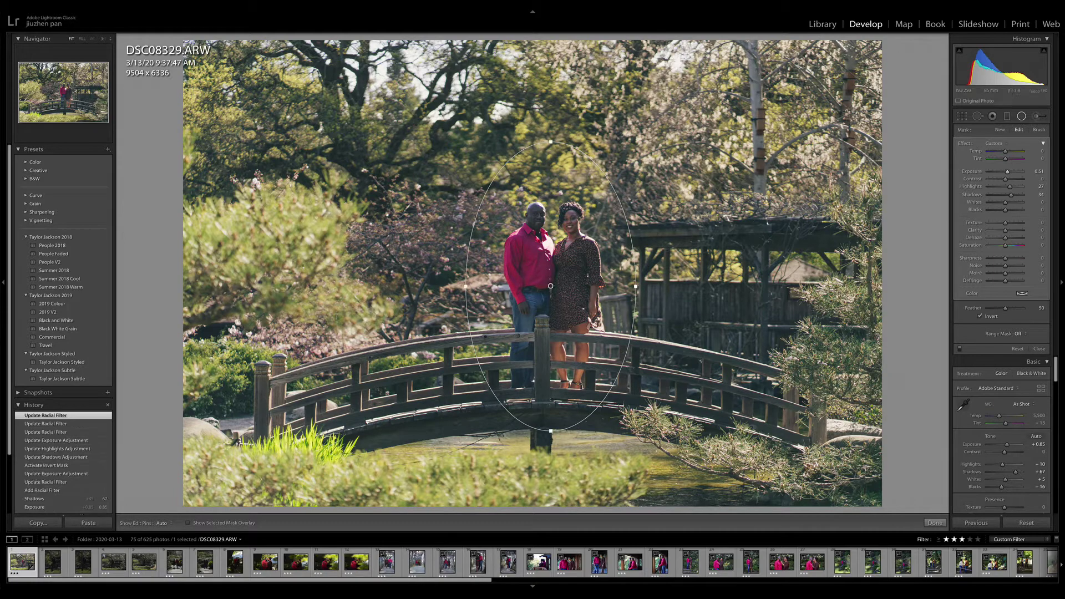
- Turn the radial filter off and on to compare its effect, and set its whites to 8
click(959, 349)
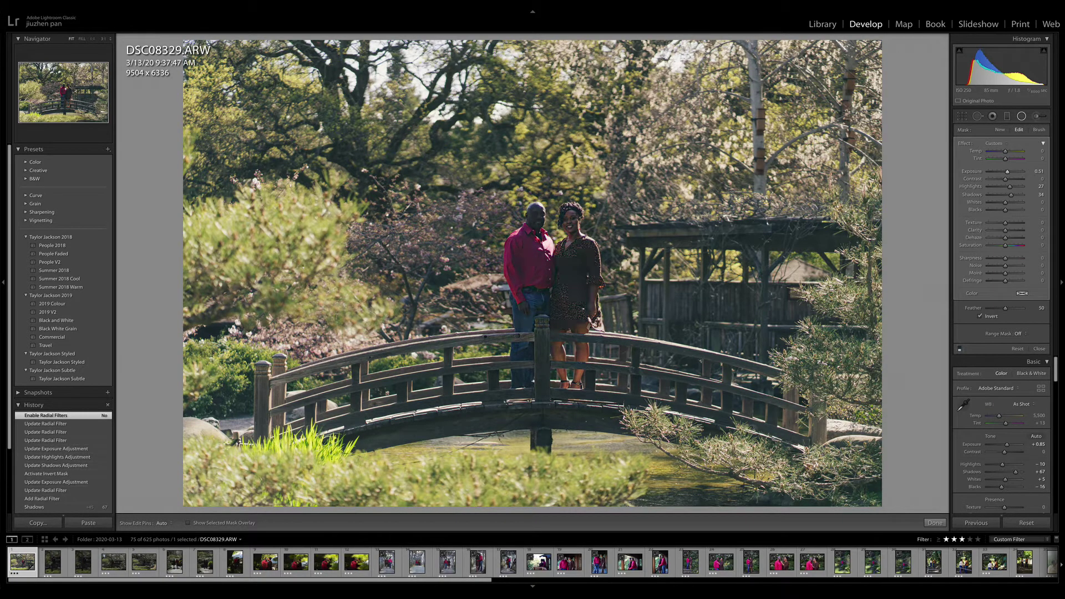
click(960, 348)
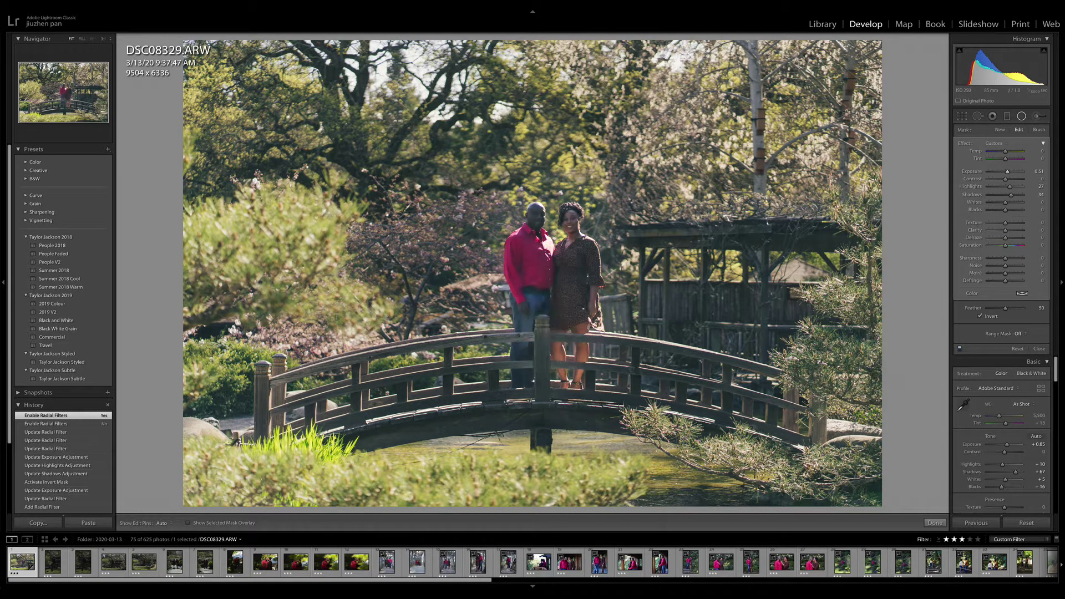
click(959, 348)
click(959, 349)
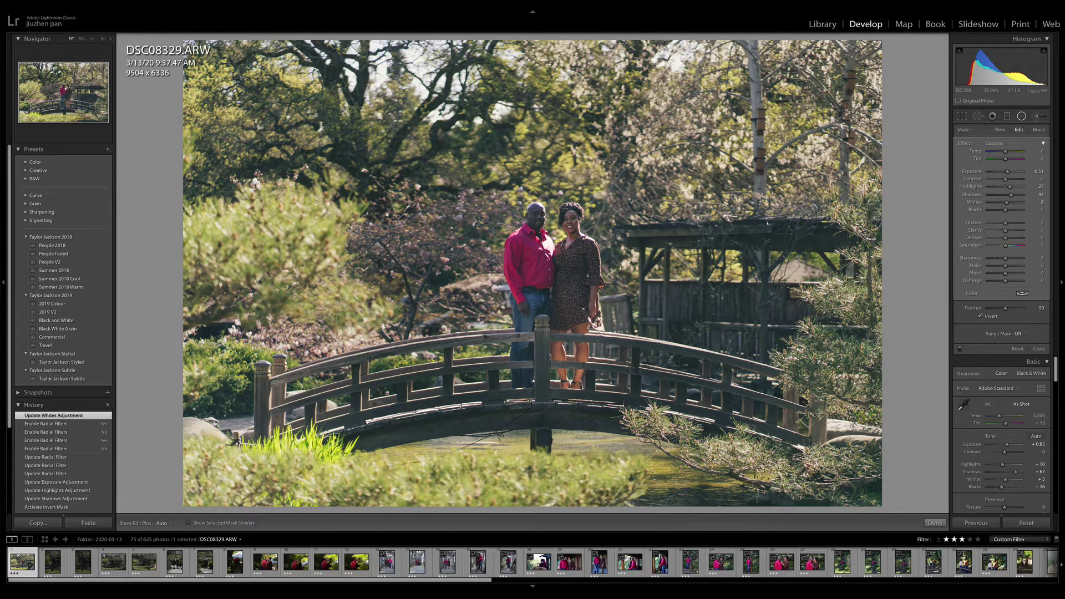
click(1008, 116)
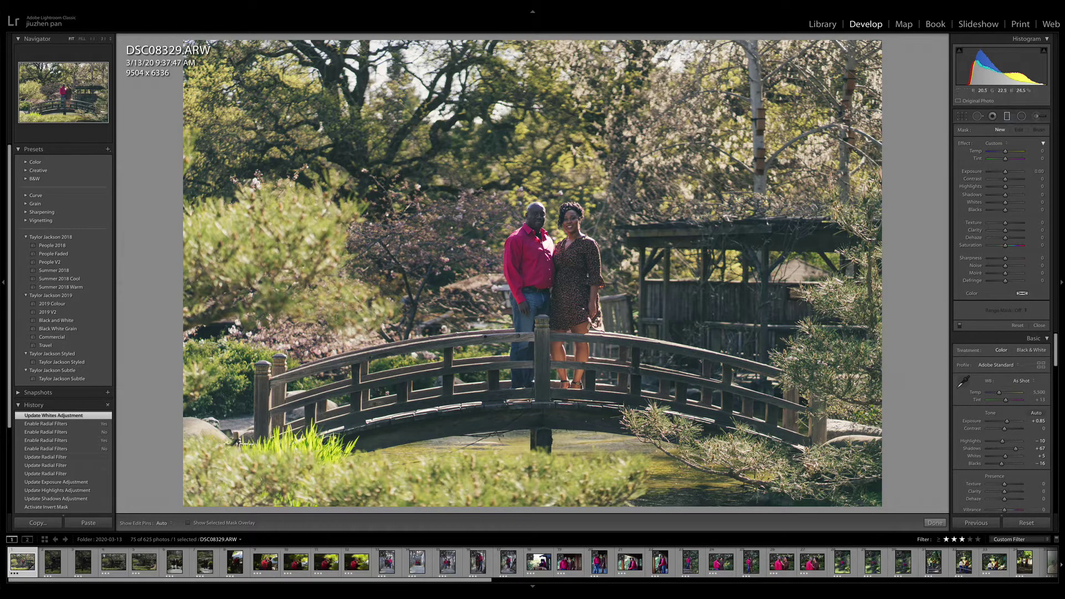
key(m)
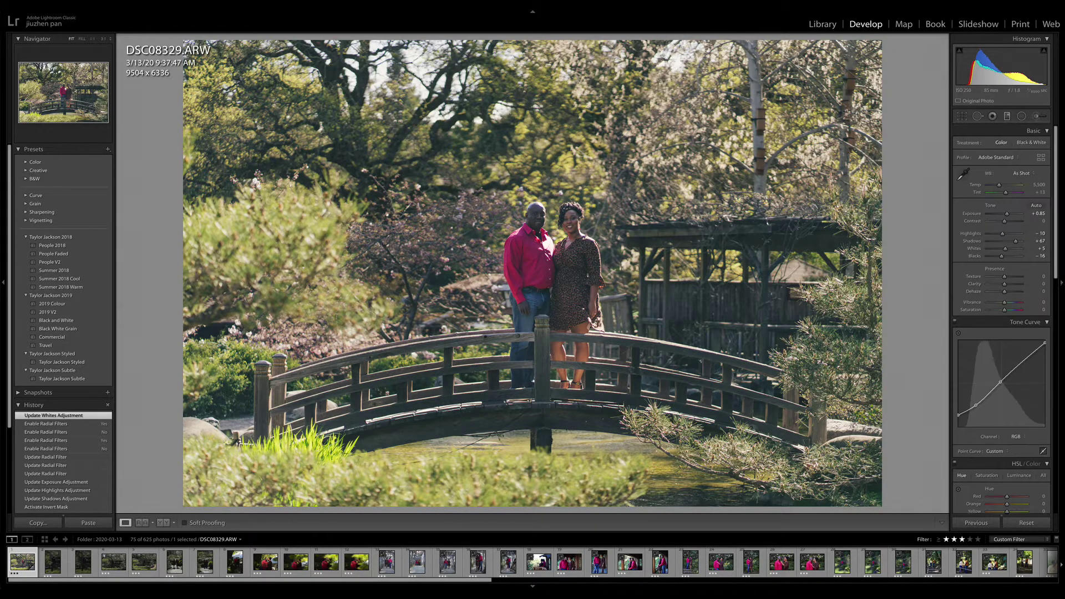
- Set the post-crop vignette amount to -24 and warm the white balance to temperature 5,839 and tint +17
scroll(1001, 426, down, 10)
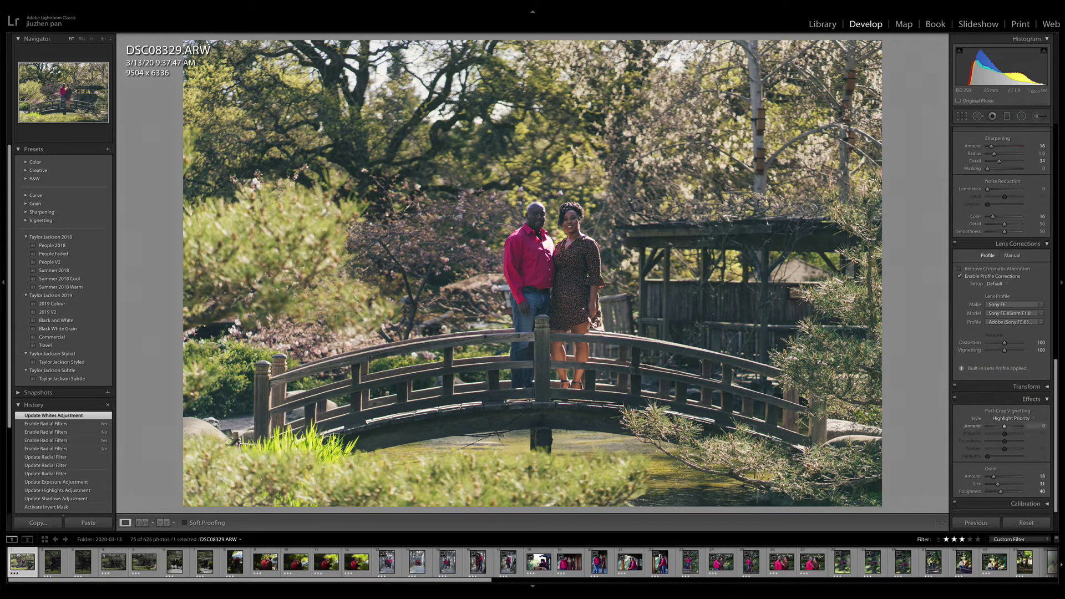
drag(1004, 426, 1000, 426)
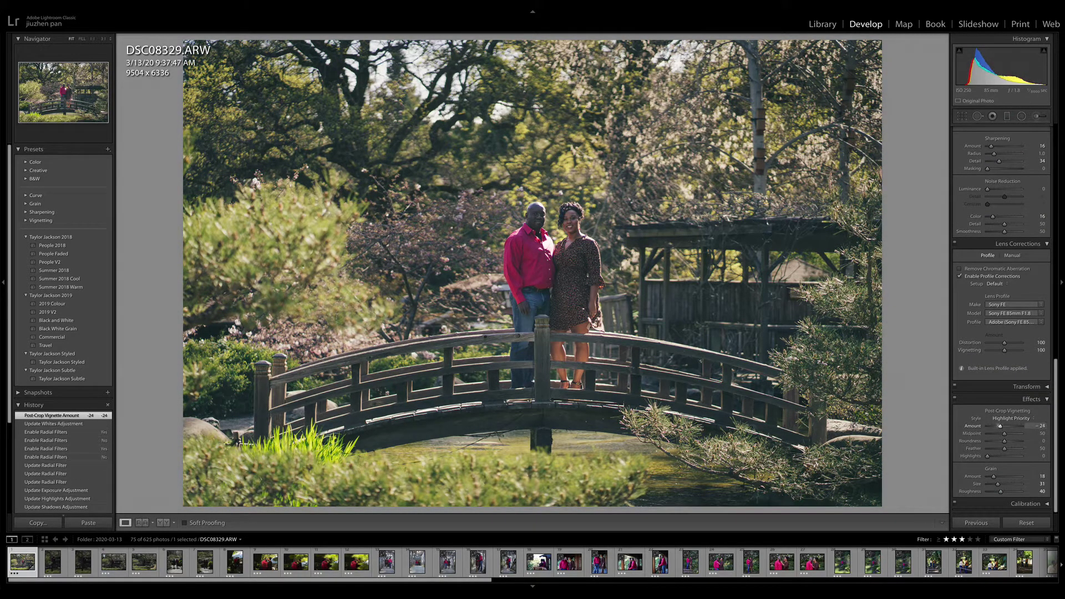
scroll(1002, 322, up, 15)
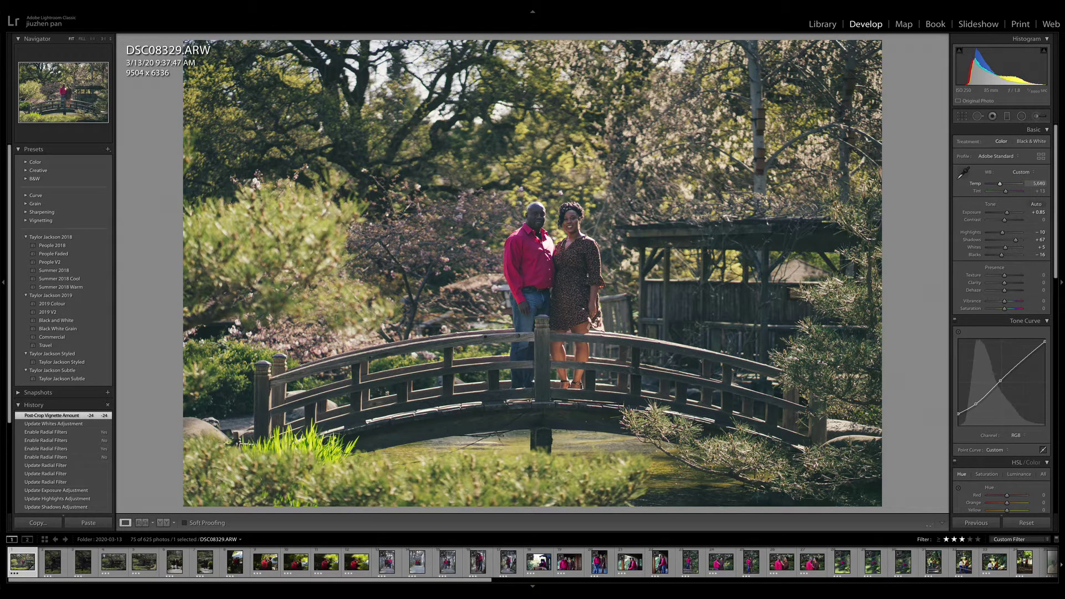
drag(1000, 183, 1006, 191)
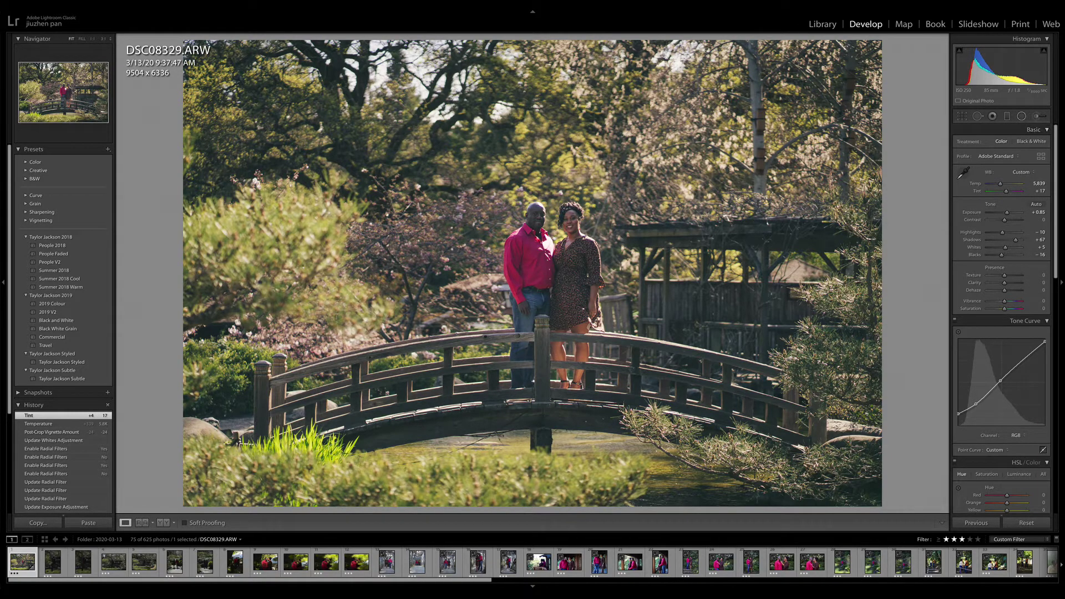
- Add a second, larger inverted radial filter centred on the couple with exposure 0.10, highlights 30 and shadows 21
key(shift+m)
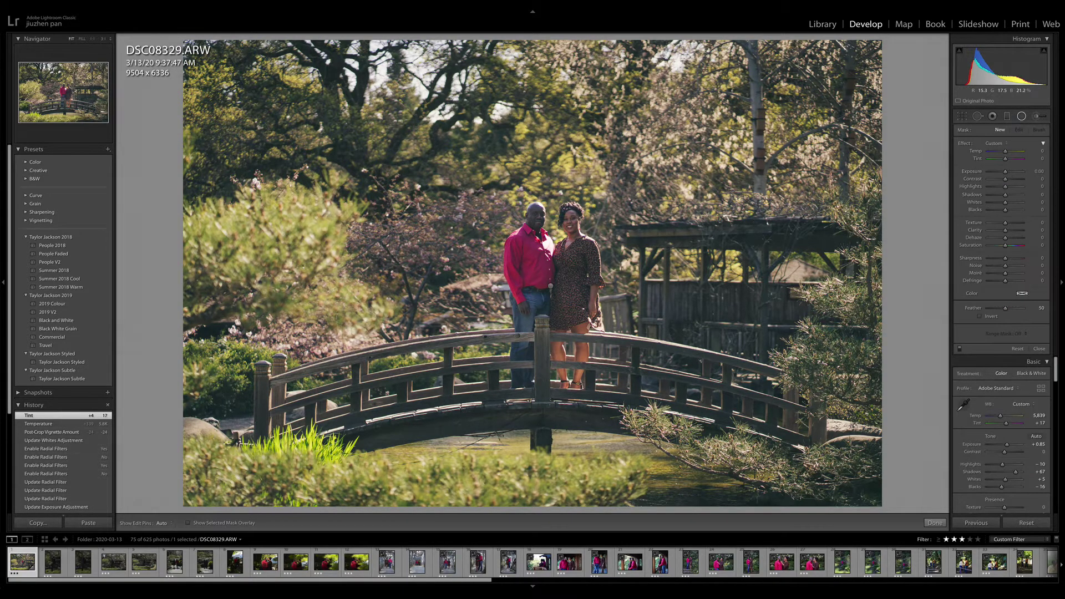
mouse_move(546, 326)
mouse_down()
mouse_move(730, 472)
mouse_move(793, 496)
mouse_move(542, 306)
mouse_up()
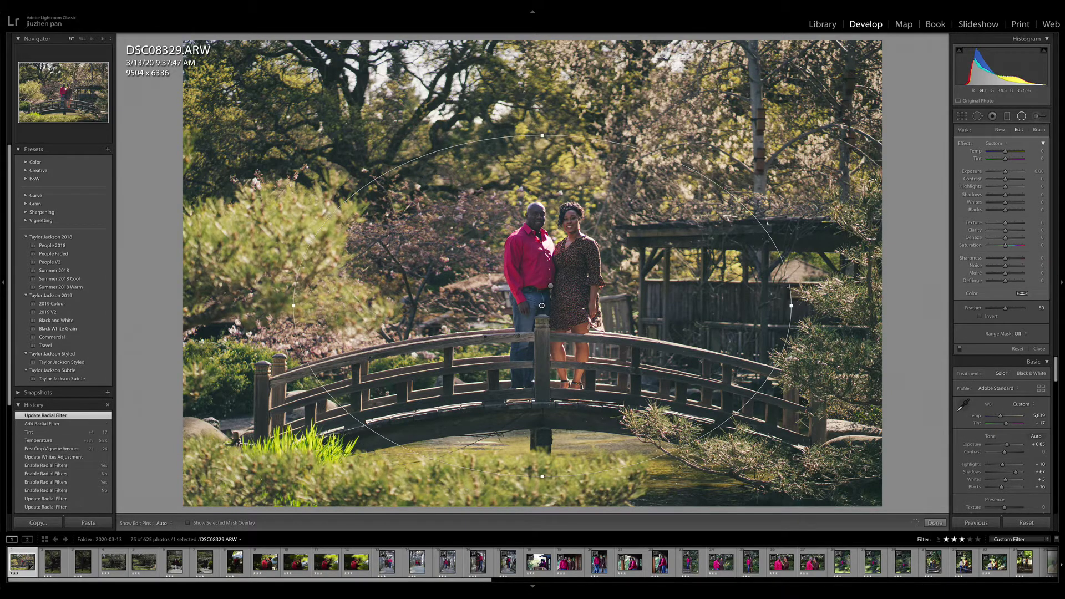
click(980, 316)
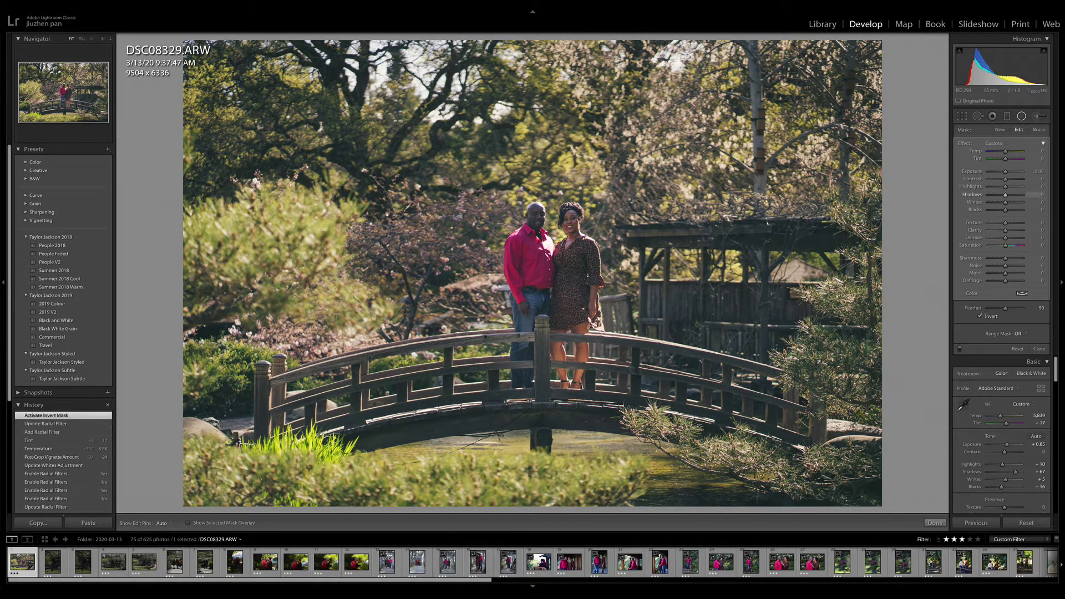
drag(1009, 194, 1006, 172)
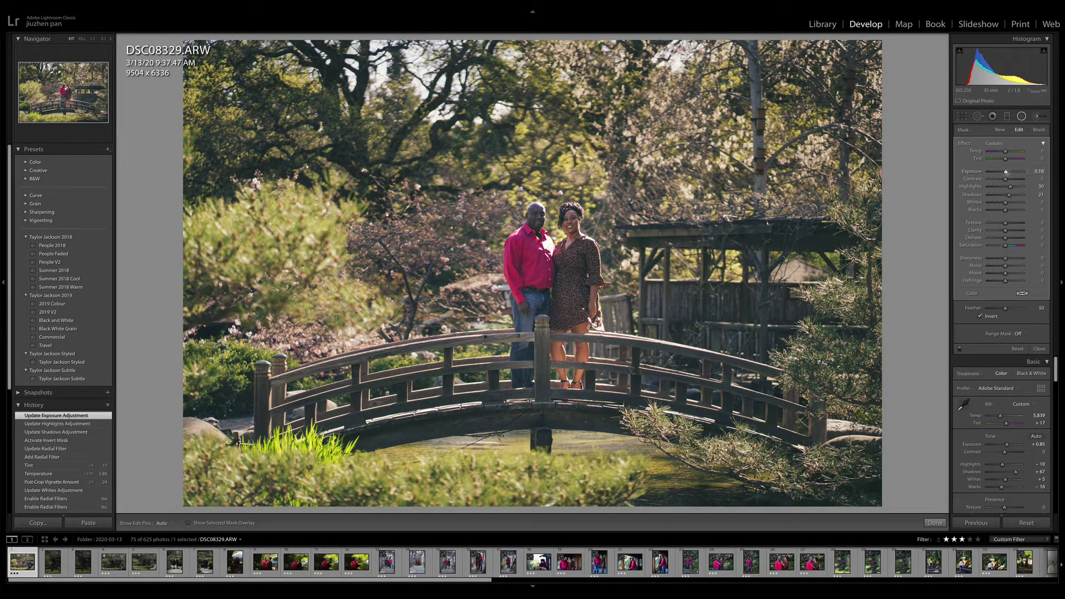
drag(545, 304, 544, 299)
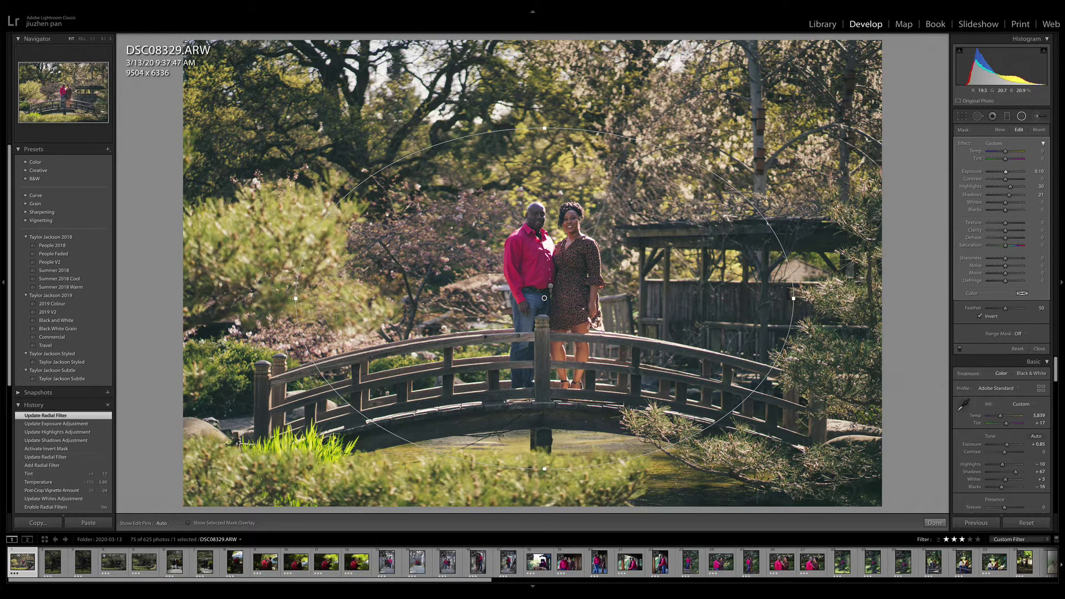
click(1022, 116)
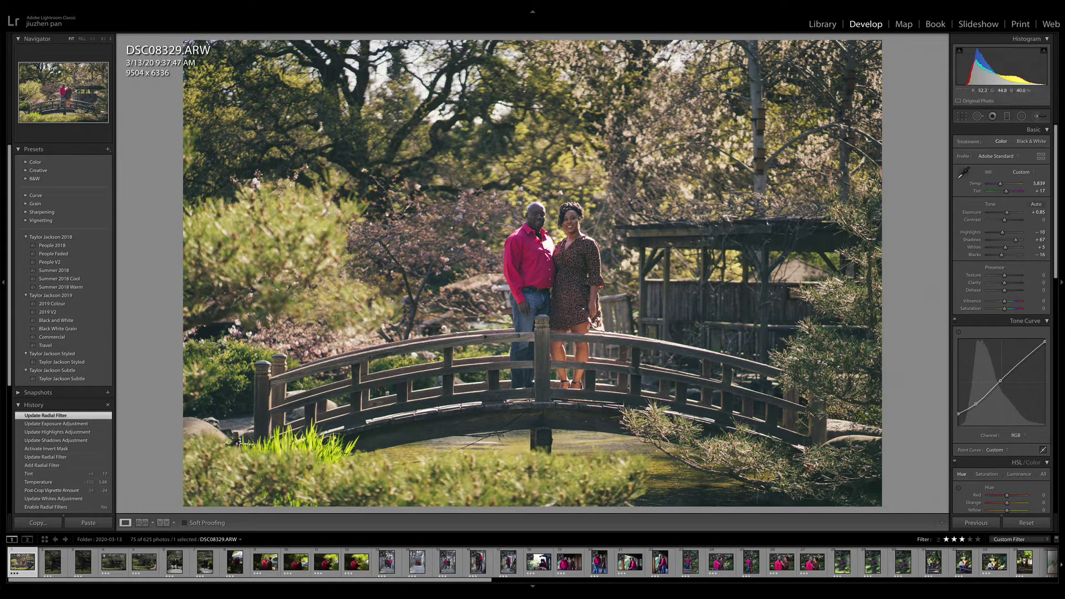
- Compare the edited bridge photo with its unedited version
key(backslash)
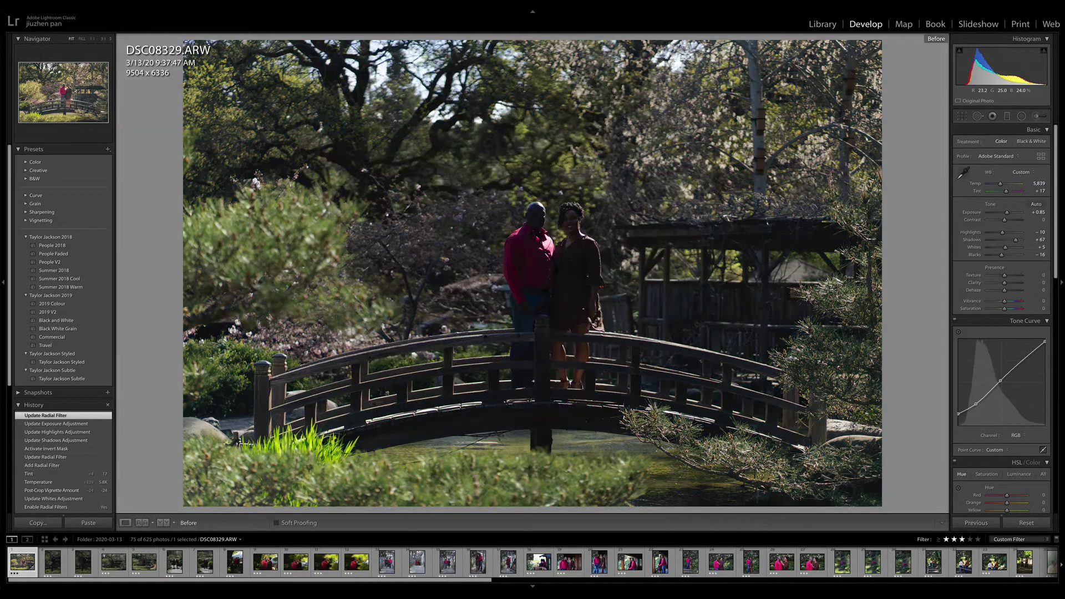
key(backslash)
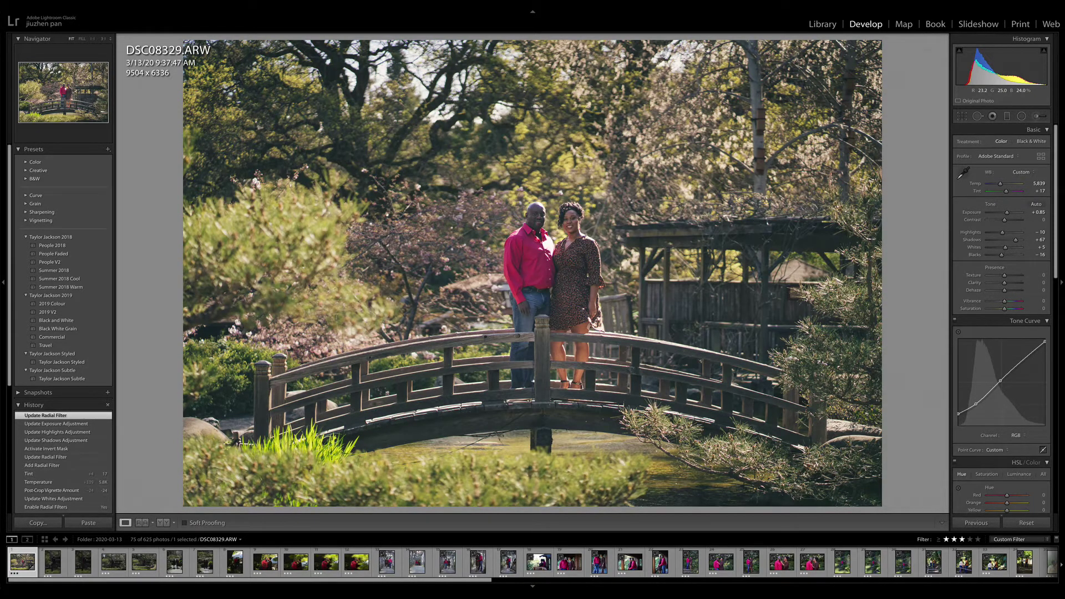
key(backslash)
key(backslash)
- Apply the Summer 2018 Warm preset to the next photo, DSC08341.ARW, and set exposure to +2.05, highlights to -100 and whites to 0
key(Right)
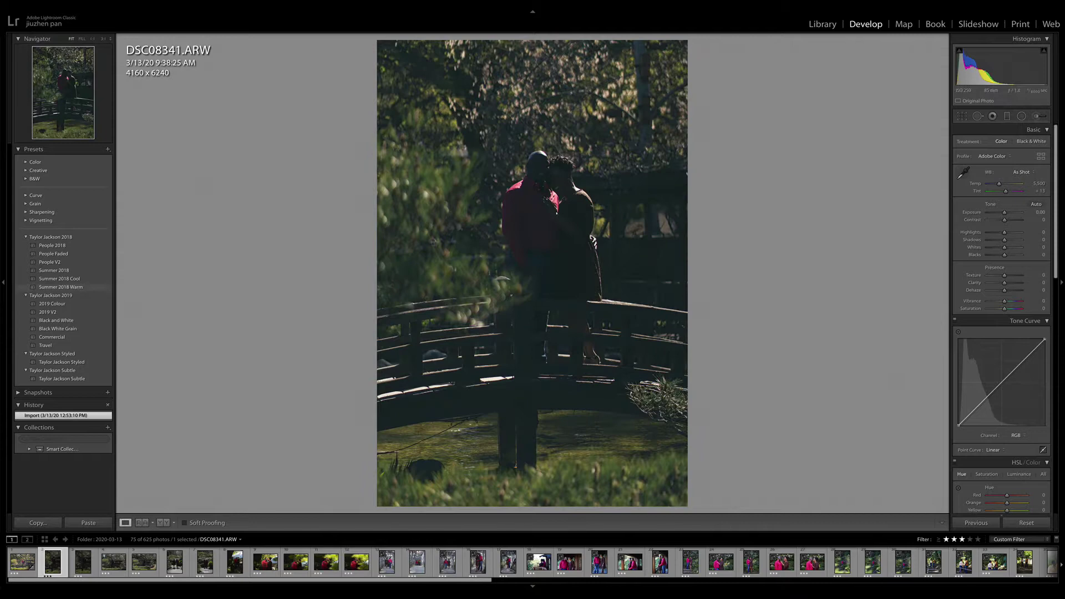
click(61, 287)
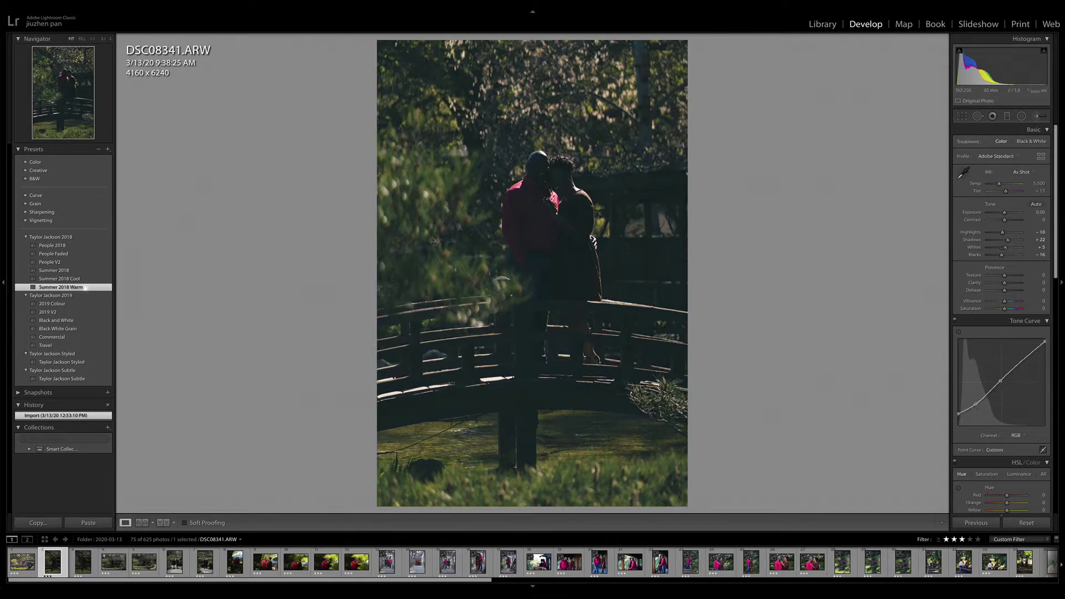
drag(1005, 212, 988, 232)
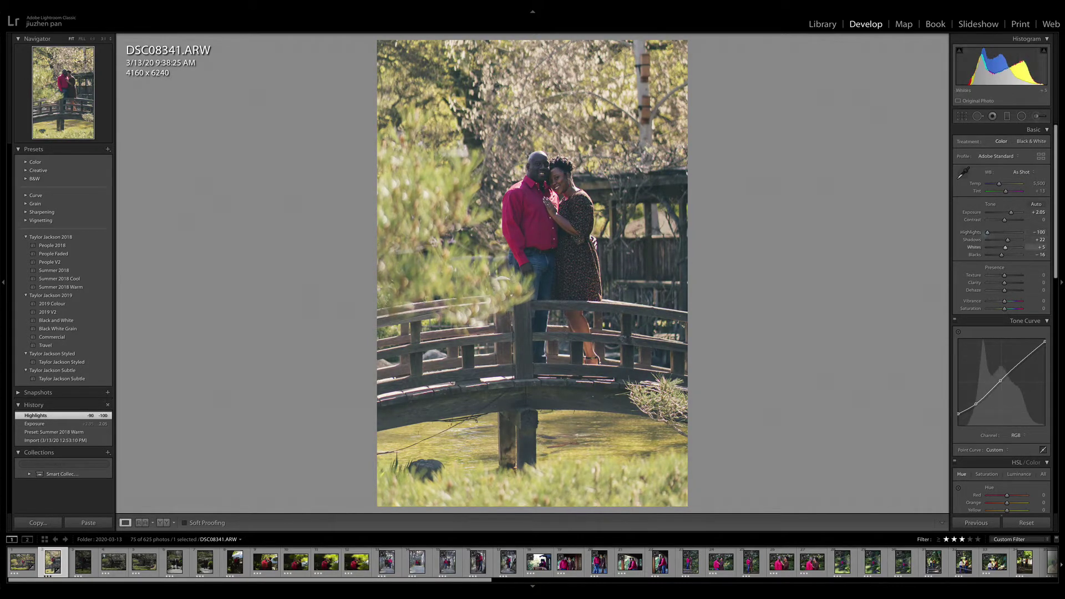
double_click(1004, 247)
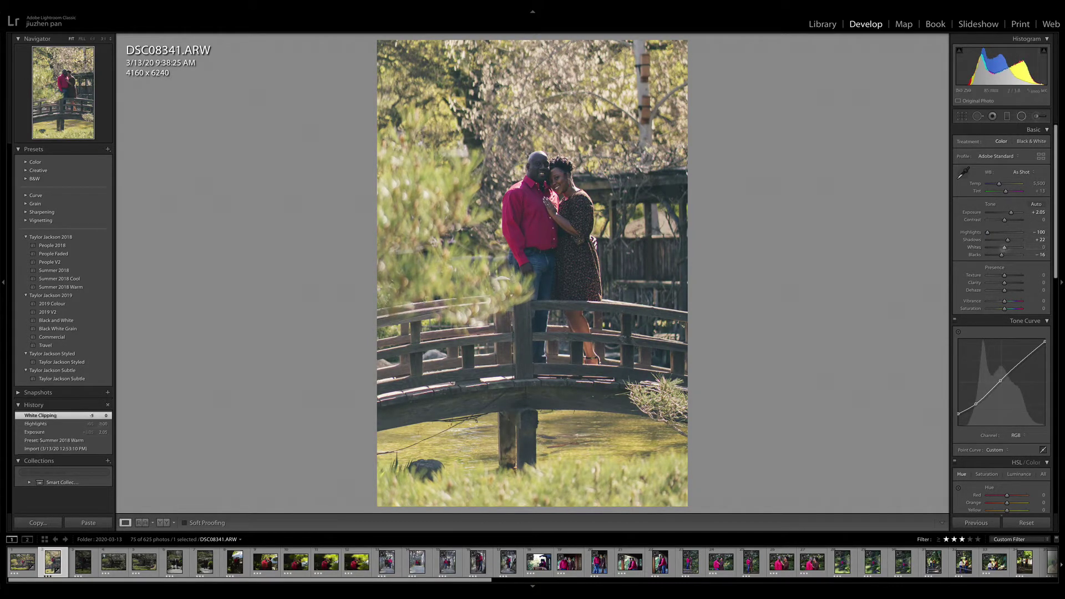
- Add an inverted radial filter around the embracing couple with exposure 0.31 and shadows 30
click(1021, 116)
mouse_move(556, 254)
mouse_down()
mouse_move(560, 292)
mouse_move(634, 398)
mouse_up()
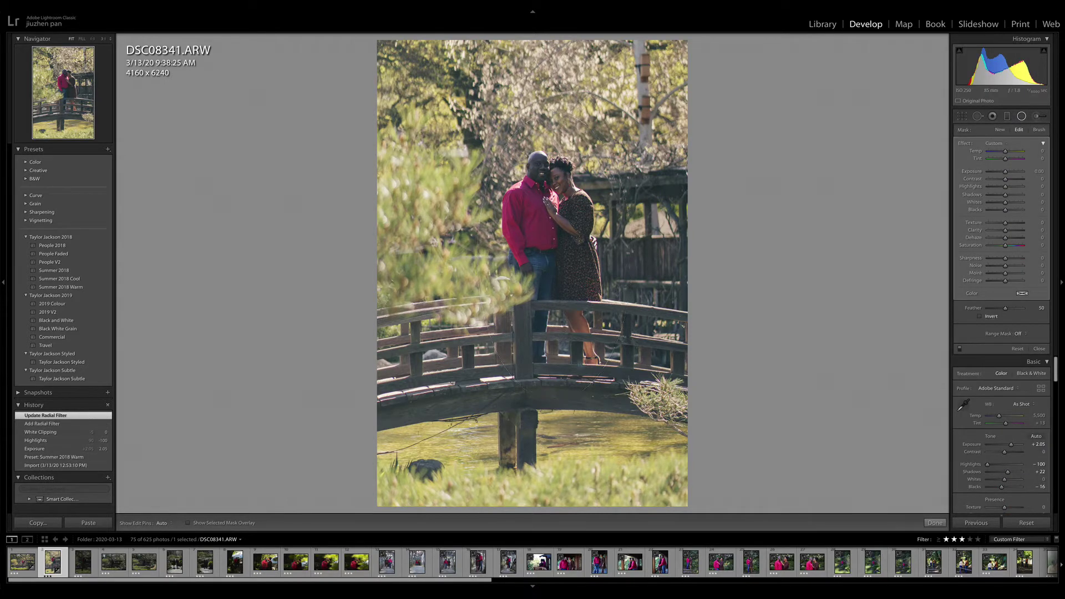
key(apostrophe)
drag(1005, 172, 1010, 195)
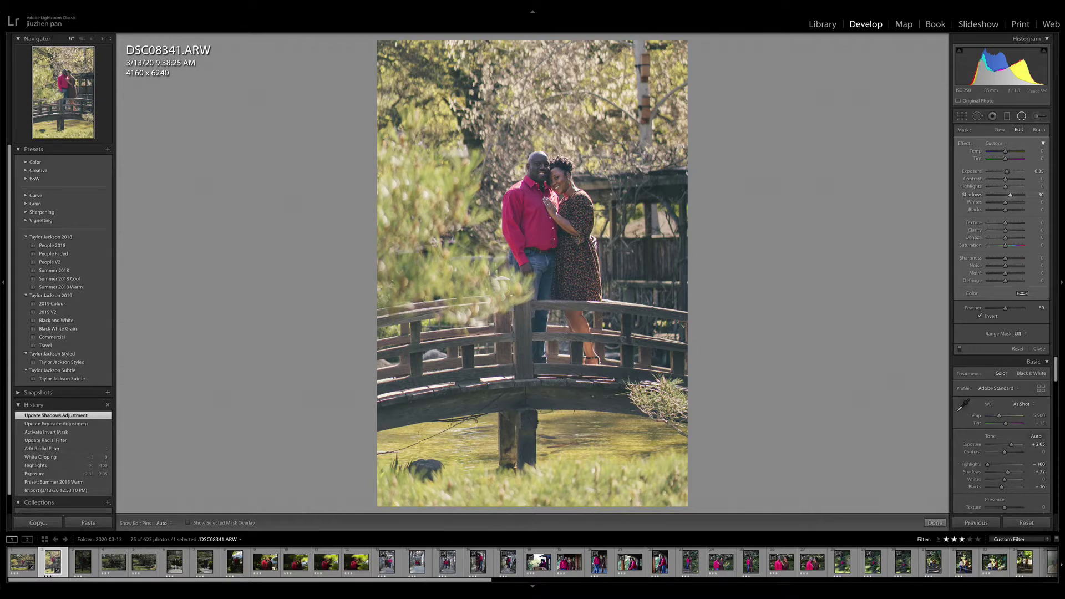
key(Return)
- Set the portrait photo's post-crop vignette amount to -15
scroll(1001, 327, down, 6)
scroll(1001, 322, down, 5)
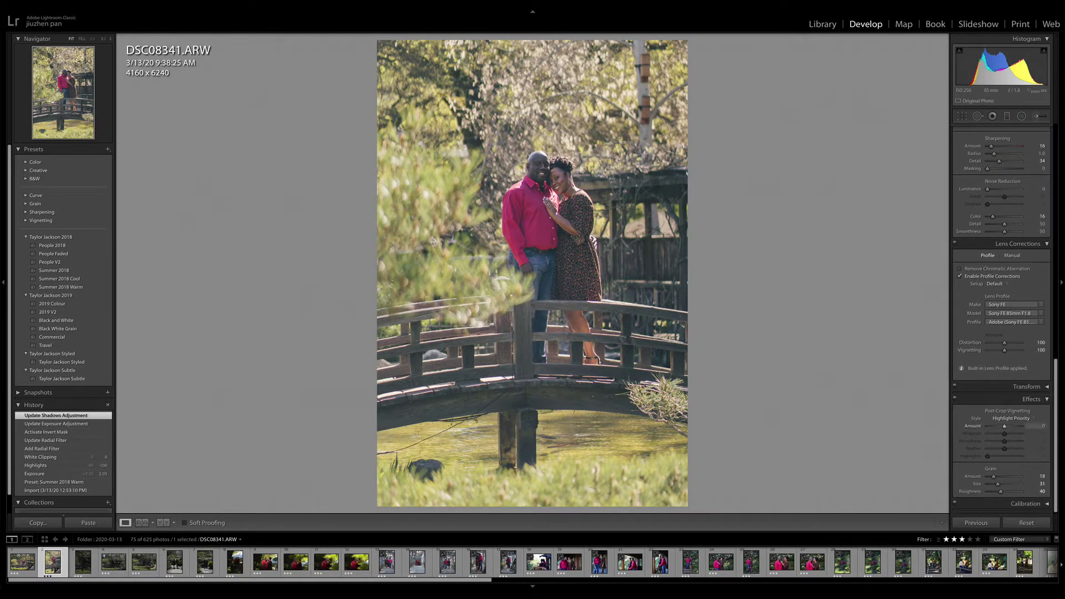
key(Return)
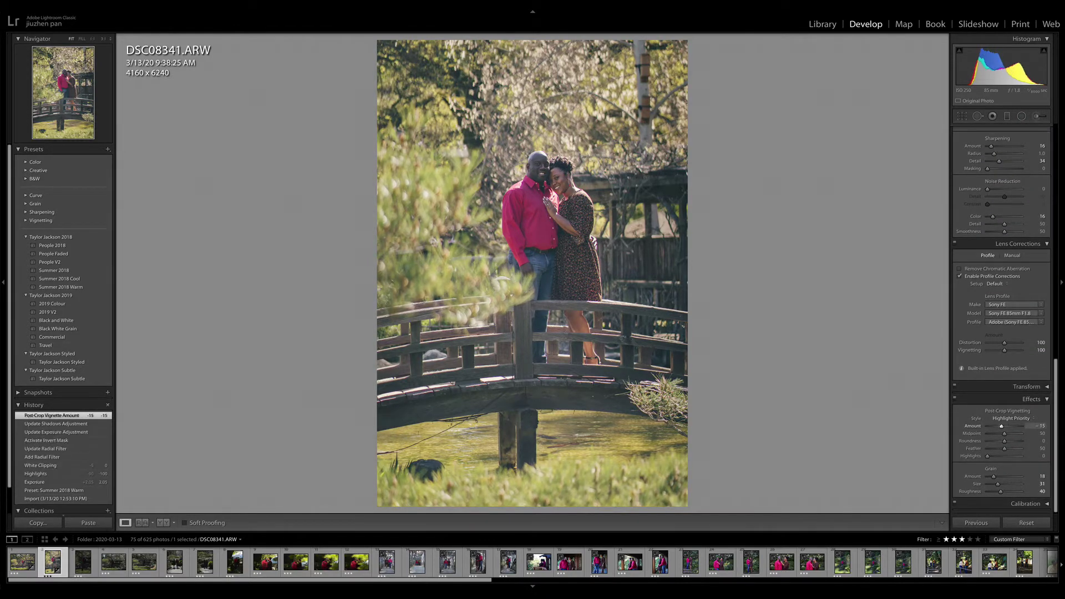
- Add a graduated filter rising from the bottom of DSC08341.ARW to the bridge, with exposure -0.31 and highlights -46
scroll(1002, 322, up, 10)
key(m)
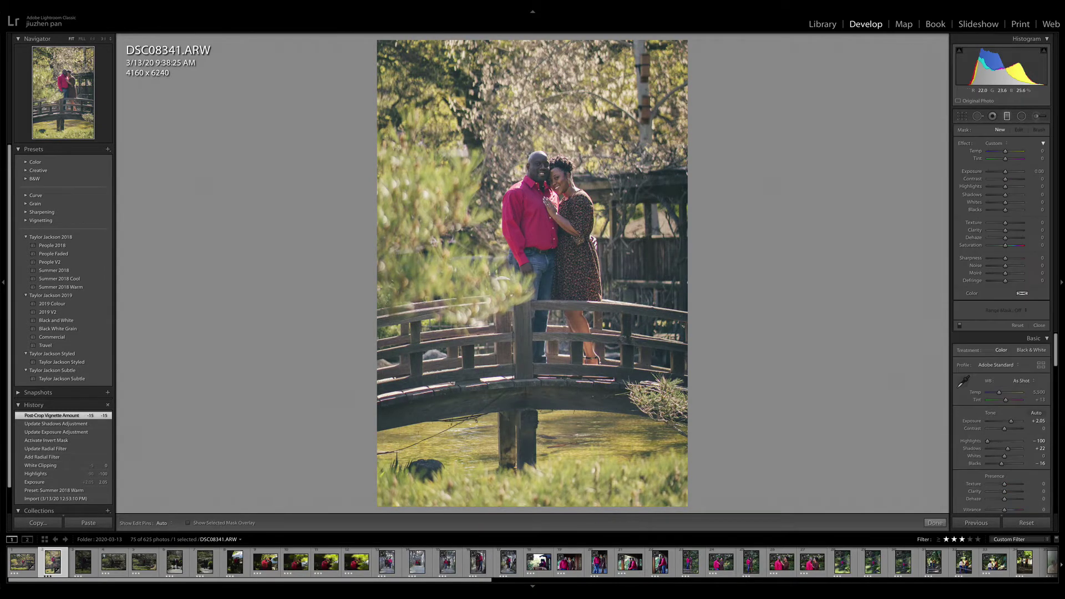
drag(551, 485, 537, 338)
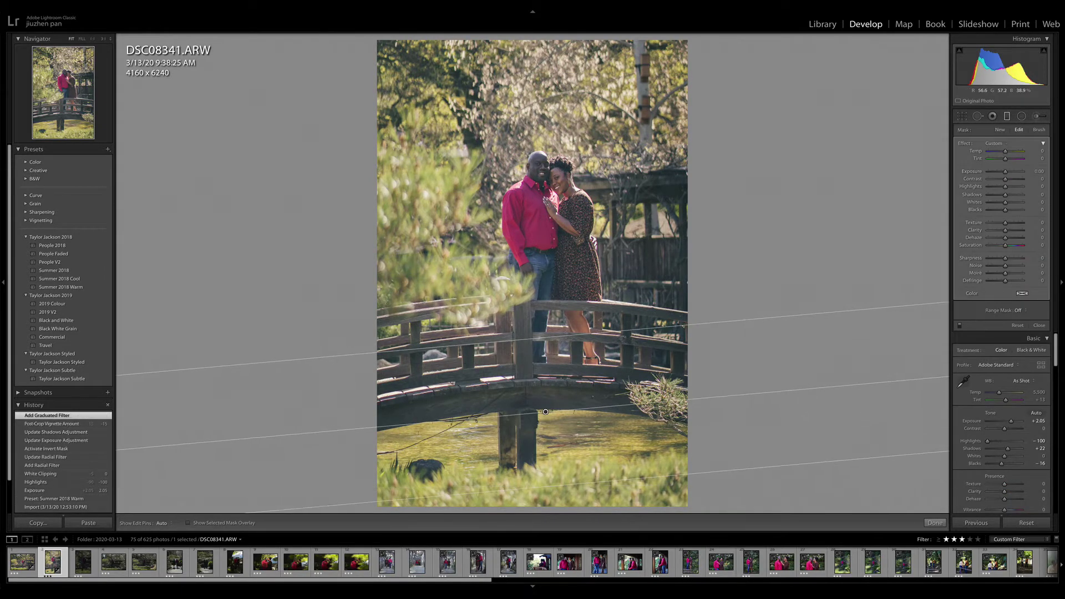
drag(544, 411, 544, 386)
drag(1006, 171, 998, 186)
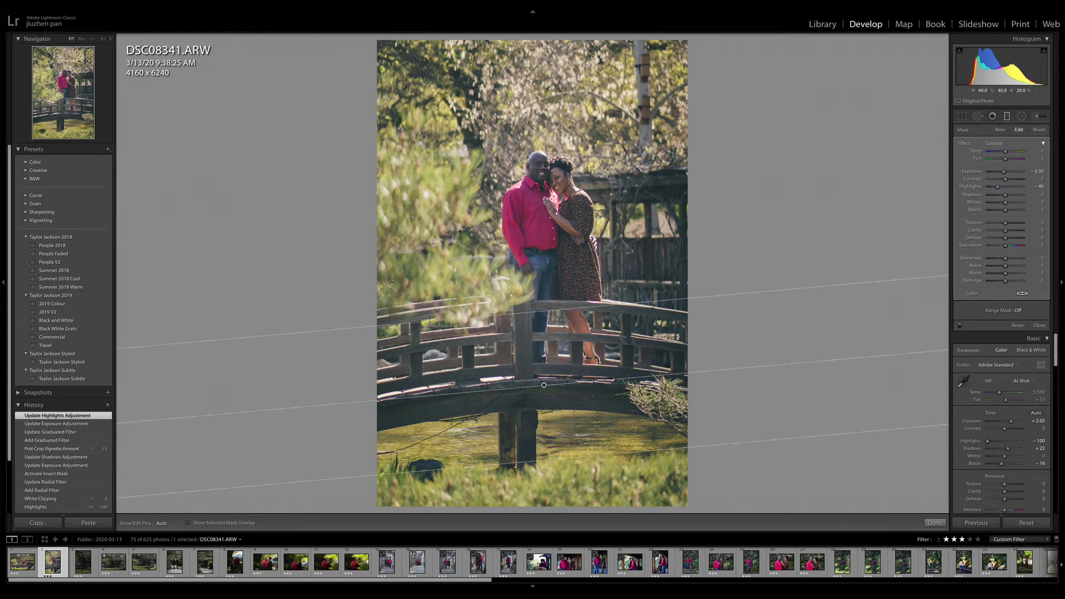
- Add a second diagonal graduated filter over the photo's upper-left foliage with the same exposure and highlights reduction
drag(387, 76, 527, 183)
drag(458, 130, 460, 94)
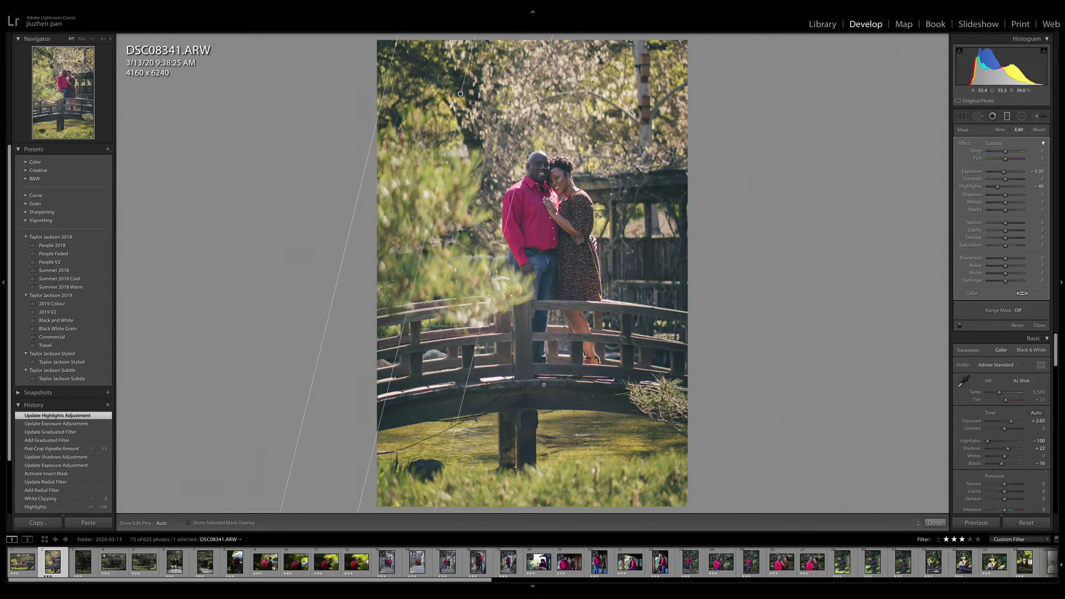
click(823, 169)
- Add a third diagonal graduated filter fading from the upper right toward the lower left, with exposure 0.45, and finish the filter editing
click(1000, 130)
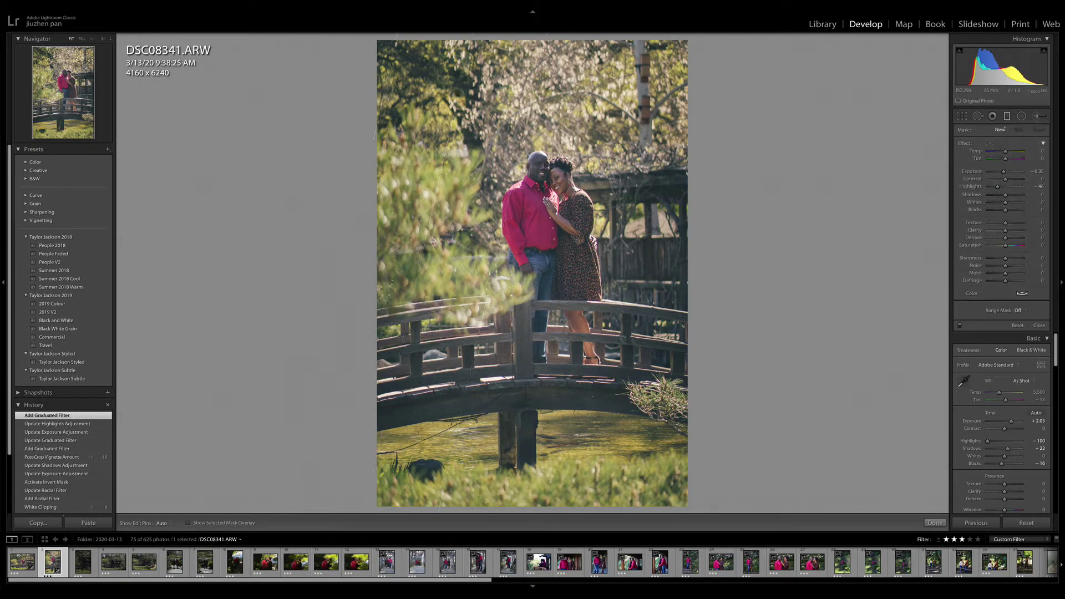
drag(610, 220, 447, 383)
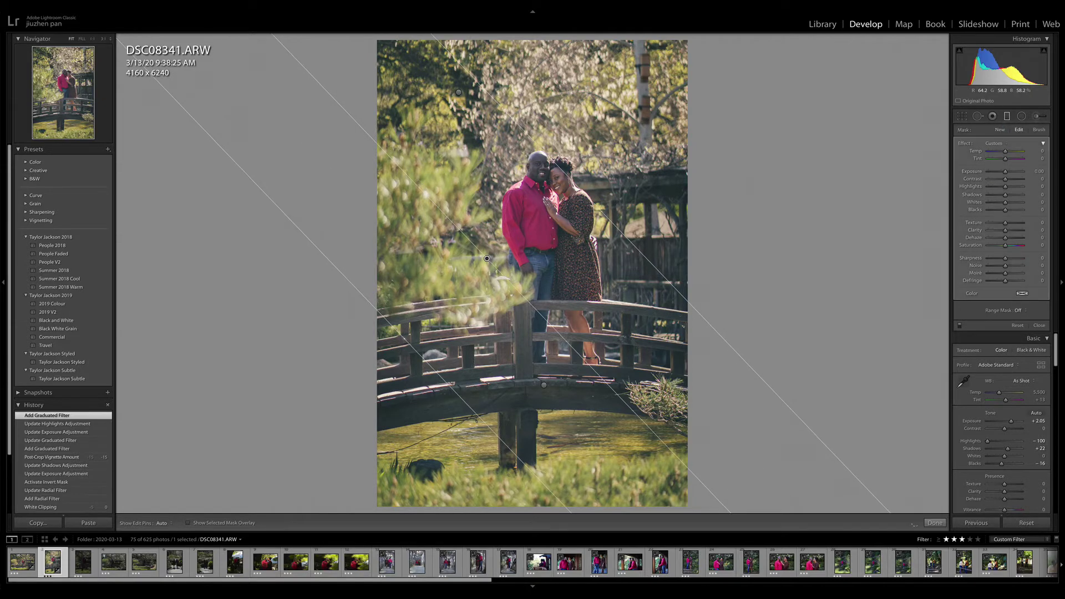
drag(1006, 171, 1008, 171)
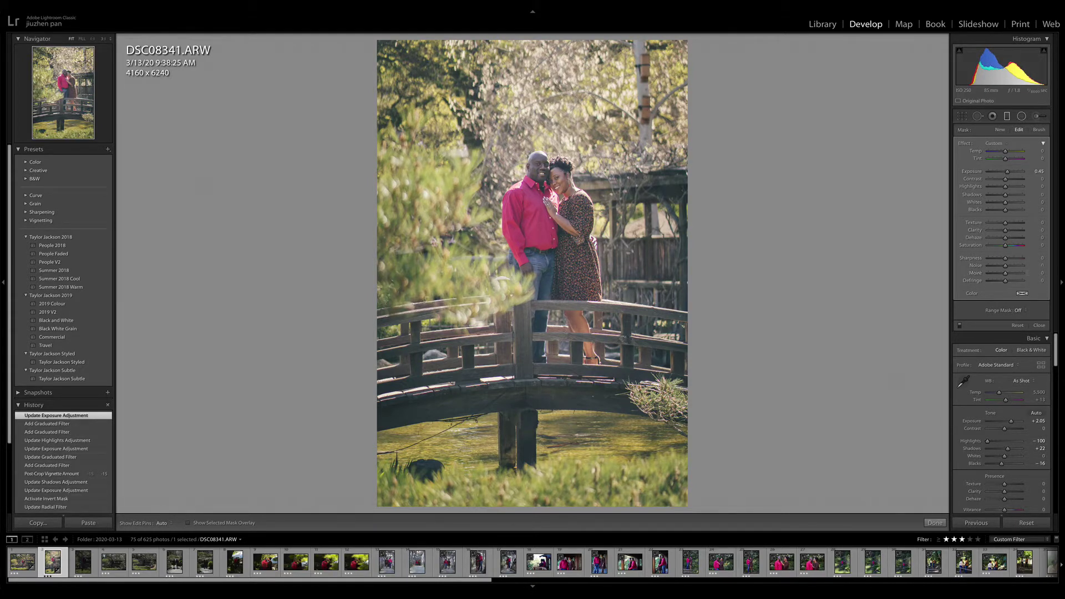
click(935, 523)
- Enable chromatic aberration removal in the lens corrections of DSC08341.ARW
scroll(1001, 388, down, 5)
scroll(1002, 321, down, 5)
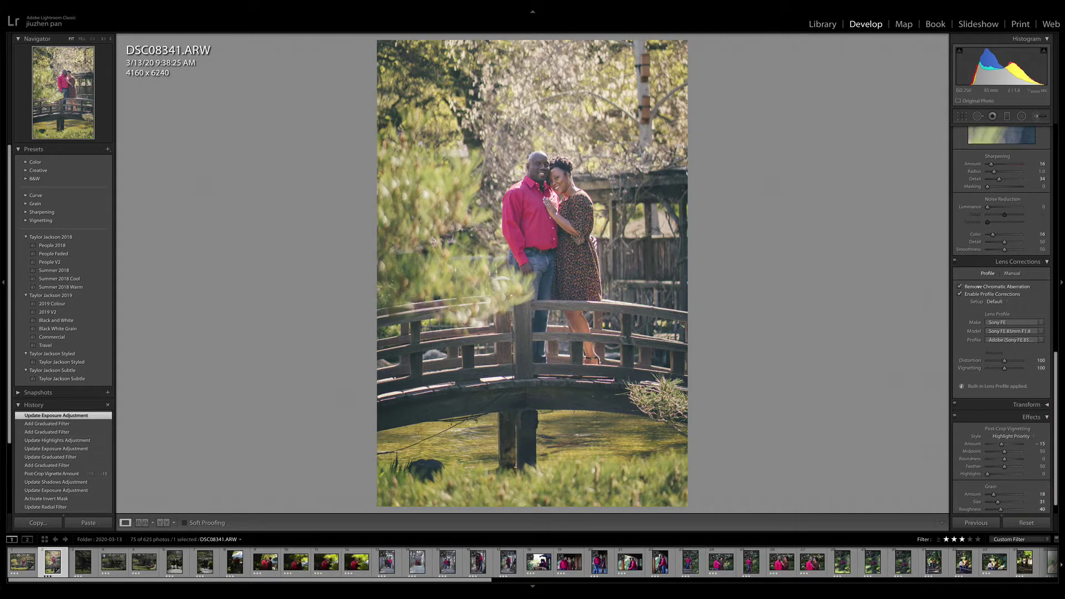
click(993, 287)
scroll(993, 286, up, 10)
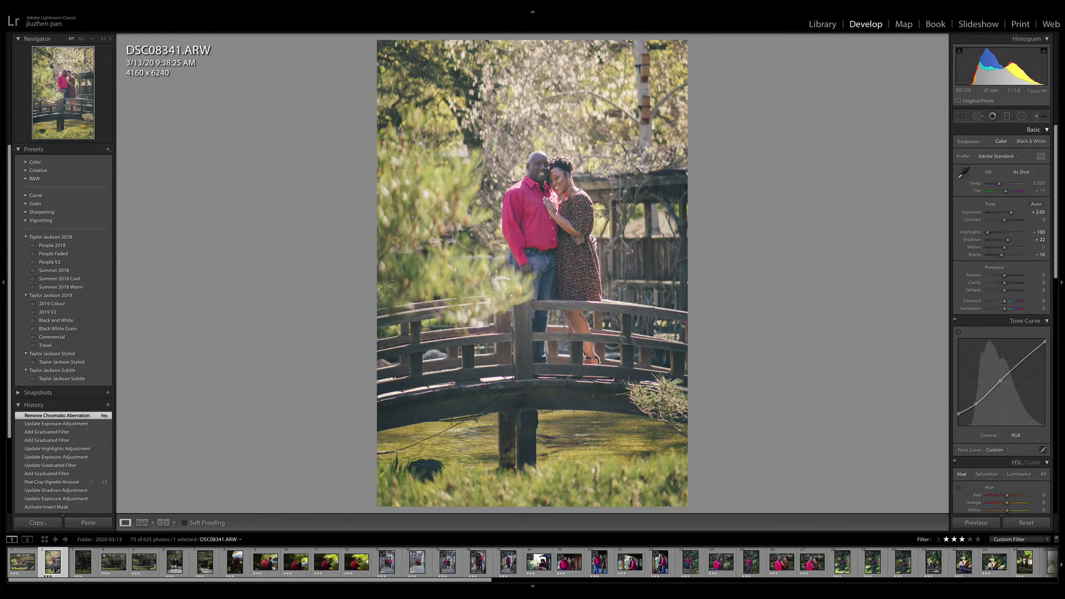
- Apply the previous photo's settings to the next photo, DSC08349.ARW, and set its sharpening amount to 3
key(Right)
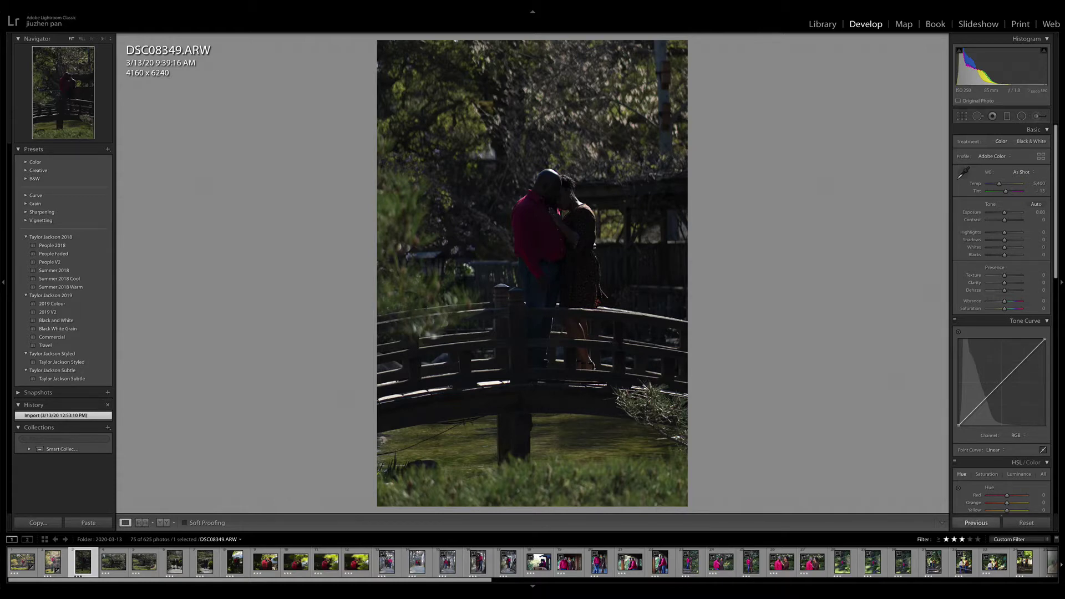
click(980, 523)
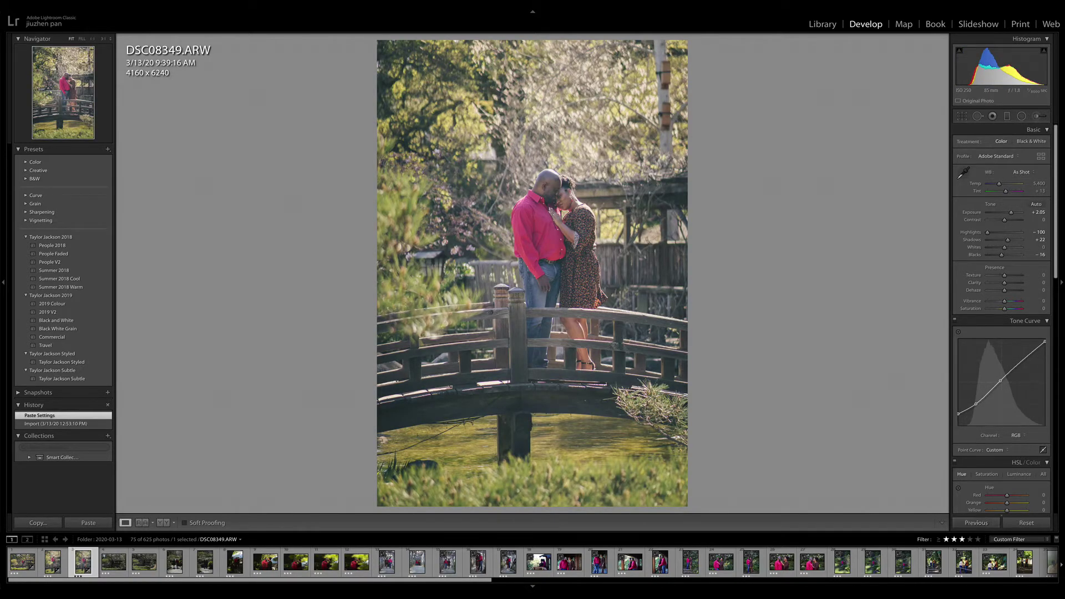
scroll(1001, 322, down, 15)
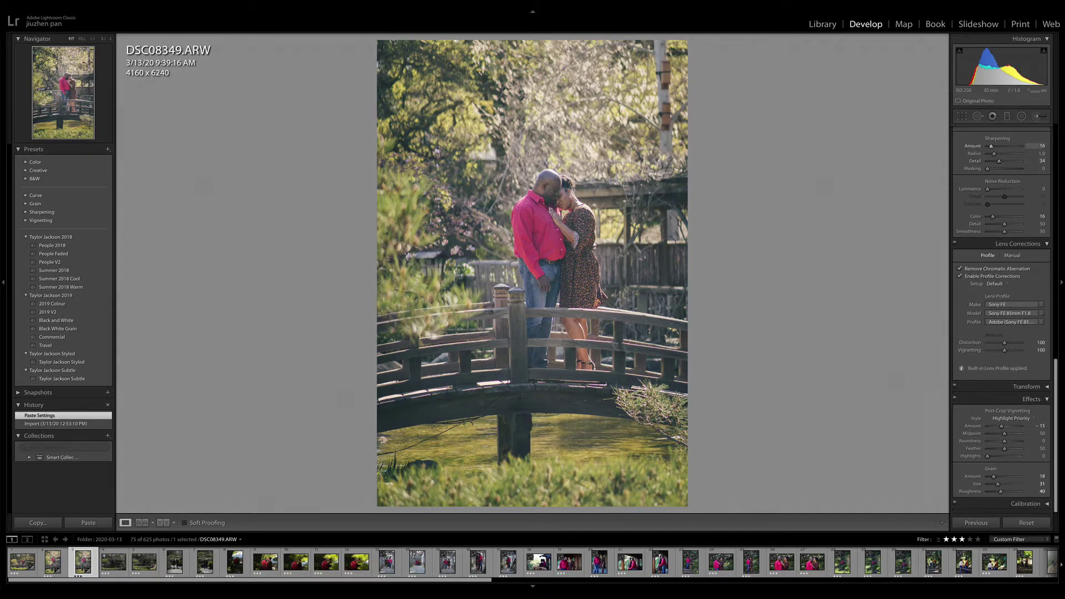
drag(991, 146, 988, 146)
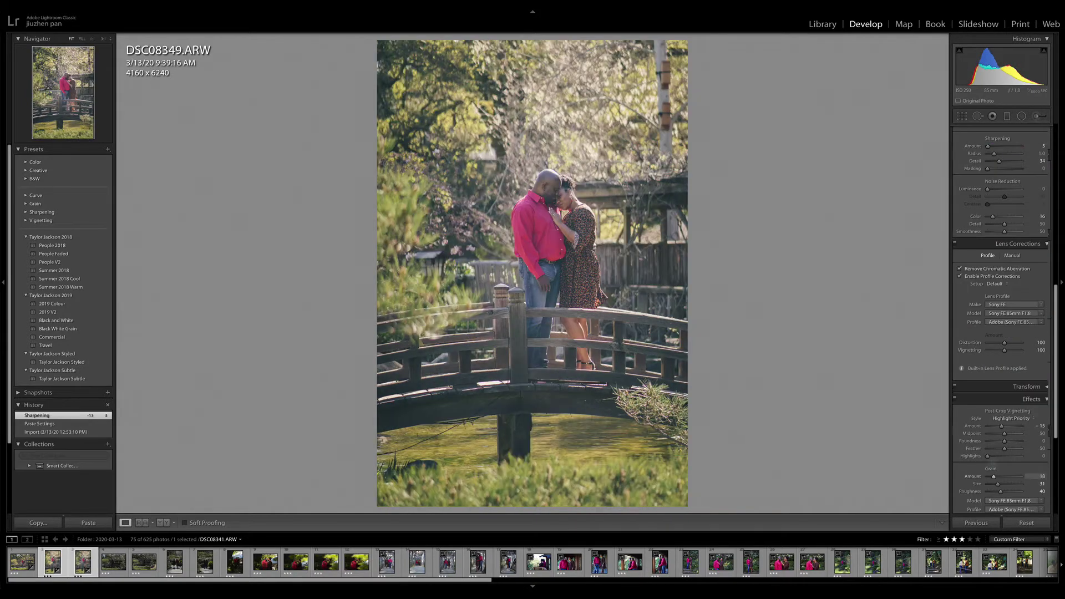
- Reduce the grain amount of DSC08349.ARW to 3, inspect the couple up close, and reset the grain amount to 0
scroll(1002, 472, down, 1)
key(Left)
click(1026, 504)
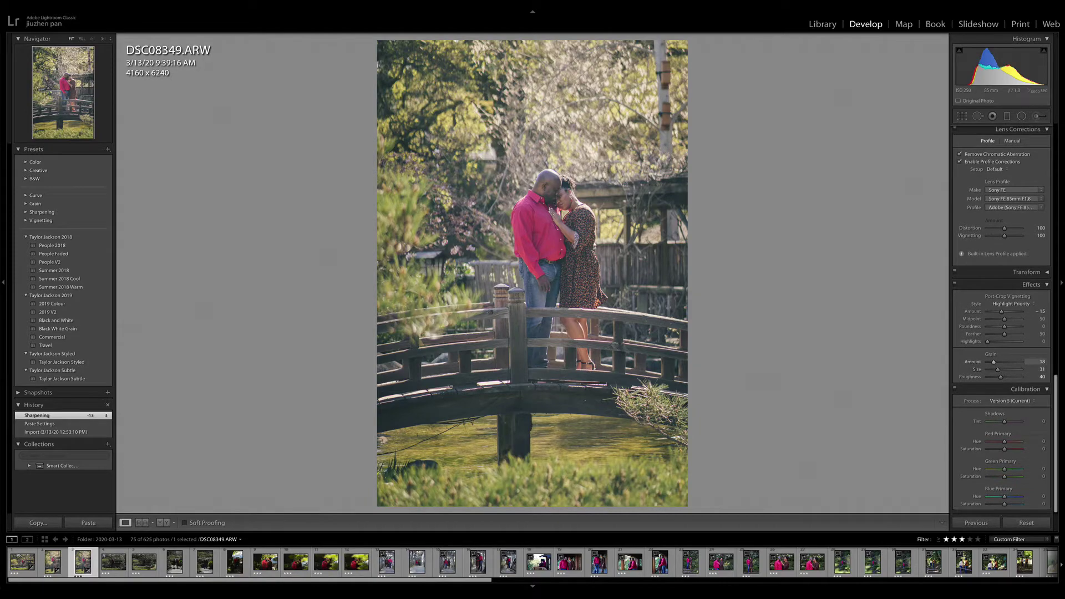
click(561, 199)
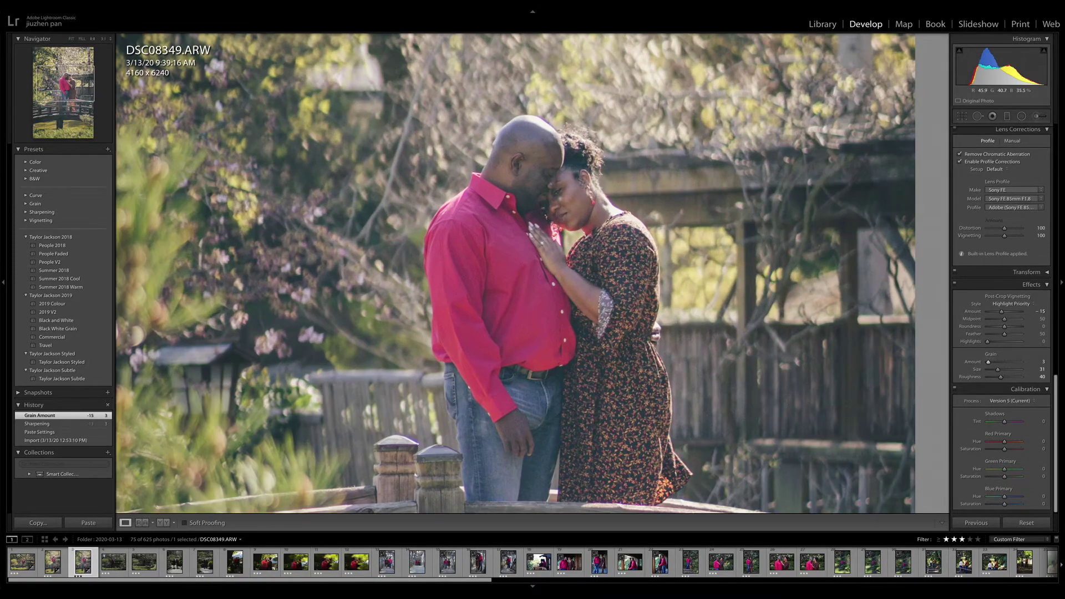
drag(561, 200, 561, 289)
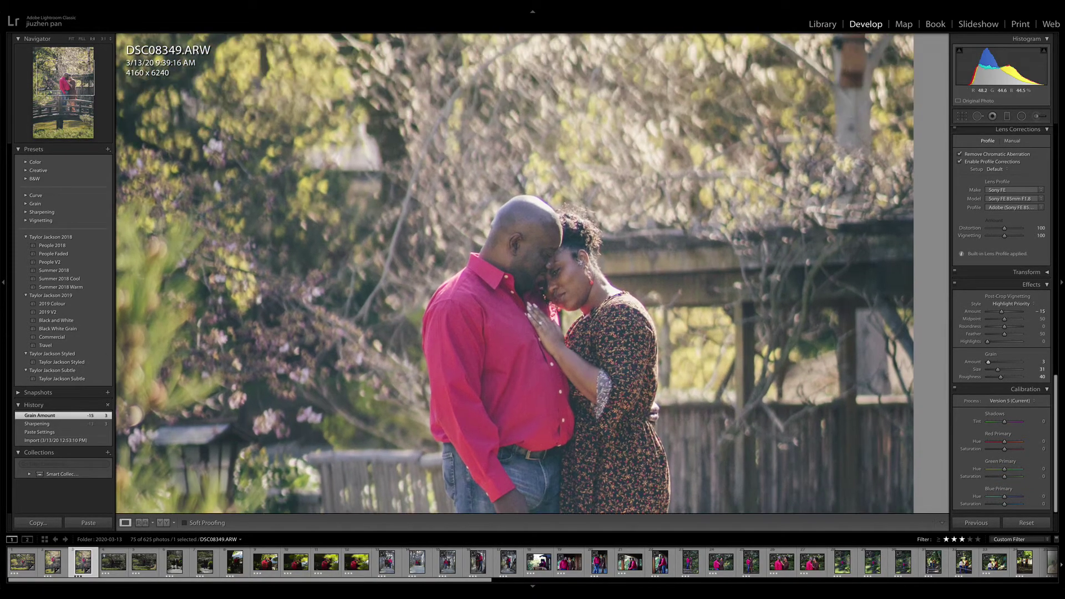
click(561, 289)
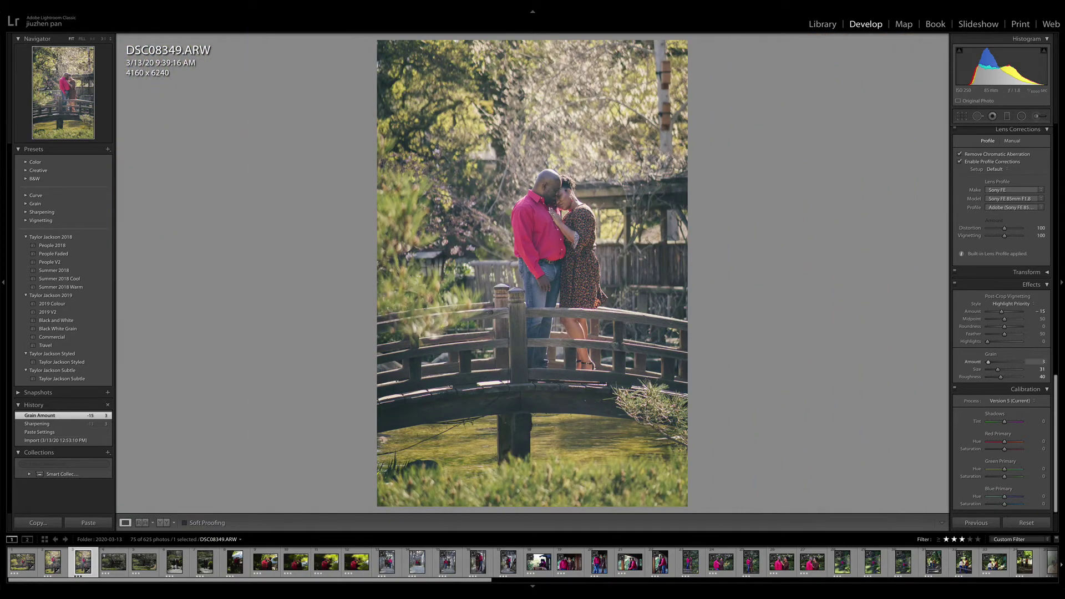
double_click(972, 362)
- Reposition the copied radial filter over the couple in DSC08349.ARW and set its shadows to 11 and exposure to 0.21
scroll(999, 277, up, 10)
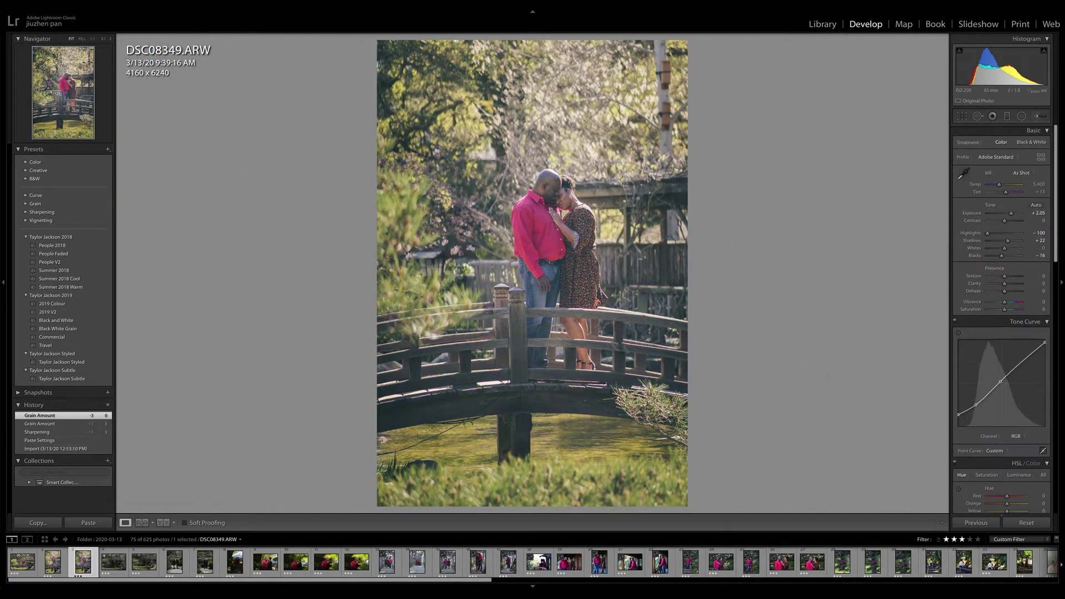
click(1021, 116)
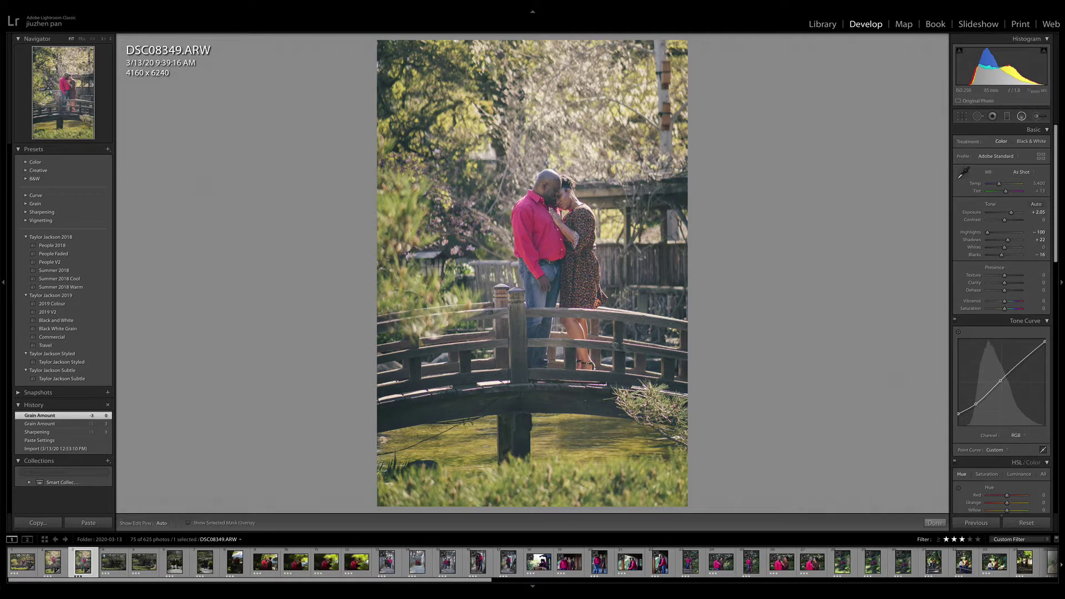
click(555, 256)
drag(554, 256, 562, 257)
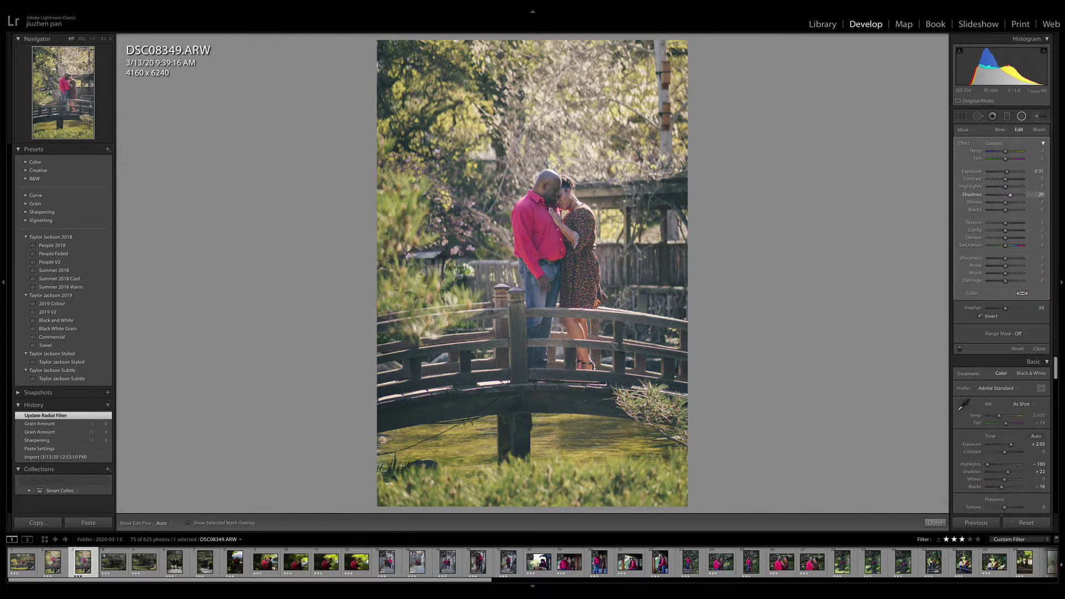
drag(1009, 194, 1006, 172)
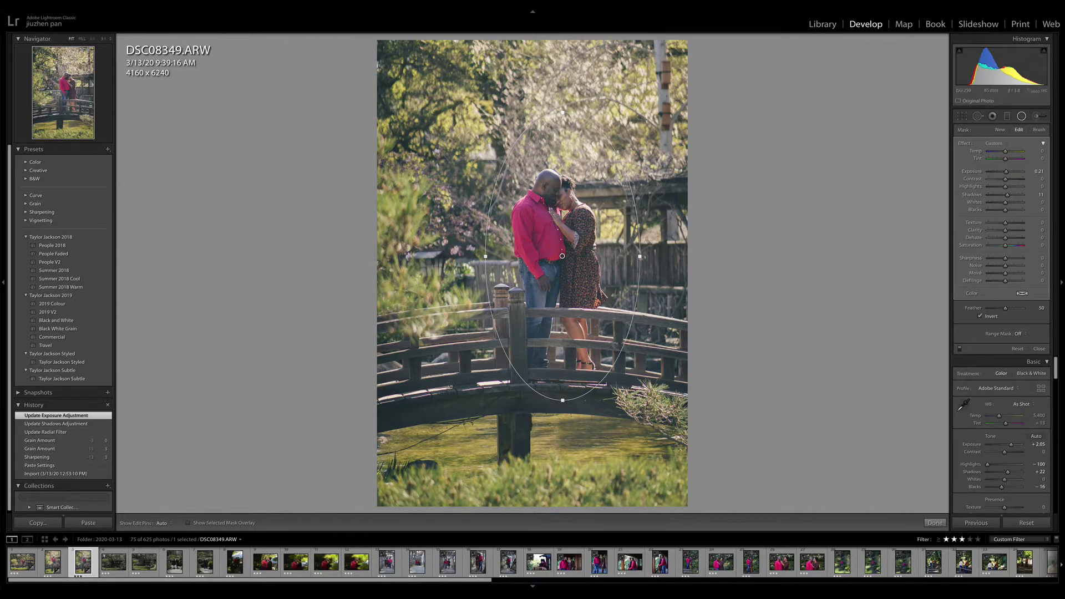
- Apply the Summer 2018 Warm preset to DSC08359.ARW and set exposure to +1.15 and highlights to -100
key(Right)
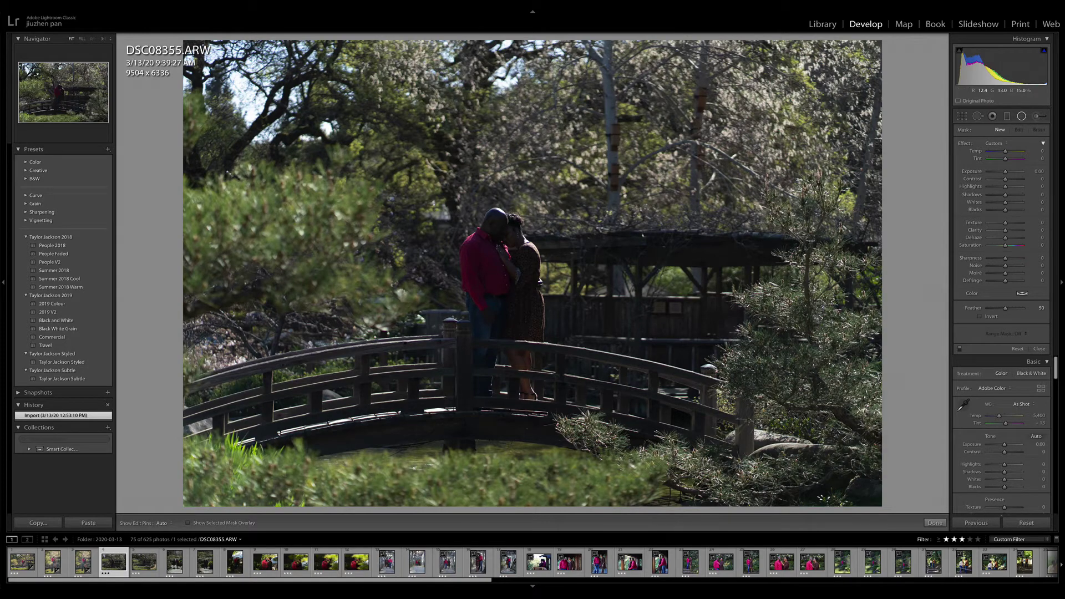
key(Right)
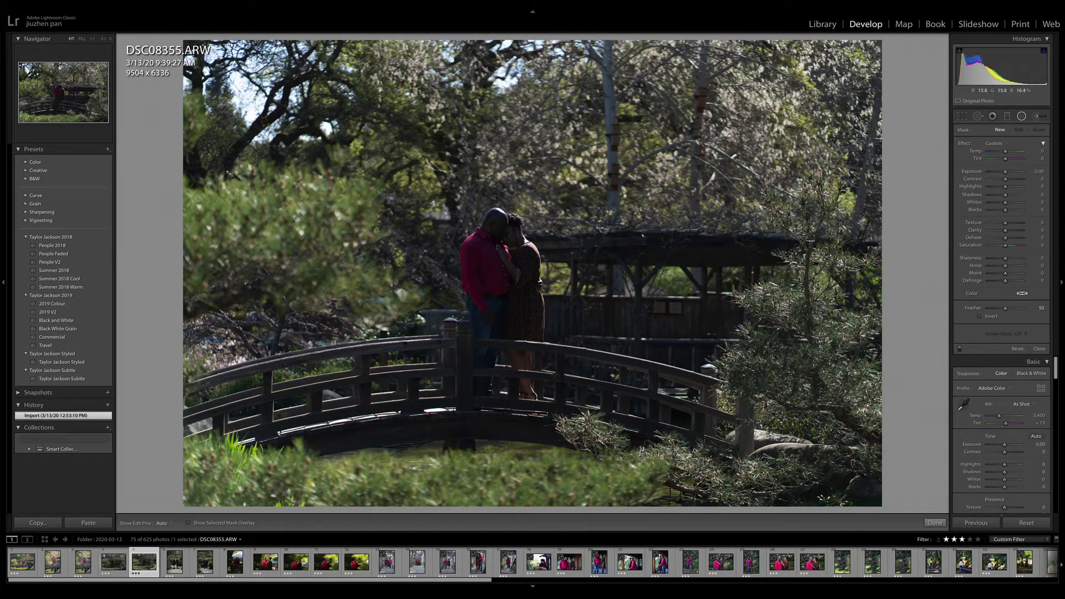
key(Left)
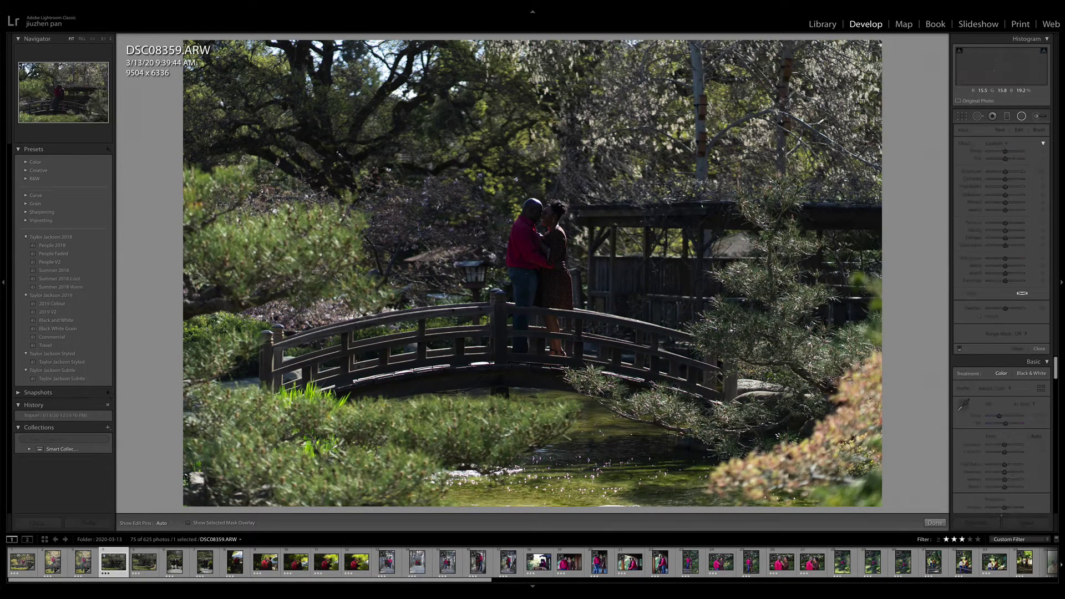
key(Right)
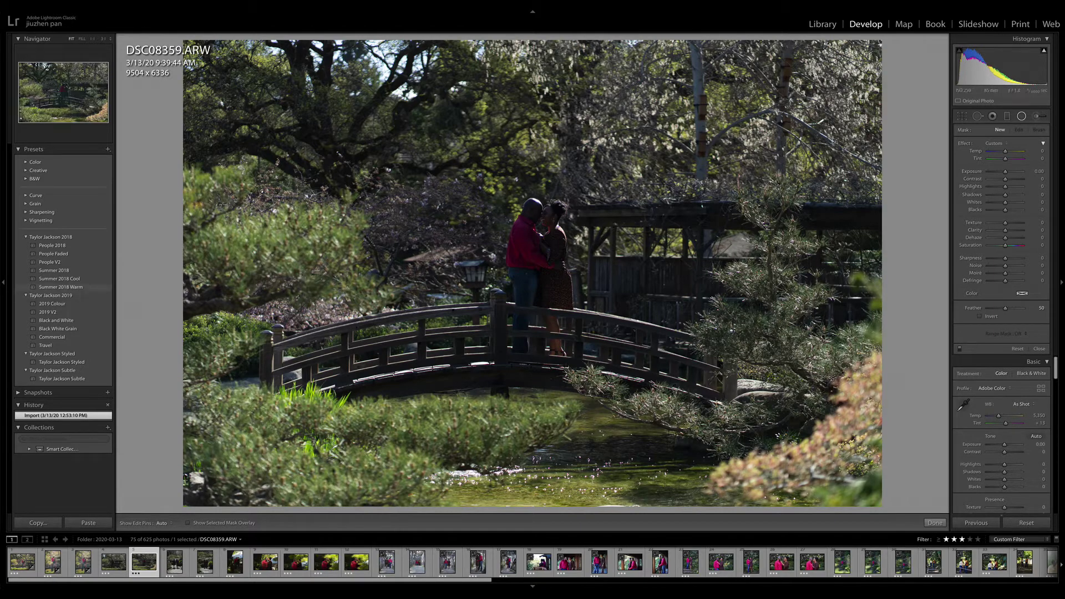
click(97, 287)
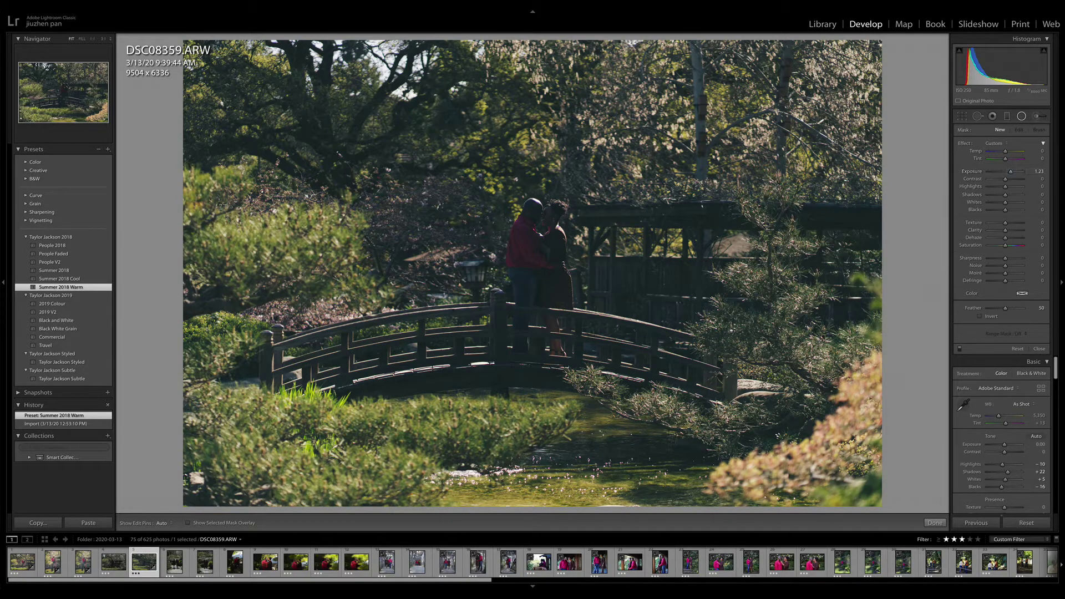
double_click(962, 144)
key(shift+m)
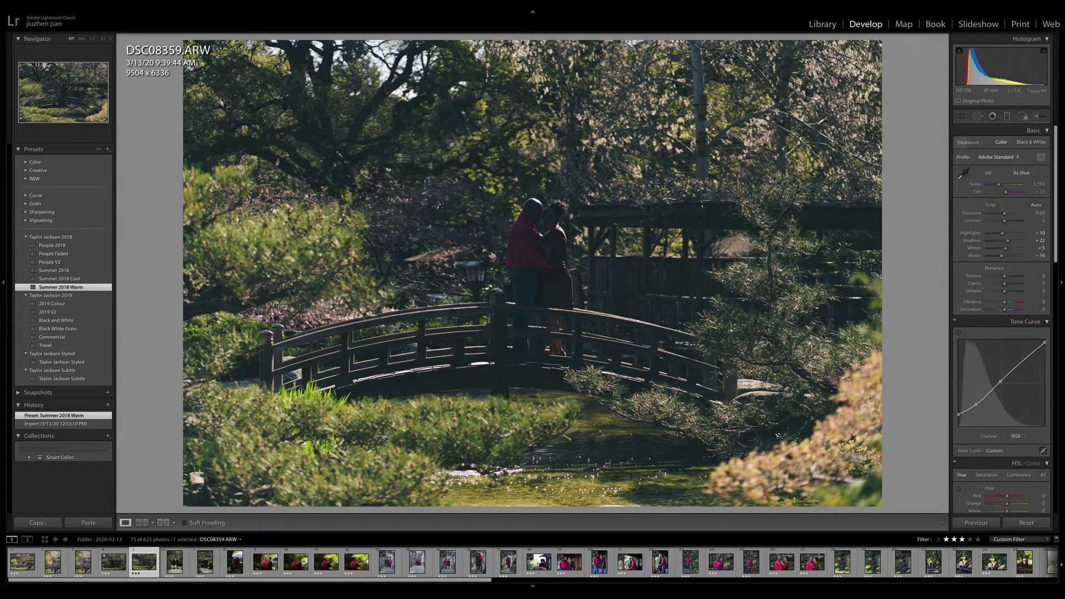
drag(1004, 212, 983, 234)
- Add an inverted radial filter around the couple with exposure 0.50, highlights 74, shadows 28 and whites 8
click(1021, 116)
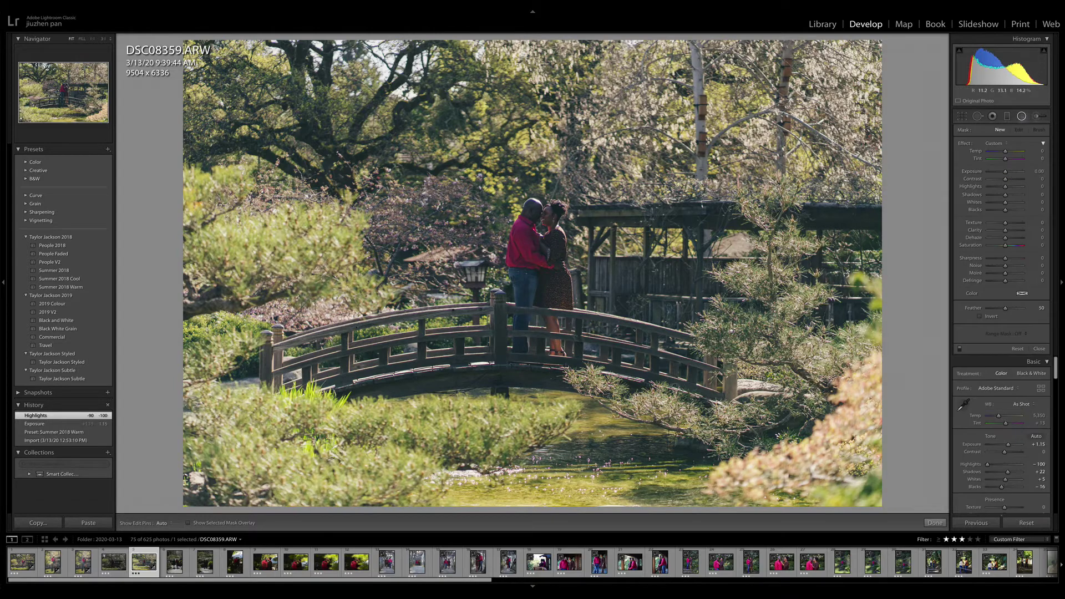
mouse_move(542, 276)
mouse_down()
mouse_move(597, 397)
mouse_move(543, 279)
mouse_up()
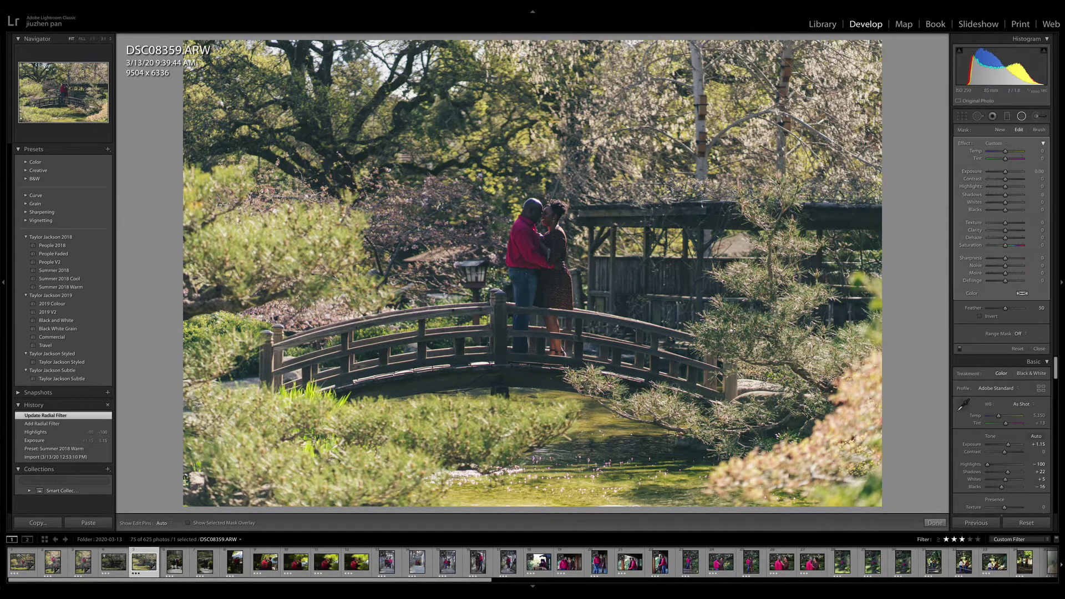
click(980, 316)
drag(1006, 172, 1006, 171)
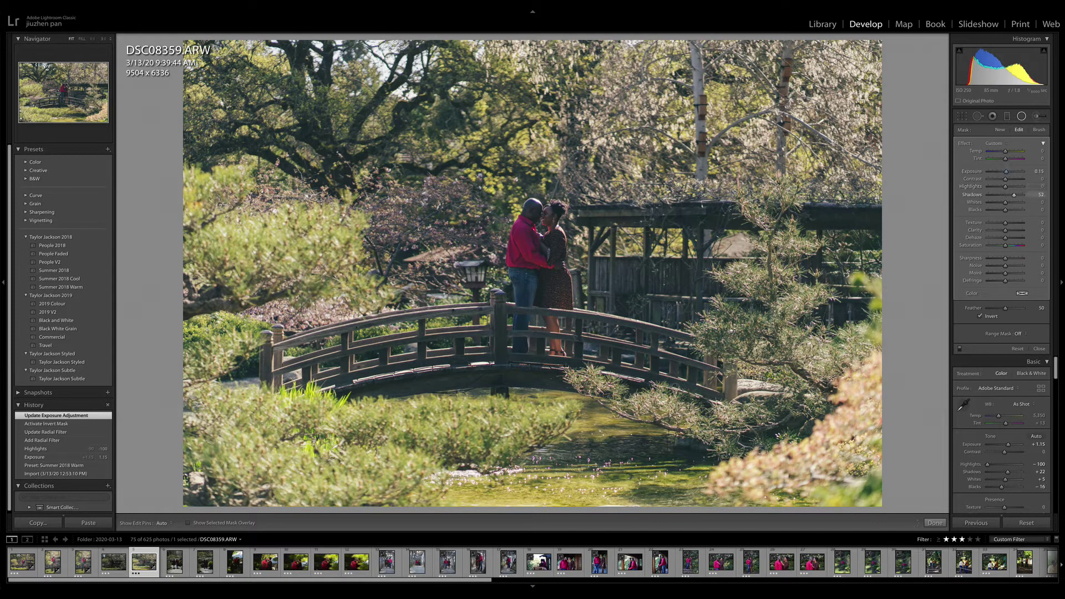
drag(1011, 195, 1008, 172)
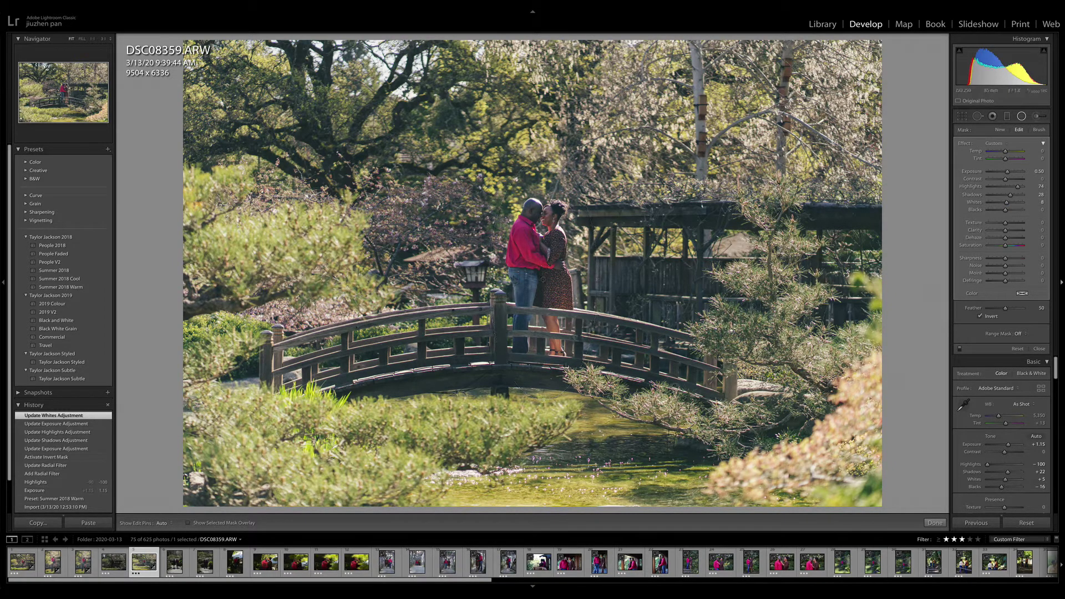
- Add a second, larger inverted radial filter around the couple and bridge with exposure 0.28, highlights -28 and shadows 31
click(1000, 130)
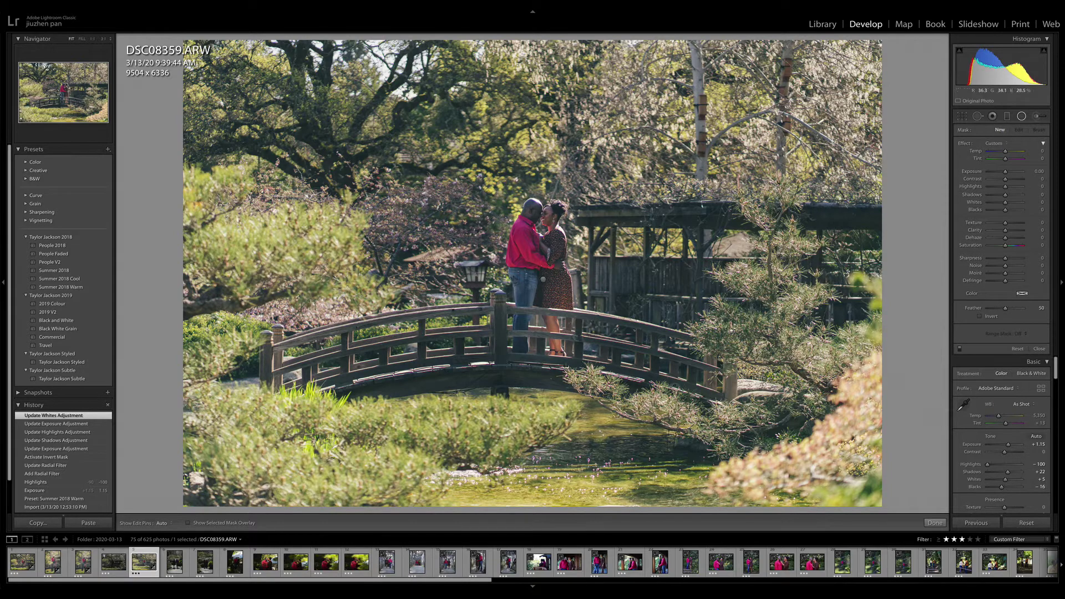
mouse_move(544, 281)
mouse_down()
mouse_move(748, 469)
mouse_move(760, 451)
mouse_up()
drag(543, 281, 534, 258)
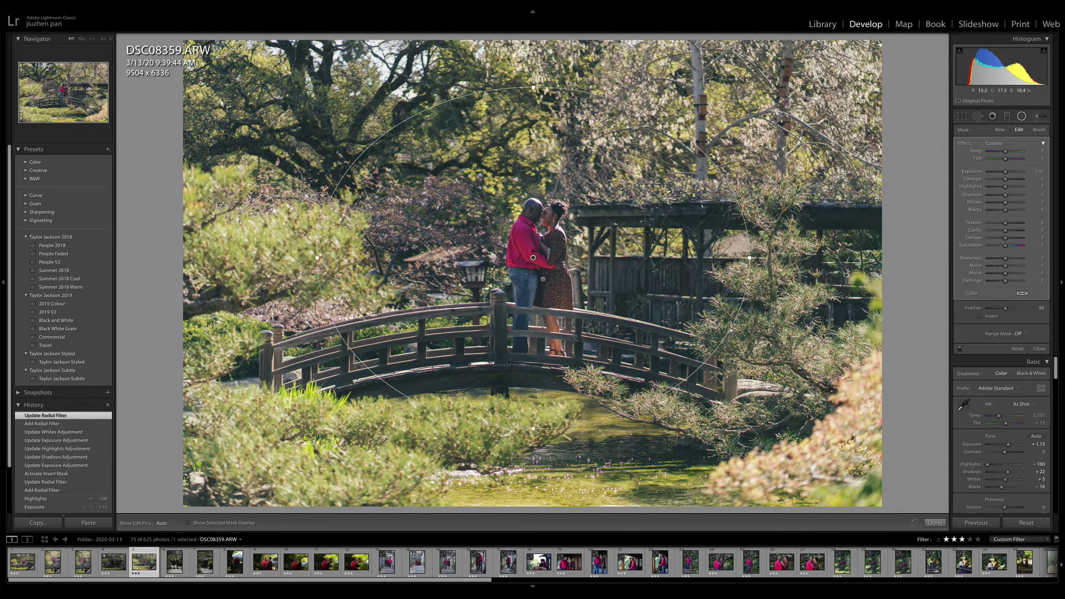
click(988, 317)
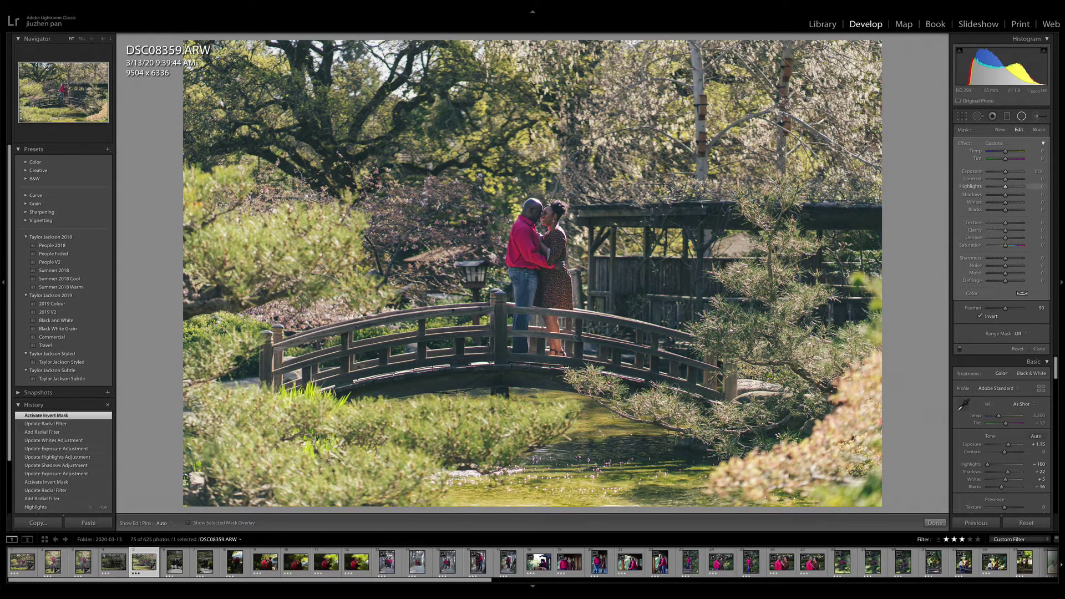
drag(1006, 194, 1006, 171)
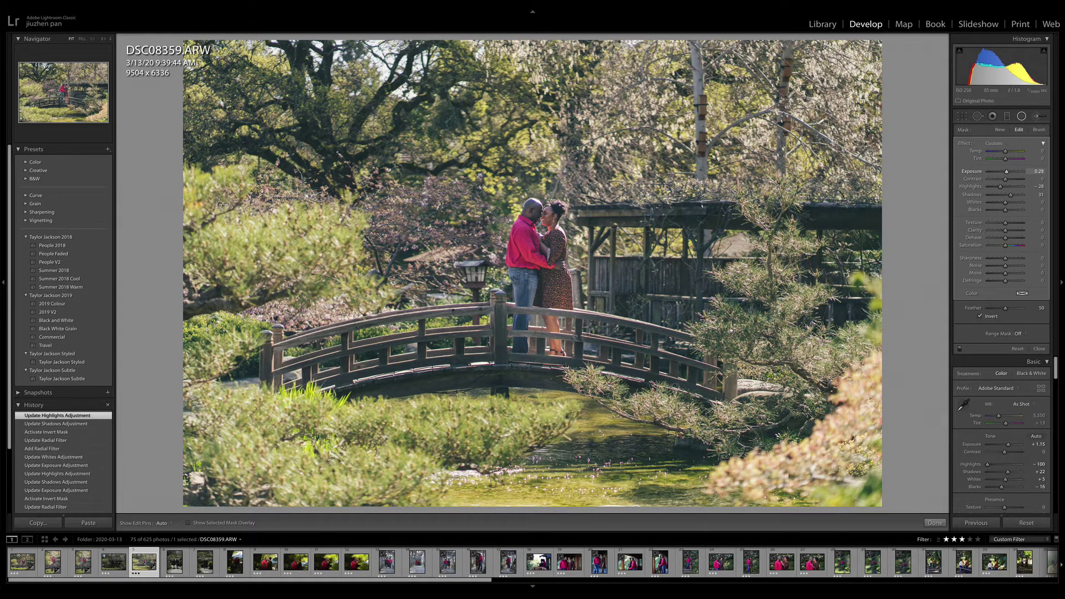
- Set the larger radial filter's exposure to 0.37 and the couple's inner radial filter feather to 80
drag(1007, 171, 1007, 172)
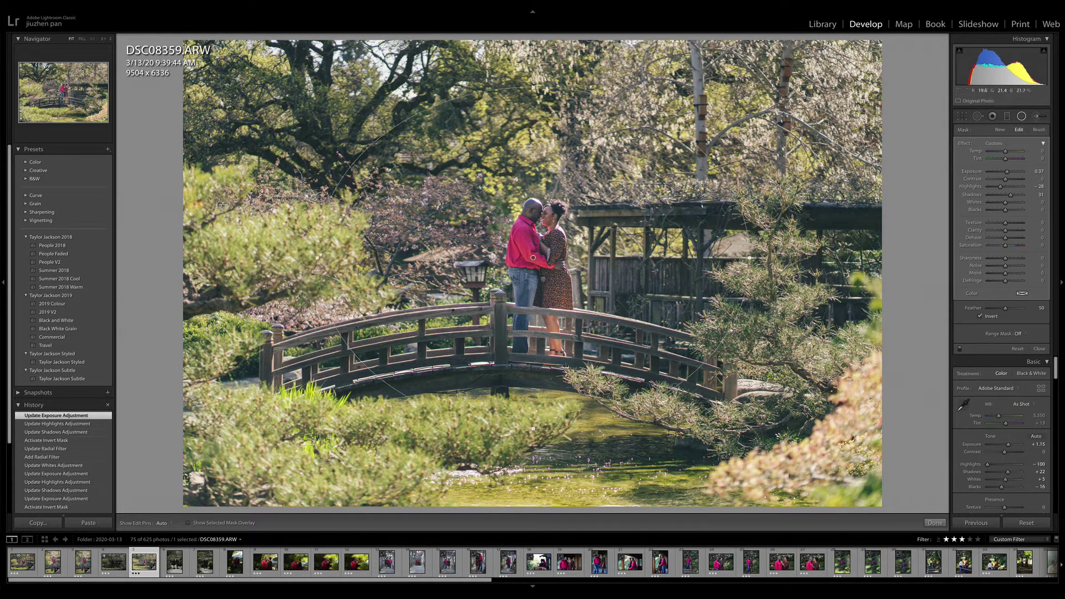
click(544, 279)
drag(1014, 308, 1019, 308)
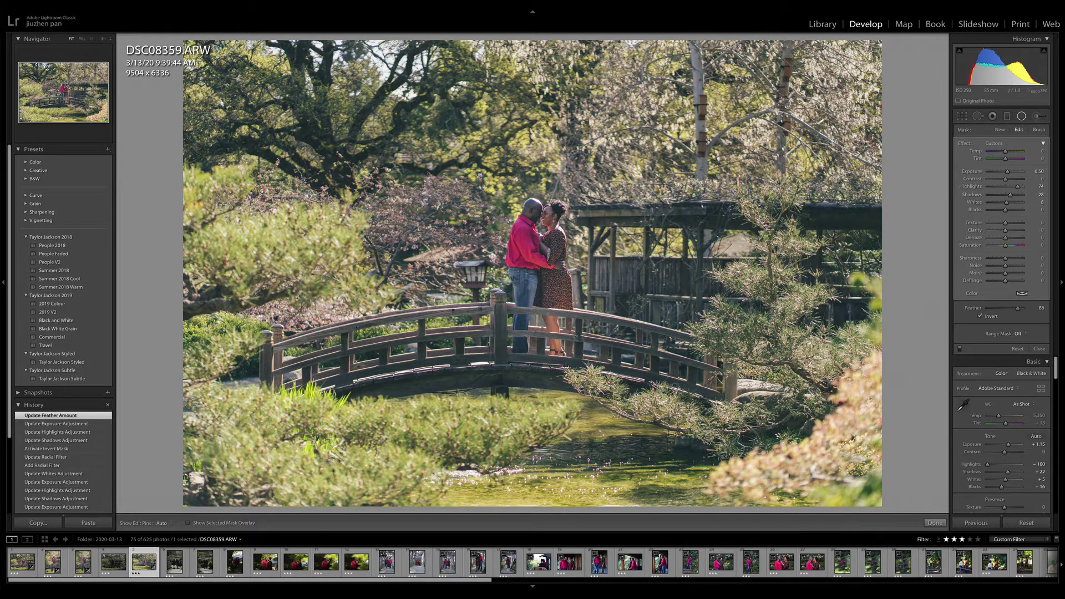
- Add a post-crop vignette with amount -19 to DSC08359.ARW and compare the edit with the original
scroll(1001, 436, down, 15)
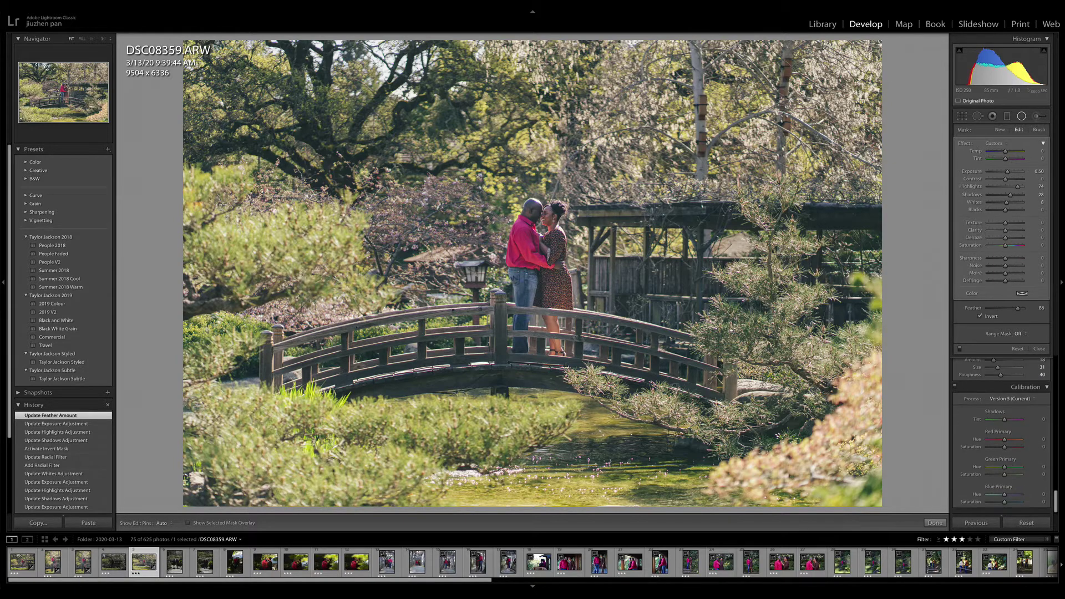
key(shift+m)
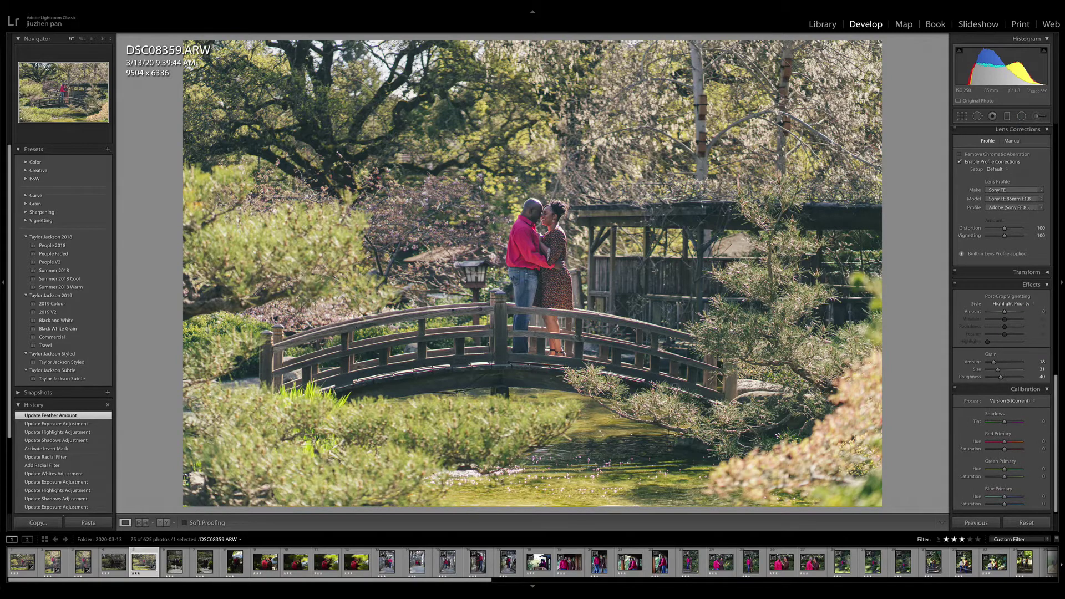
drag(1004, 311, 1024, 311)
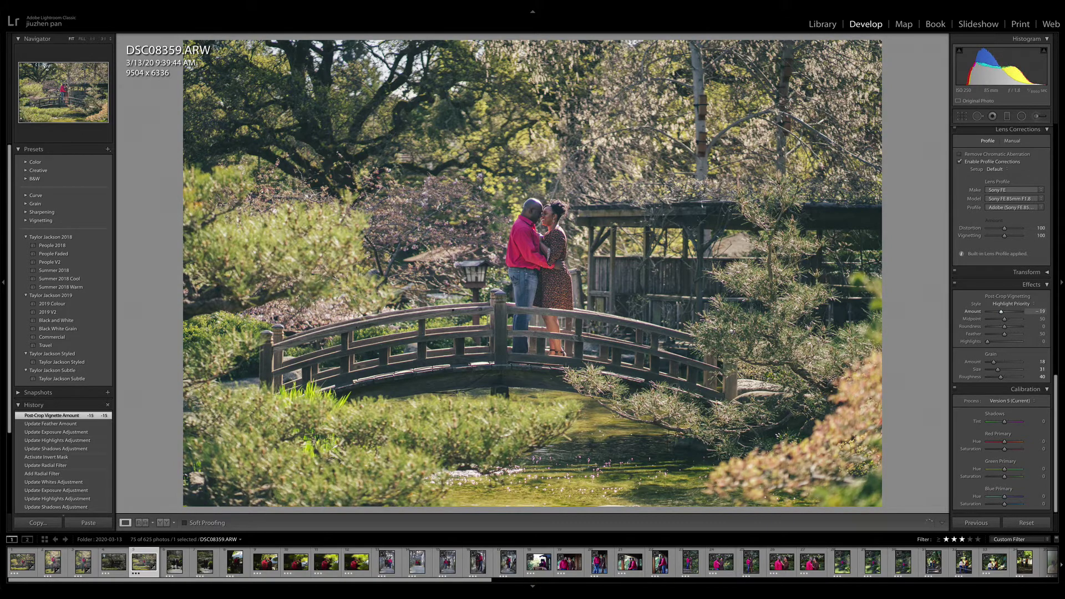
key(backslash)
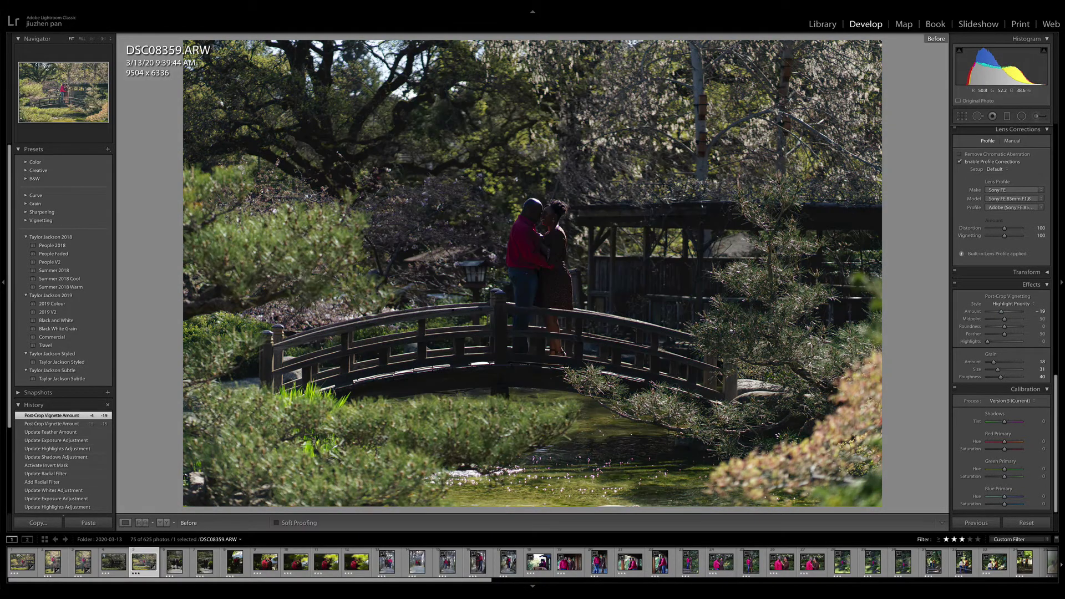
key(backslash)
key(backslash)
key(backslash)
- Crop DSC08368.ARW to 5481 x 8254, tightening the frame around the walking couple
key(Right)
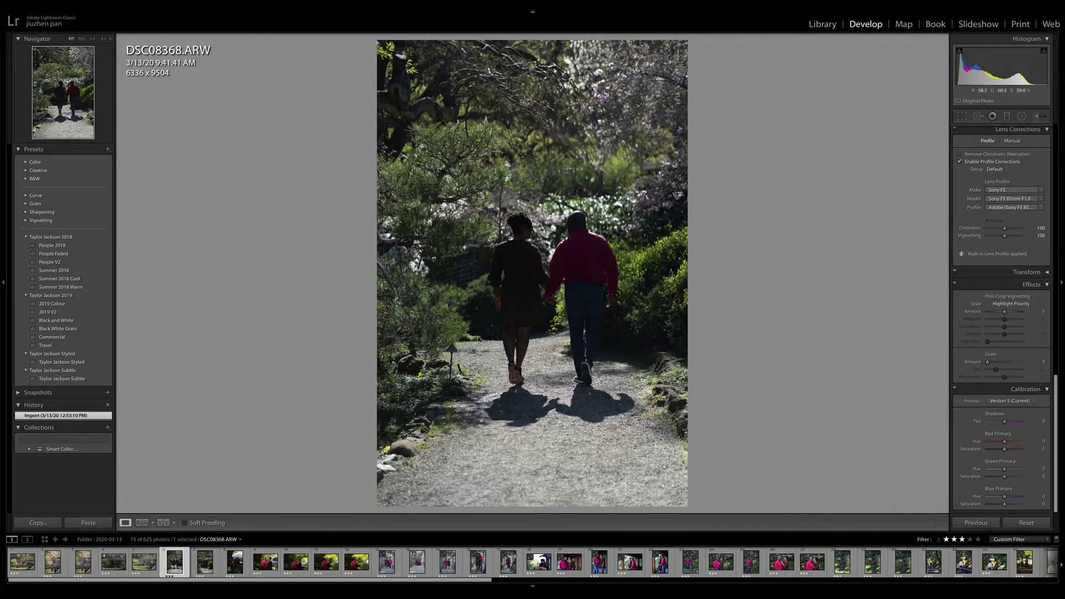
scroll(1001, 305, up, 10)
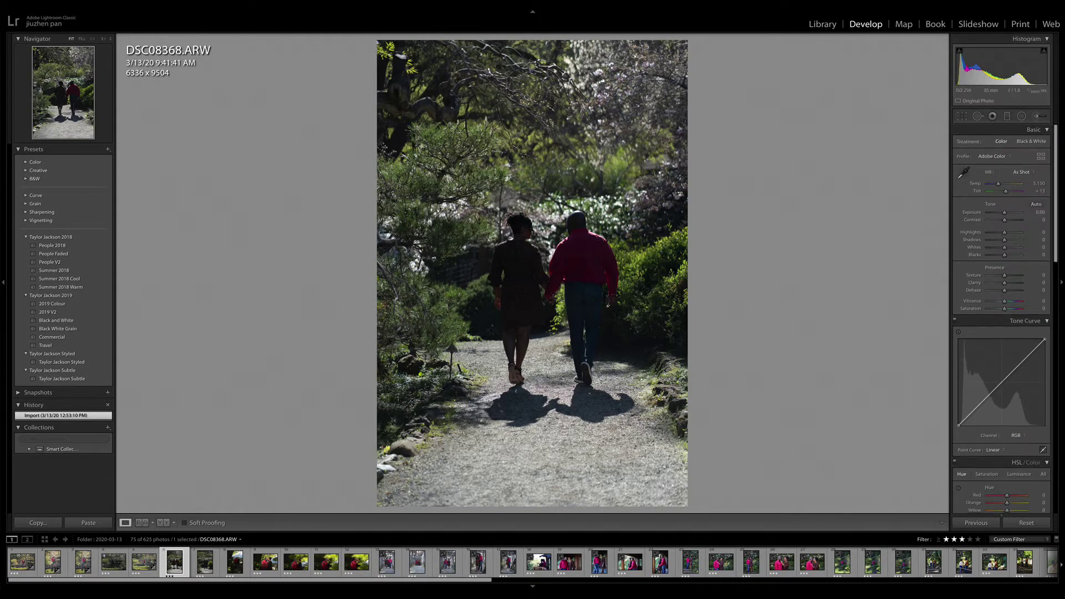
key(r)
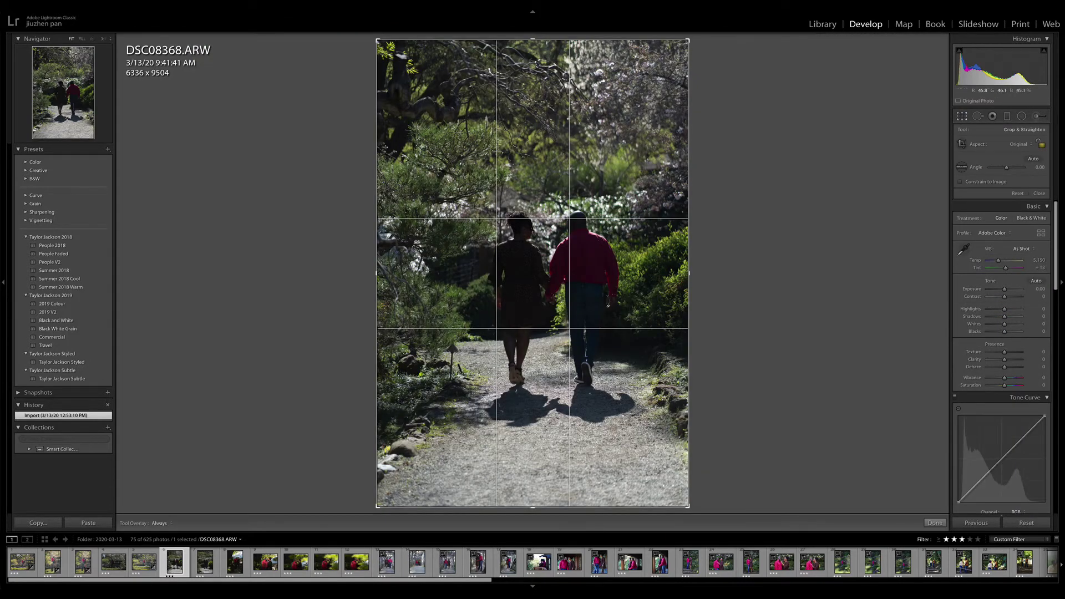
drag(378, 506, 399, 476)
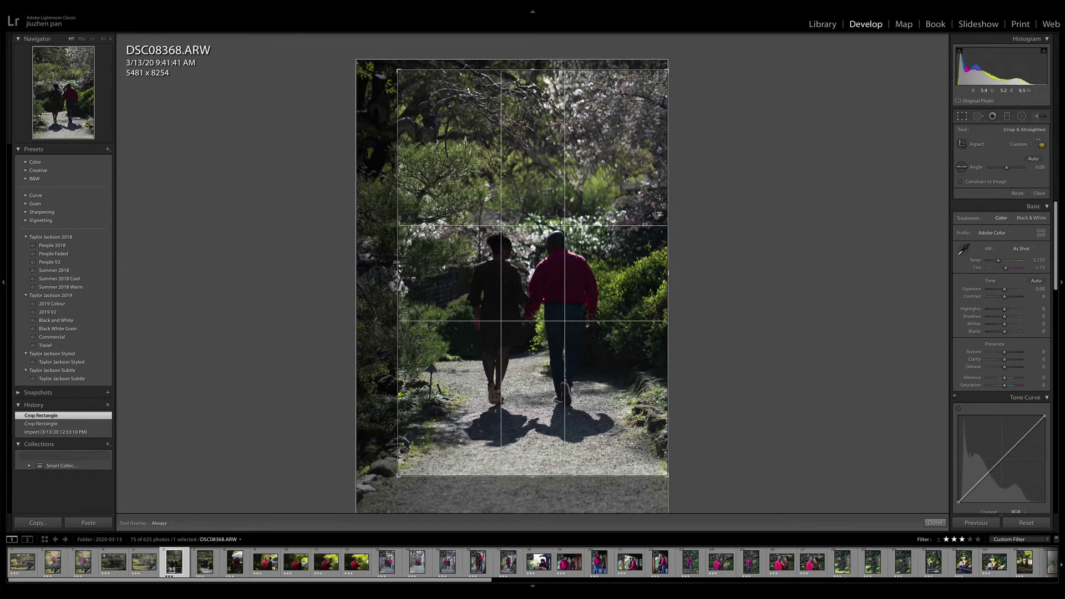
drag(532, 282, 533, 273)
key(Return)
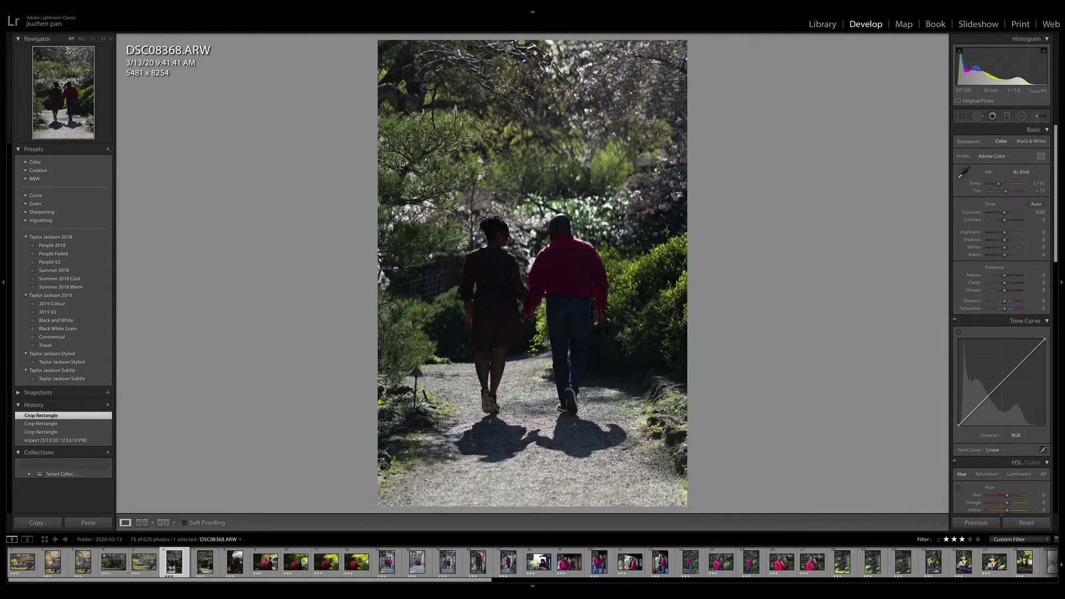
- Apply the Summer 2018 Warm preset and set exposure +1.90, highlights -100, shadows +14, whites +41, blacks -41 and temperature 5,615
click(60, 287)
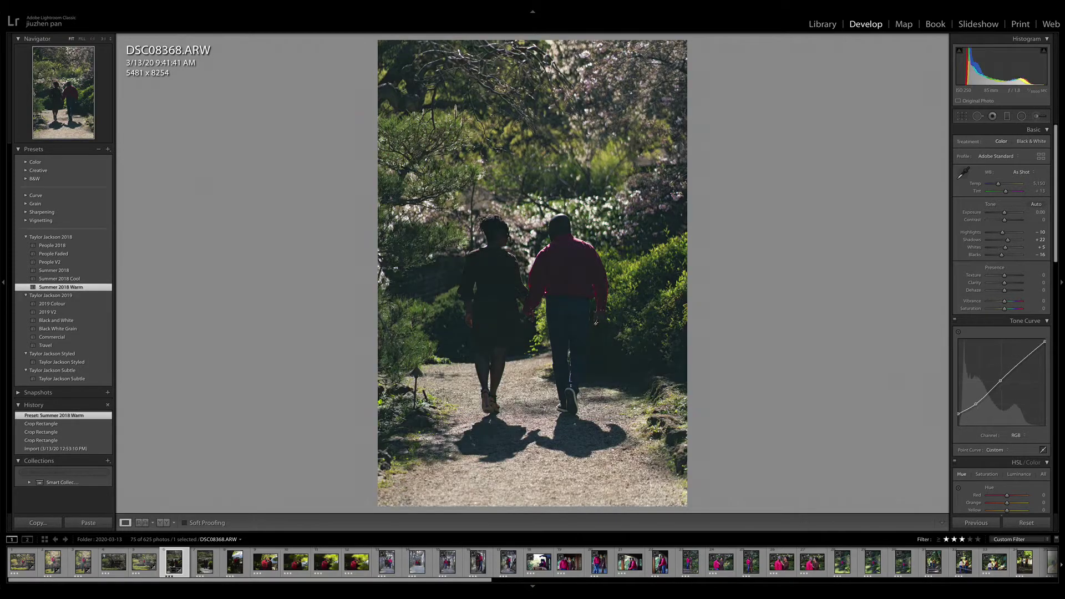
drag(1005, 213, 1011, 213)
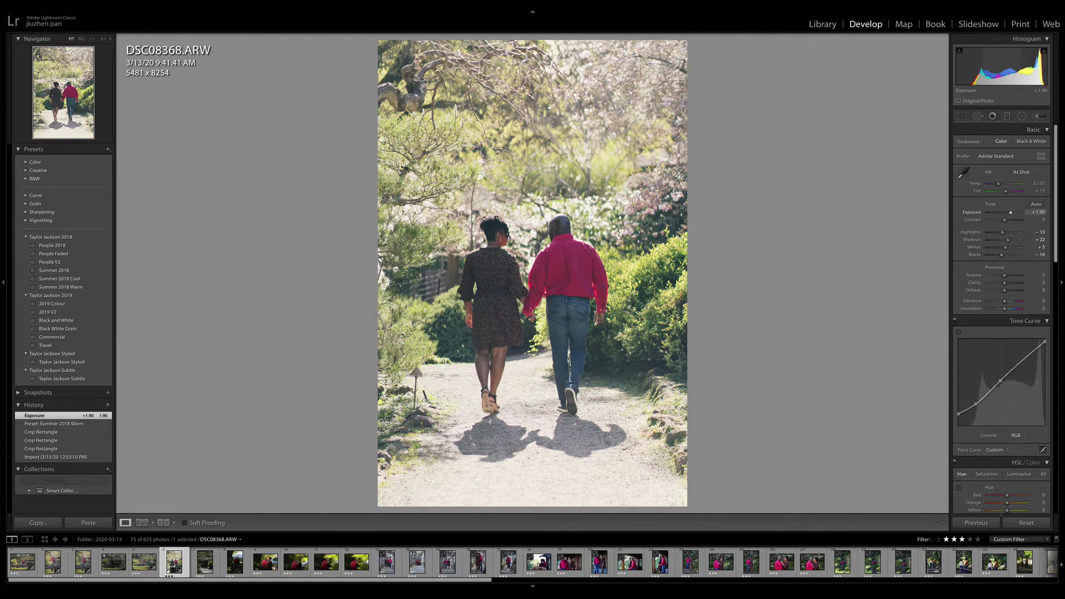
mouse_move(1003, 232)
mouse_down()
mouse_move(987, 233)
mouse_move(1007, 240)
mouse_move(997, 254)
mouse_move(1012, 248)
mouse_up()
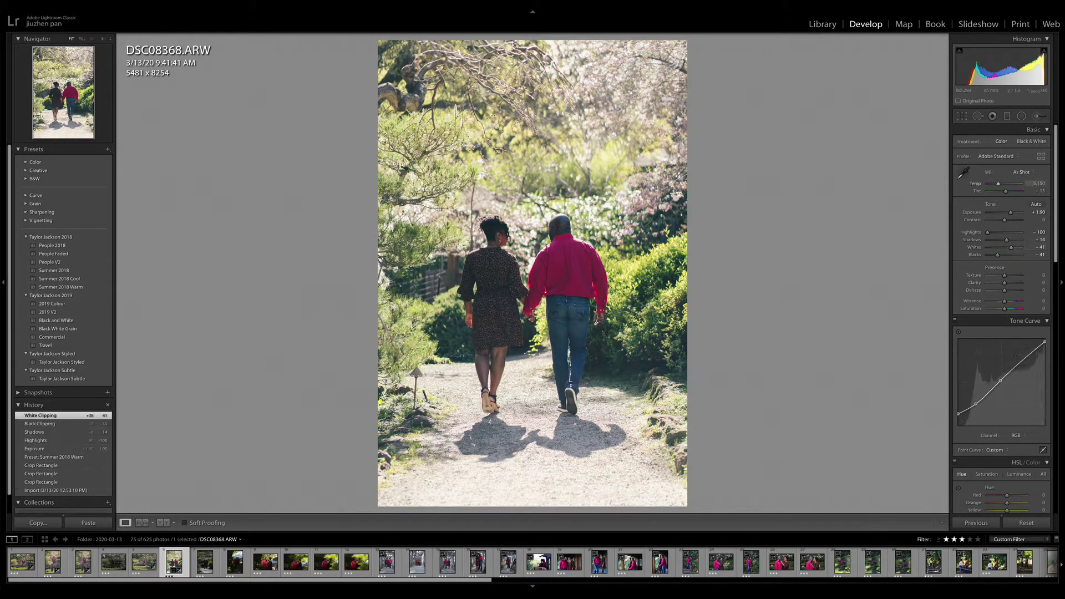
drag(998, 183, 999, 183)
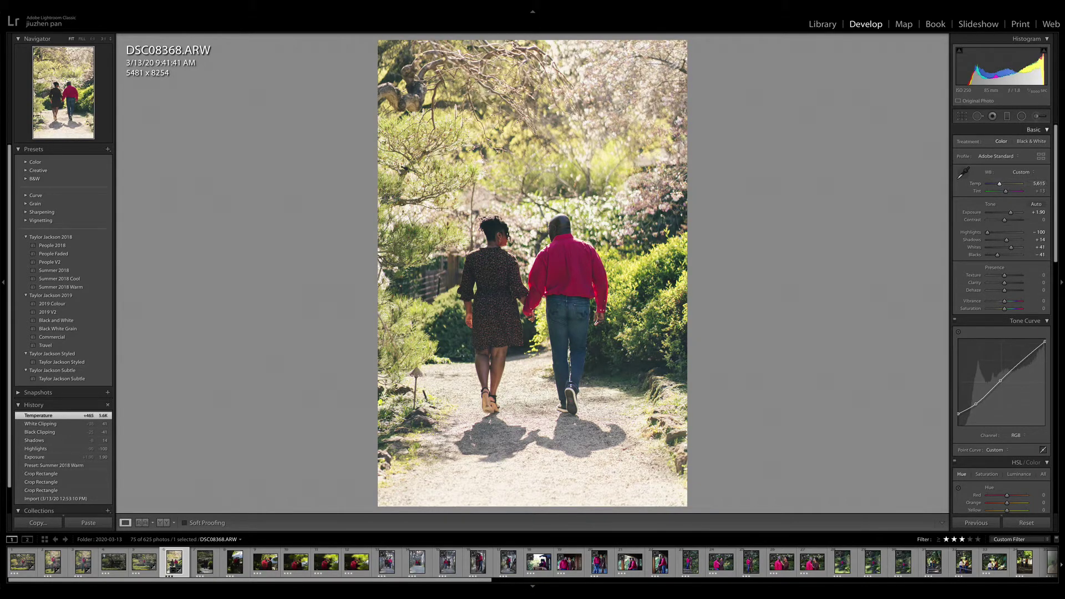
- Add a graduated filter over the lower path with exposure -0.82, highlights -100, blacks -20 and slightly lowered shadows
click(1006, 116)
mouse_move(502, 479)
mouse_down()
mouse_move(511, 350)
mouse_move(510, 463)
mouse_up()
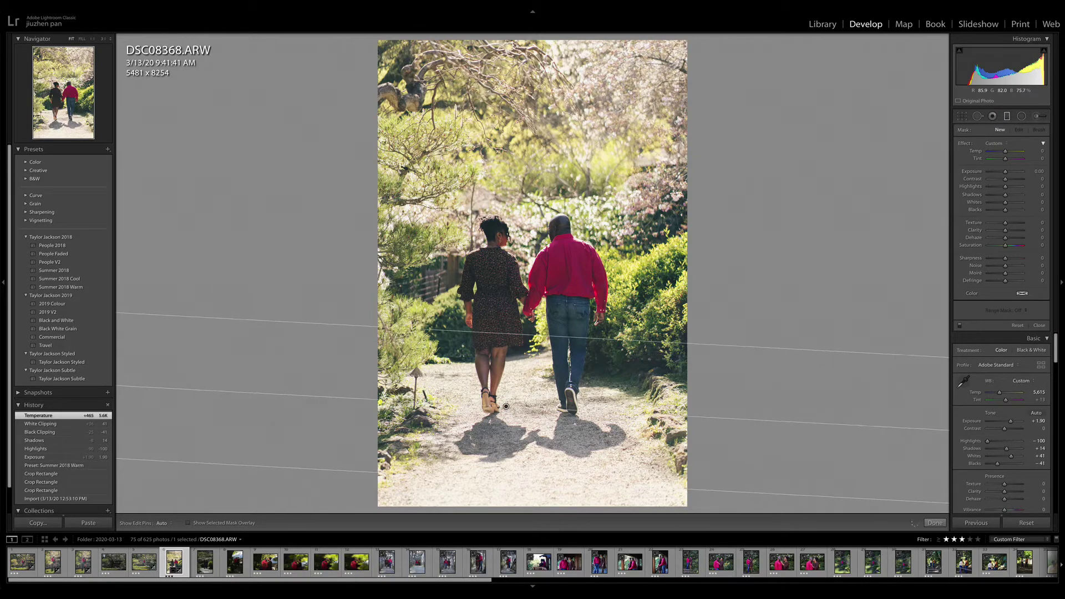
drag(506, 407, 503, 400)
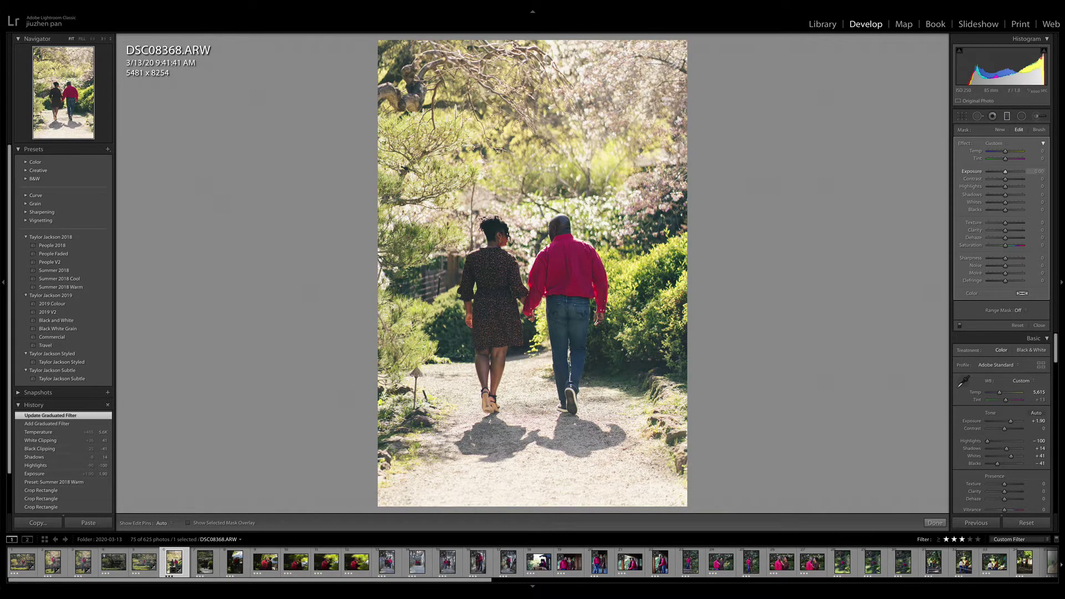
drag(1006, 171, 1002, 210)
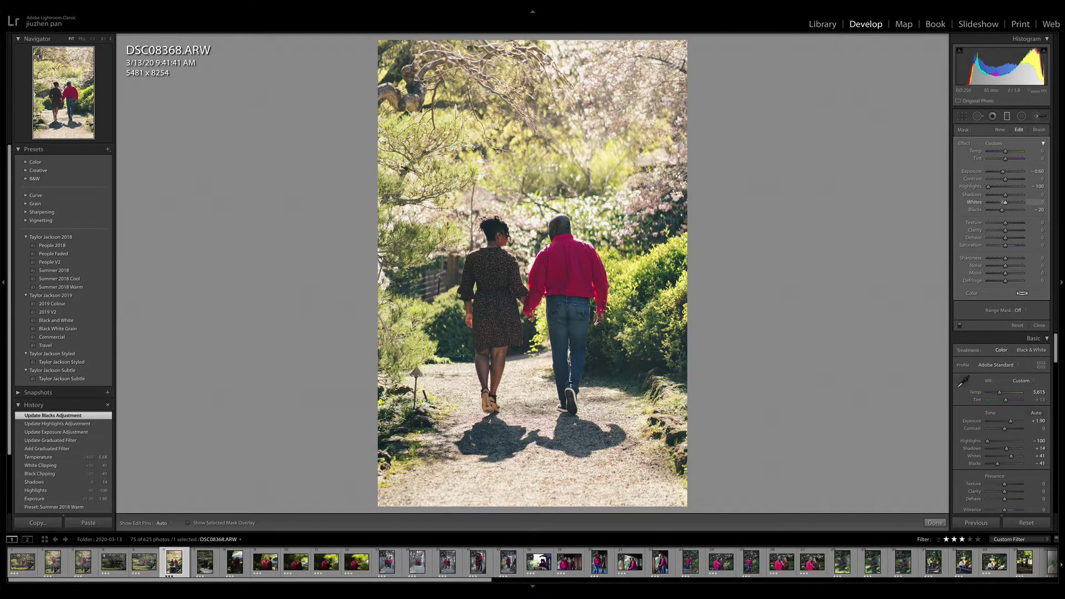
drag(1006, 195, 1002, 171)
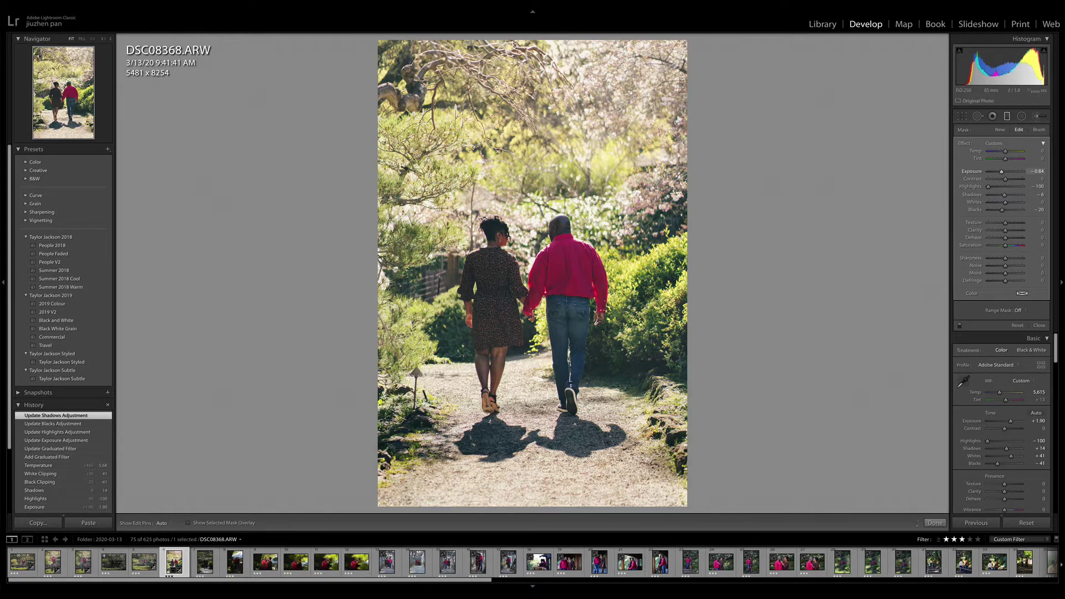
- Add a second graduated filter over the foreground path with exposure -0.56, highlights -29 and whites -30
click(999, 130)
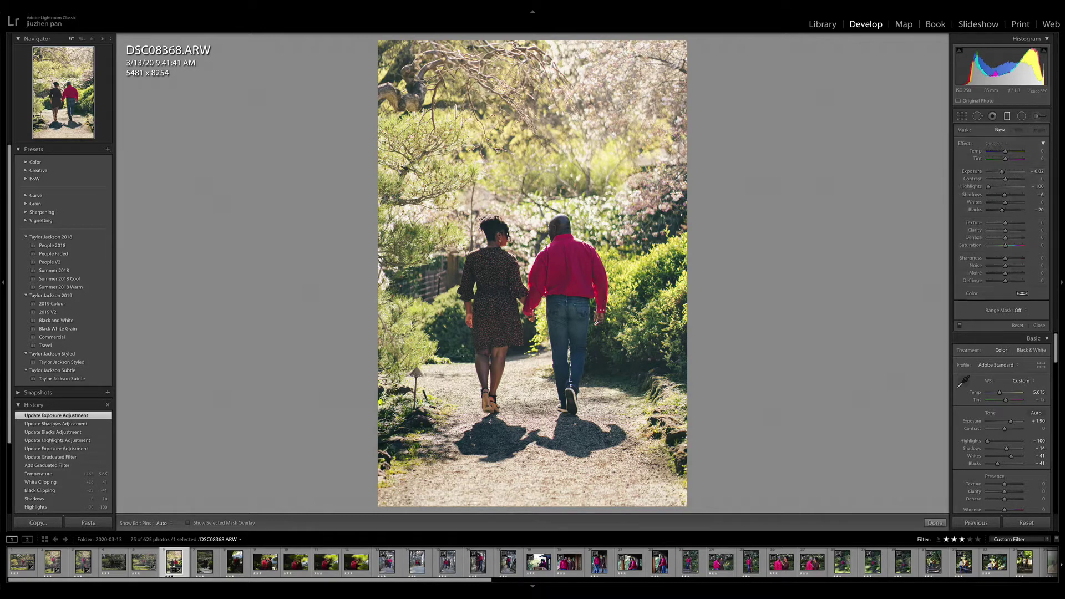
drag(535, 496, 535, 457)
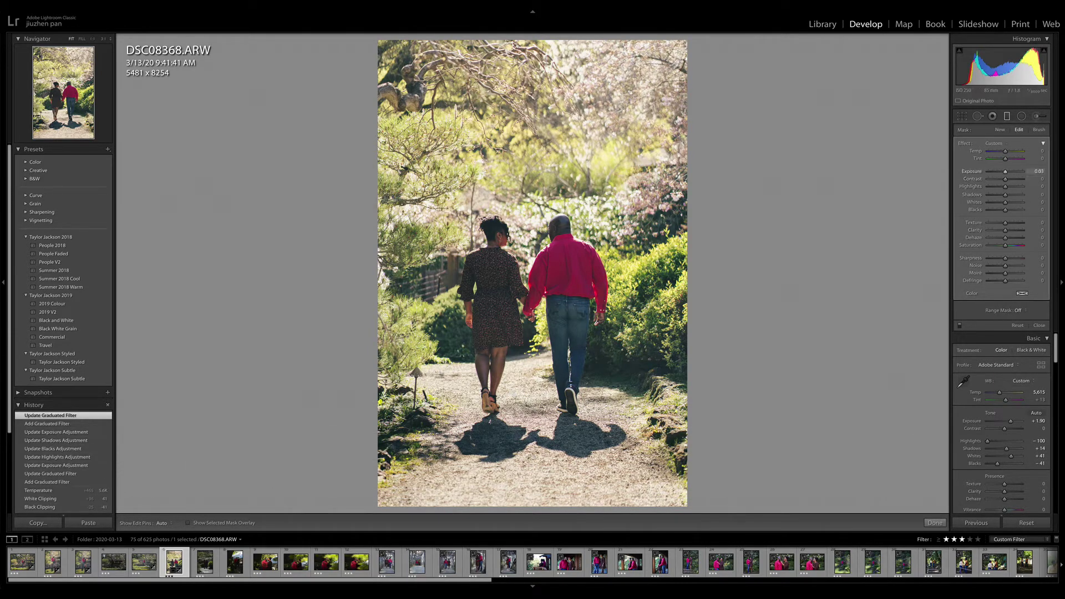
drag(1005, 171, 1001, 202)
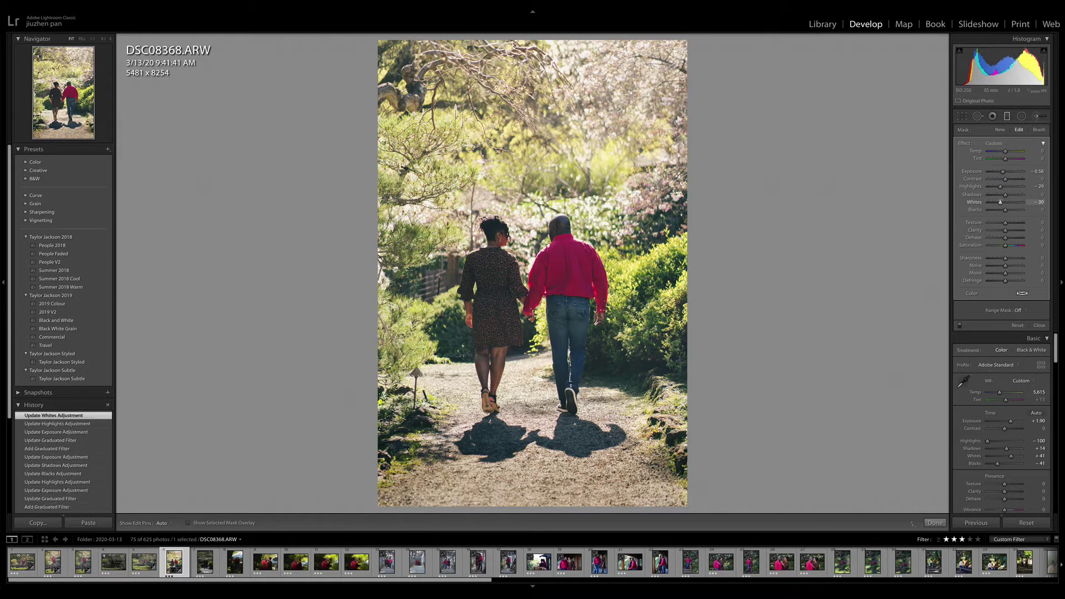
- Add a third graduated filter at the photo's bottom edge and compare the image with graduated filters off and on
drag(532, 505, 532, 562)
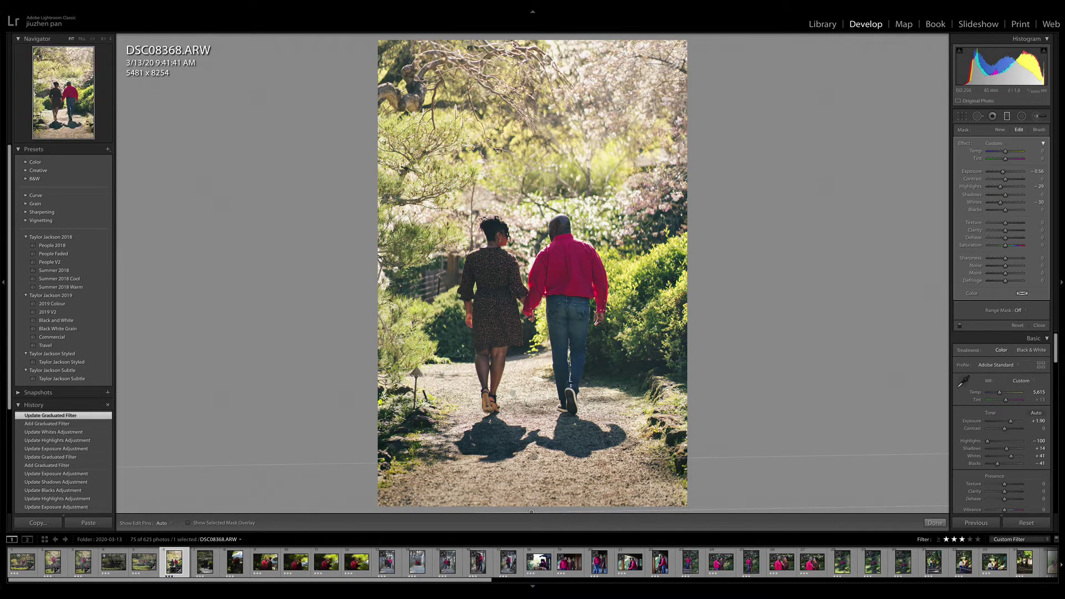
click(960, 326)
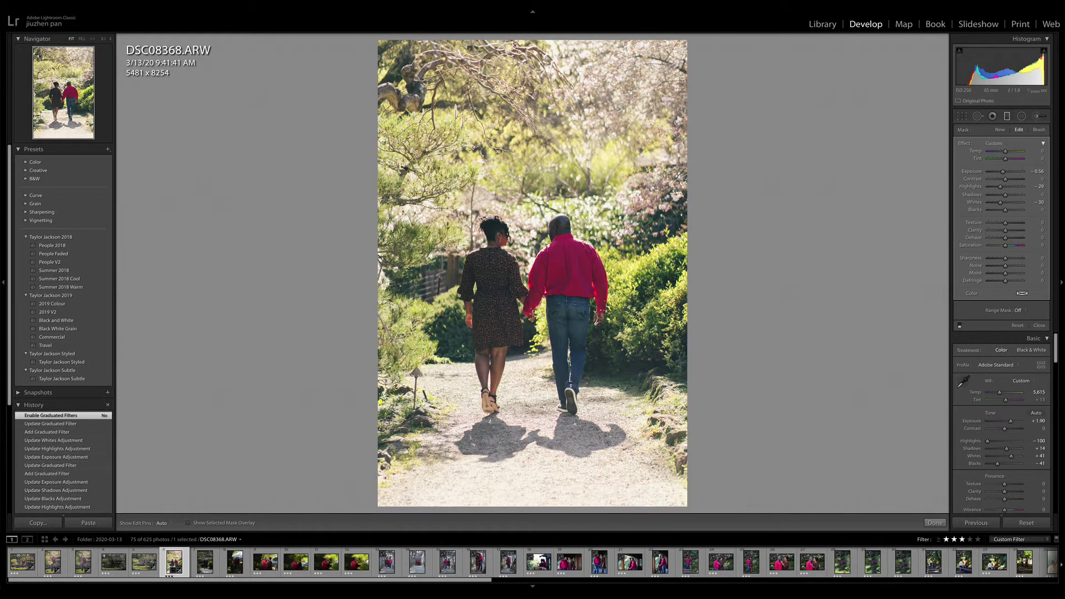
click(960, 326)
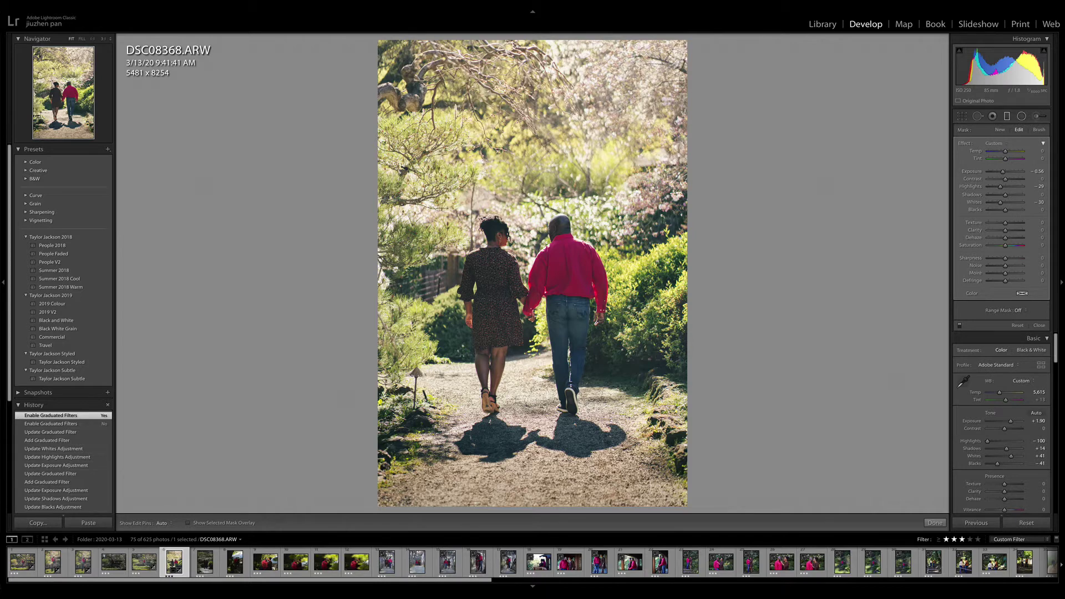
- Add an inverted radial filter with exposure 0.19 around the man in the red shirt
key(shift+m)
drag(563, 286, 608, 368)
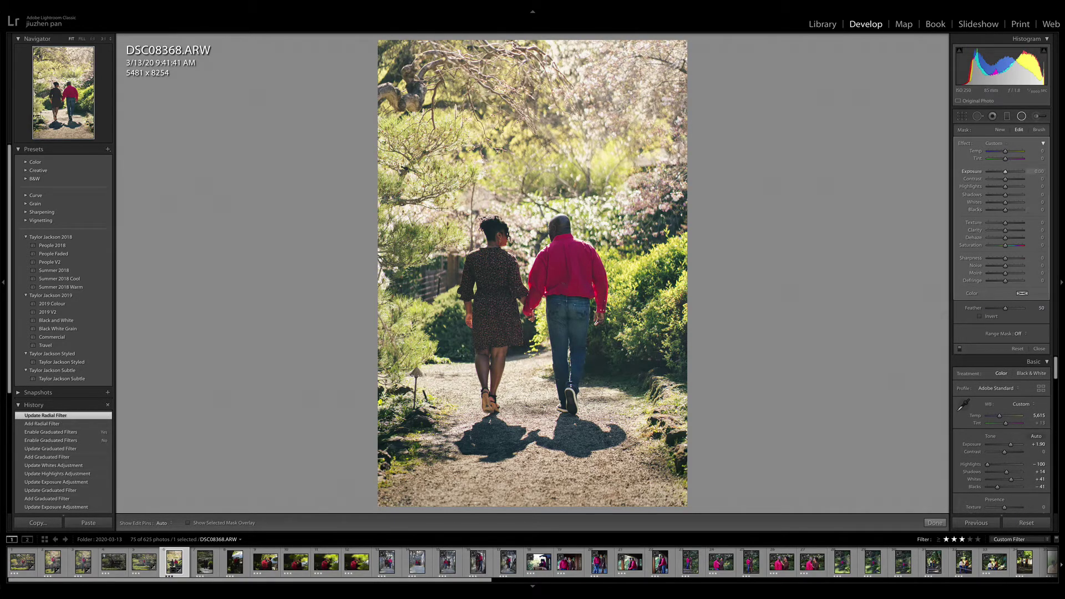
drag(1006, 171, 1006, 172)
click(980, 316)
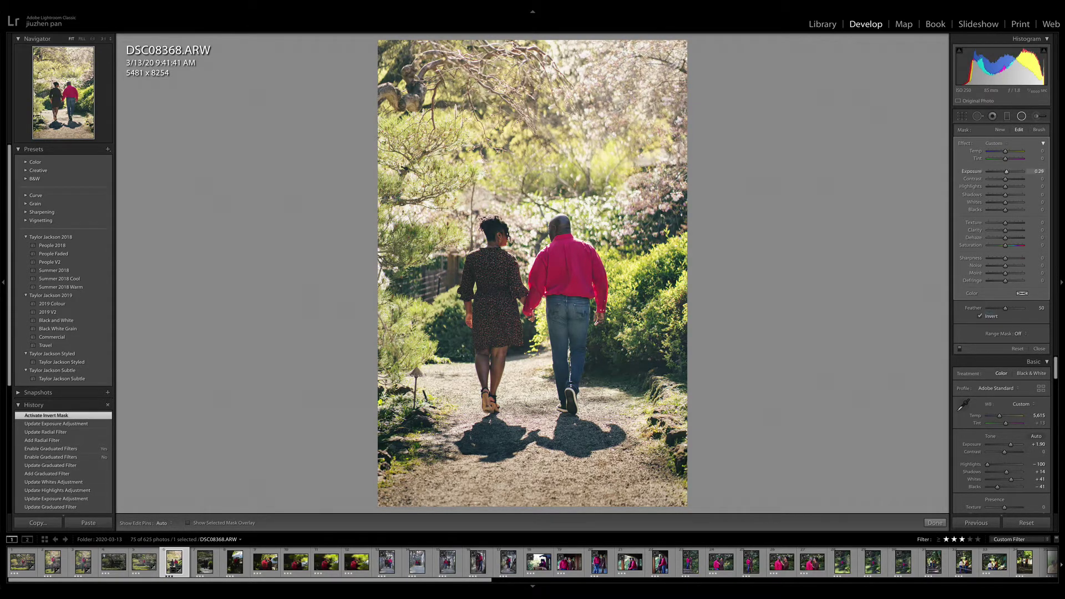
drag(1006, 172, 1006, 172)
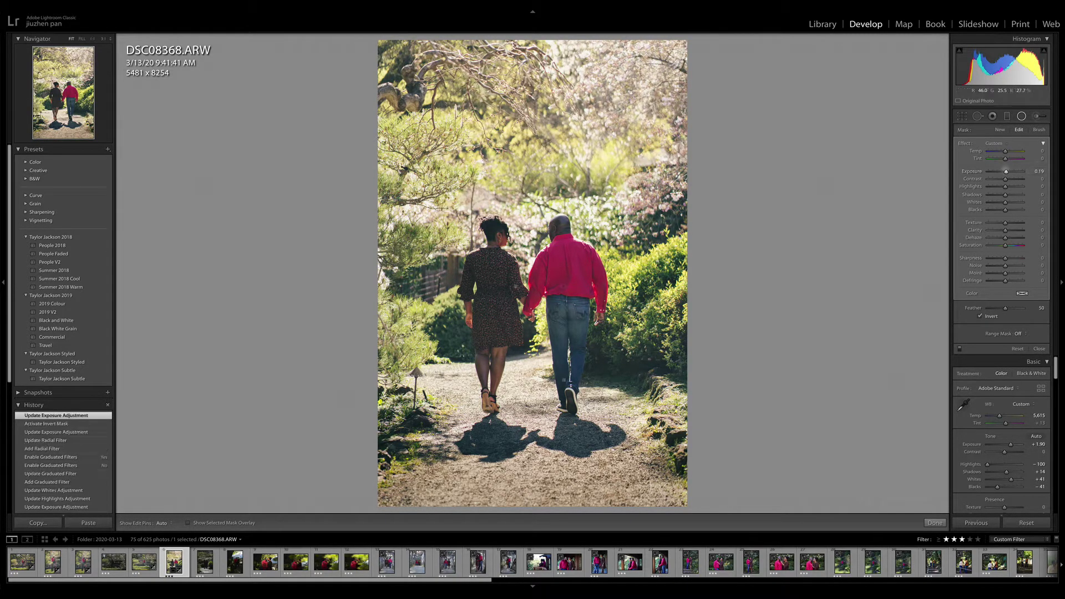
drag(563, 289, 570, 294)
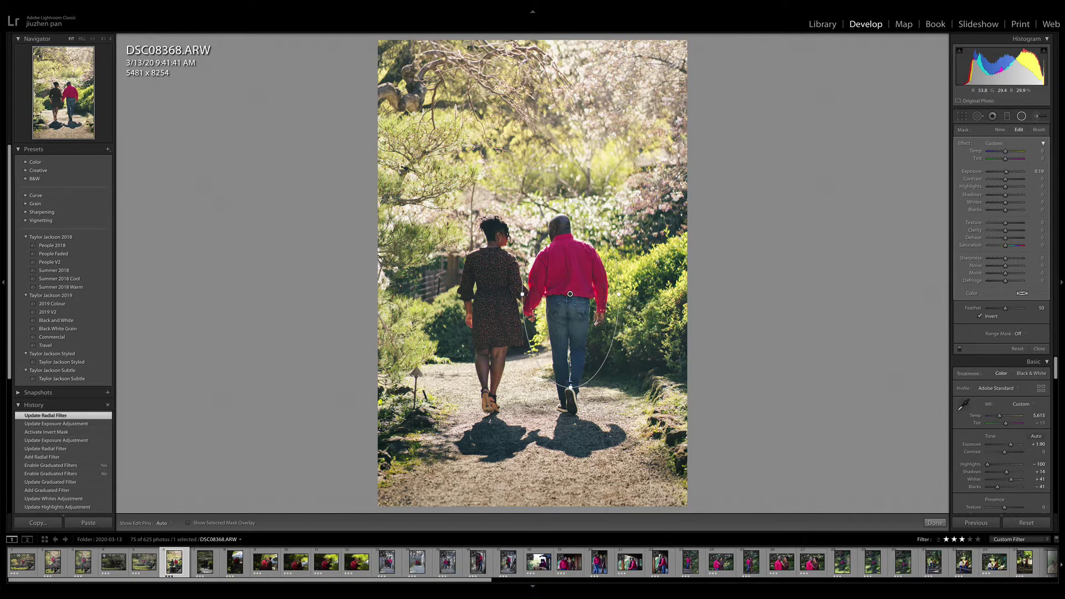
- Duplicate the radial filter over the woman and set the copy's exposure to 0.23
drag(570, 294, 493, 292)
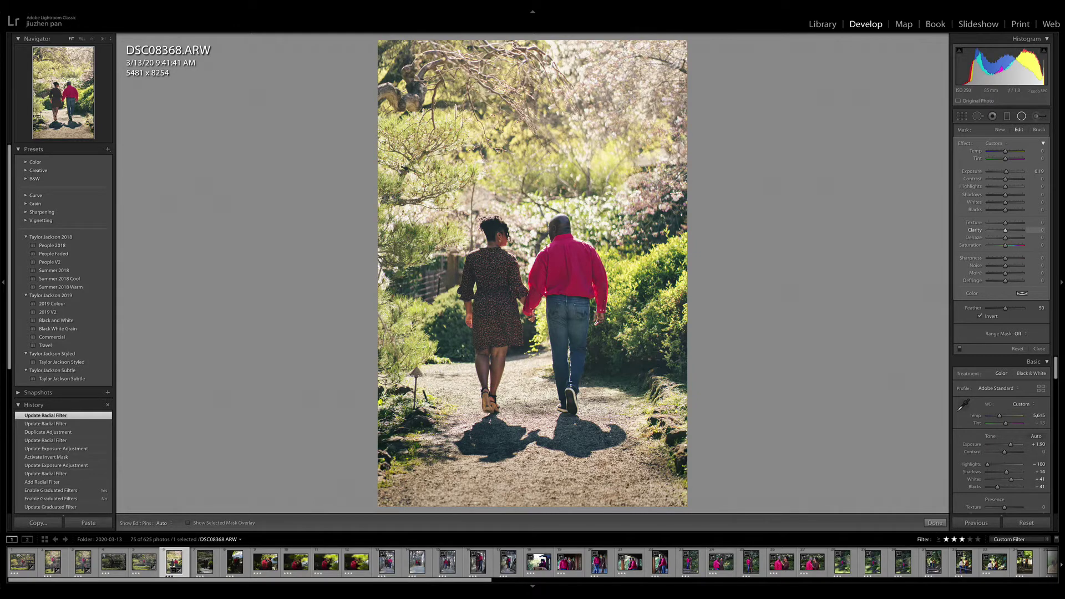
drag(1007, 172, 1007, 172)
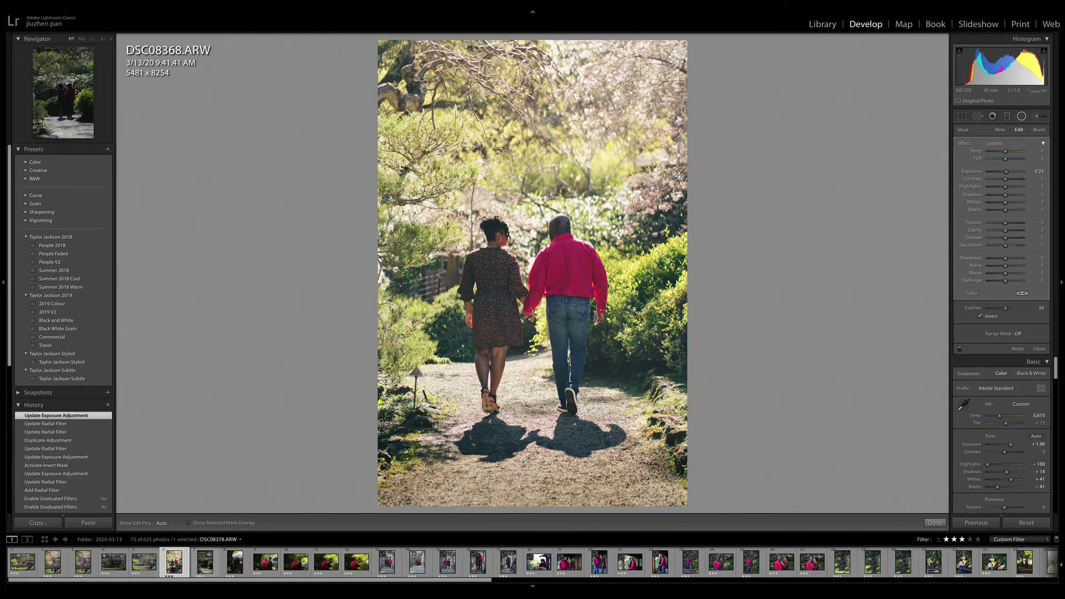
- Apply the previous photo's settings to DSC08378.ARW and reposition the radial filters over the man and the woman
click(205, 563)
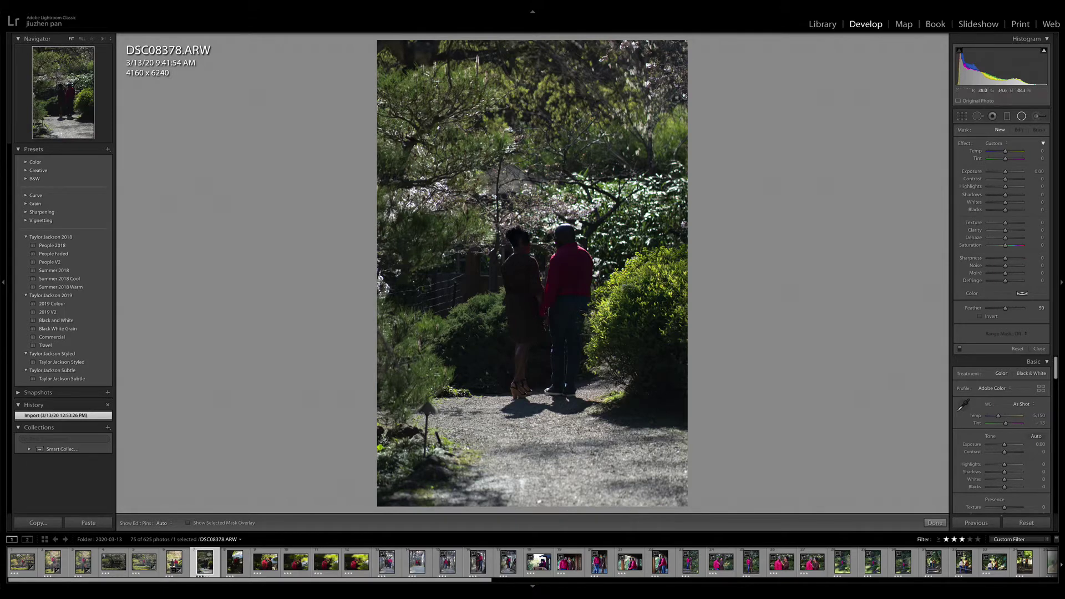
click(977, 522)
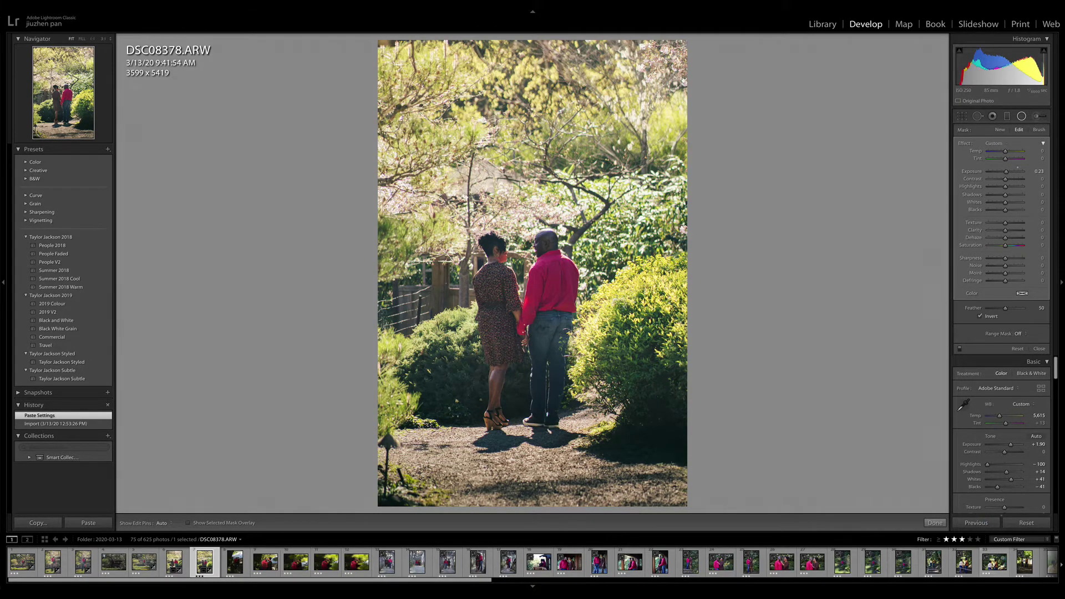
key(shift+m)
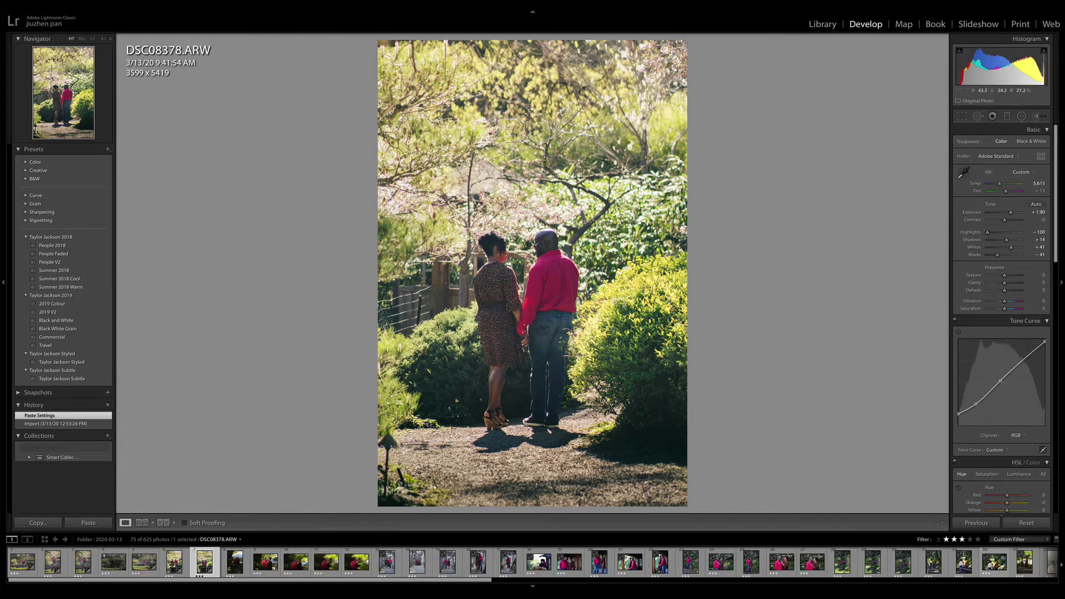
key(shift+m)
click(570, 294)
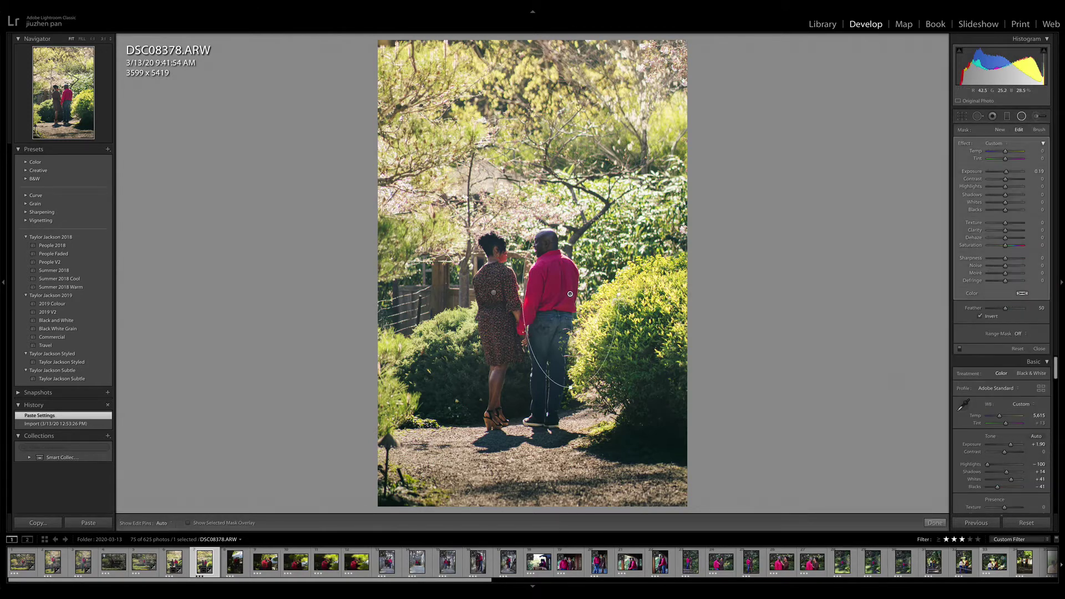
drag(570, 294, 492, 295)
click(493, 292)
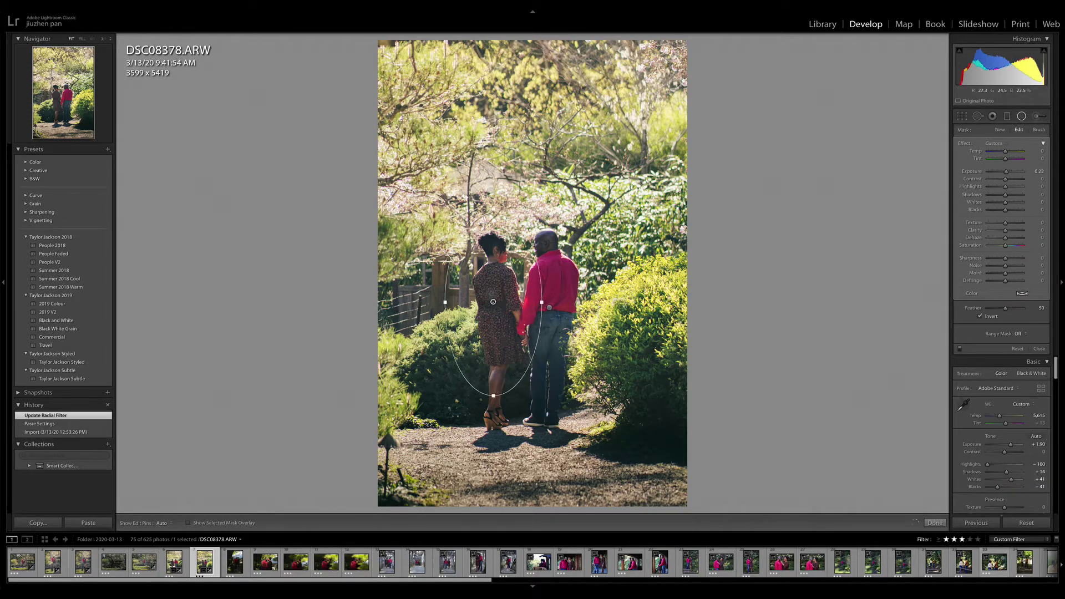
- Delete one graduated filter over the path and set the remaining one to exposure -0.26, highlights -15 and whites -17
click(1007, 116)
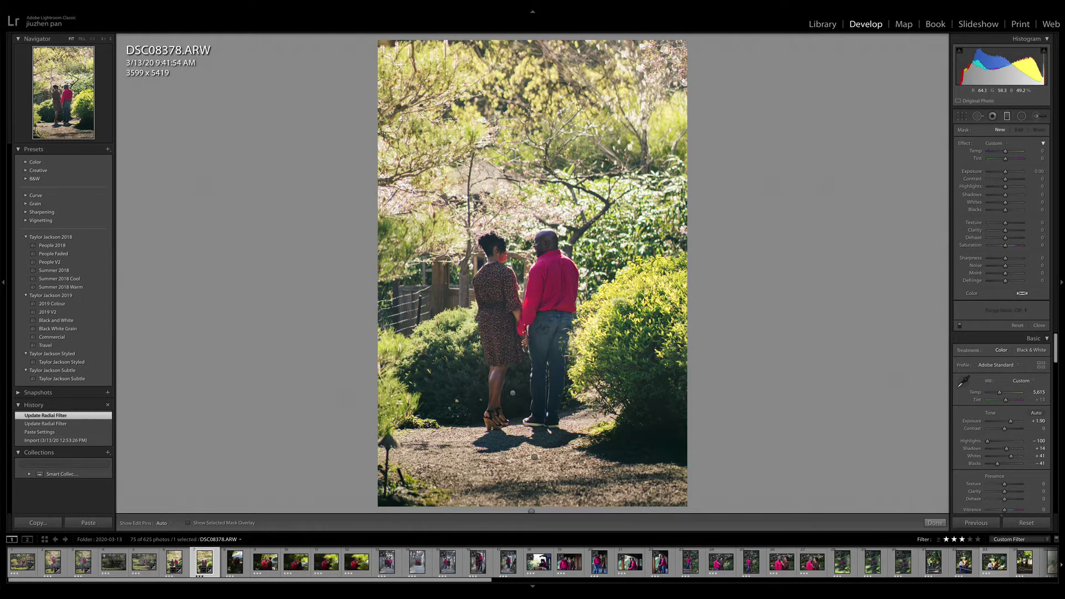
click(535, 458)
drag(534, 458, 535, 469)
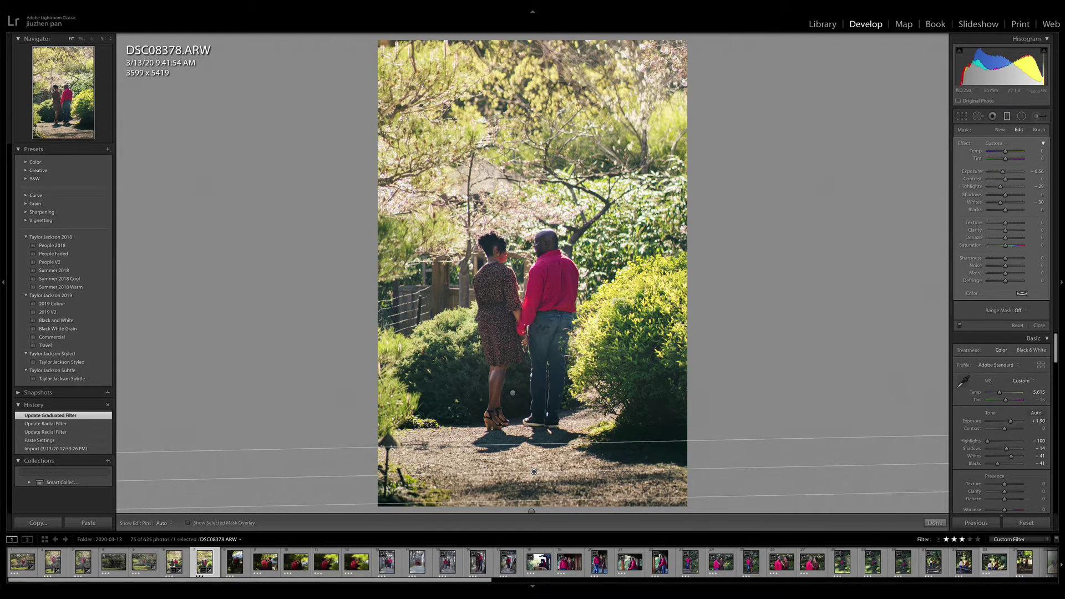
key(Delete)
click(535, 473)
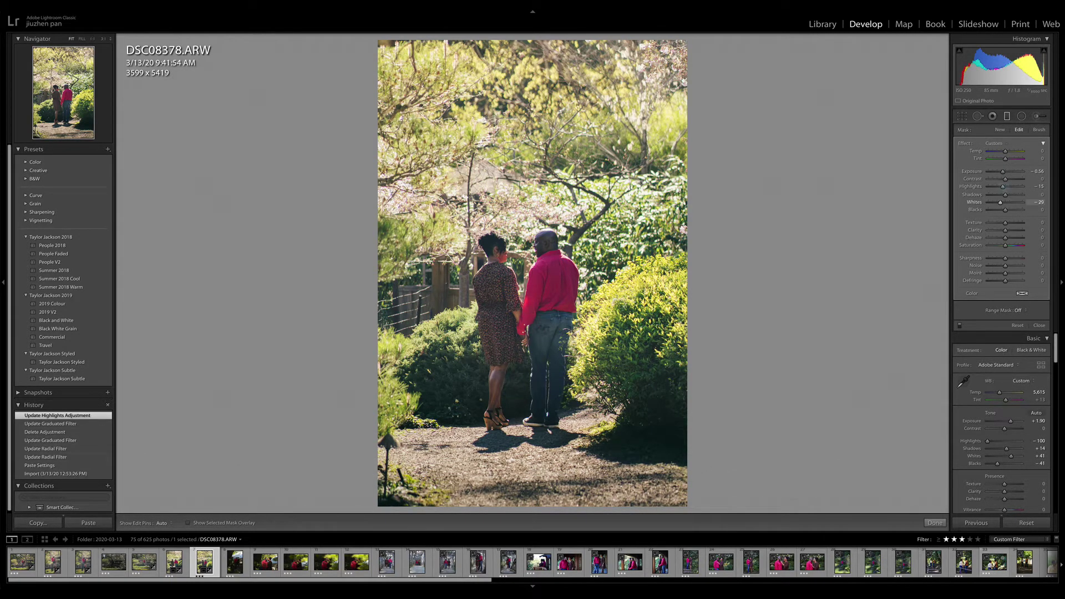
drag(1001, 203, 1004, 172)
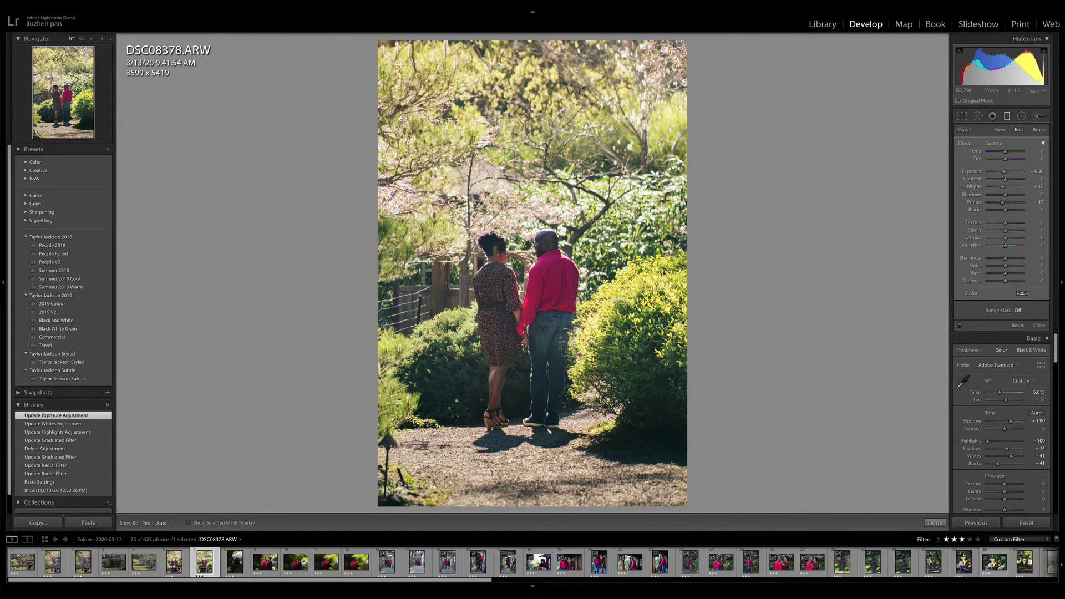
click(1007, 116)
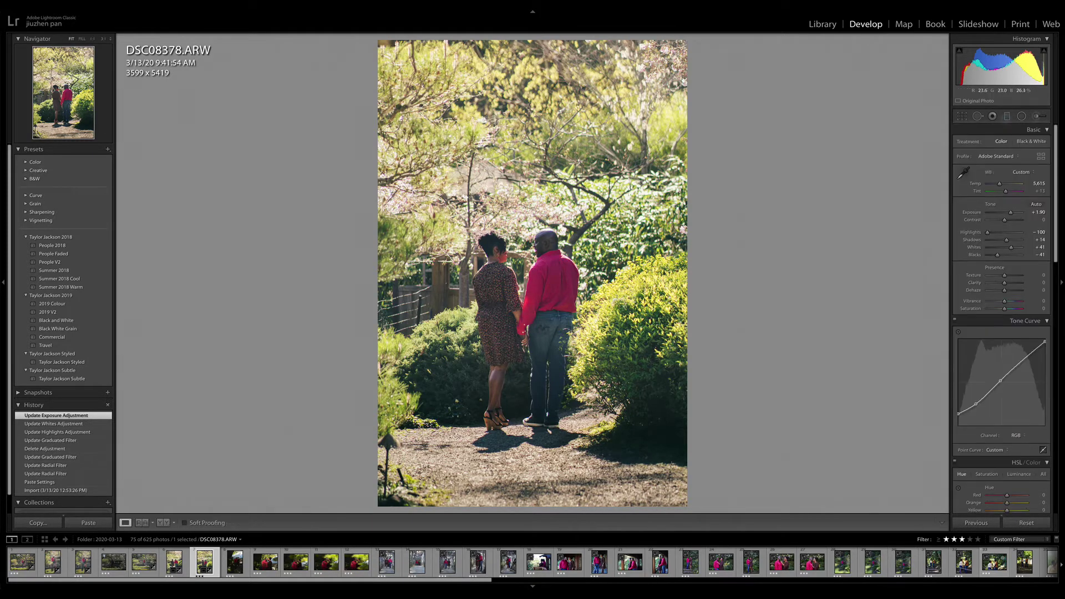
- Enable Remove Chromatic Aberration and set the sharpening amount to 0
click(548, 243)
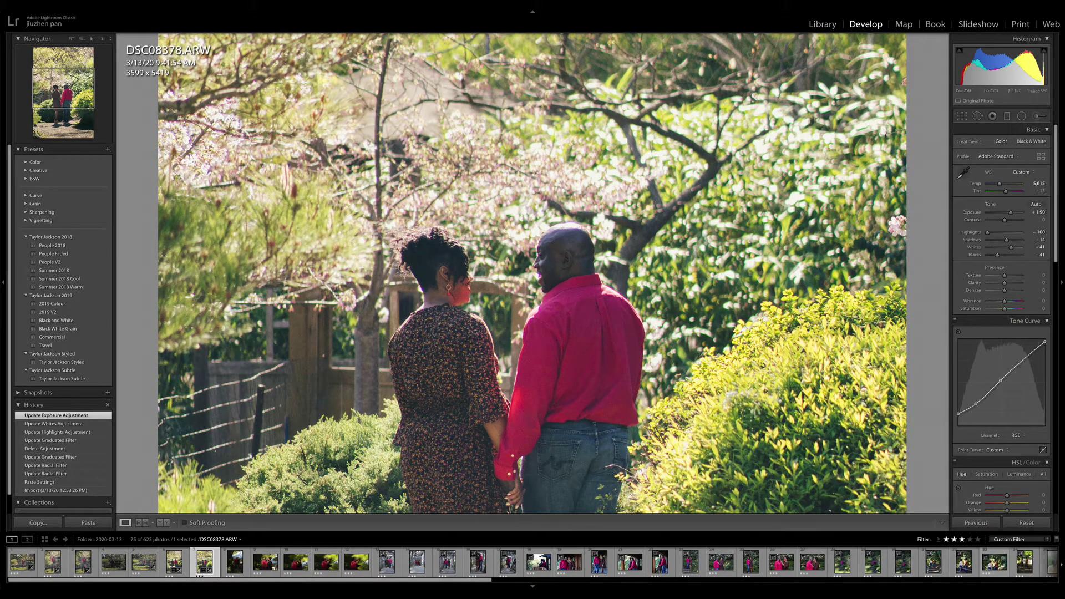
scroll(1002, 320, down, 10)
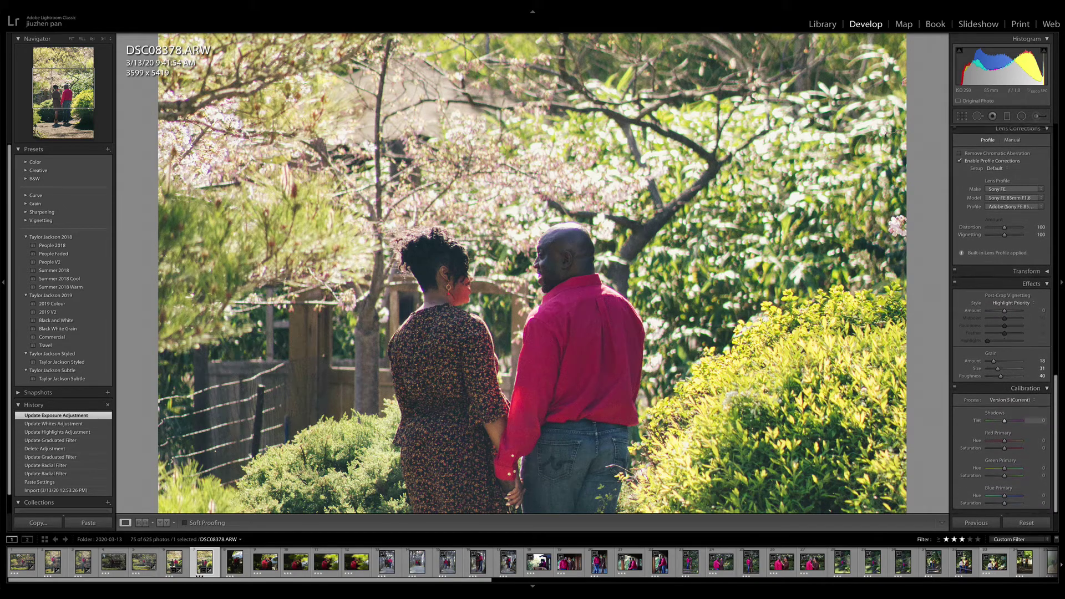
scroll(1002, 319, up, 3)
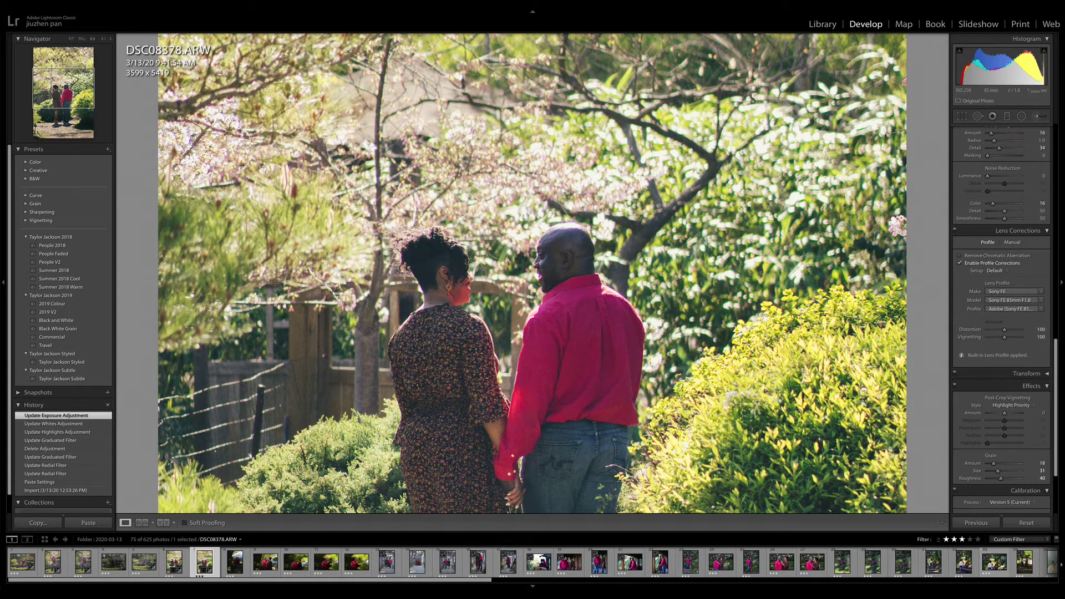
click(960, 256)
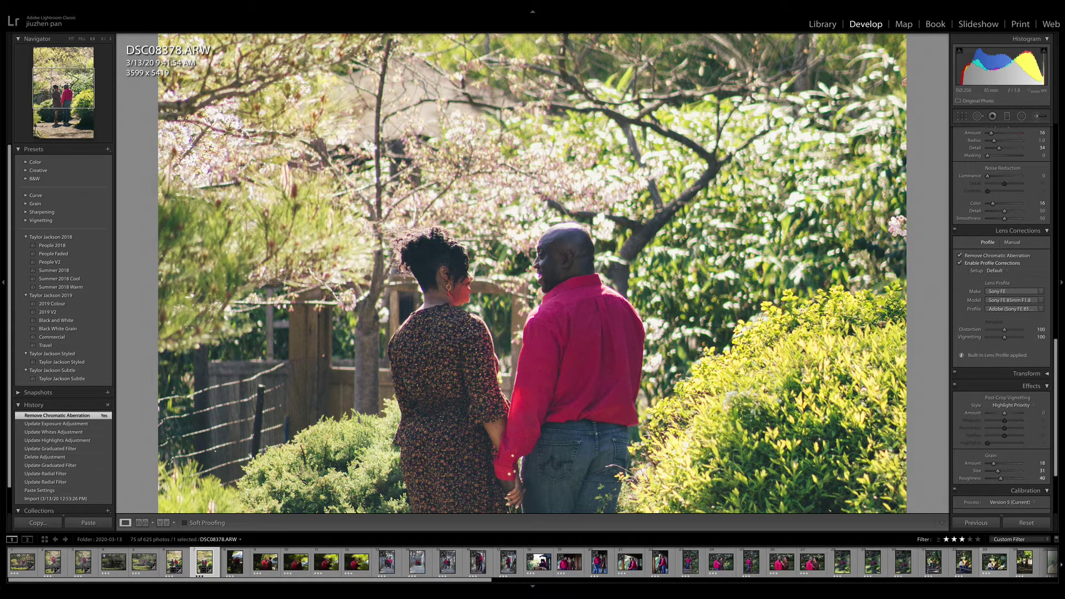
scroll(1001, 322, up, 3)
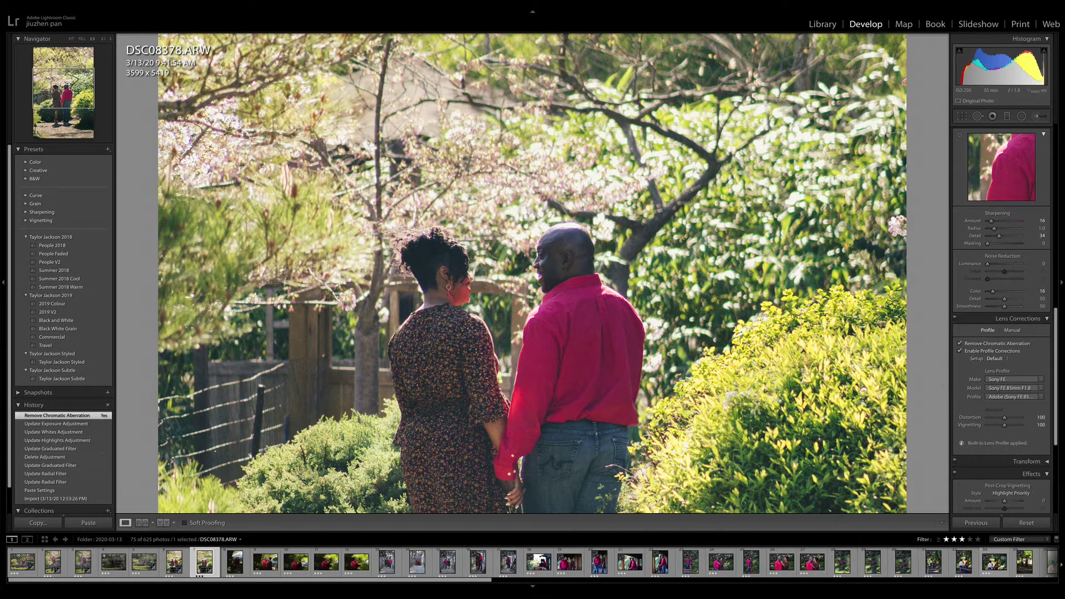
scroll(1001, 379, up, 5)
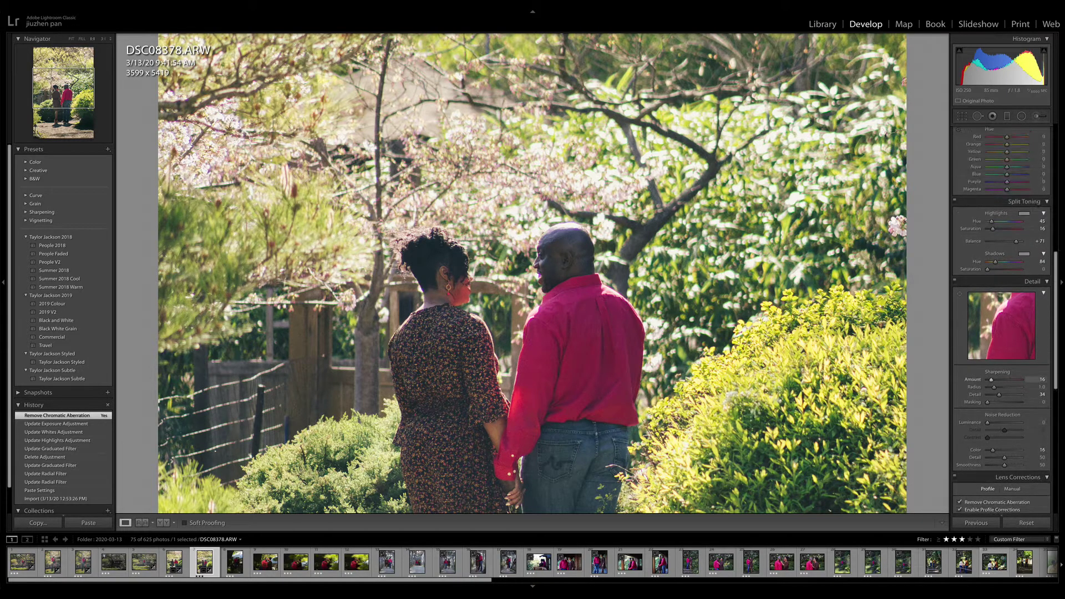
drag(991, 380, 986, 380)
- Set the purple saturation to -56 and return to the full view of the photo
scroll(1002, 379, up, 5)
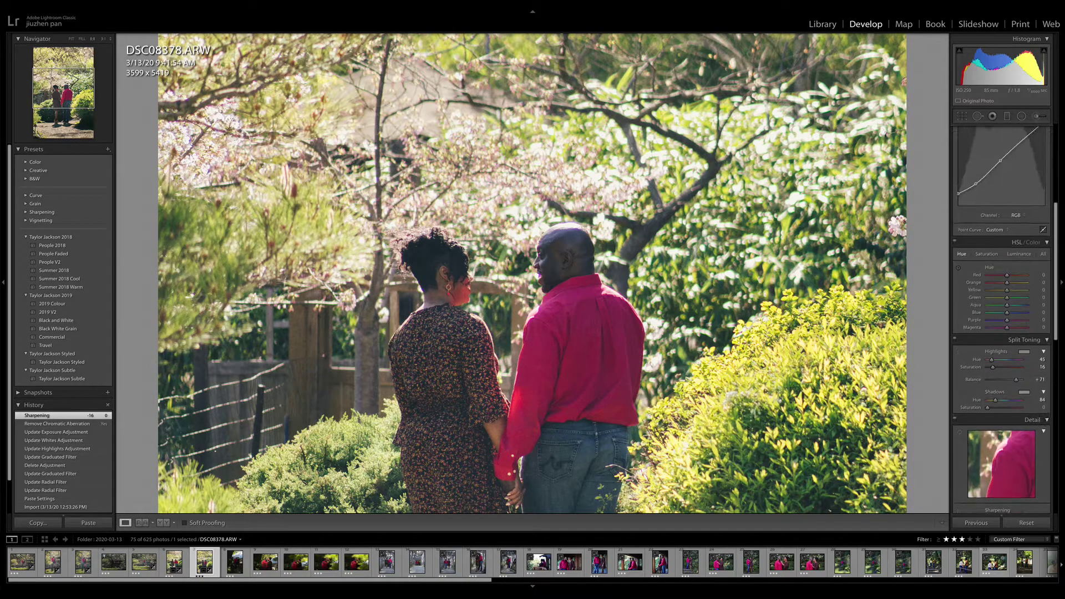
click(987, 254)
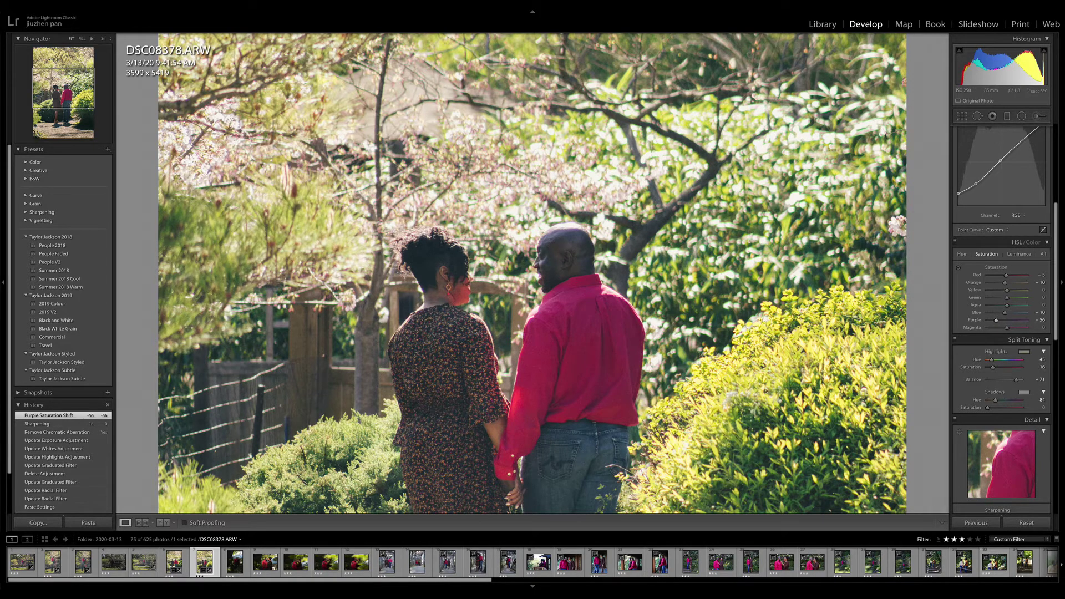
click(71, 39)
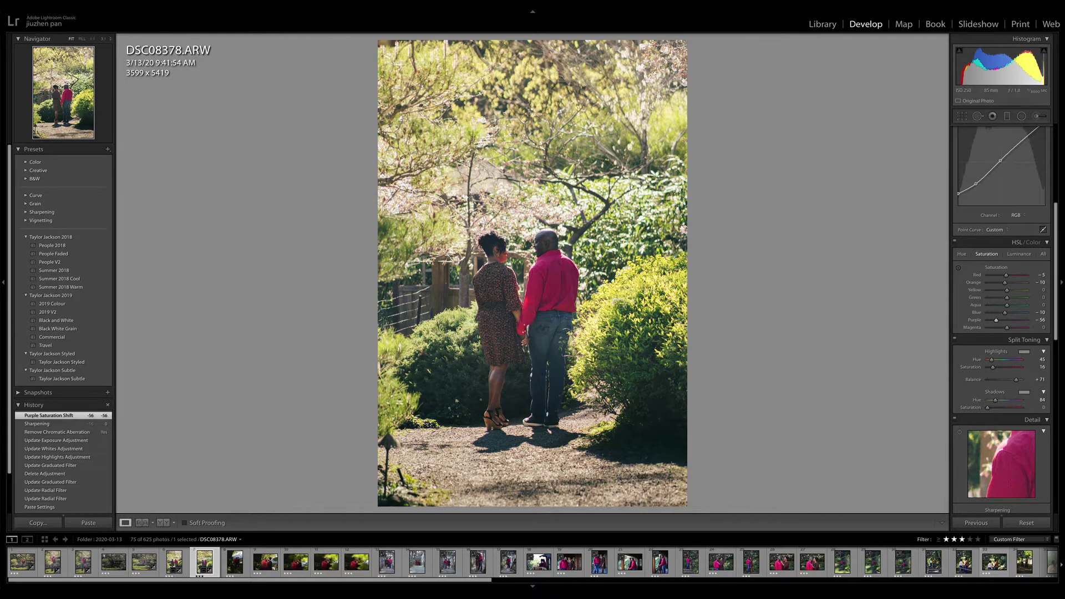
- Apply the Summer 2018 Warm preset to DSC08396.ARW and set exposure to +1.55 and highlights to -45
key(Right)
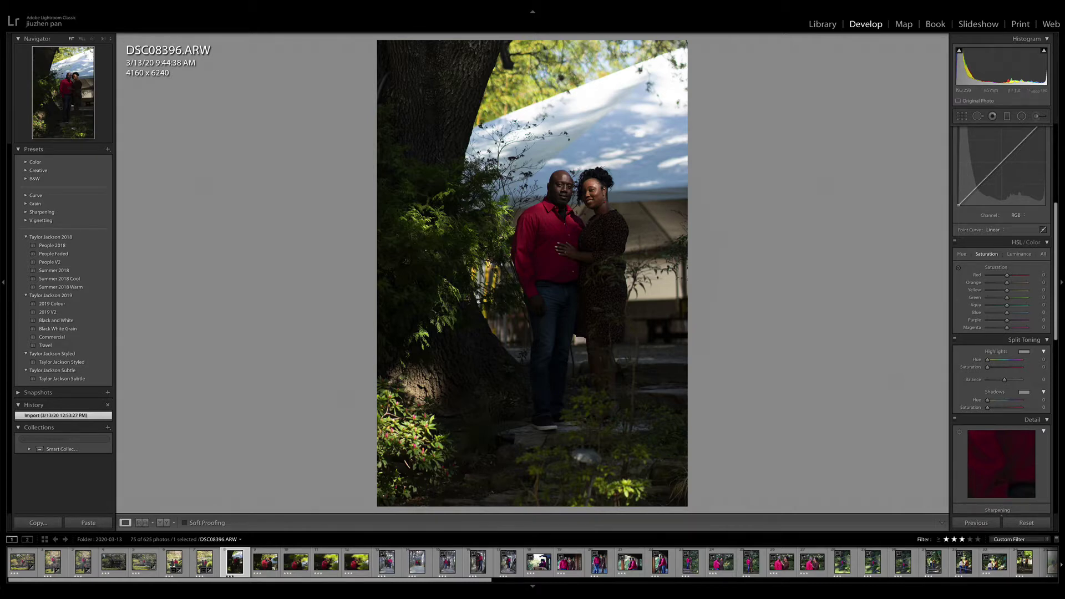
scroll(1002, 322, up, 5)
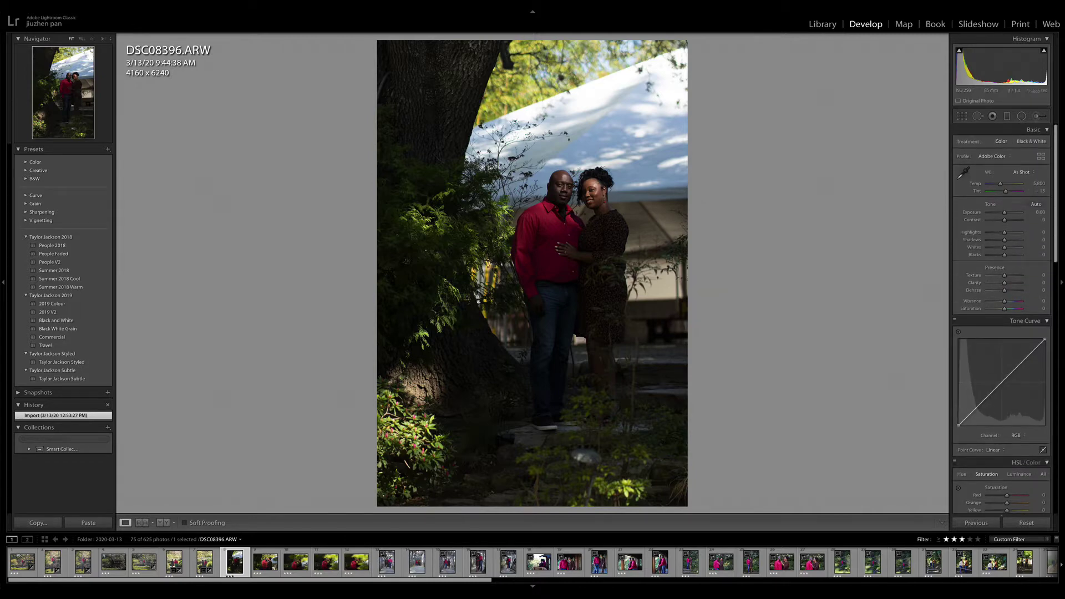
click(61, 287)
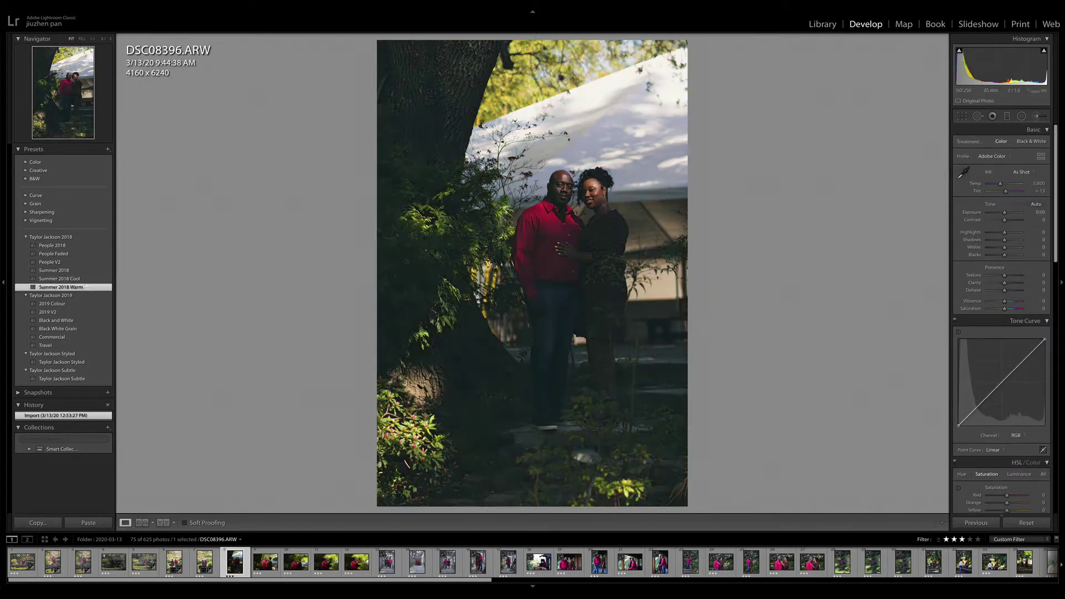
drag(1004, 213, 997, 231)
- Add a diagonal graduated filter over the photo's lower left, set its shadows to -26 and lower its highlights
click(1007, 116)
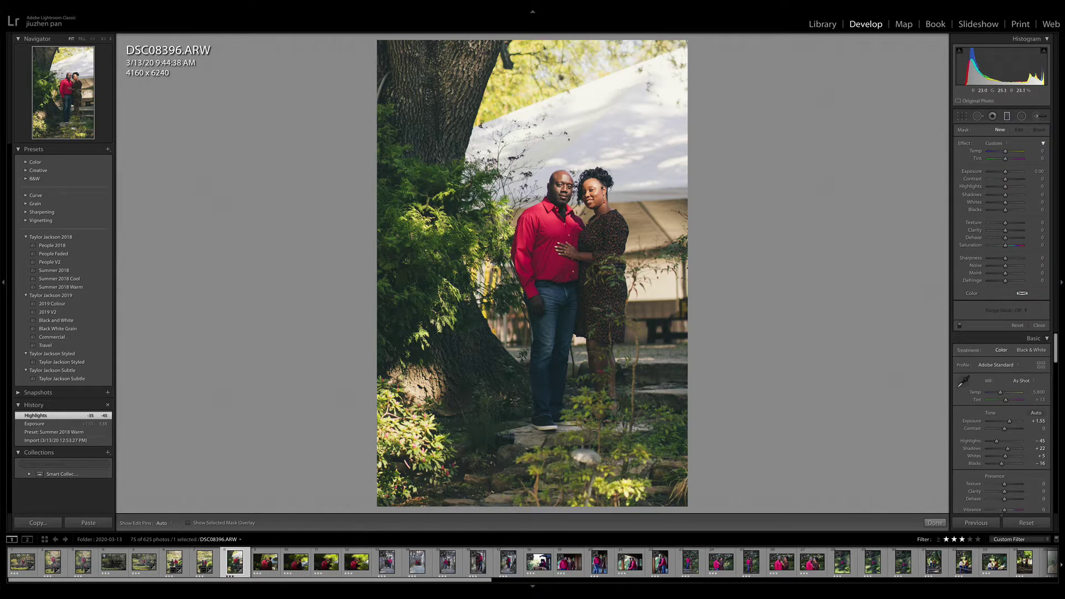
drag(511, 463, 569, 319)
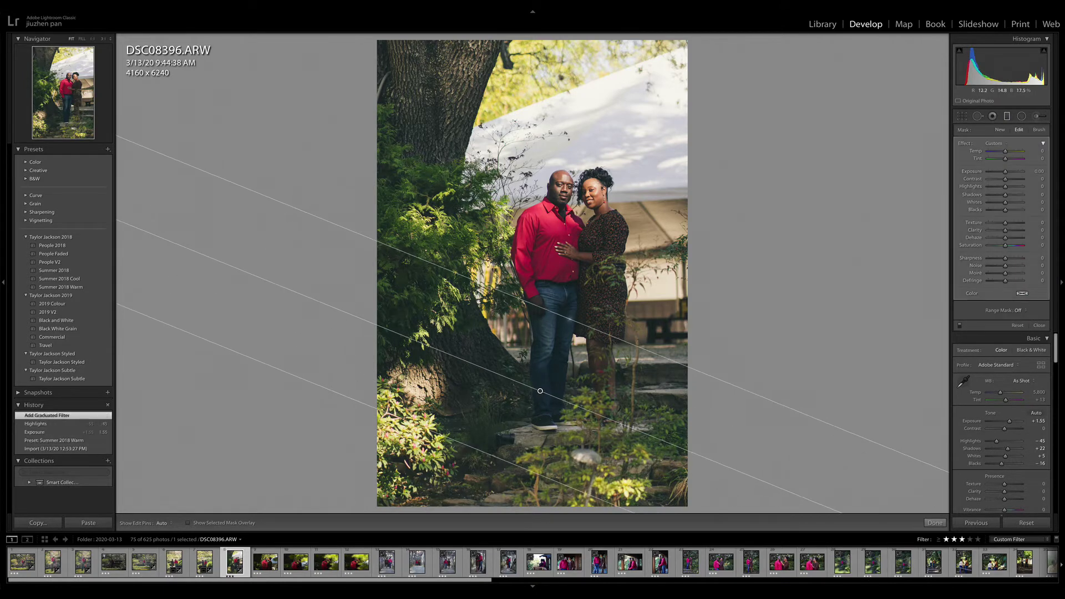
drag(539, 391, 541, 390)
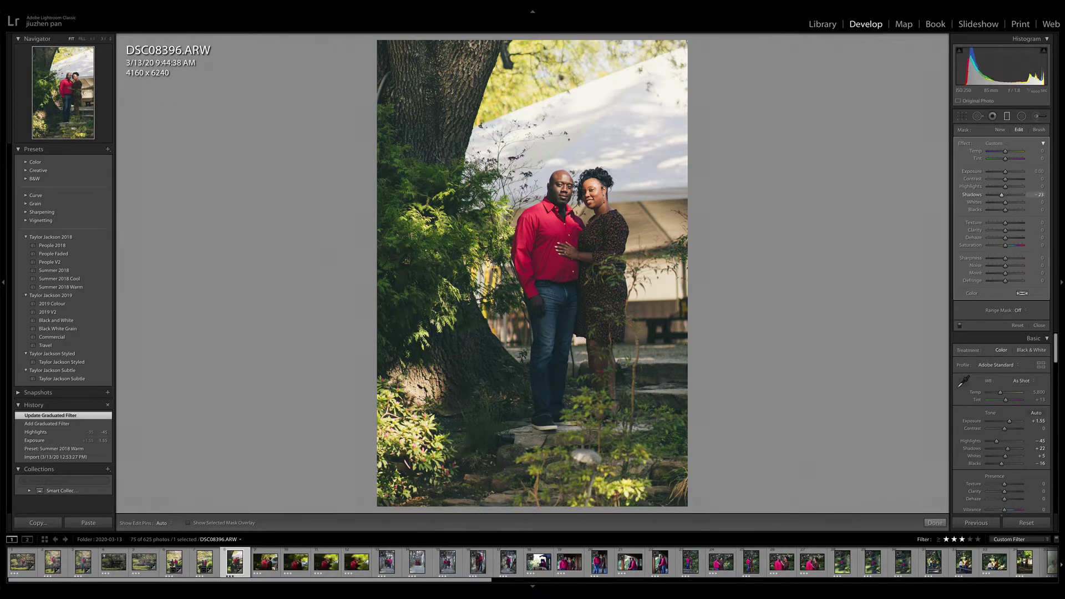
drag(1005, 195, 1001, 195)
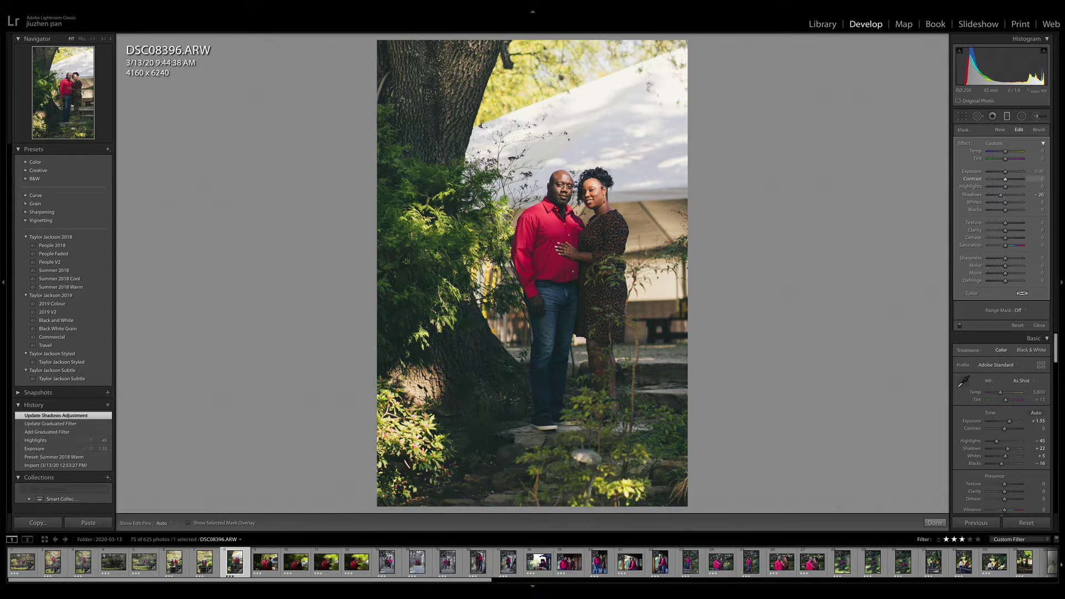
drag(1006, 186, 1002, 187)
- Add a second diagonal graduated filter from the photo's upper right towards the couple with exposure 0.14
click(1000, 130)
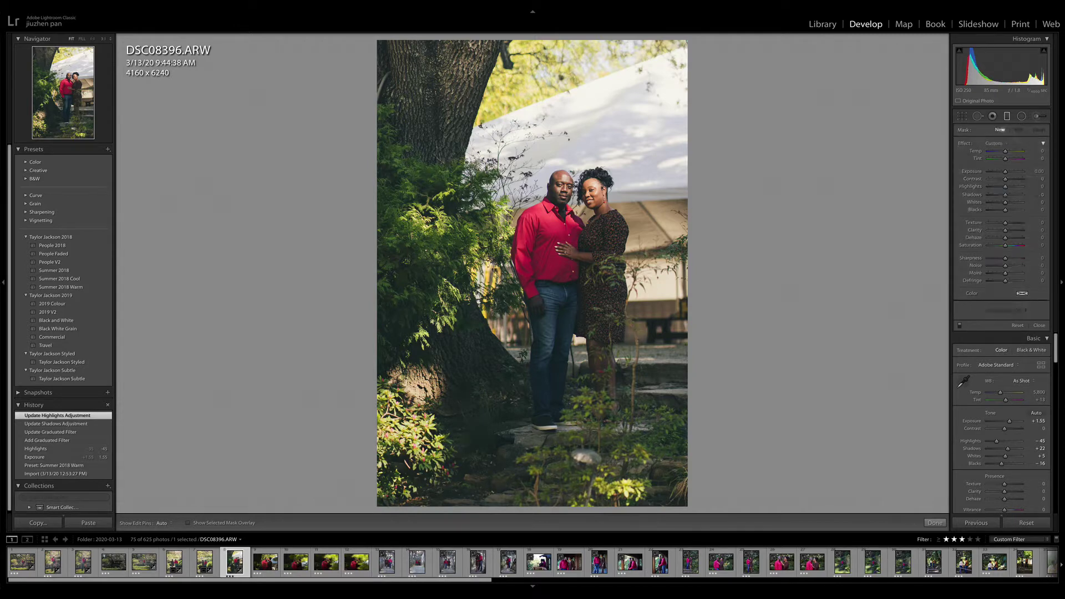
mouse_move(654, 133)
mouse_down()
mouse_move(578, 228)
mouse_move(544, 294)
mouse_up()
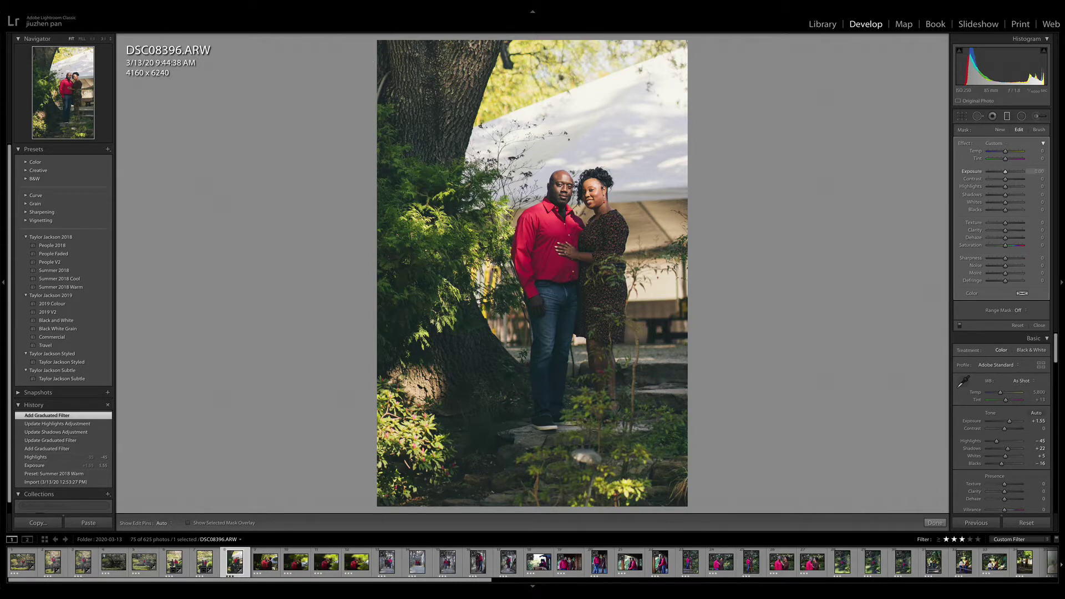
drag(1006, 172, 1006, 172)
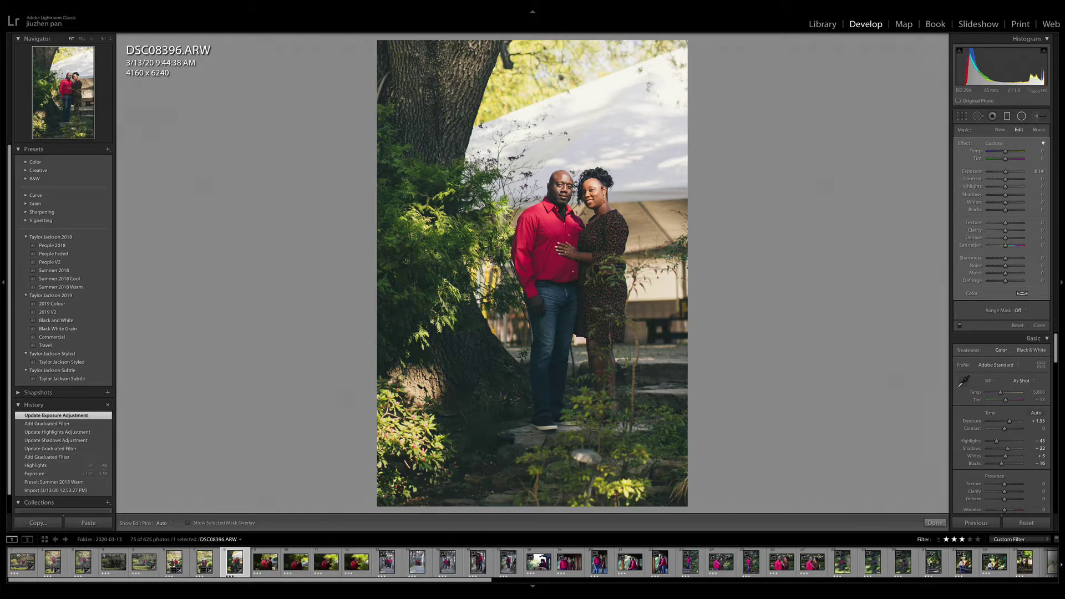
- Add an inverted radial filter with exposure 0.33 around the man's legs, then lengthen and reposition its ellipse
click(1022, 116)
mouse_move(542, 329)
mouse_down()
mouse_move(568, 418)
mouse_move(551, 340)
mouse_move(582, 339)
mouse_up()
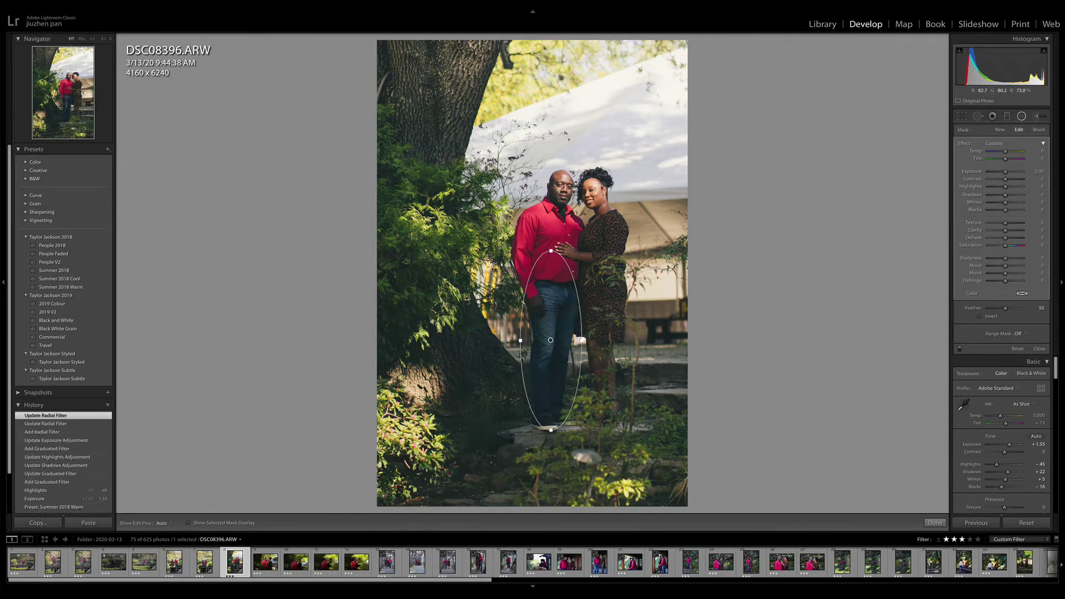
click(980, 316)
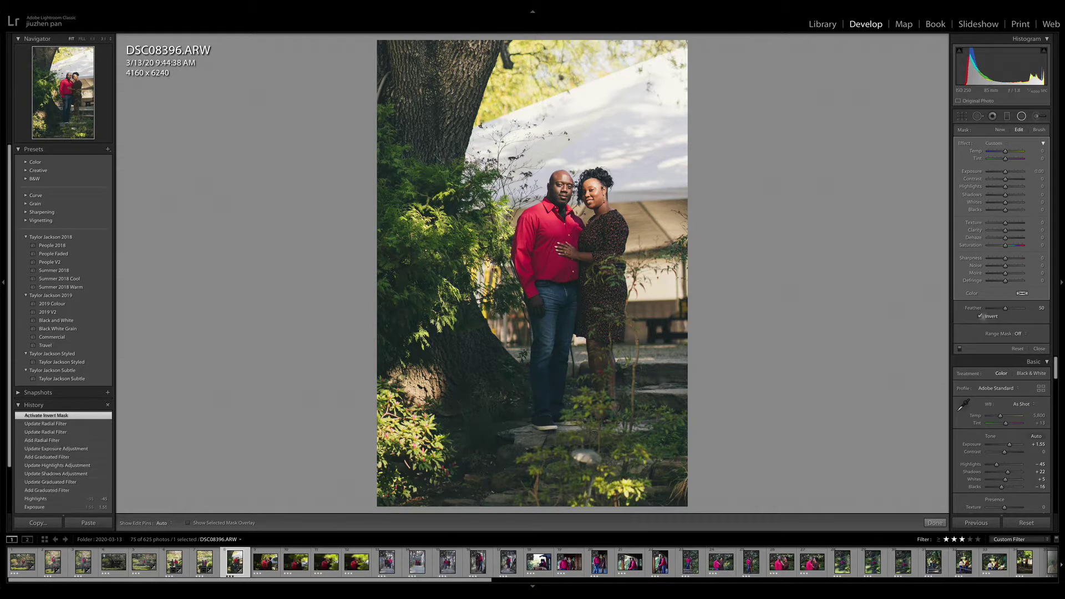
drag(1006, 171, 1007, 172)
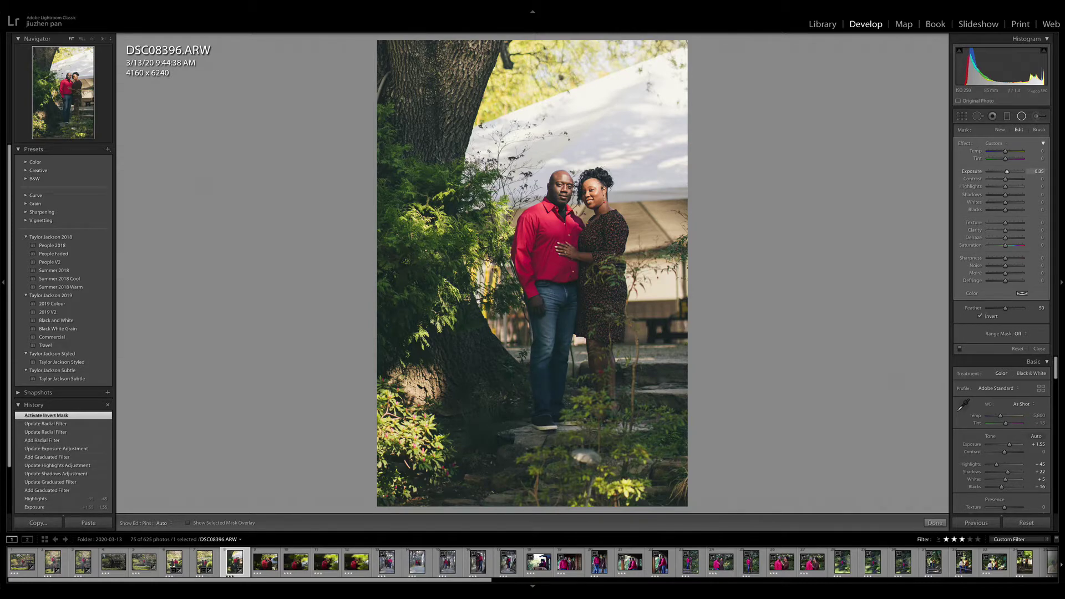
drag(551, 430, 551, 467)
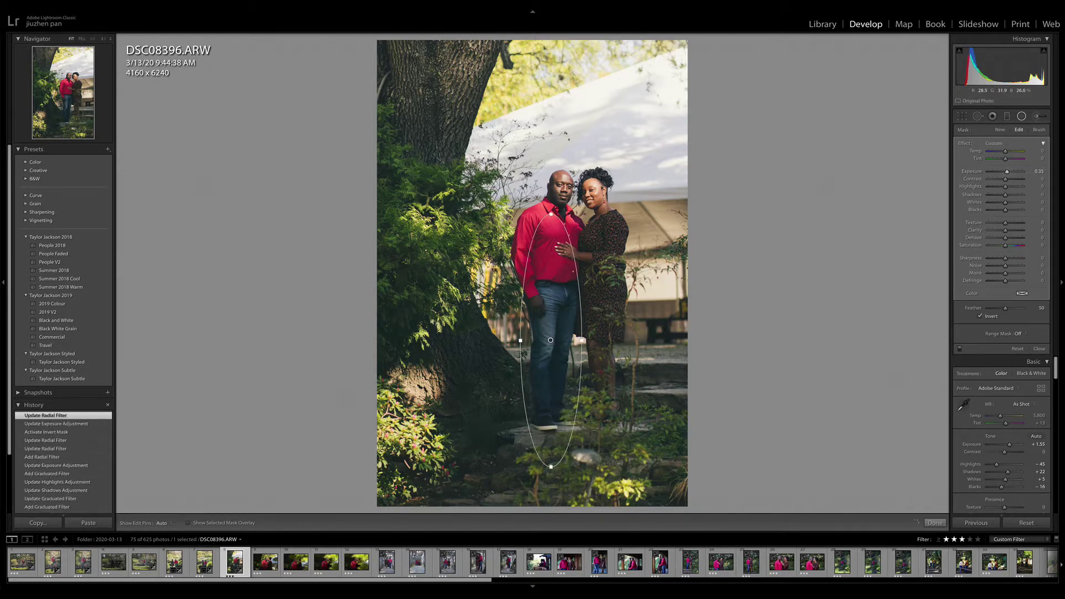
drag(582, 340, 560, 326)
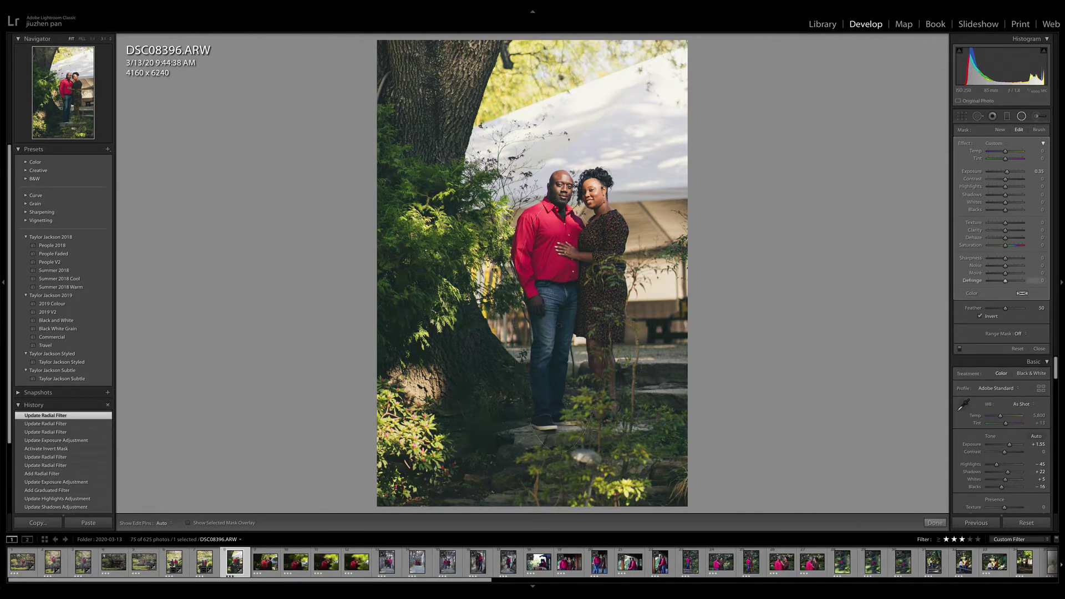
- Compare the edited portrait of the couple beneath the tree with its unedited version
key(backslash)
key(backslash)
key(backslash)
key(backslash)
key(backslash)
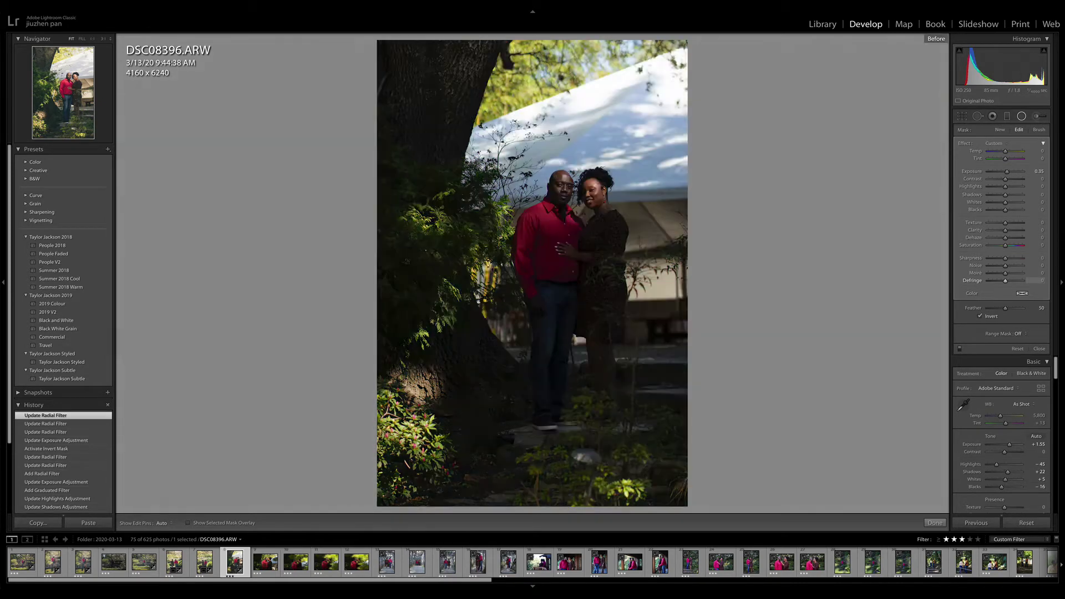
- Toggle the full-length portrait between its original and edited states once more to check the filters
key(backslash)
key(backslash)
key(backslash)
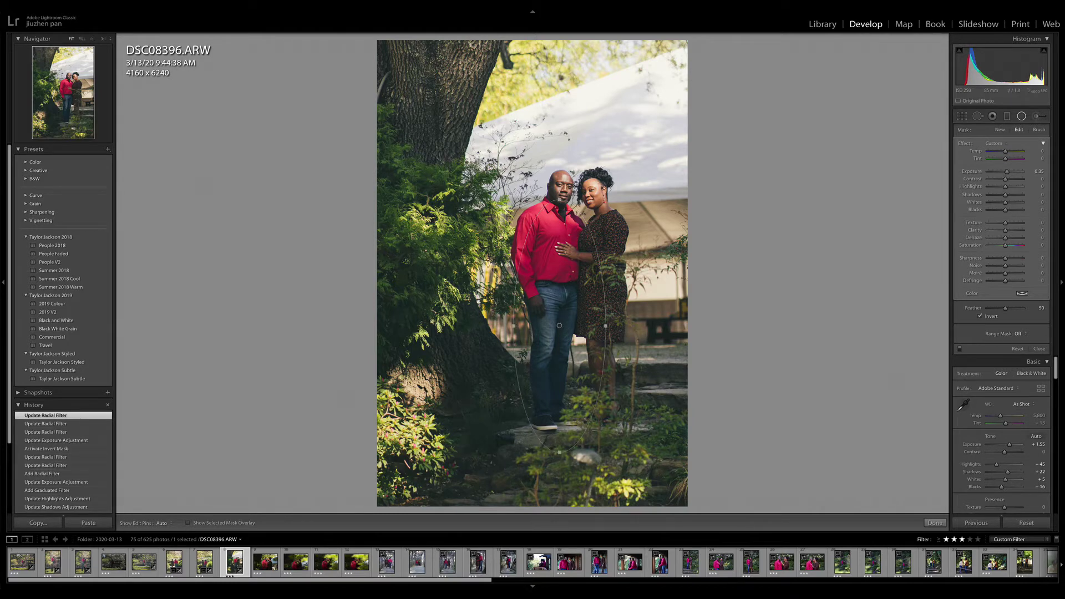
- Go to photo DSC08400, close the Radial Filter, apply the Summer 2018 Warm preset and set exposure to +0.60
key(Right)
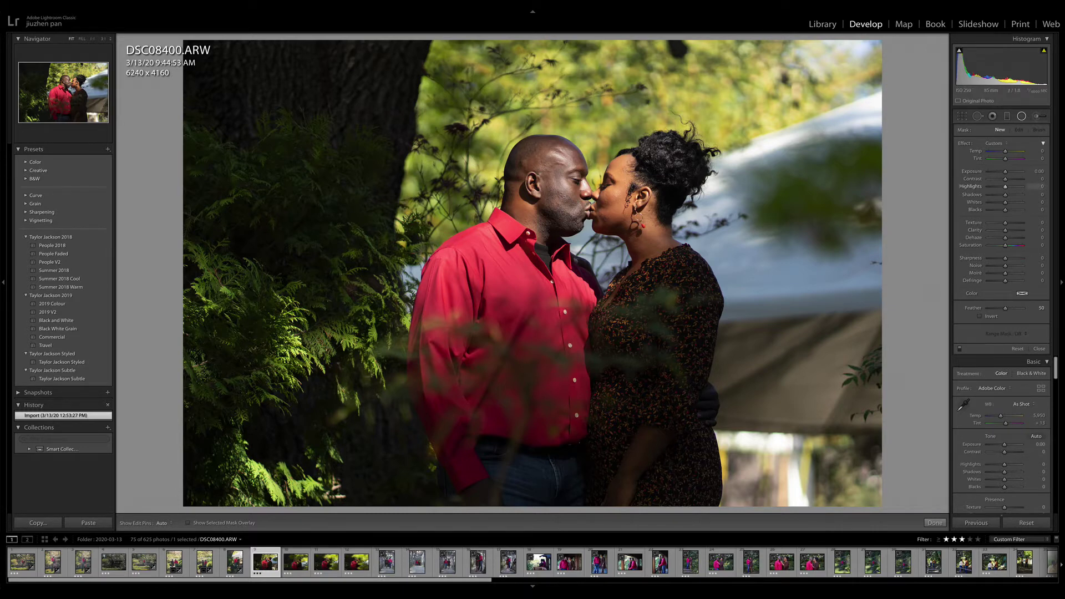
click(1022, 116)
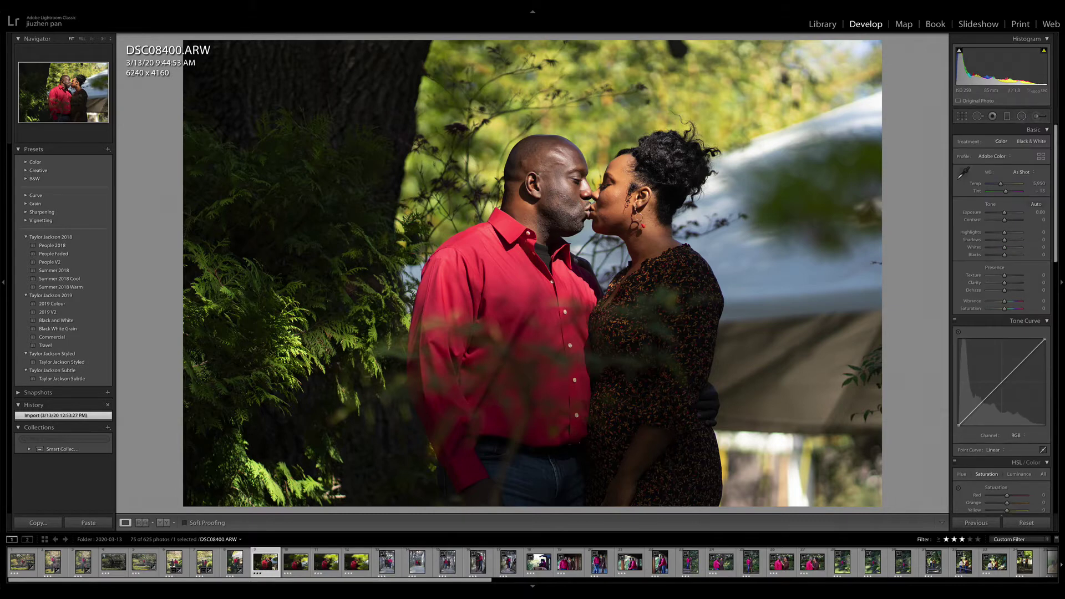
click(91, 288)
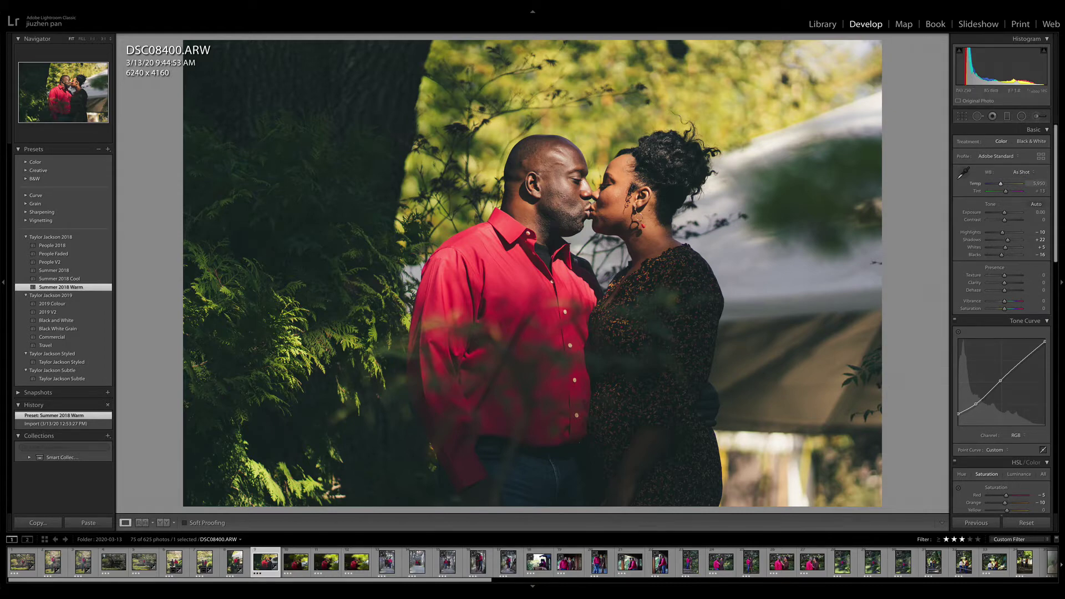
drag(1005, 212, 1006, 212)
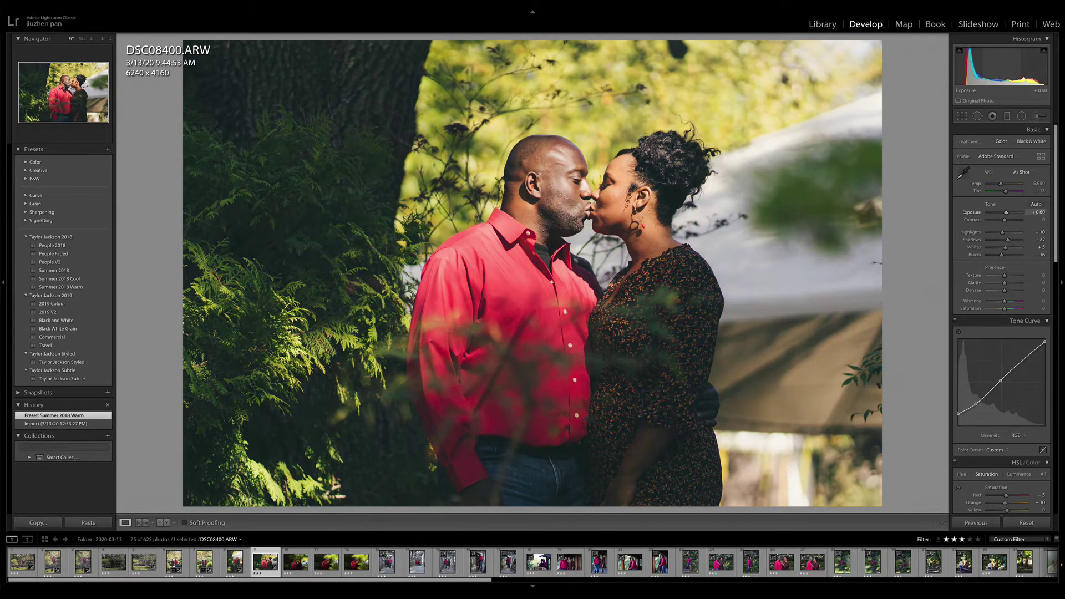
- Add an inverted radial filter angled along the woman's lower arm, with exposure 0.43 and shadows 8
key(shift+m)
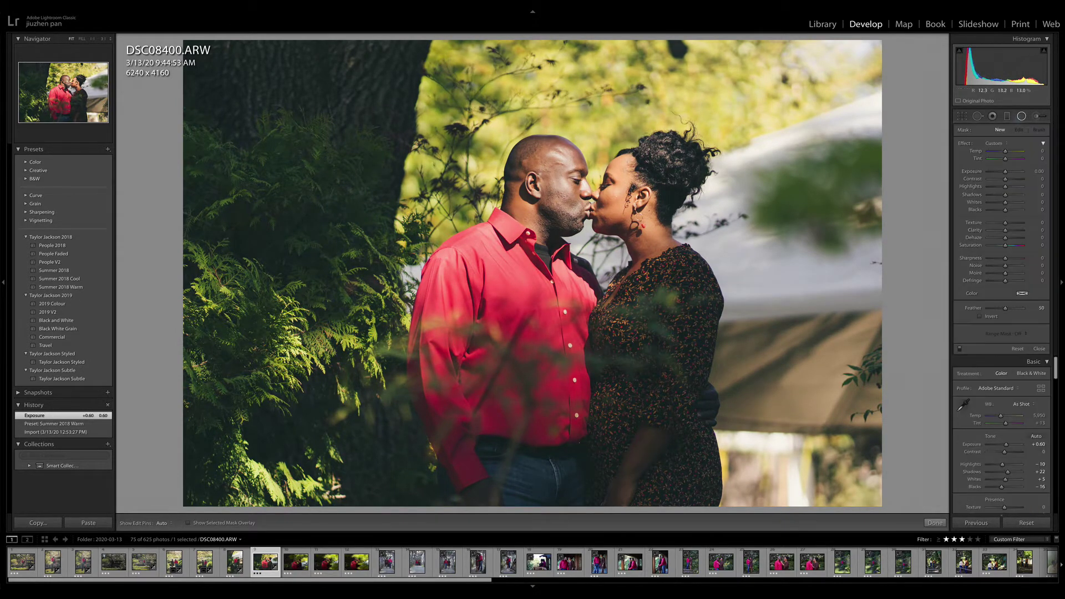
mouse_move(644, 396)
mouse_down()
mouse_move(651, 444)
mouse_move(691, 512)
mouse_up()
drag(690, 583, 689, 583)
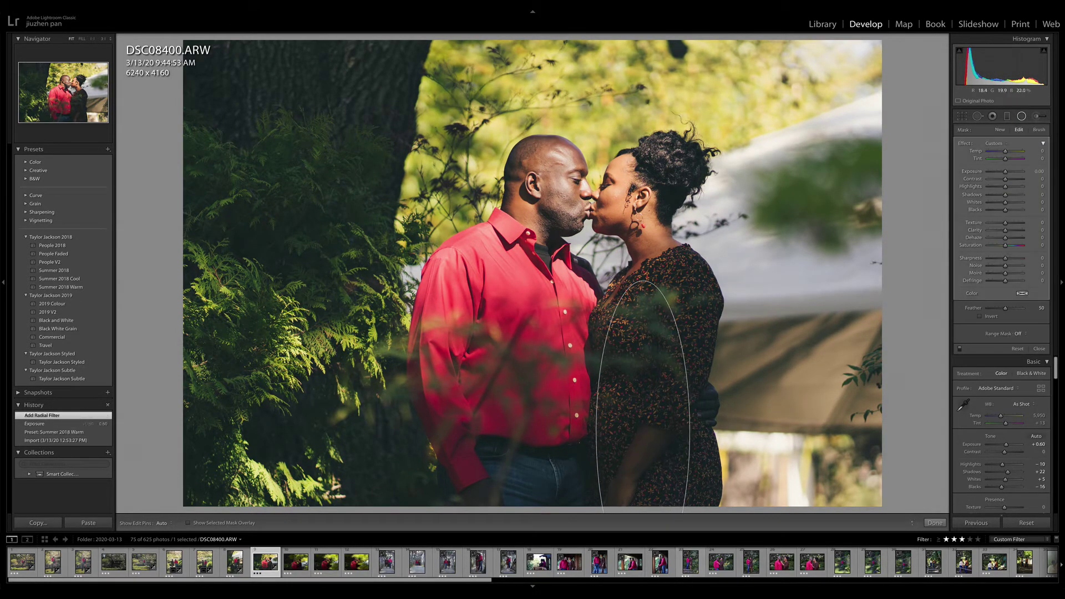
drag(711, 412, 712, 449)
drag(643, 430, 644, 449)
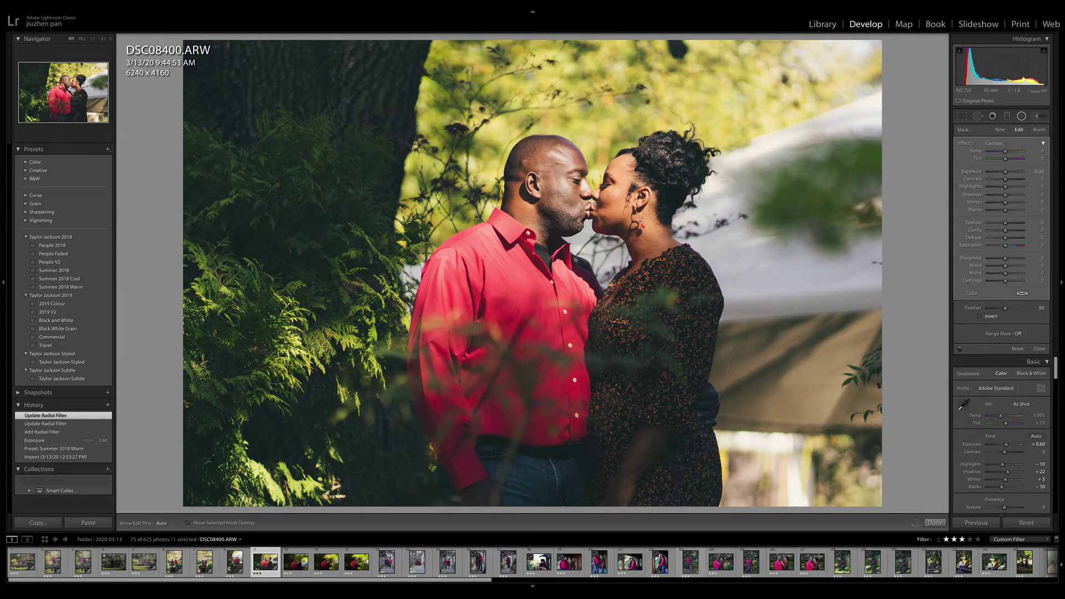
click(980, 317)
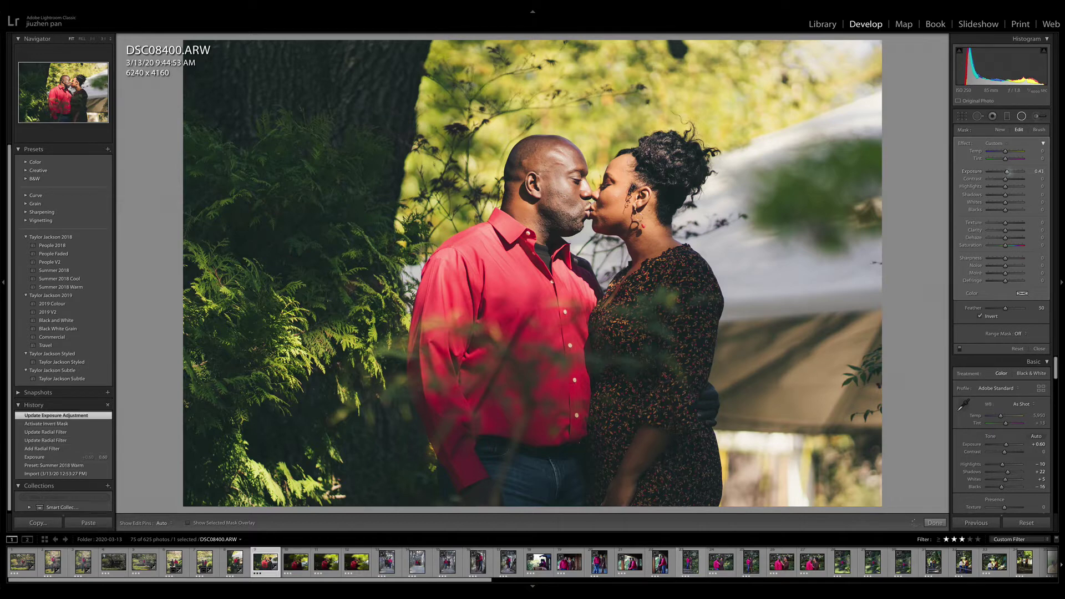
drag(1005, 196, 1009, 195)
- Duplicate the radial filter, then move and rotate the copy over the man's forearm and hand
right_click(642, 448)
click(661, 452)
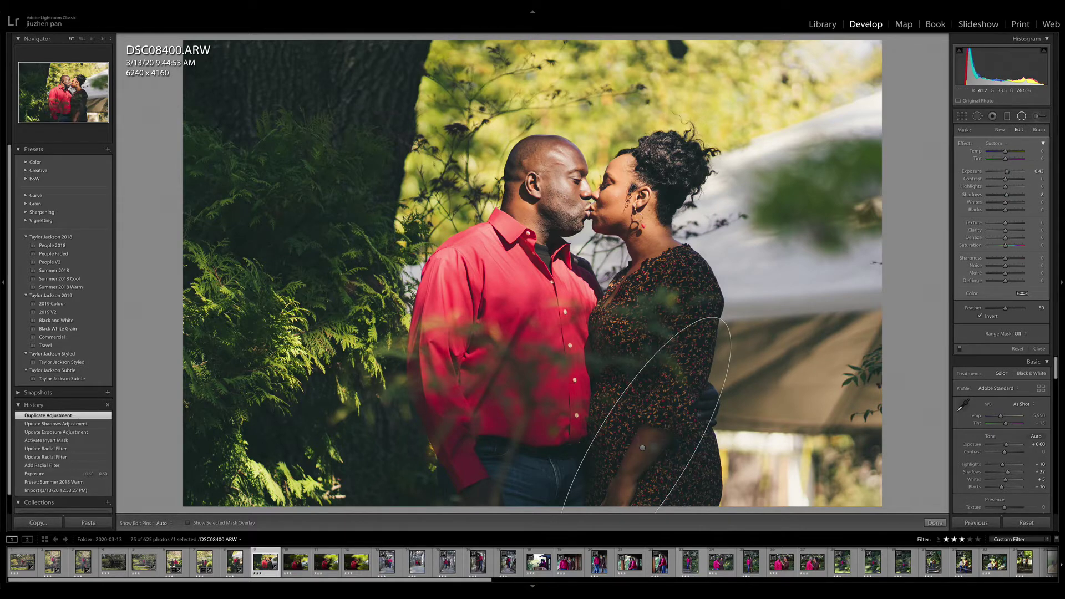
drag(642, 447, 463, 450)
drag(552, 355, 435, 321)
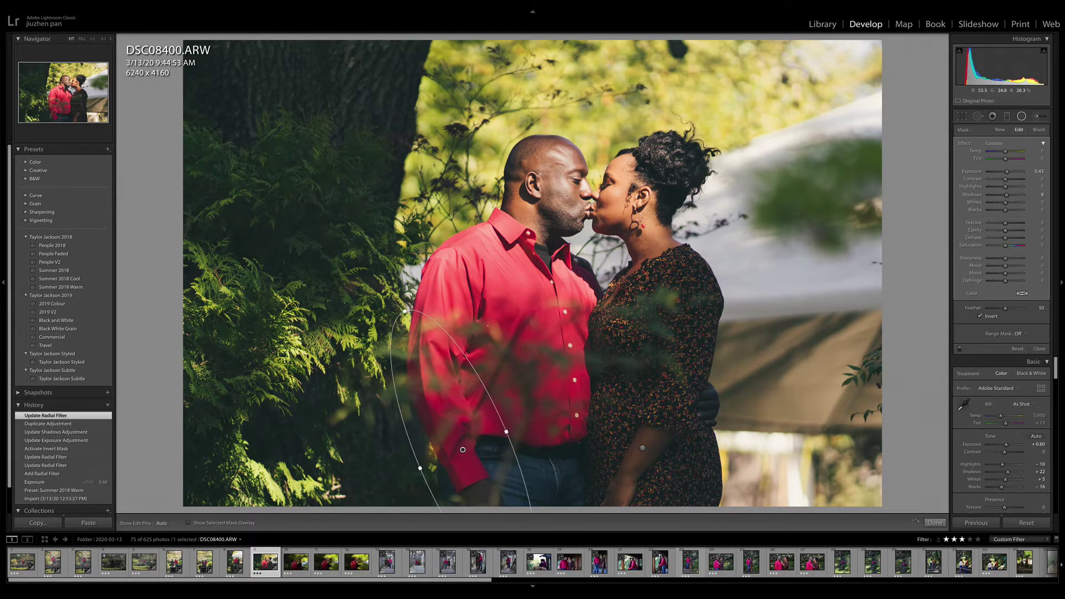
drag(463, 450, 483, 496)
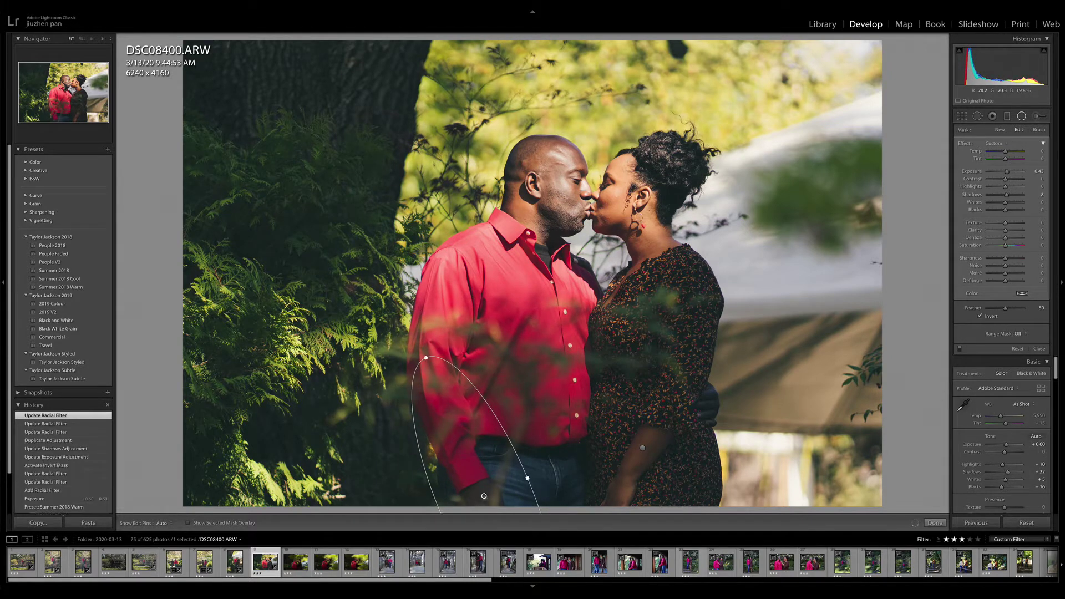
- Duplicate the forearm radial filter and fit the copy over the man's hand on the woman's back
right_click(484, 496)
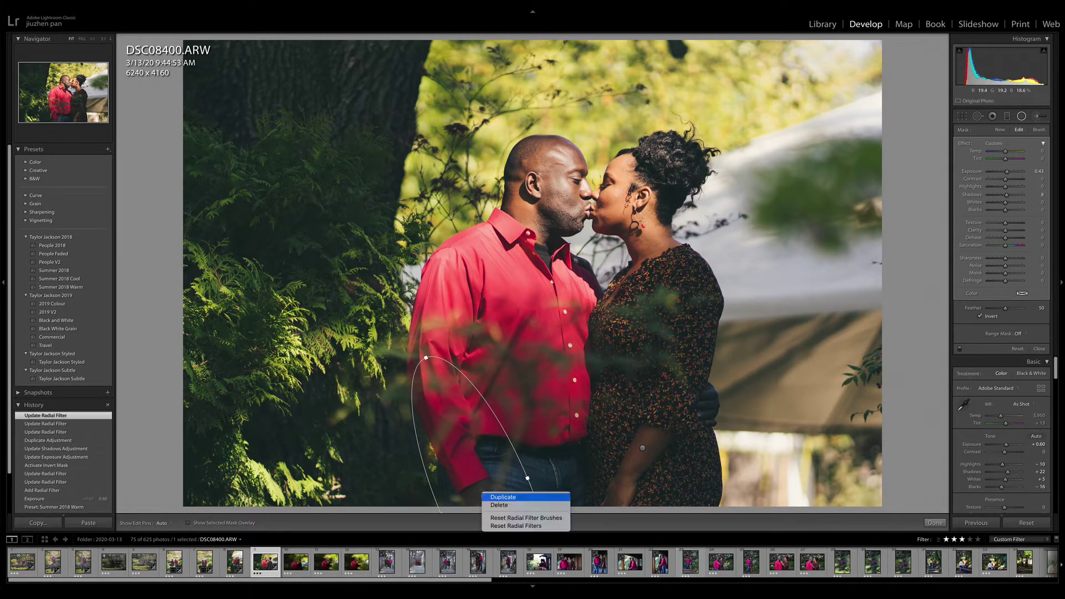
click(502, 497)
drag(484, 496, 715, 411)
drag(657, 273, 710, 400)
key(shift+m)
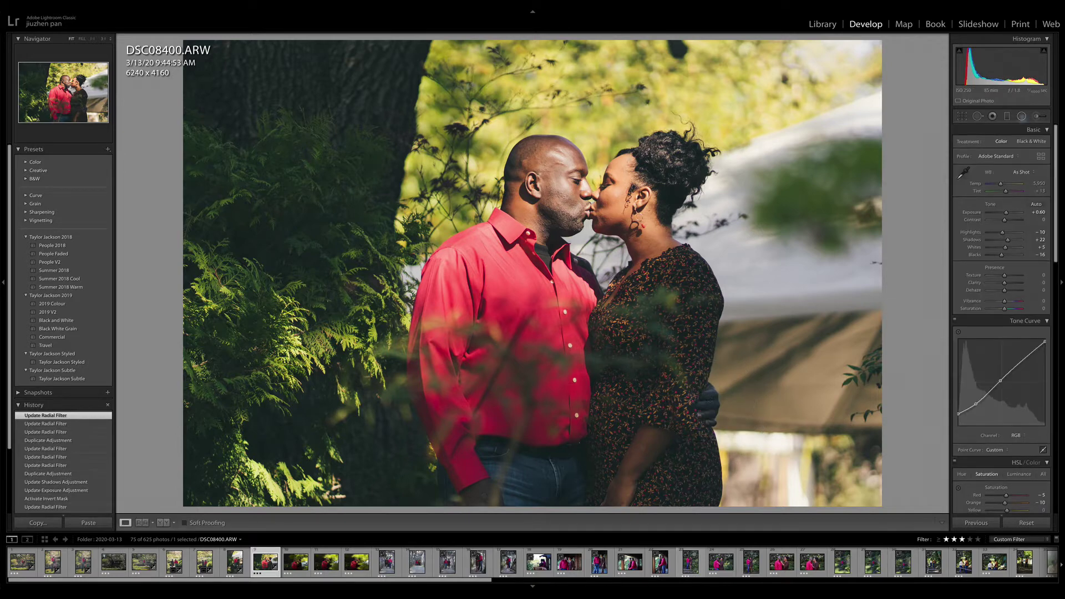
- Set the post-crop vignette amount to -33 and rate the photo three stars
scroll(1001, 318, down, 15)
scroll(1002, 312, up, 1)
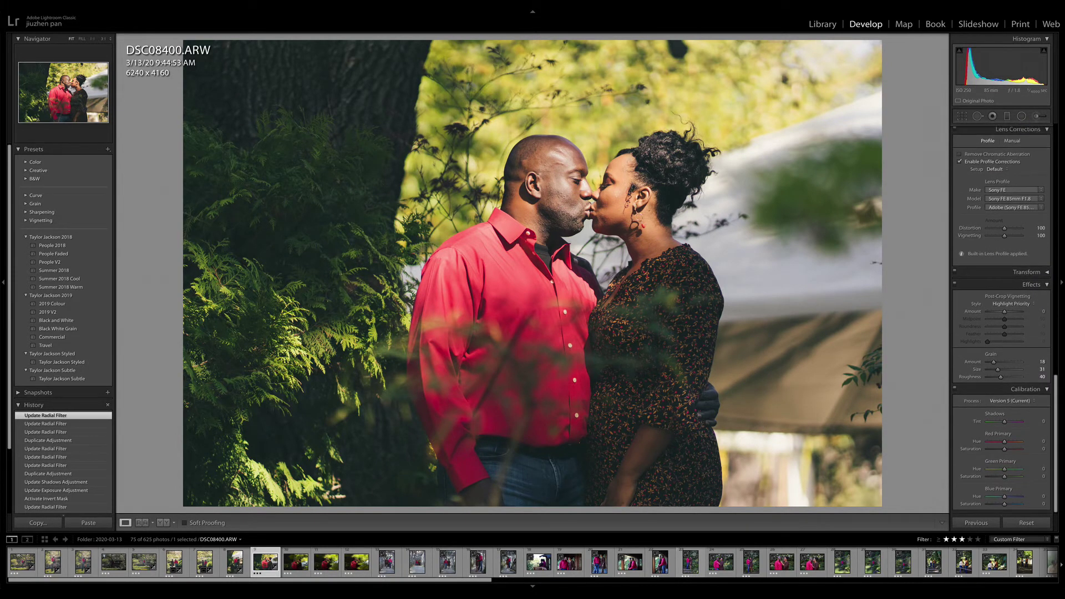
drag(1005, 312, 999, 311)
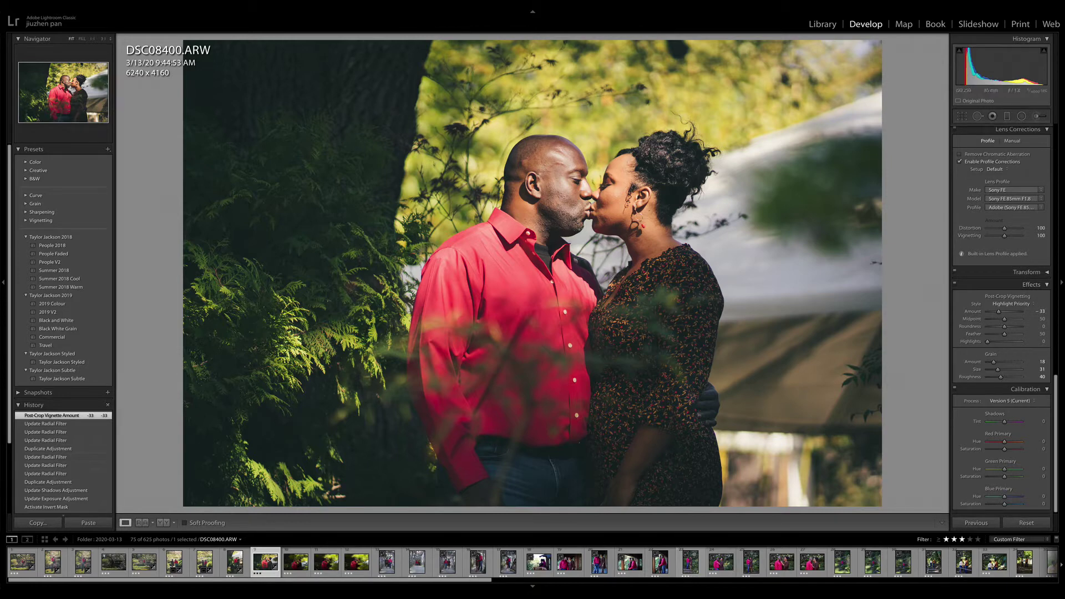
key(3)
- Go to photo DSC08408 and crop it tighter around the kissing couple, to about 4958 x 3611 pixels
key(Right)
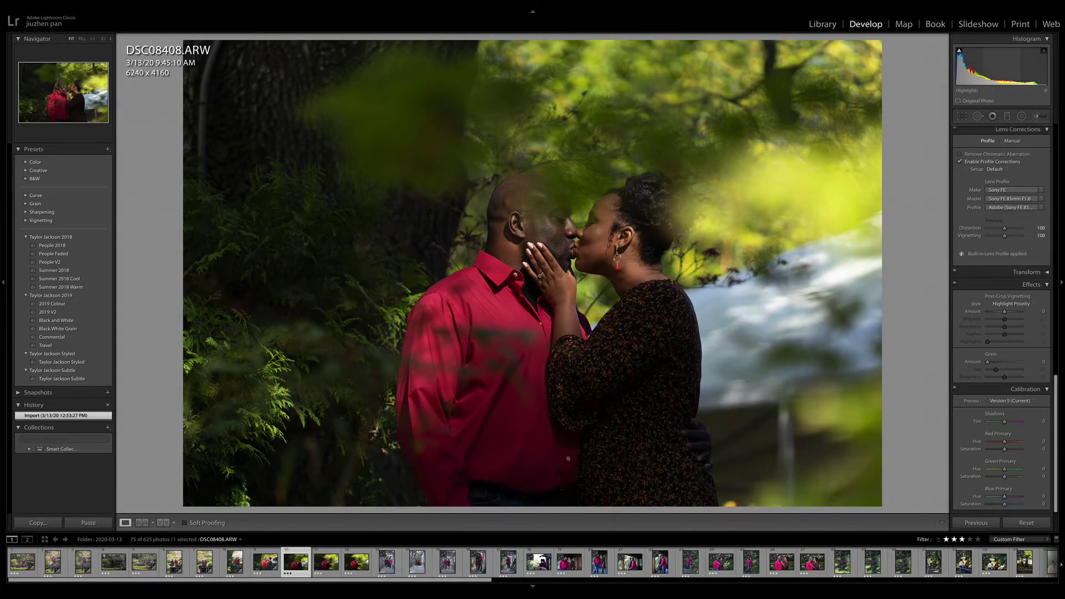
key(r)
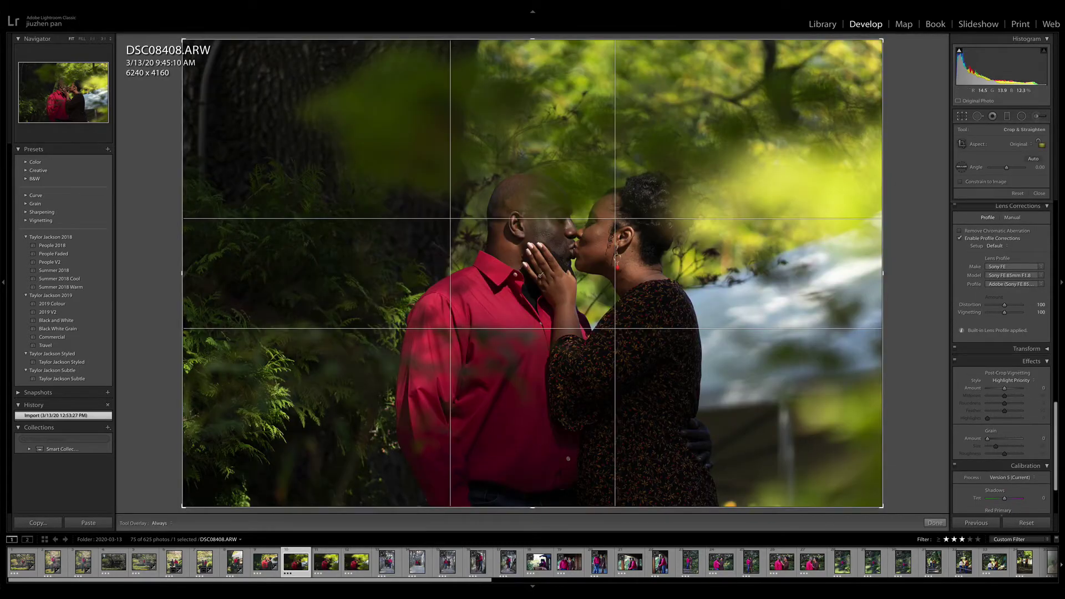
drag(183, 40, 283, 76)
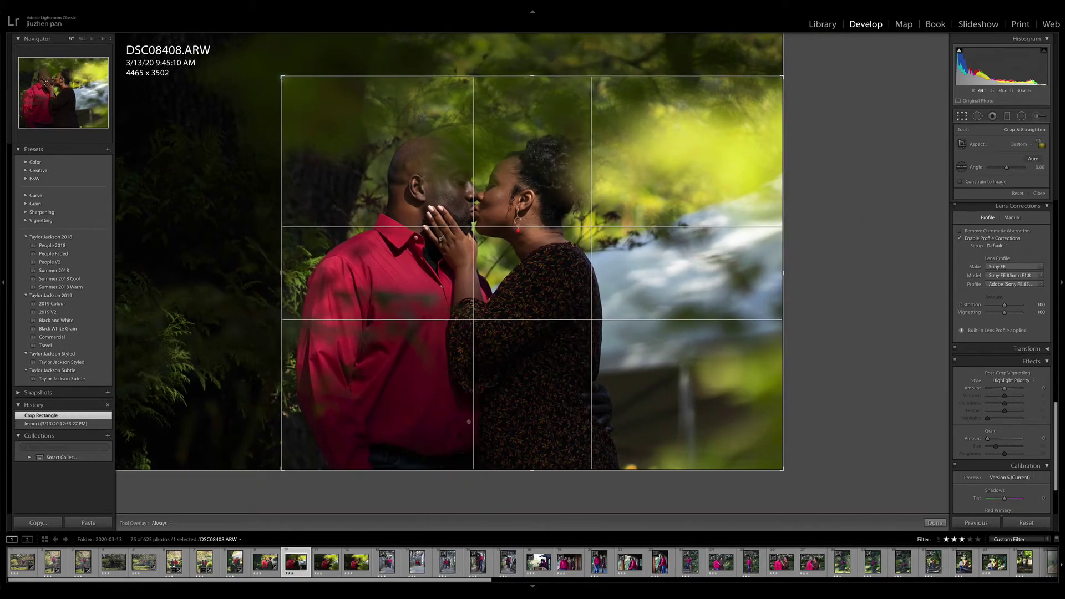
drag(469, 422, 558, 448)
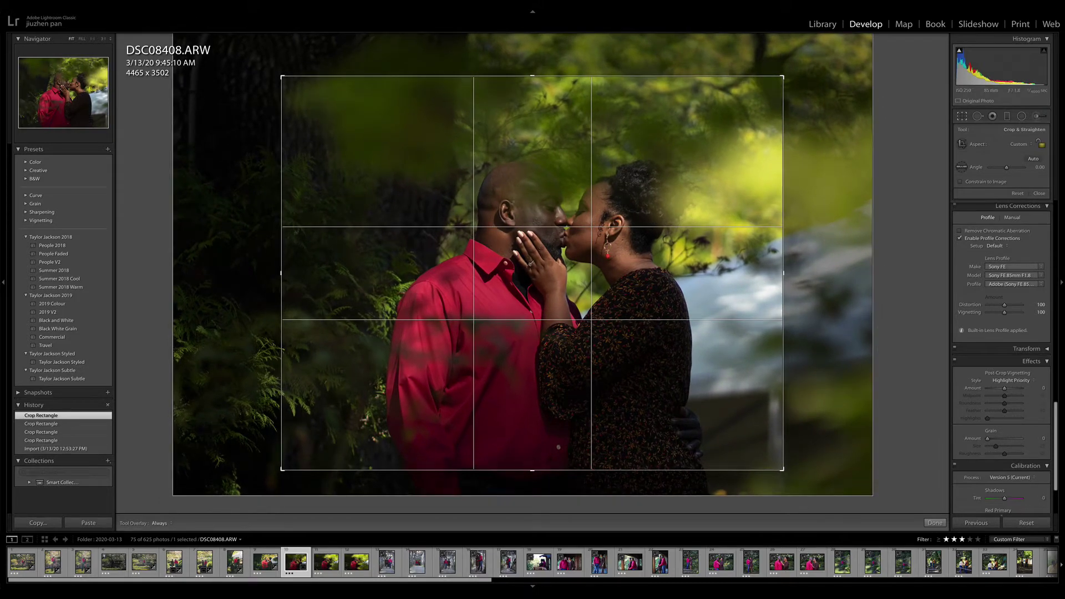
drag(282, 77, 254, 70)
key(Return)
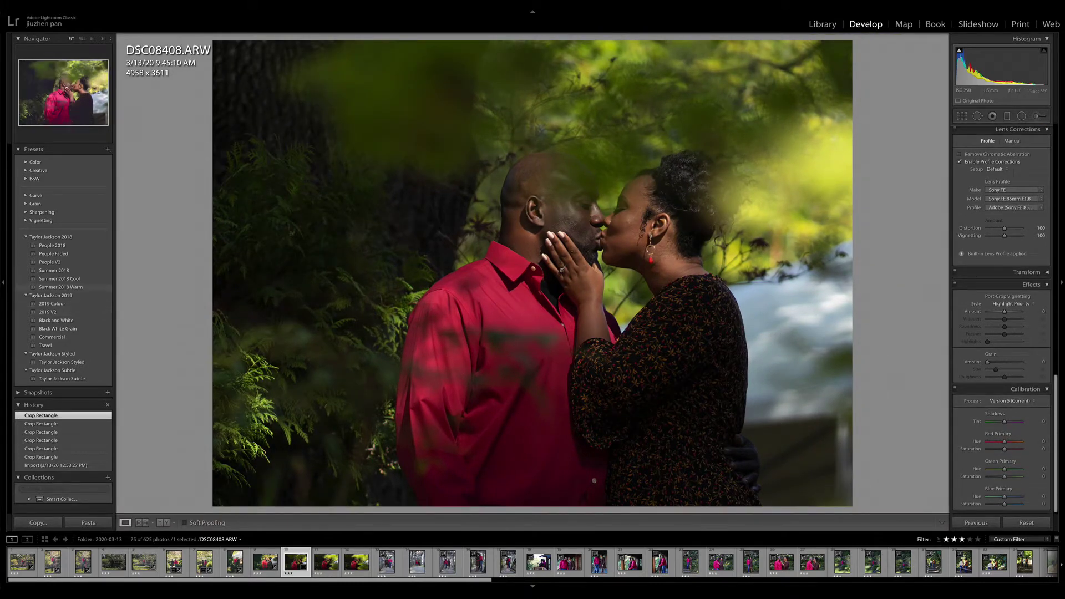
- Apply the Summer 2018 Warm preset, then set exposure to +0.65, highlights to -72 and shadows to +31
click(61, 287)
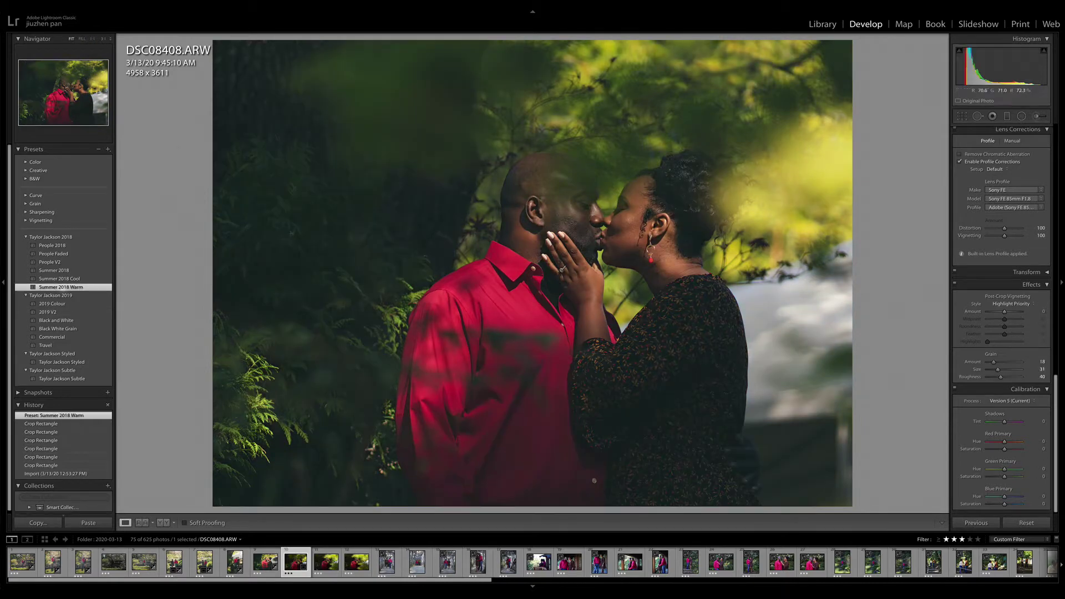
scroll(1002, 320, up, 15)
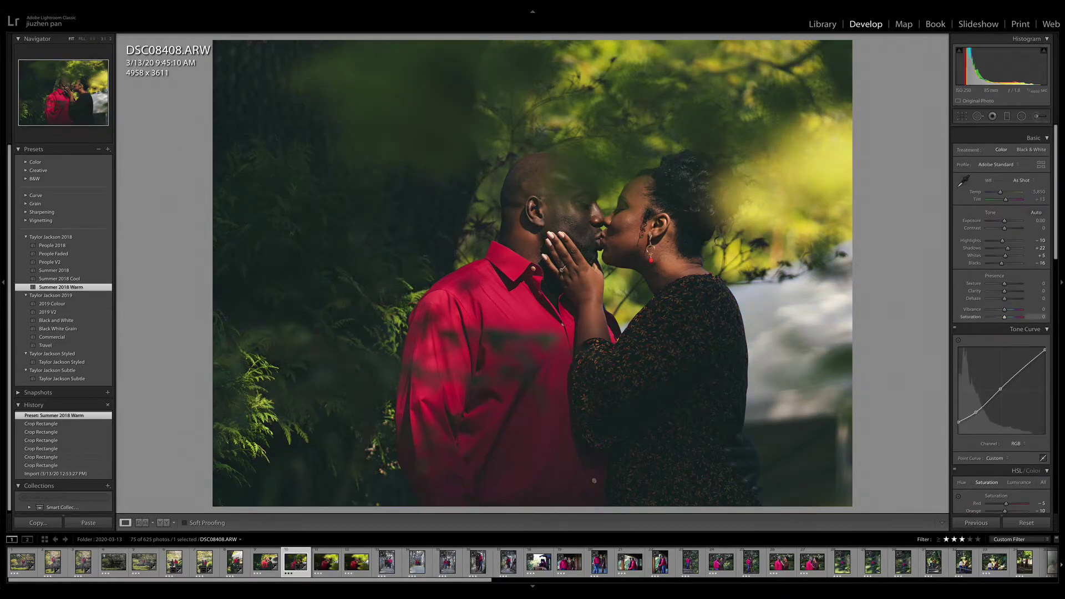
drag(1004, 212, 994, 232)
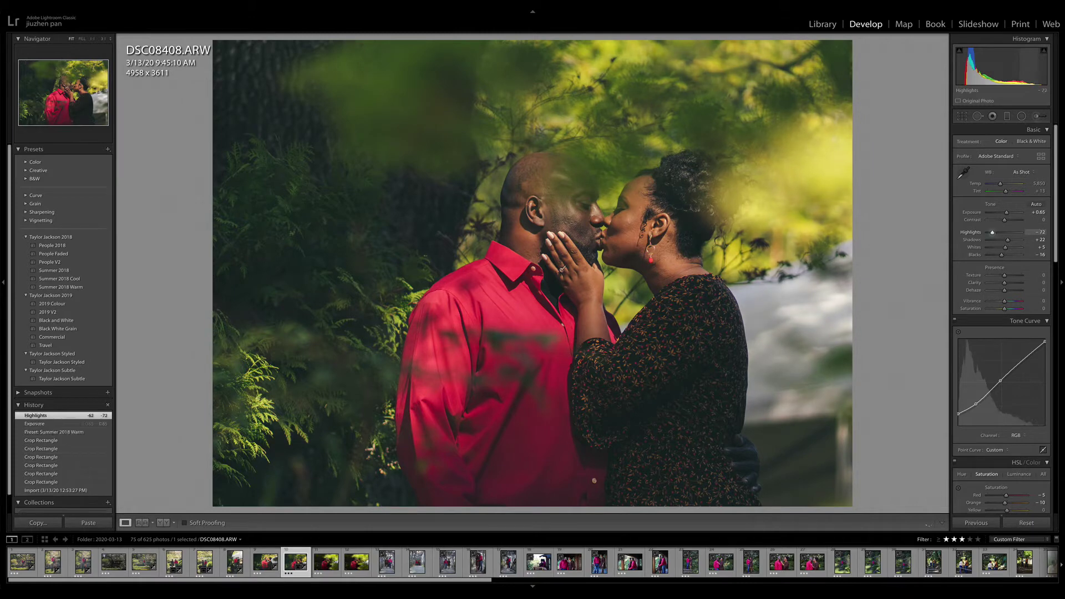
drag(1008, 240, 1009, 239)
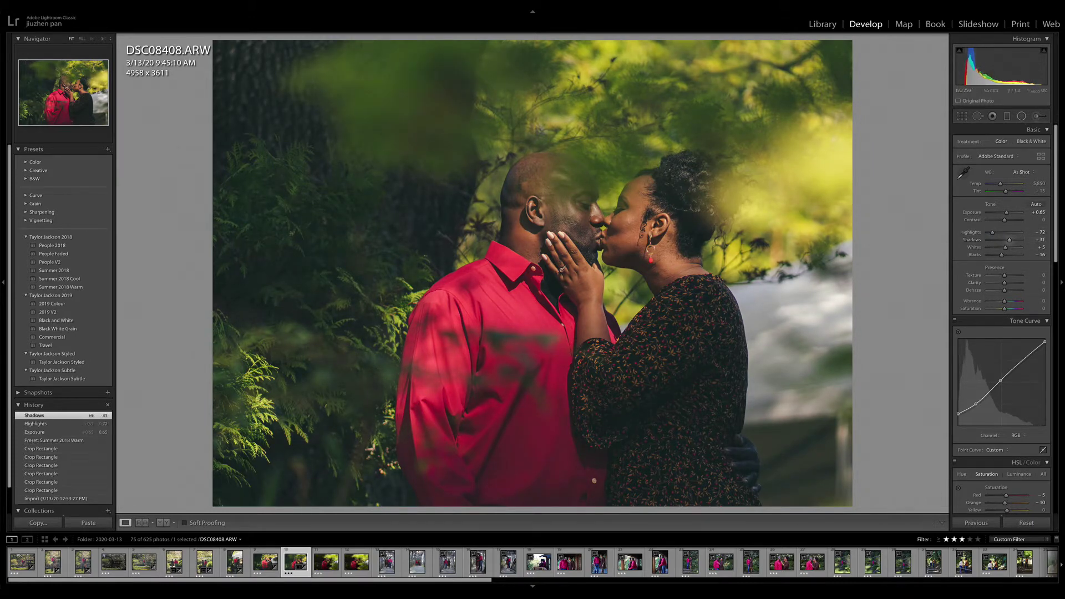
- Add an inverted radial filter over the woman's dress, raising its exposure and setting its shadows to 21
key(shift+m)
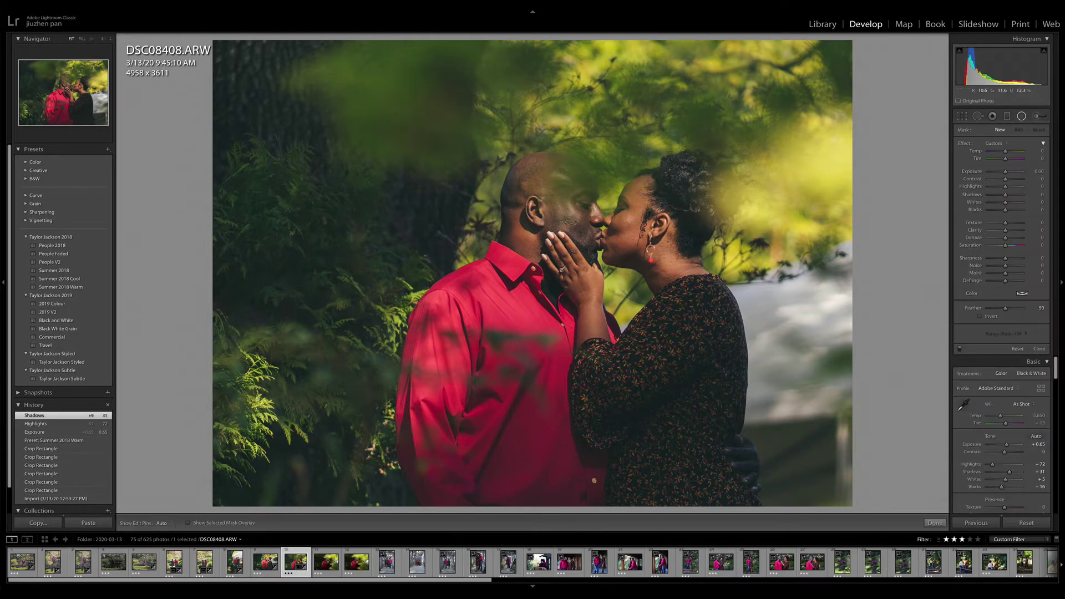
mouse_move(561, 292)
mouse_down()
mouse_move(643, 468)
mouse_move(569, 377)
mouse_move(676, 411)
mouse_move(678, 426)
mouse_up()
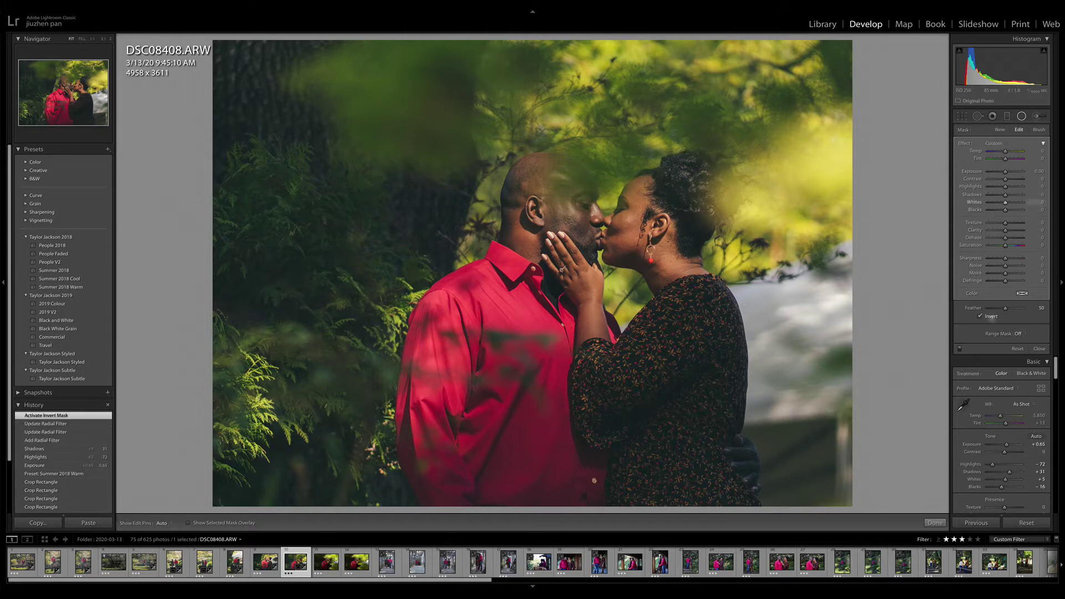
drag(1005, 196, 1010, 195)
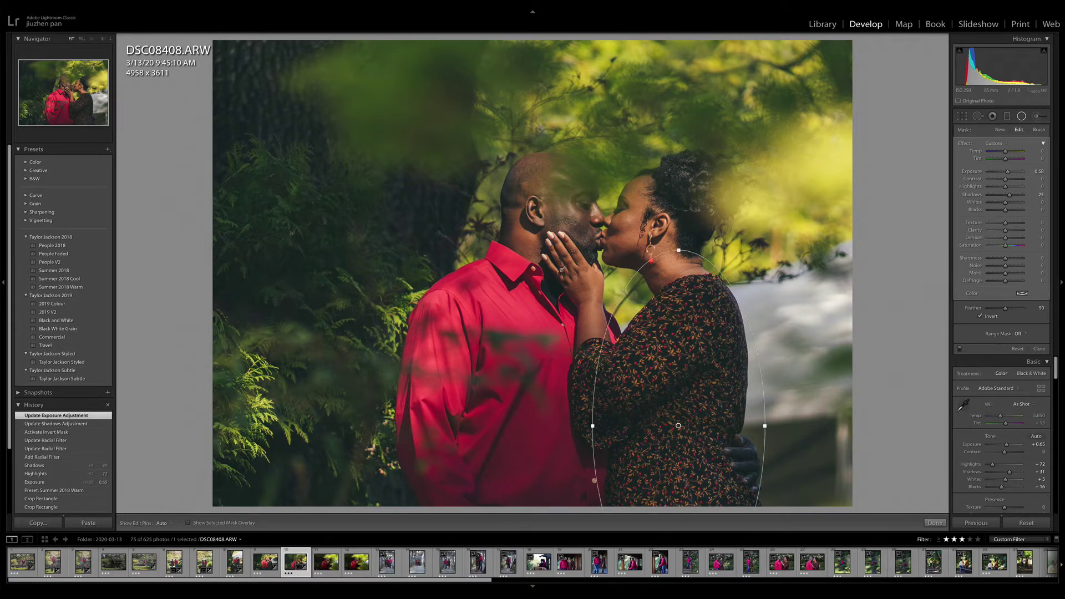
key(k)
click(1033, 117)
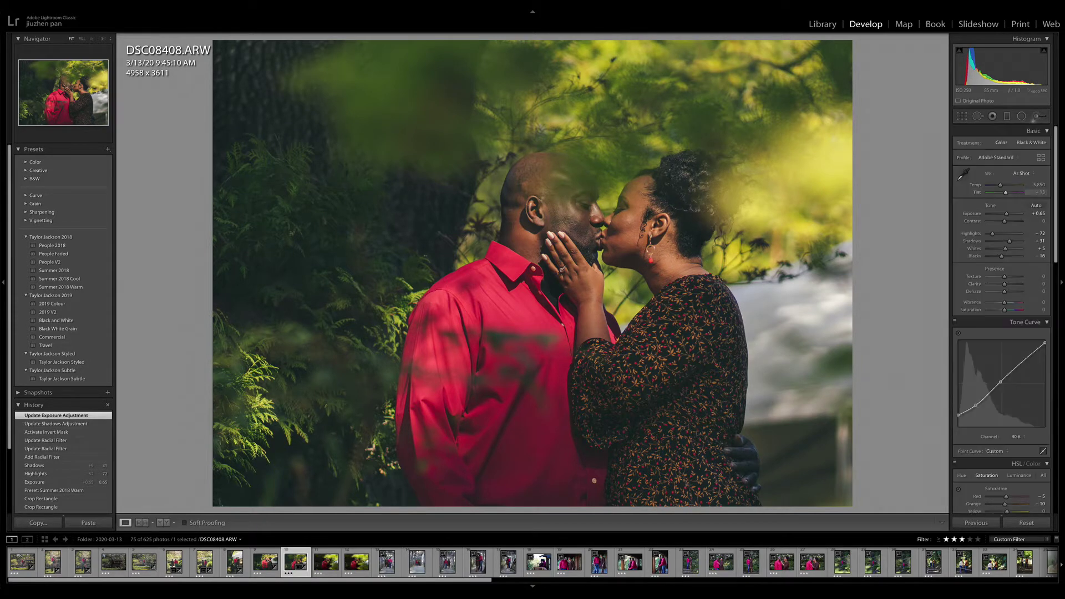
- Set the post-crop vignette amount to -4 and rate the cropped photo three stars
scroll(1021, 333, down, 10)
drag(1004, 312, 1004, 311)
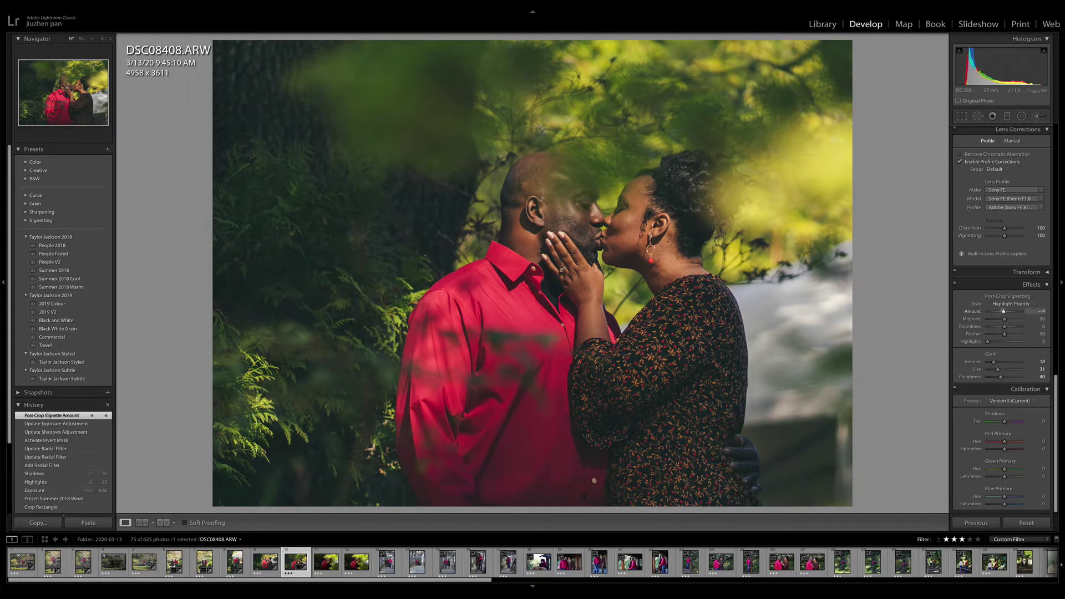
key(3)
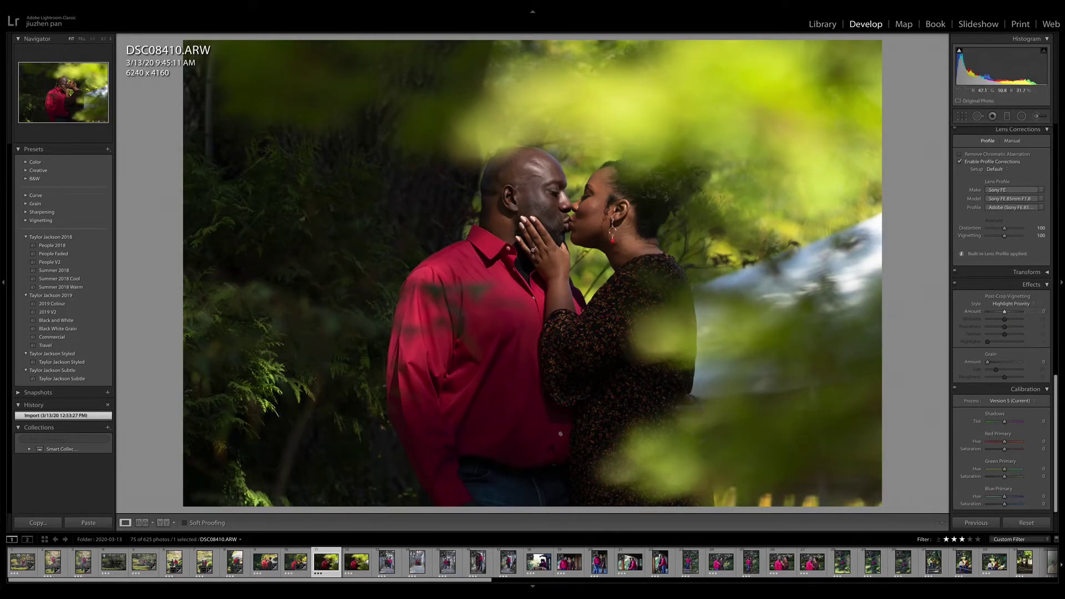
- Look through the similar photos DSC08410 and DSC08412, and return to DSC08408
key(Right)
key(Left)
key(Left)
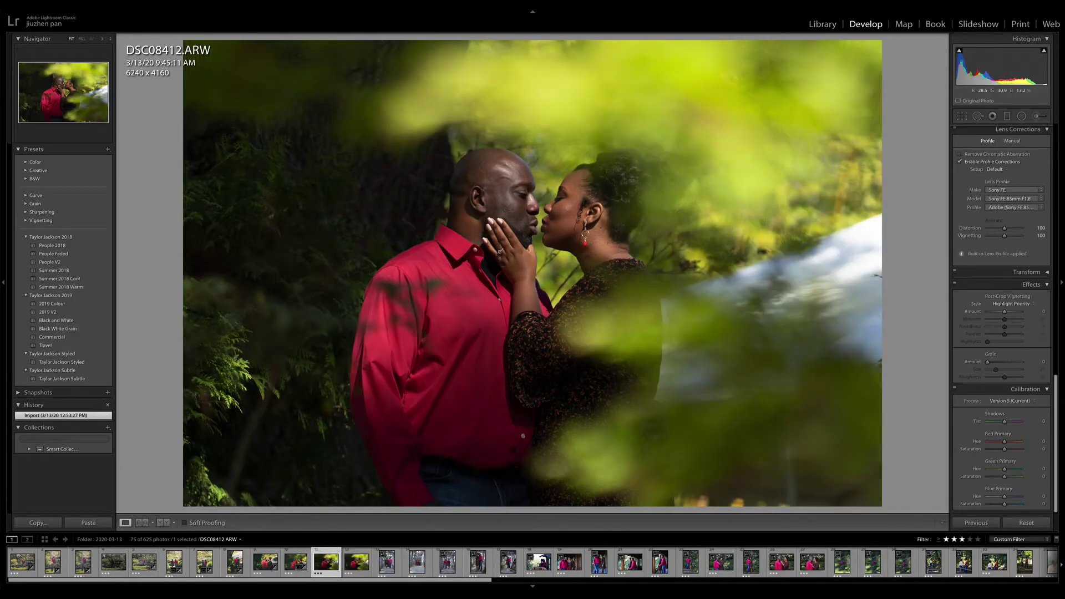
key(Left)
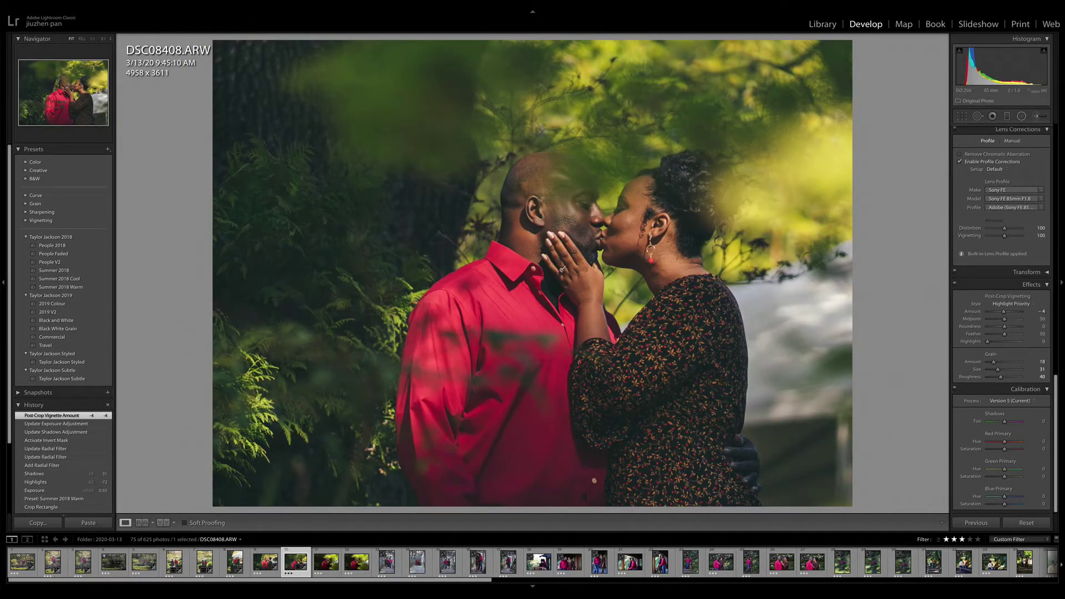
- Add an inverted radial filter over the woman's ring hand with exposure 0.28, highlights 41 and clarity -19
click(1022, 116)
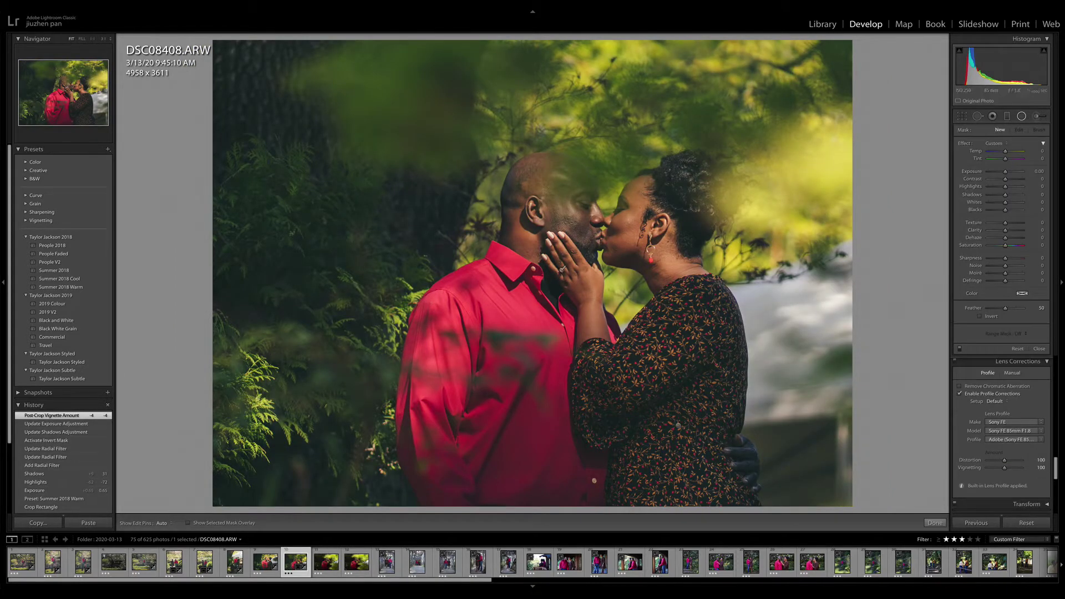
click(92, 39)
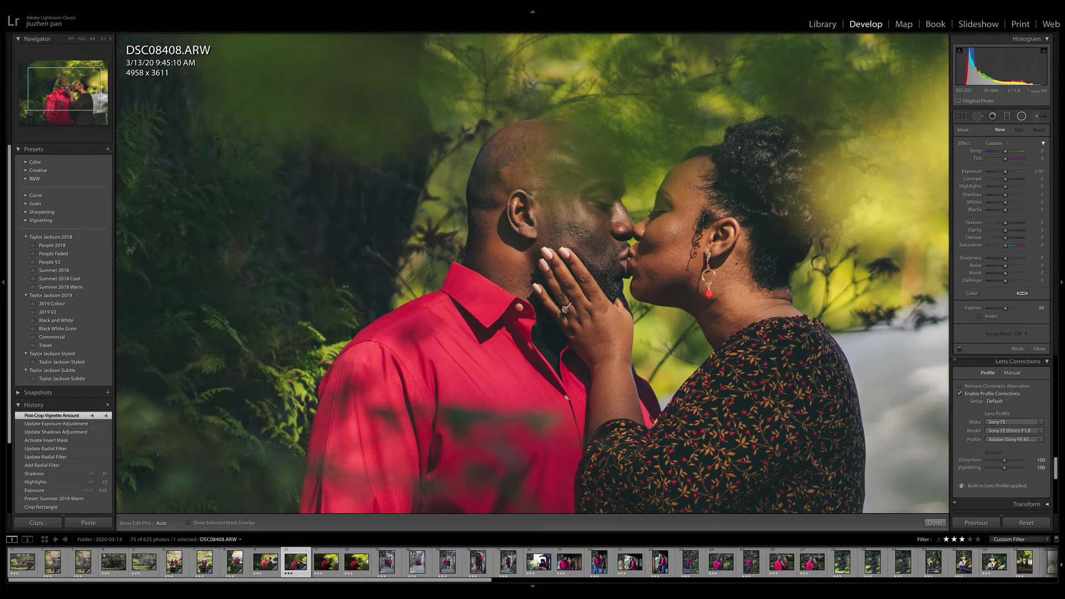
key(ctrl+equal)
drag(636, 362, 622, 393)
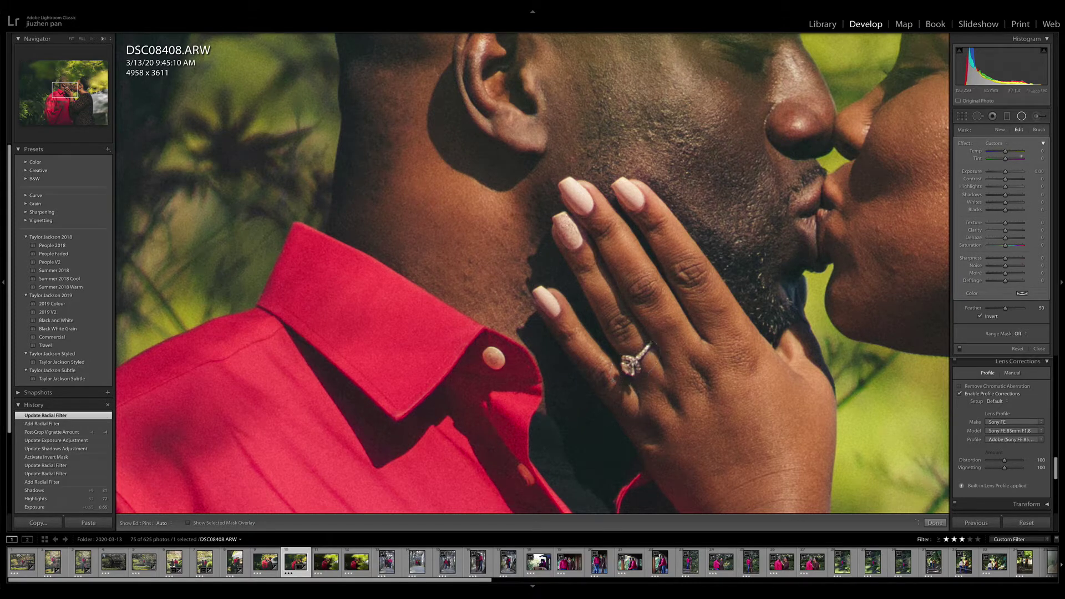
drag(1005, 186, 1012, 186)
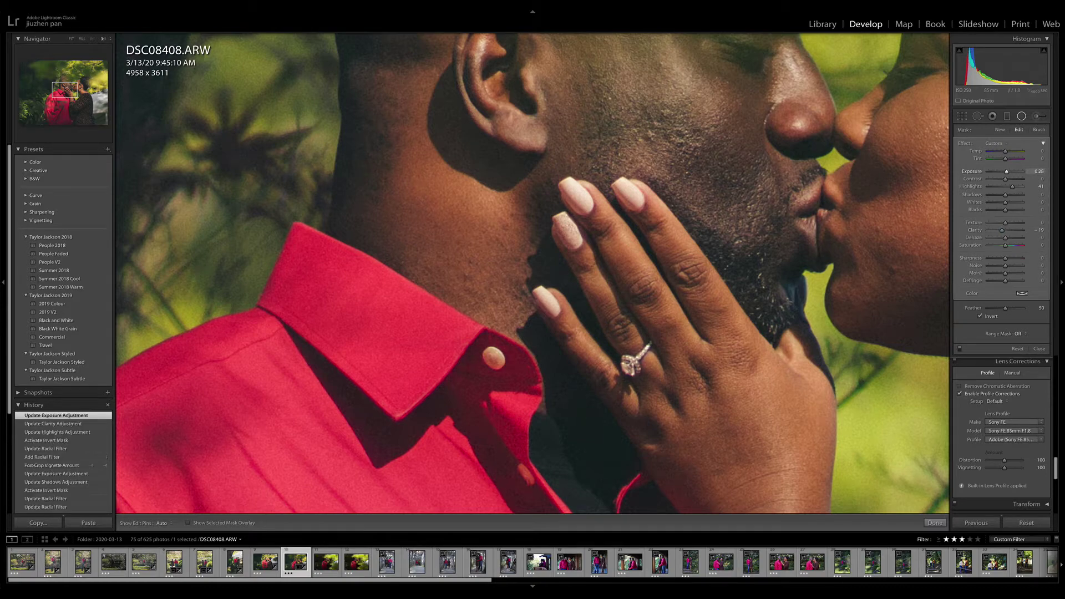
key(z)
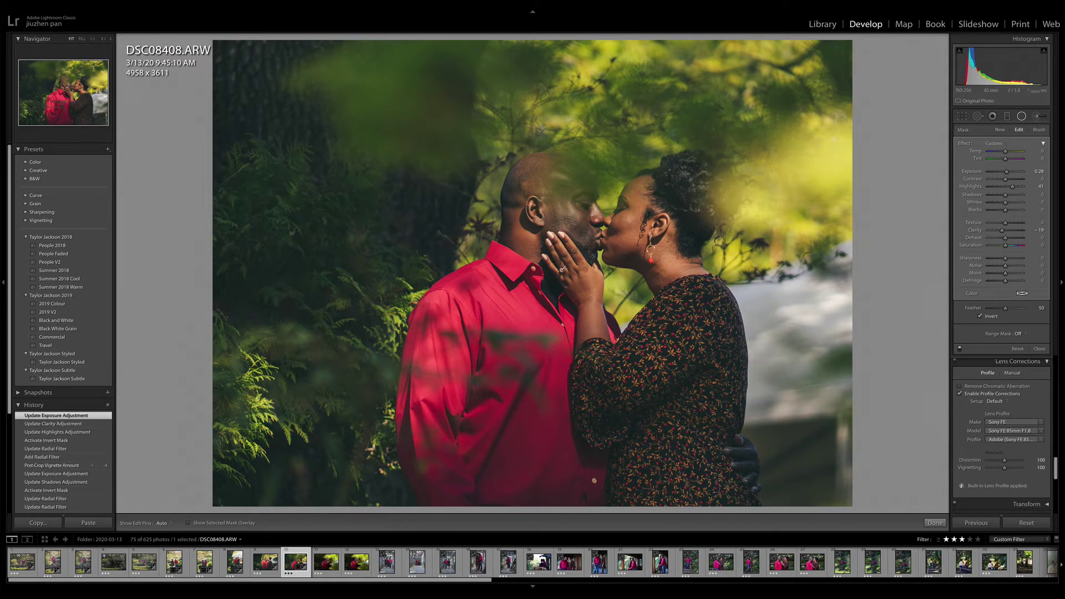
- Compare the photo with its radial filters off and on, and open the walking portrait DSC08420
click(959, 348)
click(959, 349)
click(959, 349)
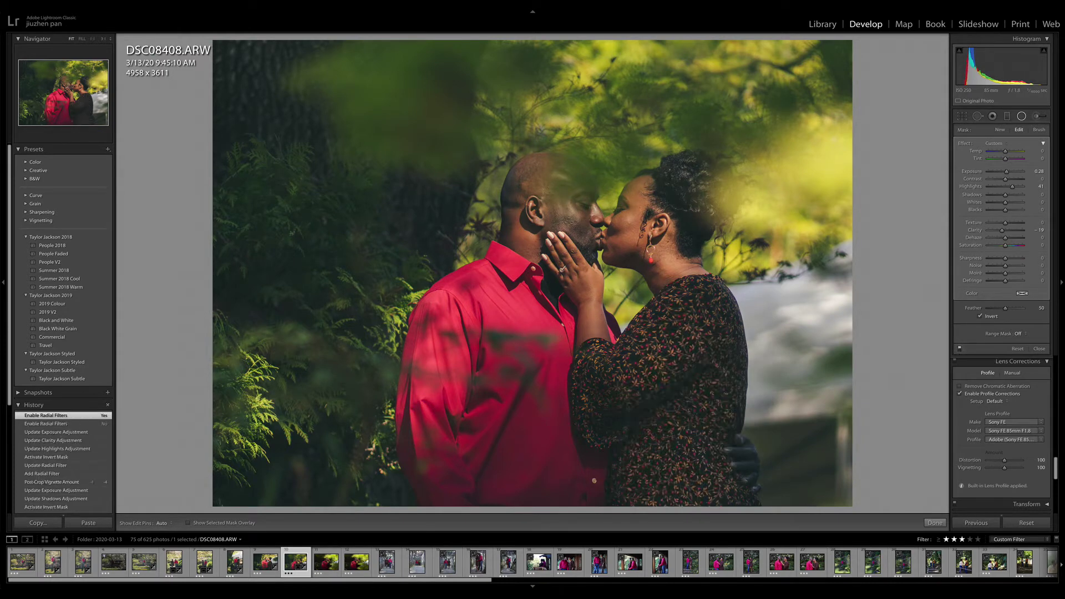
click(960, 349)
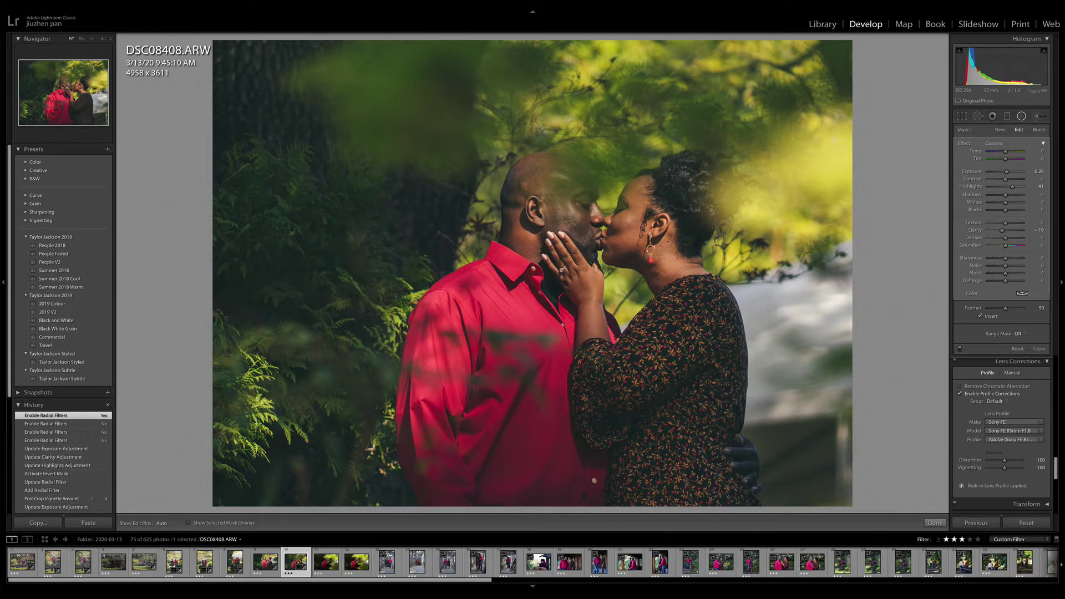
key(Right)
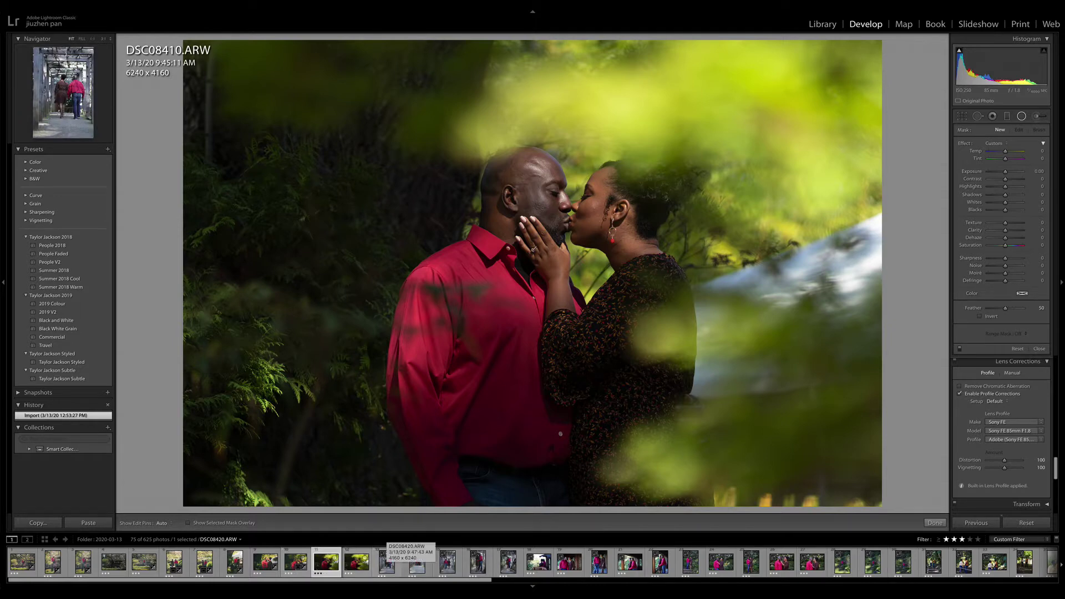
click(387, 562)
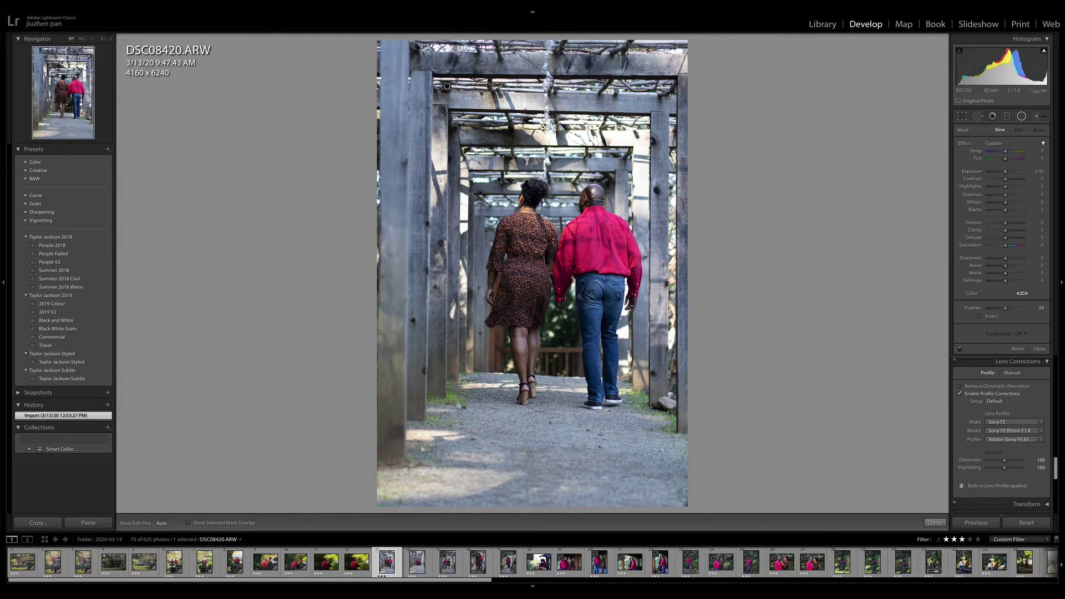
click(963, 116)
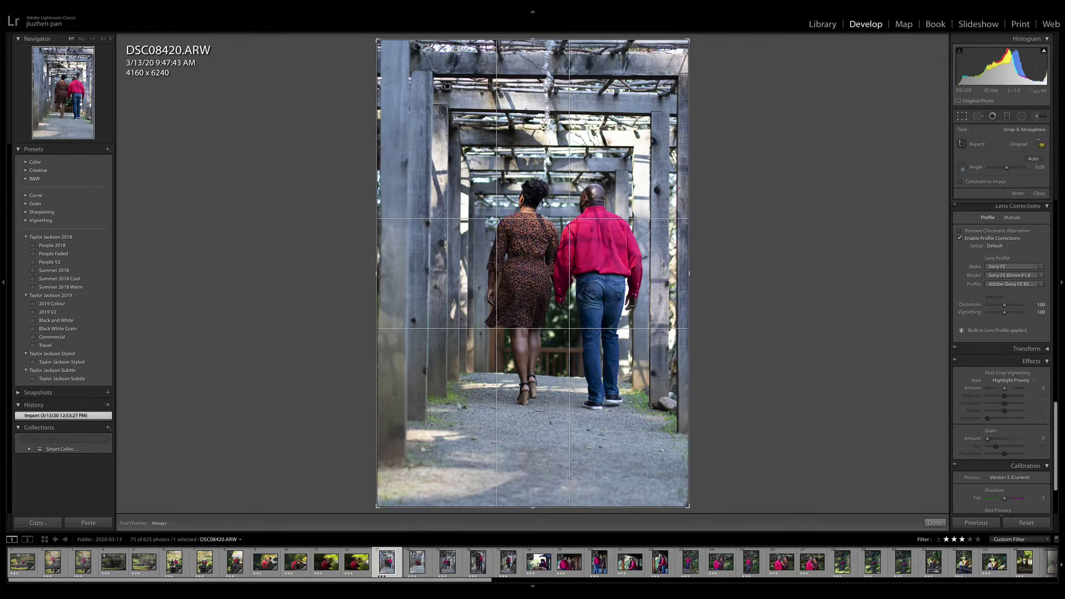
drag(463, 370, 662, 380)
key(backslash)
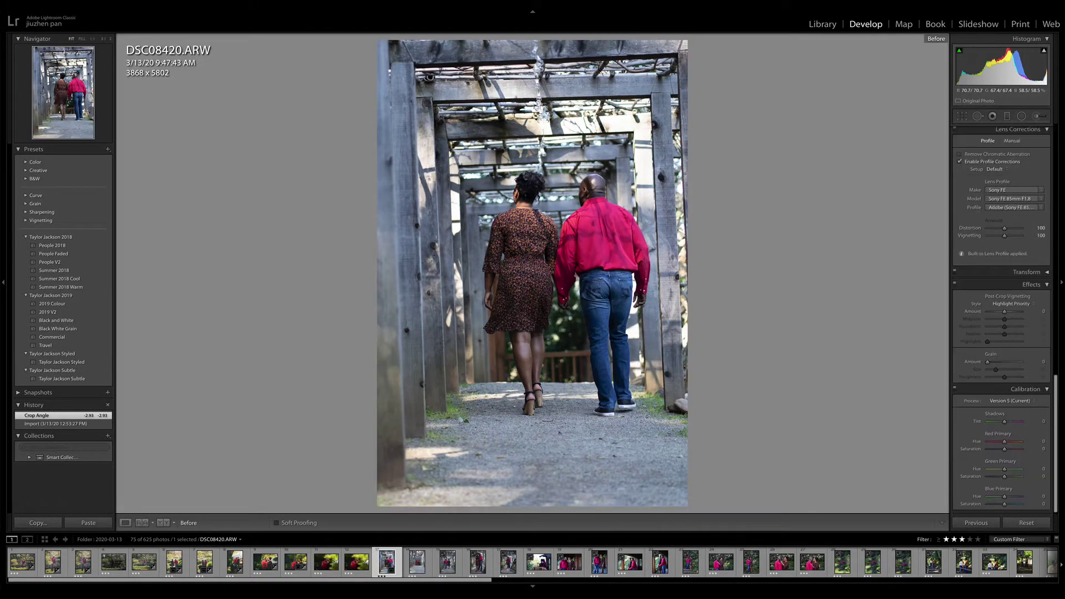
key(ctrl+z)
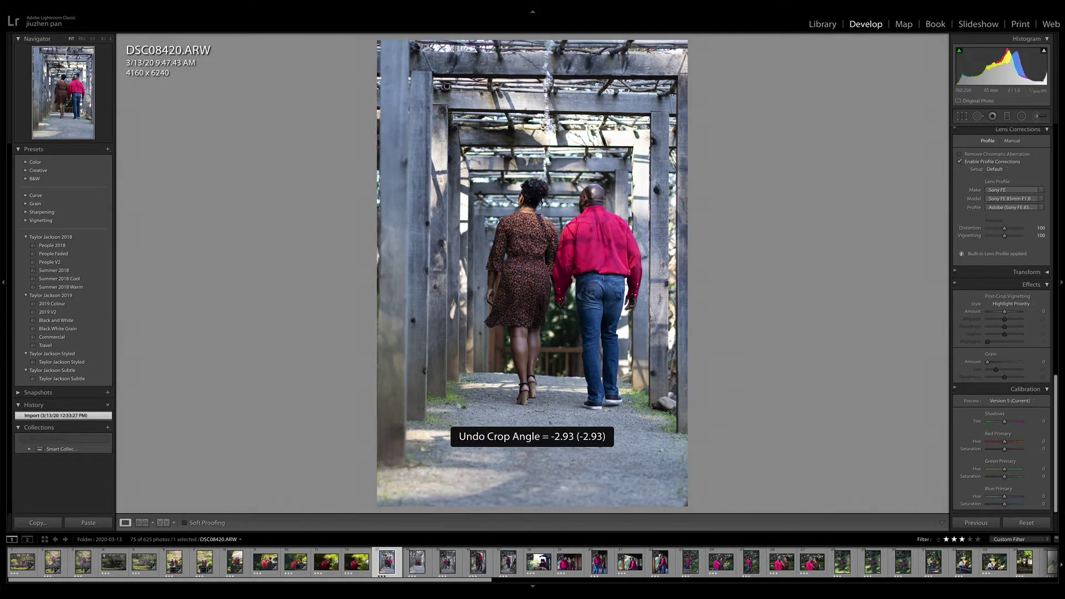
key(r)
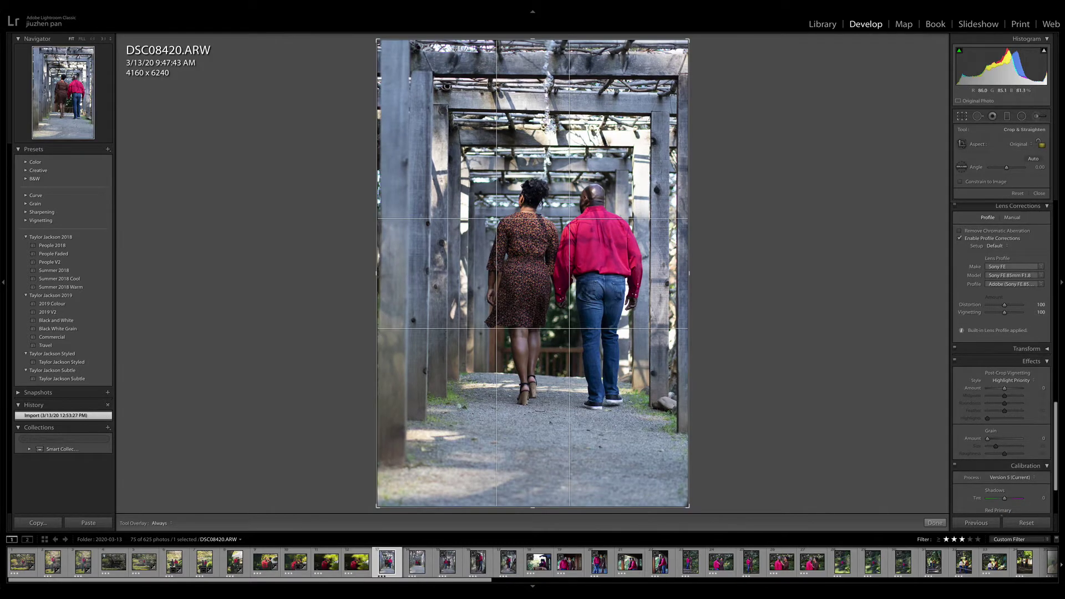
mouse_move(458, 143)
mouse_down()
mouse_move(658, 148)
mouse_move(653, 163)
mouse_up()
key(Escape)
- Straighten DSC08420 to a crop angle of -1.38 and crop away the lower foreground to 4017 x 5520
key(r)
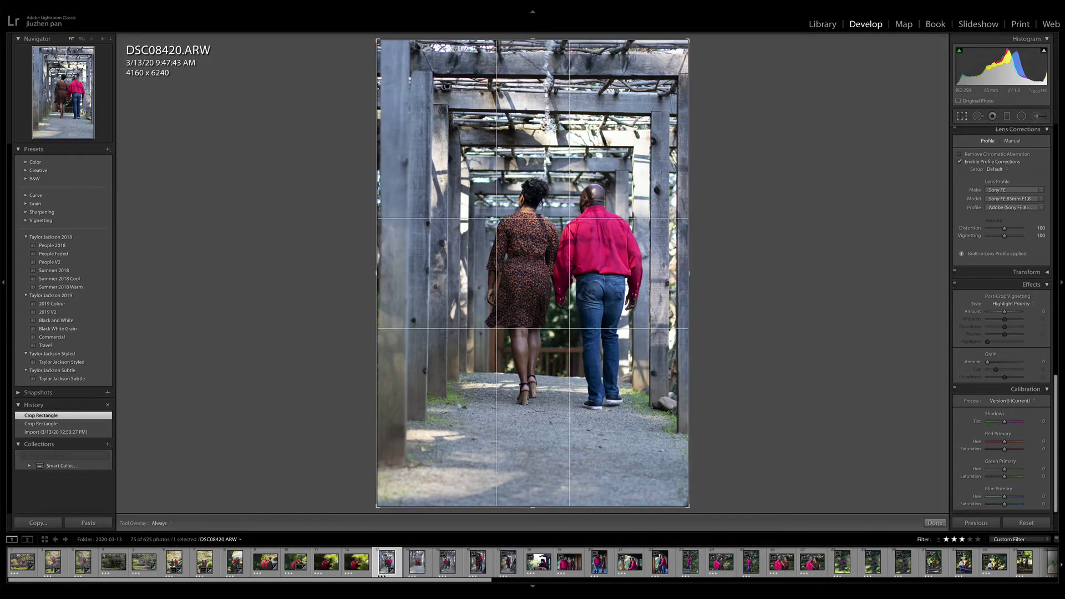
click(962, 167)
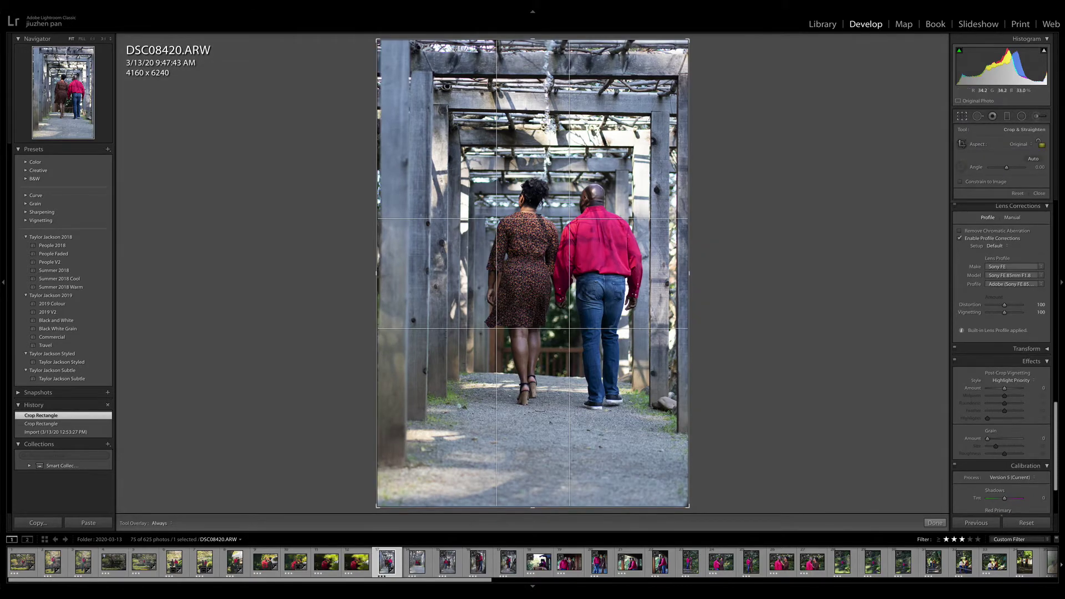
drag(410, 420, 742, 428)
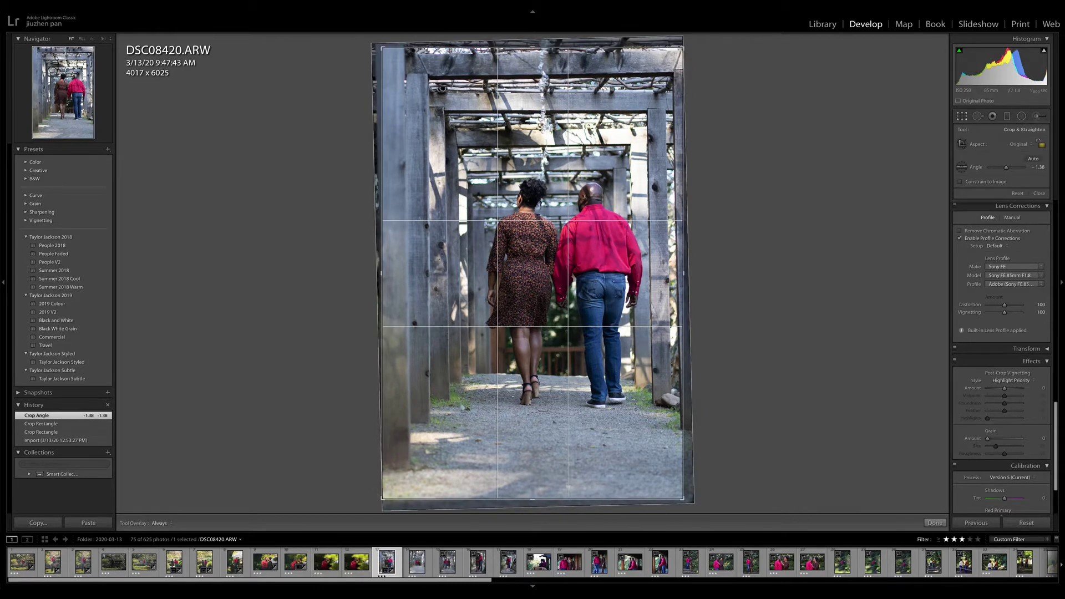
key(Return)
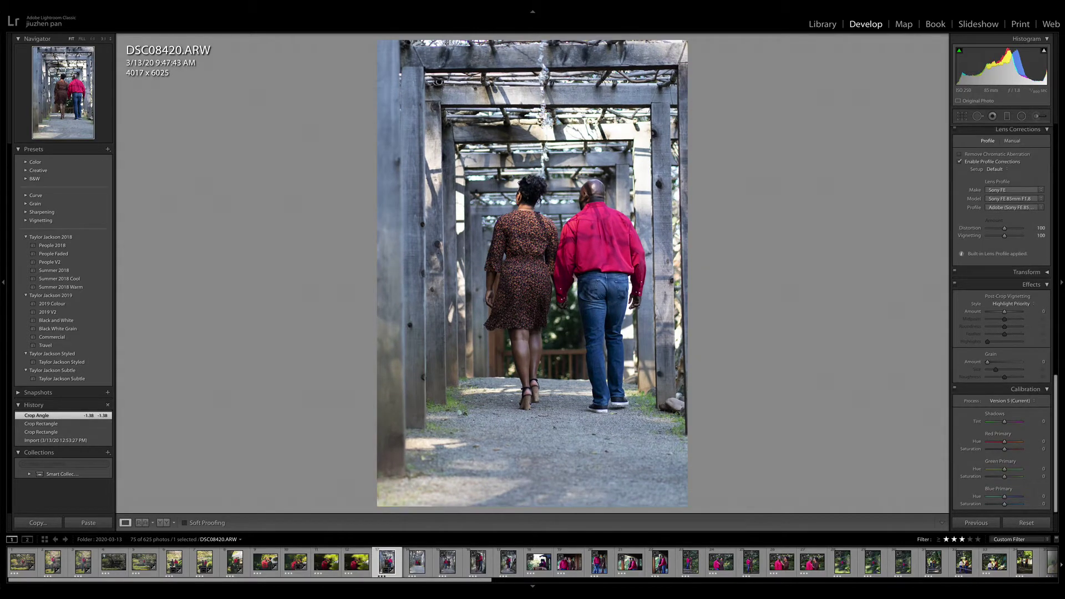
key(r)
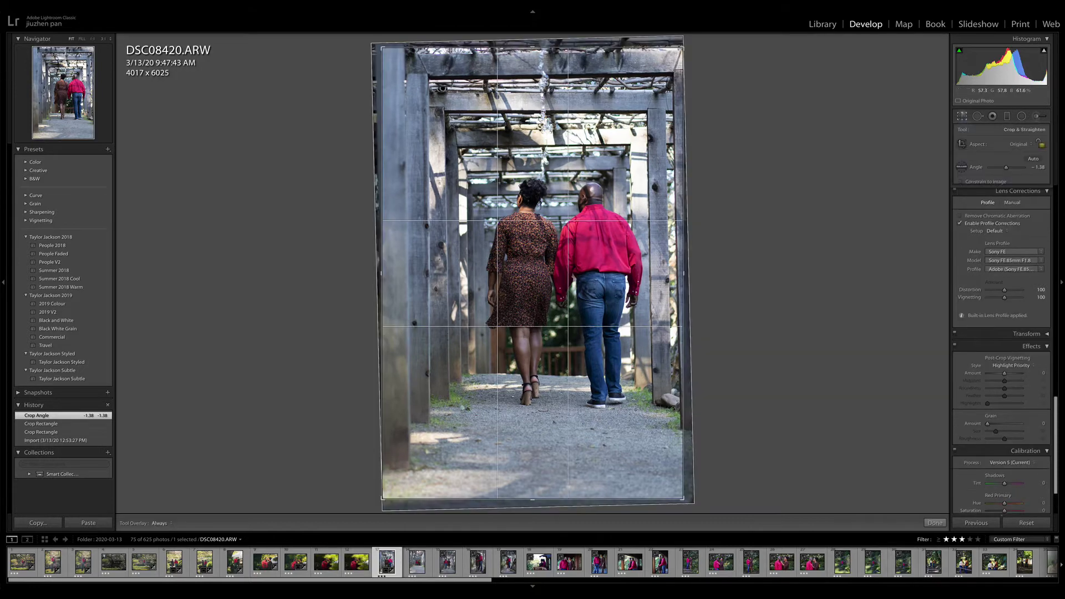
drag(533, 492, 533, 481)
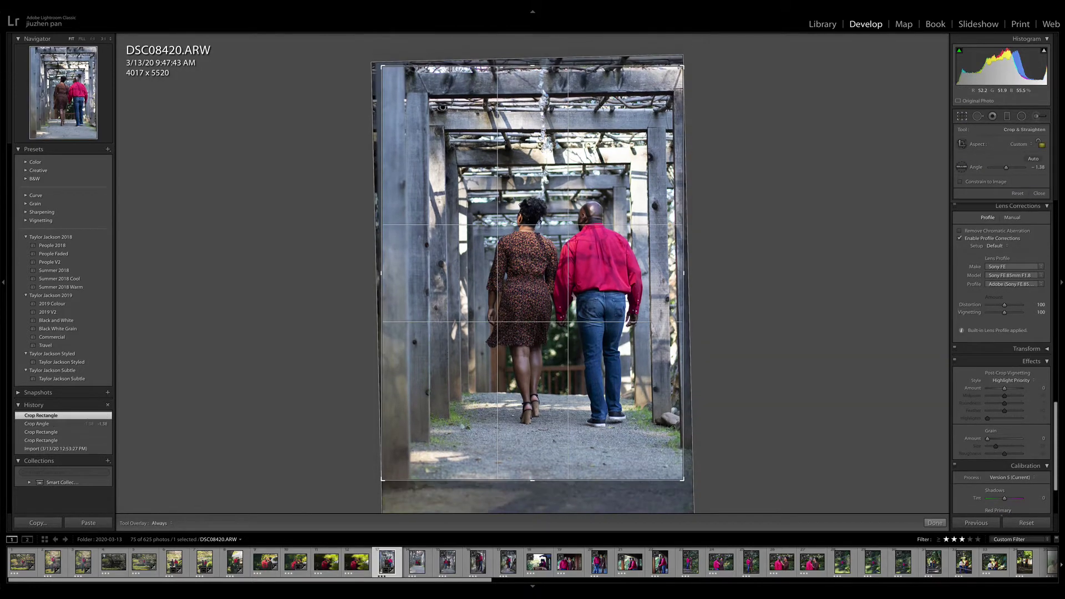
key(Return)
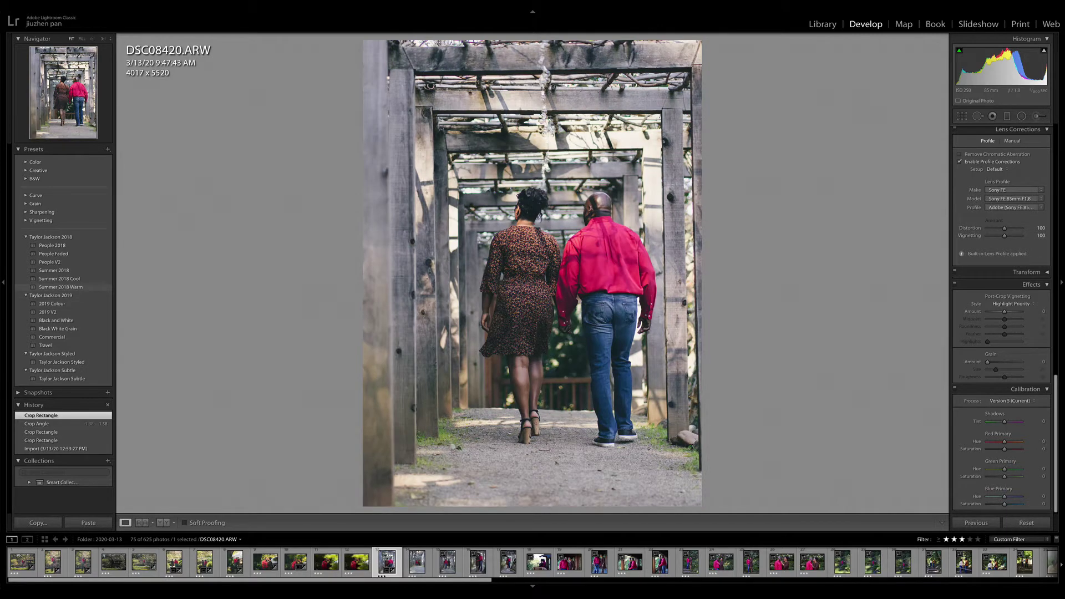
- Apply the Summer 2018 Warm preset, and set exposure to +0.30, highlights to -97 and shadows to +57
click(61, 287)
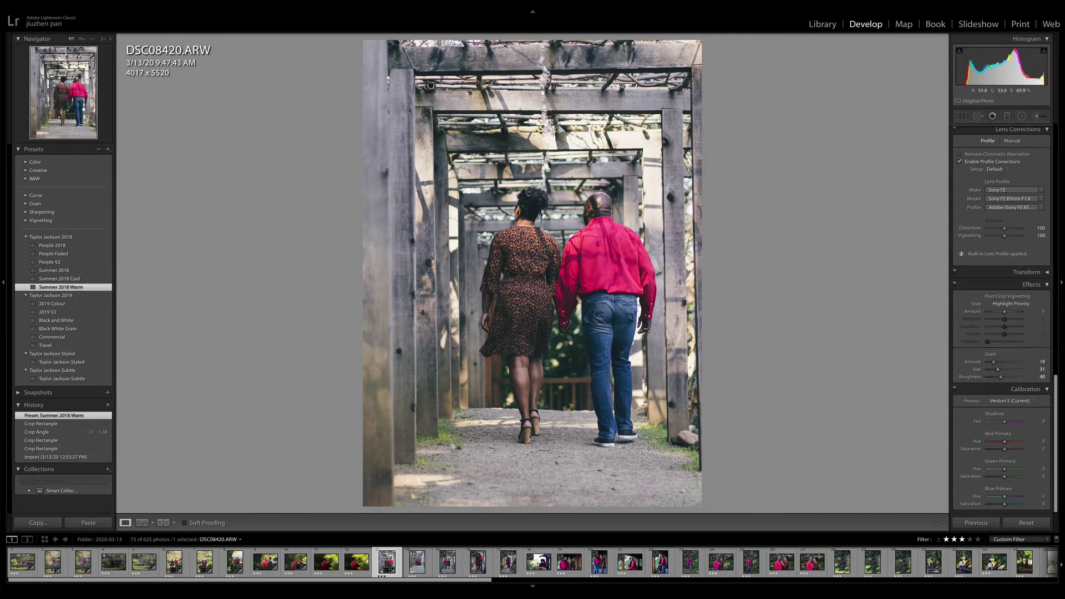
scroll(1002, 277, up, 10)
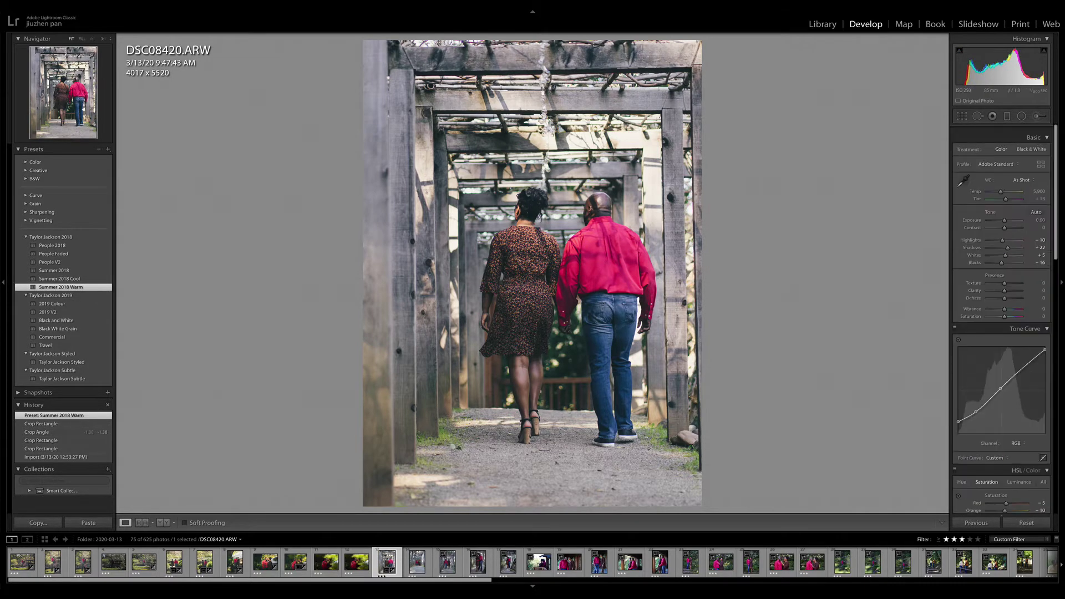
scroll(1002, 214, down, 1)
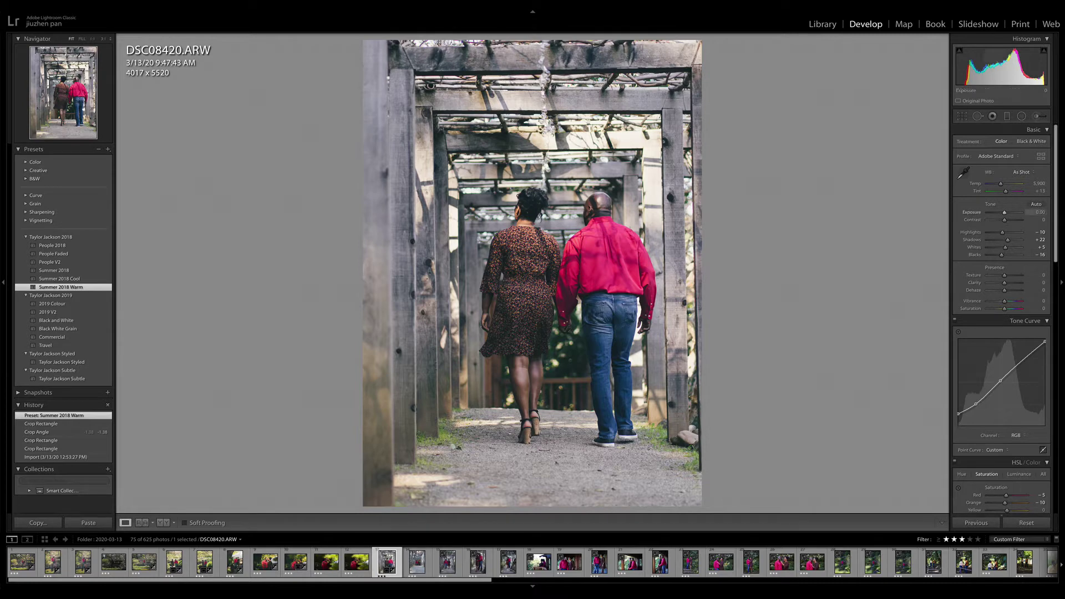
drag(1005, 212, 1014, 240)
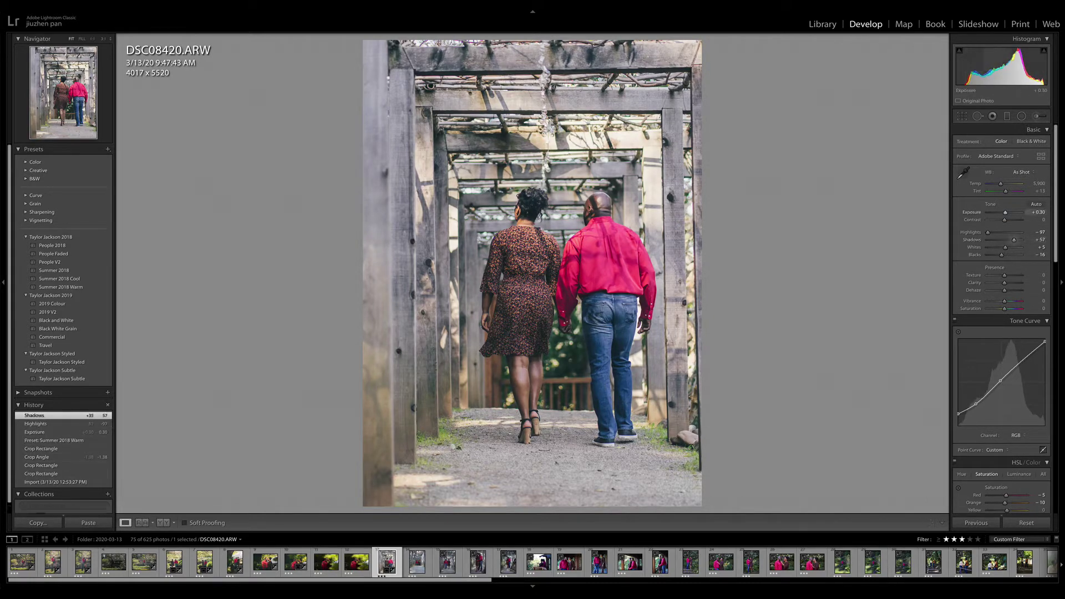
- Add a graduated filter rising over the gravel path with exposure -0.57, shadows -75 and blacks -14
click(1007, 115)
mouse_move(552, 494)
mouse_down()
mouse_move(552, 357)
mouse_move(550, 403)
mouse_up()
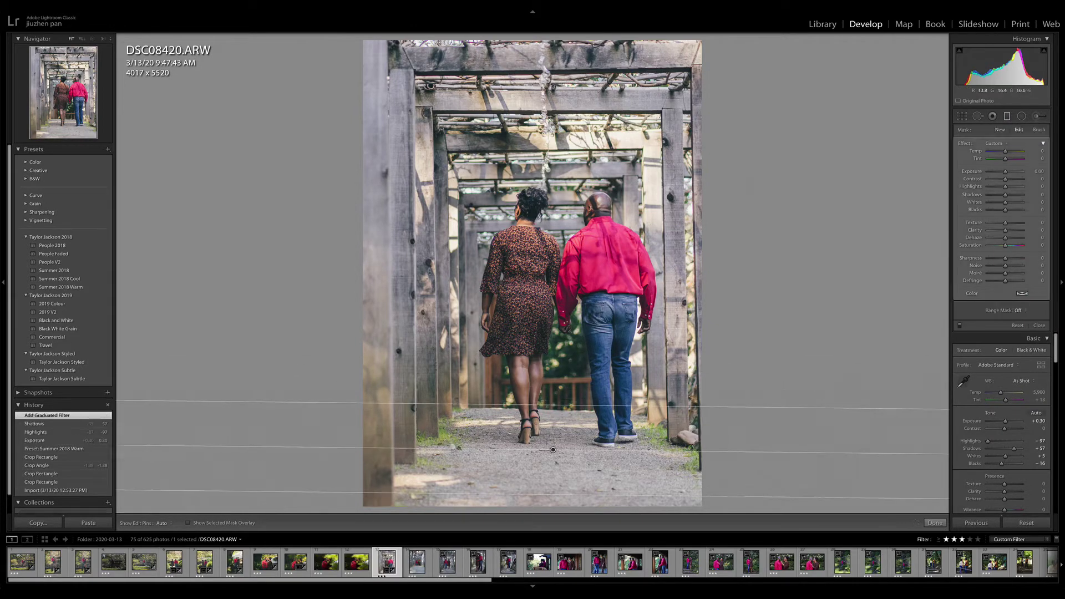
drag(1005, 172, 1002, 172)
drag(1005, 210, 993, 194)
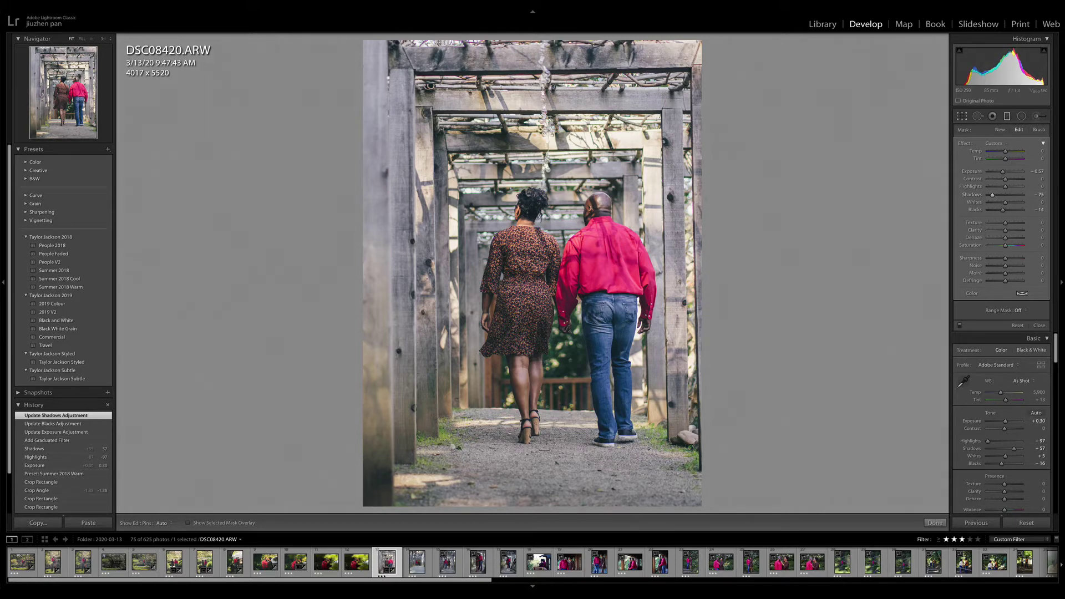
- Trim the upper edge of DSC08420's crop to make it 4017 x 5389
key(r)
drag(533, 63, 533, 72)
key(Return)
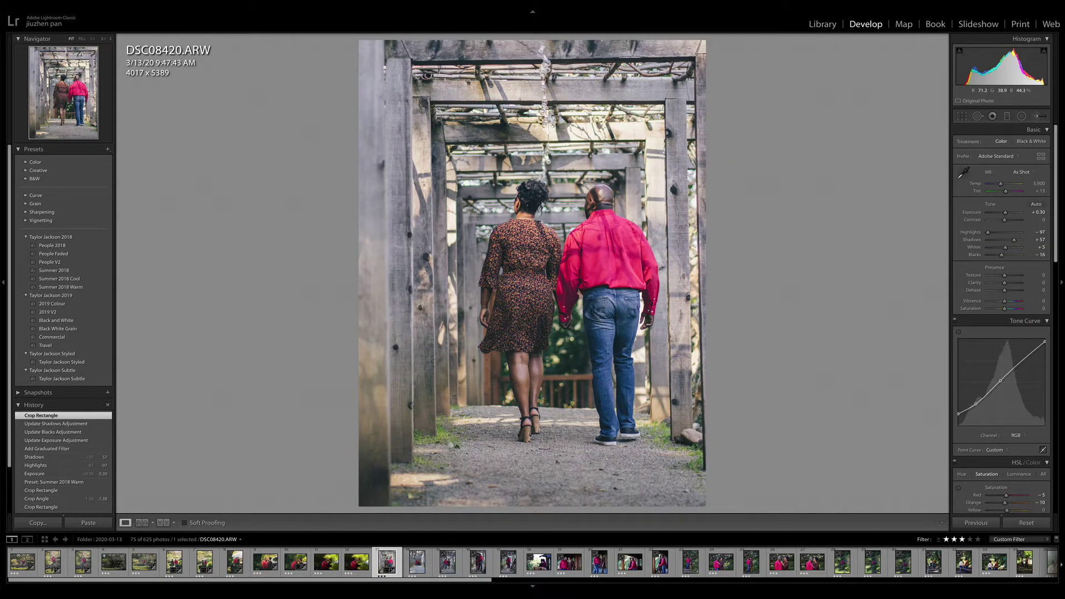
- Apply the previous photo's settings to DSC08424 and reset its crop angle to 0
key(4)
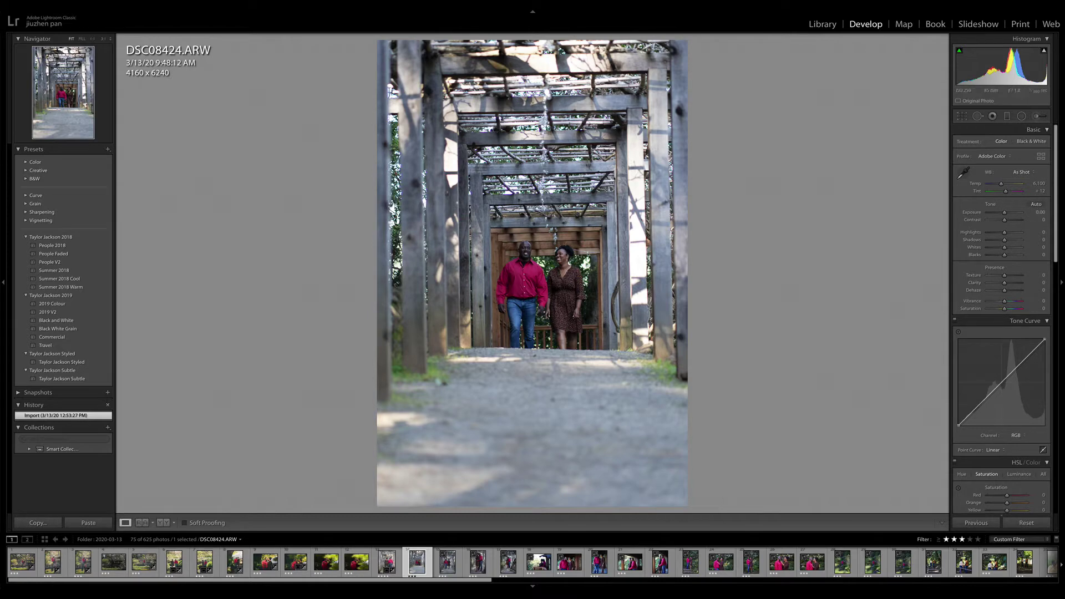
click(976, 522)
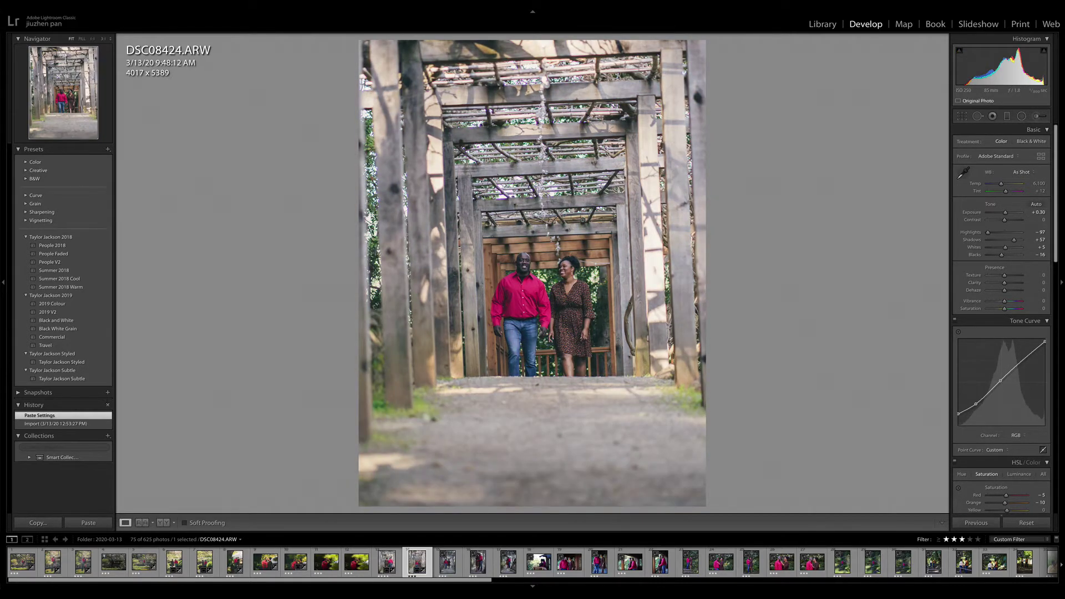
key(r)
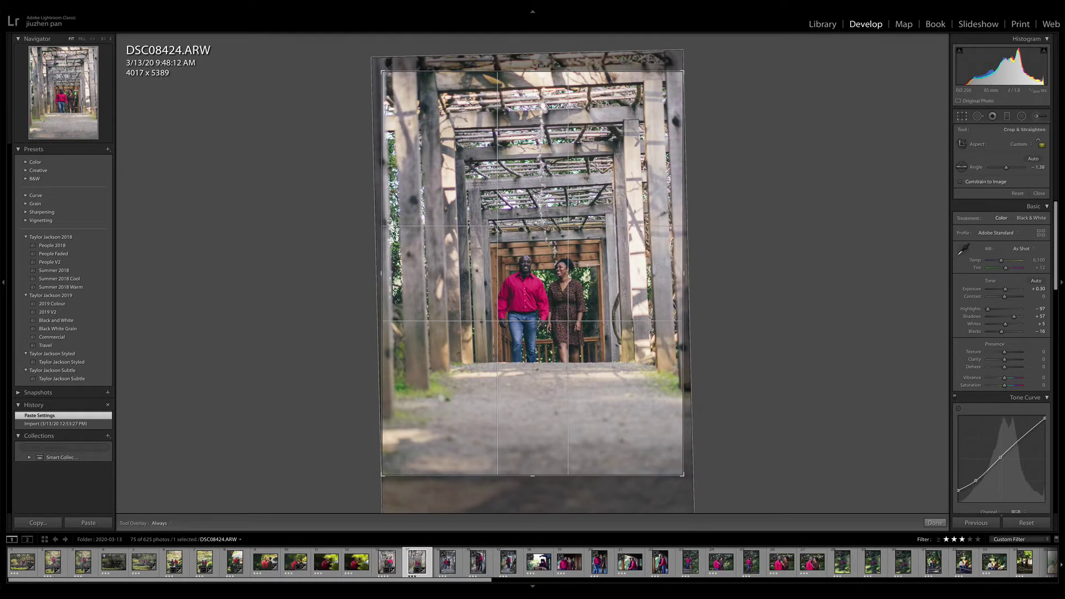
double_click(976, 167)
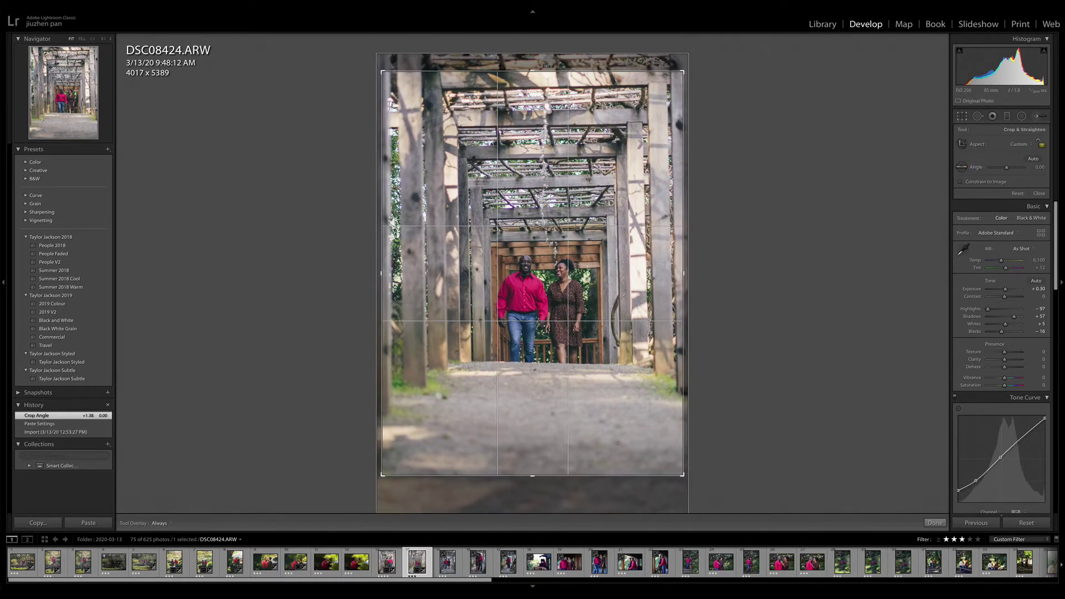
- Recrop DSC08424 tightly around the couple under the pergola to 3928 x 3814 and apply the crop
drag(684, 273, 702, 272)
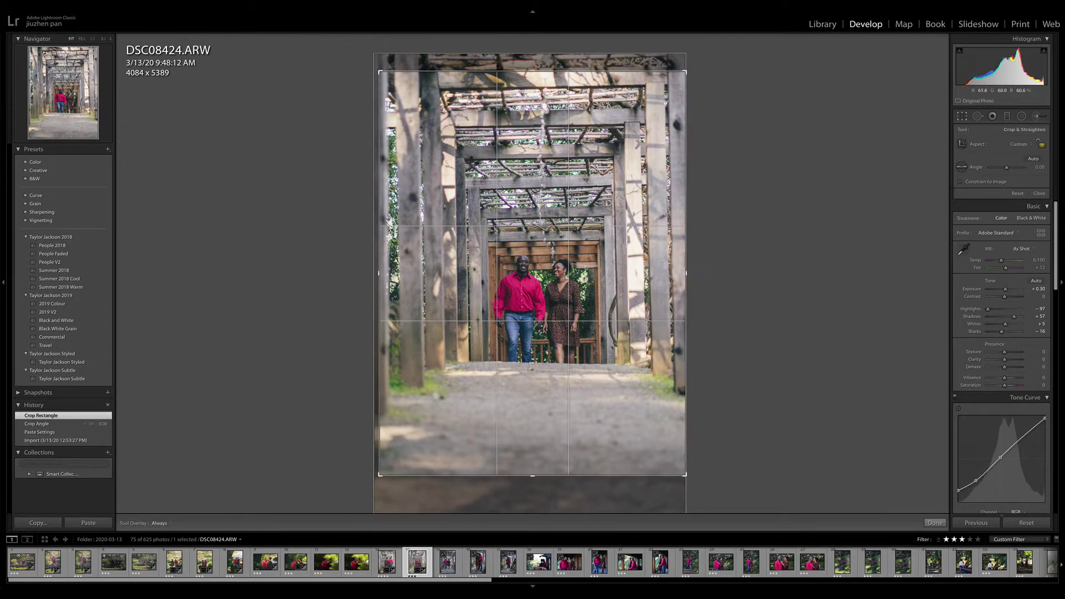
drag(379, 273, 373, 273)
drag(534, 71, 541, 51)
drag(533, 484, 533, 427)
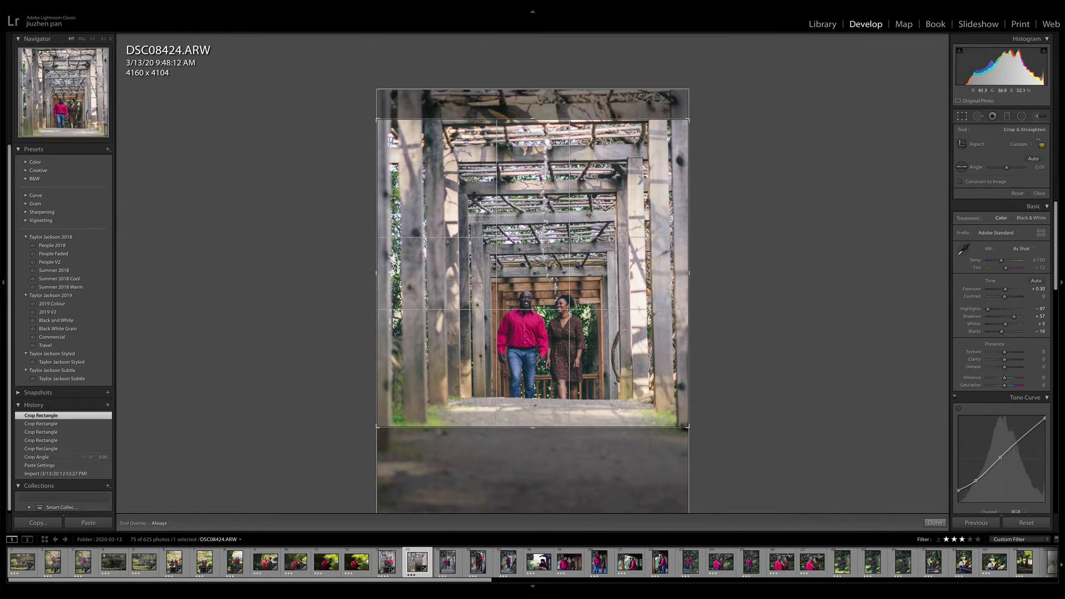
drag(573, 346, 572, 331)
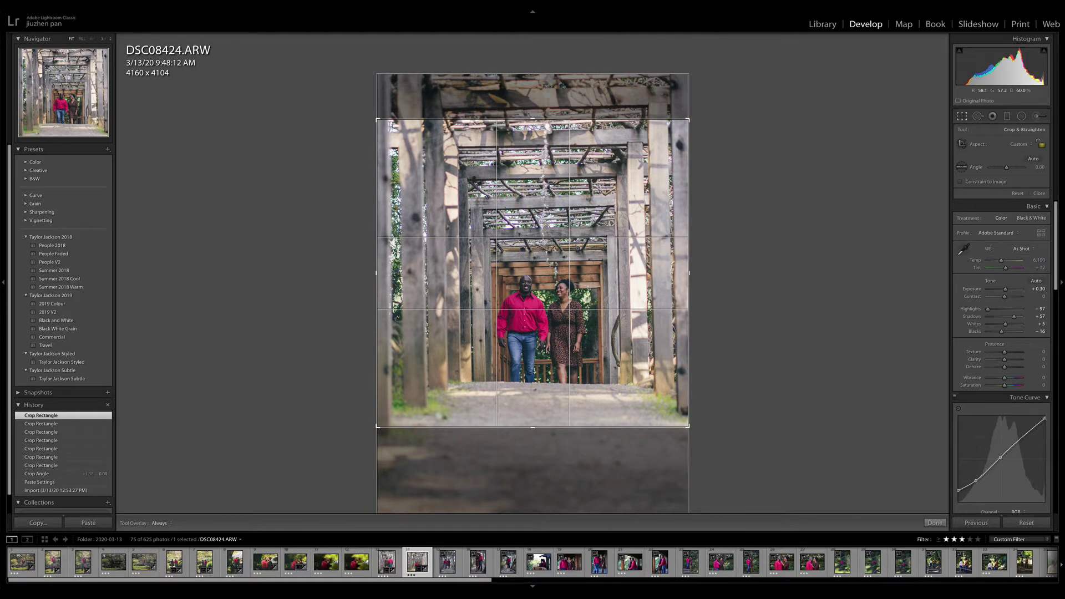
drag(377, 120, 386, 130)
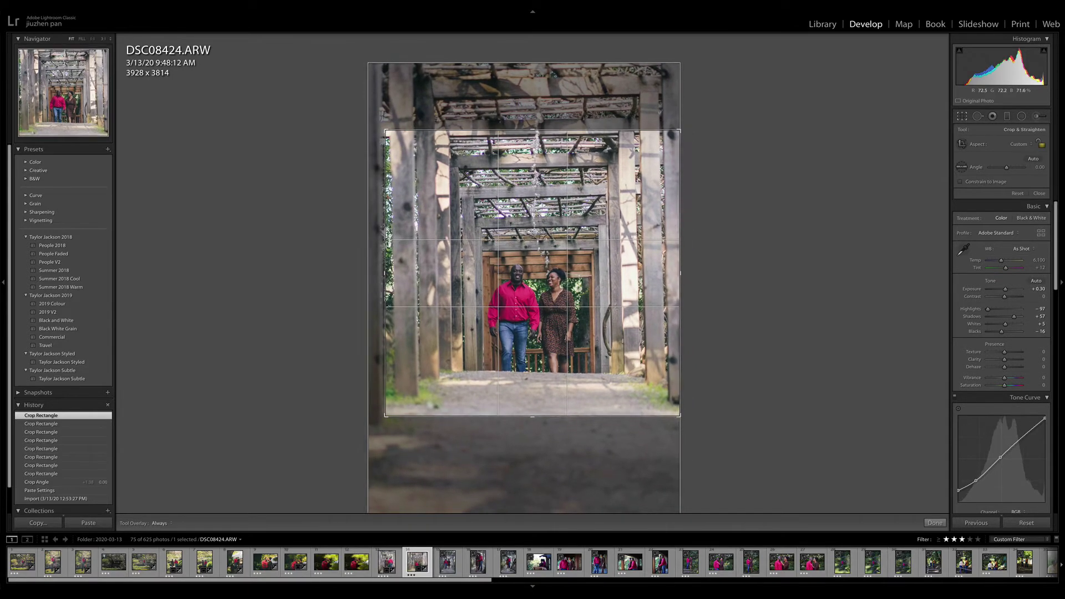
drag(579, 289, 579, 285)
key(Return)
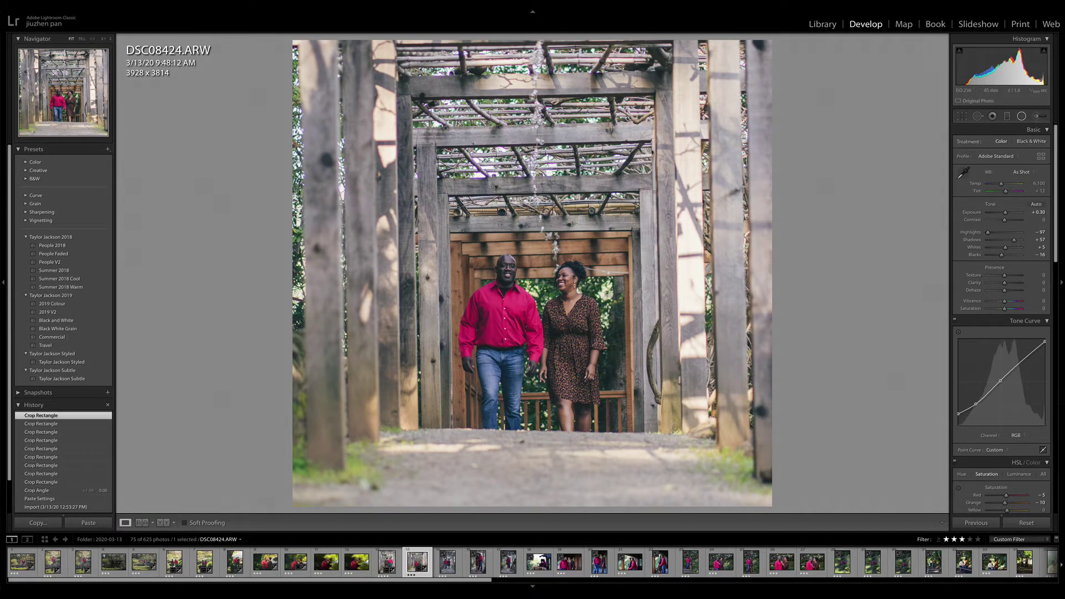
- Add an inverted radial filter around the couple with exposure 0.63, highlights 28 and shadows 33, and rate DSC08424 four stars
click(1022, 116)
mouse_move(534, 337)
mouse_down()
mouse_move(604, 438)
mouse_move(599, 413)
mouse_move(609, 425)
mouse_up()
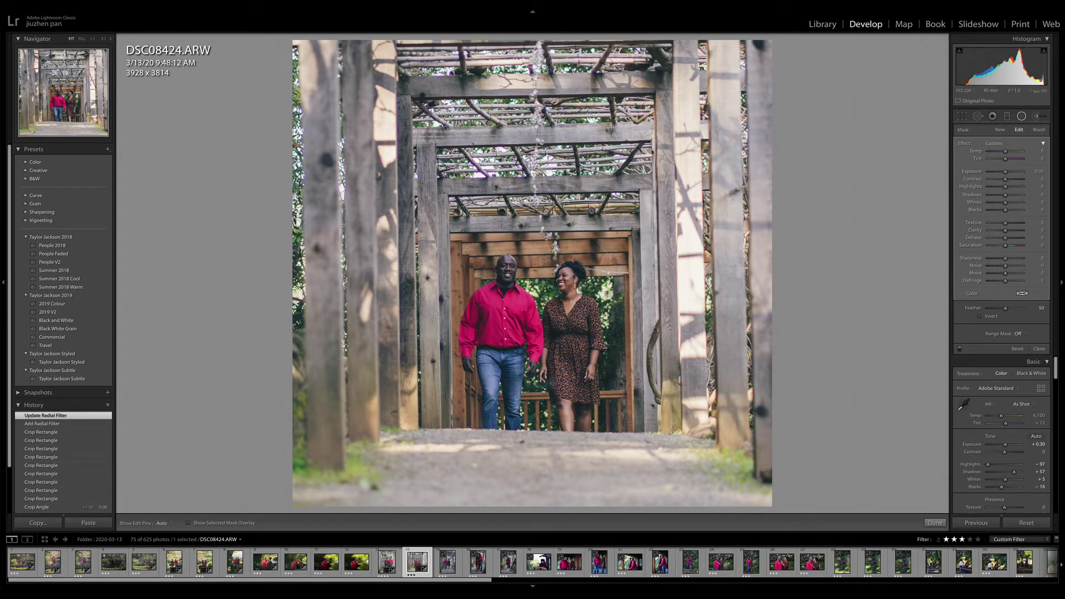
click(981, 316)
drag(1006, 195, 1008, 172)
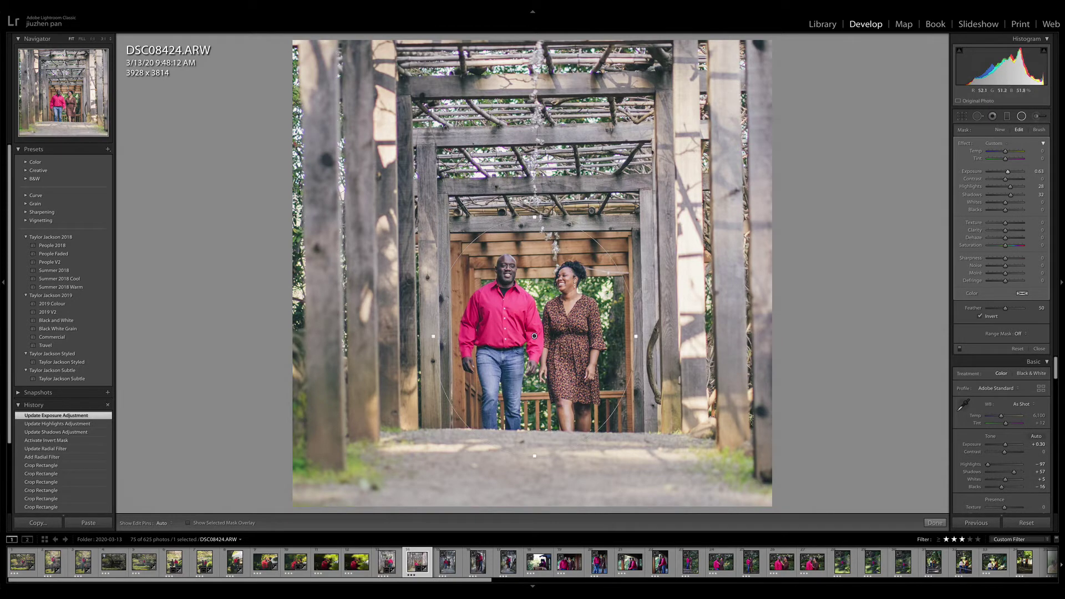
key(w)
key(w)
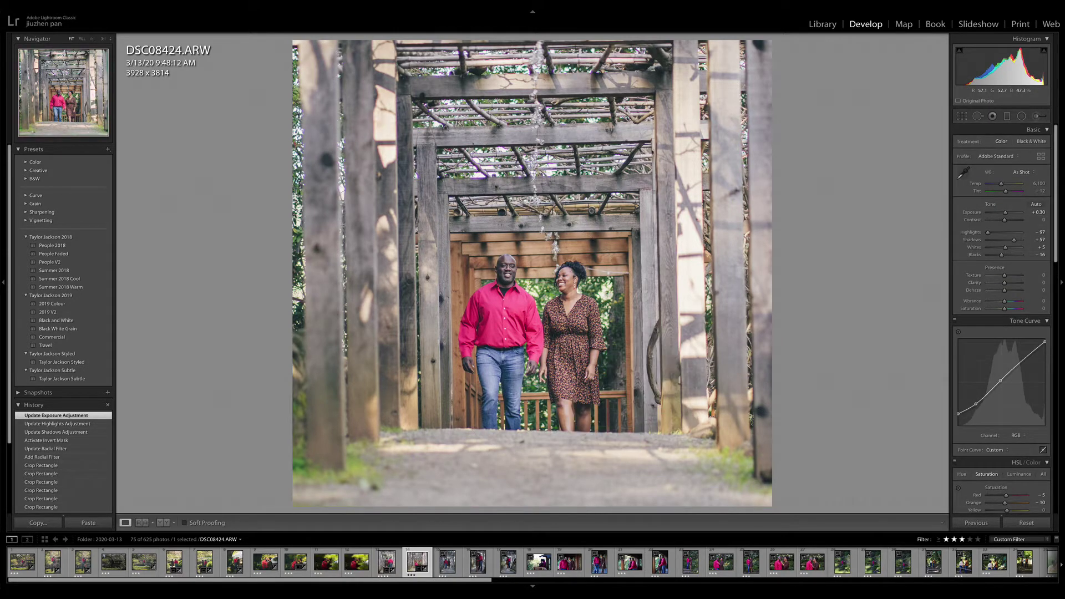
key(4)
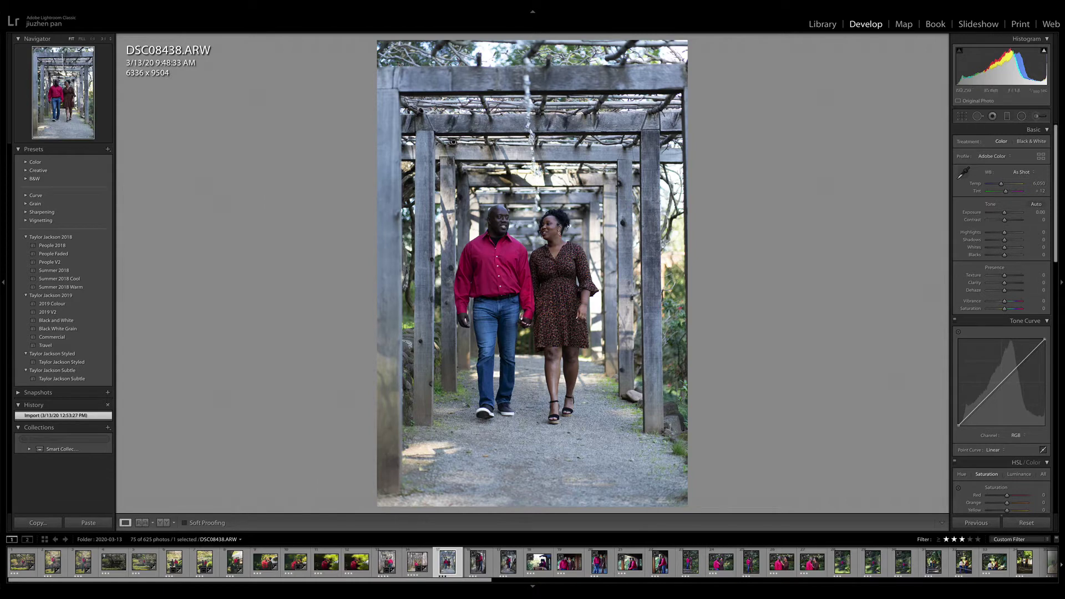
- Synchronize DSC08420's develop settings to DSC08438, leaving out spot removal and crop
click(386, 561)
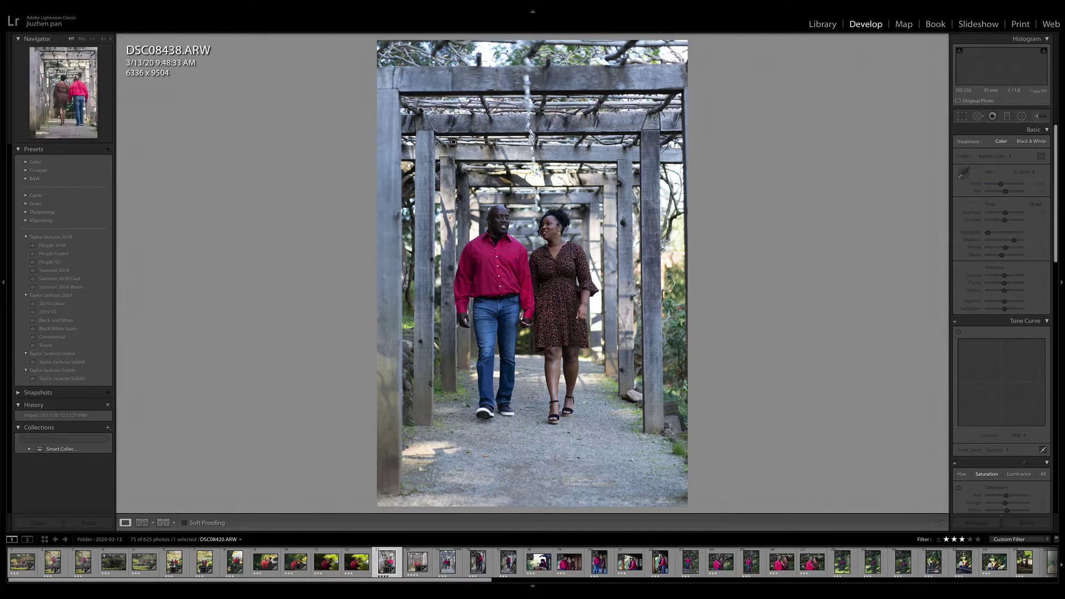
super+click(448, 561)
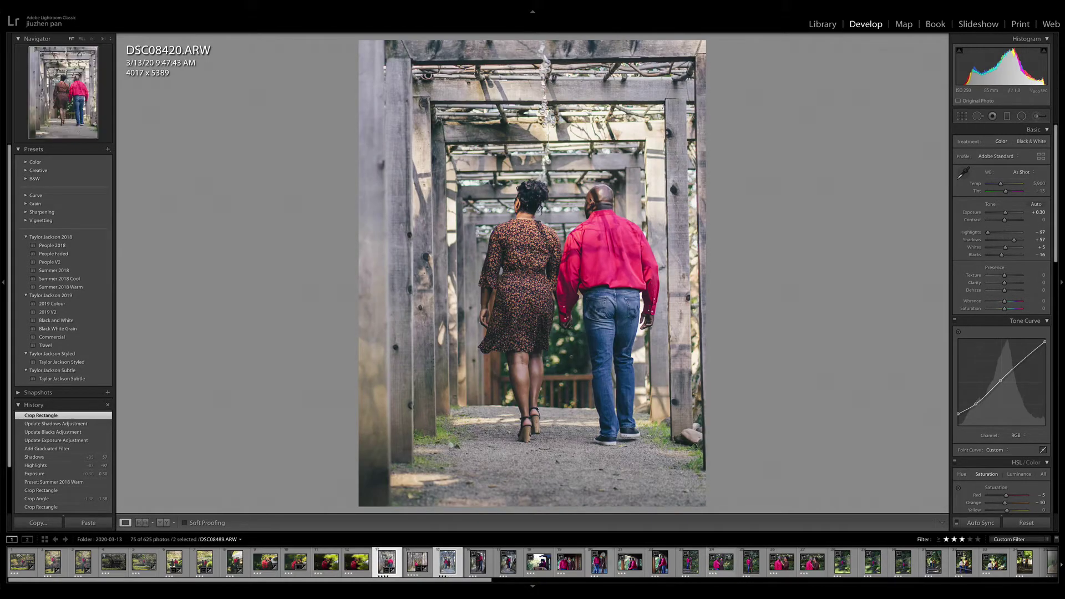
click(981, 522)
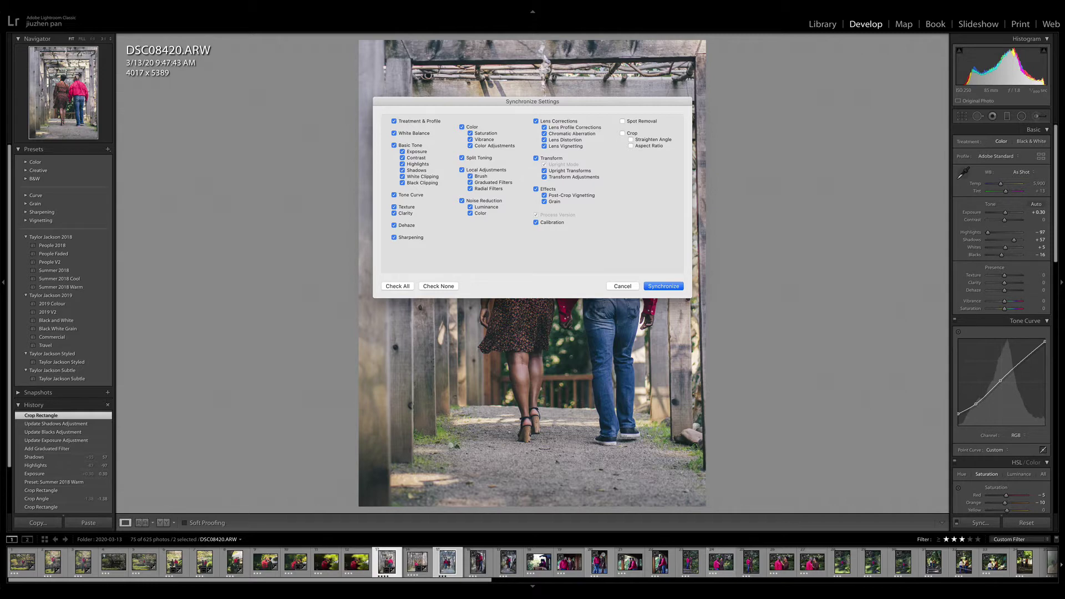
key(Return)
key(Right)
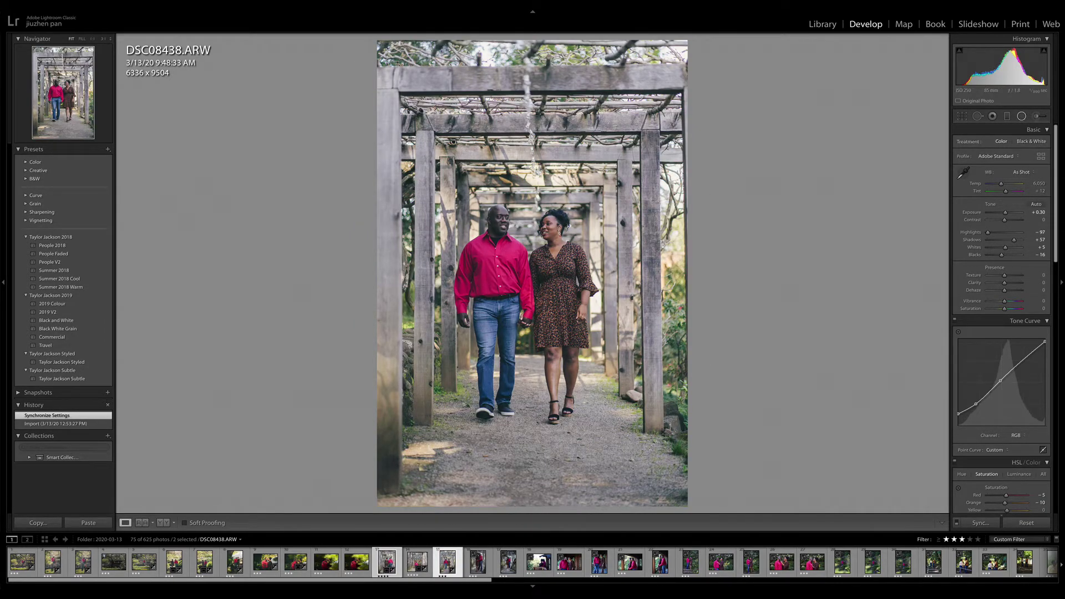
- Add an inverted radial filter over the couple in DSC08438 with exposure 0.31, highlights 41 and shadows 22
click(1022, 116)
mouse_move(512, 297)
mouse_down()
mouse_move(588, 446)
mouse_move(526, 297)
mouse_up()
click(981, 316)
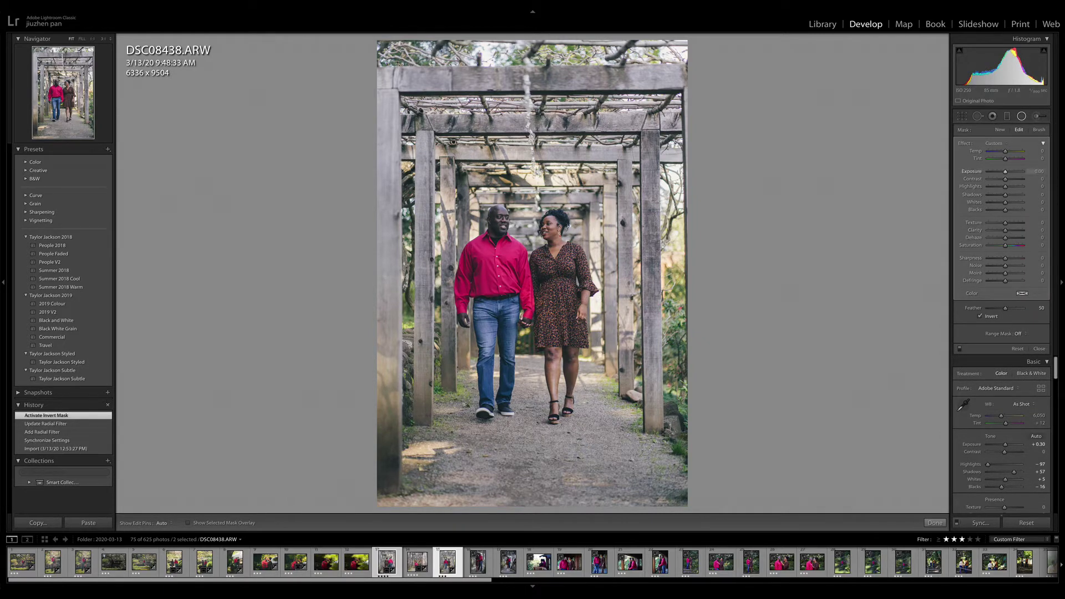
drag(1005, 171, 1006, 171)
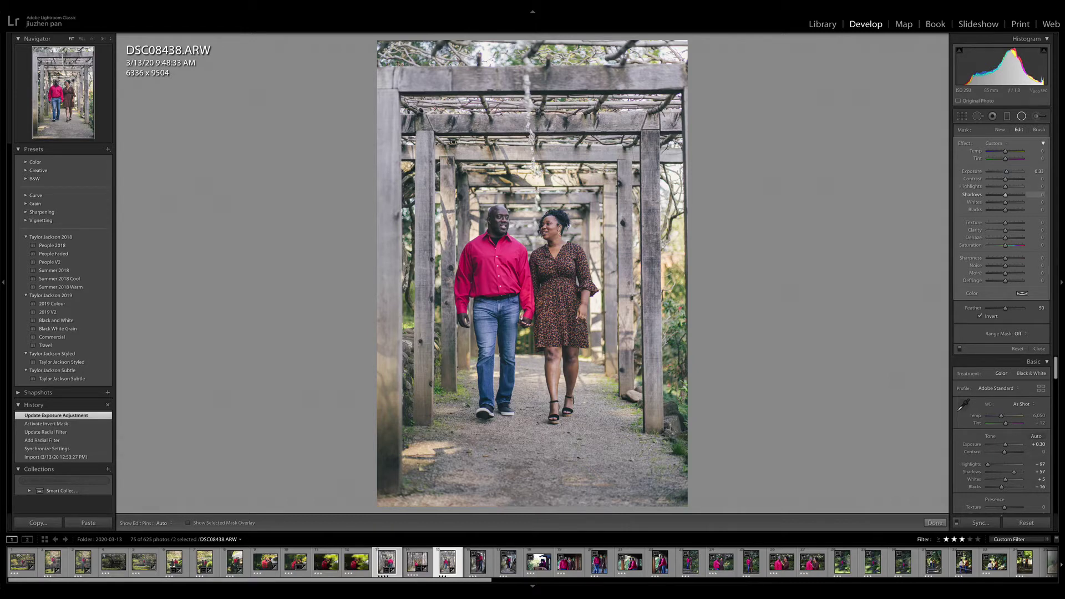
drag(1006, 187, 1009, 195)
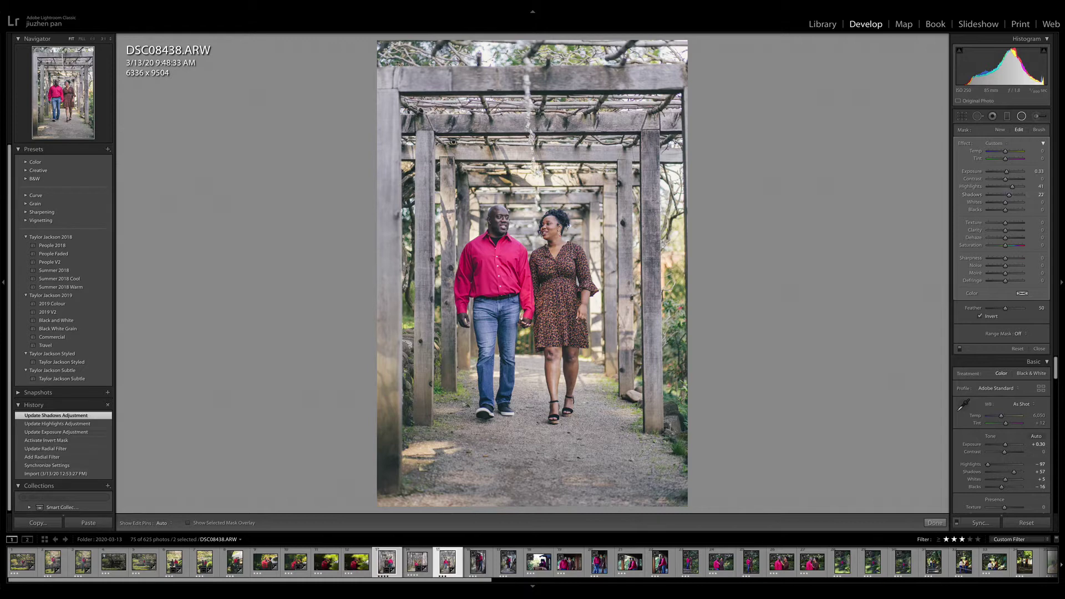
- Crop DSC08438 to 6336 x 8953 and rate it four stars
key(r)
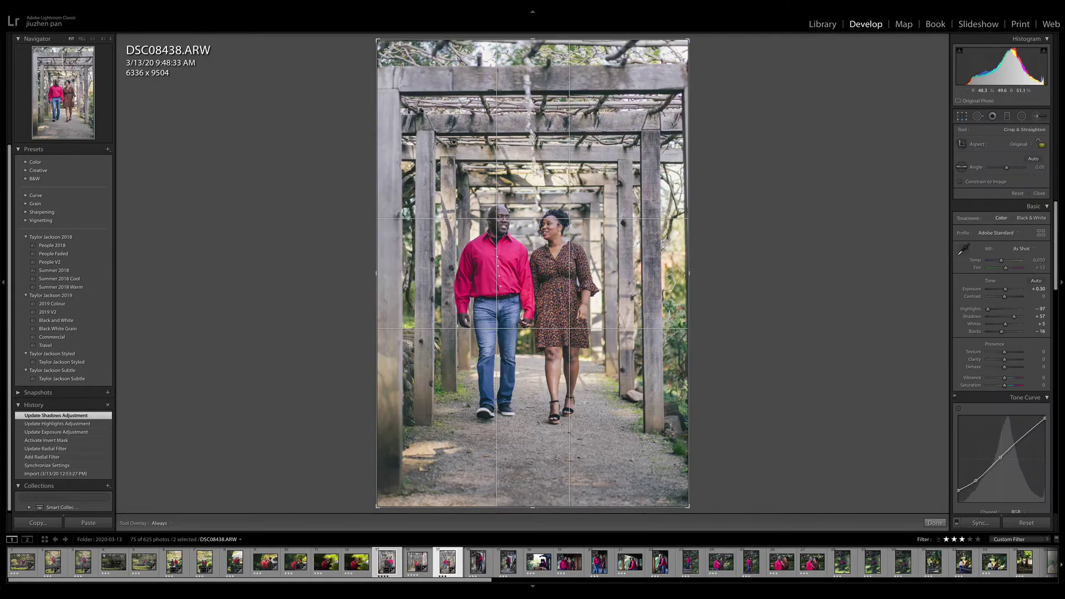
key(r)
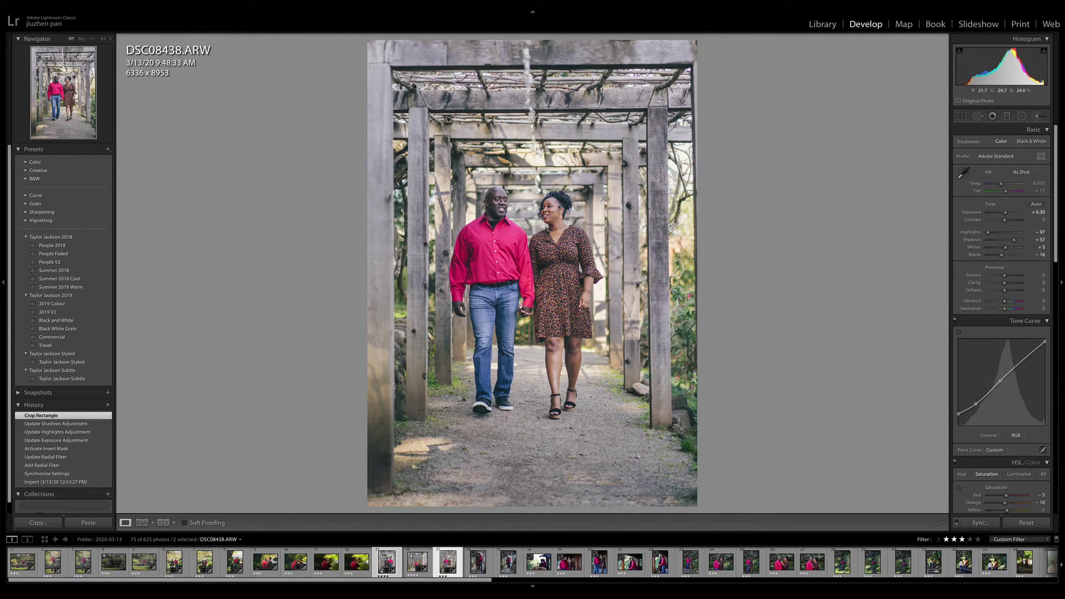
key(4)
key(Right)
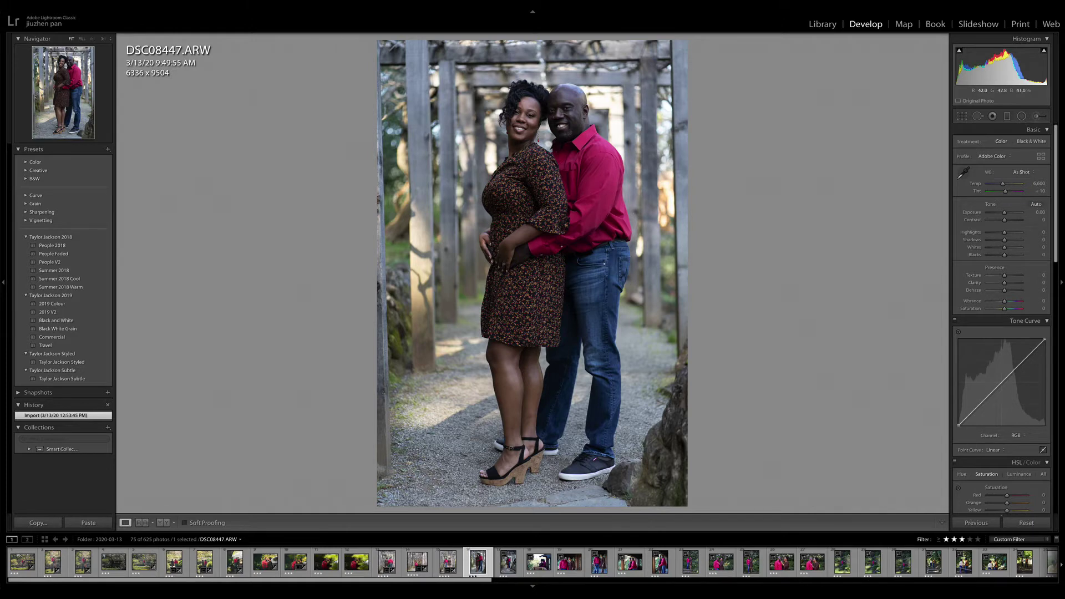
- Apply the Summer 2018 Warm preset to DSC08447, and set exposure +0.95, highlights -88, shadows +44 and blacks -22
click(83, 287)
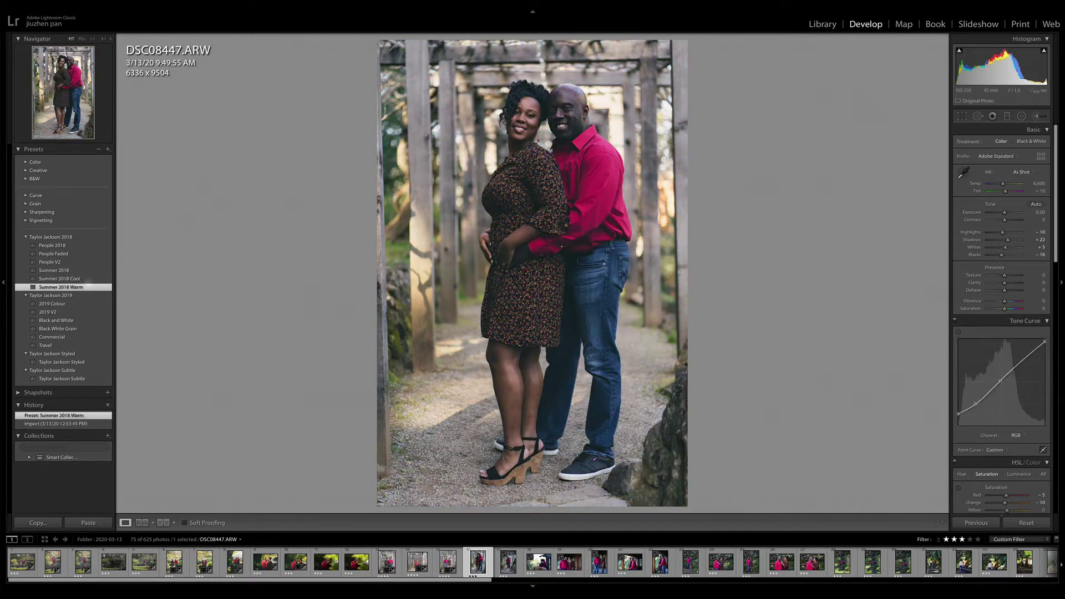
drag(1004, 213, 1006, 212)
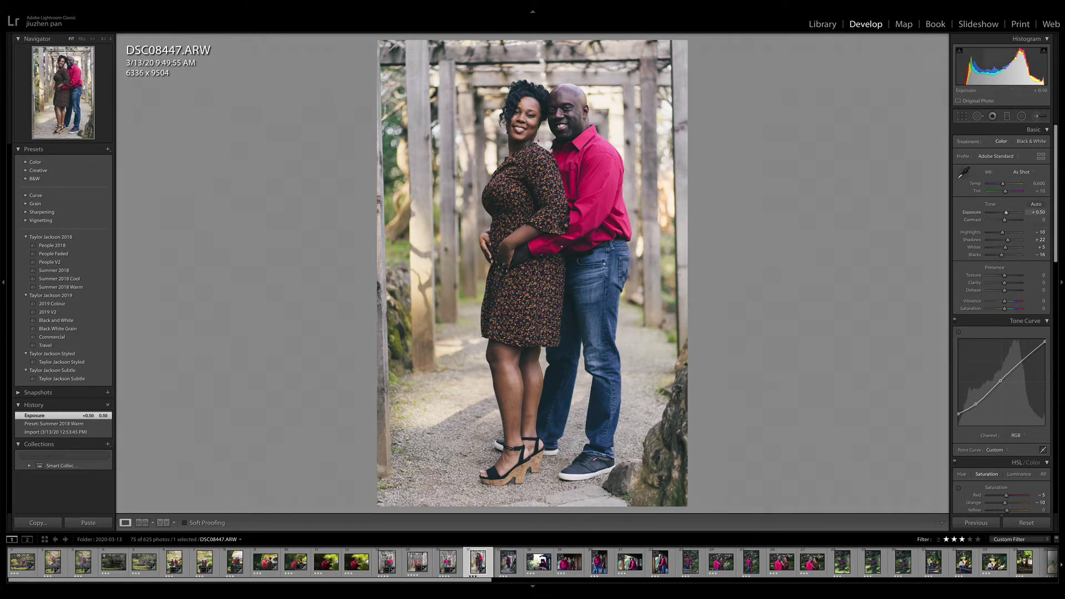
drag(1006, 212, 1008, 212)
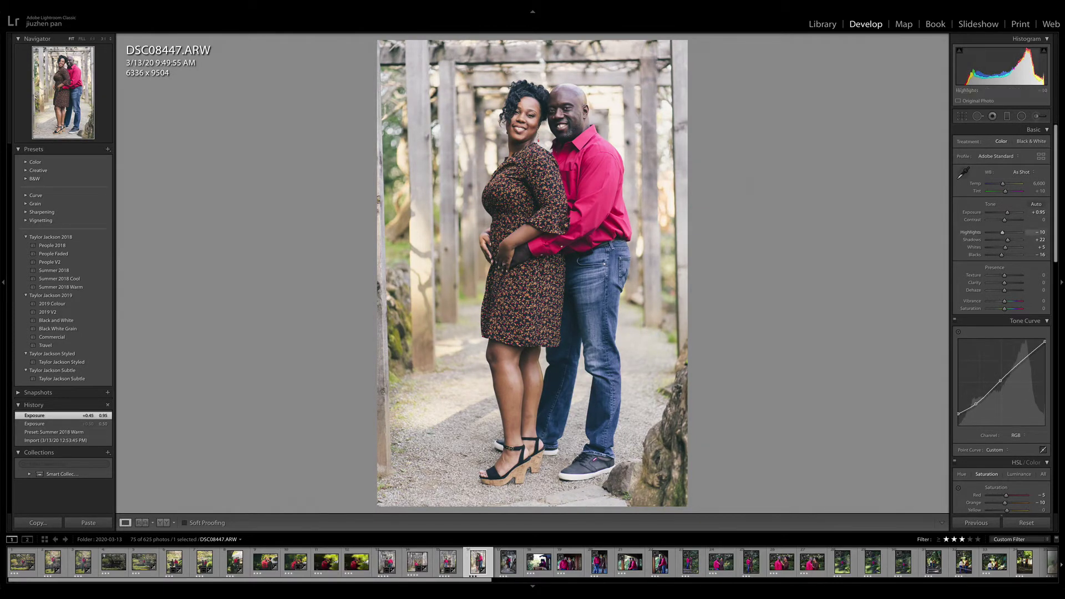
drag(1002, 232, 1000, 255)
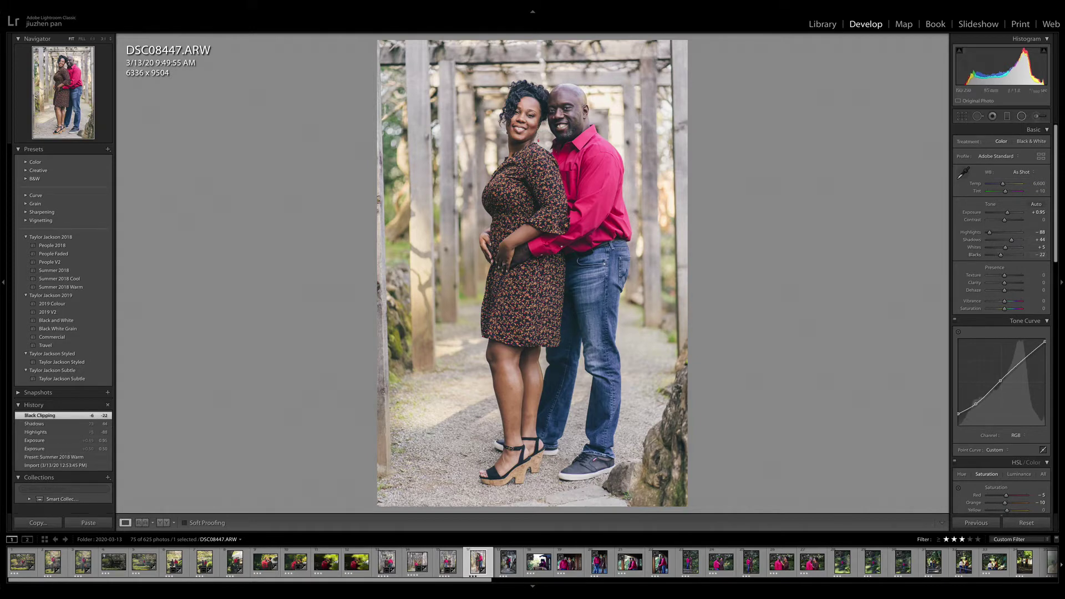
- Add an inverted radial filter over the couple's faces and upper bodies with highlights 55 and shadows 39
click(1021, 116)
mouse_move(554, 130)
mouse_down()
mouse_move(588, 227)
mouse_move(611, 229)
mouse_up()
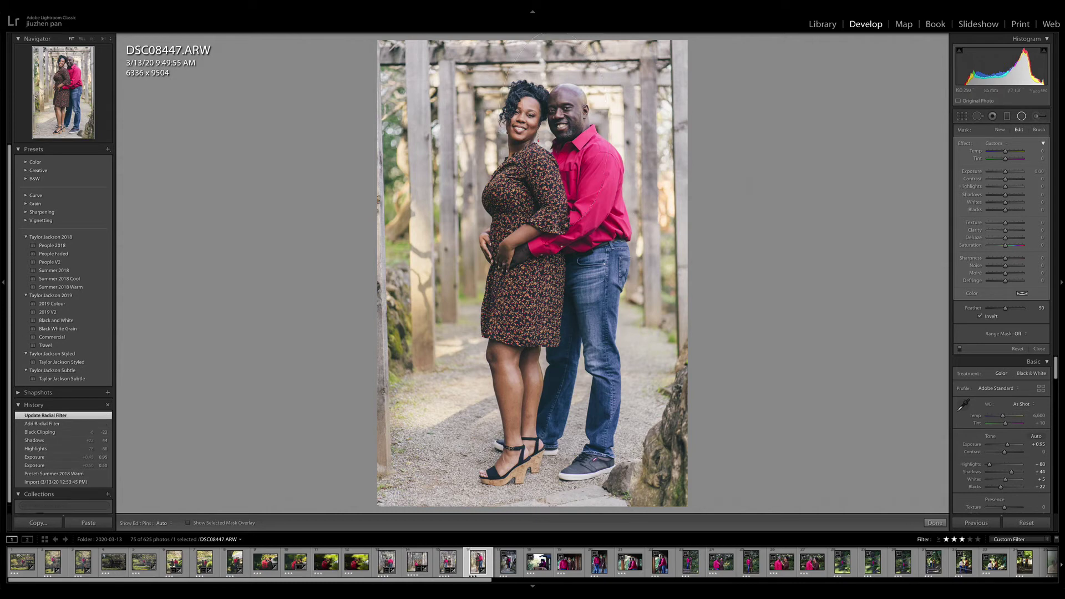
click(981, 316)
drag(1005, 195, 1010, 196)
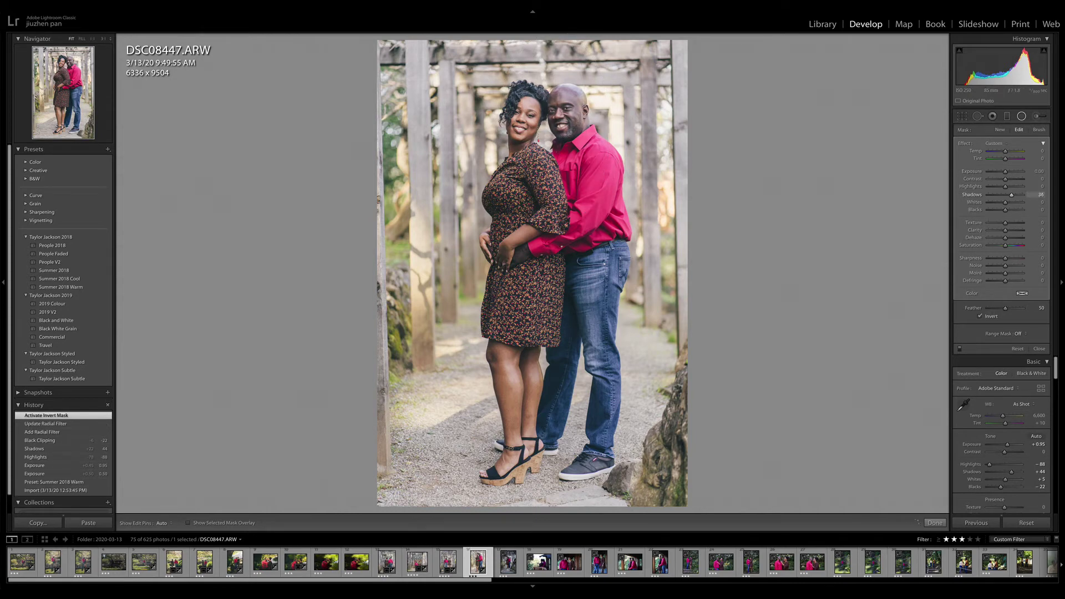
drag(1006, 187, 1014, 187)
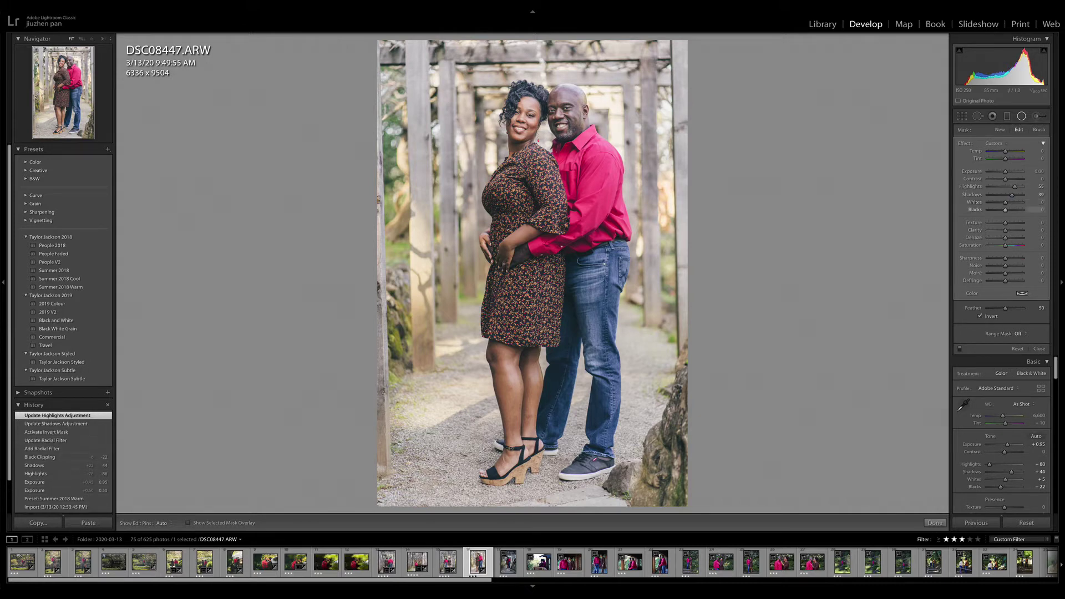
- Rate DSC08447 four stars and open DSC08451
key(Right)
key(Left)
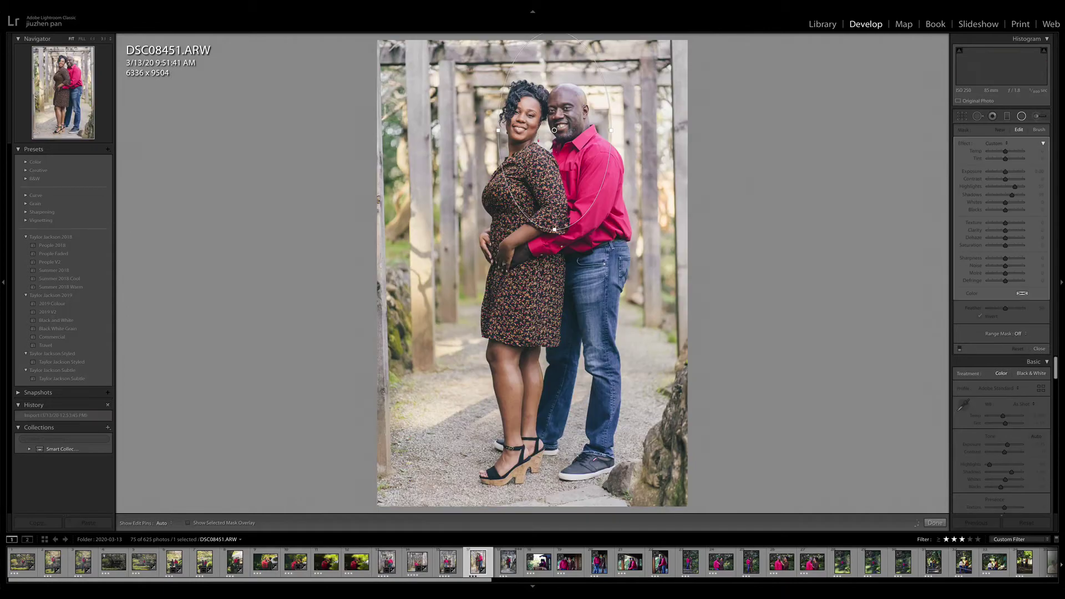
key(4)
key(Right)
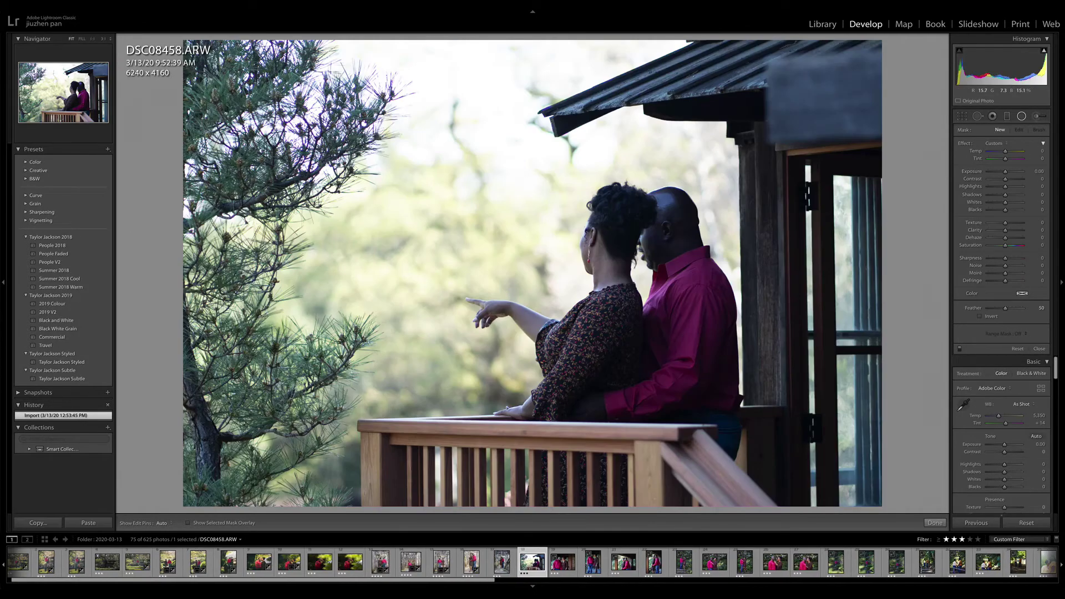
key(Left)
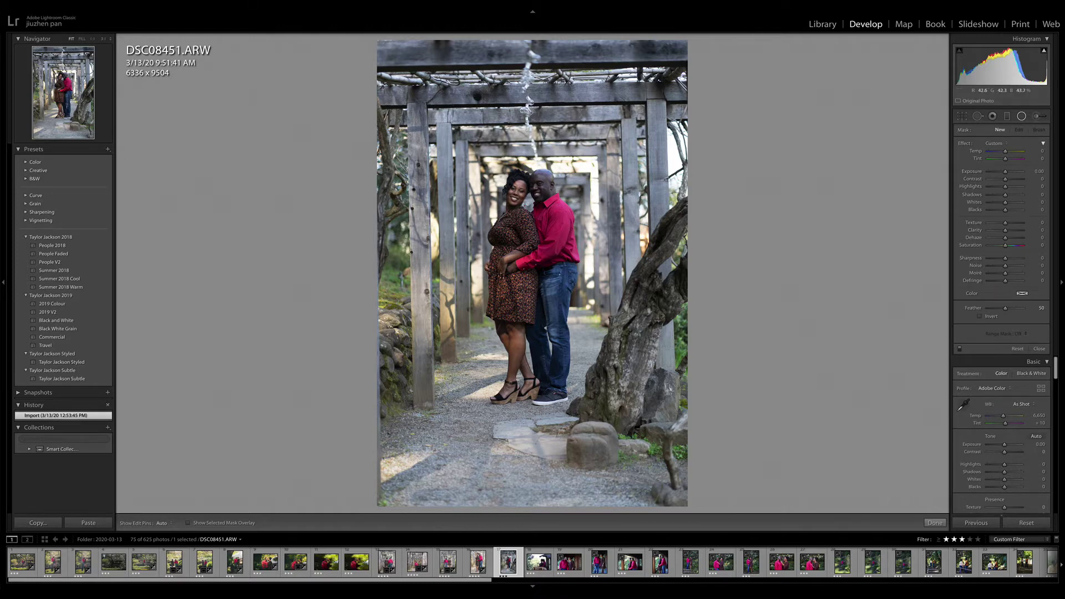
- Straighten DSC08451 along the pergola's crossbeam to a crop angle of 0.61
key(r)
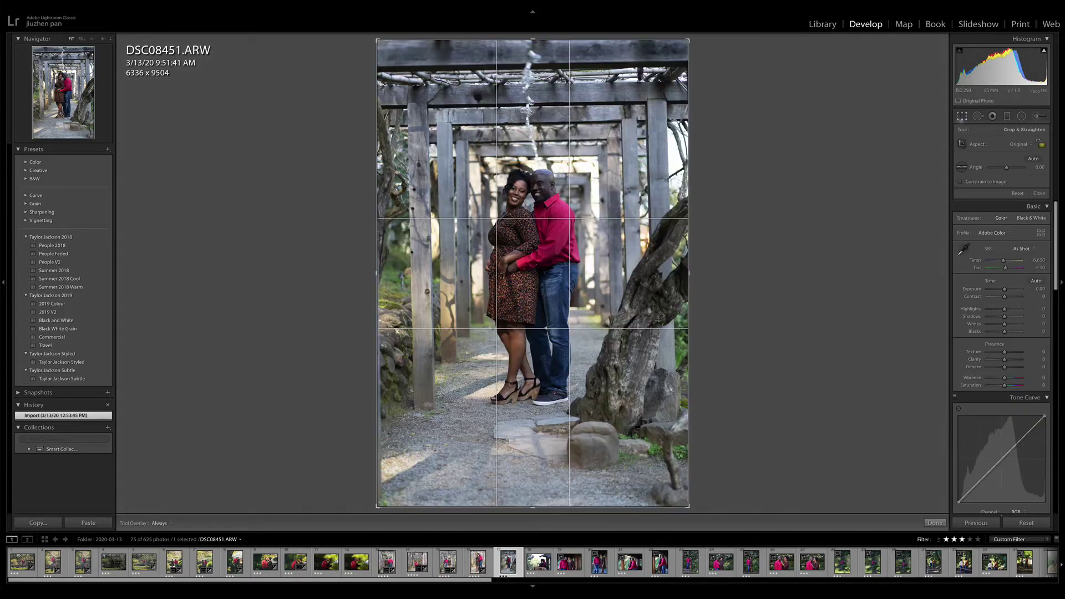
click(962, 167)
drag(428, 124, 705, 121)
key(r)
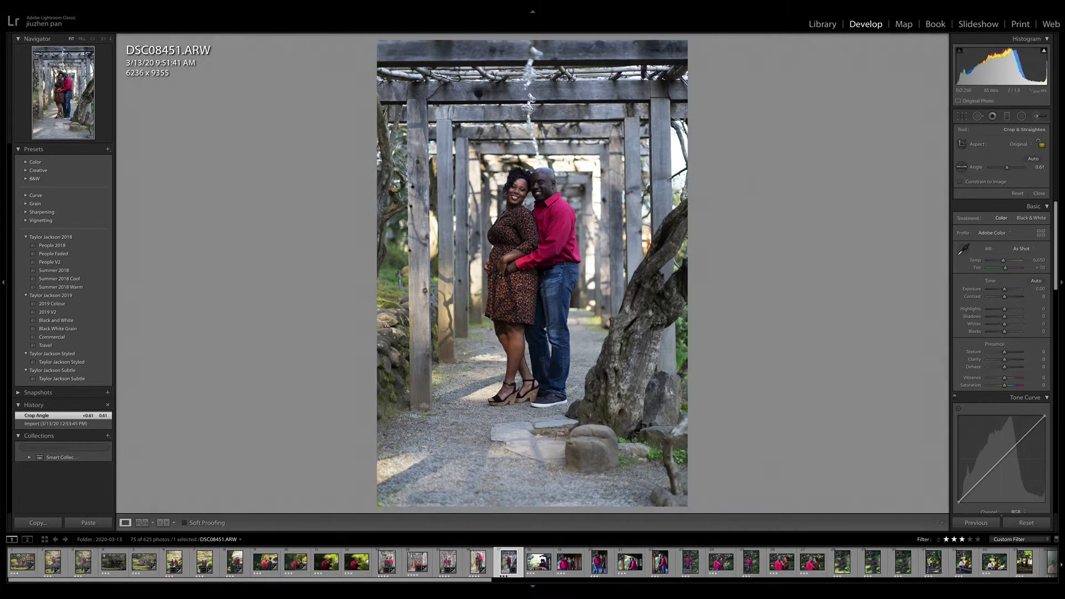
- Apply DSC08447's develop settings to DSC08451
click(988, 524)
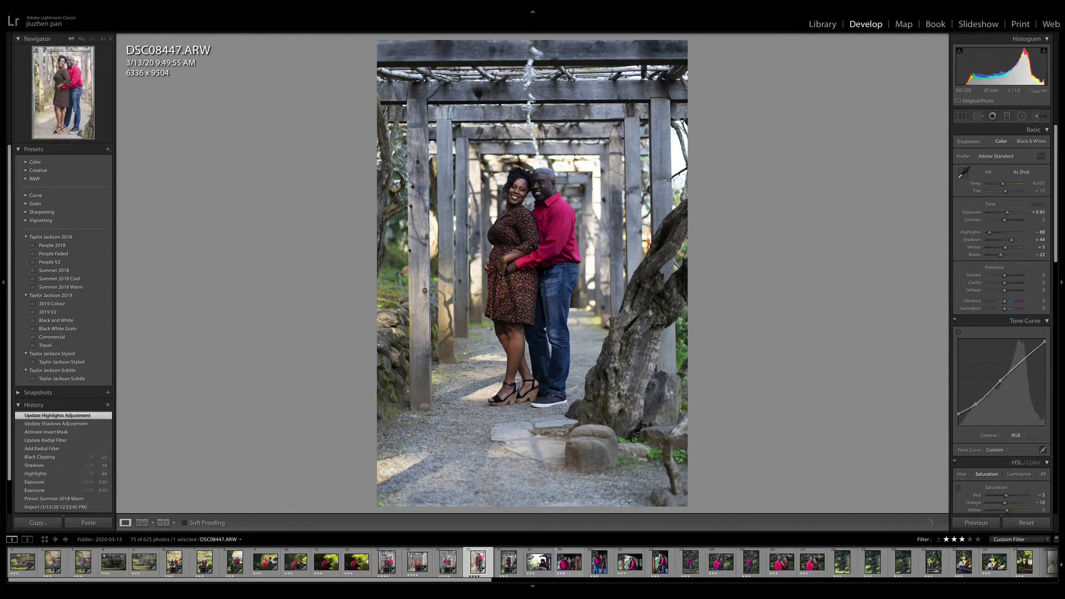
click(508, 562)
click(972, 522)
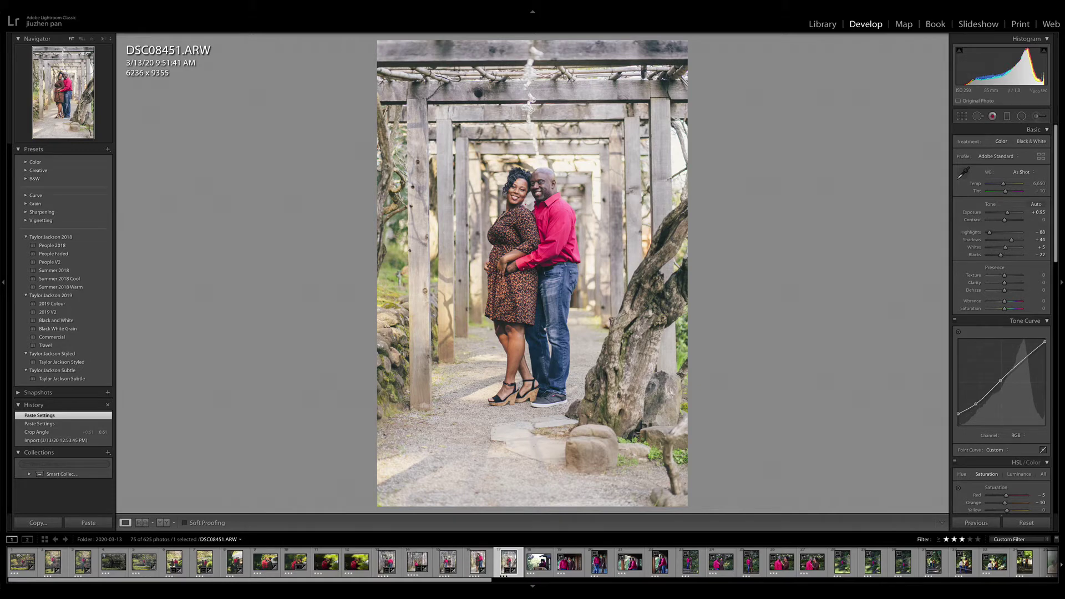
- Add a graduated filter rising over the foreground path in DSC08451, with exposure -0.30 and reduced highlights, shadows and blacks
click(1007, 116)
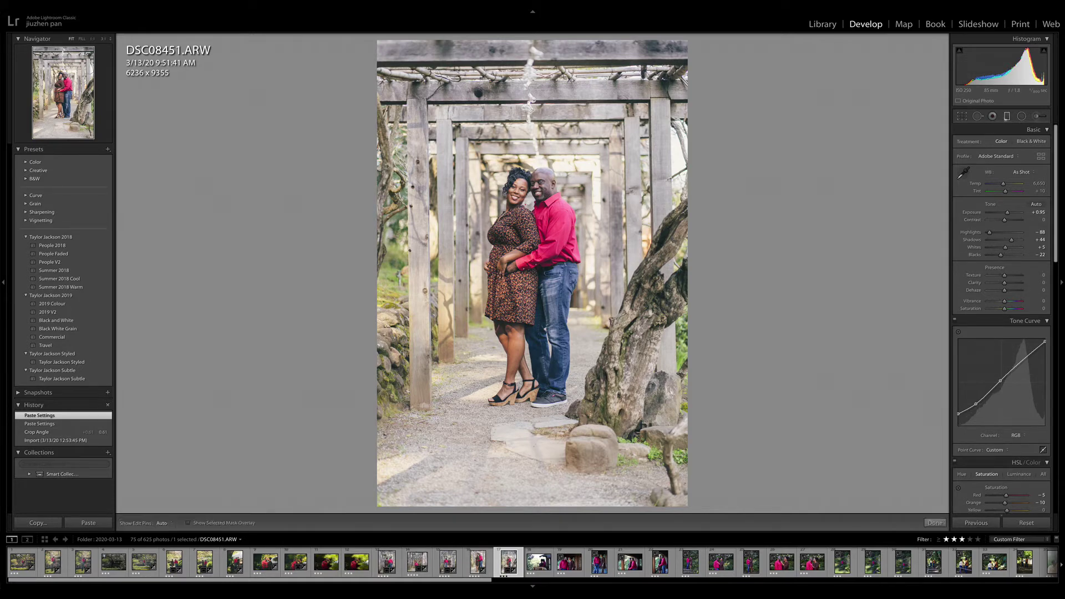
drag(520, 439, 521, 350)
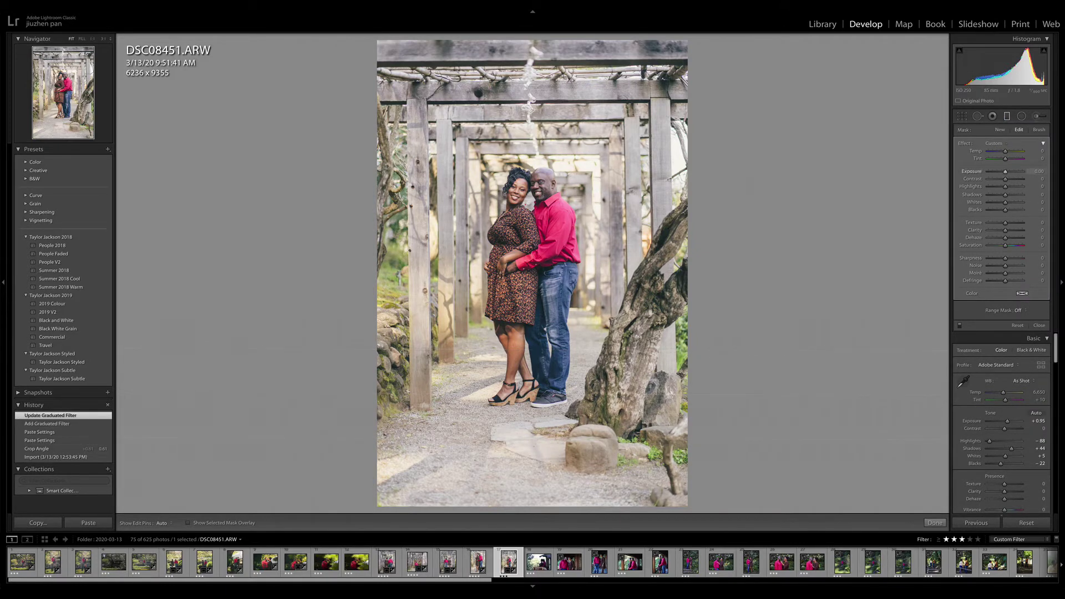
drag(1006, 172, 1004, 171)
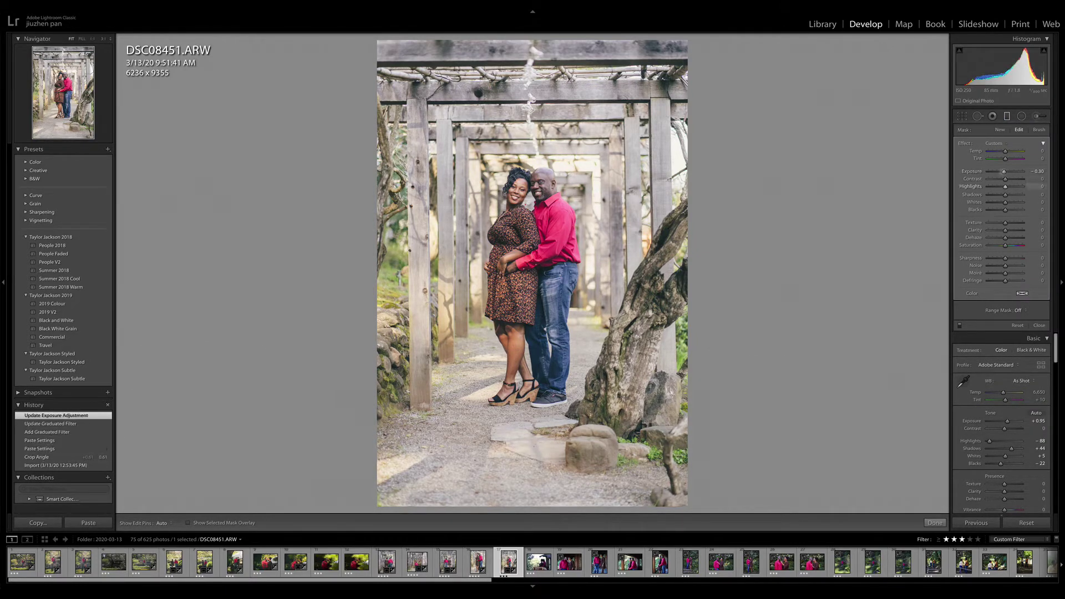
click(998, 187)
click(998, 195)
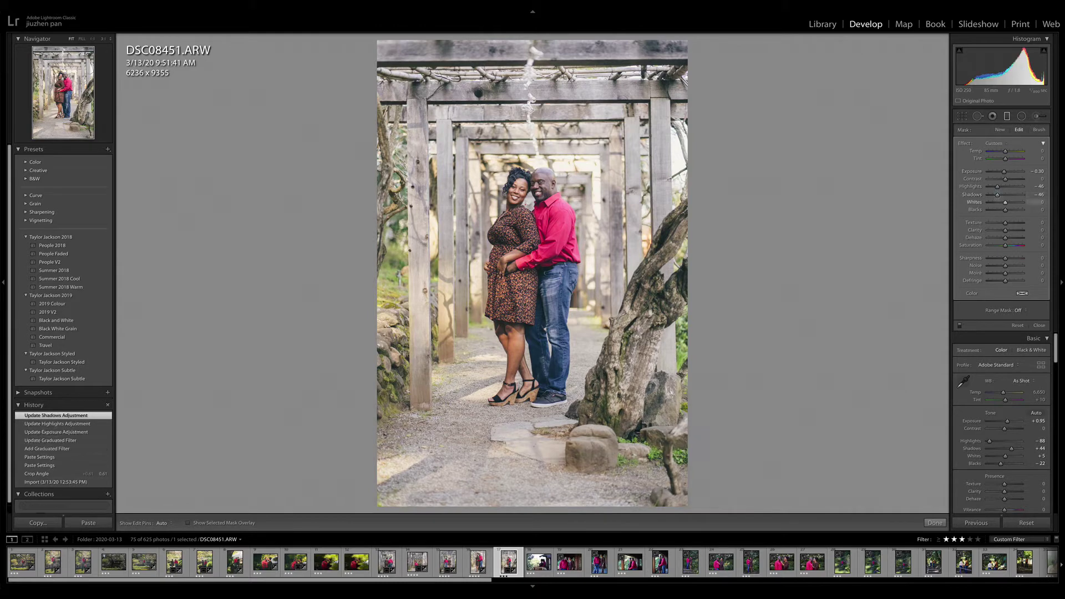
drag(1005, 209, 994, 210)
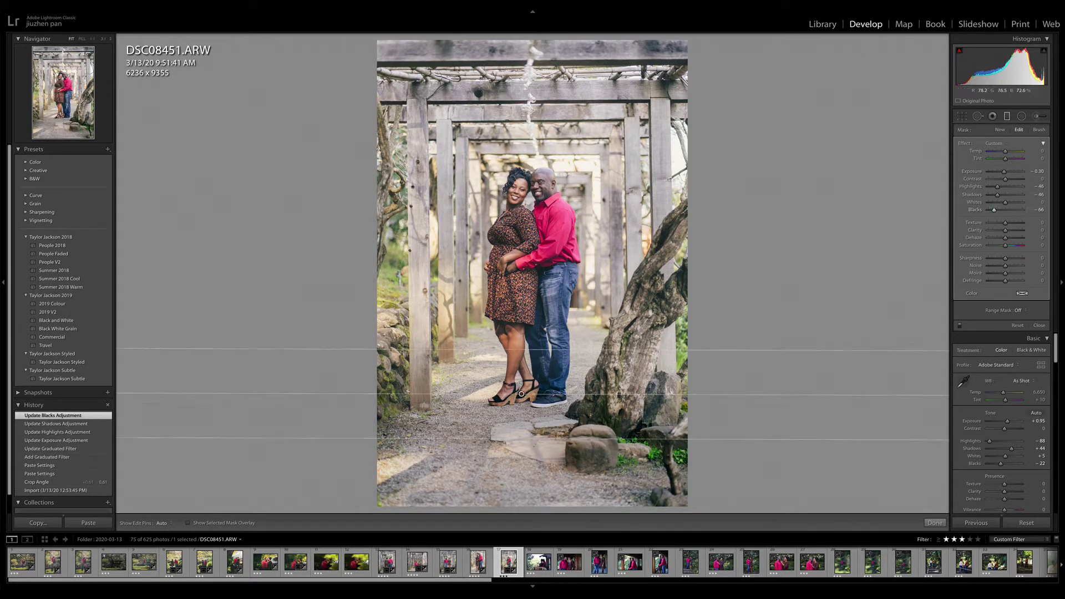
- Reposition the existing radial filter over the couple's faces and upper bodies, and rate DSC08451 four stars
click(1000, 130)
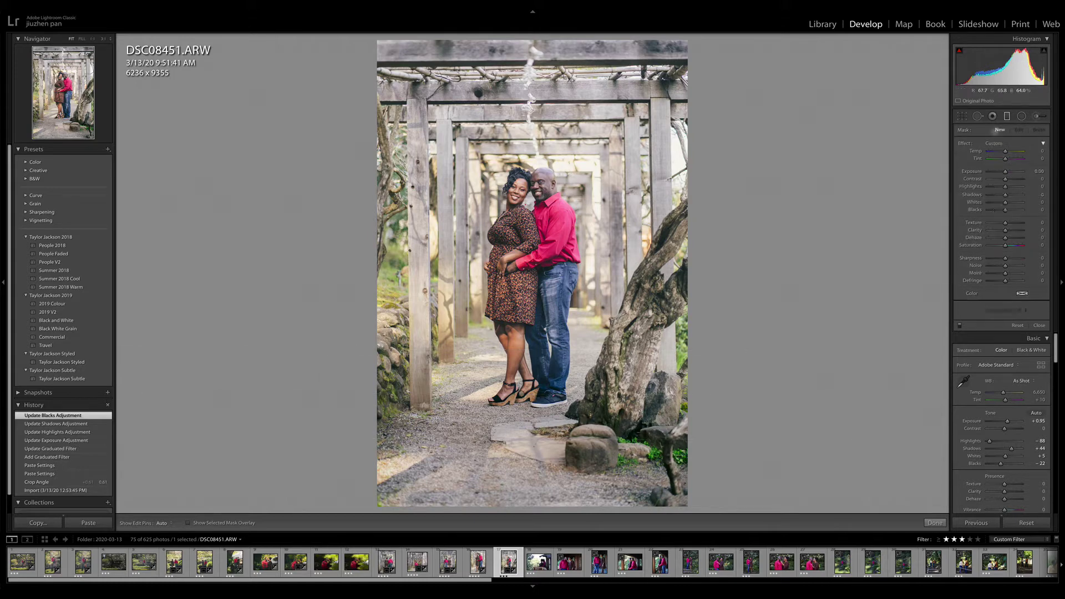
click(1022, 116)
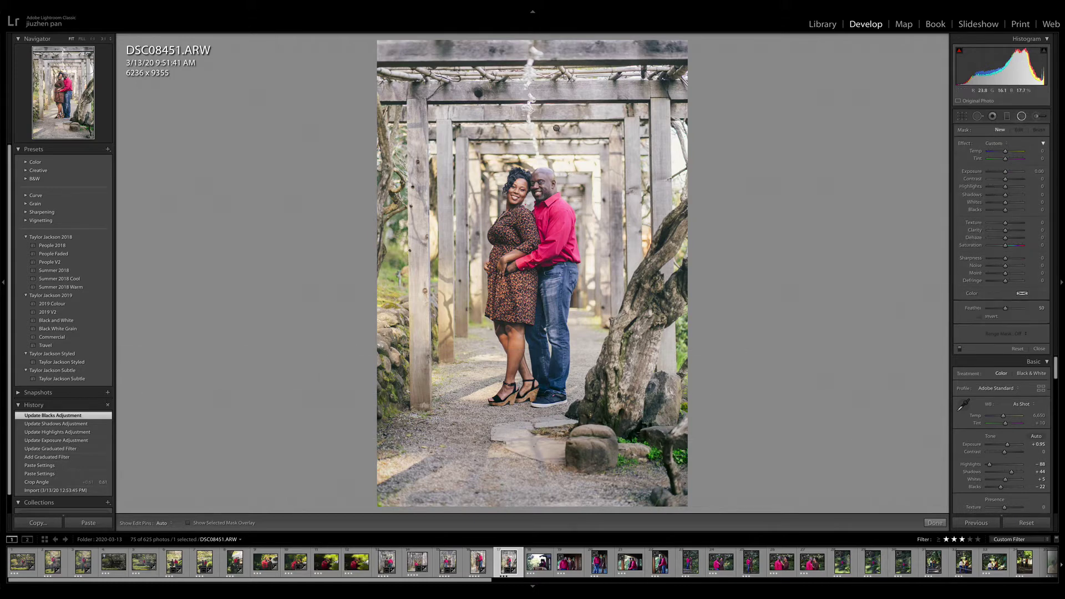
drag(557, 128, 536, 207)
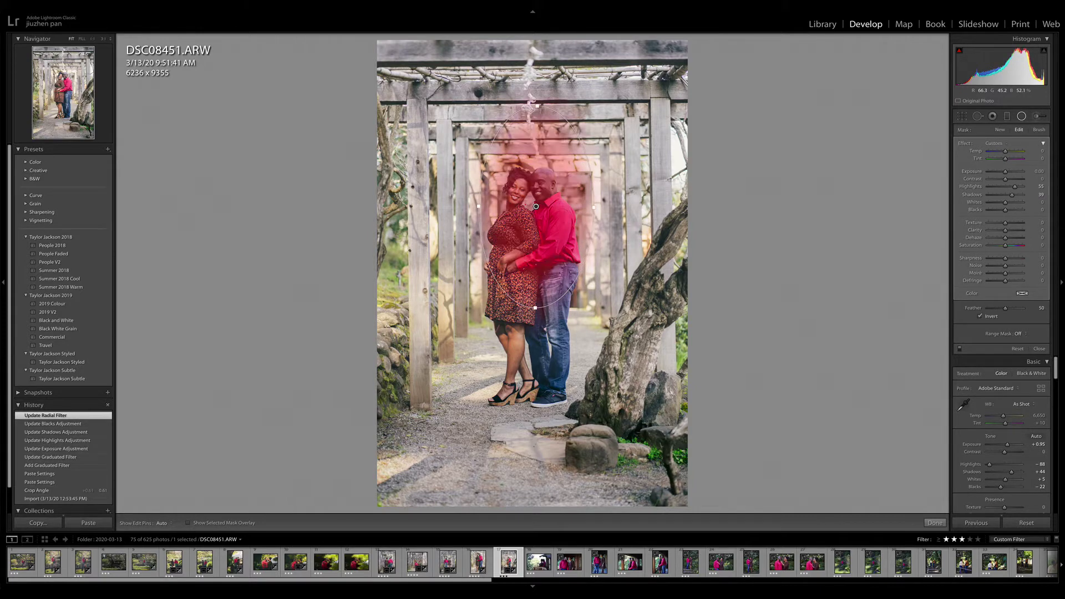
key(4)
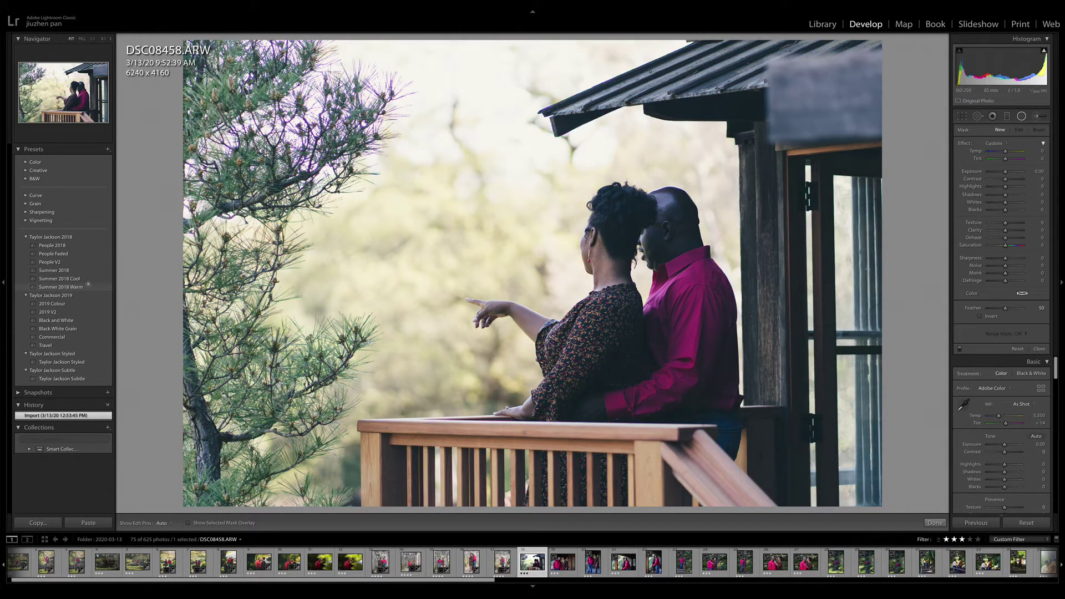
- Apply the Summer 2018 Warm preset to DSC08458 and set temperature 6,034, highlights -100 and shadows +36
click(61, 287)
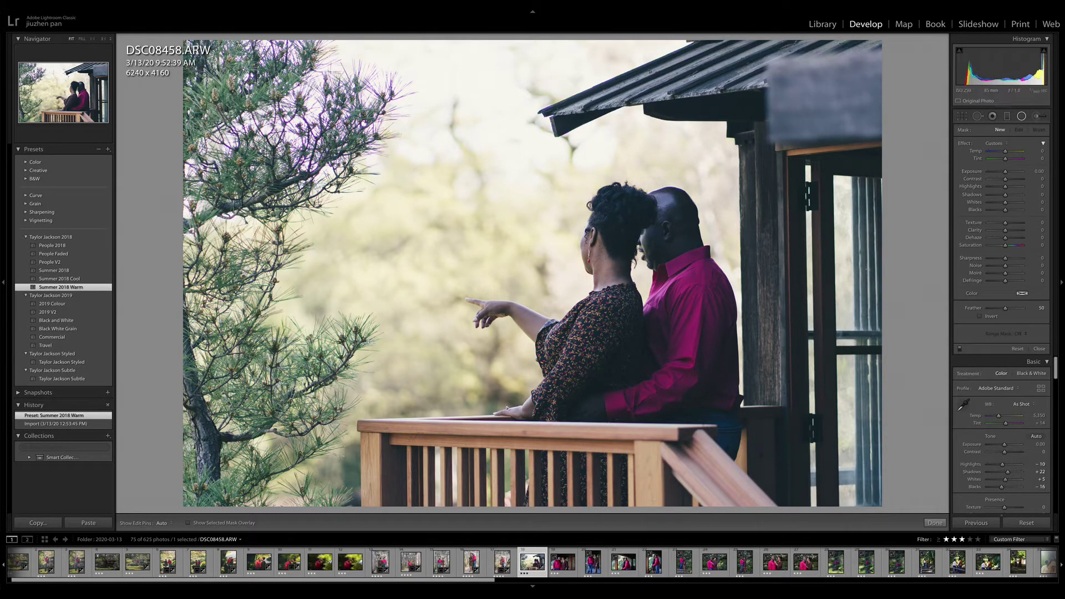
click(1021, 116)
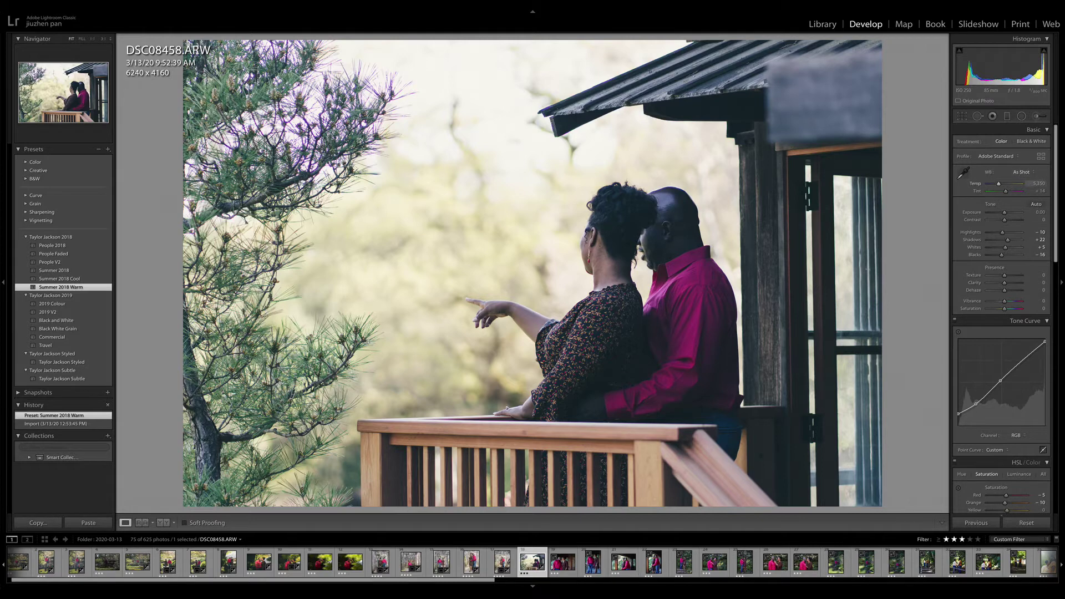
drag(999, 184, 1000, 183)
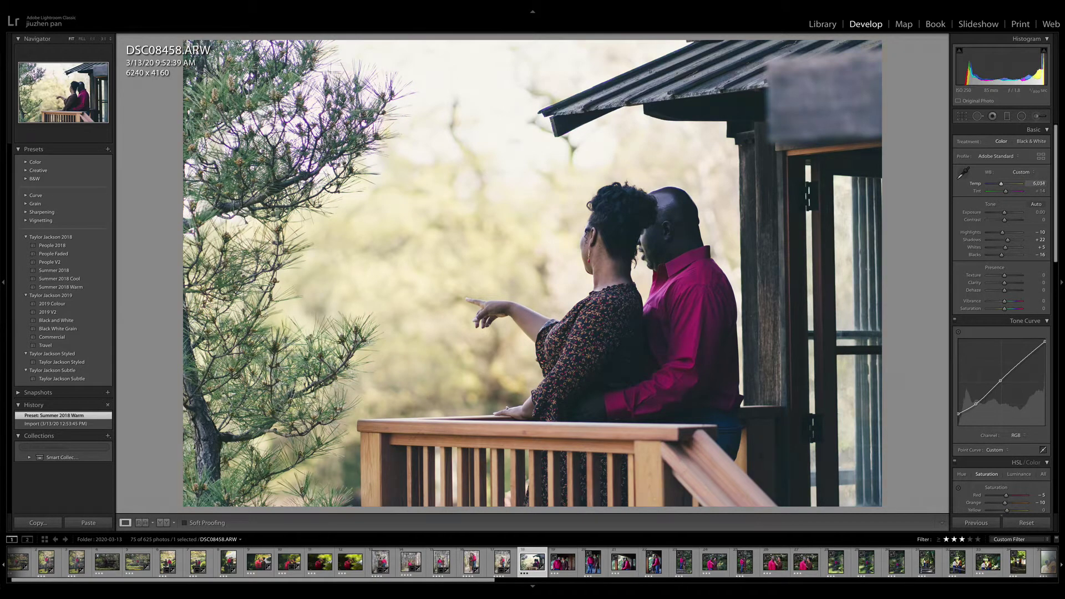
mouse_move(1003, 232)
mouse_down()
mouse_move(989, 232)
mouse_move(1022, 232)
mouse_up()
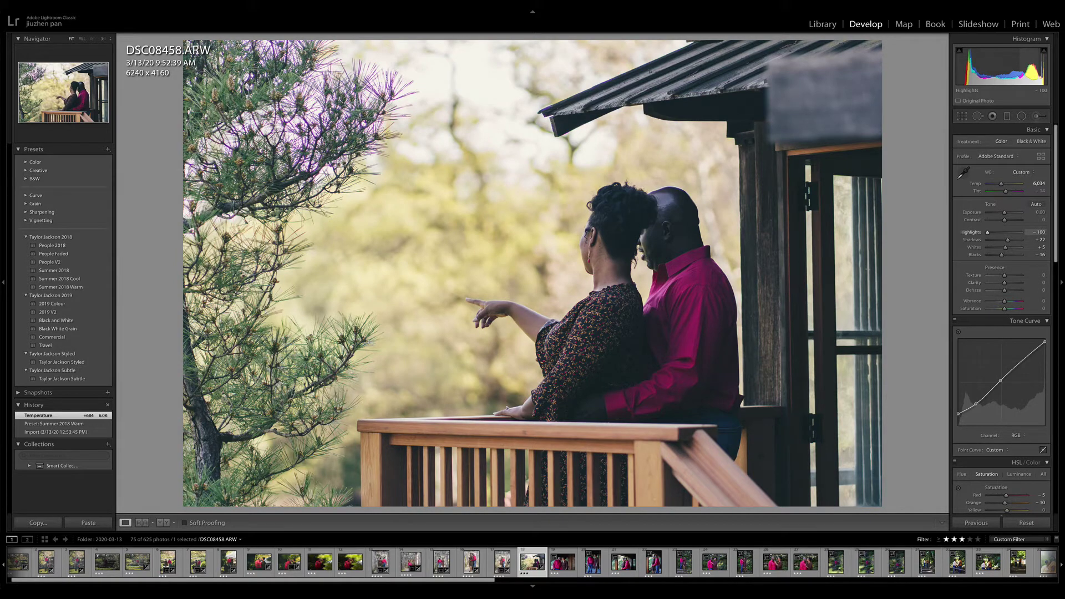
drag(1040, 240, 1010, 240)
- Add an inverted radial filter around the couple on the balcony with temperature 22, exposure 0.21, highlights 27 and shadows 35
key(shift+m)
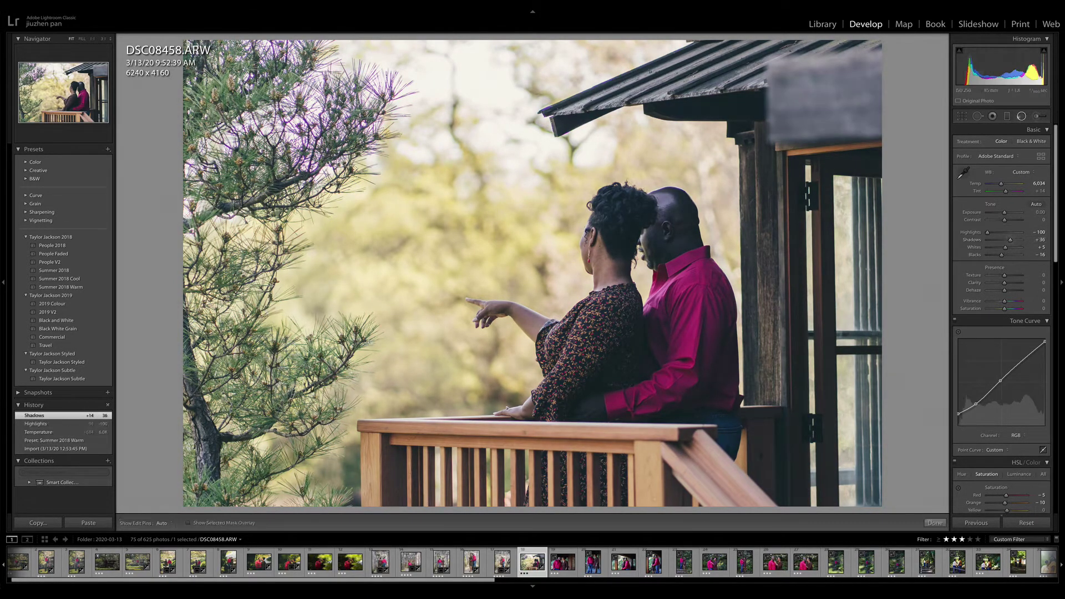
drag(670, 265, 764, 470)
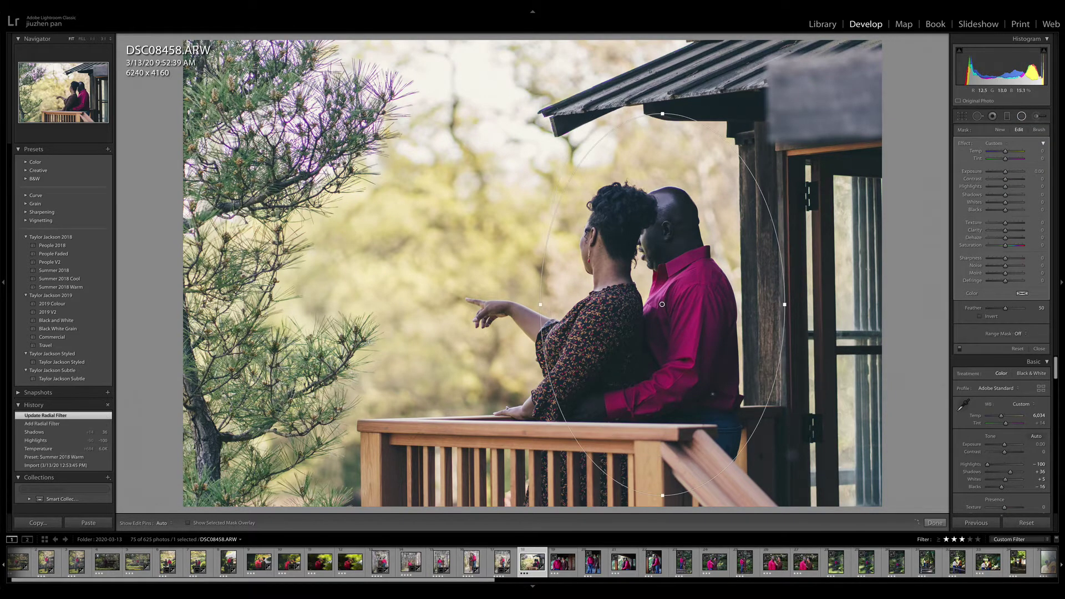
click(990, 317)
drag(1006, 195, 1011, 195)
mouse_move(763, 309)
mouse_down()
mouse_move(788, 310)
mouse_move(779, 309)
mouse_up()
drag(1005, 172, 1006, 171)
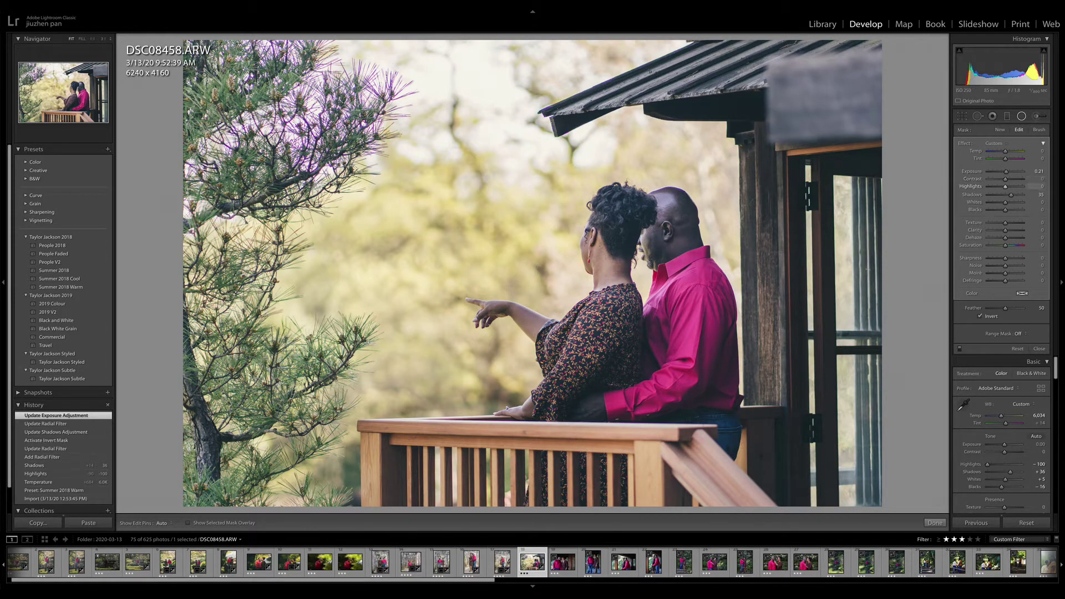
drag(1005, 187, 1013, 186)
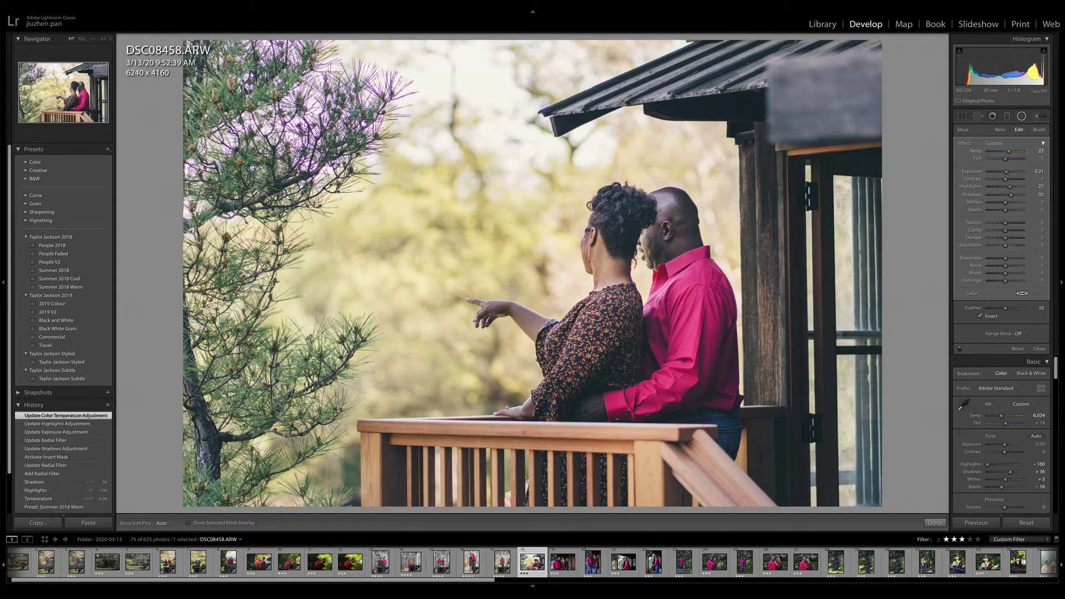
- Compare DSC08458 with and without its radial filter by toggling the effect
click(959, 348)
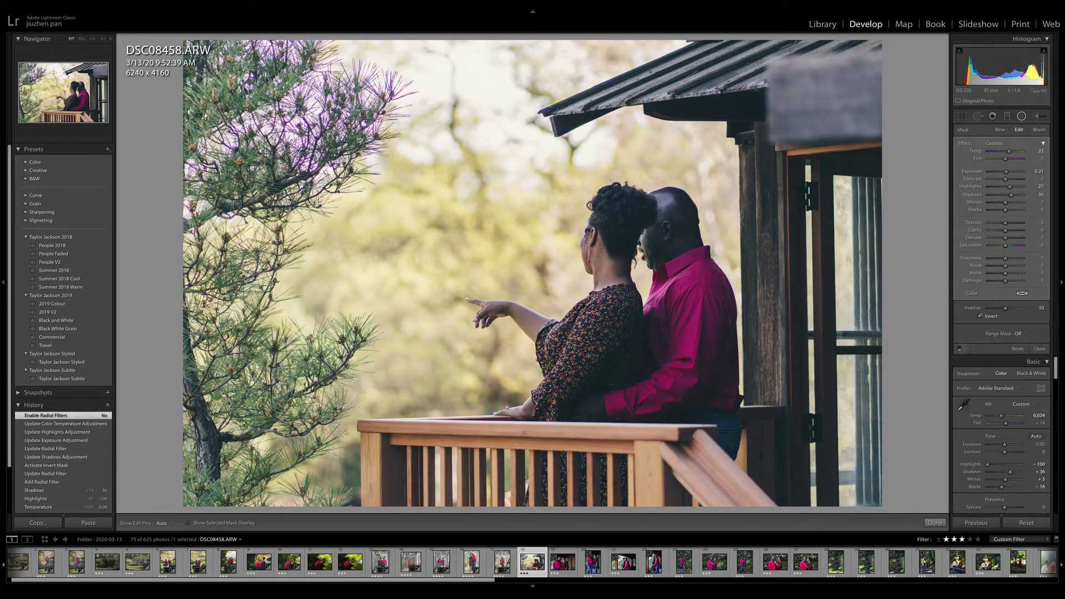
click(959, 349)
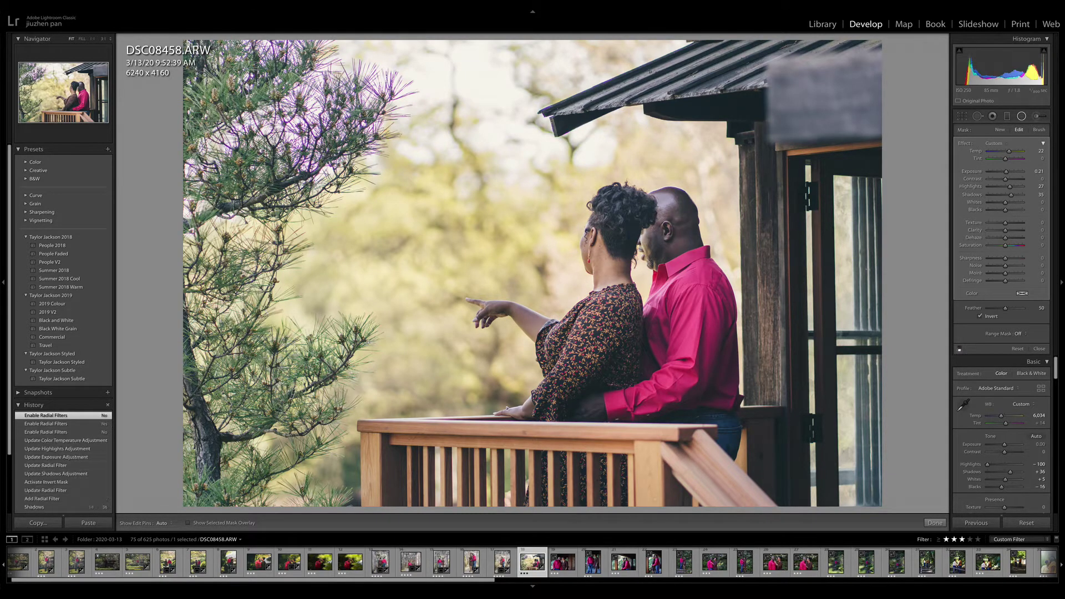
click(959, 348)
click(960, 348)
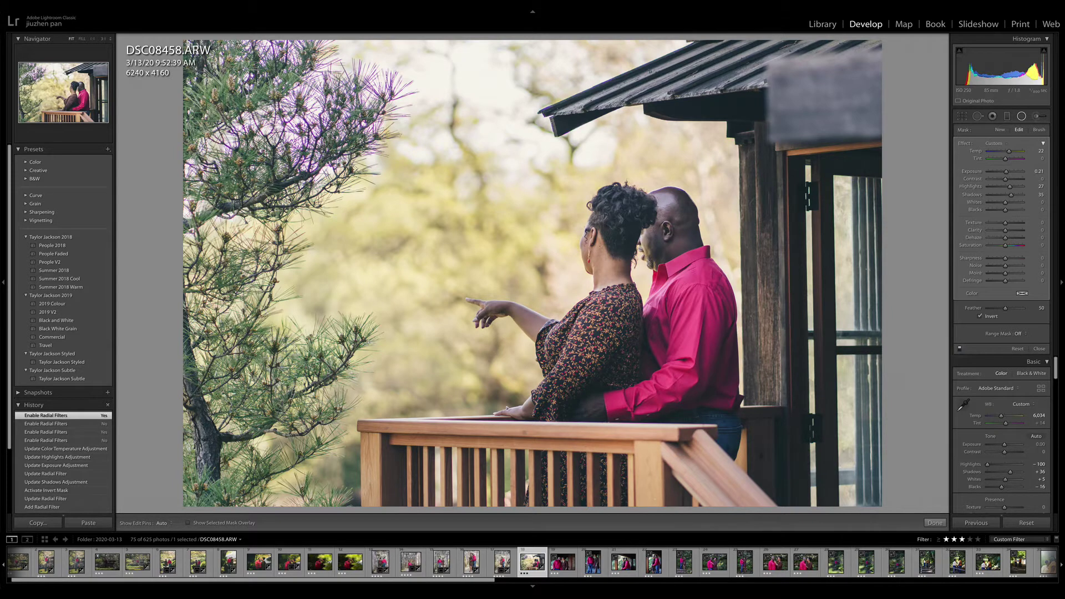
click(959, 348)
click(959, 349)
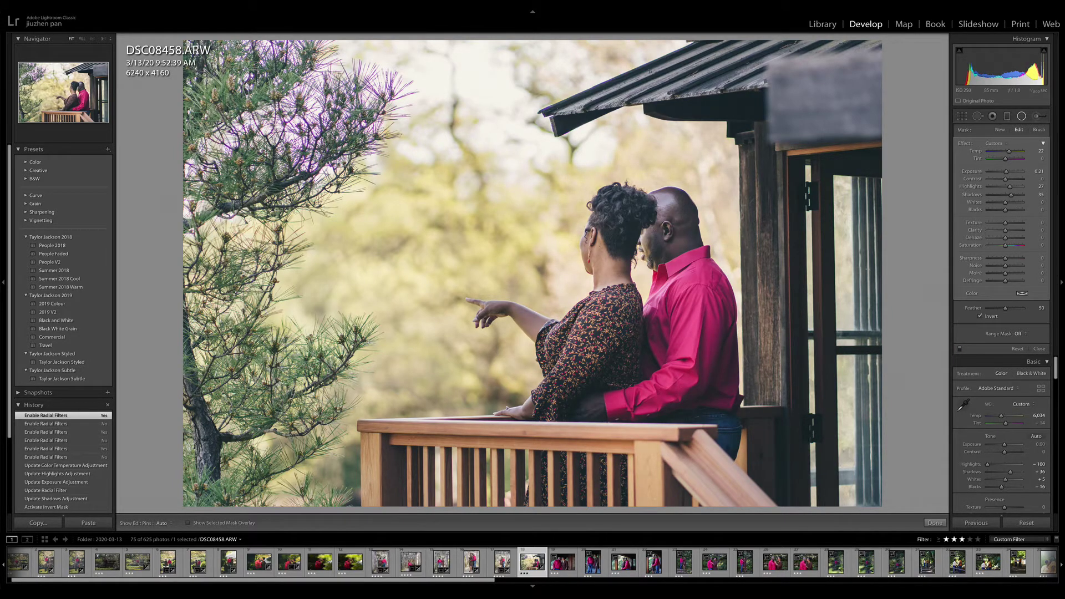
- Add a diagonal graduated filter from the photo's lower right across the balcony railing with exposure -0.49
key(m)
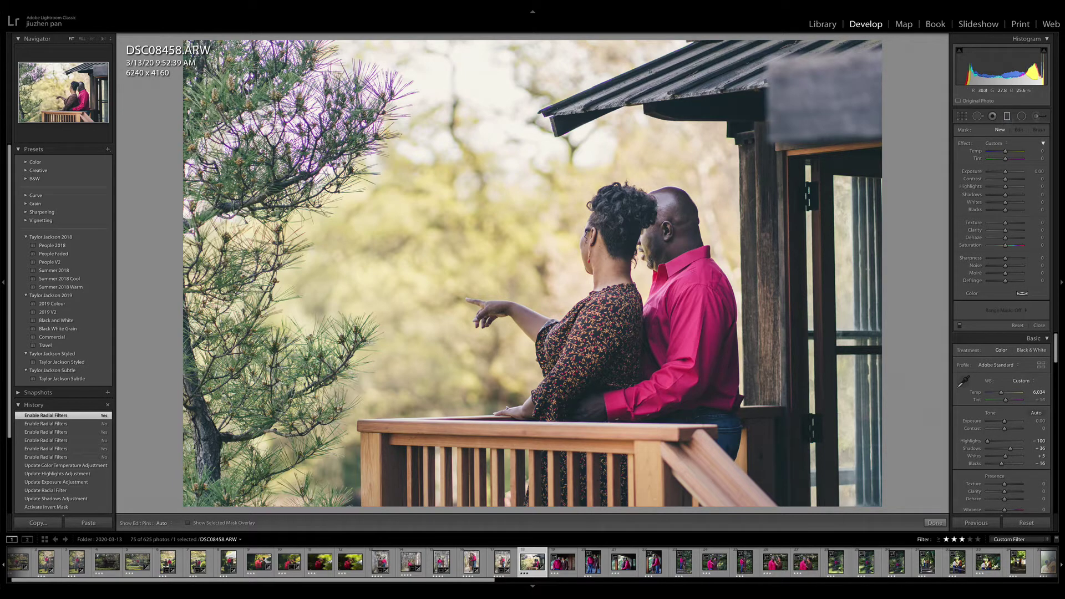
drag(777, 455, 681, 247)
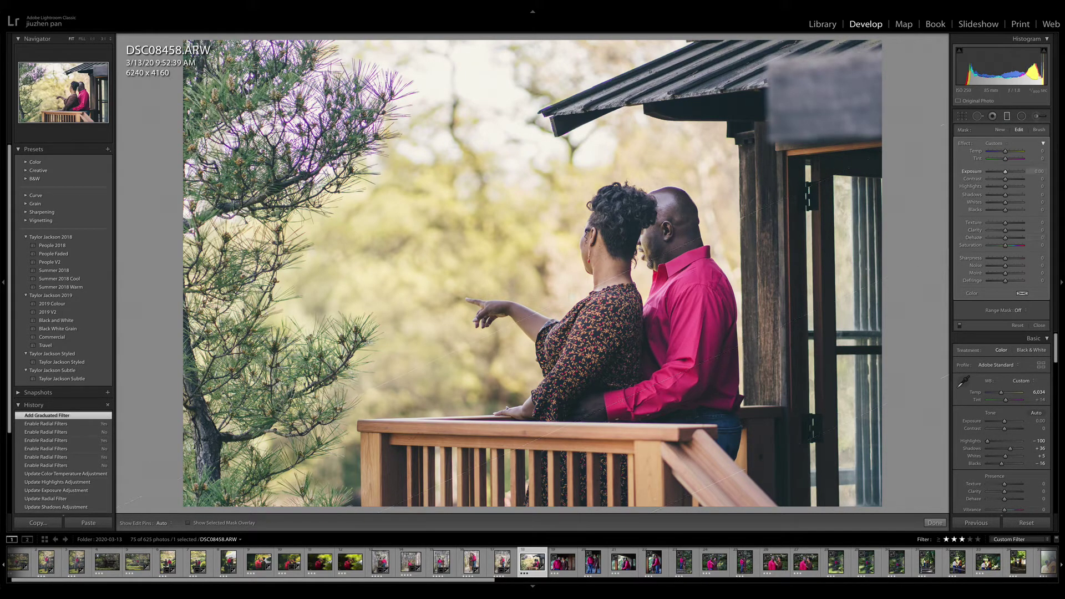
drag(1006, 172, 1003, 171)
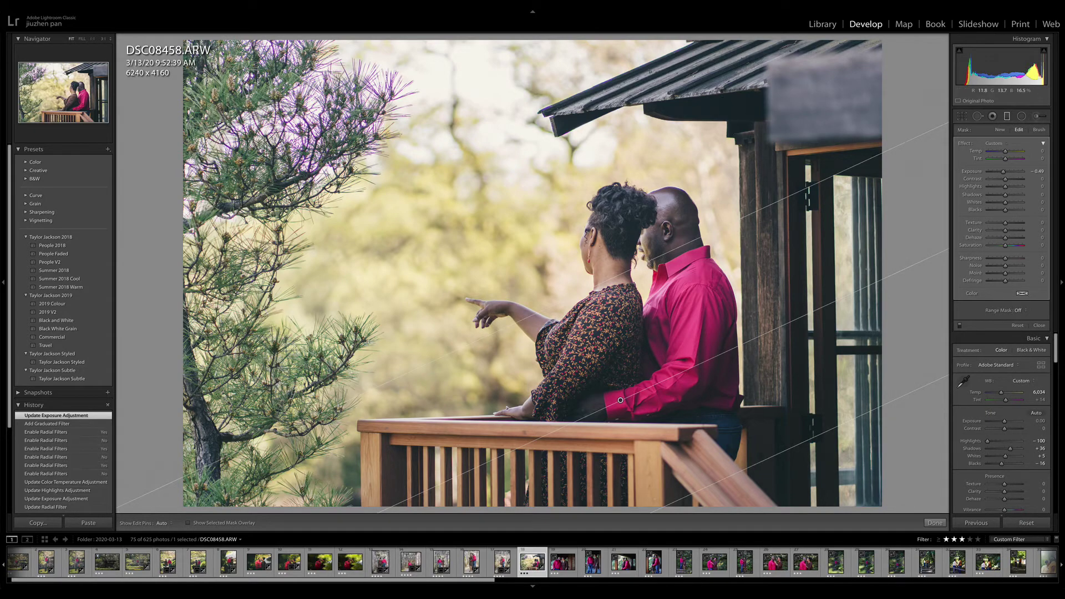
click(1007, 116)
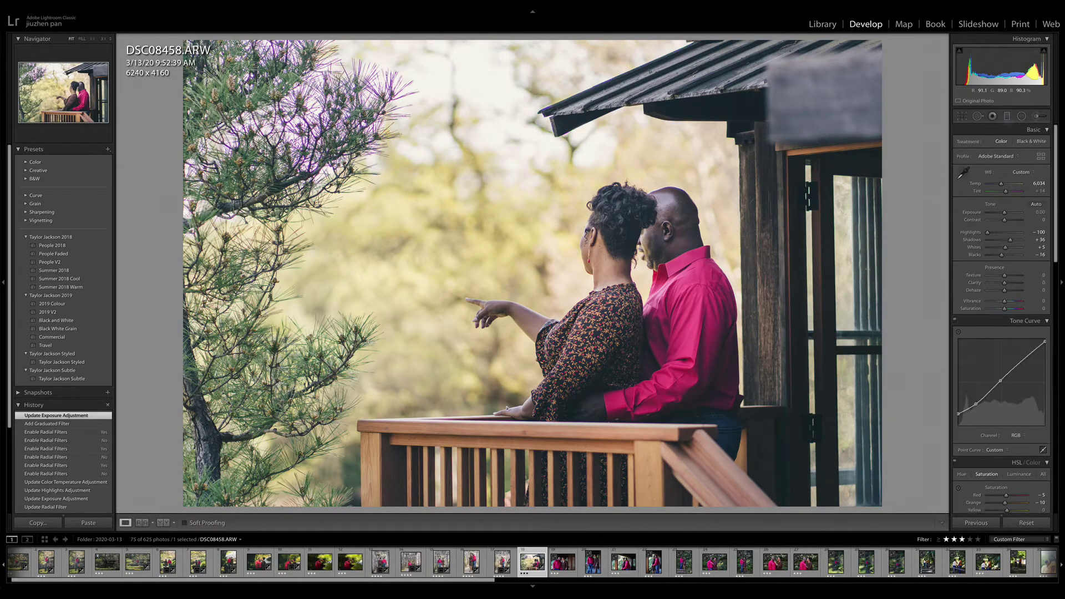
- Reduce the purple saturation to -100 to remove the colour fringing on the pine branches
click(320, 101)
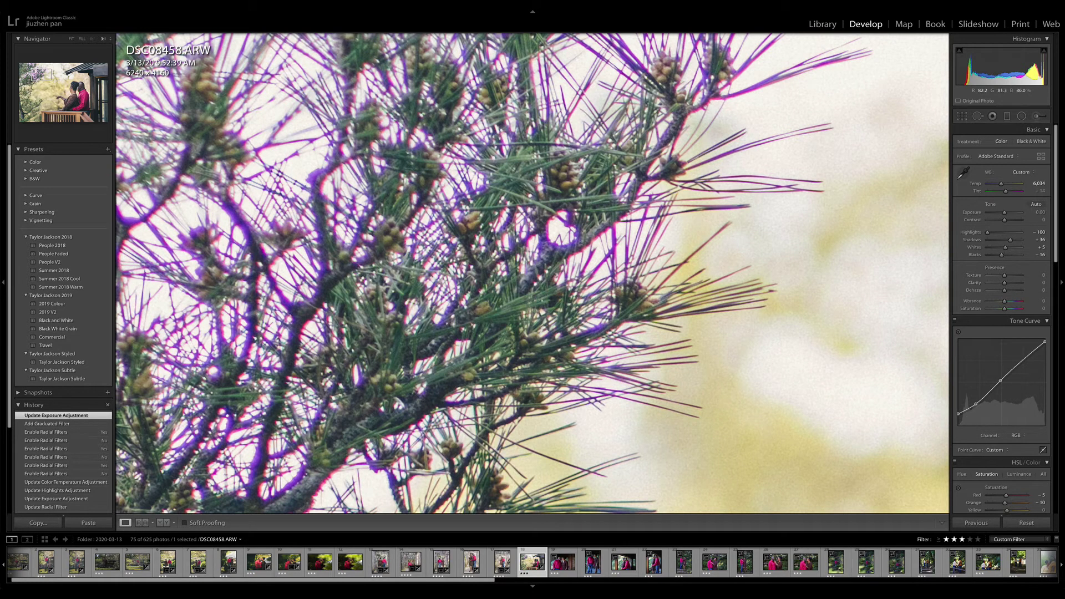
click(320, 102)
scroll(1033, 282, down, 15)
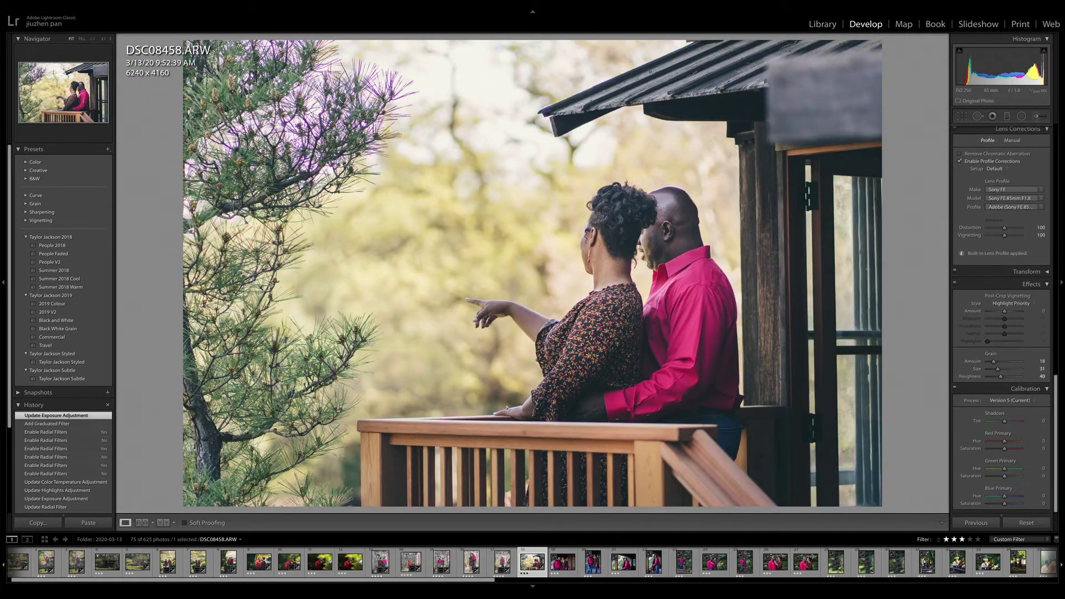
scroll(1005, 319, up, 5)
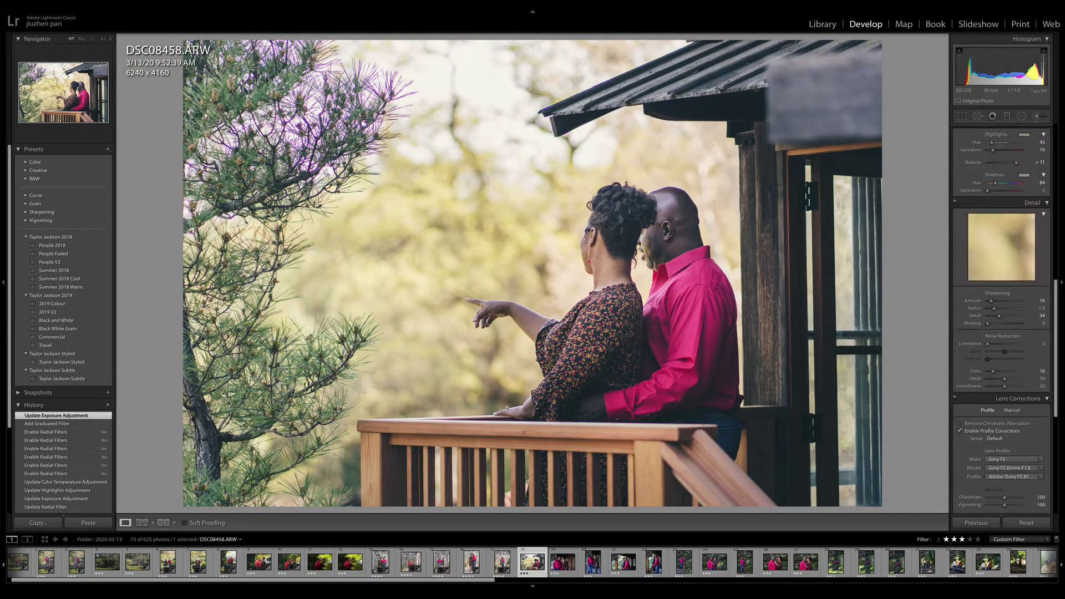
scroll(1001, 320, up, 5)
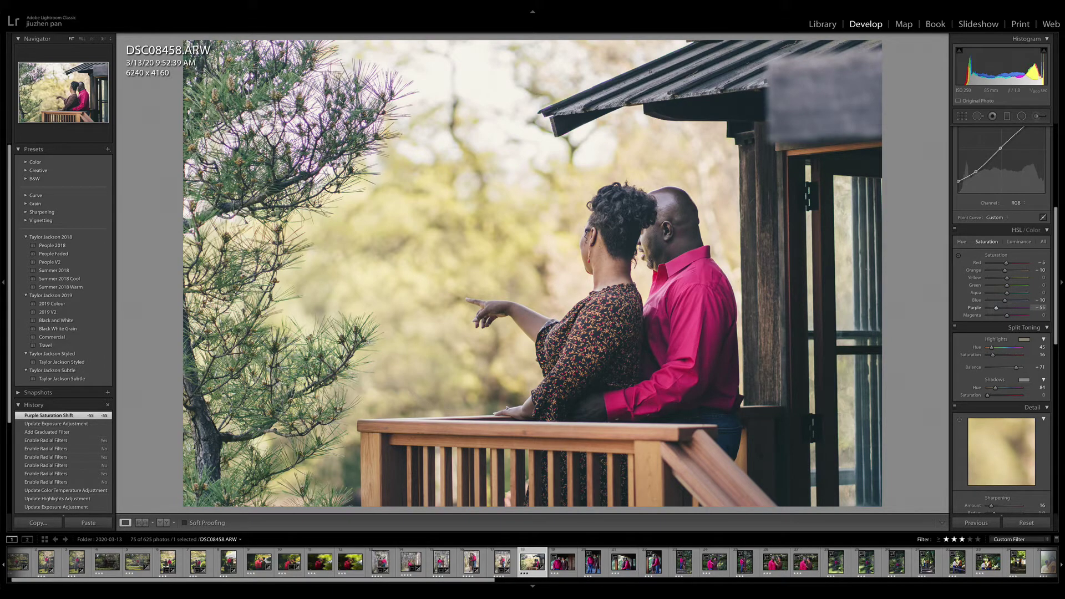
click(344, 145)
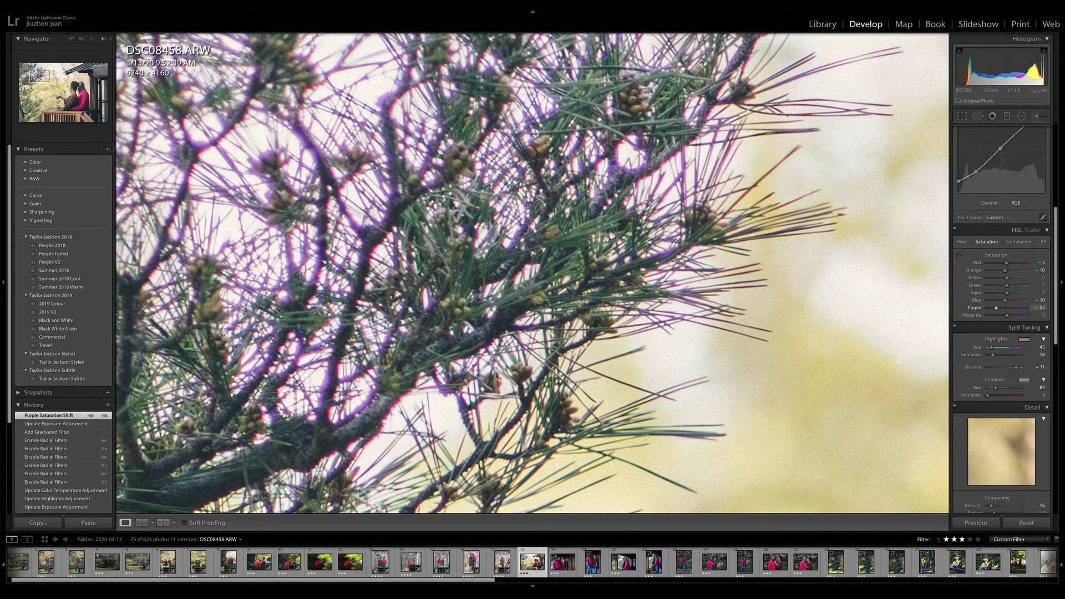
drag(997, 308, 990, 308)
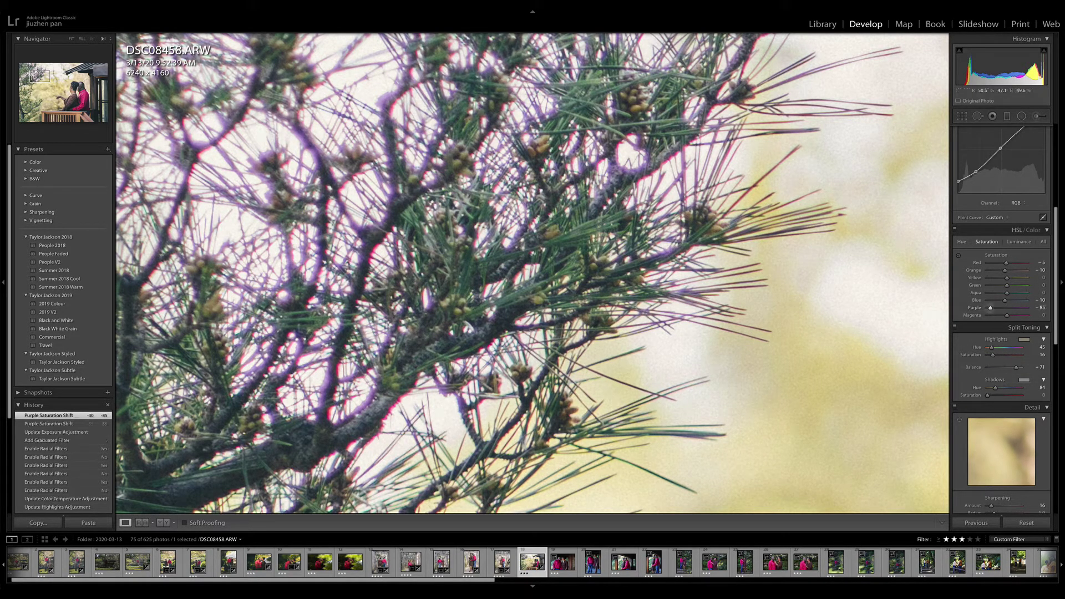
click(692, 303)
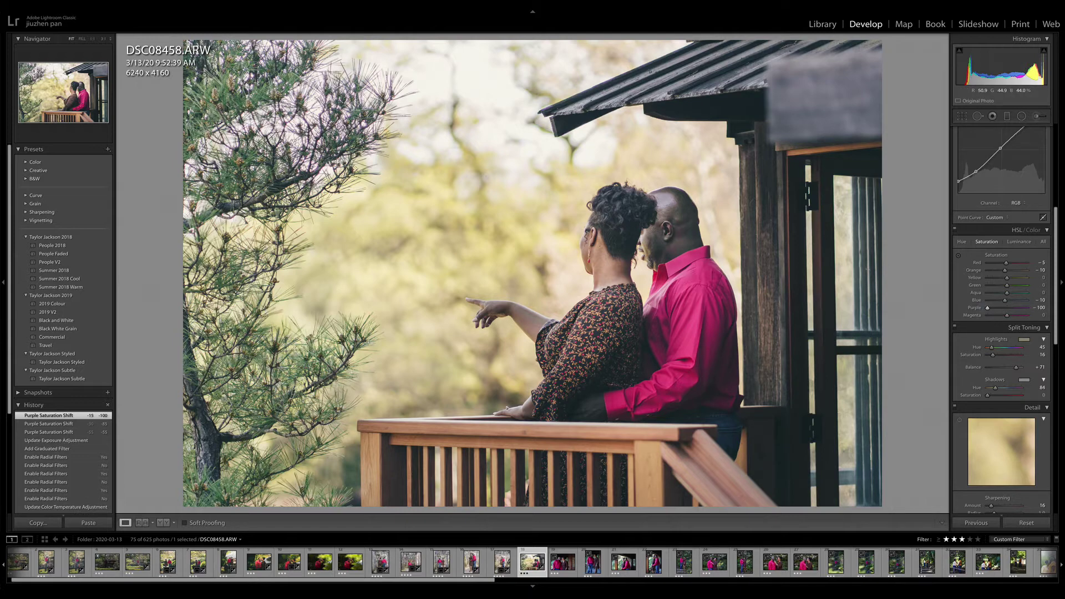
- Enable chromatic aberration removal in the lens corrections for DSC08458
scroll(1002, 316, down, 10)
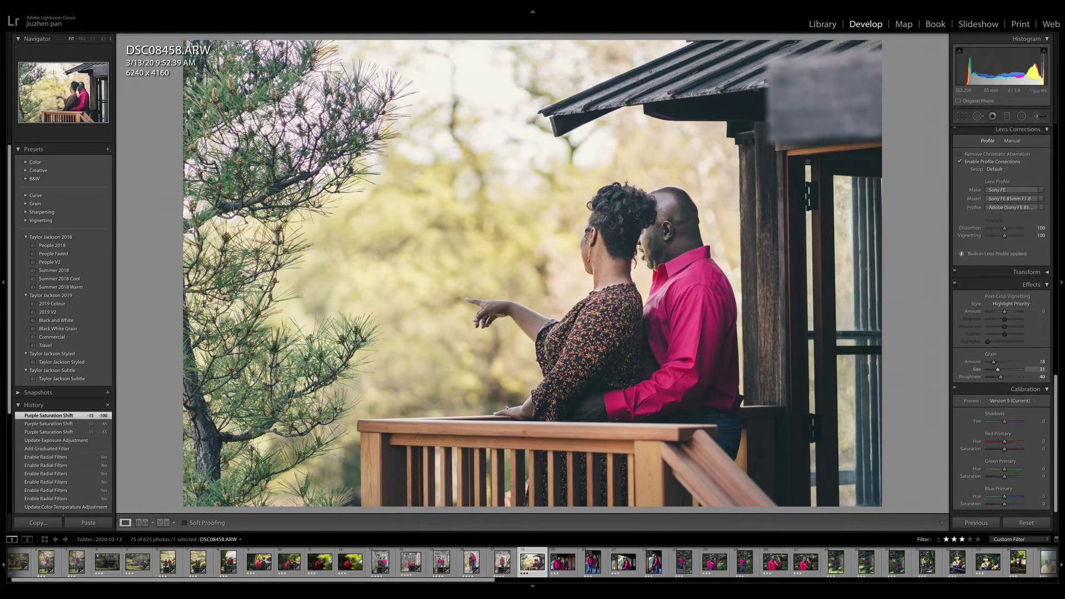
click(960, 208)
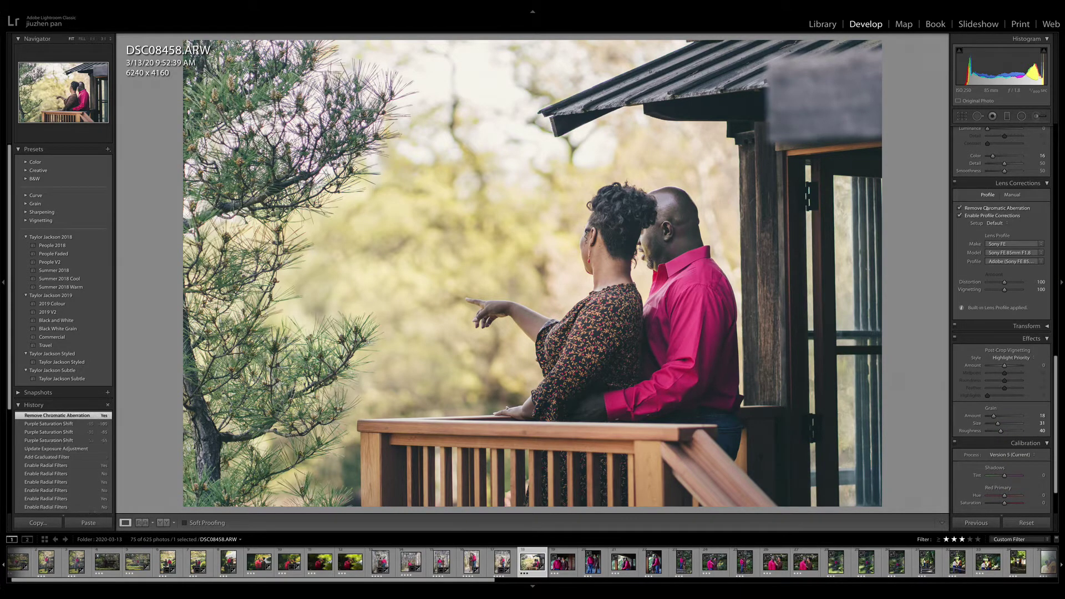
scroll(1001, 320, up, 5)
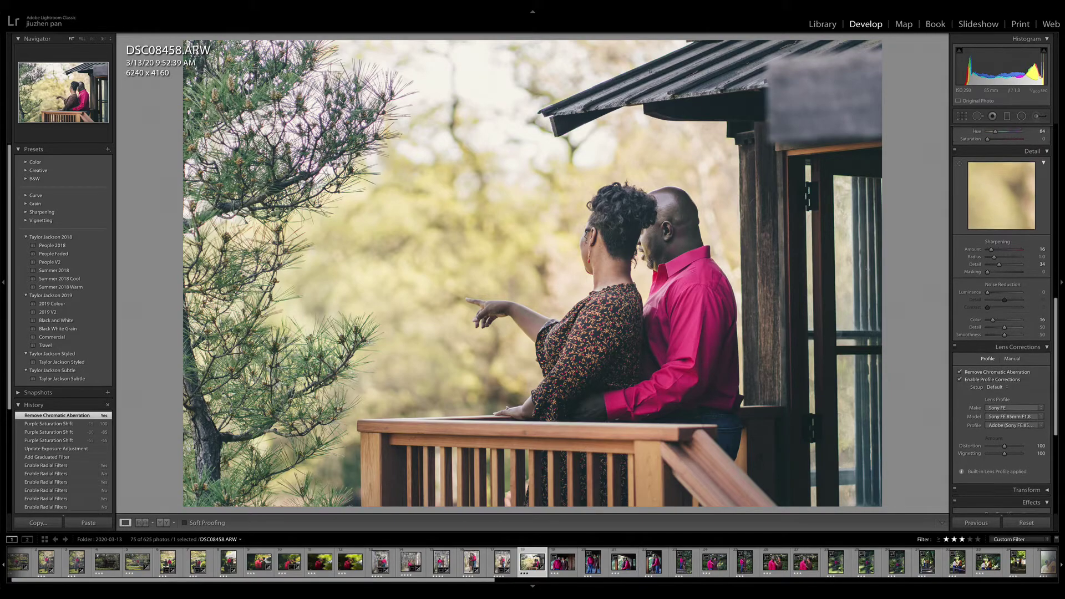
- Examine the pine branches in DSC08458 up close for remaining colour fringing
scroll(1035, 319, up, 3)
scroll(1035, 332, up, 3)
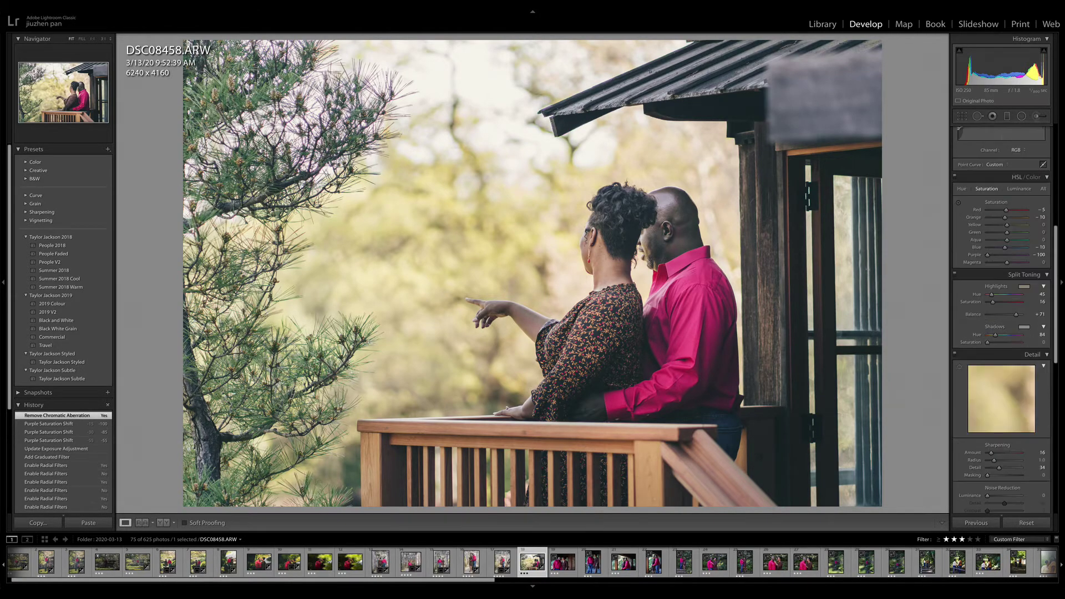
click(355, 114)
drag(355, 114, 644, 311)
click(328, 121)
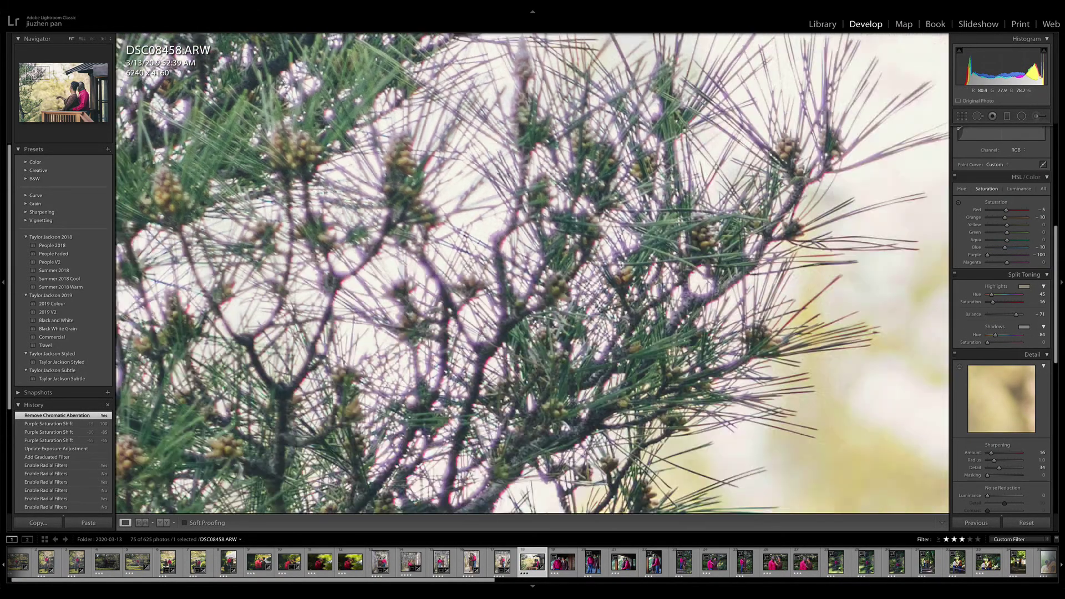
click(342, 125)
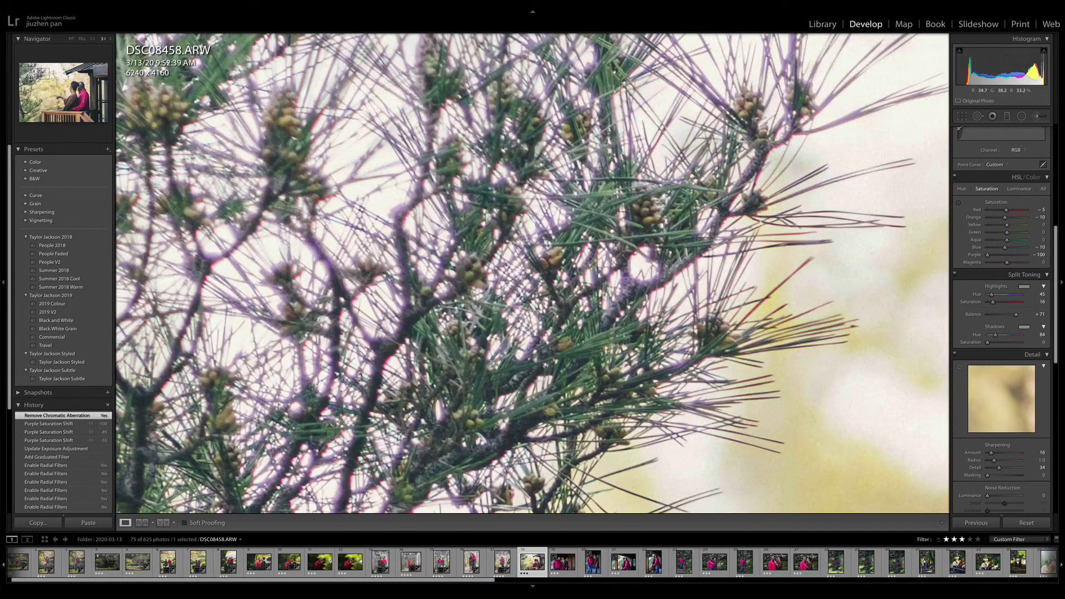
click(302, 92)
scroll(1002, 319, up, 2)
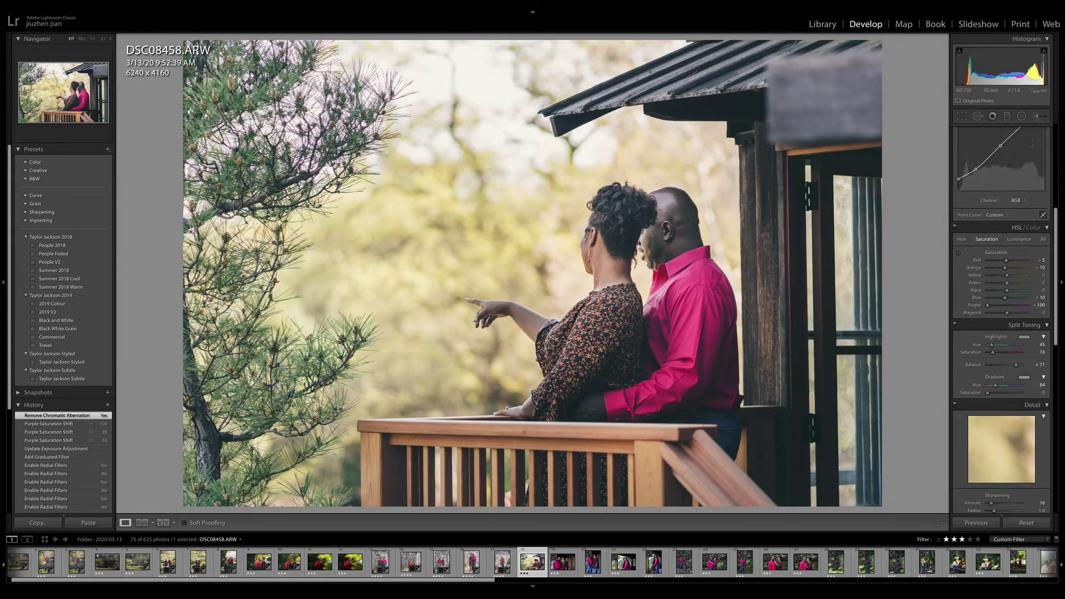
- Shift the fringing hues on the pine branches with targeted adjustment, setting blue hue to -46 and purple hue to -63
click(962, 239)
click(274, 144)
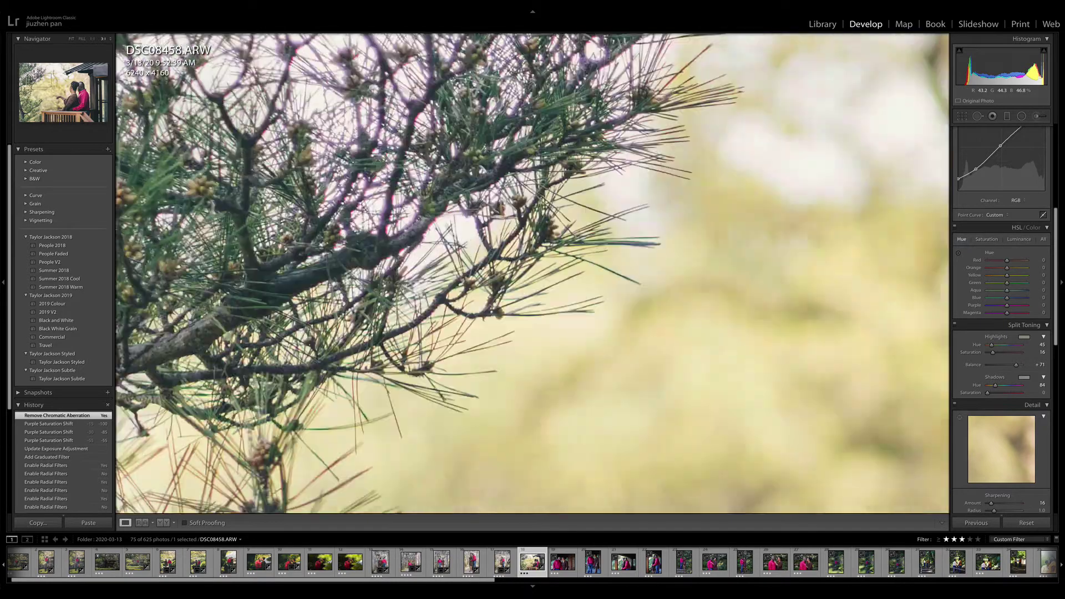
click(958, 253)
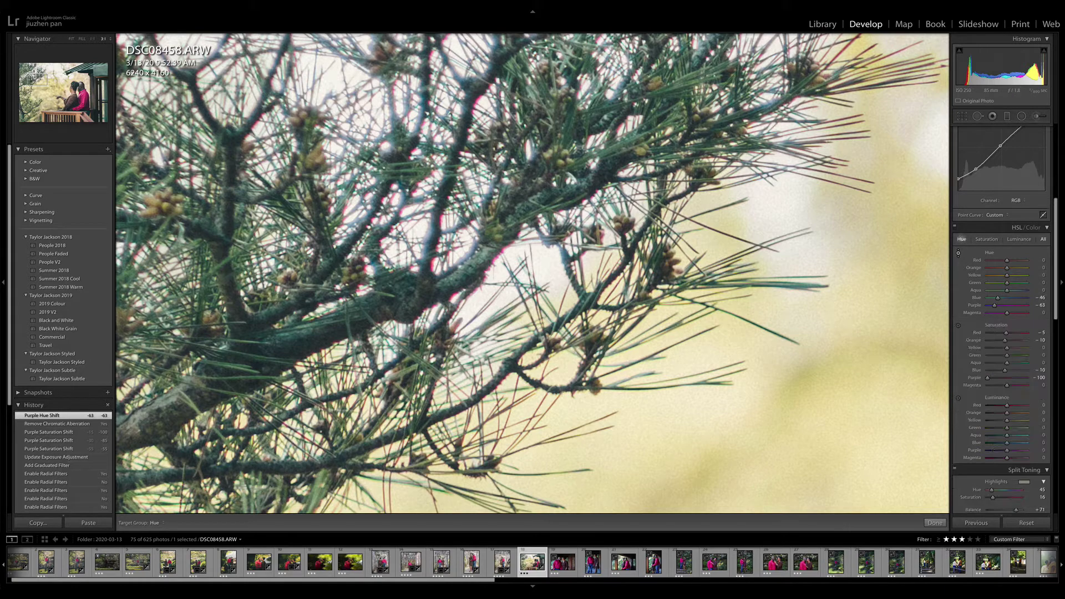
click(74, 40)
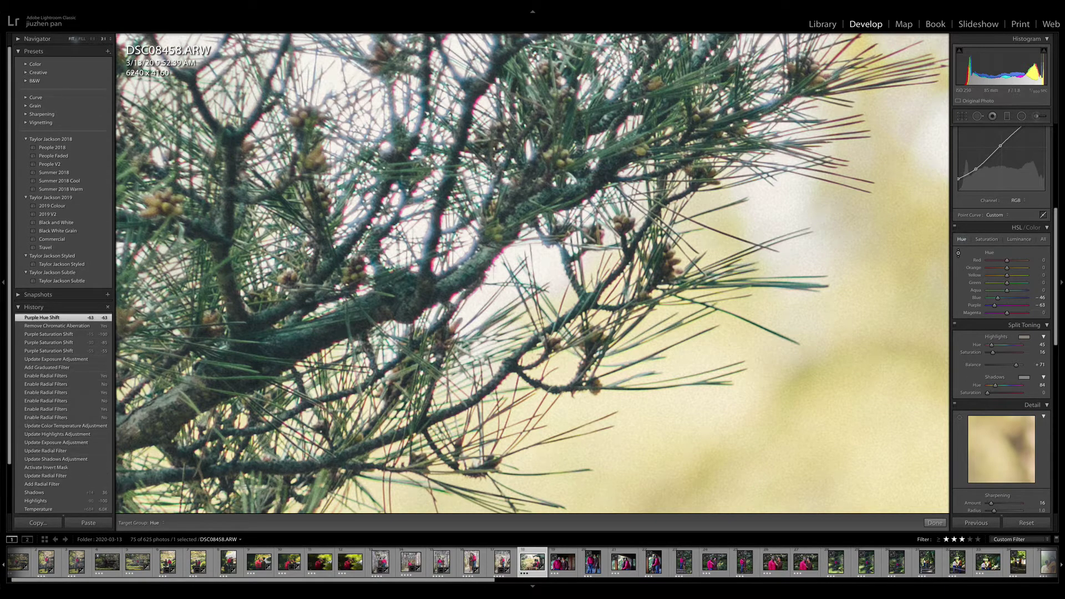
click(43, 39)
click(71, 39)
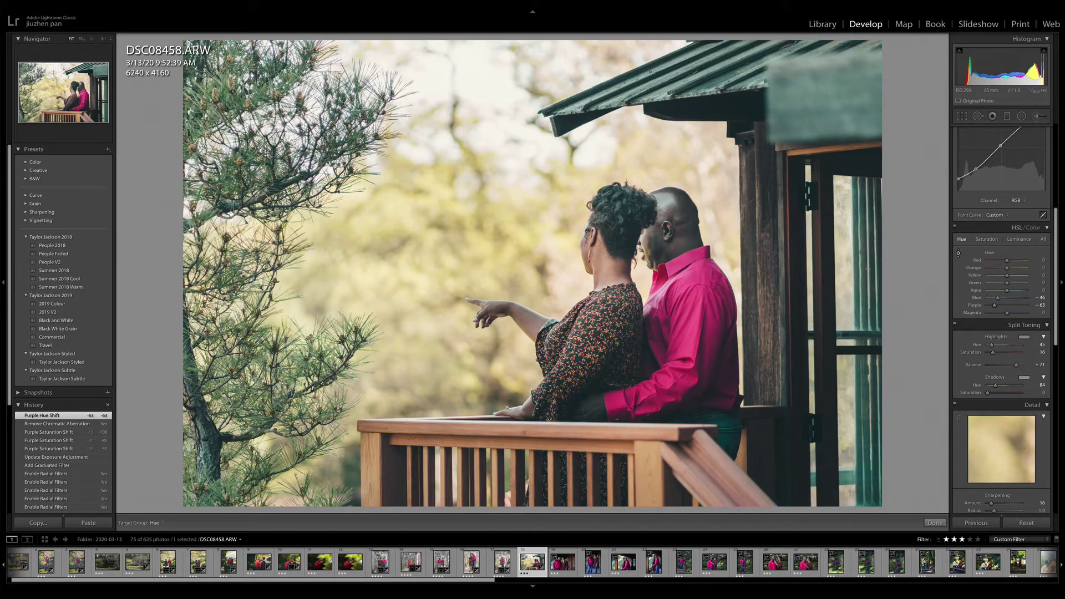
click(92, 39)
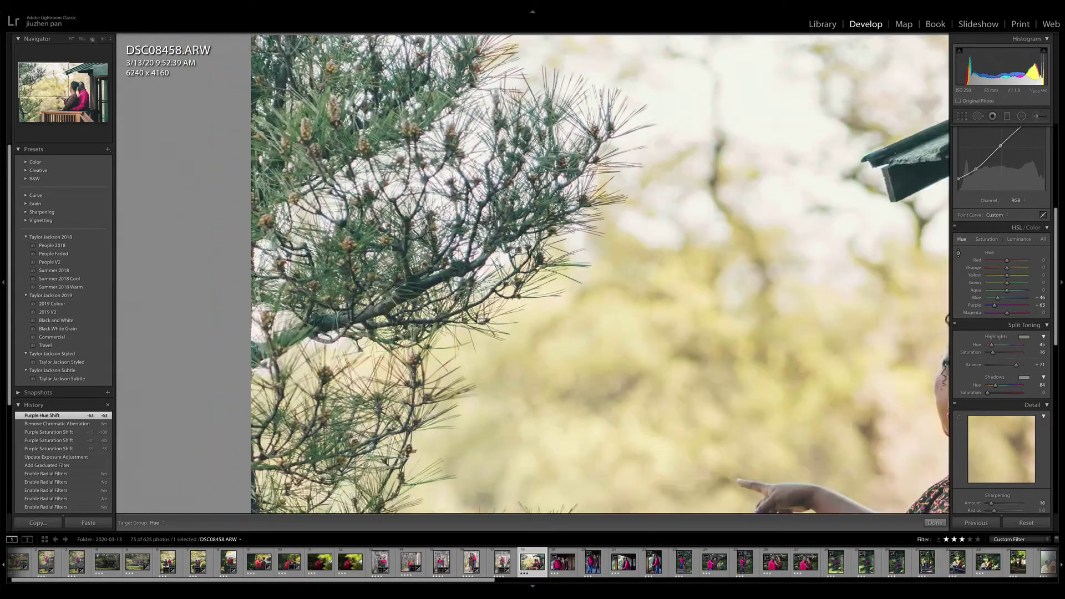
click(102, 39)
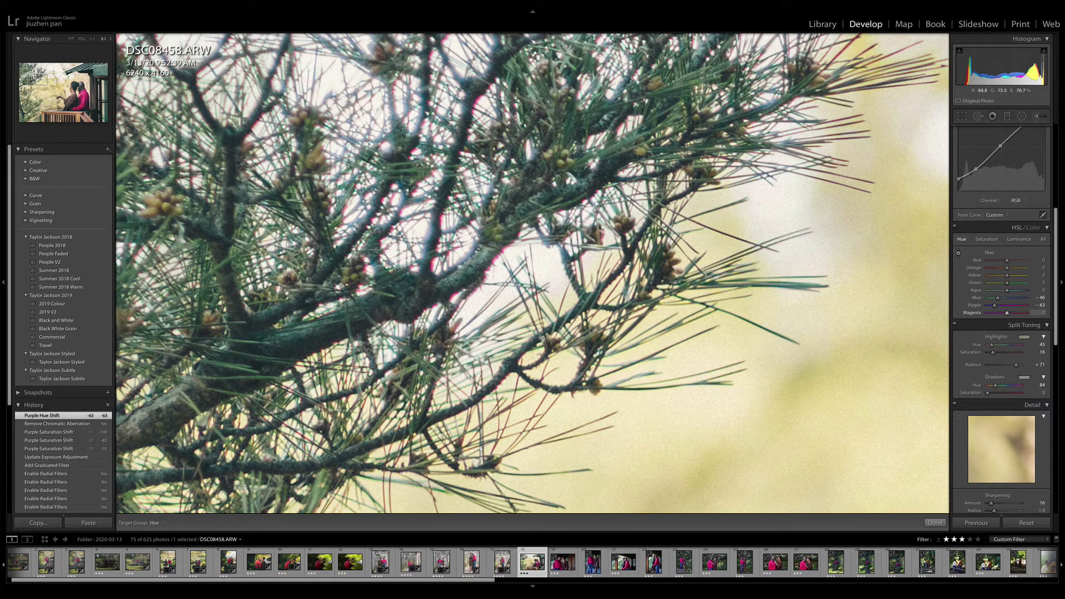
- Set the magenta hue of DSC08458 to -13 and compare the photo with and without its HSL adjustments
drag(1006, 313, 1001, 313)
drag(1002, 313, 1006, 313)
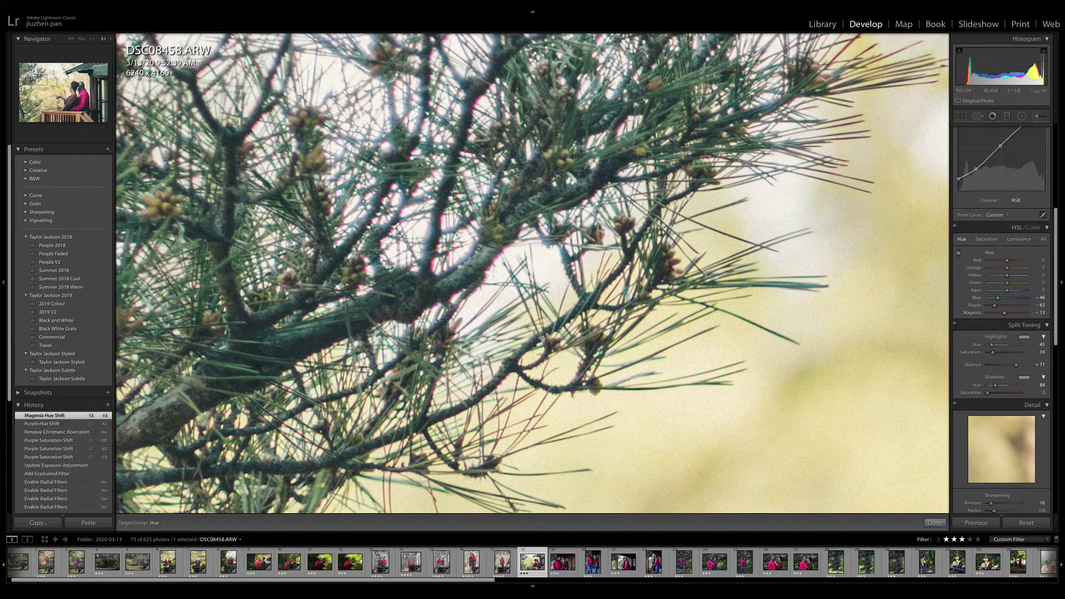
click(71, 39)
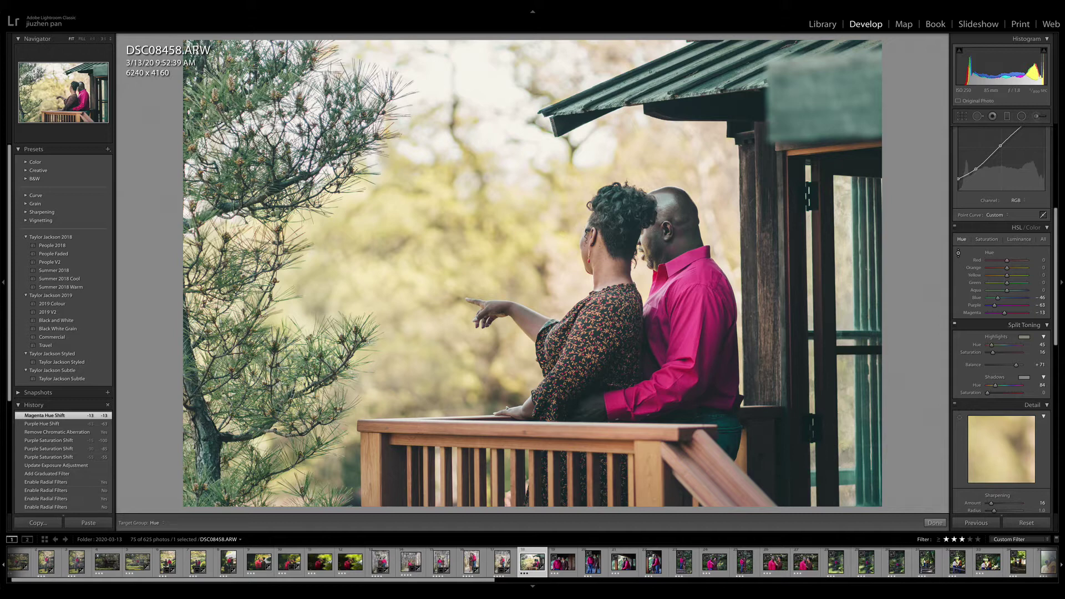
click(955, 227)
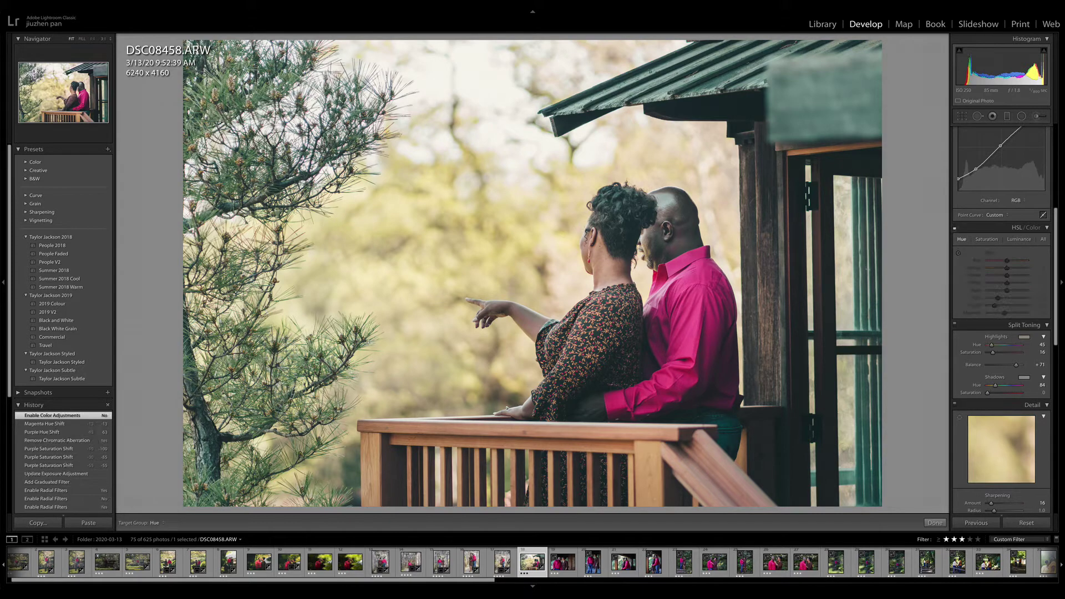
click(955, 227)
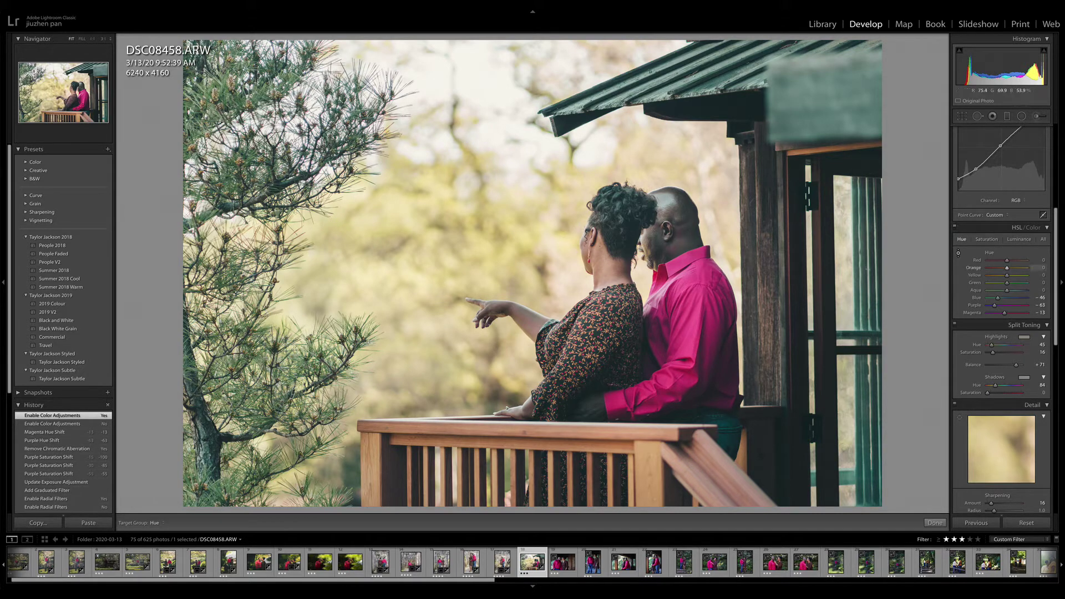
- Apply the Summer 2018 Warm preset to DSC08464 and raise its exposure to +0.85
key(Right)
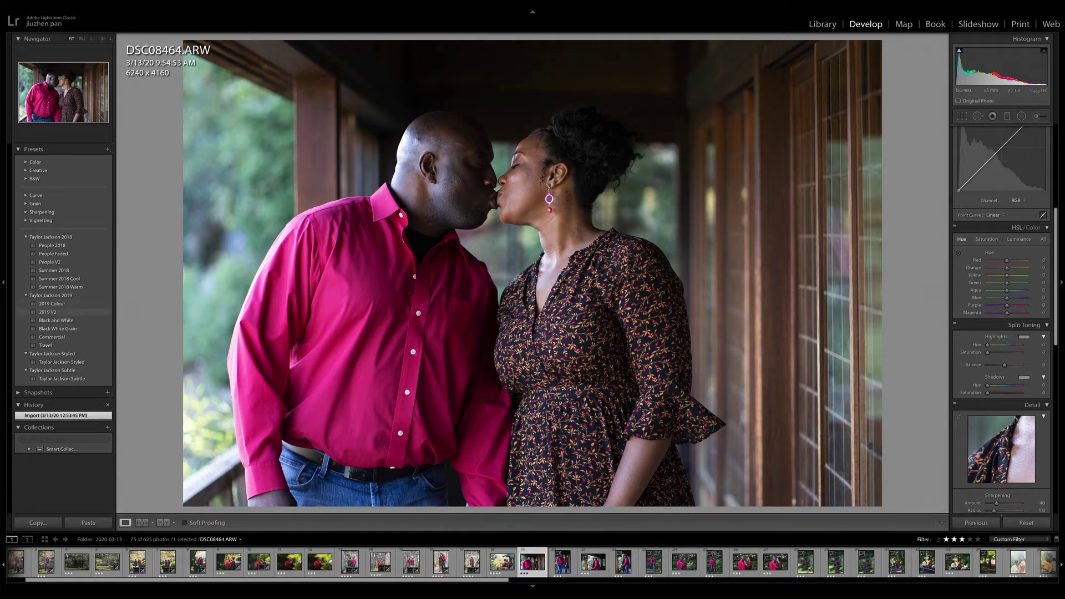
click(78, 287)
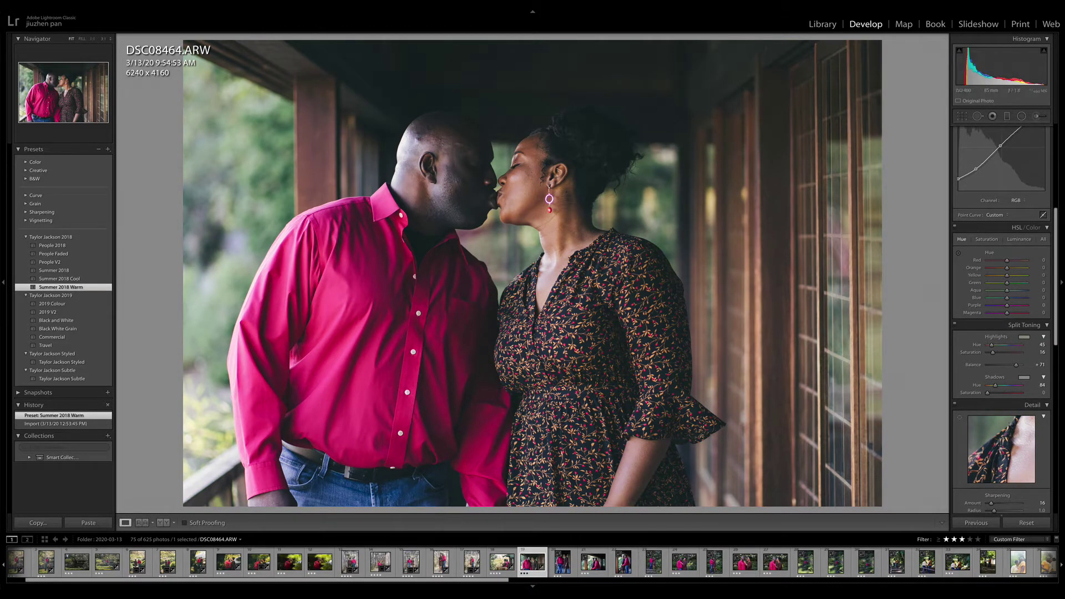
scroll(1002, 322, up, 5)
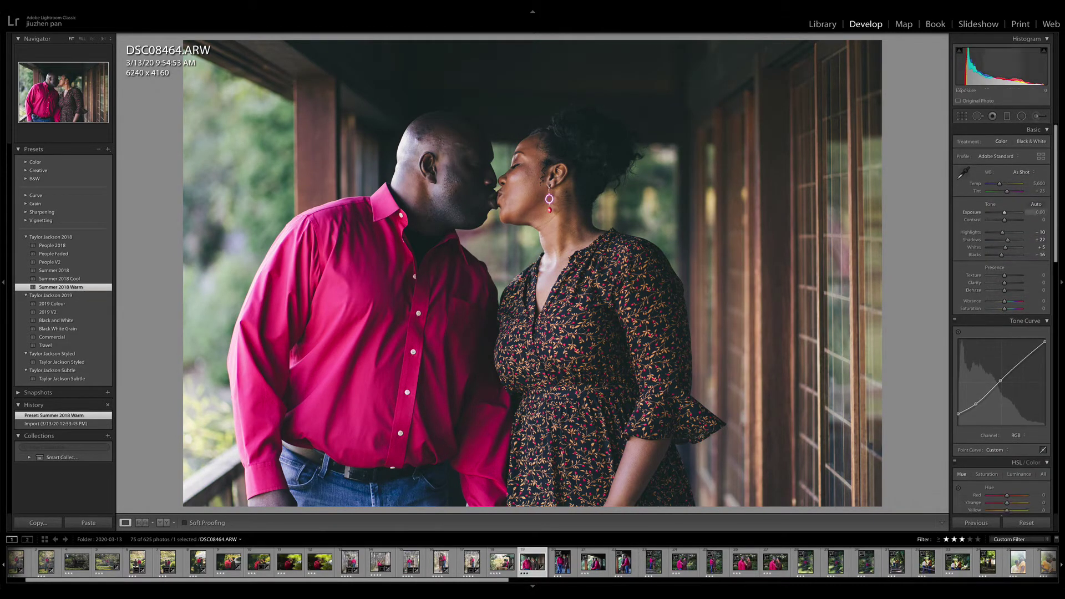
drag(1004, 212, 1007, 212)
drag(1009, 67, 1011, 66)
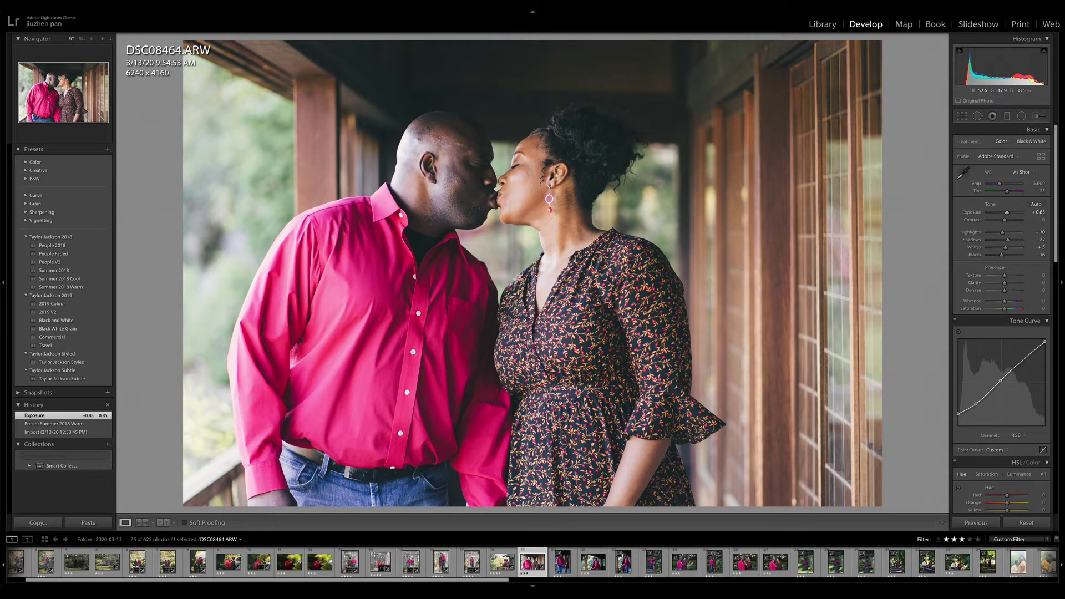
- Apply the Summer 2018 Warm preset to DSC08469 and raise its exposure to +0.70
key(Right)
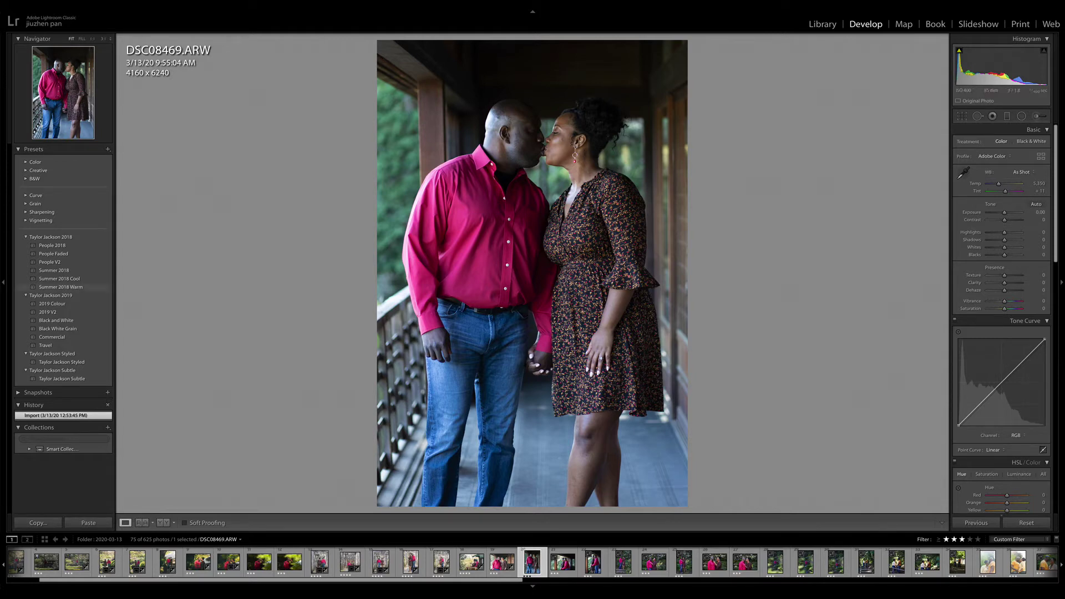
click(61, 287)
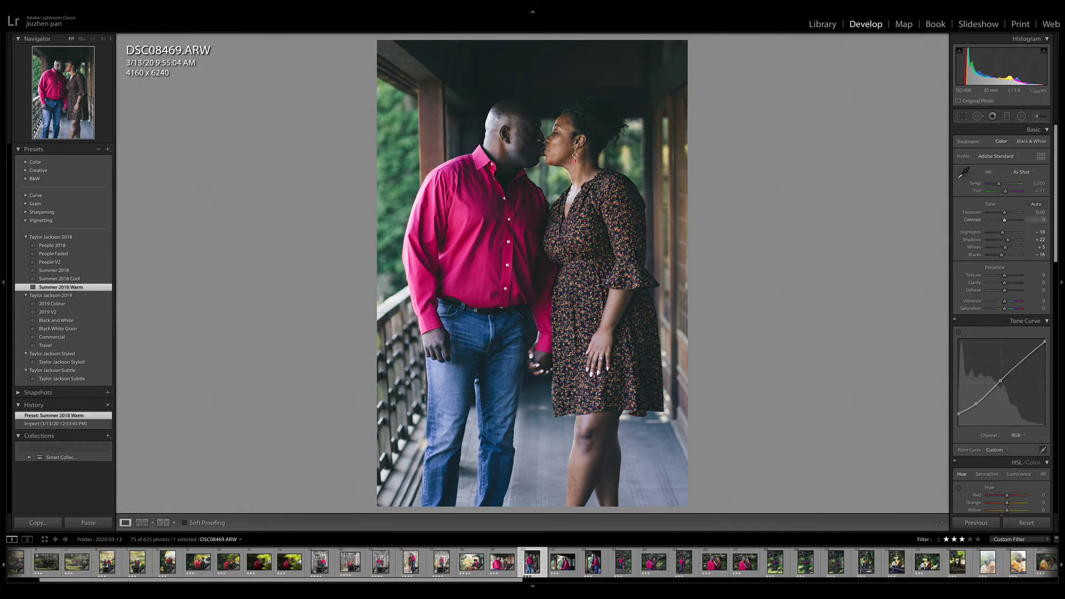
drag(1005, 212, 1007, 212)
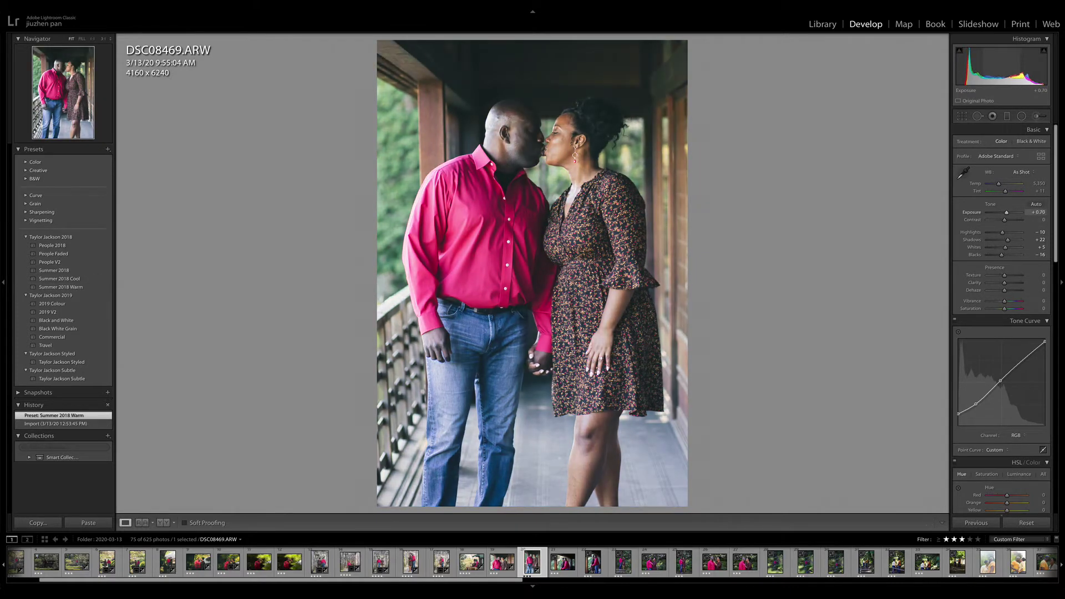
- Add an inverted radial filter around the couple's heads in DSC08469 with shadows 51 and exposure 0.25
key(shift+m)
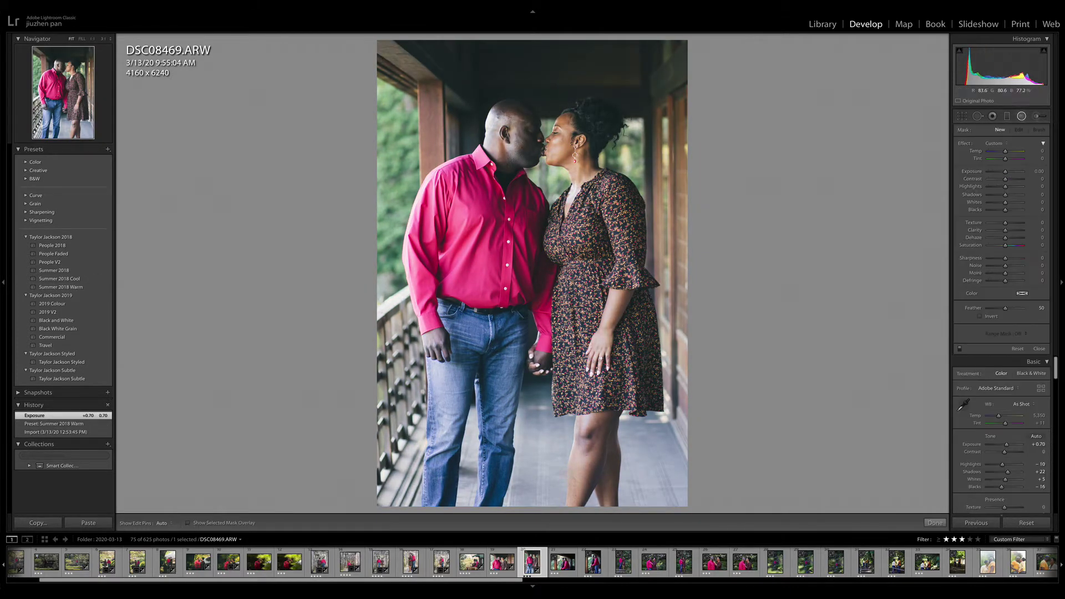
drag(541, 124, 646, 164)
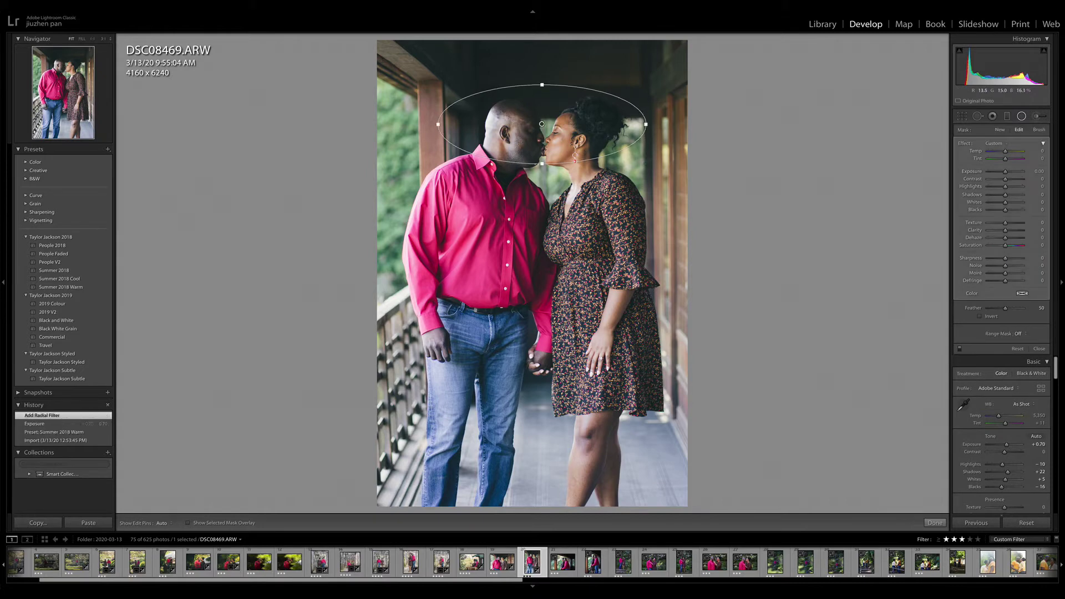
drag(542, 85, 542, 68)
drag(542, 124, 544, 135)
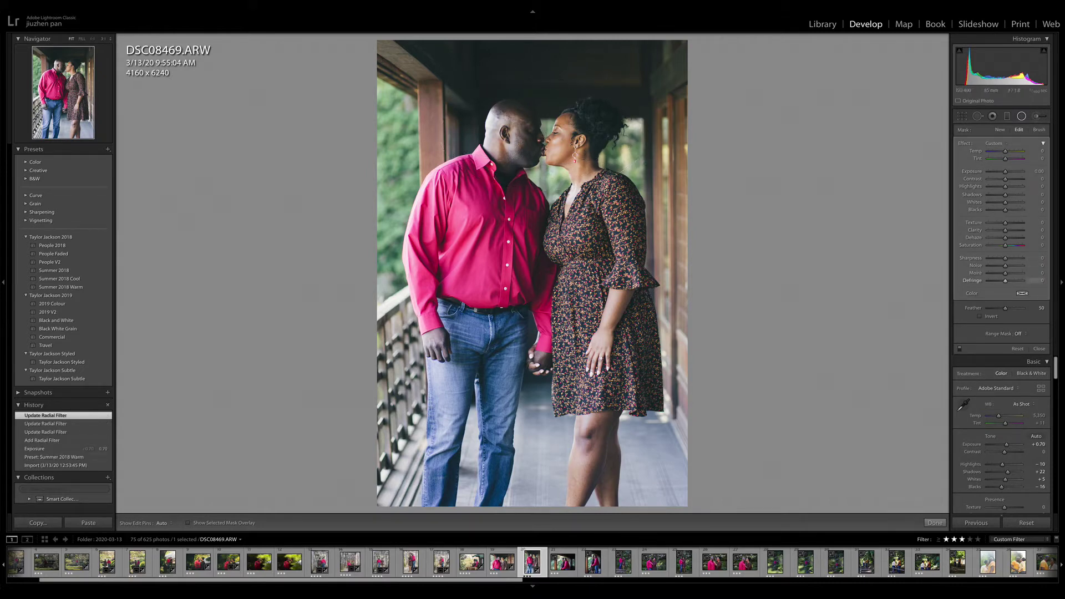
click(981, 316)
drag(1006, 195, 1007, 172)
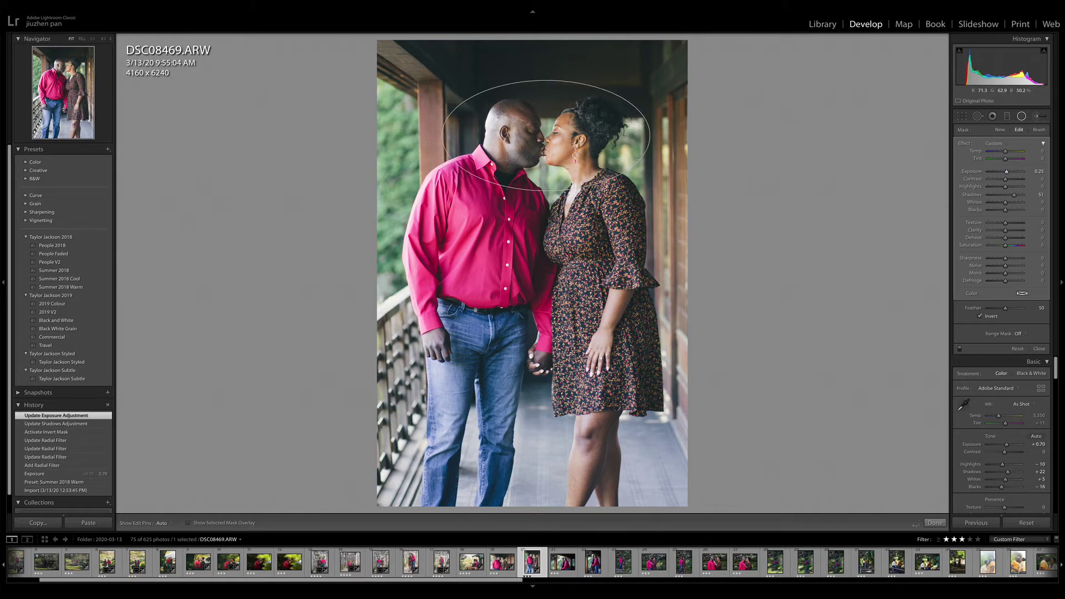
drag(545, 136, 531, 135)
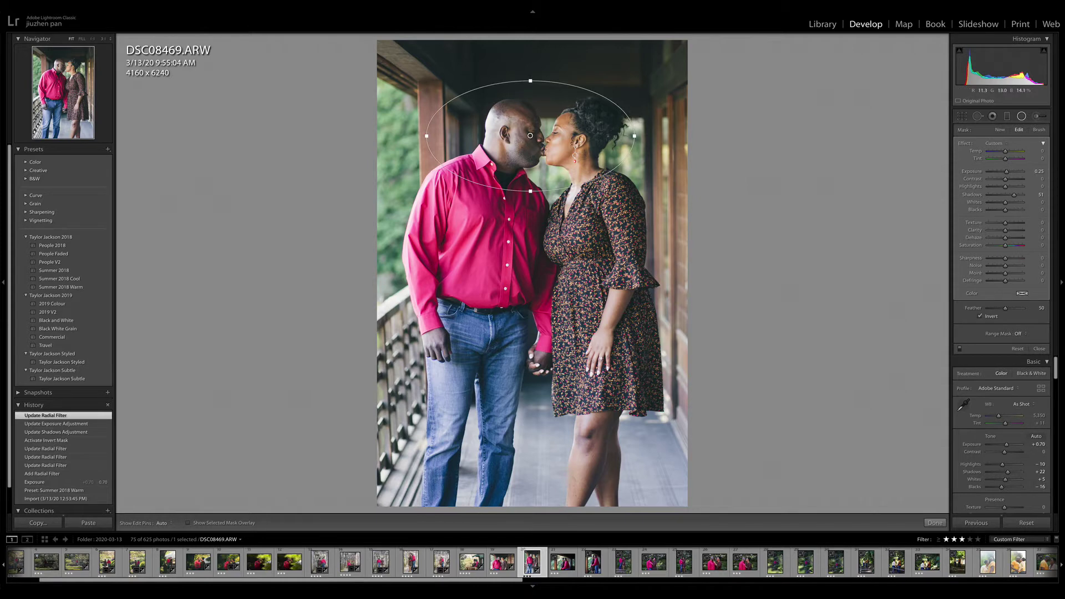
- Add a second, larger inverted radial filter over the couple's upper bodies with exposure 0.14 and shadows 28
mouse_move(526, 212)
mouse_down()
mouse_move(620, 308)
mouse_move(641, 365)
mouse_move(535, 210)
mouse_up()
click(980, 316)
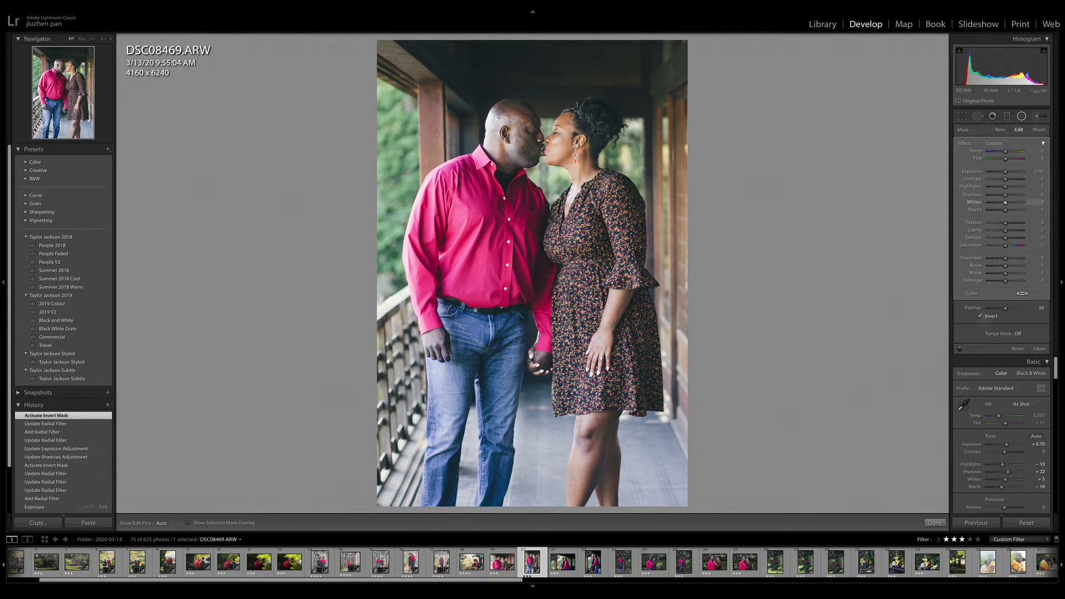
drag(1005, 172, 1011, 194)
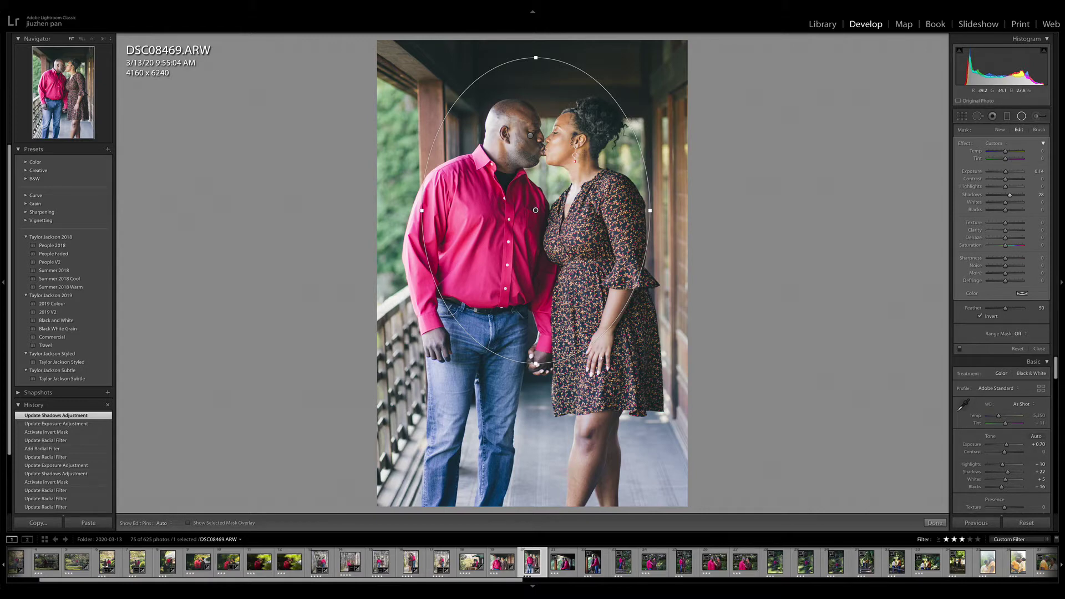
drag(536, 210, 540, 212)
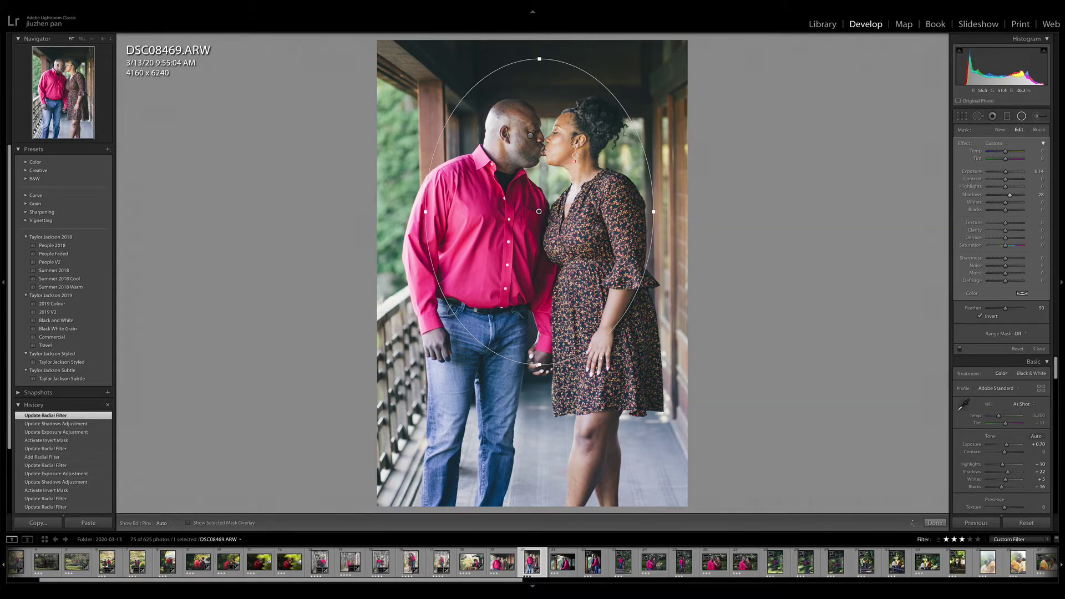
- Add diagonal graduated filters across the photo's upper right and lower right corners with exposure -0.42 and highlights -95
click(1007, 116)
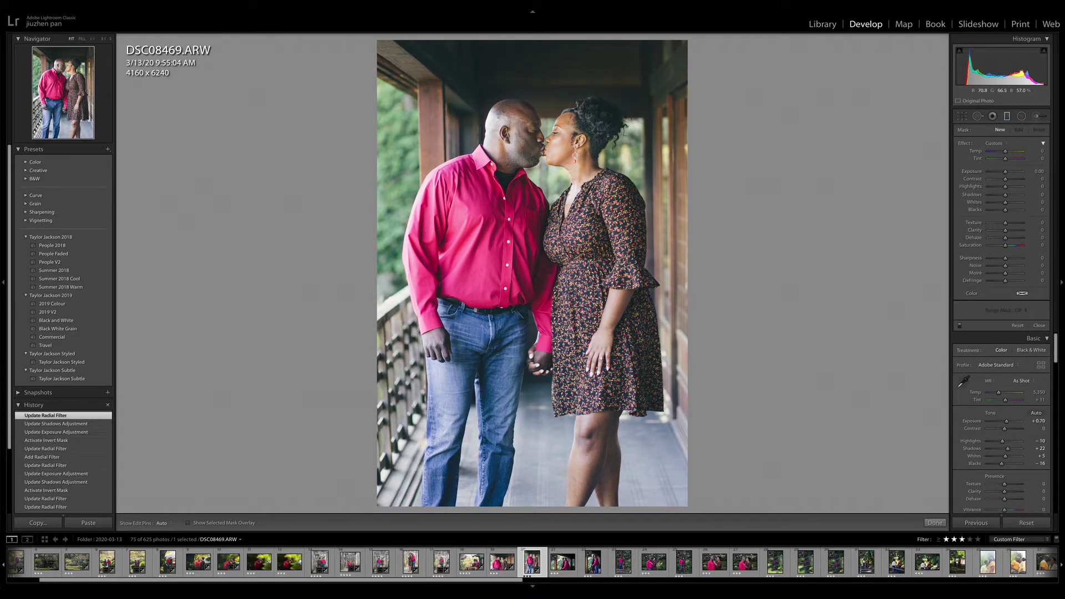
drag(595, 56, 571, 142)
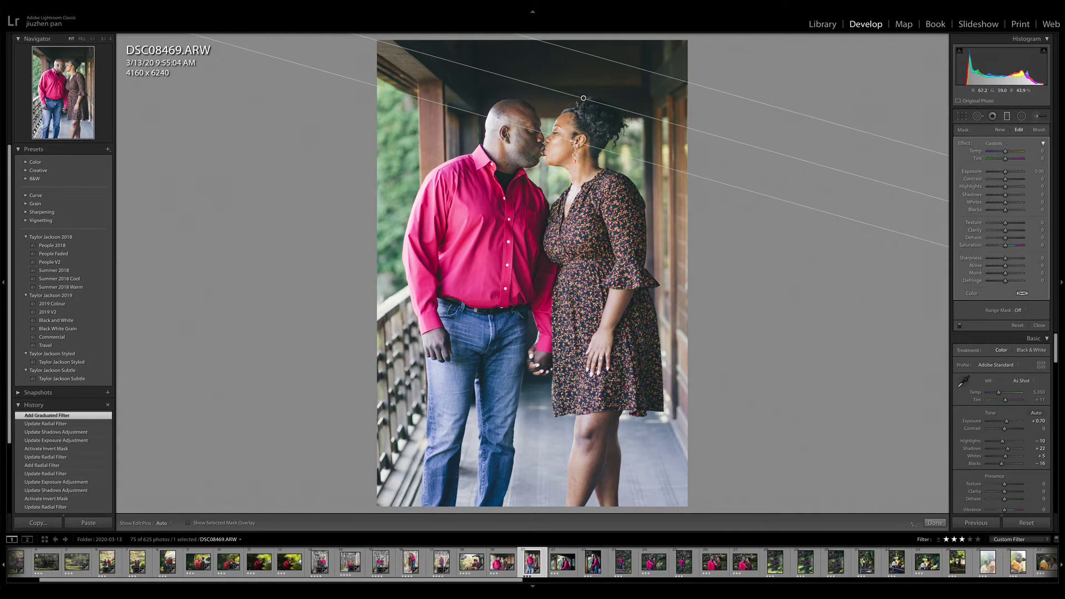
mouse_move(1005, 171)
mouse_down()
mouse_move(989, 186)
mouse_move(1003, 171)
mouse_up()
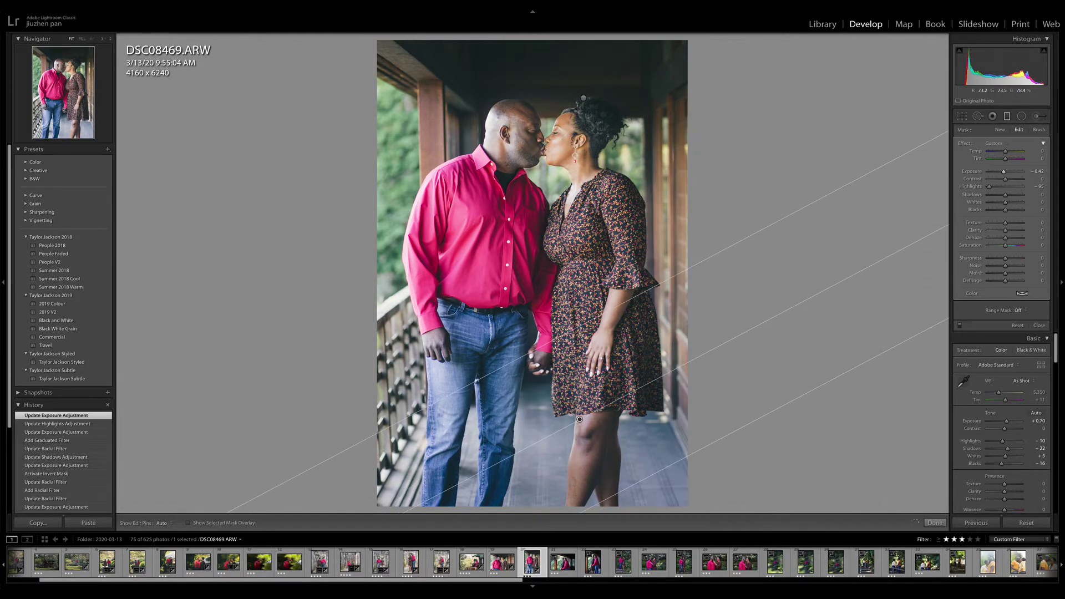
drag(580, 420, 582, 458)
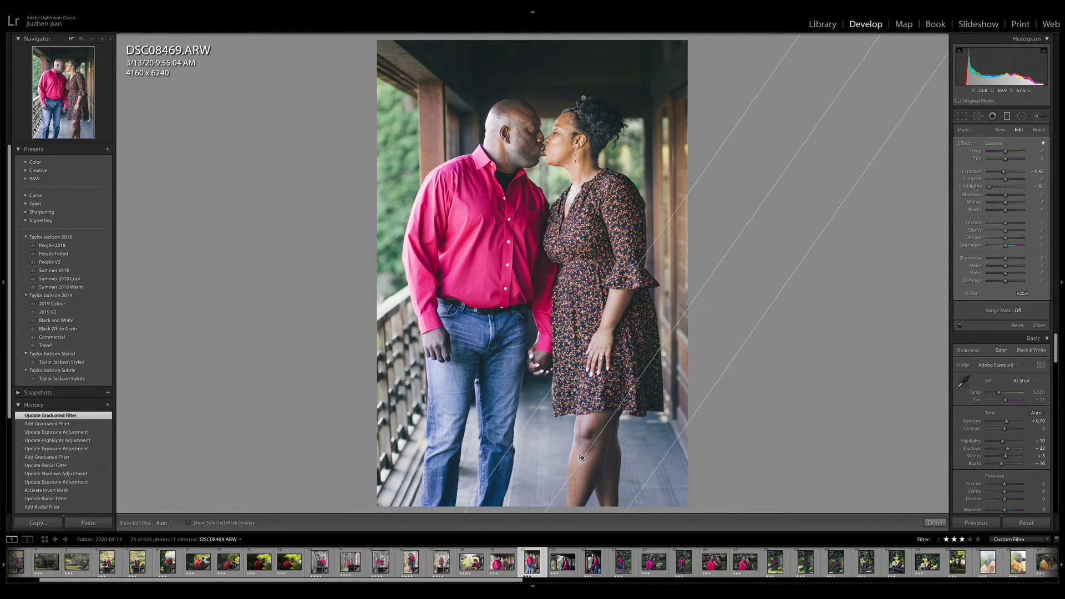
- Compare DSC08469 before and after its edits, and rate it four stars
key(backslash)
key(backslash)
key(backslash)
key(backslash)
key(backslash)
key(backslash)
key(4)
- Crop DSC08476 tighter around the couple to about 6954 x 5975, trimming the left part and a thin strip of height
key(Right)
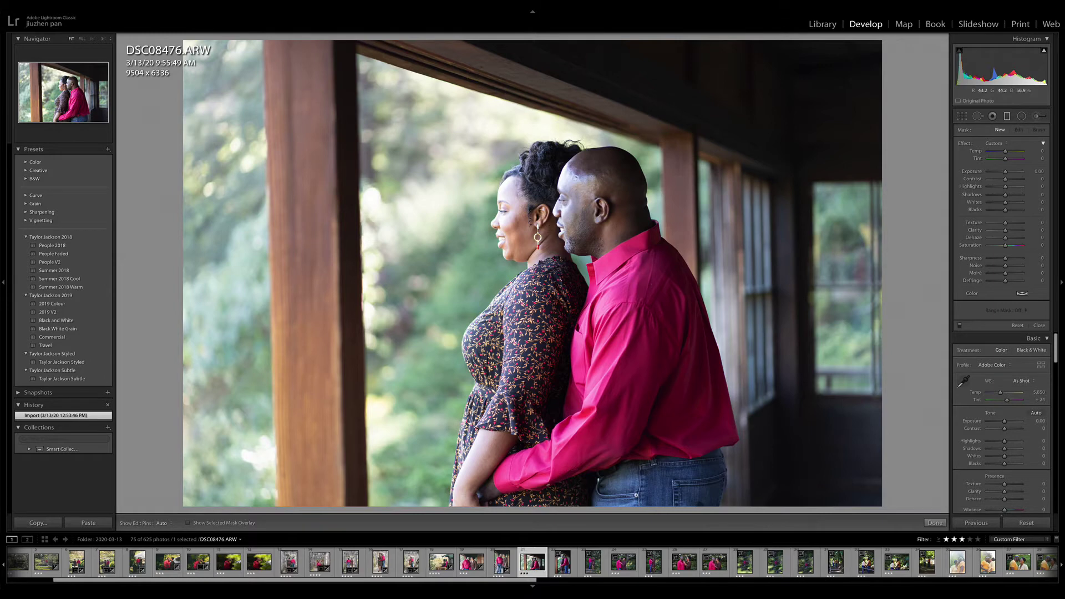
key(r)
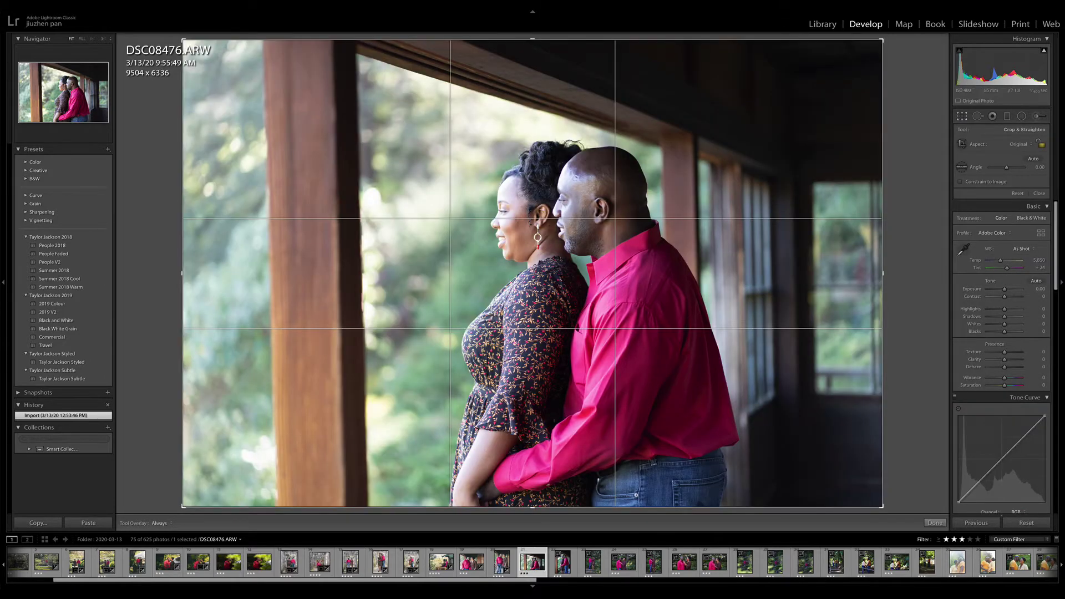
drag(183, 273, 276, 273)
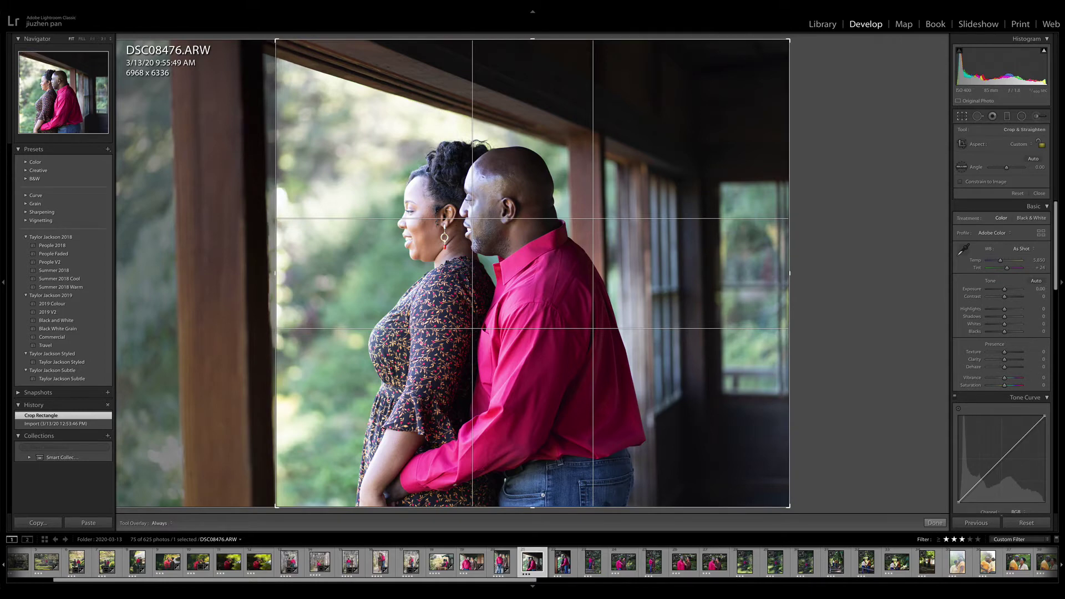
drag(532, 40, 533, 54)
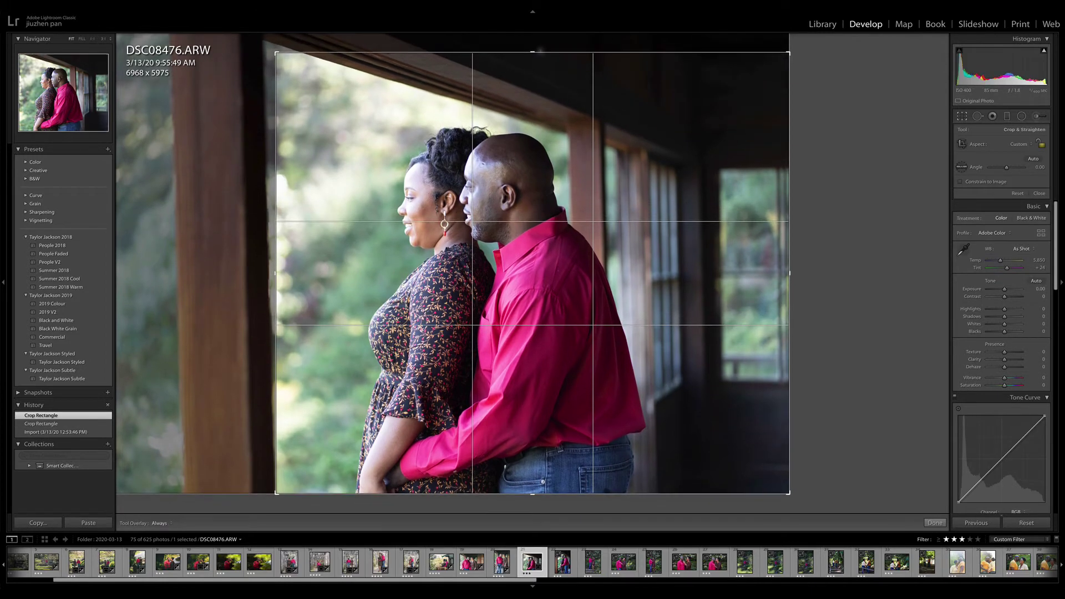
key(Return)
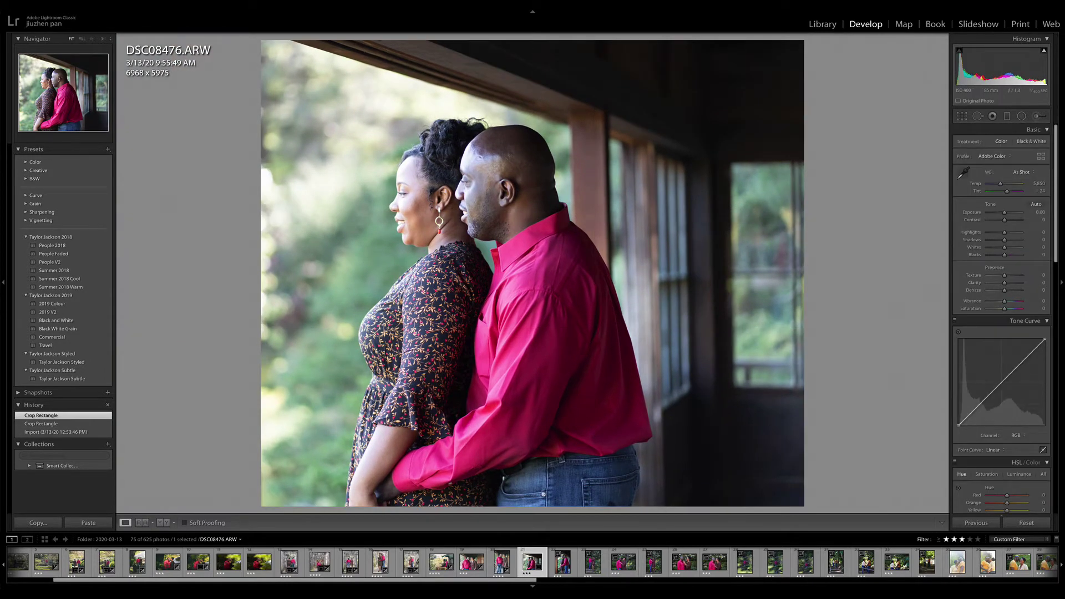
key(r)
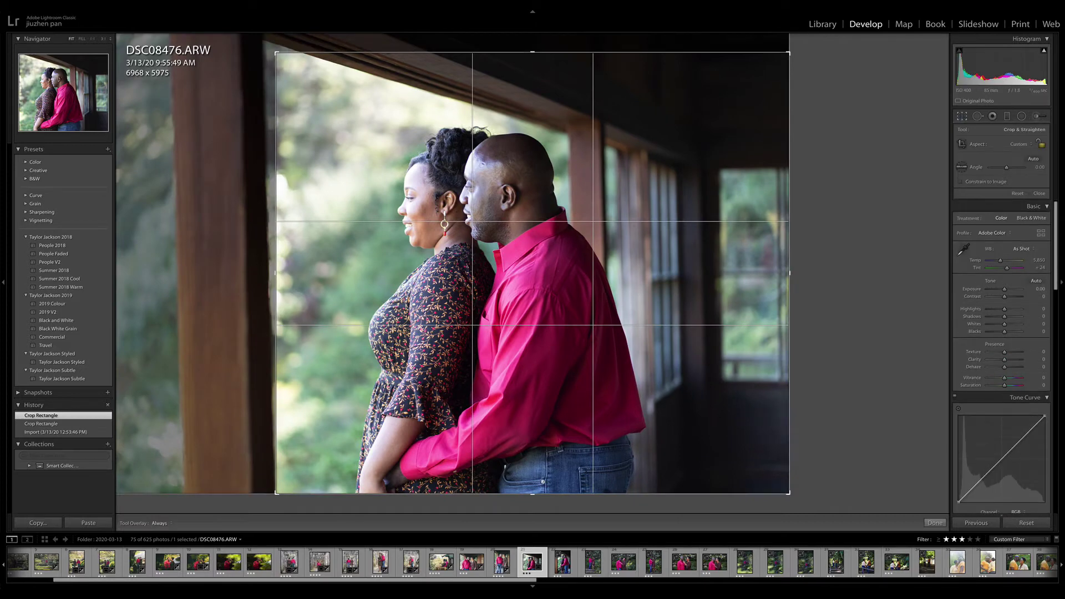
drag(277, 273, 277, 273)
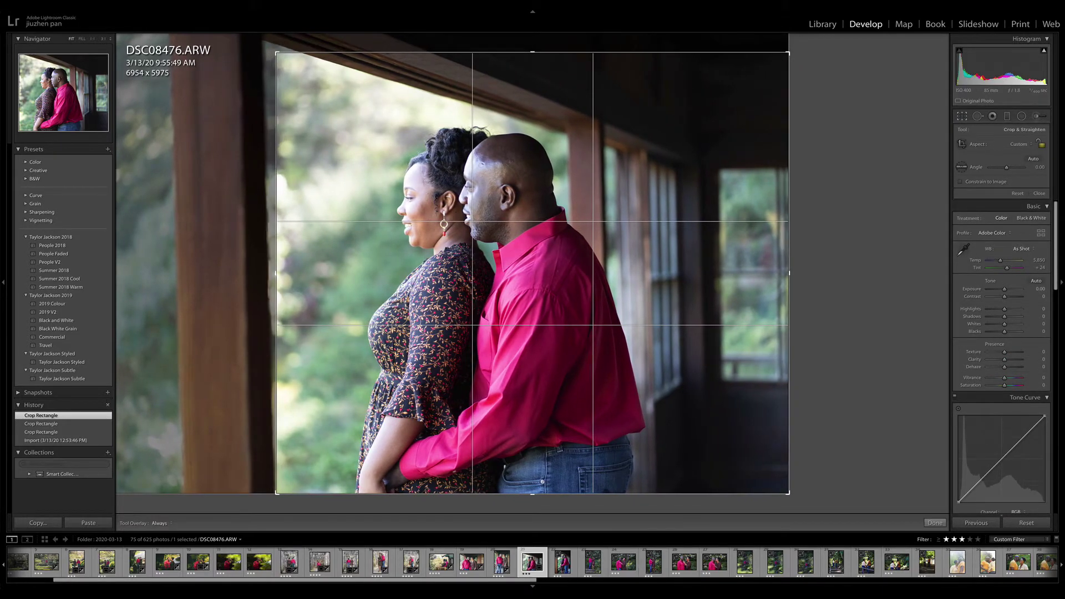
key(r)
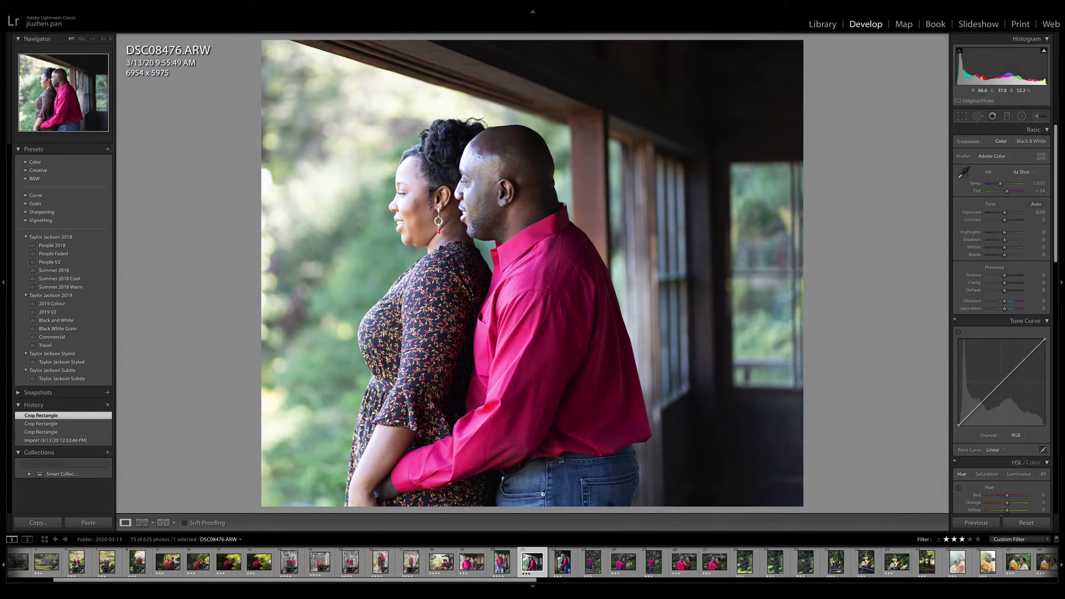
- Try narrowing DSC08476's crop to about 5874 x 5975, and widen it back to 6954 x 5975
key(r)
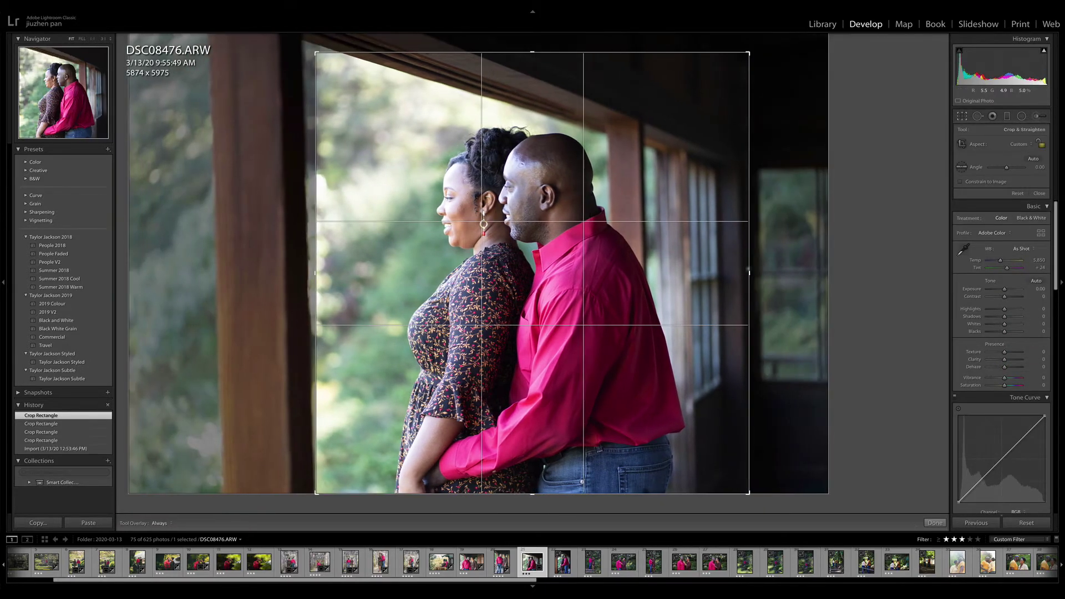
key(r)
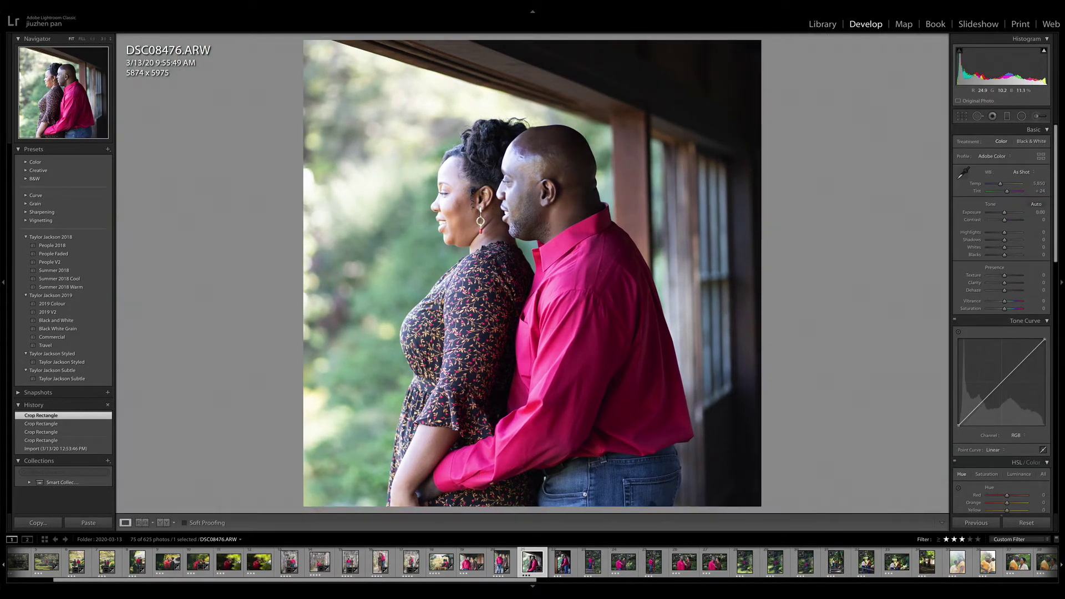
key(r)
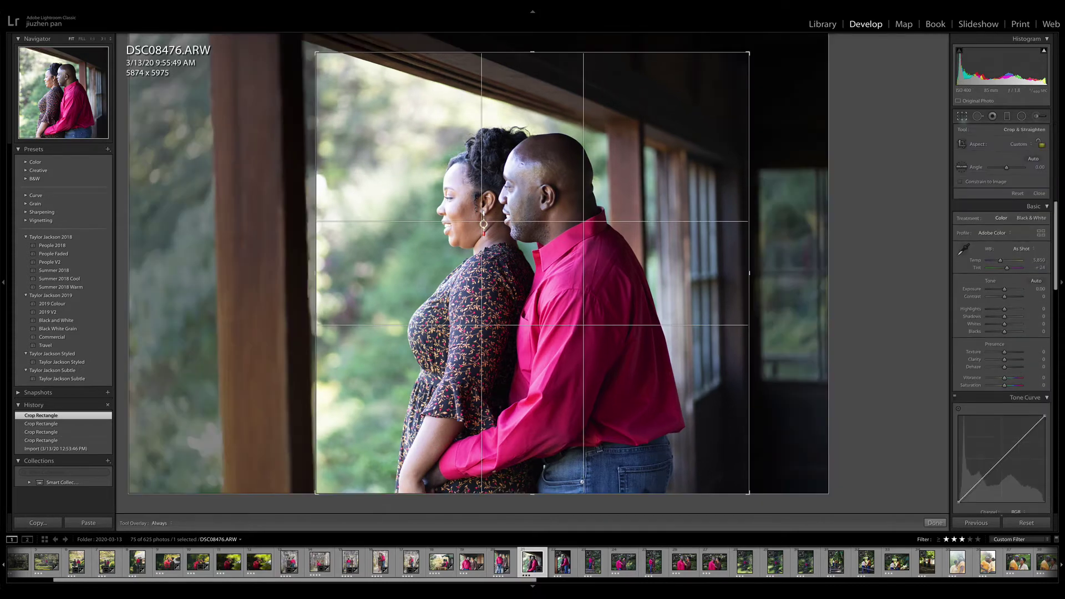
drag(750, 273, 832, 276)
key(r)
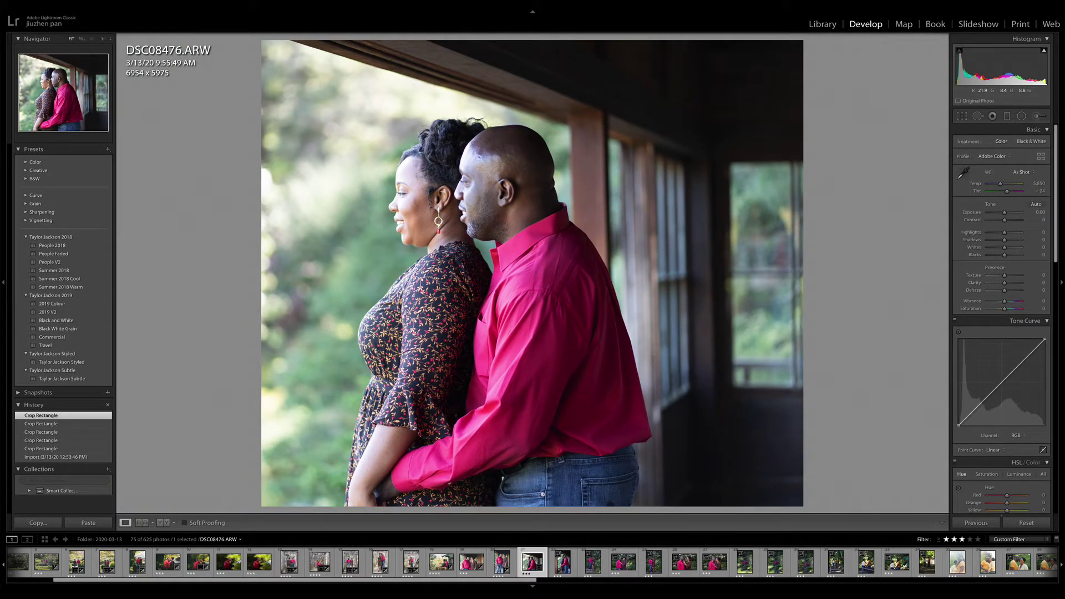
- Apply the Summer 2018 Warm preset to DSC08480, and set exposure to 0.40 and highlights to -90
key(Right)
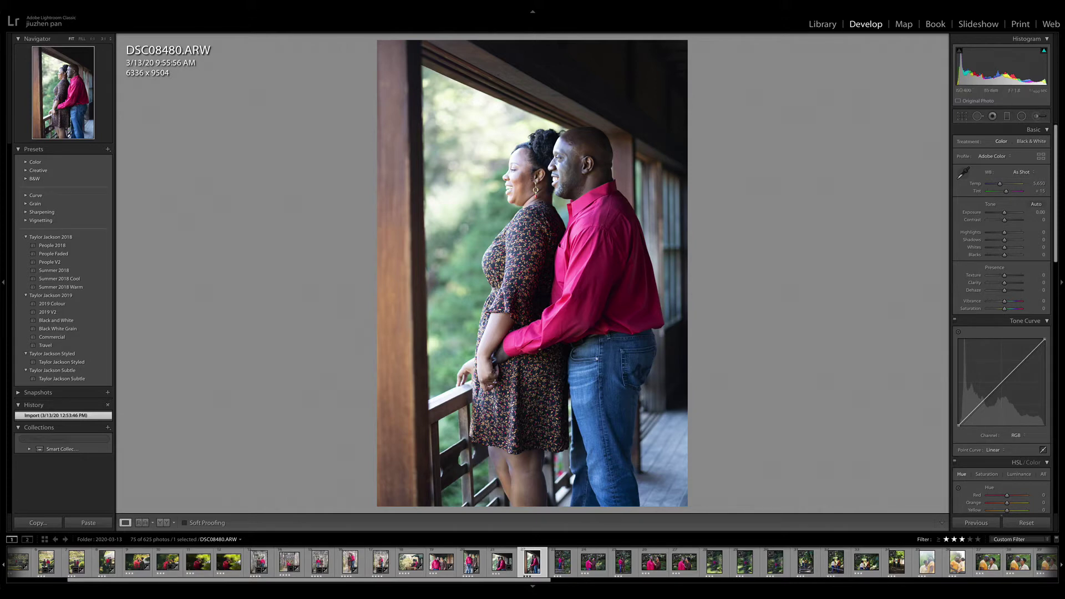
click(61, 287)
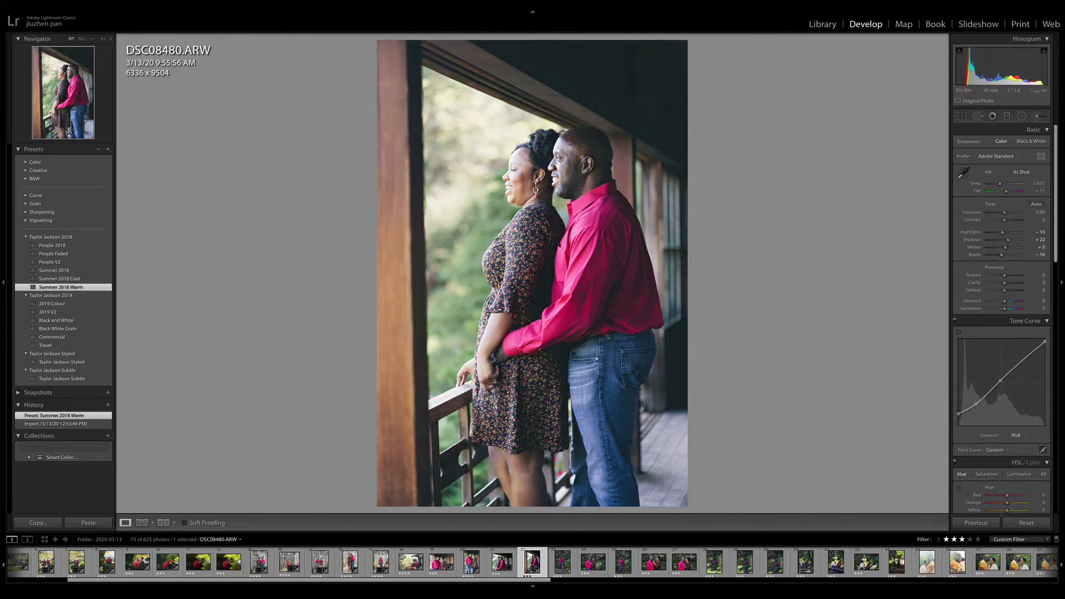
key(Up)
key(Up)
key(Up)
key(Up)
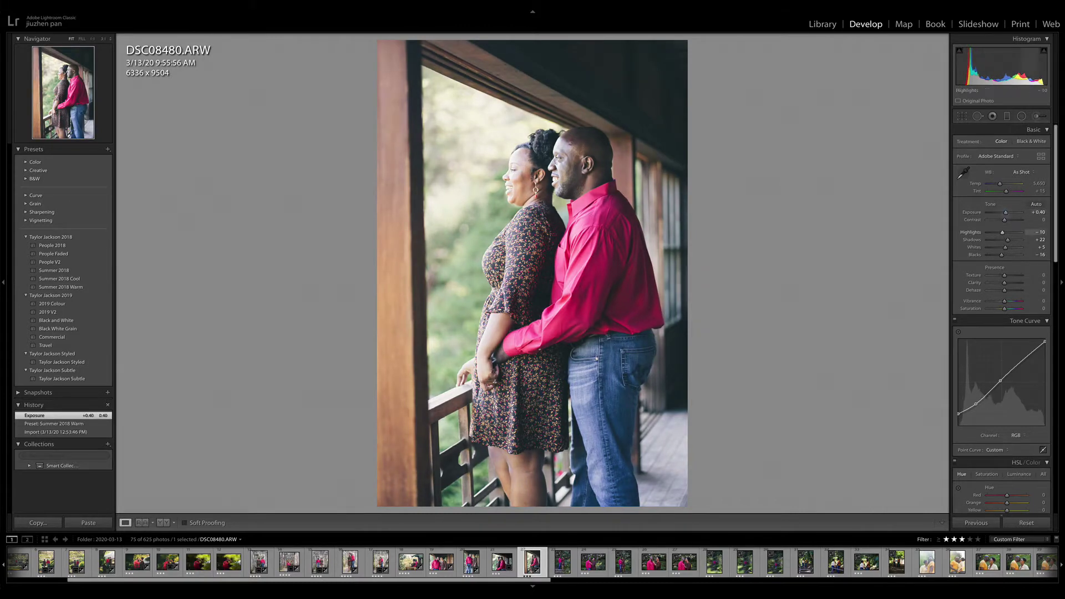
drag(1002, 233, 993, 232)
drag(1020, 67, 1015, 67)
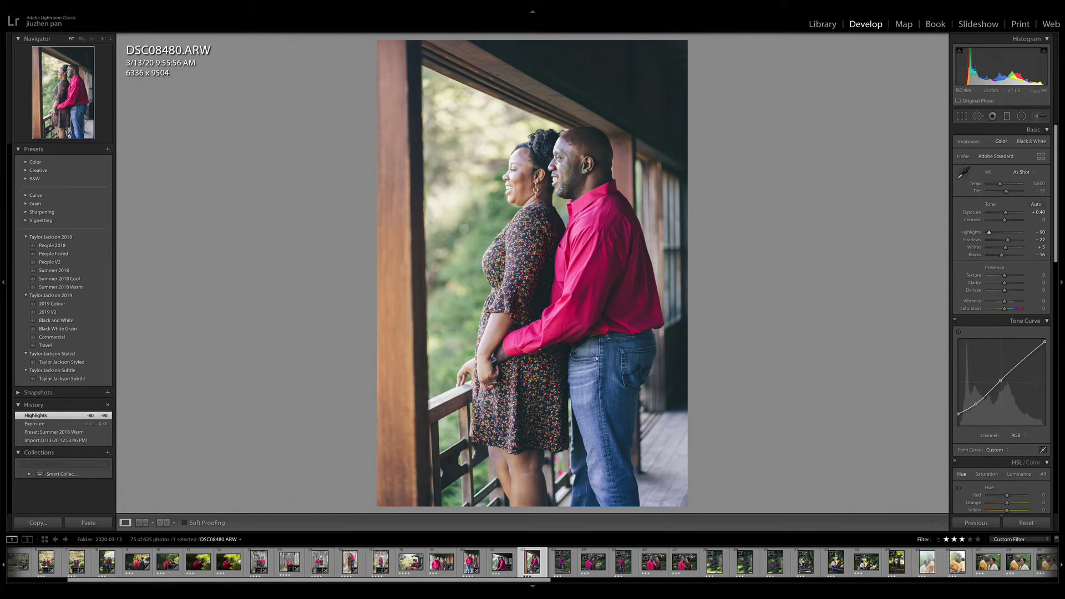
- Add a diagonal graduated filter across DSC08480's lower right side with exposure -0.13, shadows -43, whites -28 and blacks -6
key(m)
drag(515, 365, 665, 426)
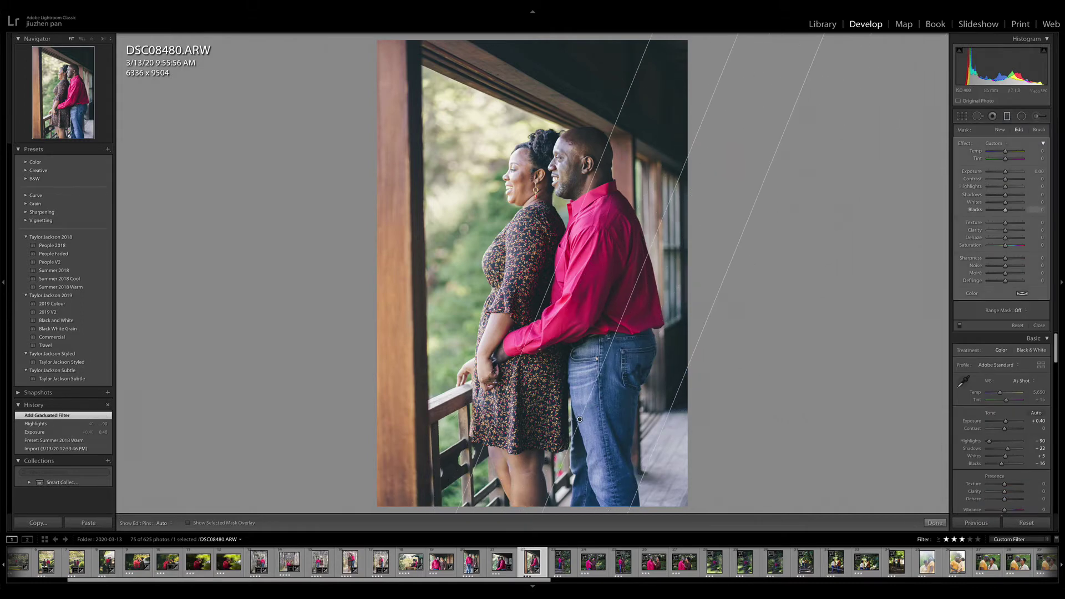
drag(1005, 195, 1005, 171)
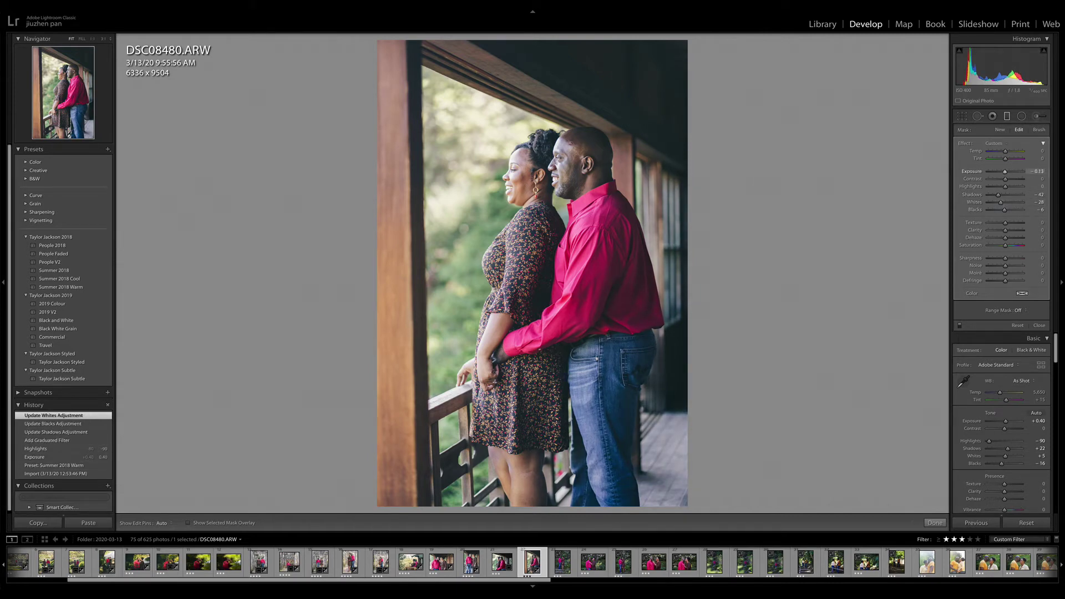
key(Return)
- Add an inverted radial filter over the couple's upper bodies with highlights 30 and shadows 9, and rate DSC08480 four stars
key(shift+m)
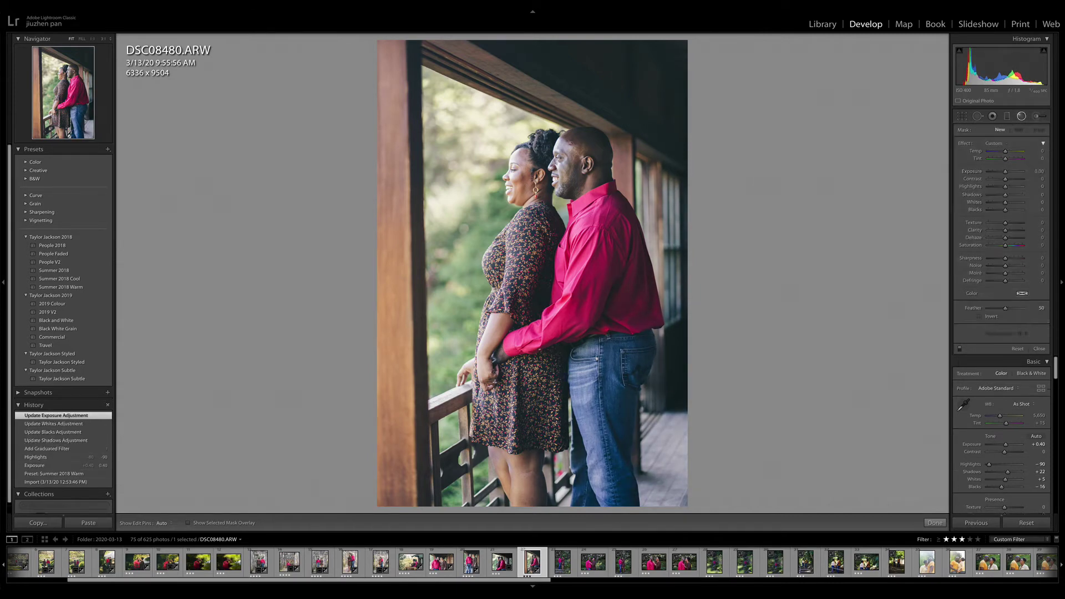
mouse_move(555, 184)
mouse_down()
mouse_move(633, 328)
mouse_move(554, 253)
mouse_up()
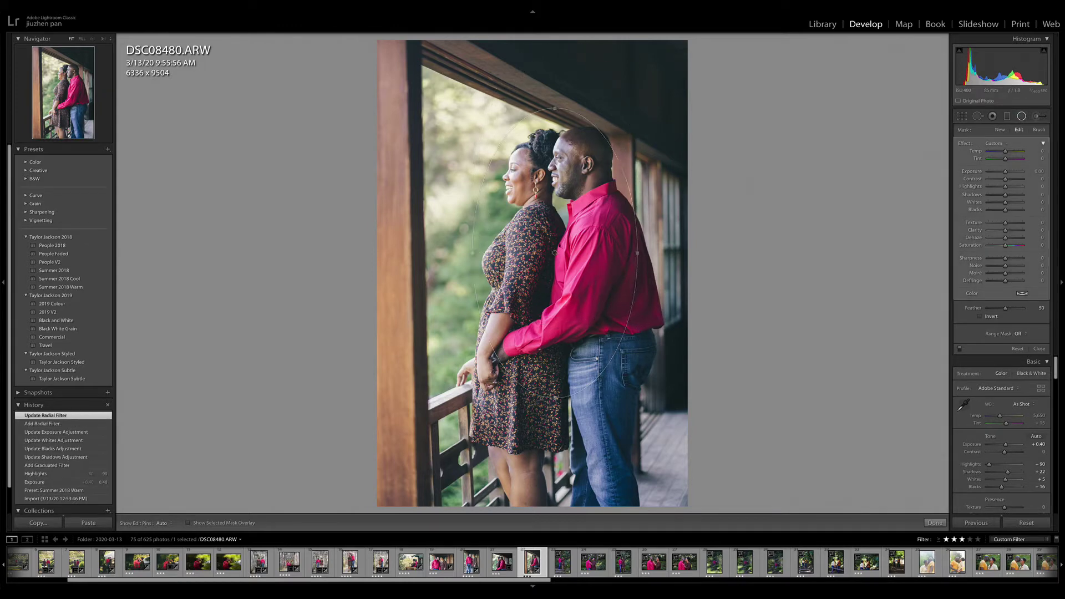
drag(1006, 187, 1010, 186)
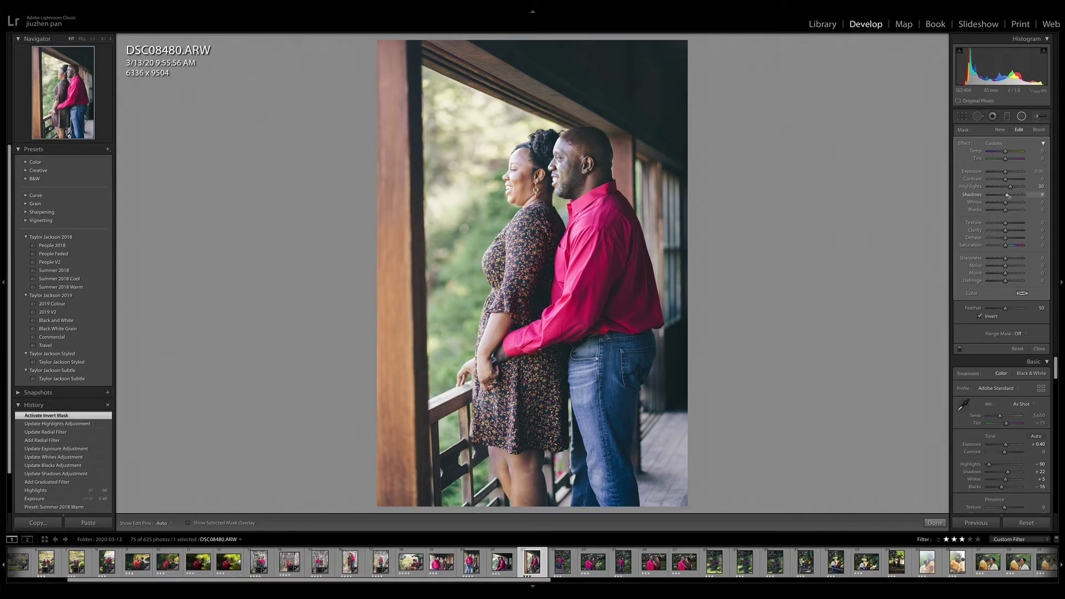
drag(553, 252, 554, 239)
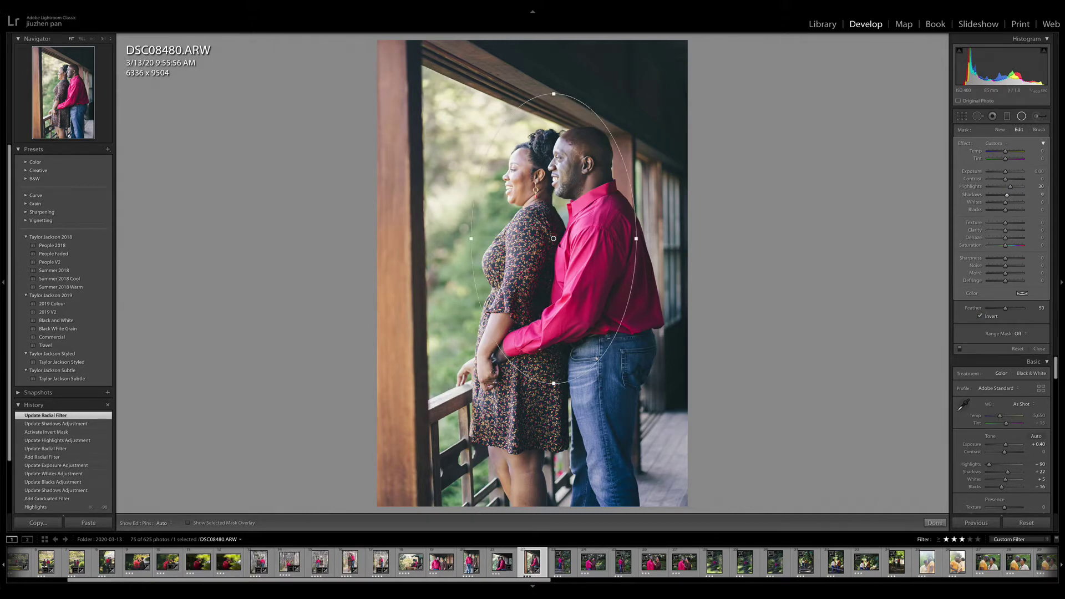
key(4)
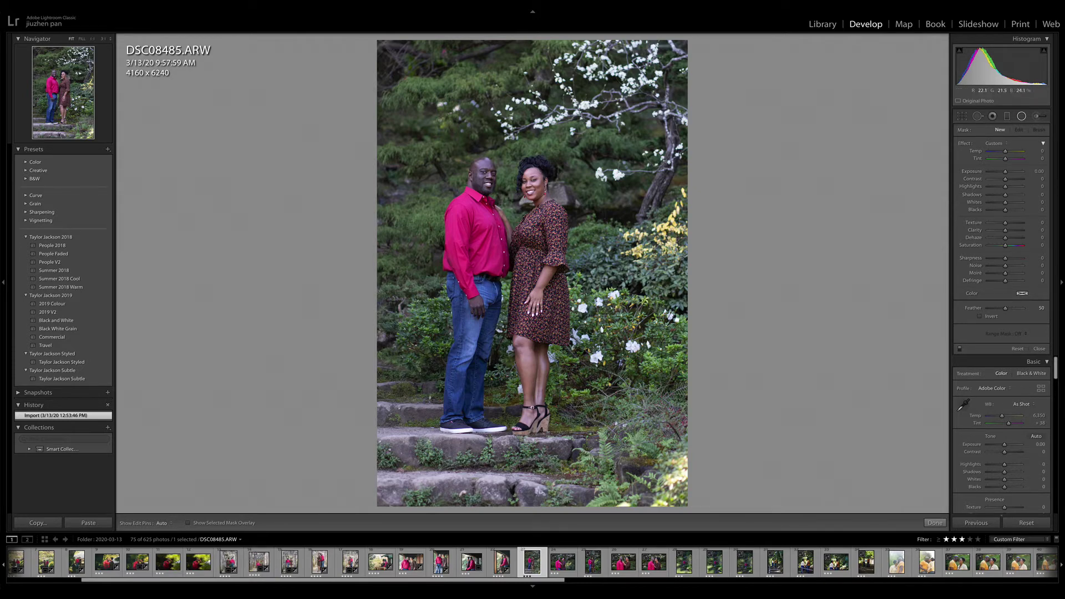
- Apply the Summer 2018 Warm preset to DSC08485 with exposure 0.50 and a post-crop vignette amount of -12
click(61, 287)
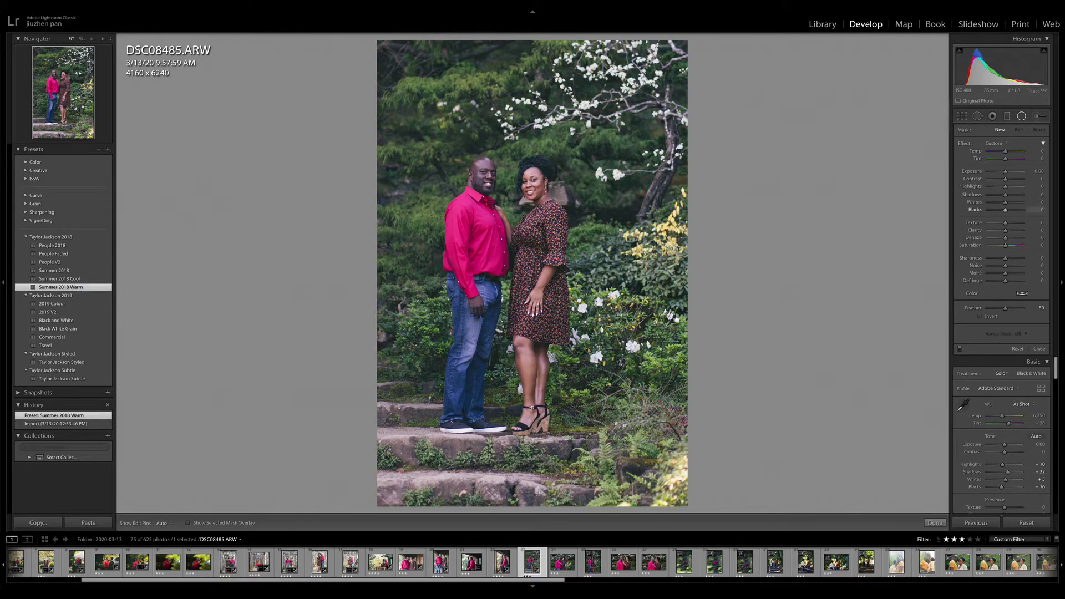
click(1021, 116)
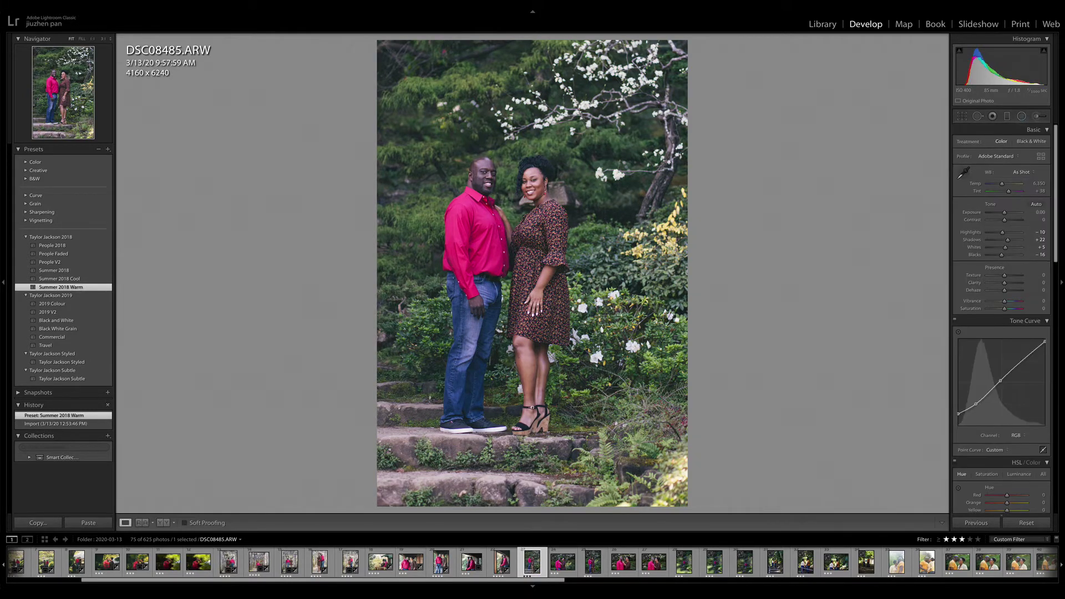
drag(1005, 212, 1006, 212)
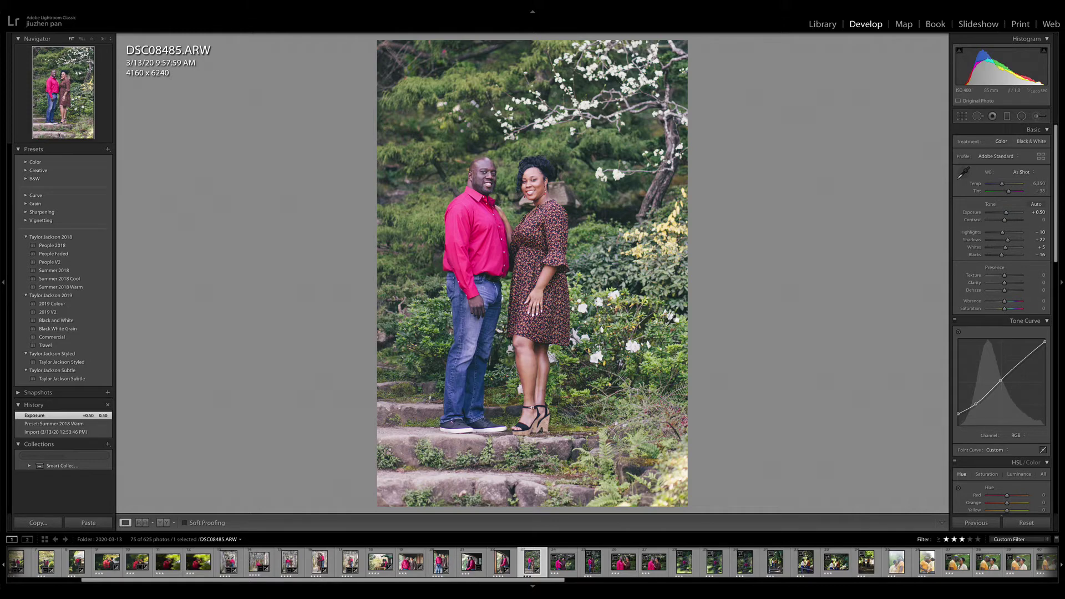
scroll(1002, 311, down, 15)
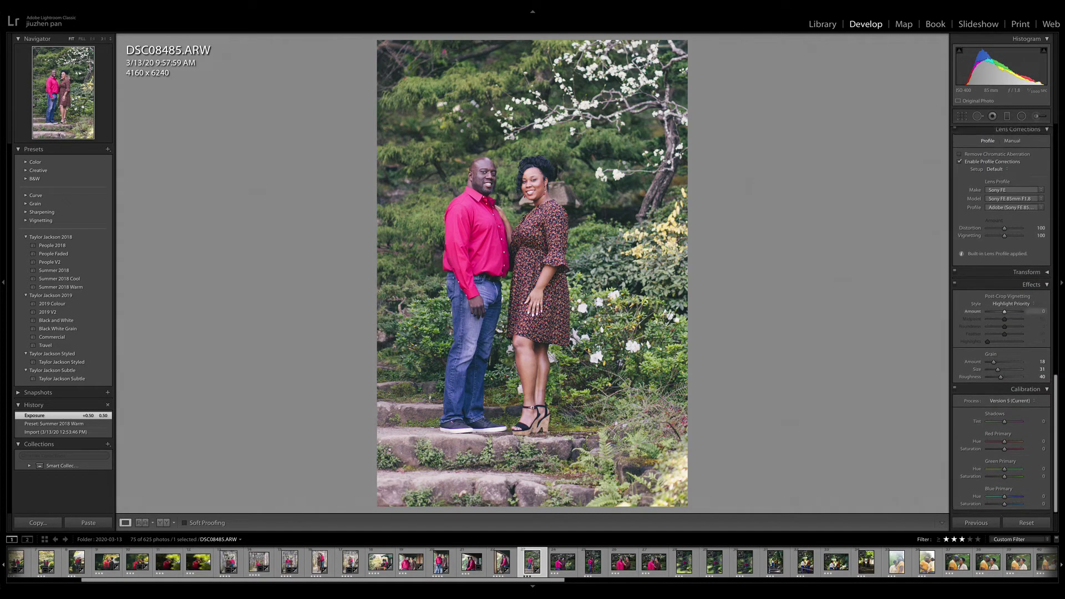
drag(1002, 311, 1002, 311)
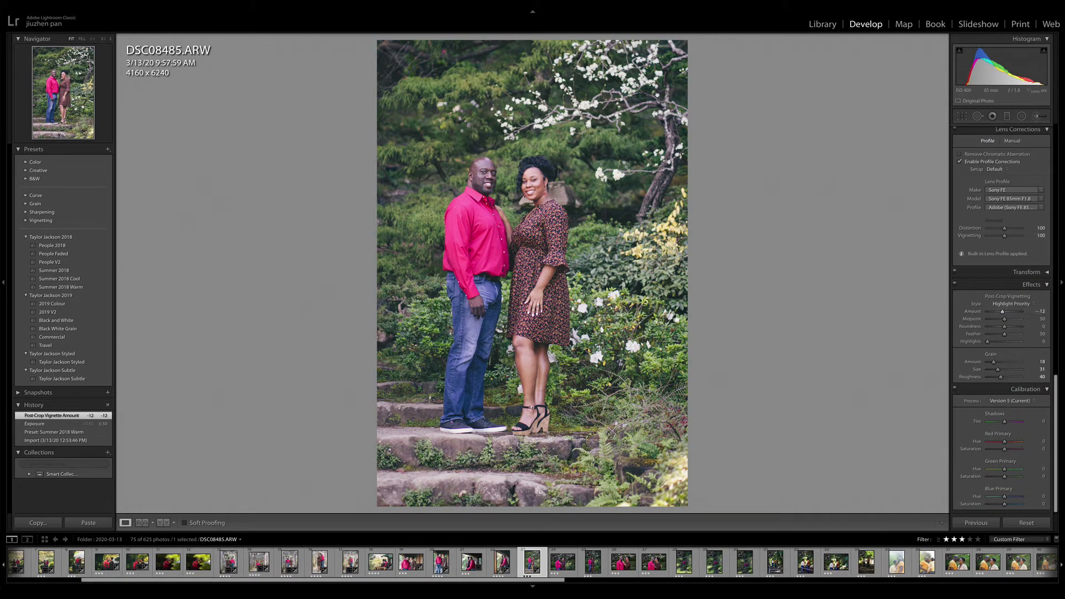
- Apply DSC08485's develop settings to the next photo, DSC08489
key(Right)
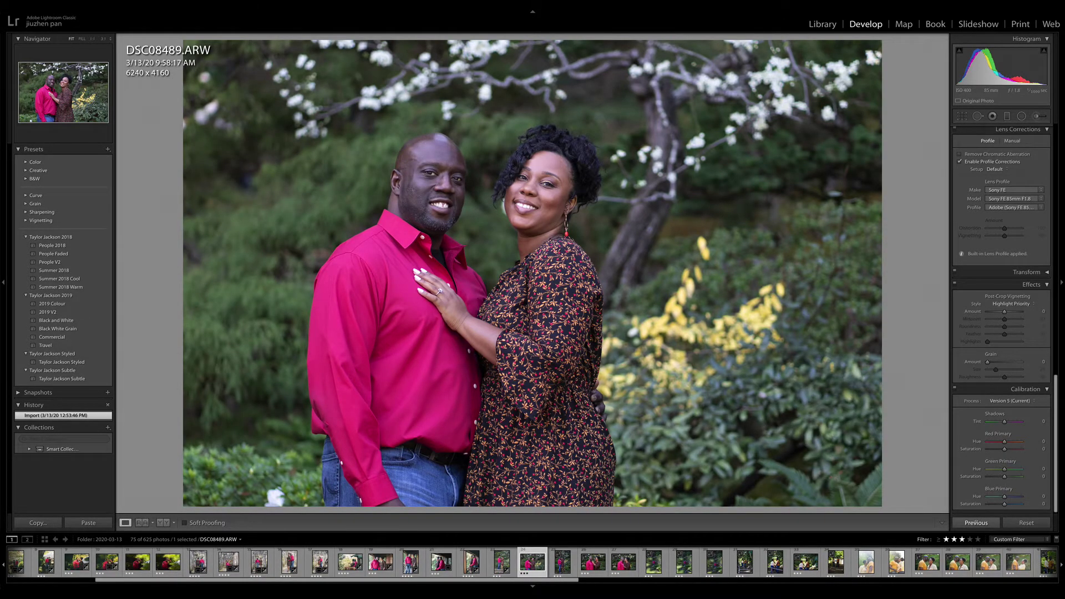
key(ctrl+shift+v)
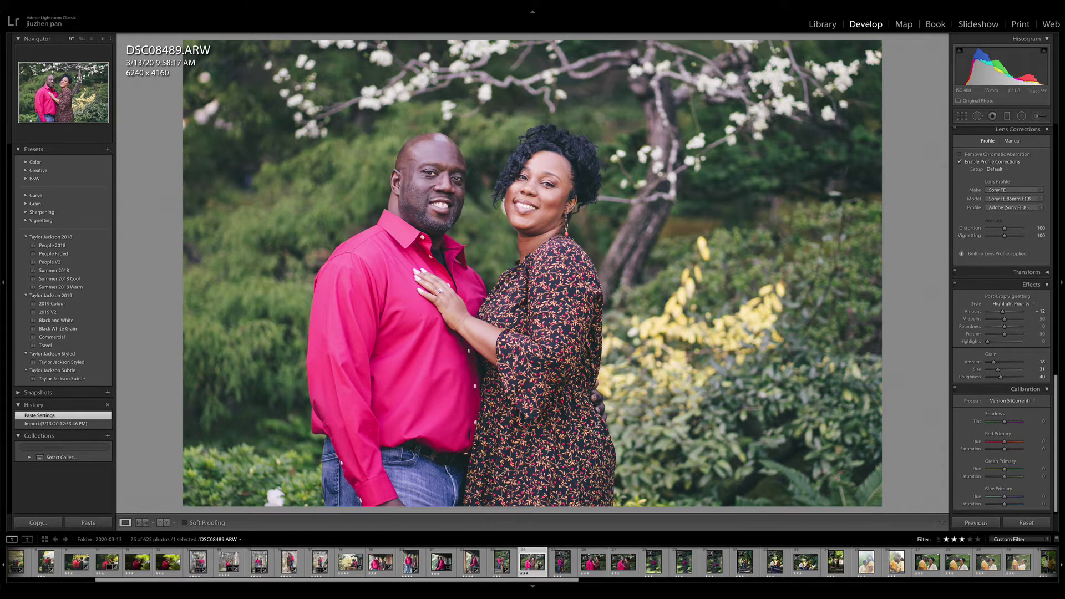
- Rate DSC08489.ARW four stars and apply its develop settings to the full-length portrait DSC08494.ARW
key(4)
key(Right)
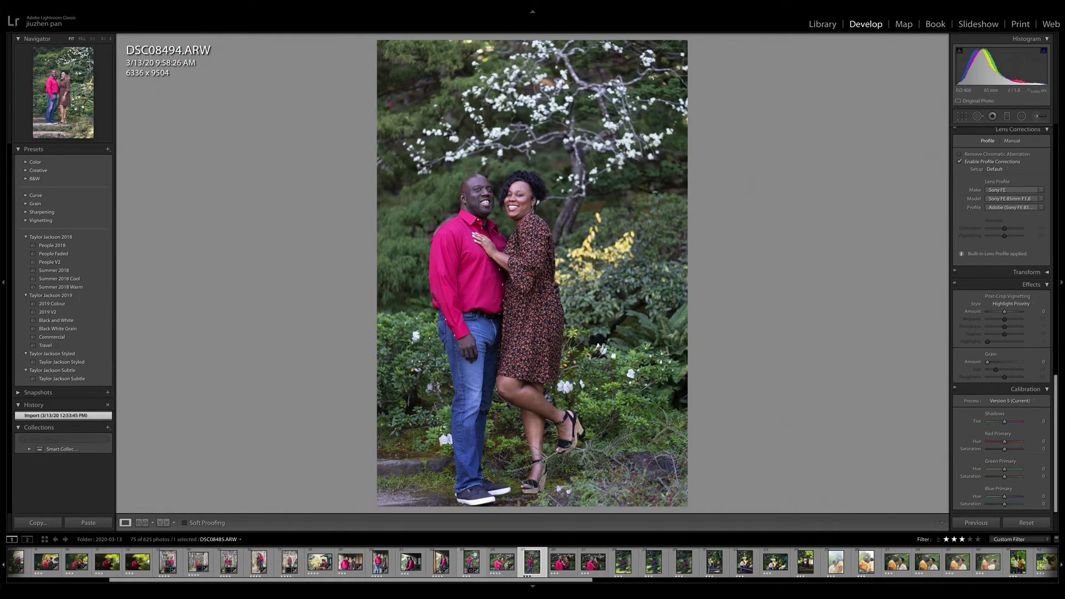
click(475, 556)
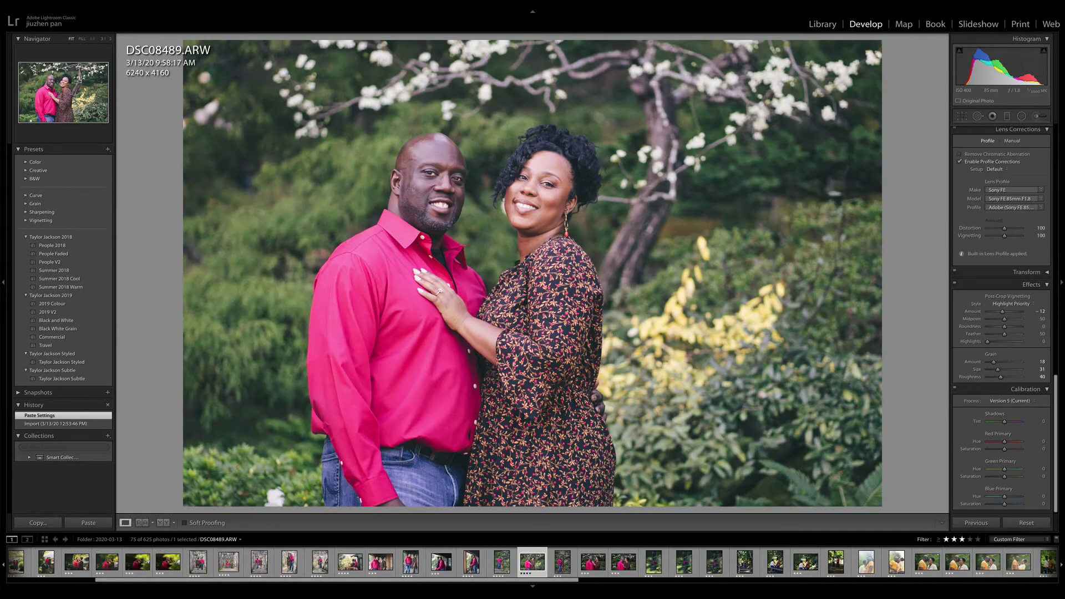
key(Right)
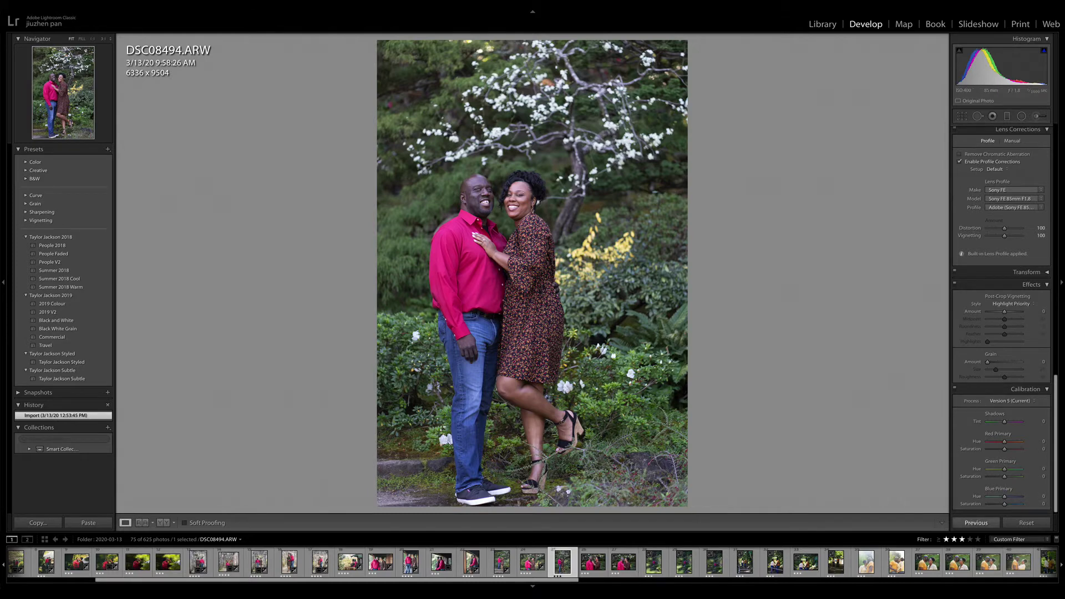
click(532, 562)
click(562, 562)
click(975, 522)
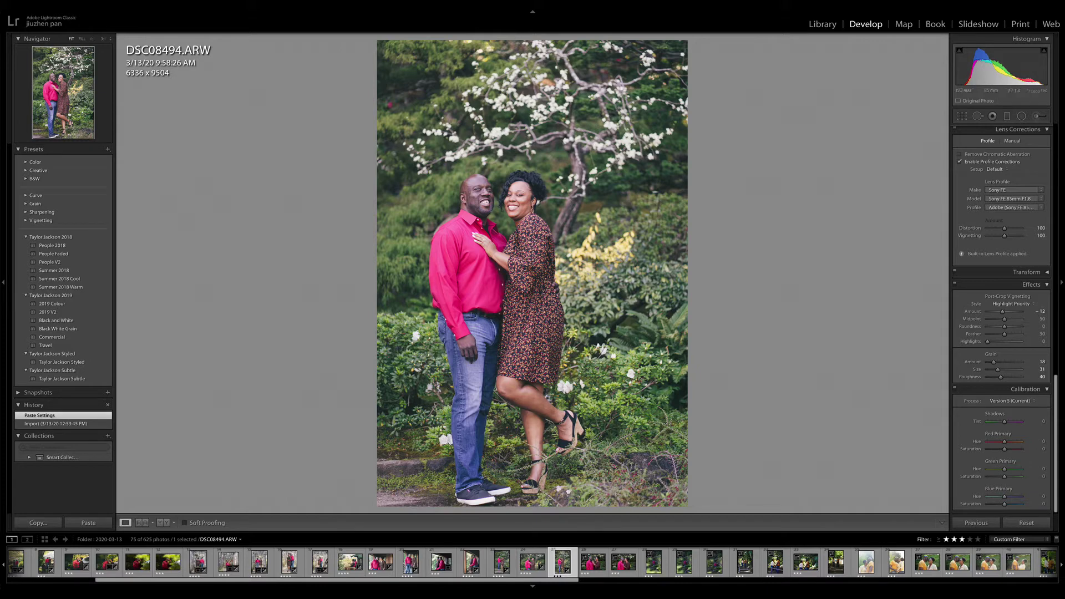
- Apply the same develop settings to the two close-up couple photos, DSC08503.ARW and DSC08504.ARW
key(Right)
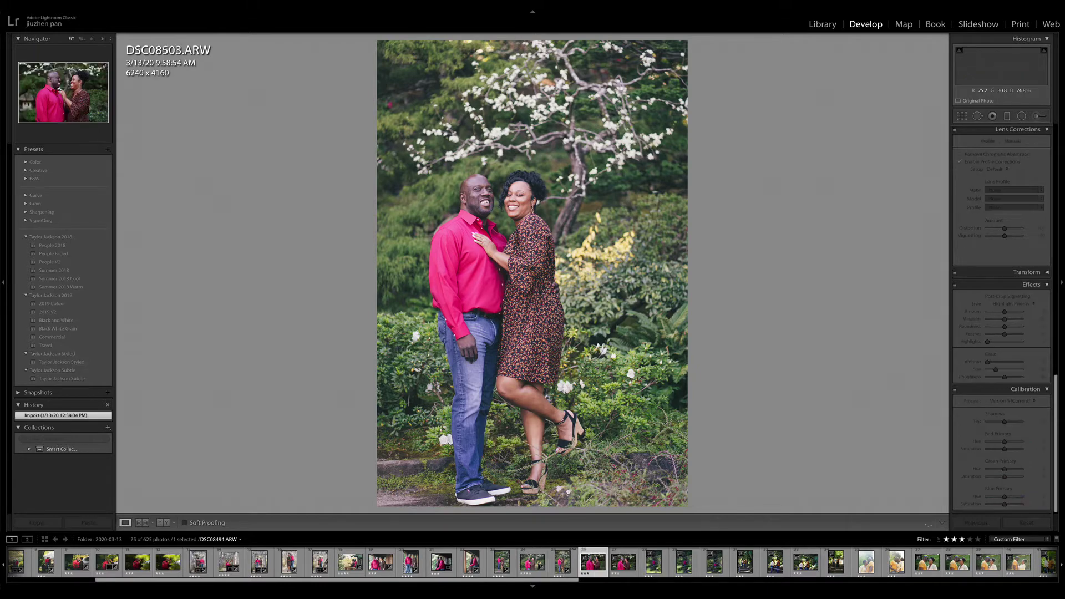
key(ctrl+shift+v)
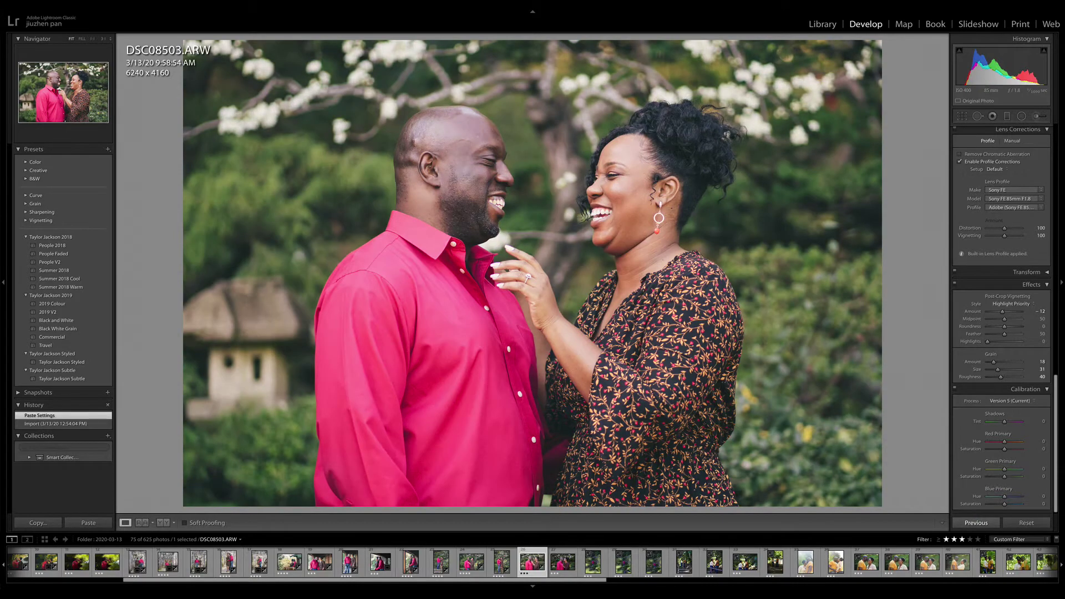
key(Right)
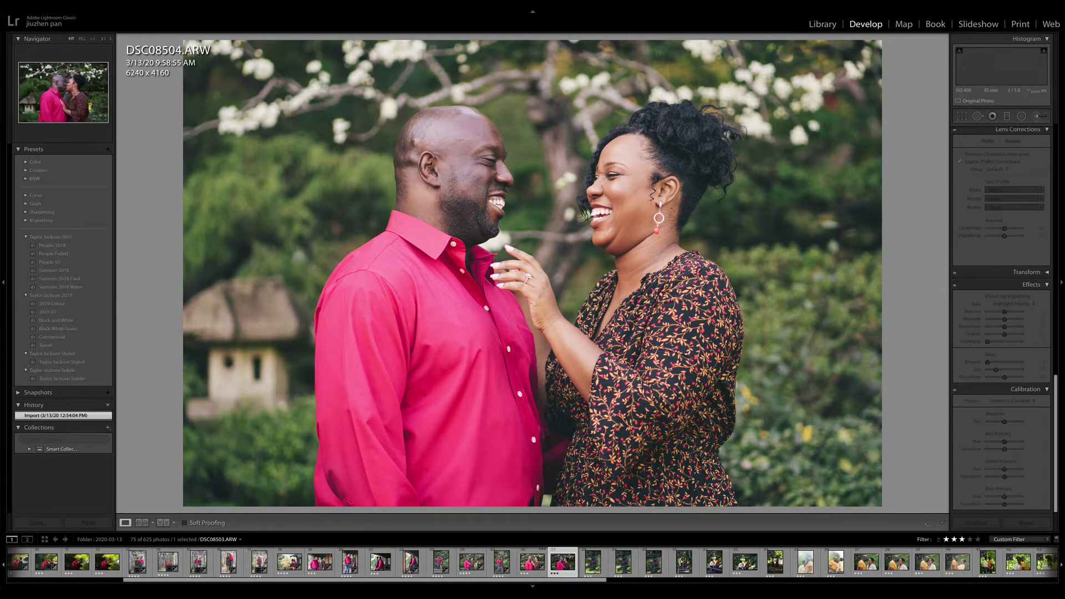
key(ctrl+shift+v)
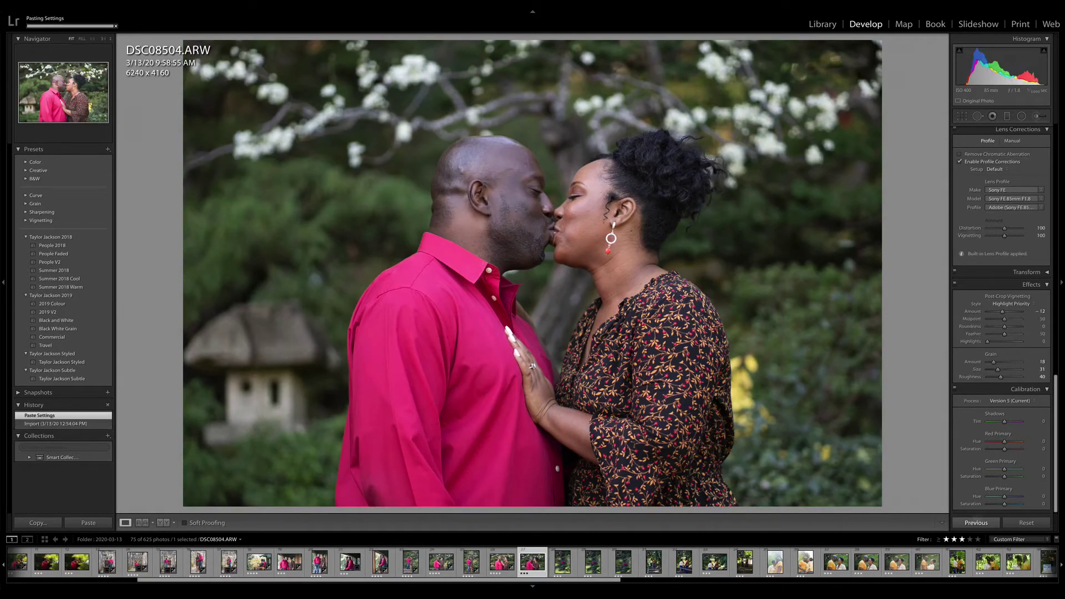
- Apply the Summer 2018 Warm preset to the waterfall photo DSC08507.ARW and set its exposure to +0.40
key(Right)
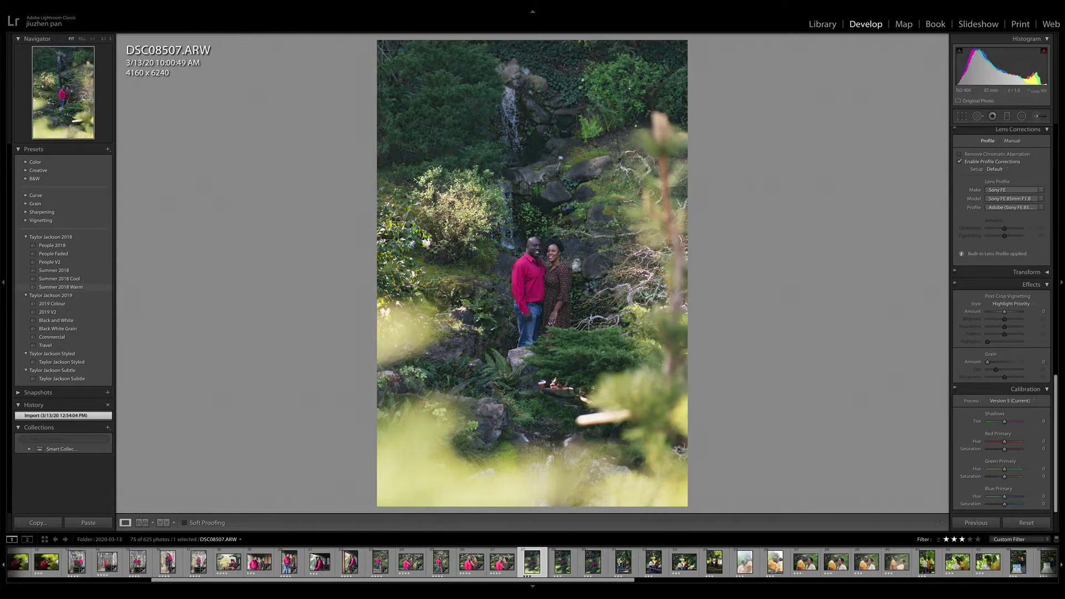
click(89, 287)
scroll(1002, 322, up, 5)
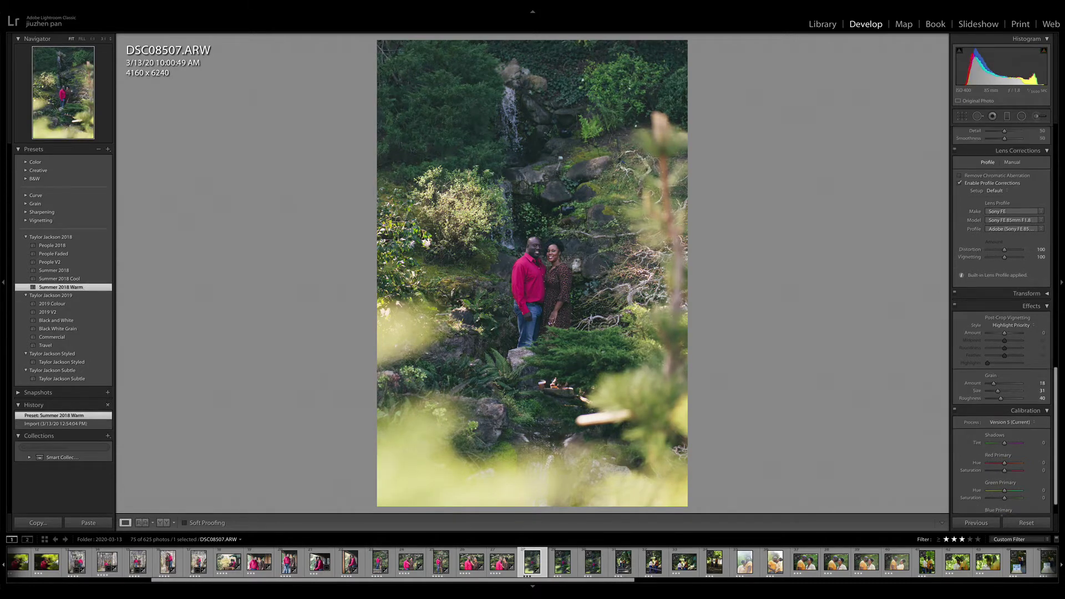
scroll(1001, 322, up, 3)
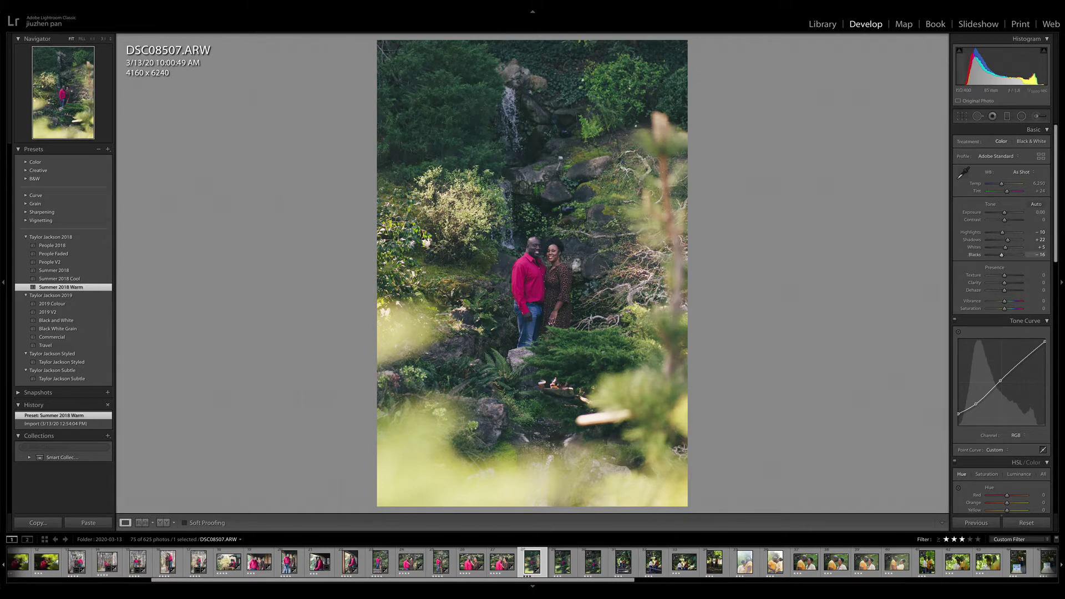
drag(1004, 212, 1006, 211)
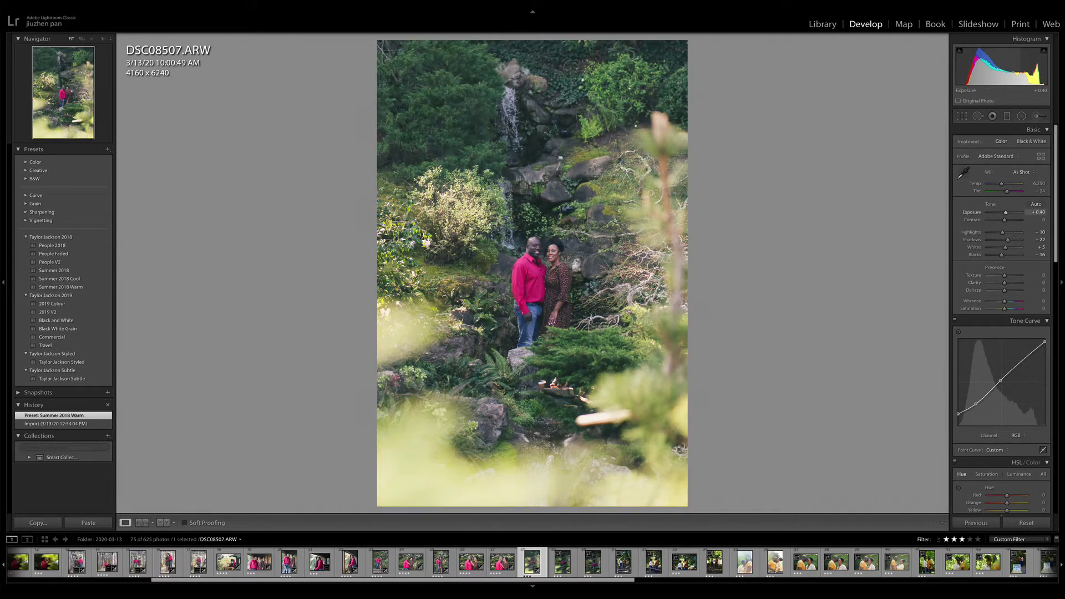
- Add an inverted radial filter around the upper waterfall and set its highlights to 85
click(1022, 116)
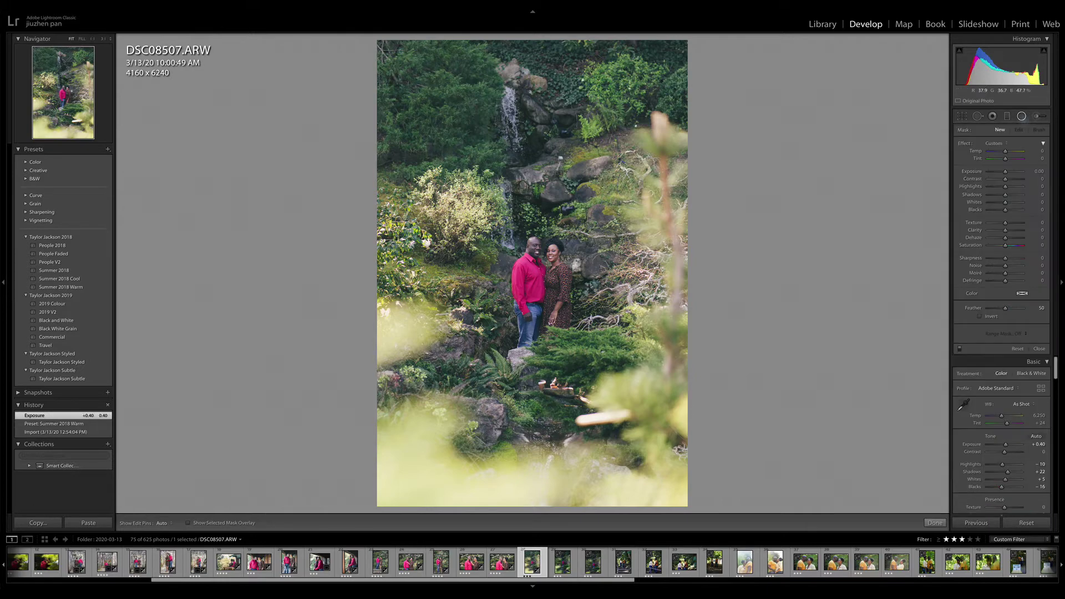
drag(513, 109, 528, 155)
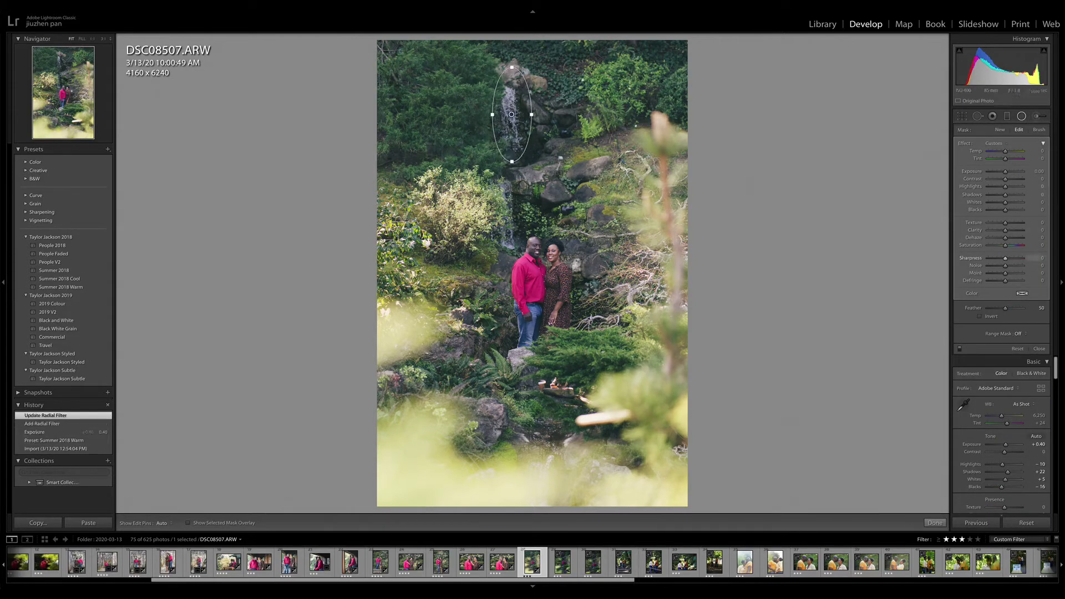
click(980, 316)
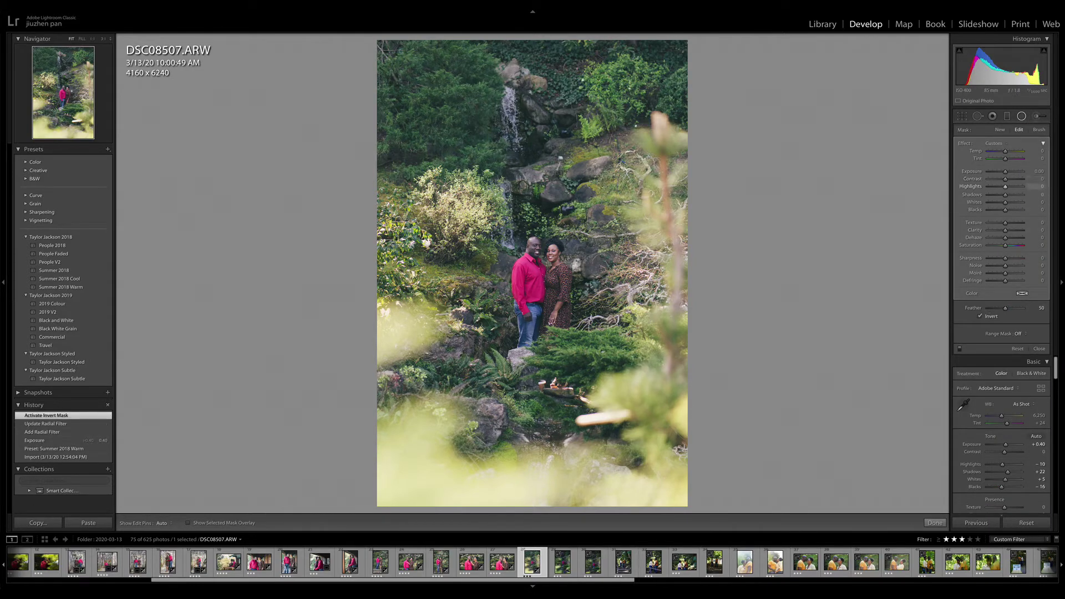
drag(1005, 187, 1017, 187)
- Duplicate the radial filter onto the lower cascade and raise the waterfall filters' exposure, the upper one to 0.14
right_click(512, 114)
click(521, 120)
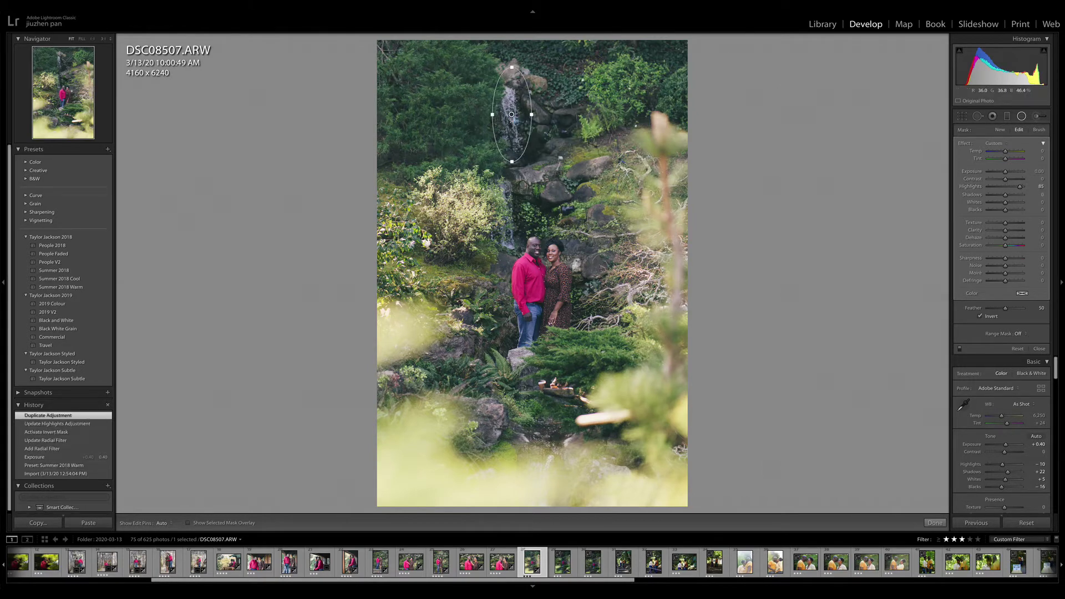
drag(512, 114, 507, 206)
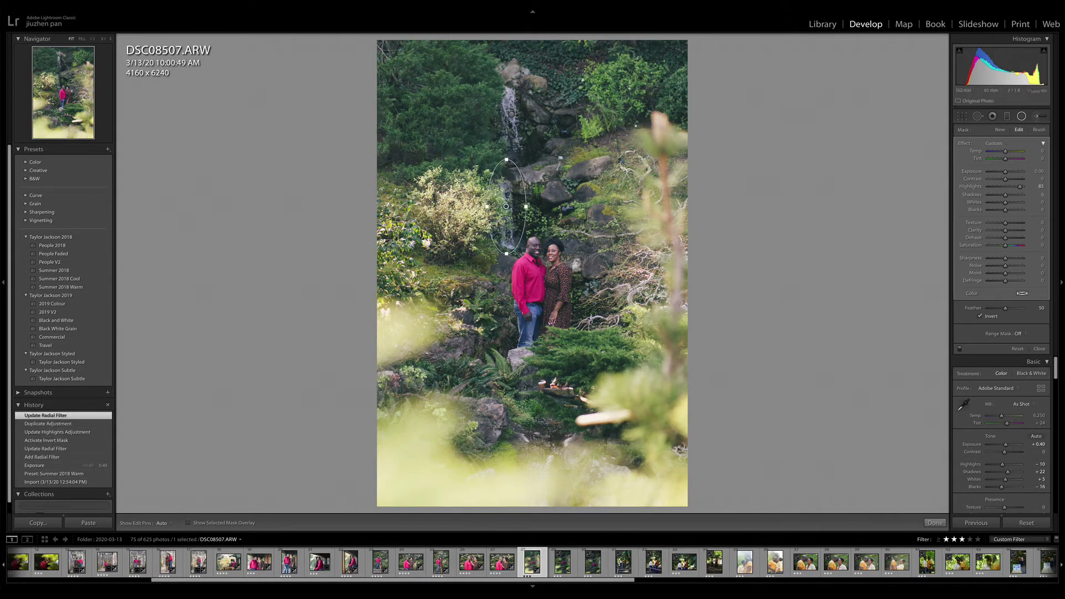
drag(1005, 172, 1006, 171)
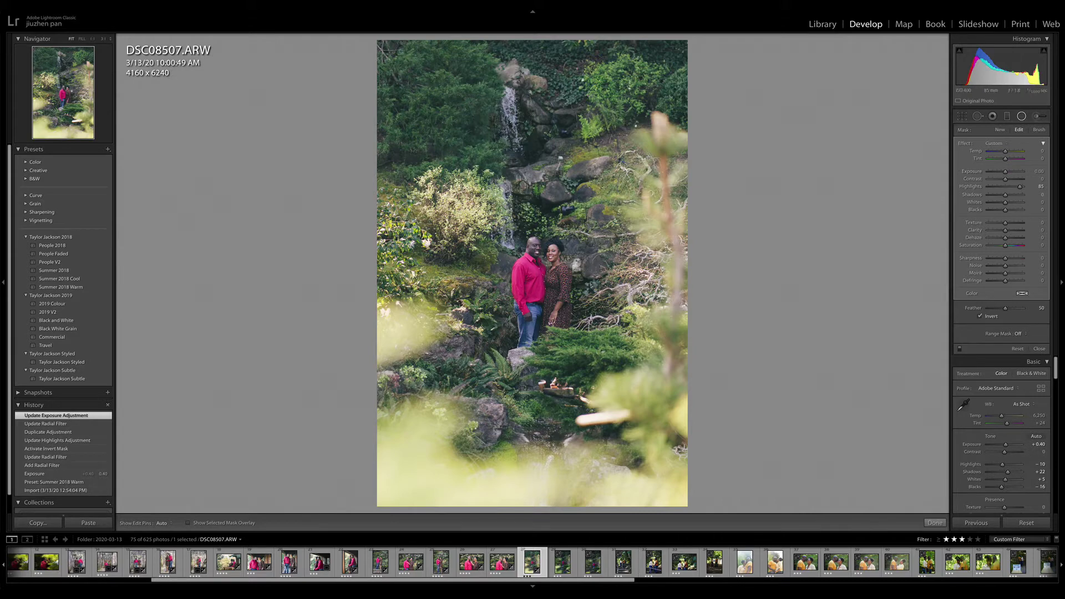
drag(1005, 171, 1006, 172)
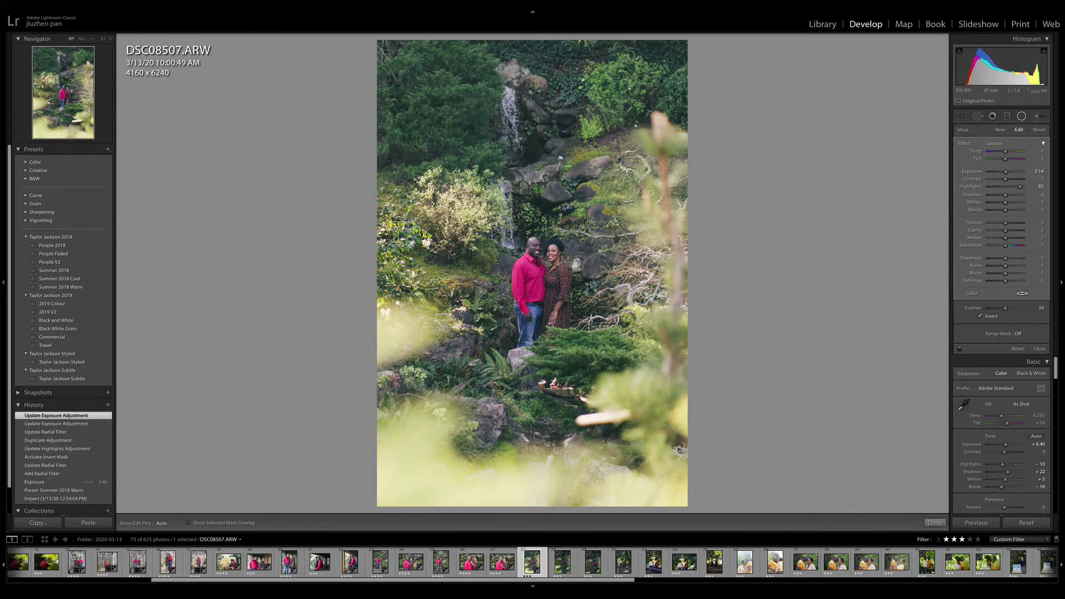
- Compare the waterfall photo with its radial filters switched off and on
click(959, 348)
click(959, 348)
click(959, 349)
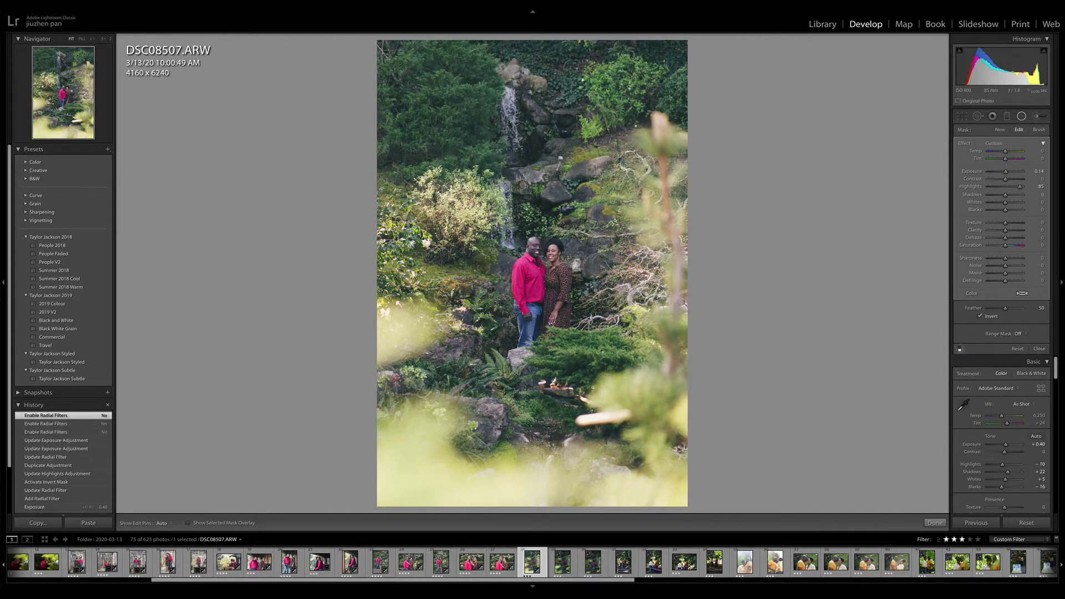
click(960, 348)
click(960, 349)
click(960, 349)
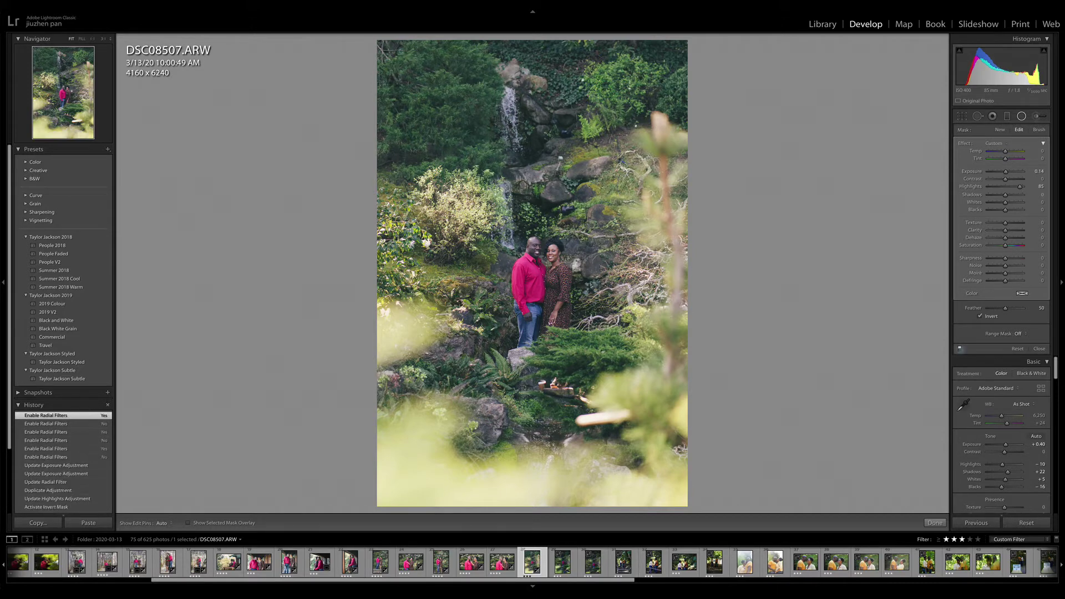
- Duplicate the upper waterfall's radial filter onto the couple and fit its ellipse around both people
right_click(512, 115)
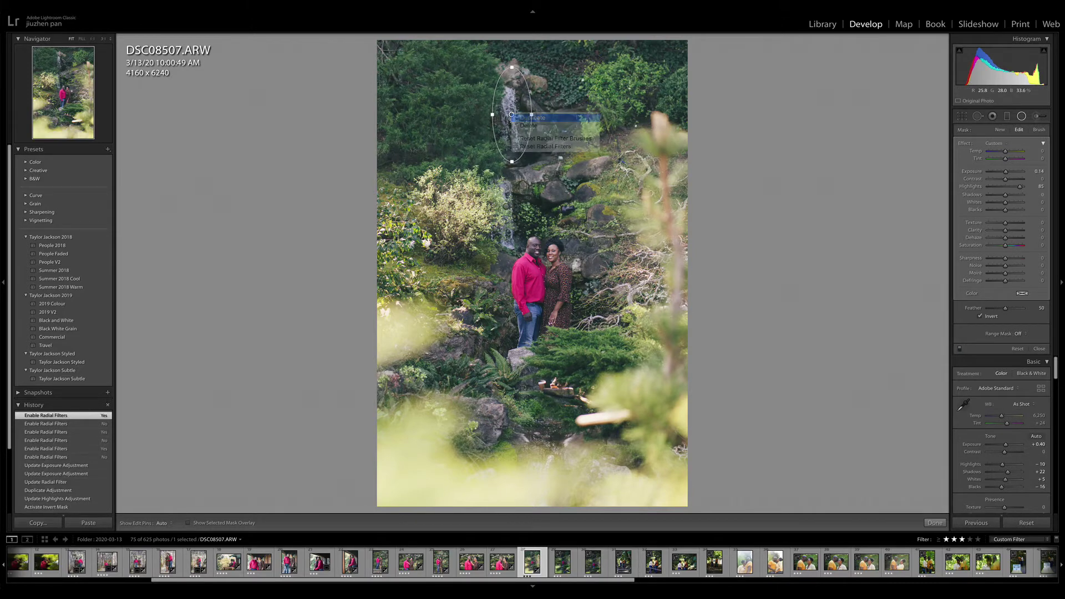
click(547, 126)
drag(512, 114, 582, 286)
drag(543, 239, 543, 226)
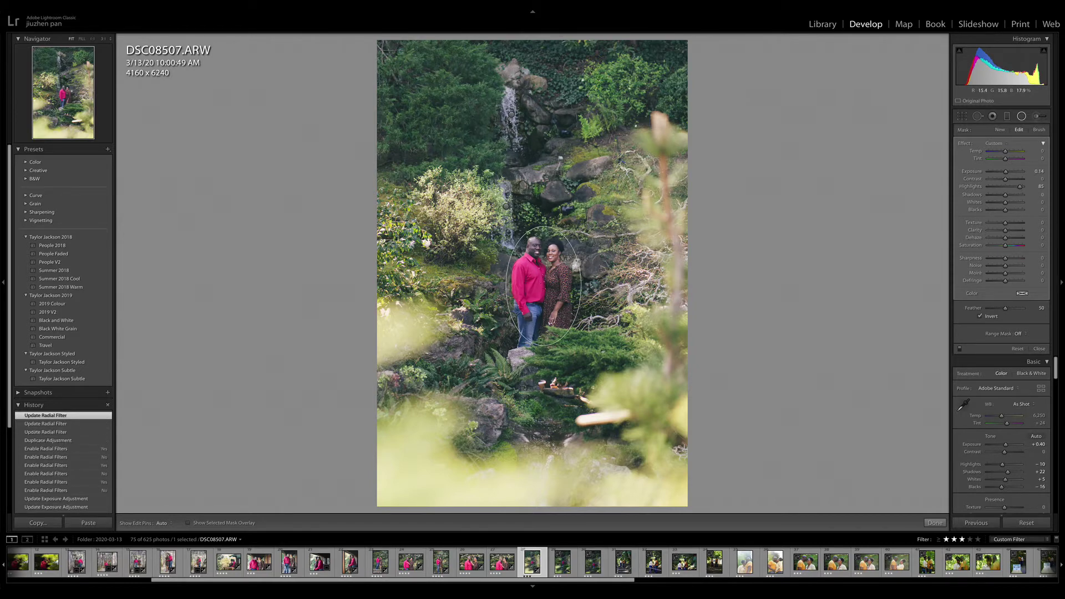
drag(543, 285, 543, 288)
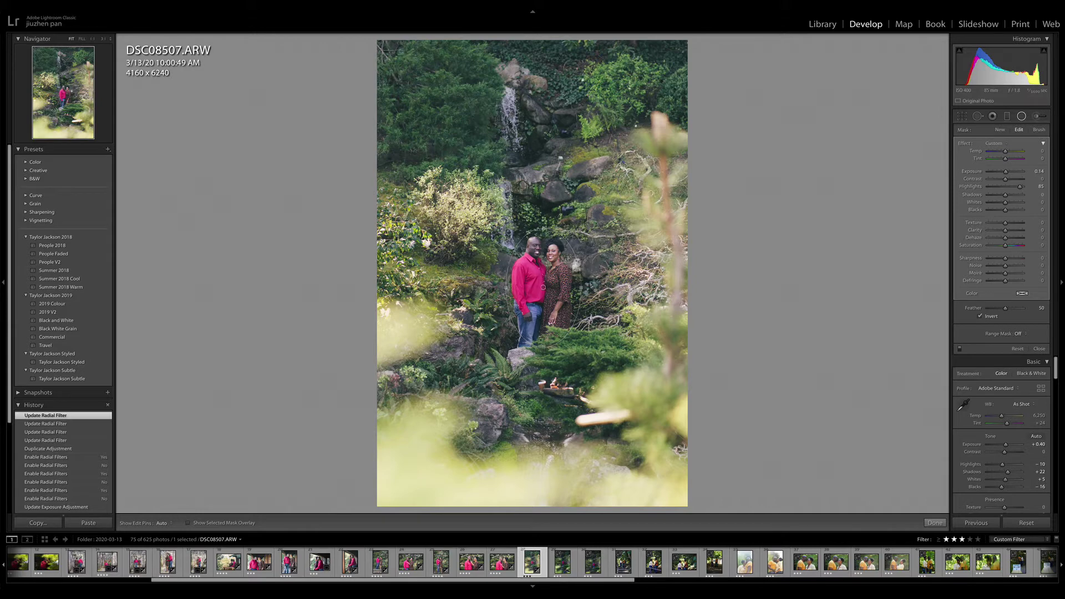
click(1022, 116)
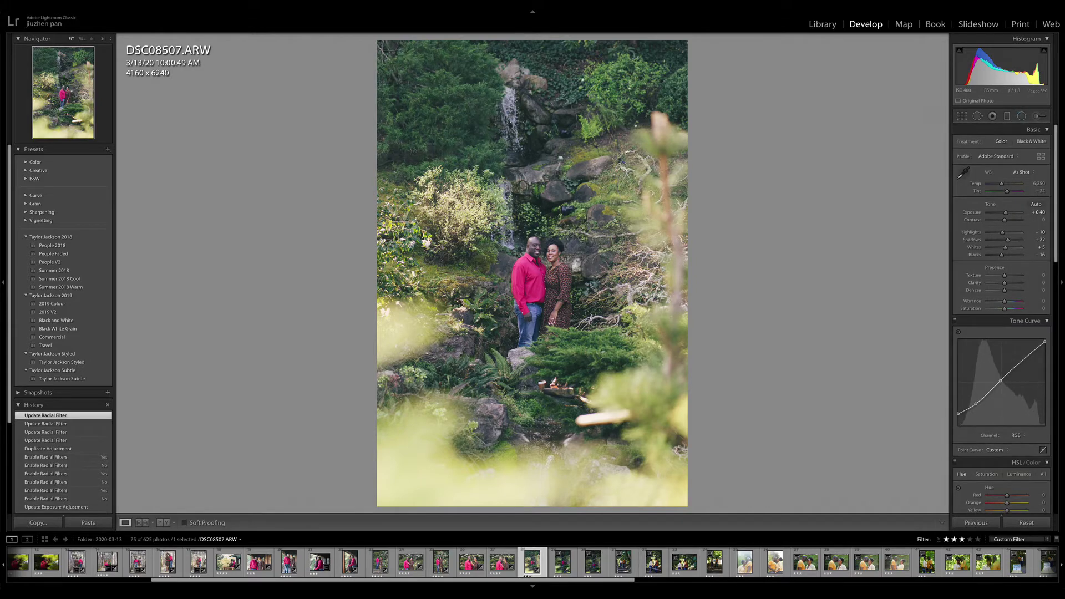
- Set the photo's overall highlights to -60 and the post-crop vignette amount to -13
drag(1003, 232, 994, 232)
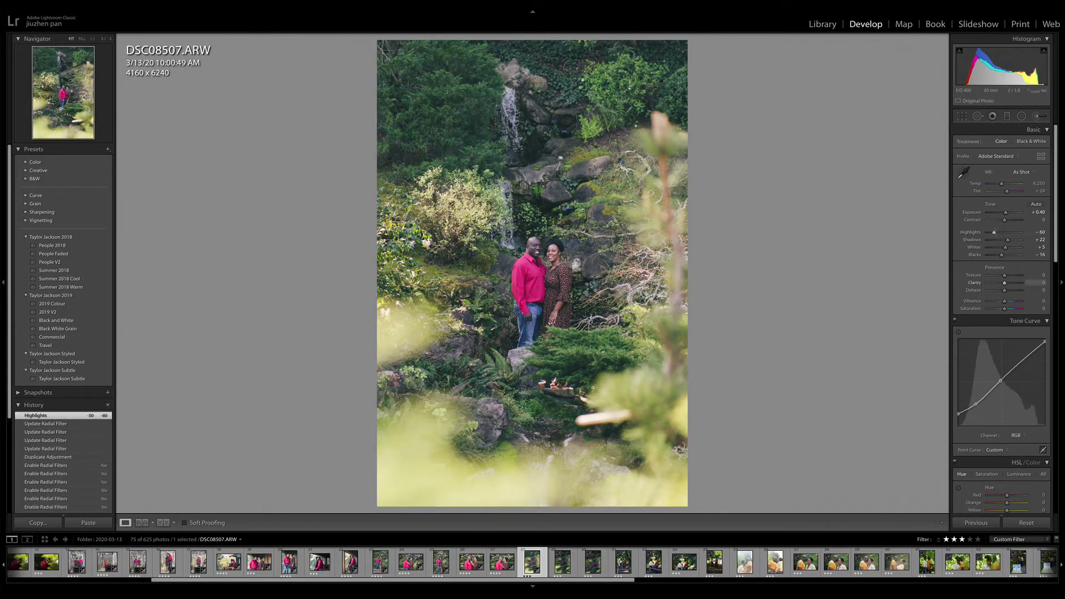
scroll(1032, 286, down, 15)
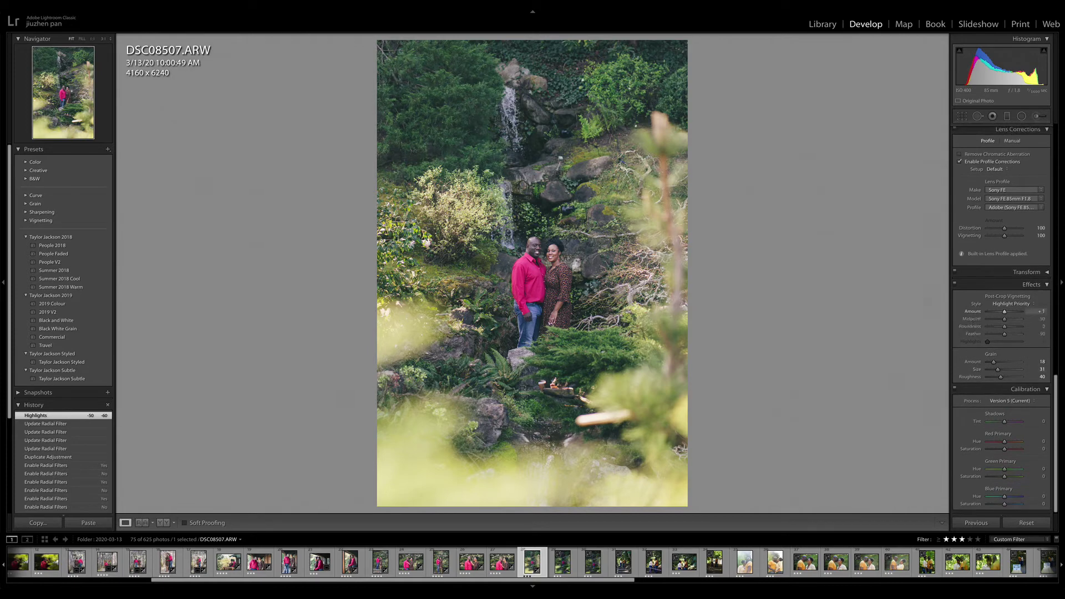
drag(1005, 311, 1002, 311)
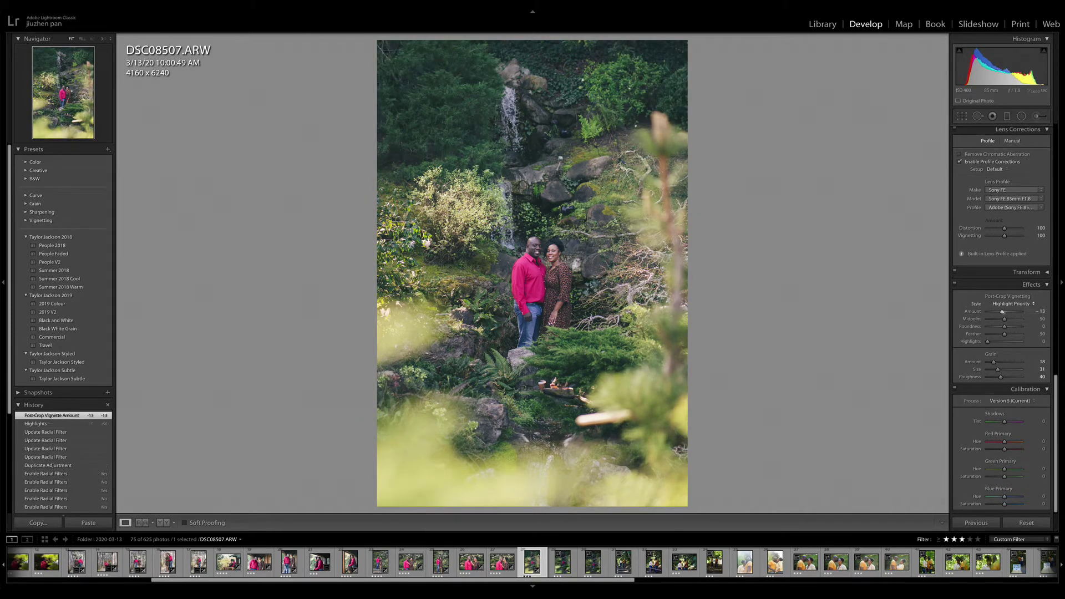
- Add a graduated filter from the photo's right edge inward with shadows at -34 and exposure at -0.15
scroll(1003, 312, up, 15)
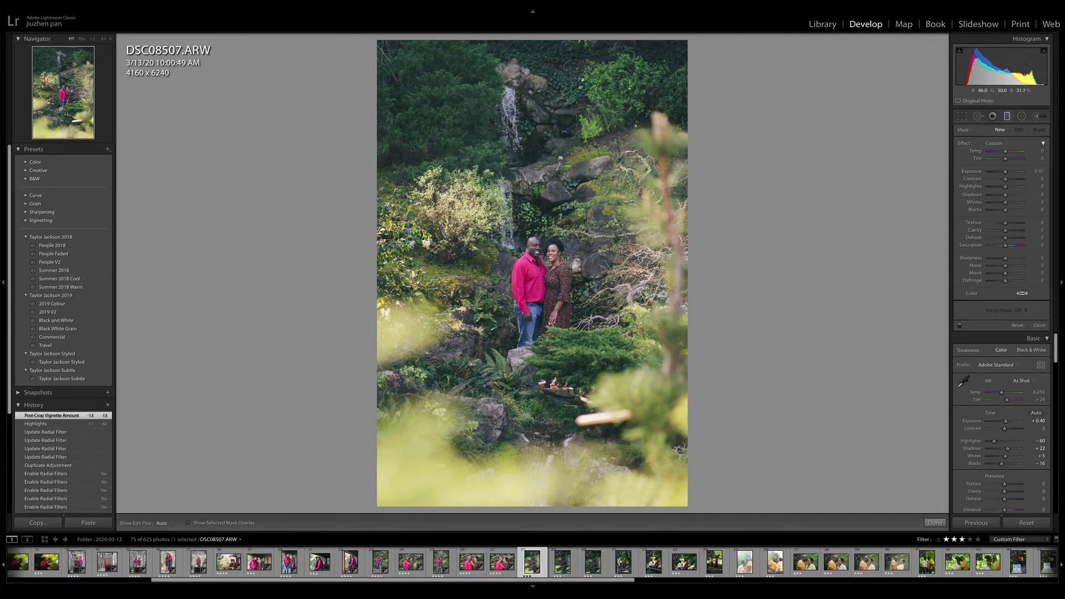
drag(668, 424, 561, 413)
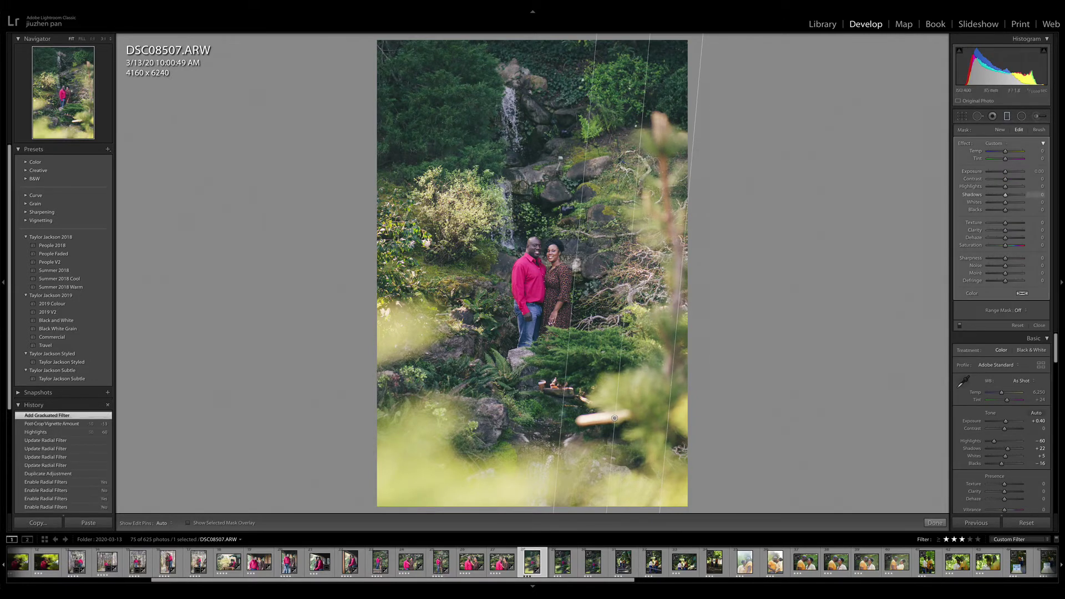
drag(1006, 195, 1004, 172)
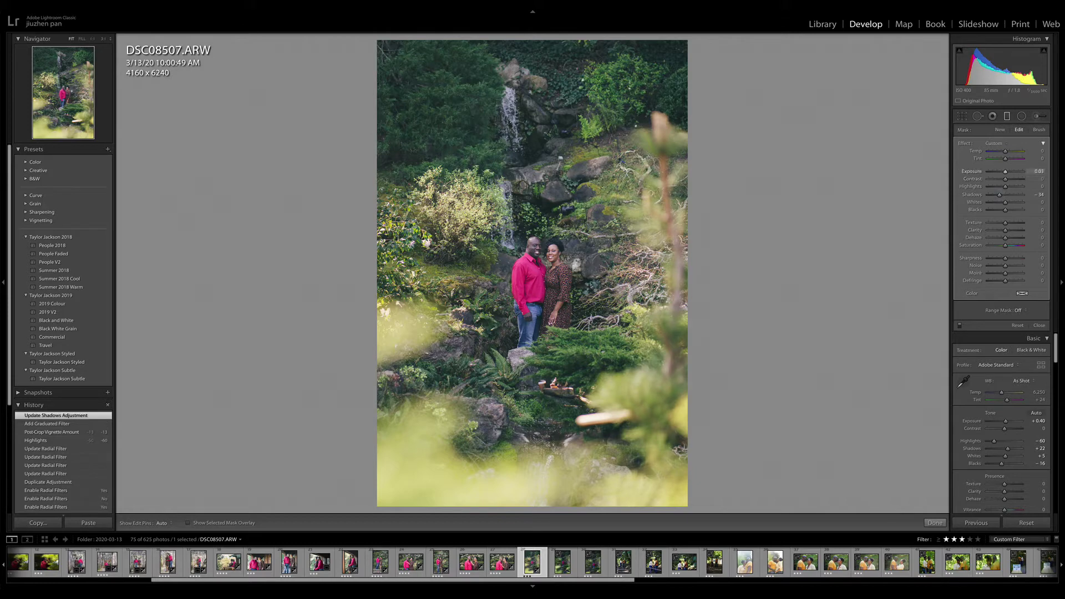
- Add further graduated filters with the same darkening settings over the photo's left side and lower foreground, and adjust their placement
drag(447, 379, 508, 356)
drag(519, 492, 519, 340)
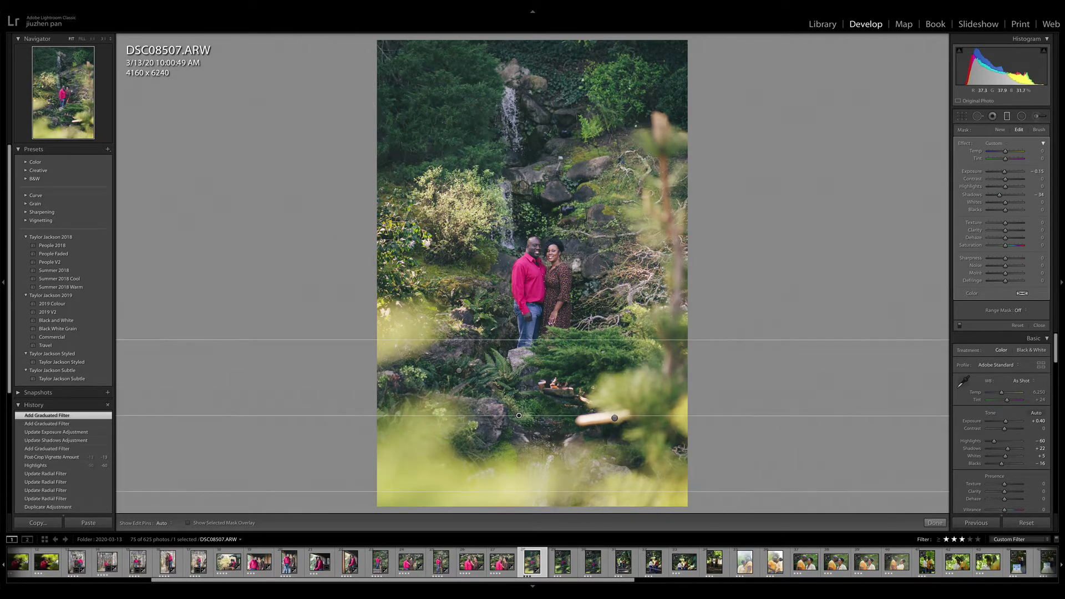
drag(519, 416, 527, 399)
mouse_move(528, 500)
mouse_down()
mouse_move(526, 414)
mouse_move(526, 460)
mouse_up()
drag(524, 458, 525, 480)
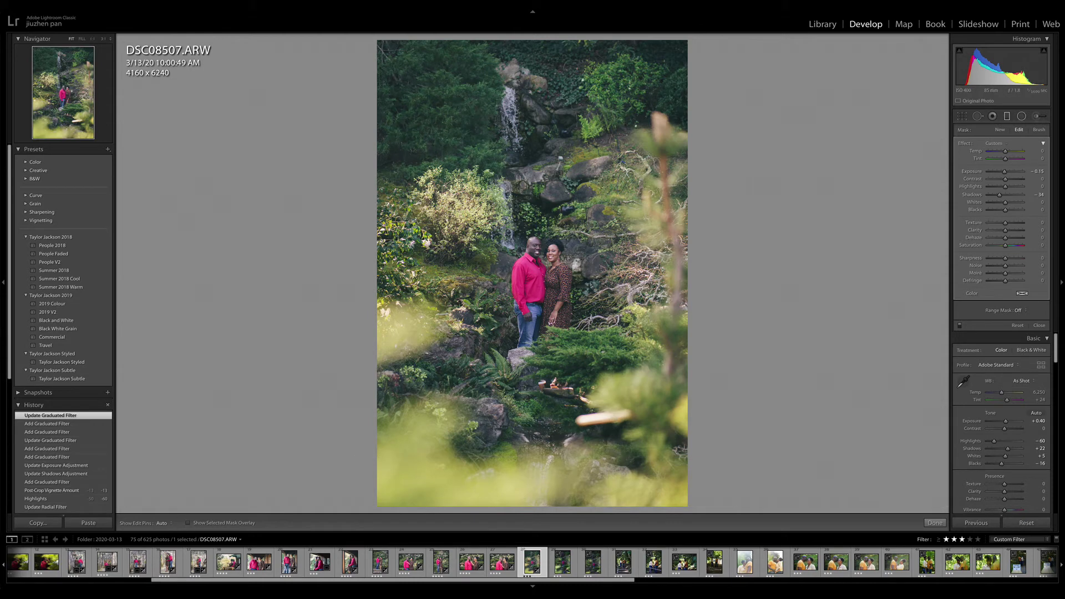
- Add an inverted radial filter over the pond below the couple with exposure at -0.13, highlights at -100 and reduced shadows
click(1022, 116)
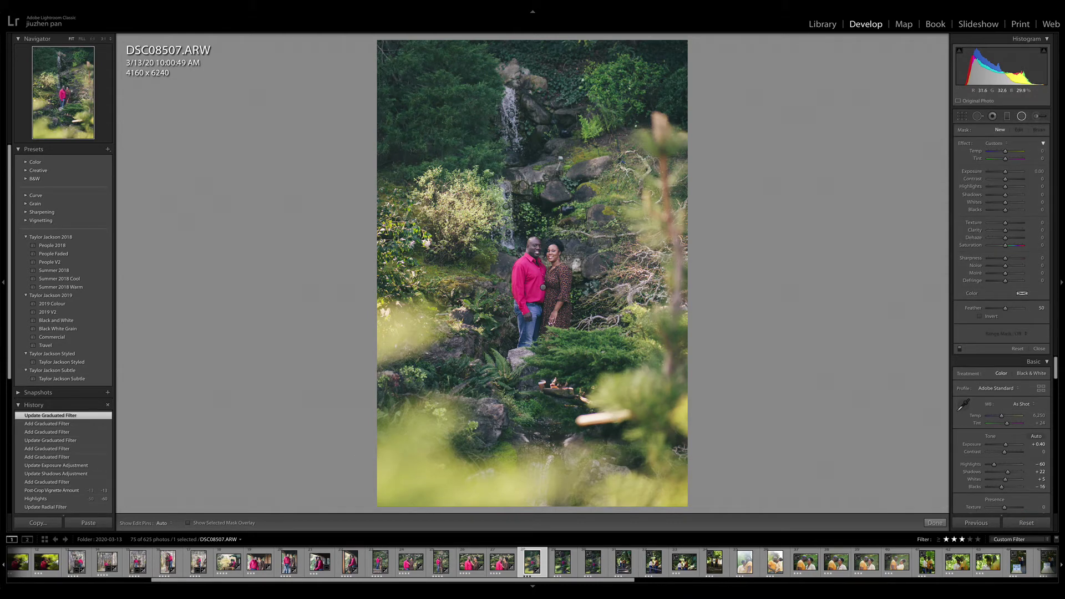
drag(543, 388, 577, 427)
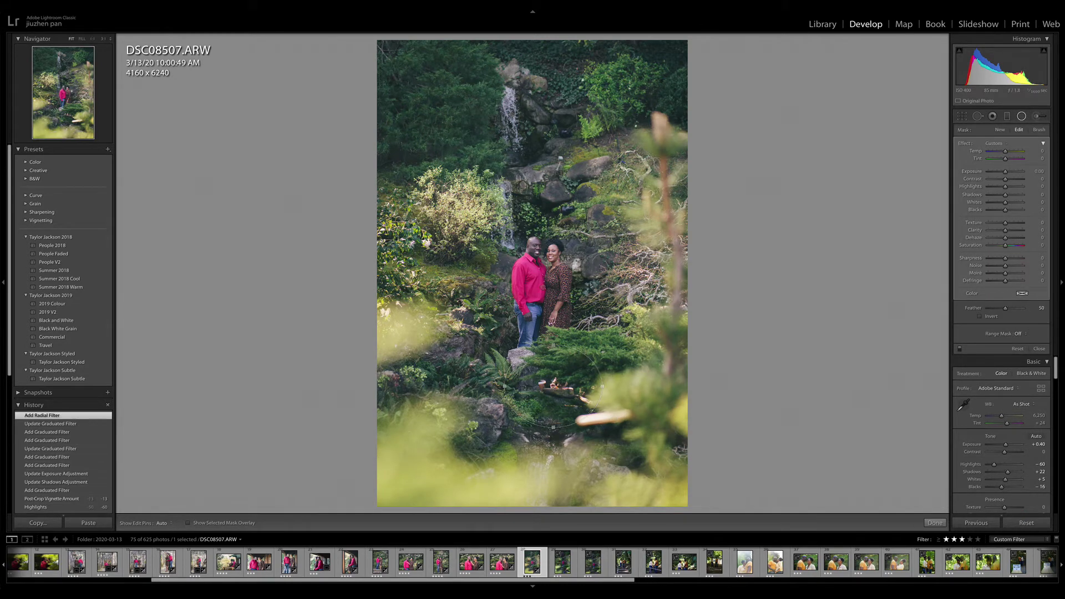
click(991, 316)
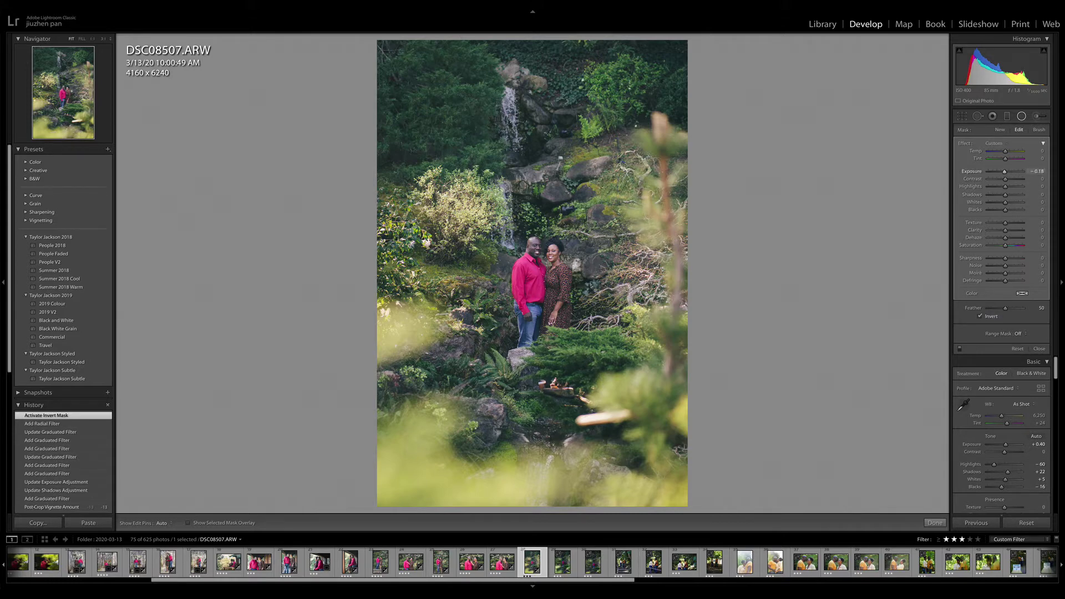
drag(1005, 171, 1005, 172)
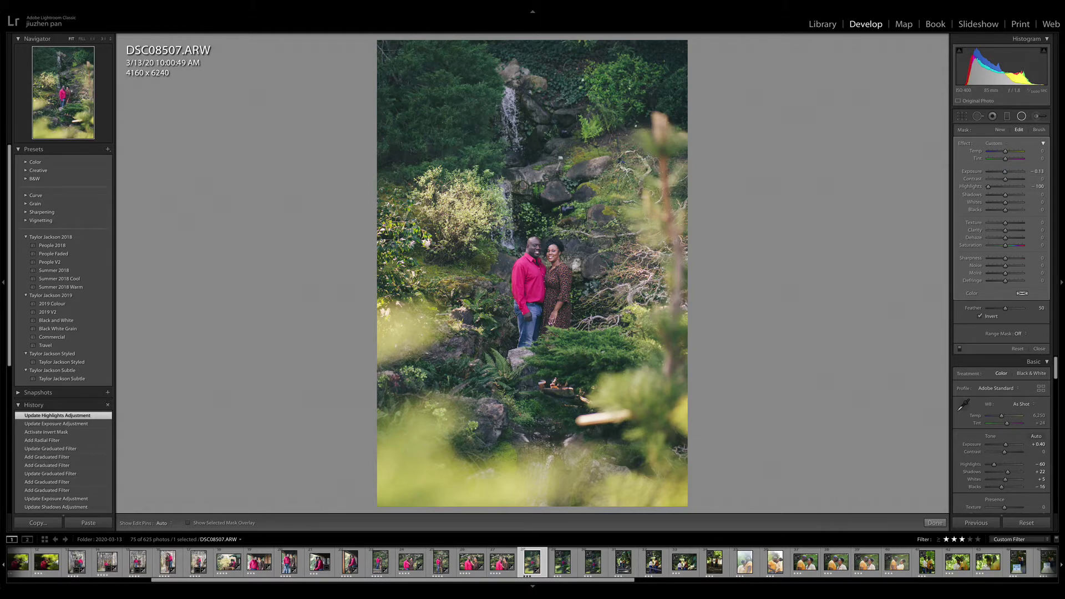
mouse_move(553, 386)
drag(1006, 194, 1002, 195)
key(shift+m)
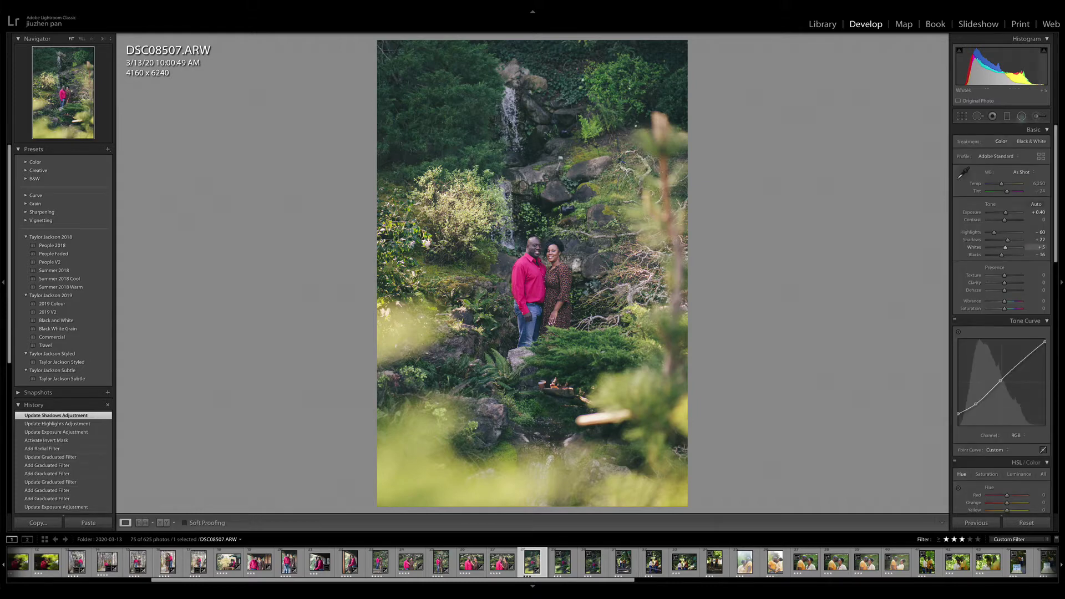
- Compare the edited waterfall photo with its before version several times
key(backslash)
key(backslash)
key(backslash)
key(backslash)
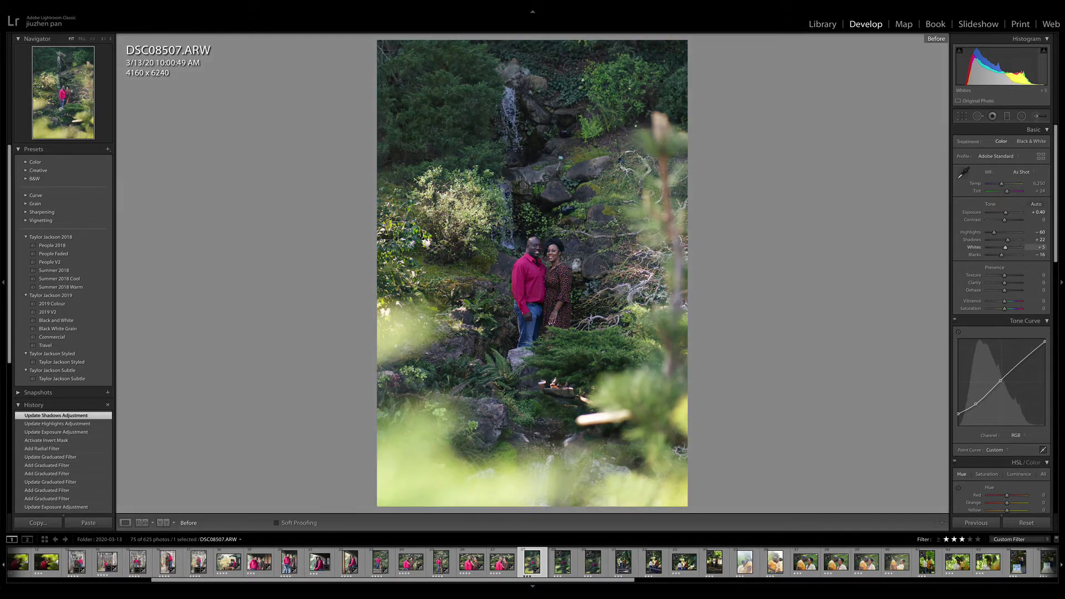
key(backslash)
key(backslash)
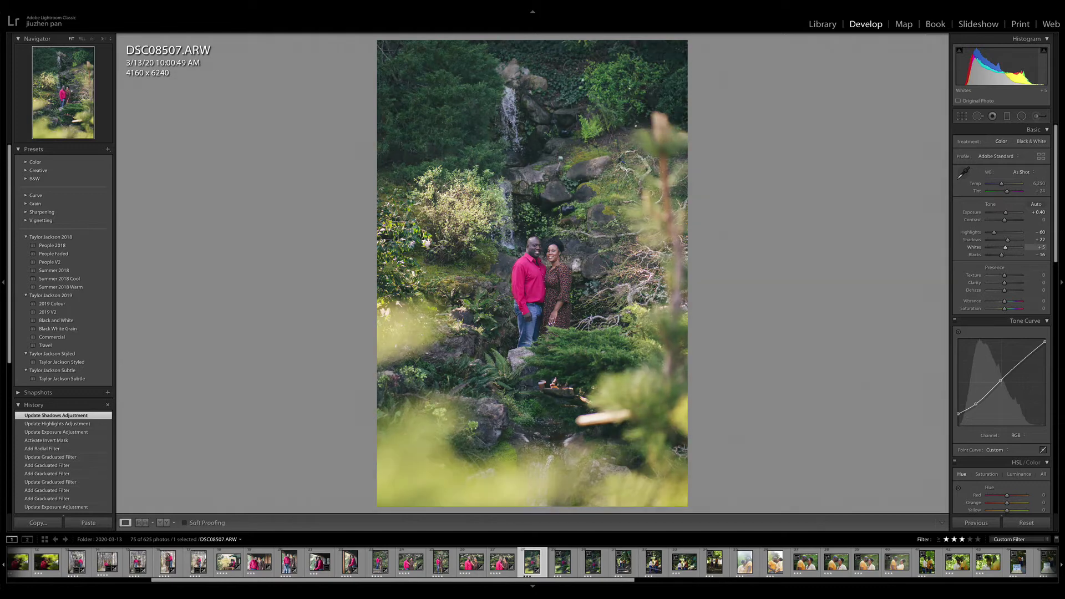
key(backslash)
key(backslash)
- Rate the waterfall photo 4 stars and apply its develop settings to DSC08513 and DSC08521
key(4)
key(Right)
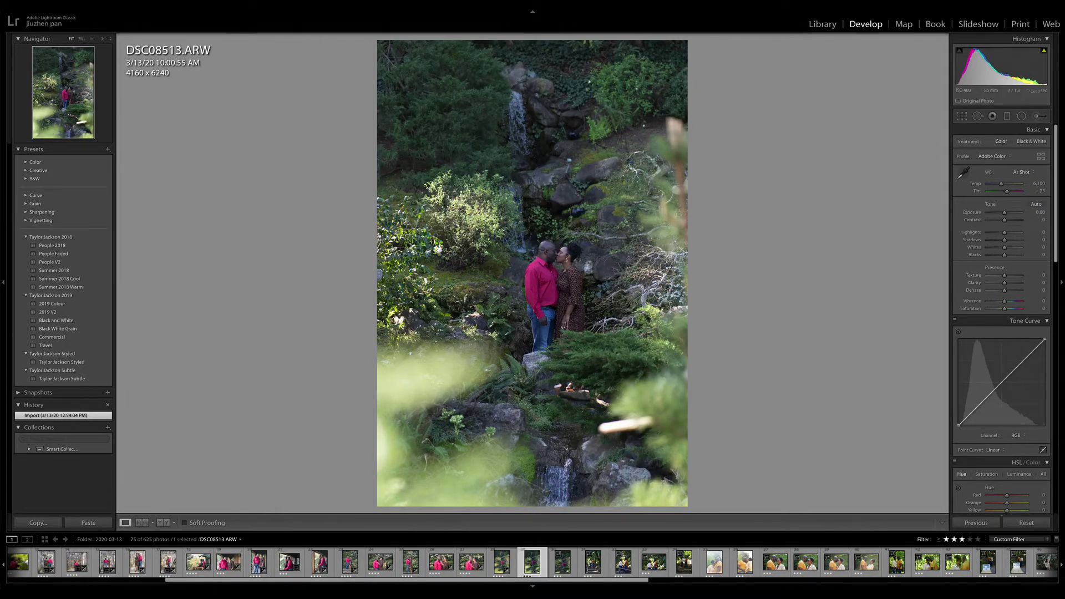
key(ctrl+alt+v)
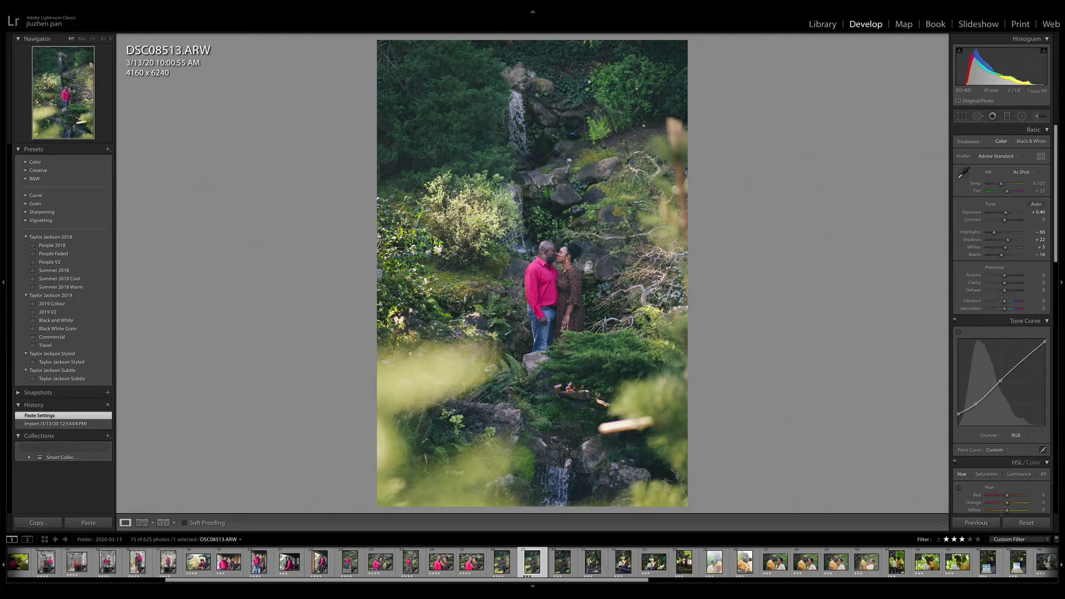
key(Right)
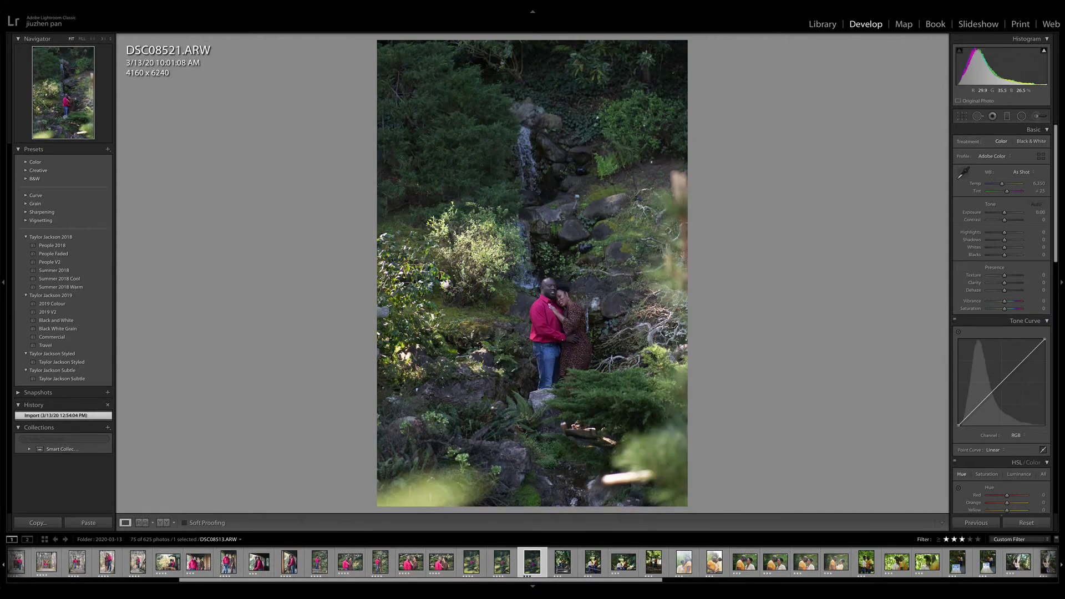
key(ctrl+alt+v)
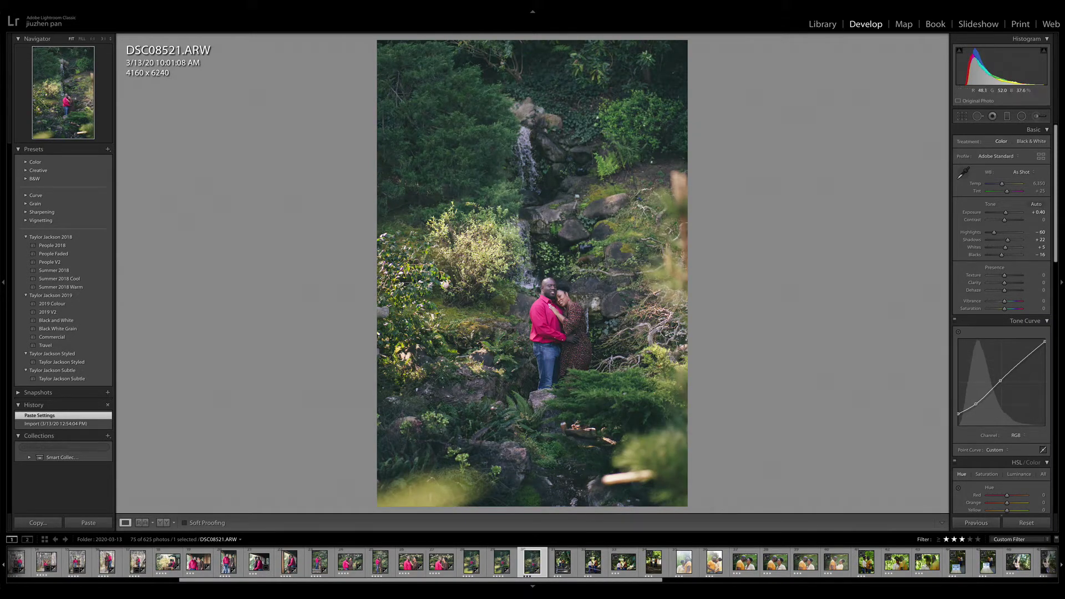
- Crop DSC08521 tighter around the couple to 2879 x 4450 with both people near the centre, and rate it 4 stars
key(r)
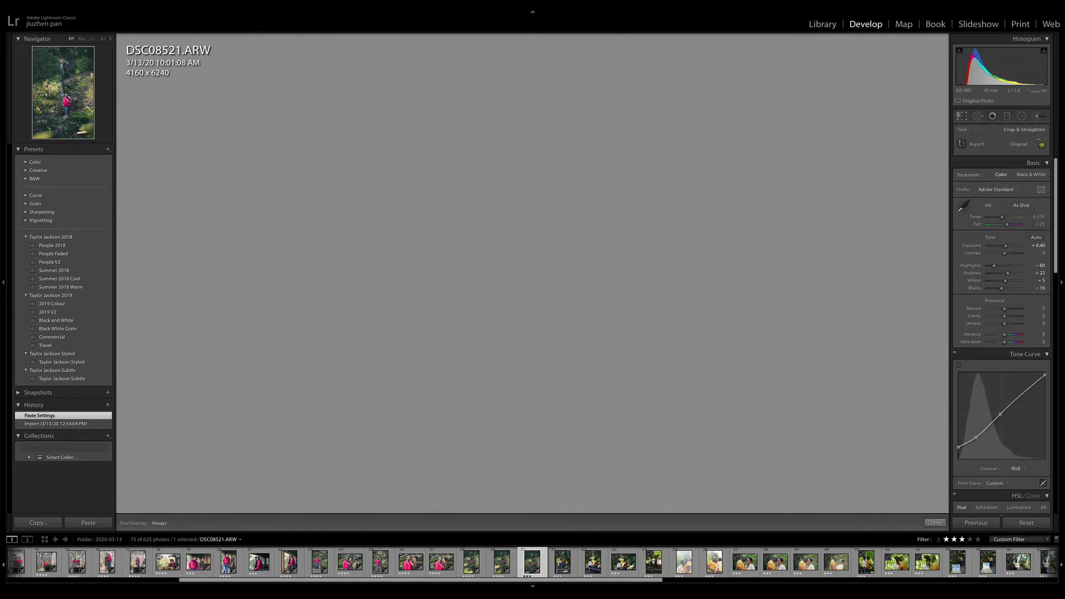
drag(378, 41, 413, 98)
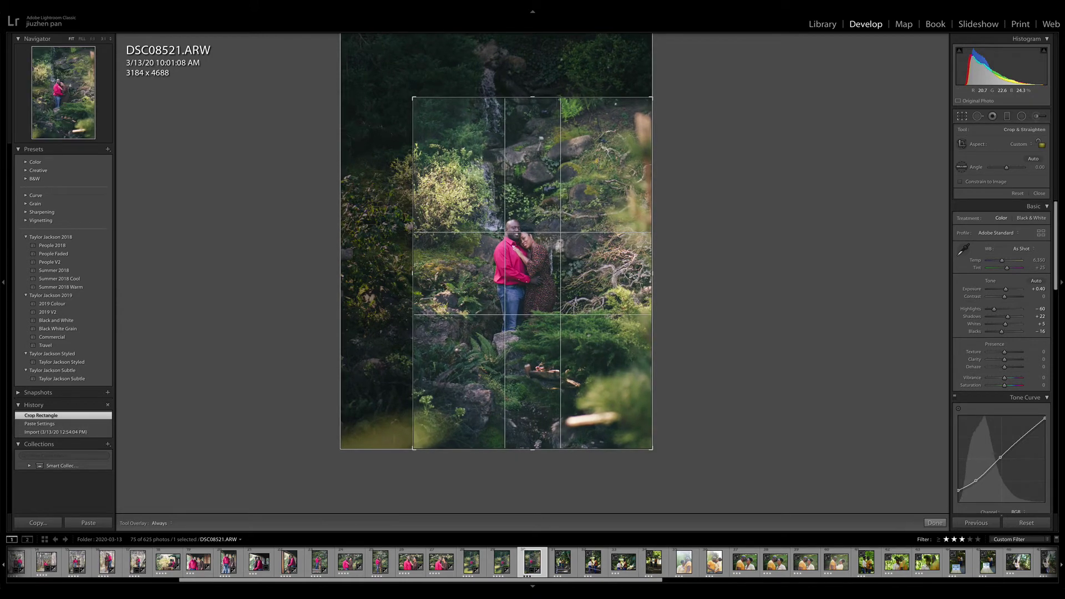
drag(414, 98, 425, 106)
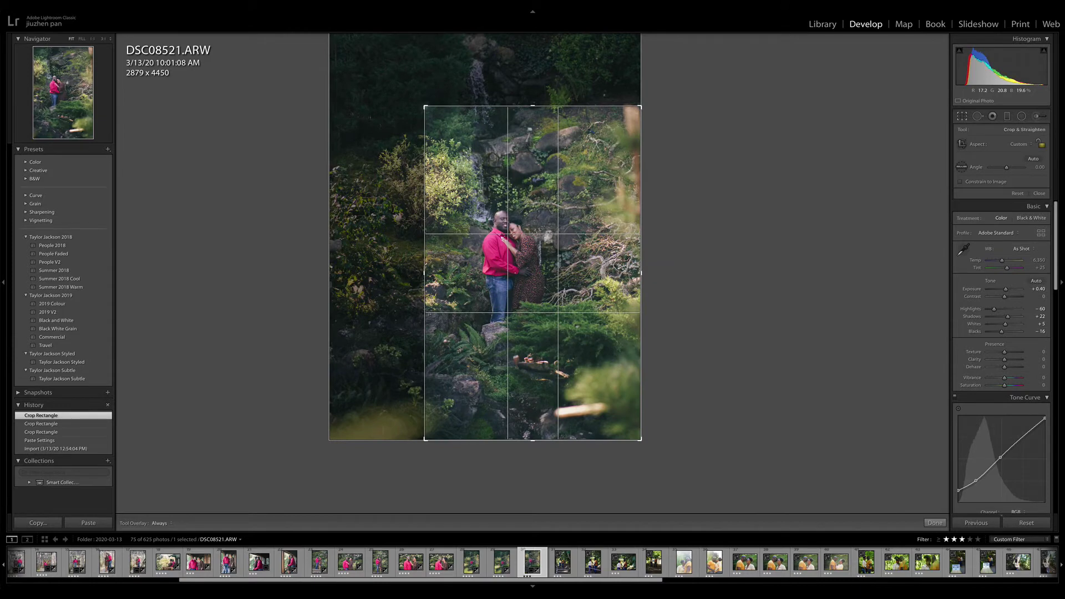
key(Return)
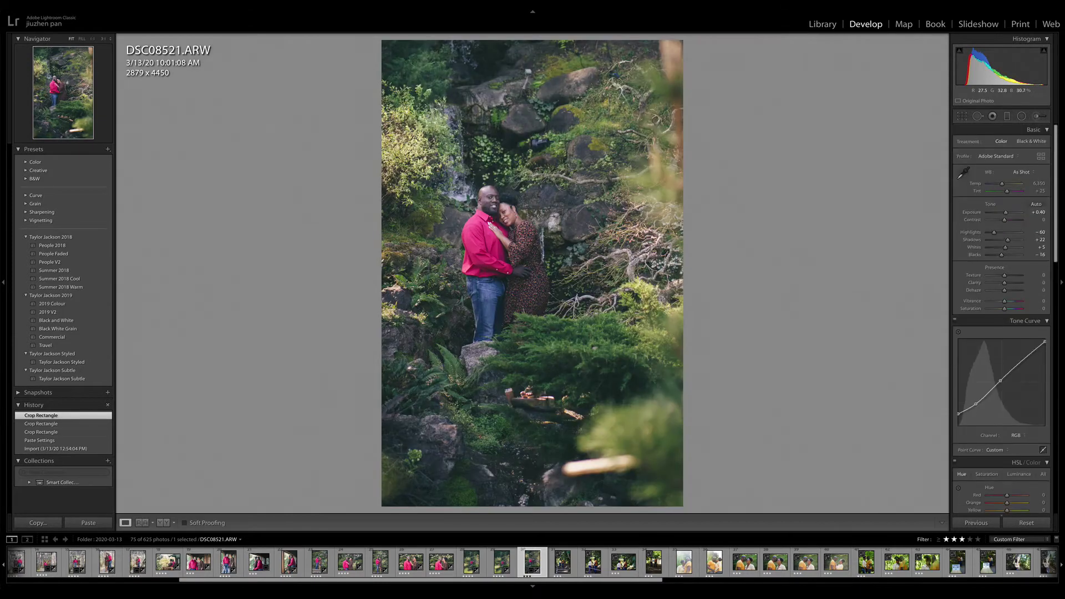
key(r)
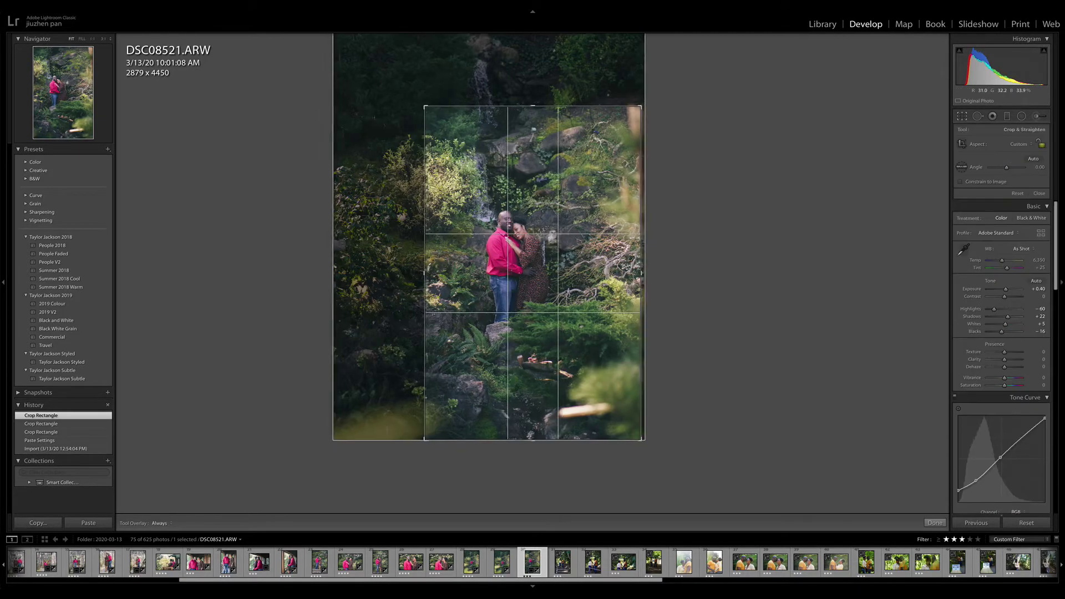
drag(558, 239, 560, 242)
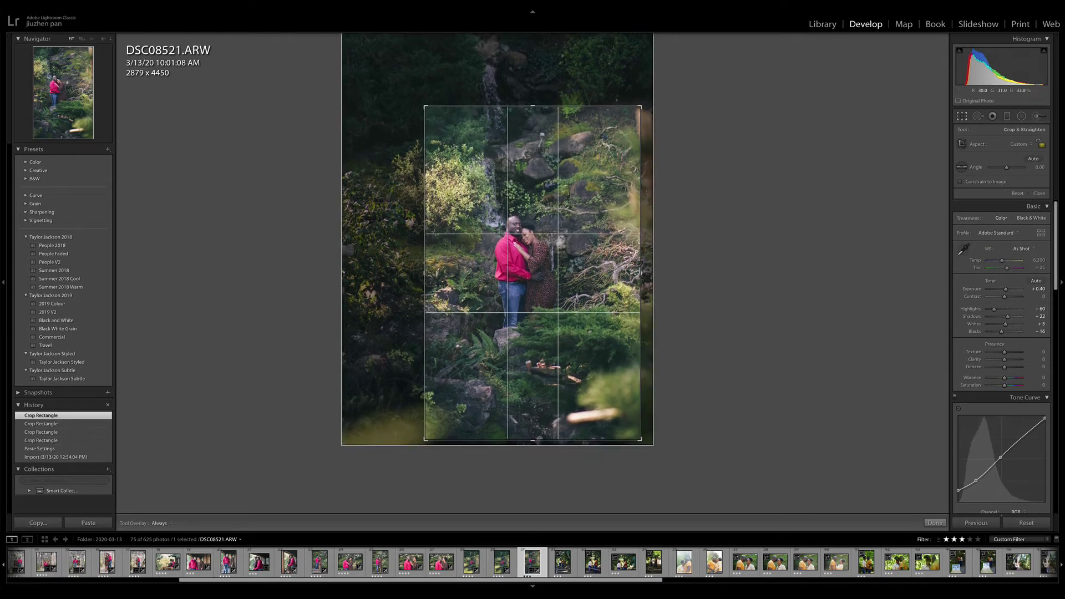
key(Return)
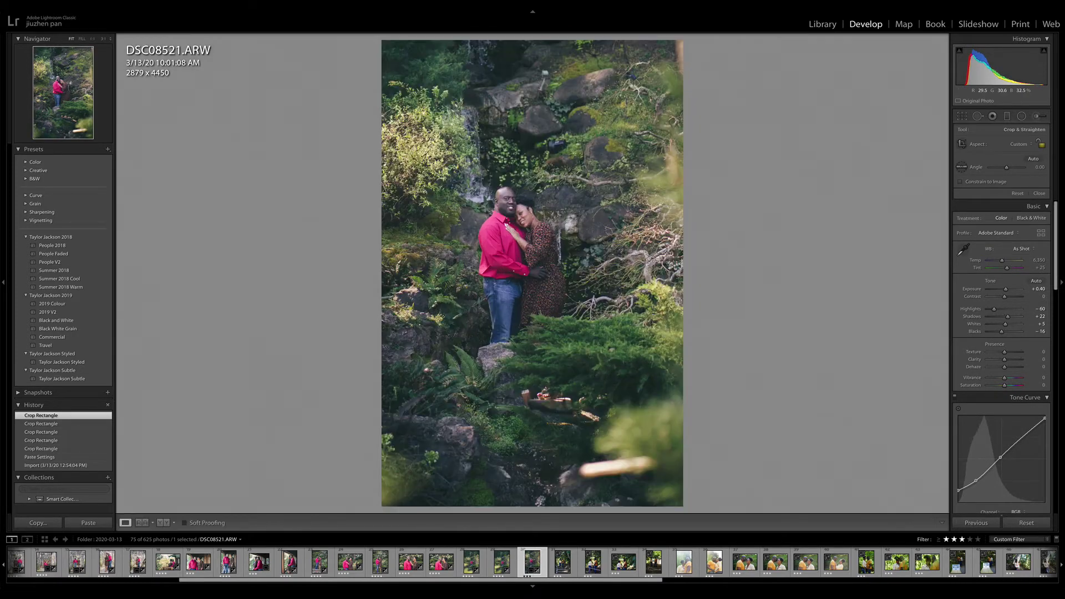
key(4)
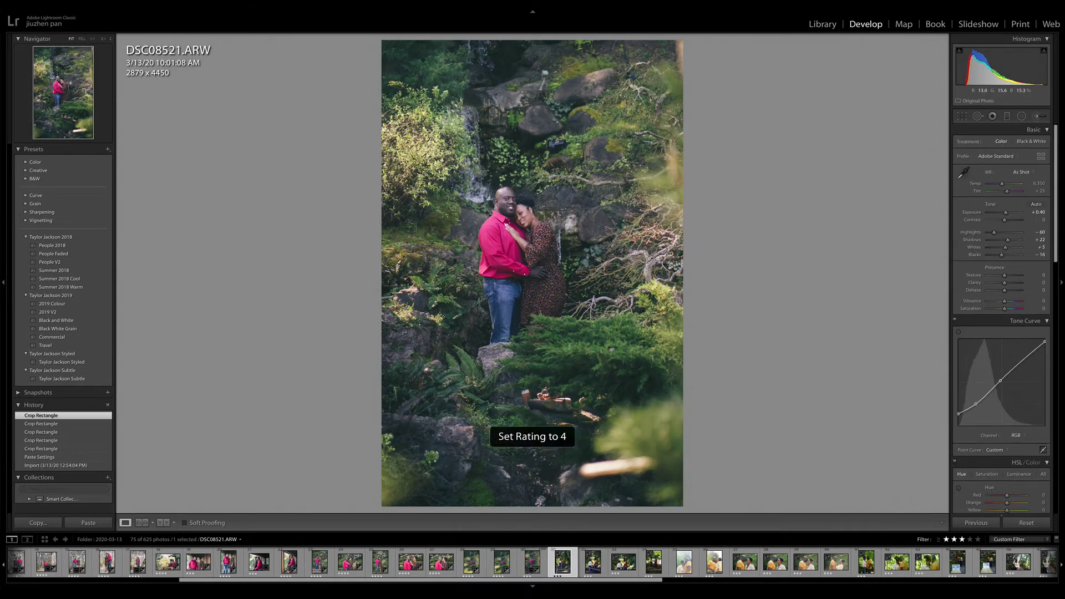
- Apply the Summer 2018 Warm preset to DSC08532 and set temperature to 5,313, exposure to +0.70, contrast to -4 and highlights to -66
key(Right)
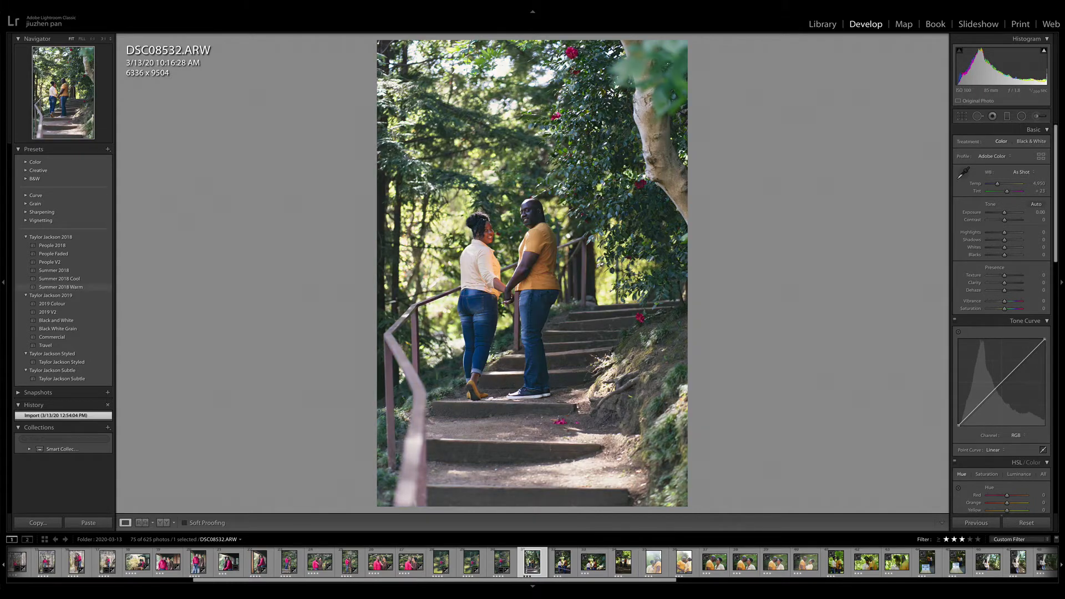
click(94, 287)
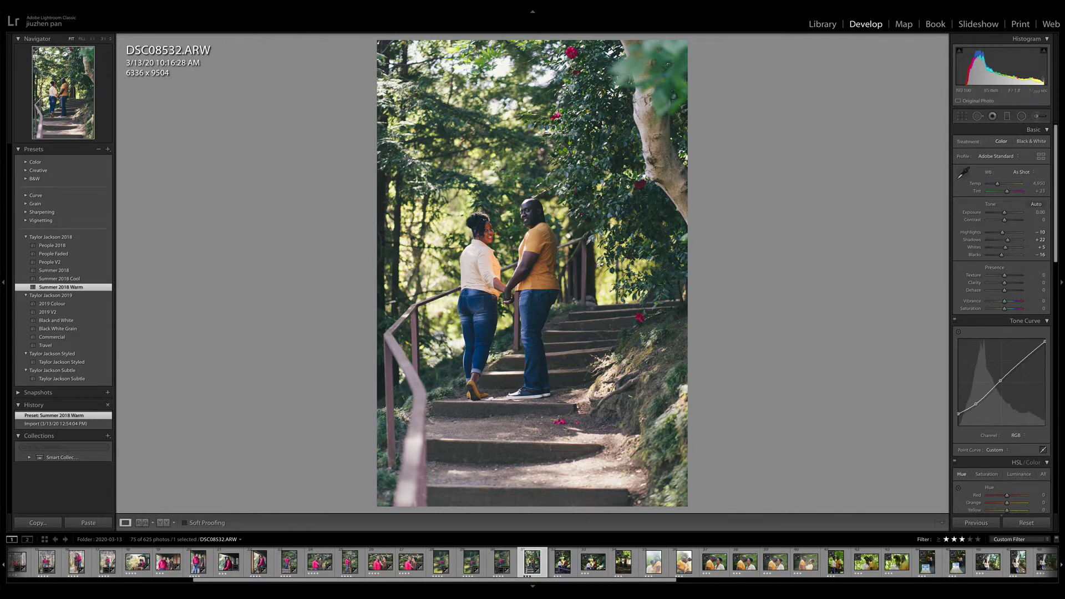
drag(1005, 212, 993, 232)
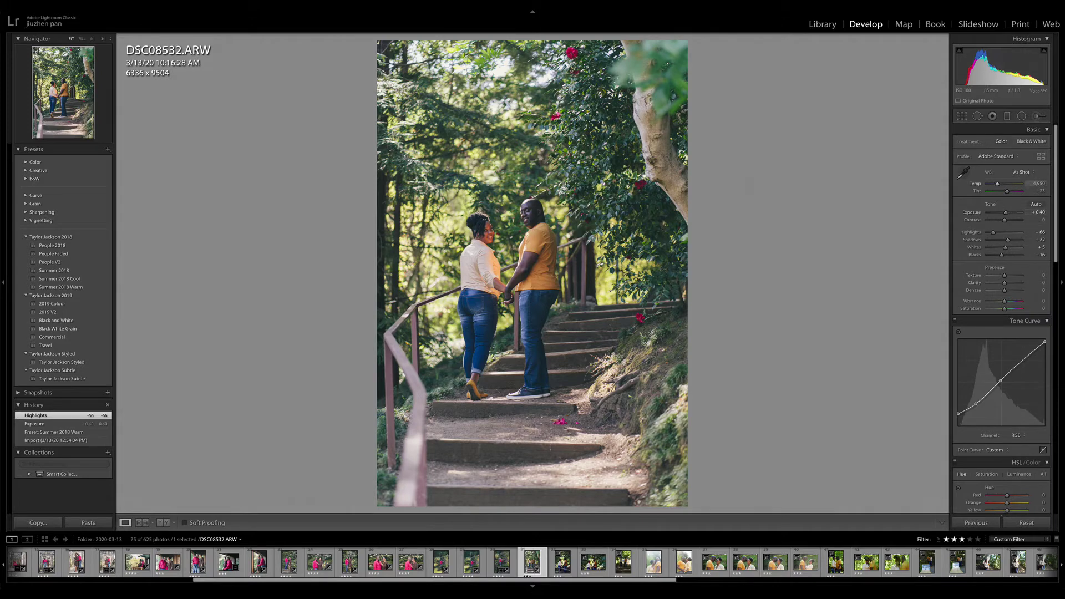
drag(998, 184, 999, 183)
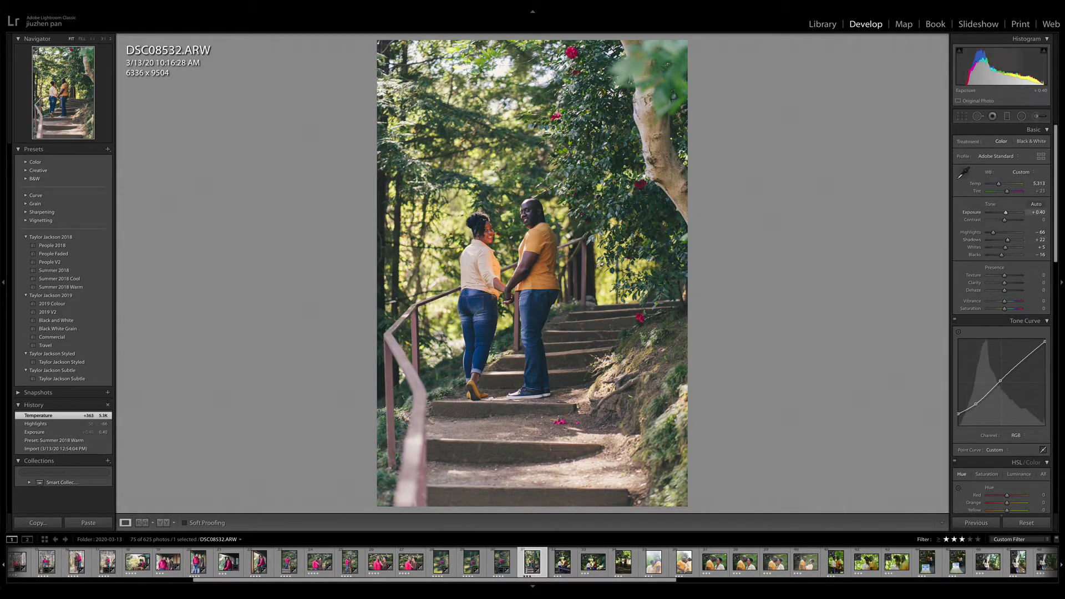
drag(1006, 212, 1007, 212)
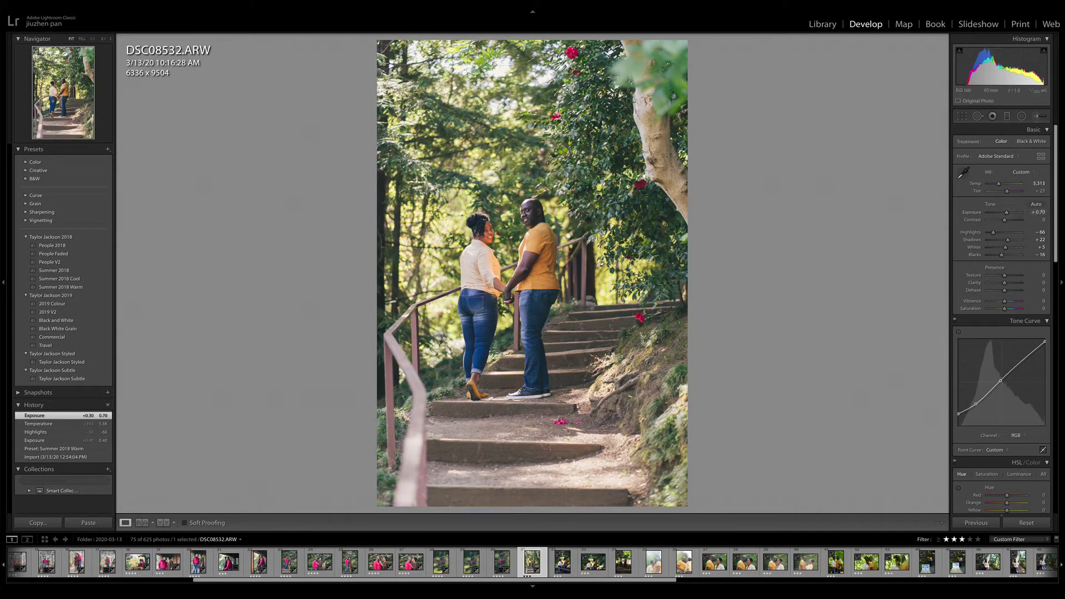
drag(1004, 220, 1003, 219)
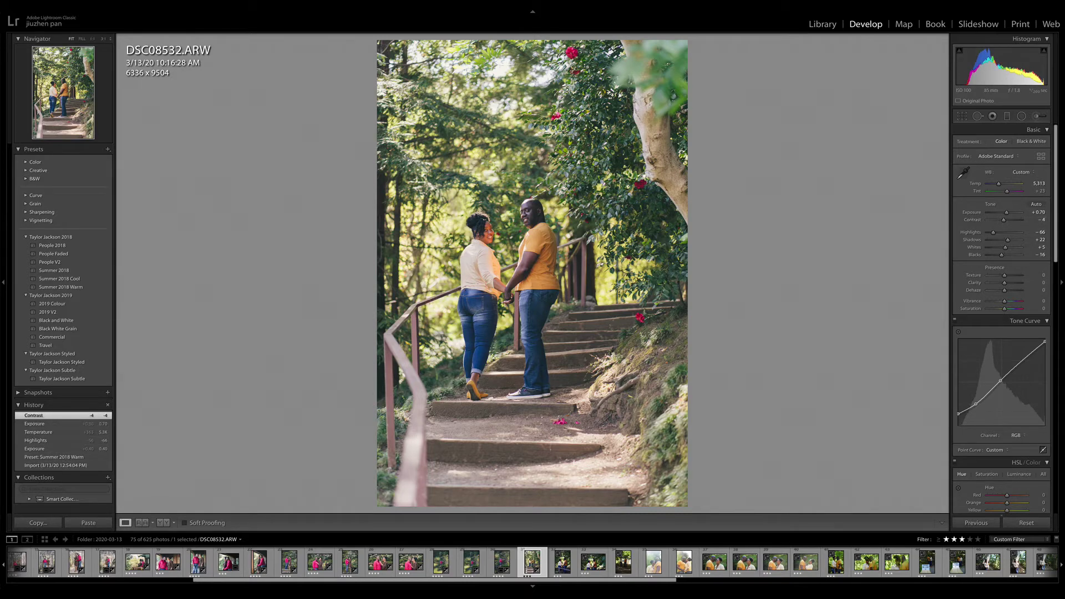
- Add a graduated filter from the lower foreground up over the stairs and adjust its exposure, highlights, shadows and blacks
key(m)
mouse_move(573, 483)
mouse_down()
mouse_move(504, 358)
mouse_move(518, 332)
mouse_up()
drag(1006, 172, 1028, 210)
- Add an inverted radial filter around the couple with highlights at 28 and shadows at 23, adjust its width, and compare before and after
click(1021, 116)
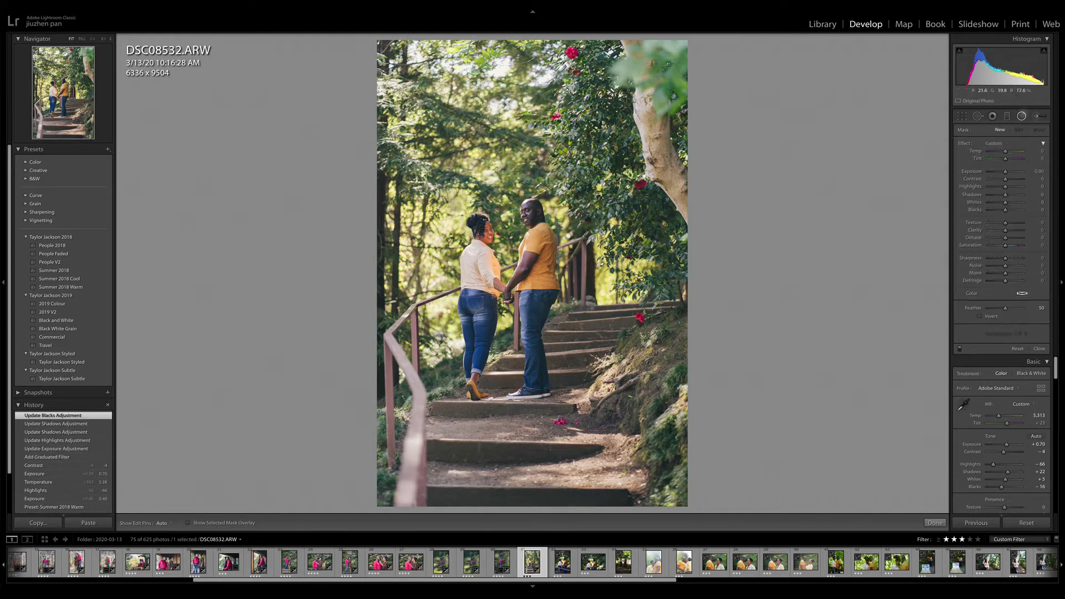
drag(517, 273, 593, 419)
click(980, 316)
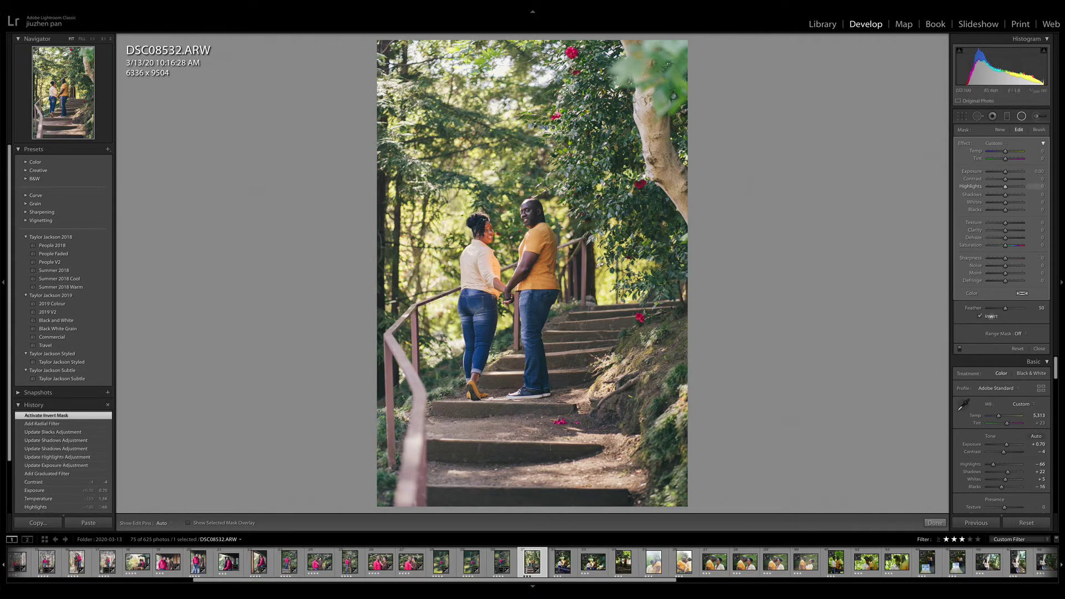
drag(1005, 186, 1010, 195)
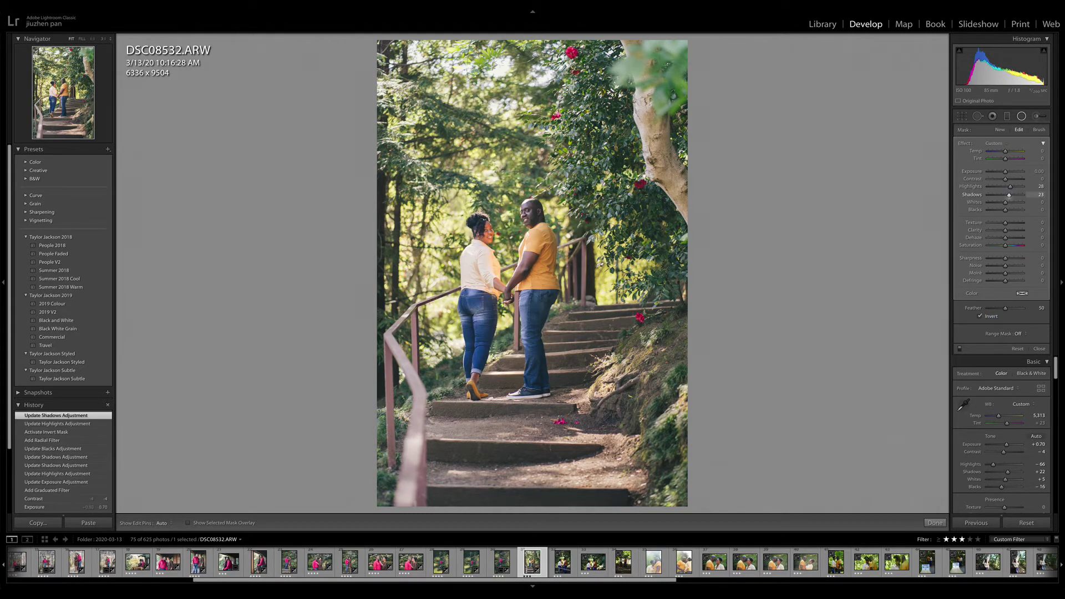
drag(596, 285, 608, 285)
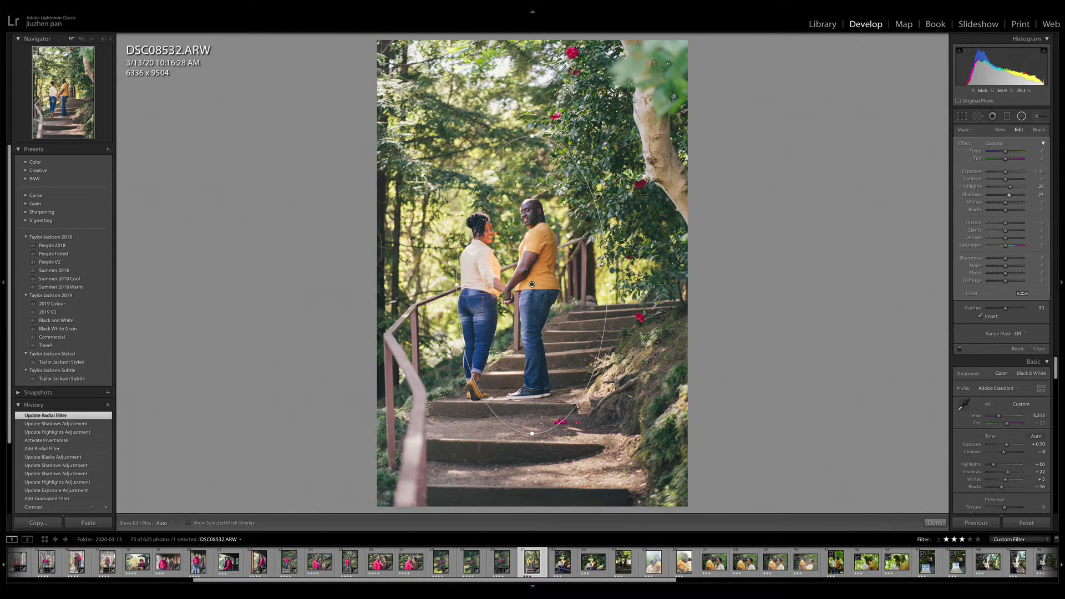
key(backslash)
key(backslash)
key(backslash)
key(backslash)
- Apply the previous photo's settings to DSC08538, move the radial filter onto the man's upper body, and rate the photo 4 stars
key(Right)
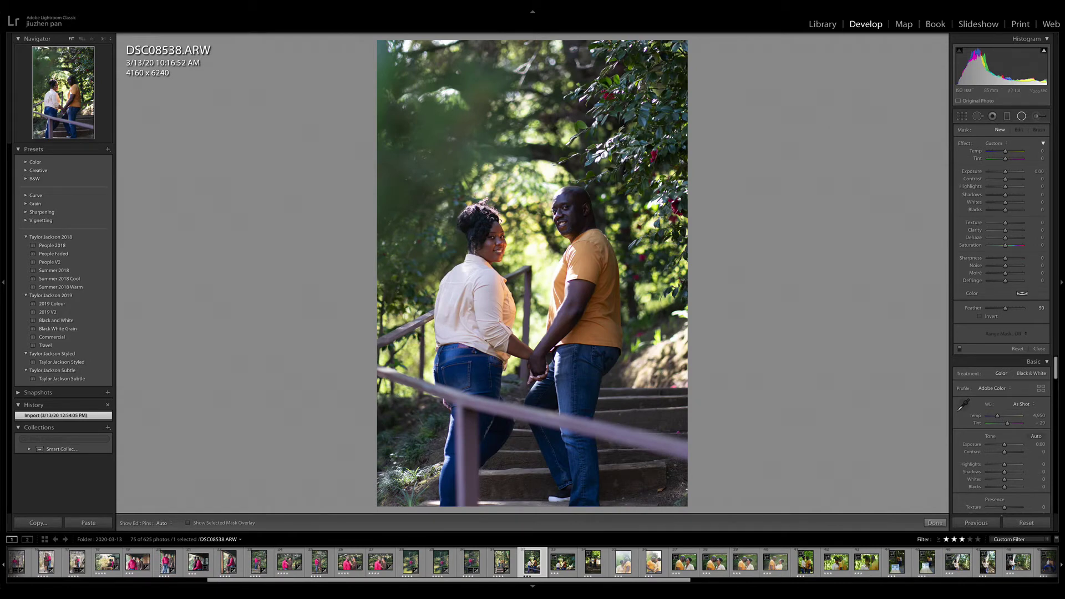
click(976, 523)
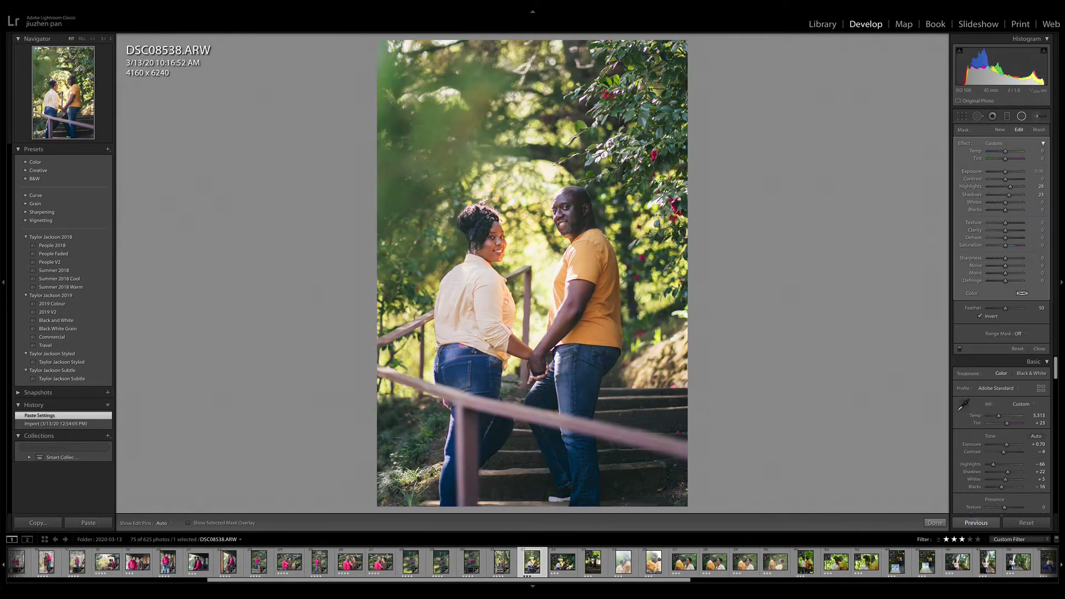
drag(533, 284, 587, 276)
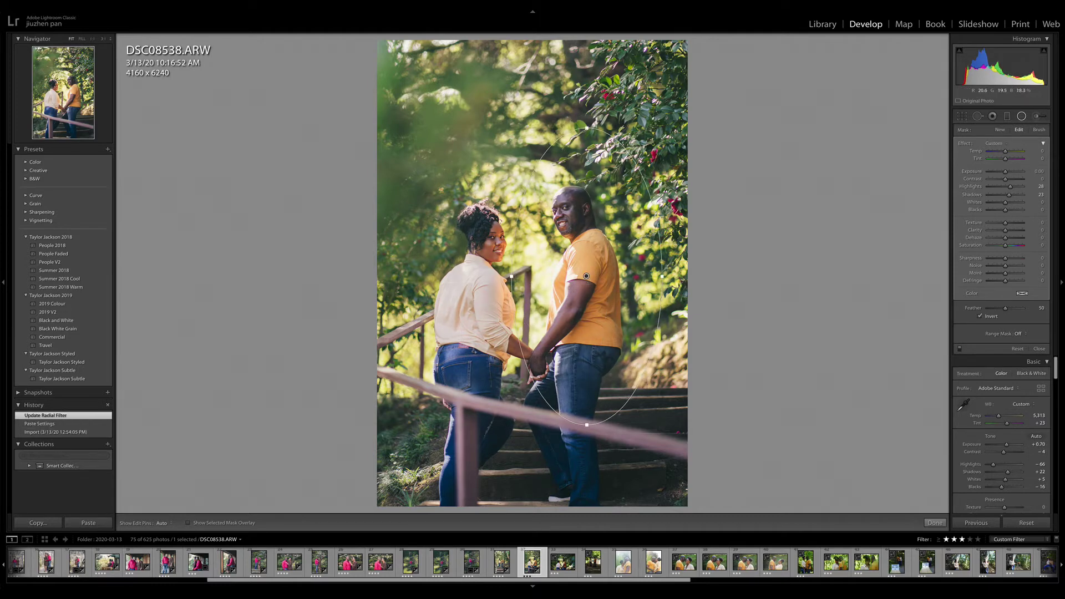
key(4)
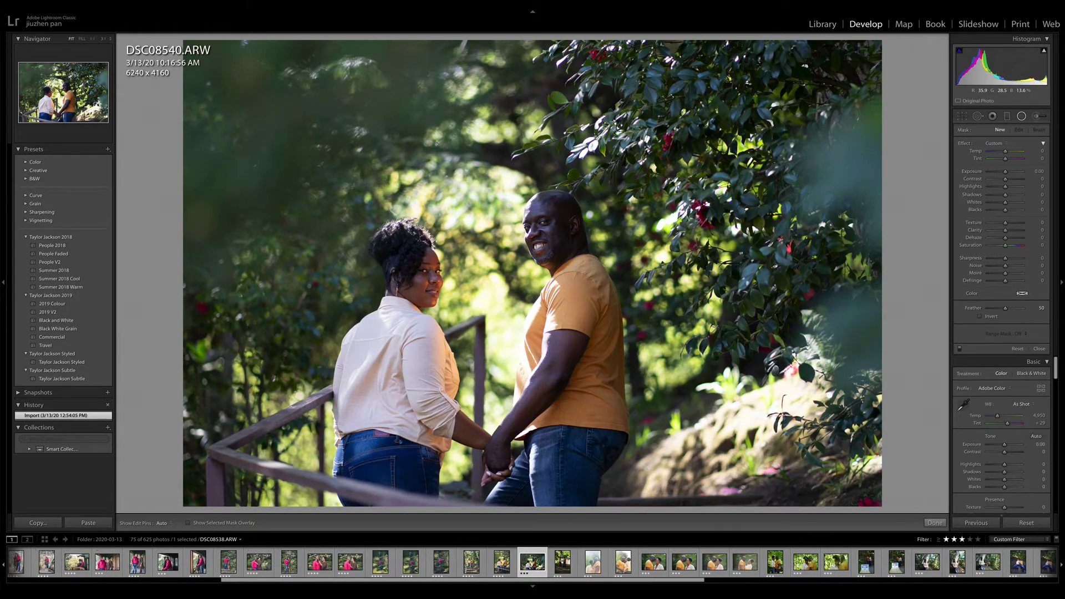
- Apply the previous photo's settings to DSC08540 and move the radial filter up over the couple's faces
click(976, 523)
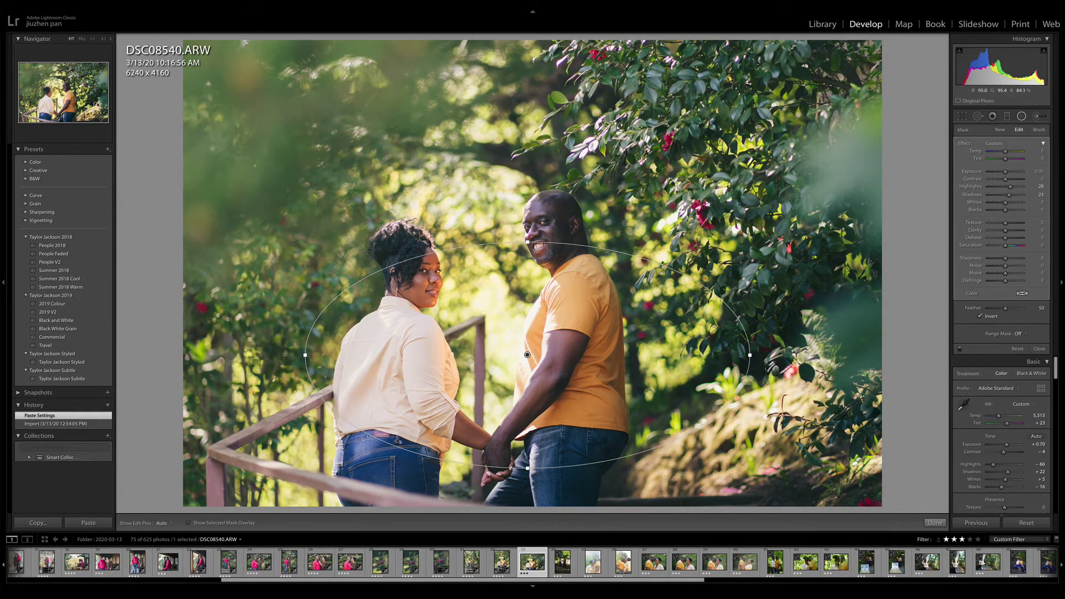
drag(527, 355, 550, 254)
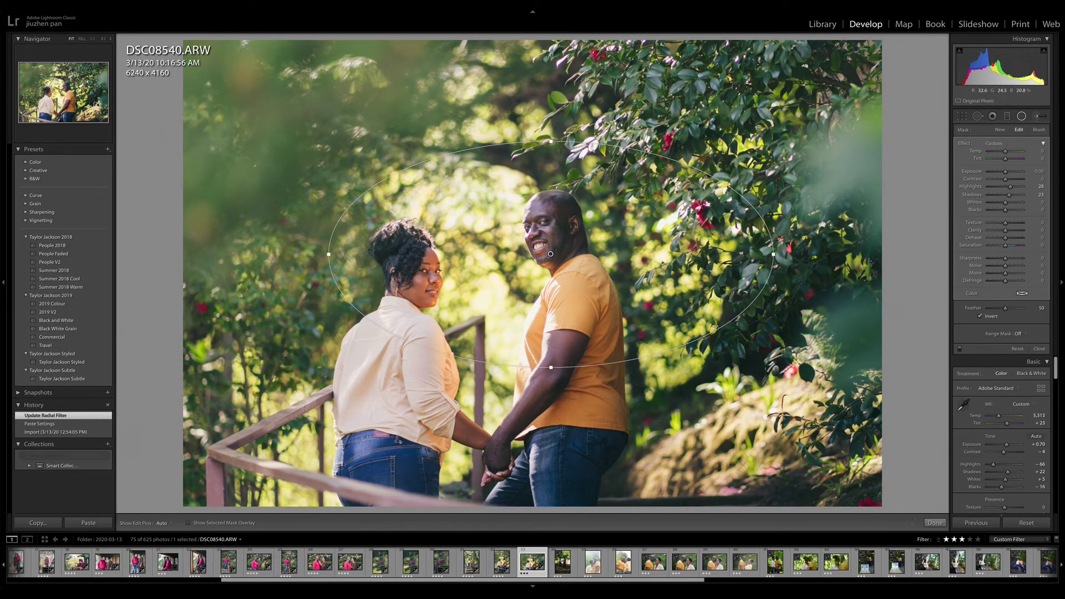
- Tilt the radial filter over the couple and add a graduated filter across the photo's upper-left corner with exposure −0.31, highlights −23 and shadows −24
drag(780, 266, 779, 228)
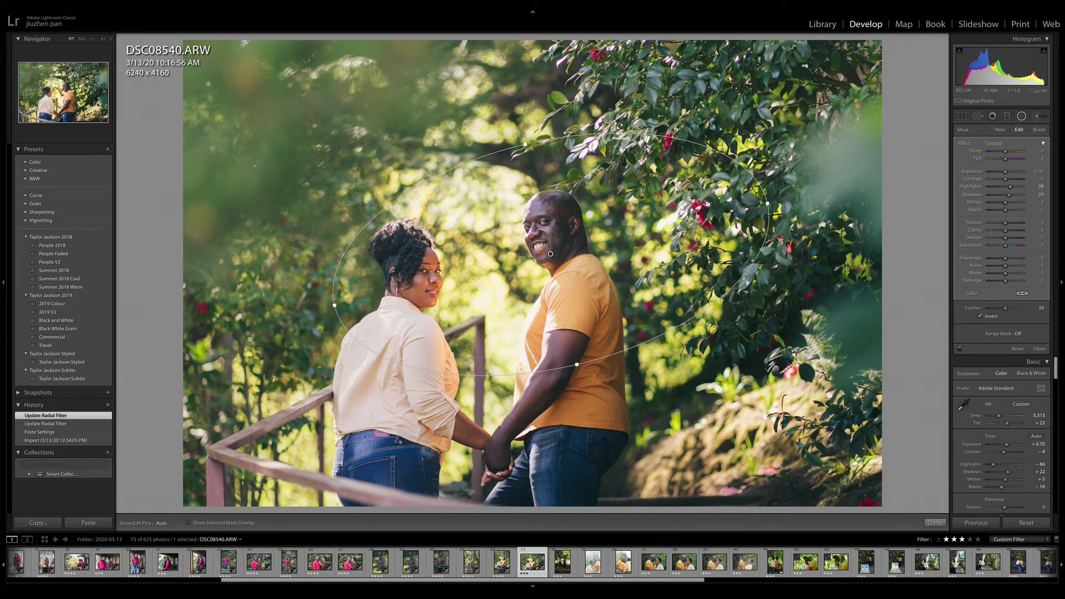
click(1007, 116)
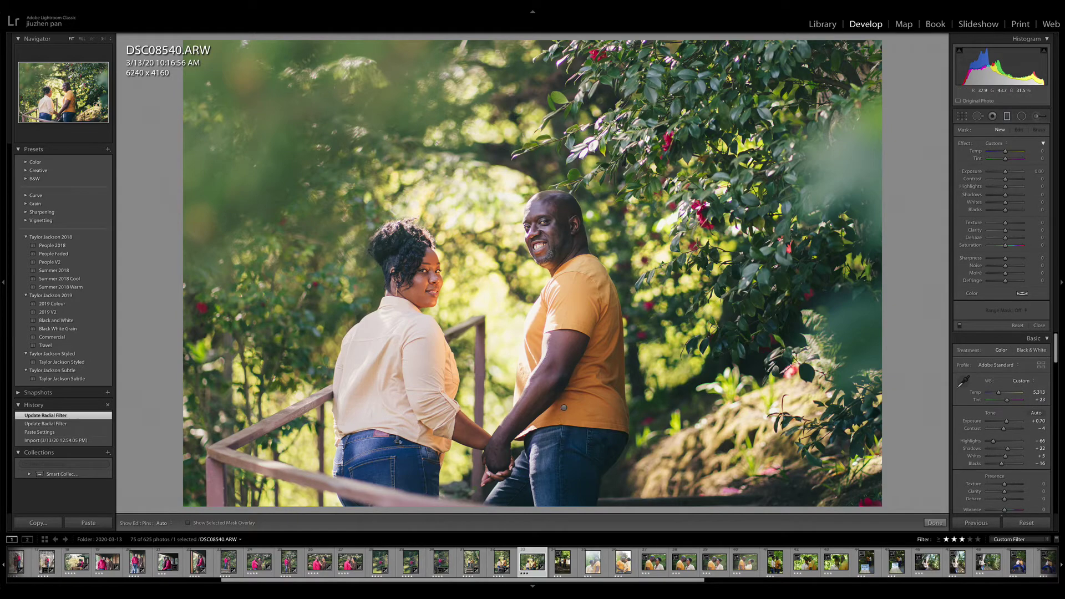
drag(219, 81, 379, 288)
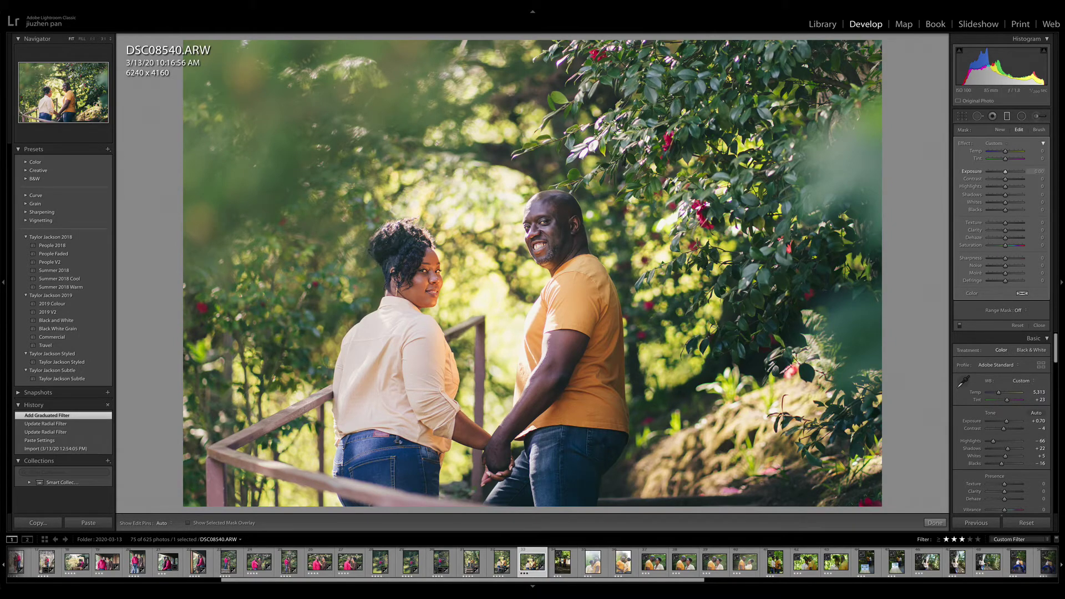
drag(1005, 172, 1004, 171)
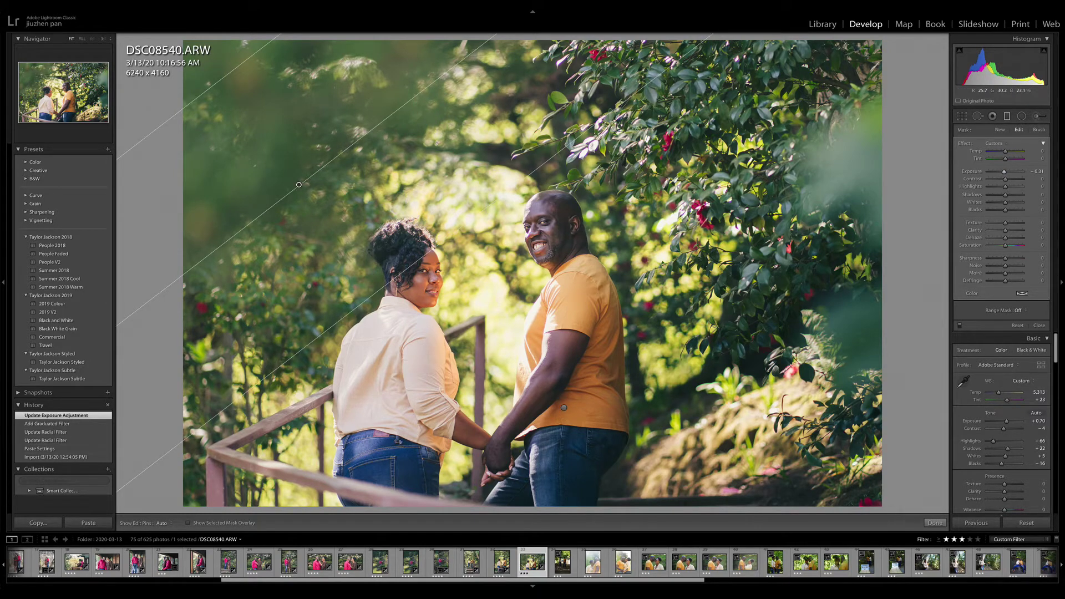
drag(299, 185, 288, 173)
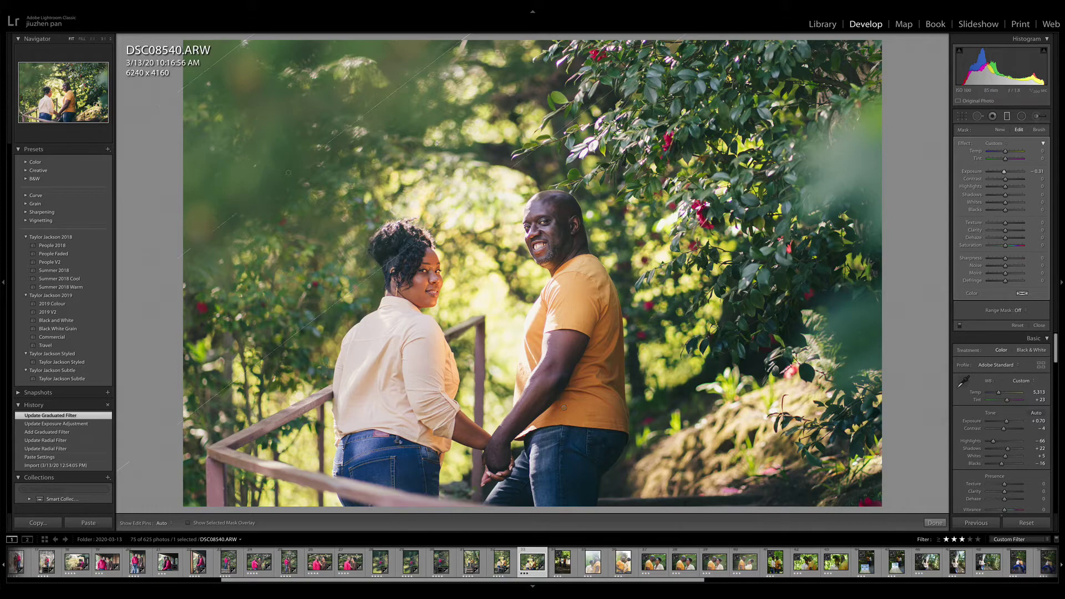
drag(1006, 195, 1002, 186)
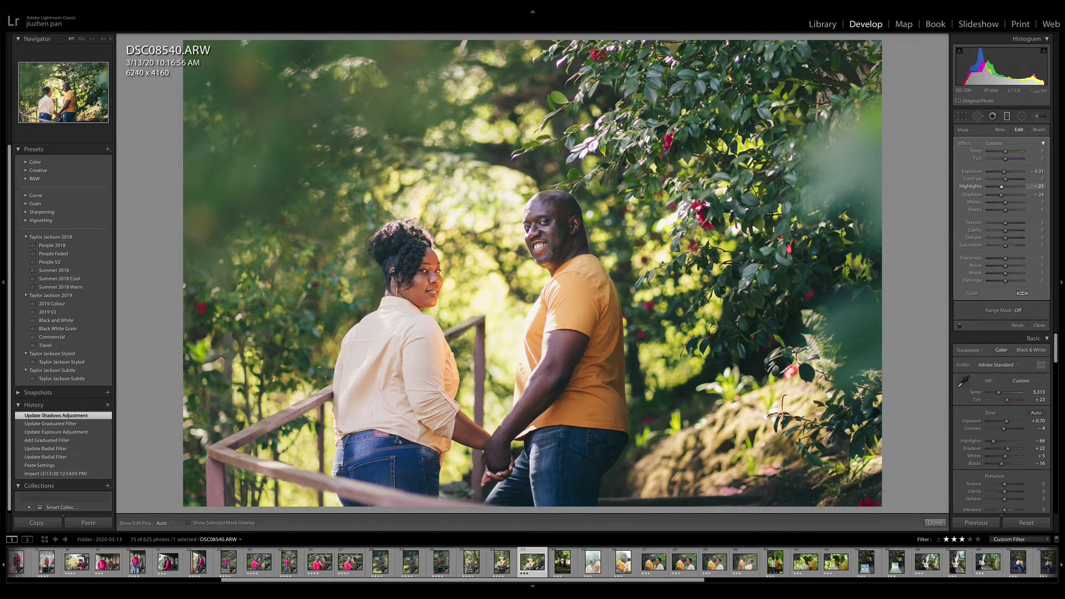
- Add a second graduated filter from the photo's right edge inward towards the man and set its exposure to −0.53
drag(866, 214, 646, 267)
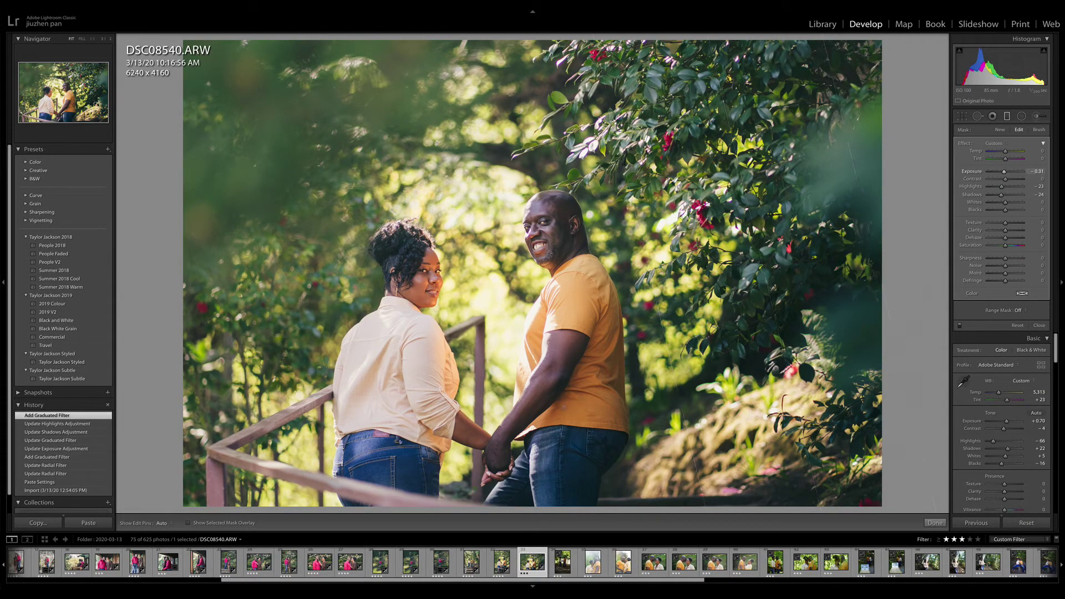
drag(1004, 172, 1003, 172)
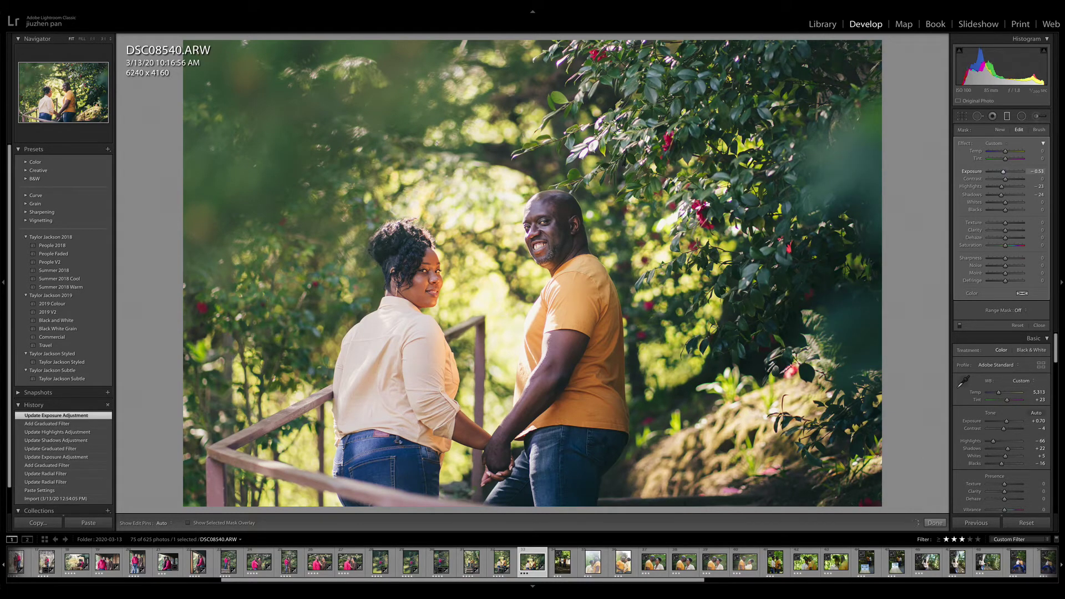
- Apply the Summer 2018 Warm preset to DSC08561 and set highlights to −62, exposure to +0.55 and shadows to +48
key(Right)
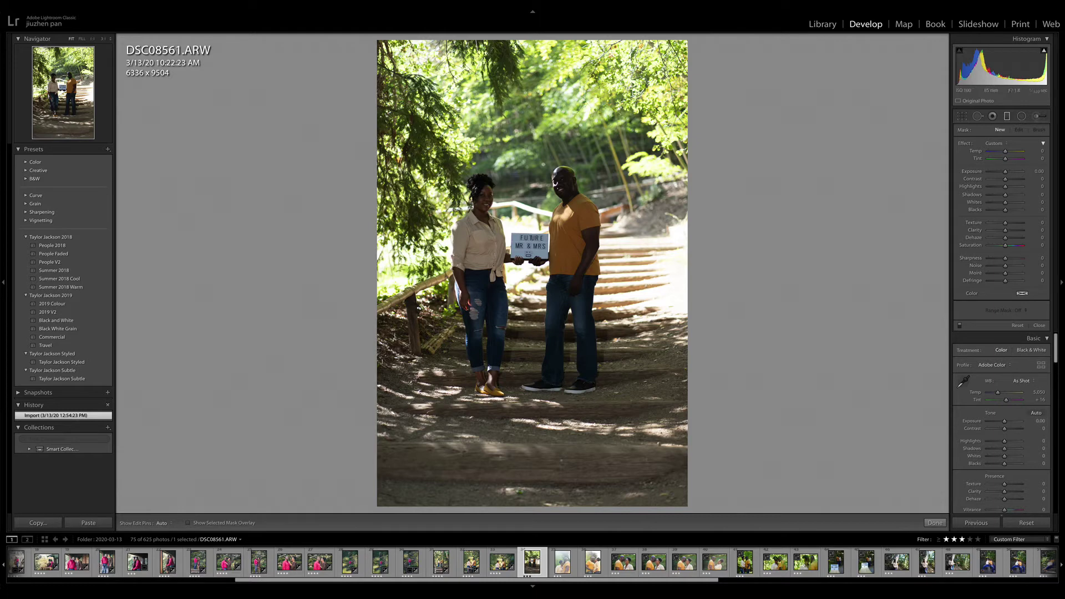
click(61, 287)
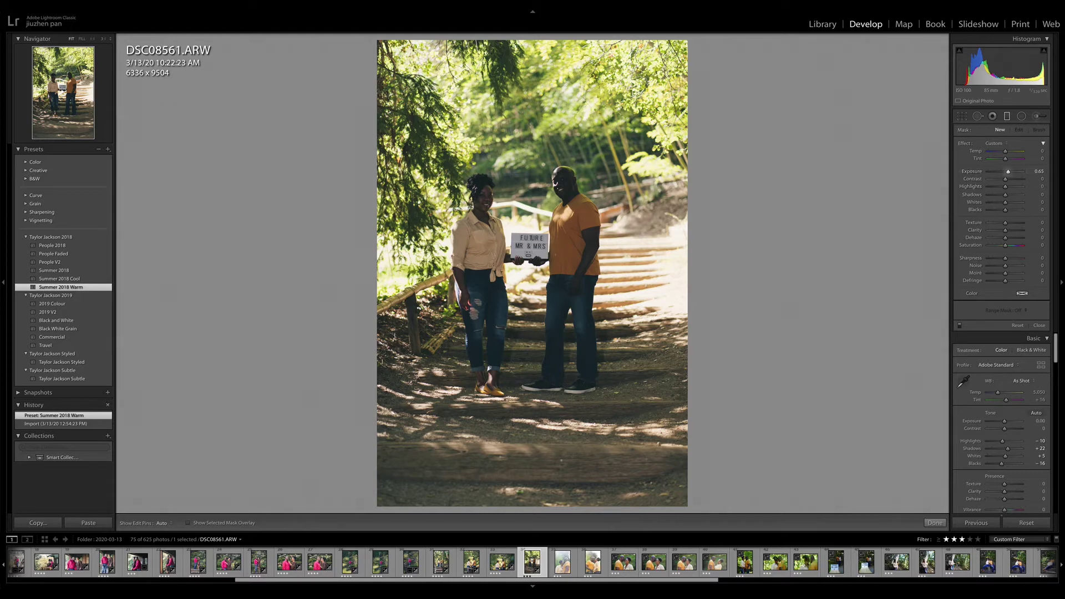
key(m)
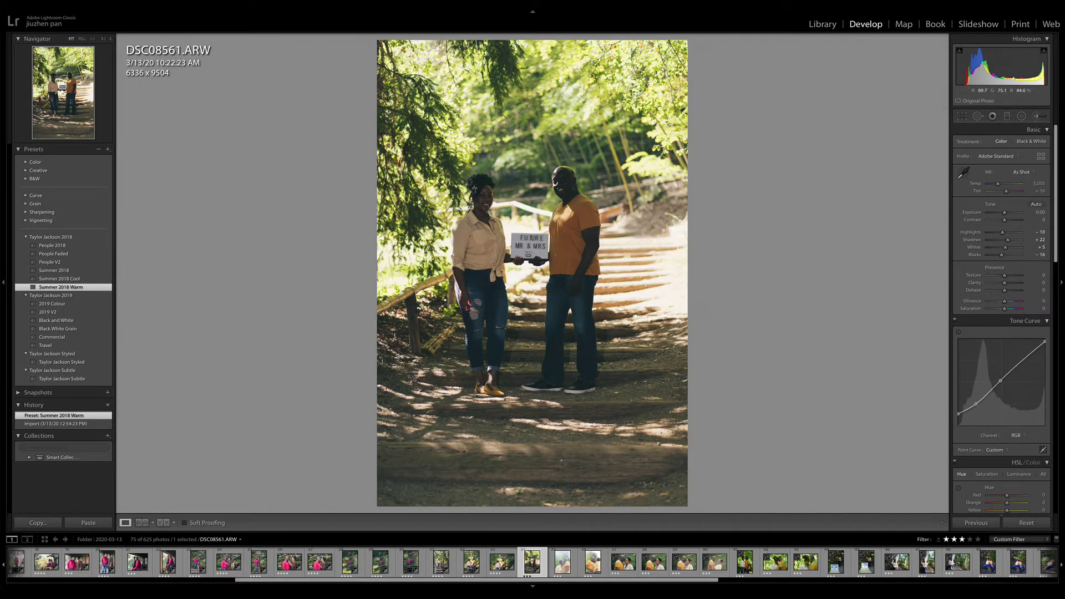
drag(1003, 232, 994, 232)
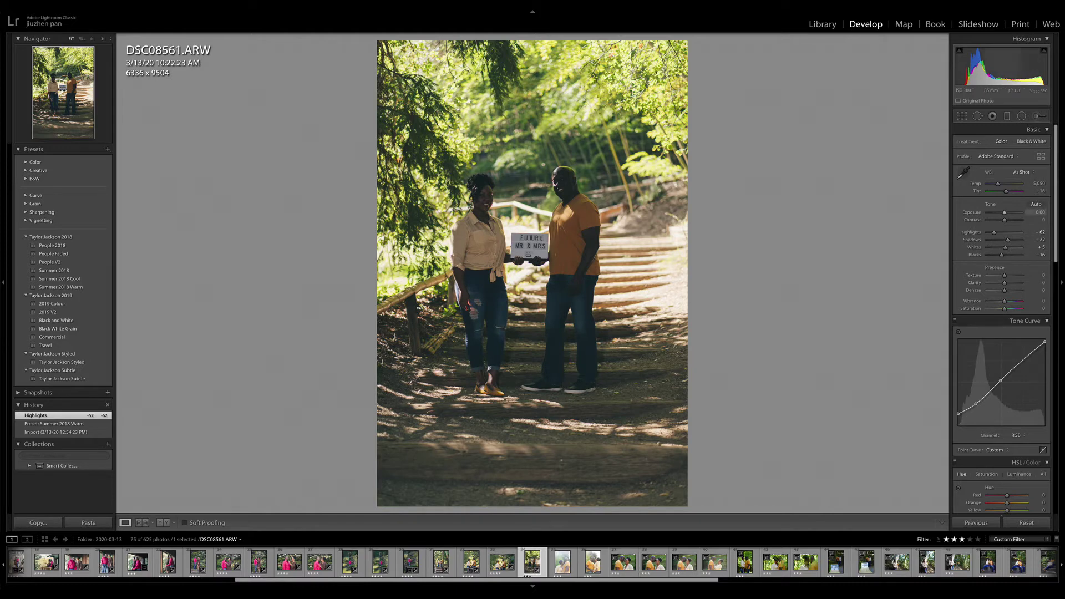
drag(1004, 212, 1005, 212)
drag(1007, 62, 1017, 62)
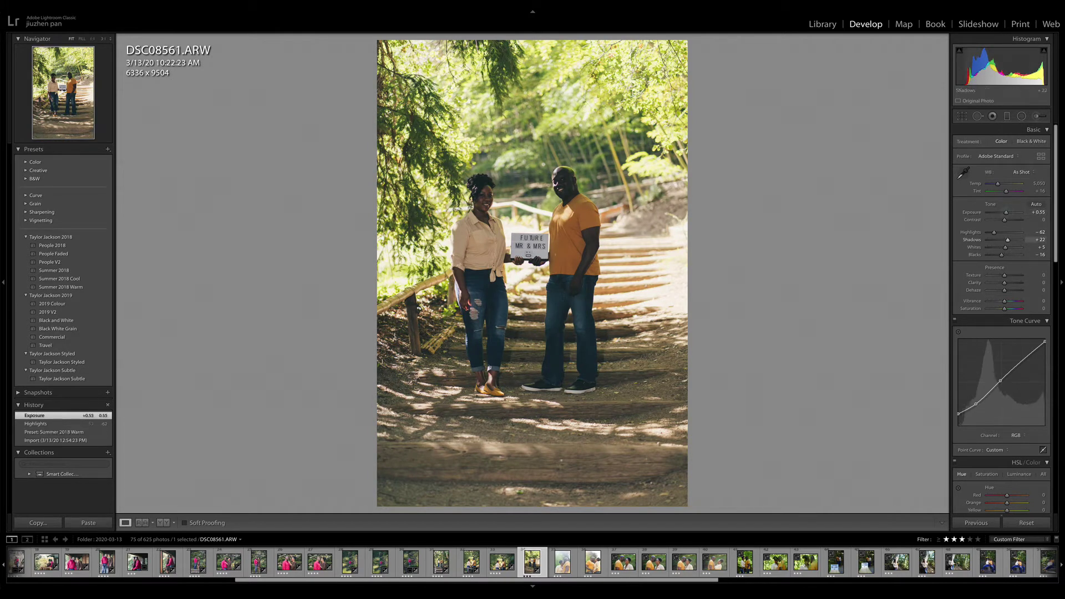
drag(1009, 239, 1012, 239)
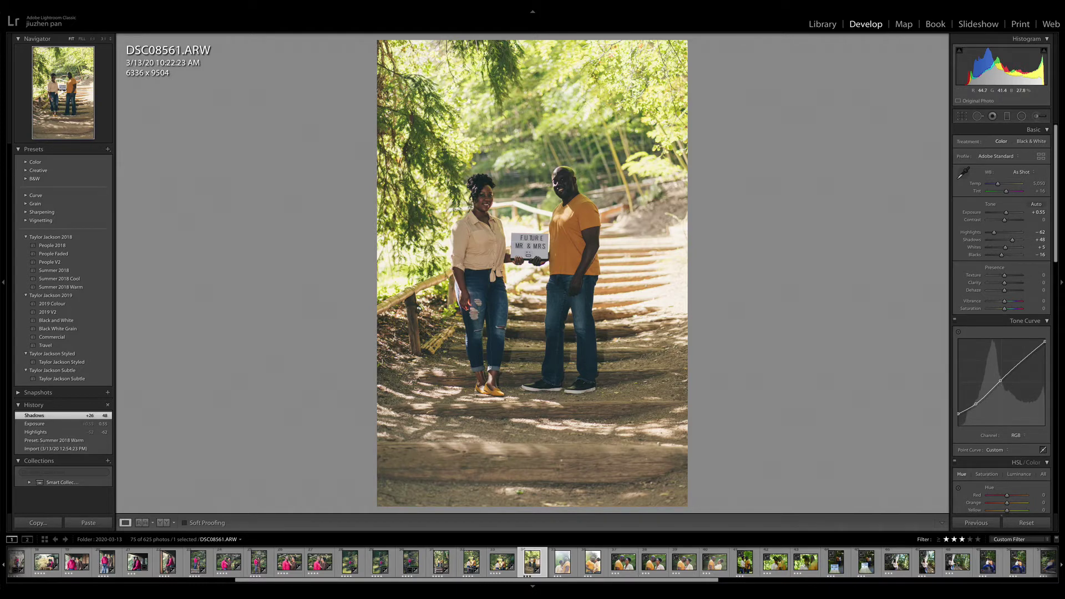
- Add an inverted radial filter around the man's whole body with exposure 0.41 and shadows 16
click(1021, 115)
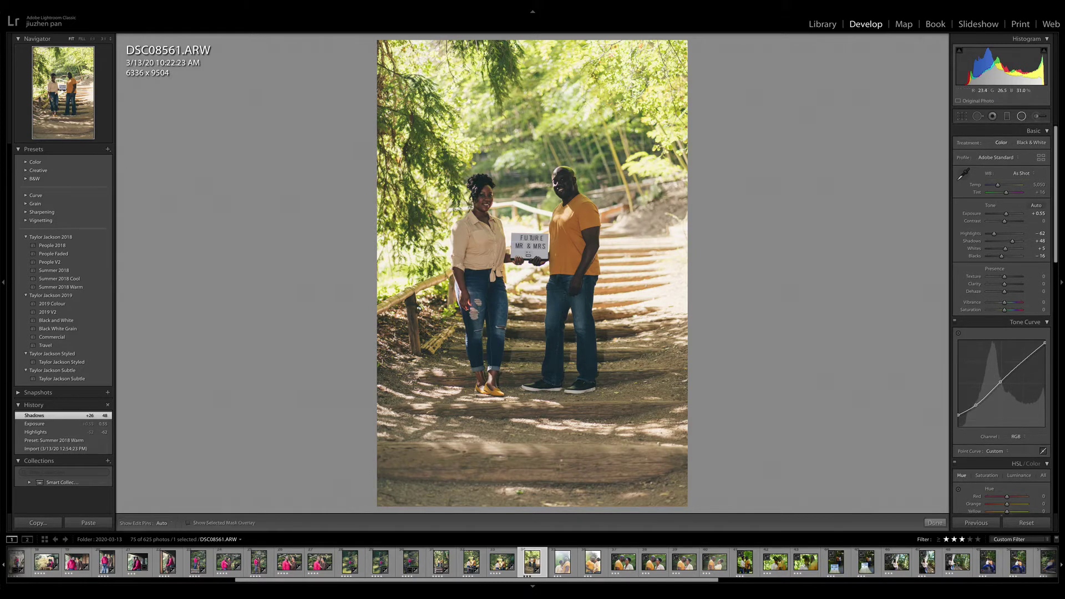
drag(581, 288, 628, 400)
drag(582, 307, 581, 317)
click(980, 316)
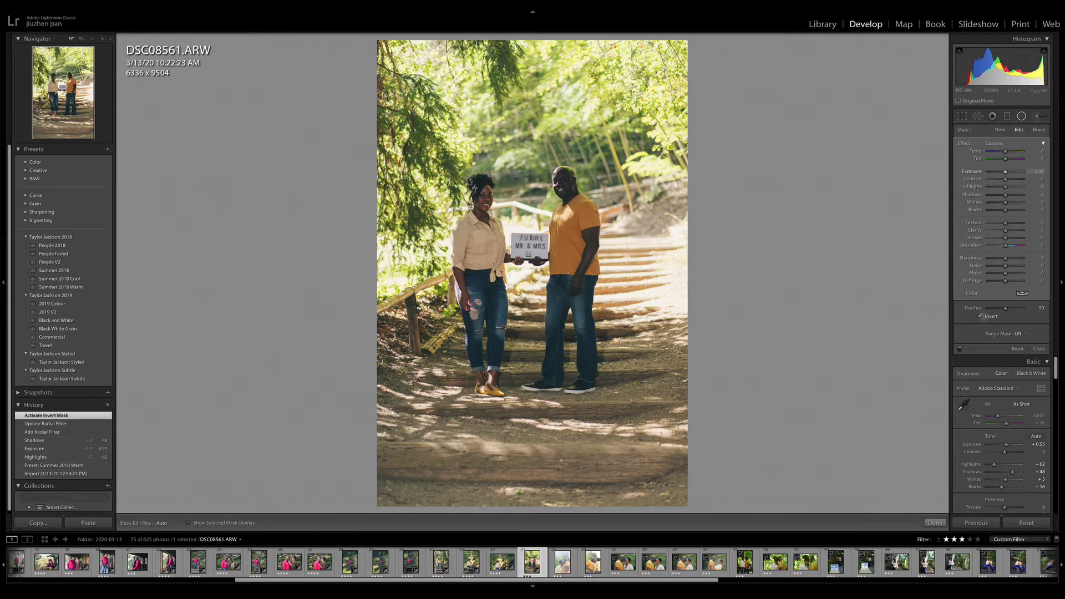
drag(1005, 172, 1008, 195)
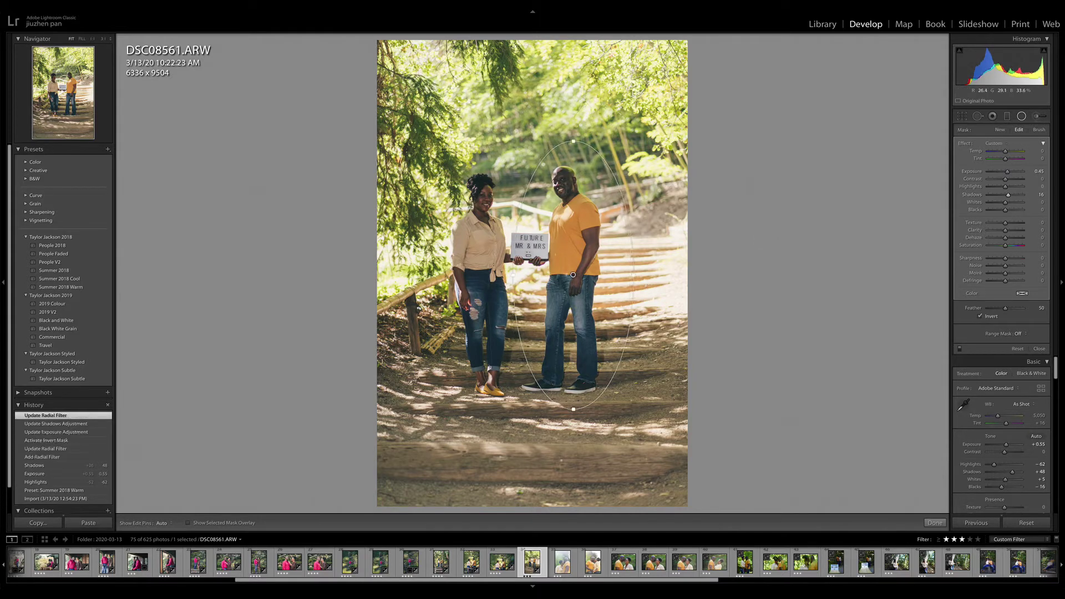
- Duplicate the man's radial filter, move the copy onto the woman, and make it shorter and narrower to fit her
right_click(572, 275)
click(588, 279)
drag(572, 274, 492, 274)
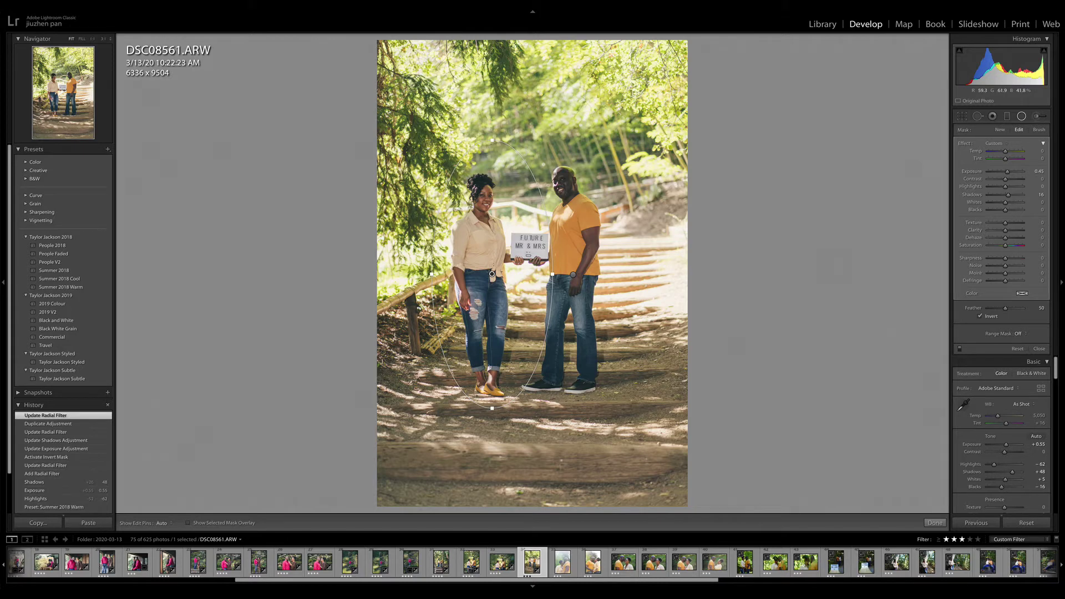
drag(493, 140, 493, 159)
drag(553, 274, 546, 274)
drag(493, 274, 488, 274)
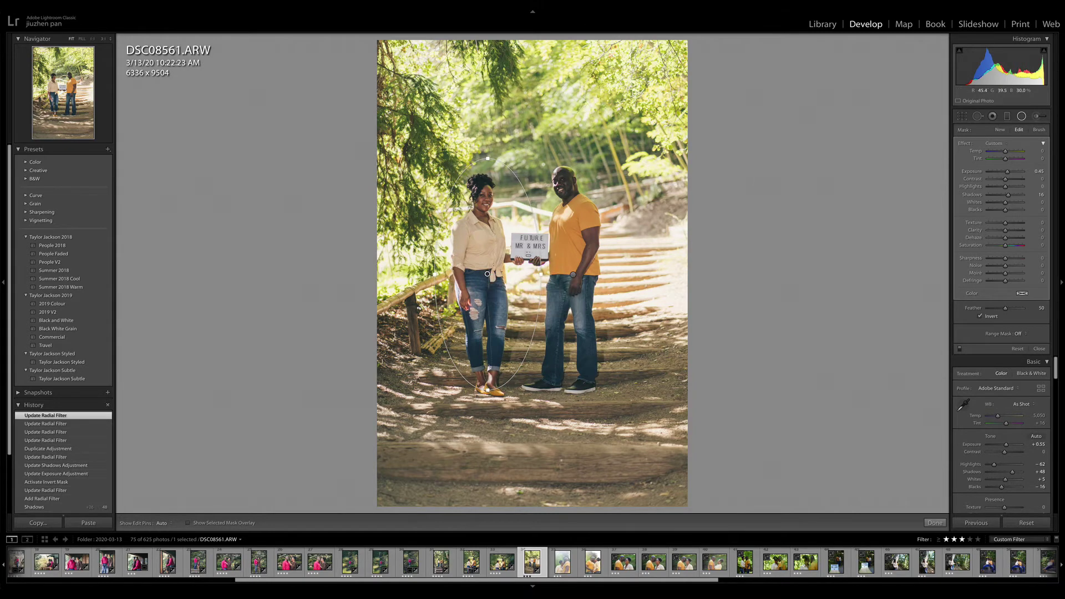
- Compare the photo with the radial filters off and on, and with the unedited original
click(960, 348)
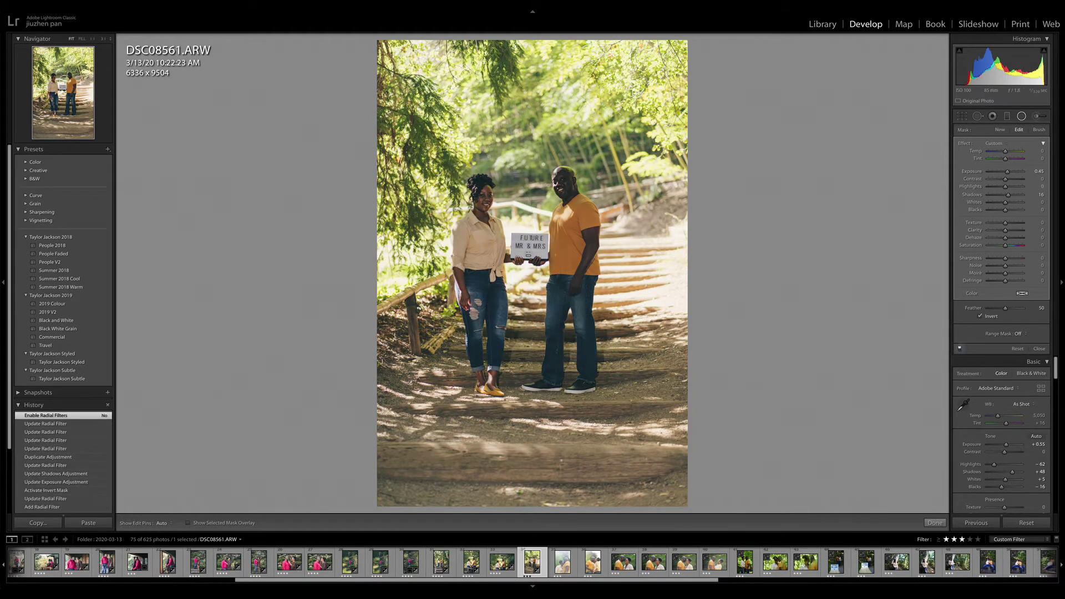
click(959, 349)
click(959, 349)
click(960, 349)
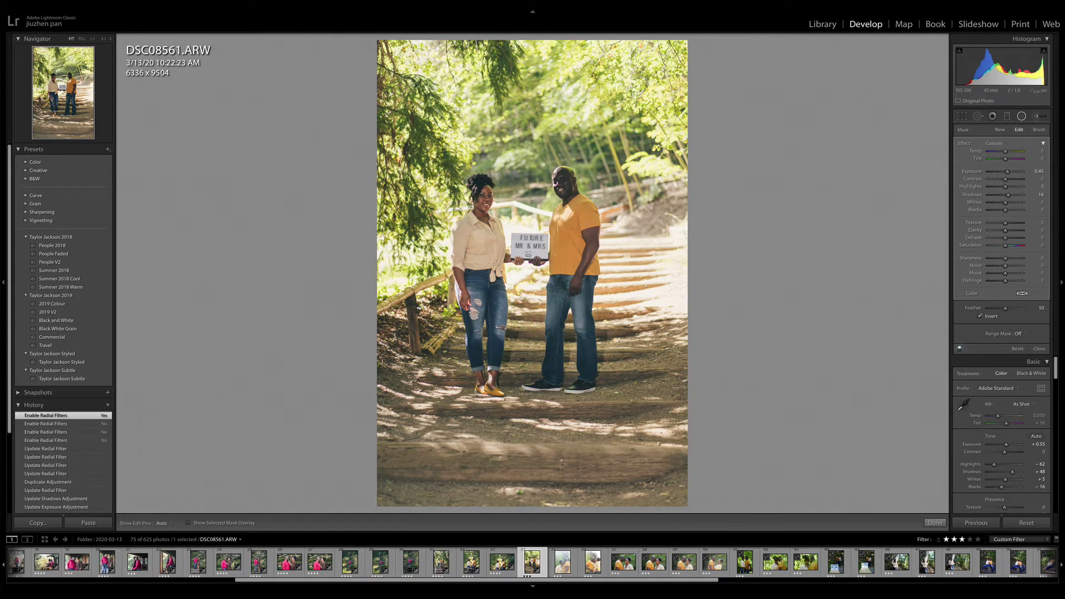
click(959, 349)
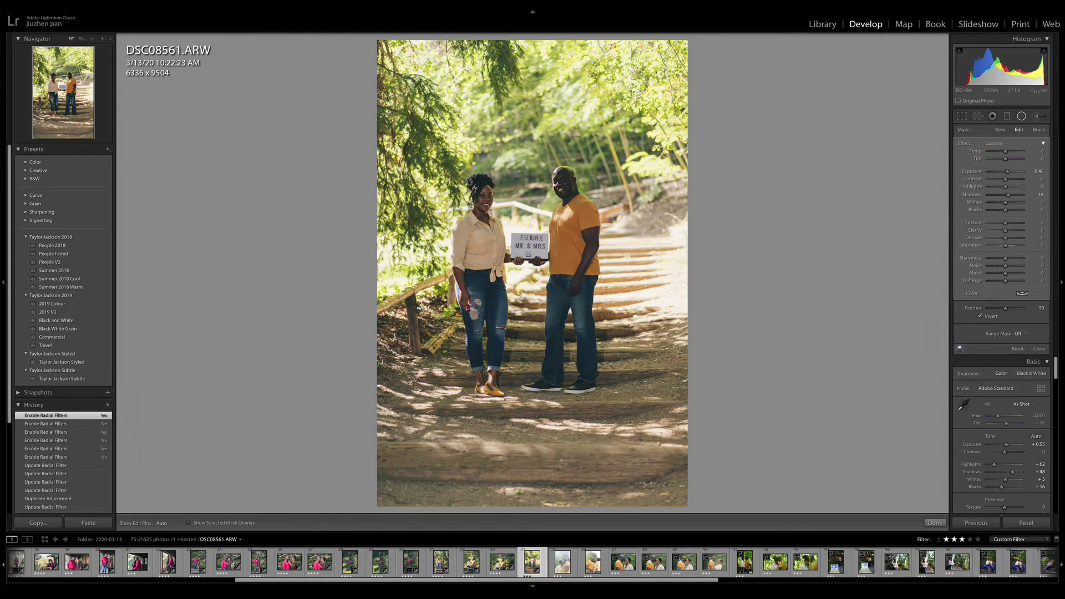
click(960, 348)
key(backslash)
key(backslash)
key(backslash)
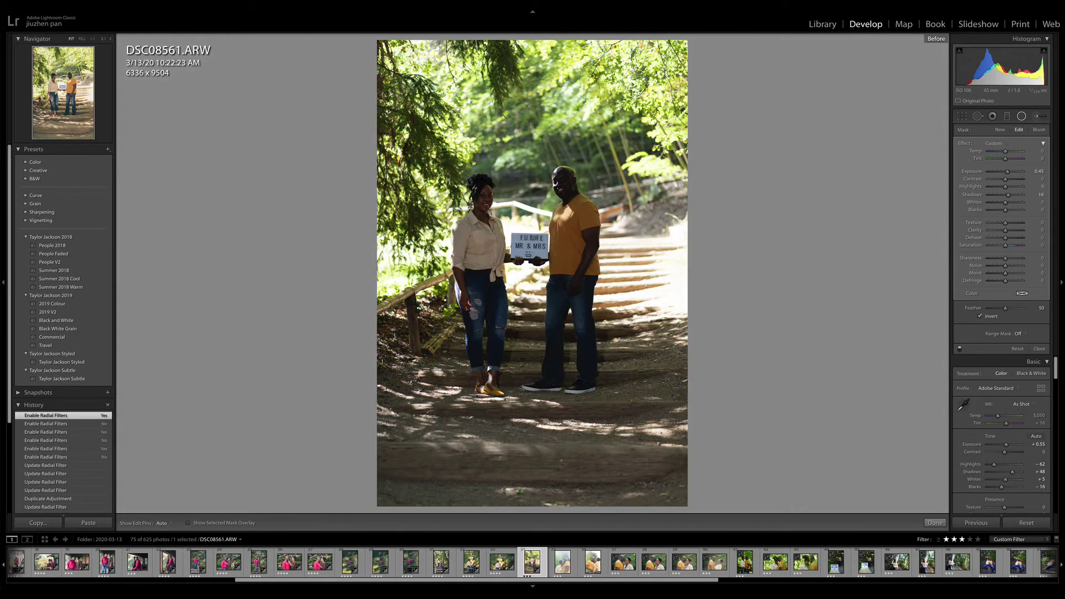
key(backslash)
key(backslash)
key(backslash)
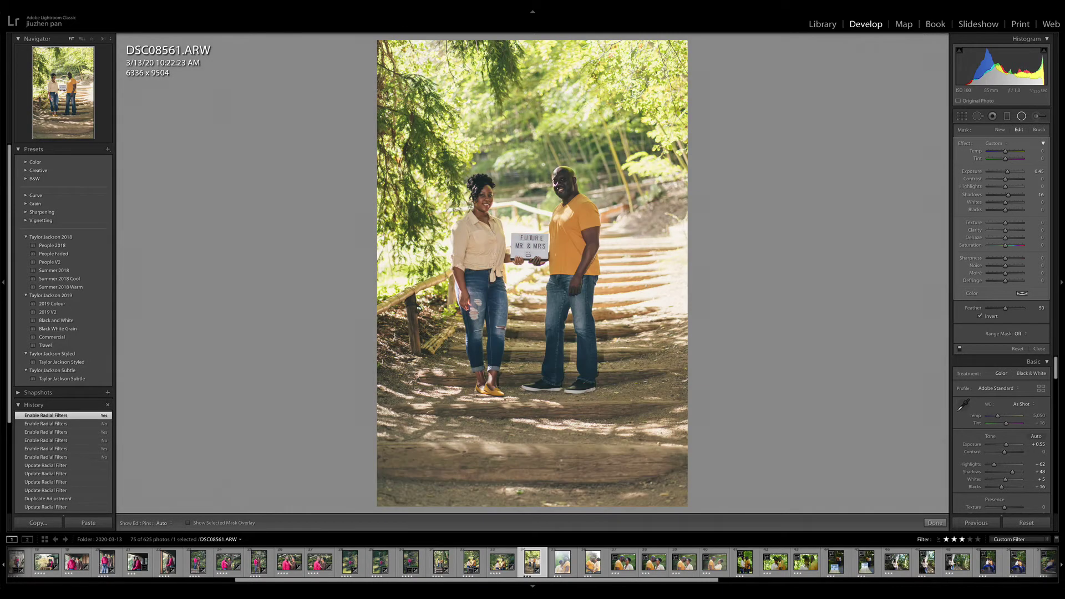
key(backslash)
key(backslash)
- Set the photo's highlights to −100 and add a graduated filter over the lower foreground with exposure −0.33, highlights −21 and shadows −34
click(1022, 116)
drag(995, 233, 984, 232)
key(m)
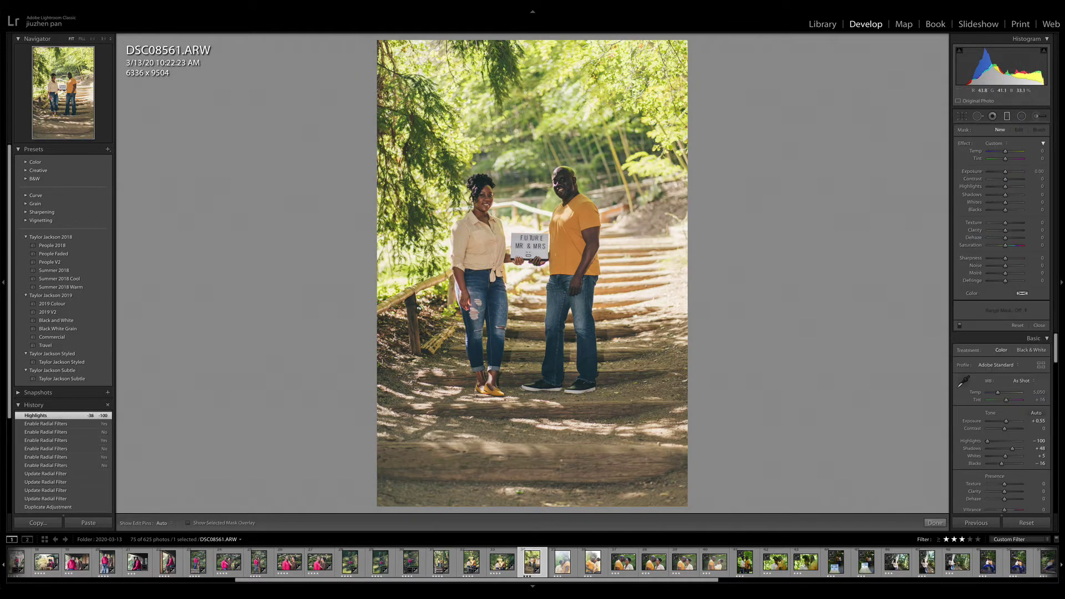
mouse_move(518, 470)
mouse_down()
mouse_move(515, 356)
mouse_move(516, 470)
mouse_up()
drag(516, 413, 516, 382)
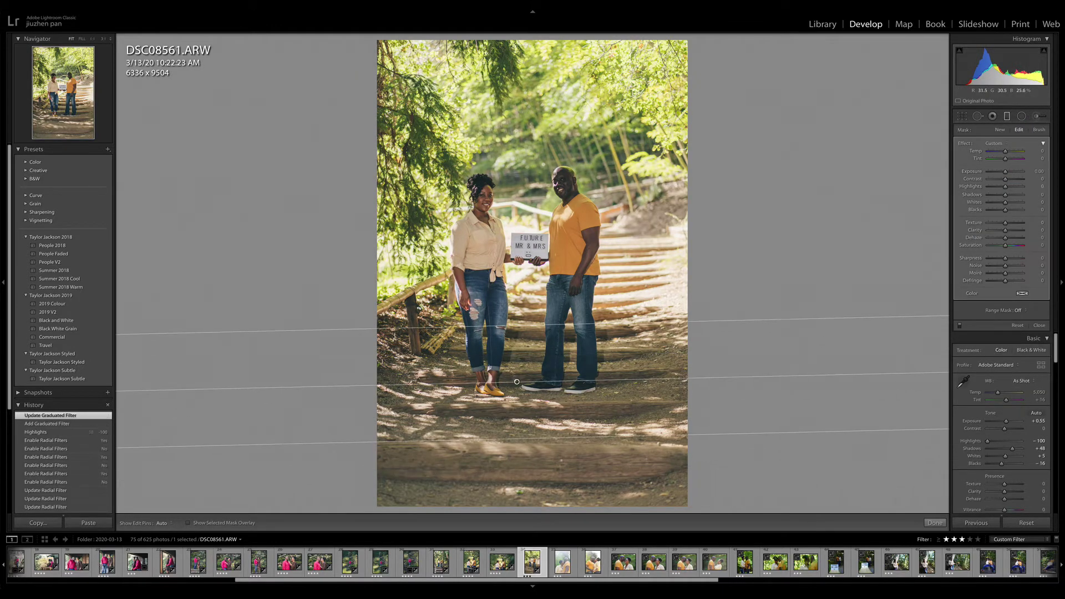
mouse_move(1006, 171)
mouse_down()
mouse_move(1000, 194)
mouse_move(1002, 187)
mouse_up()
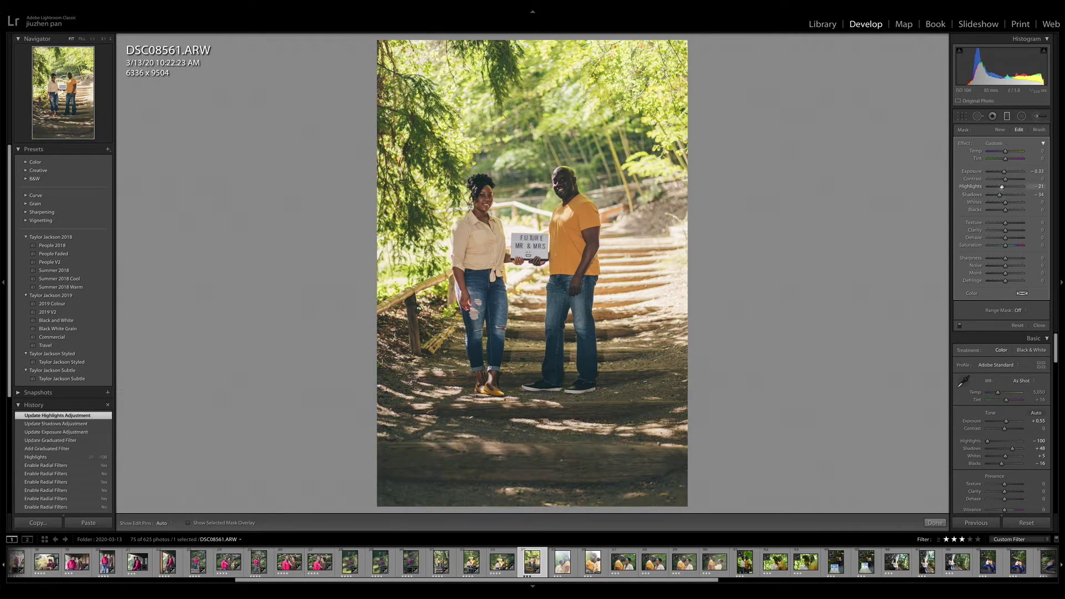
drag(517, 382, 518, 394)
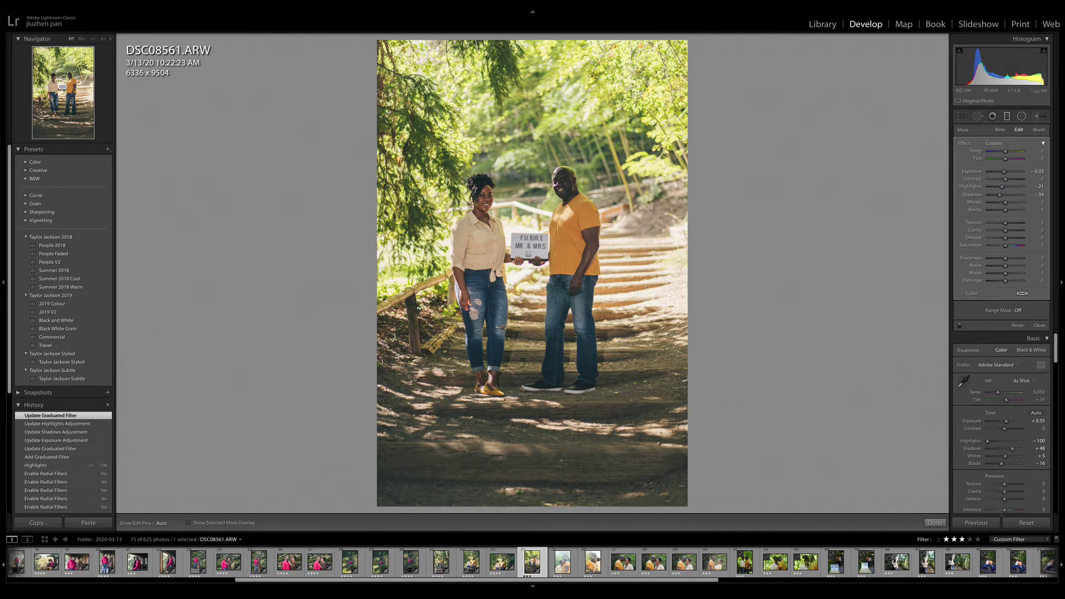
- Add a small inverted radial filter over the man's face with exposure 0.33, shadows 27 and highlights −31
key(shift+m)
drag(567, 185, 585, 210)
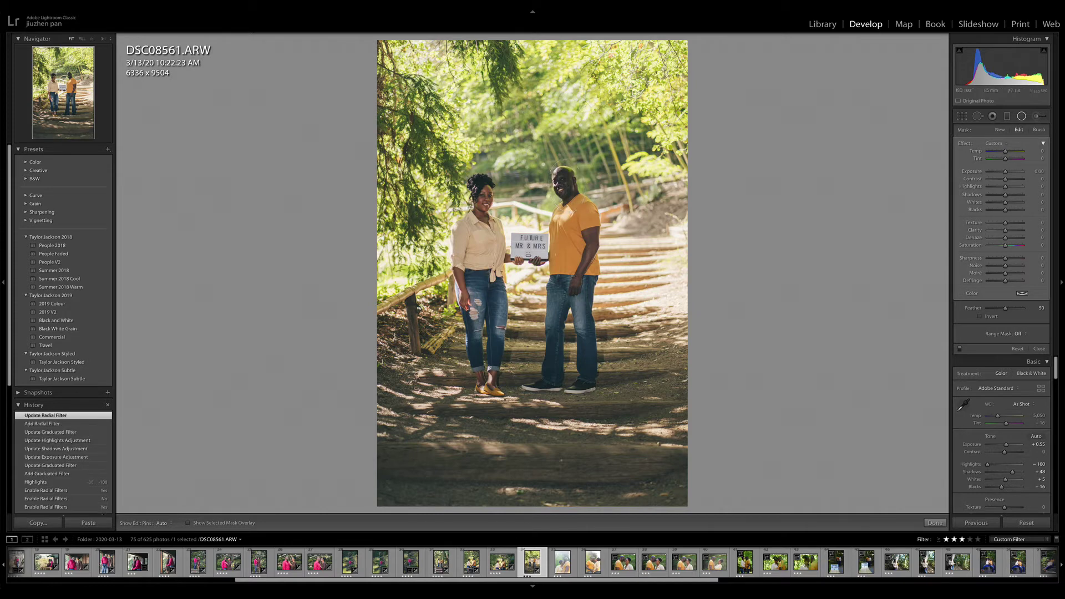
click(980, 316)
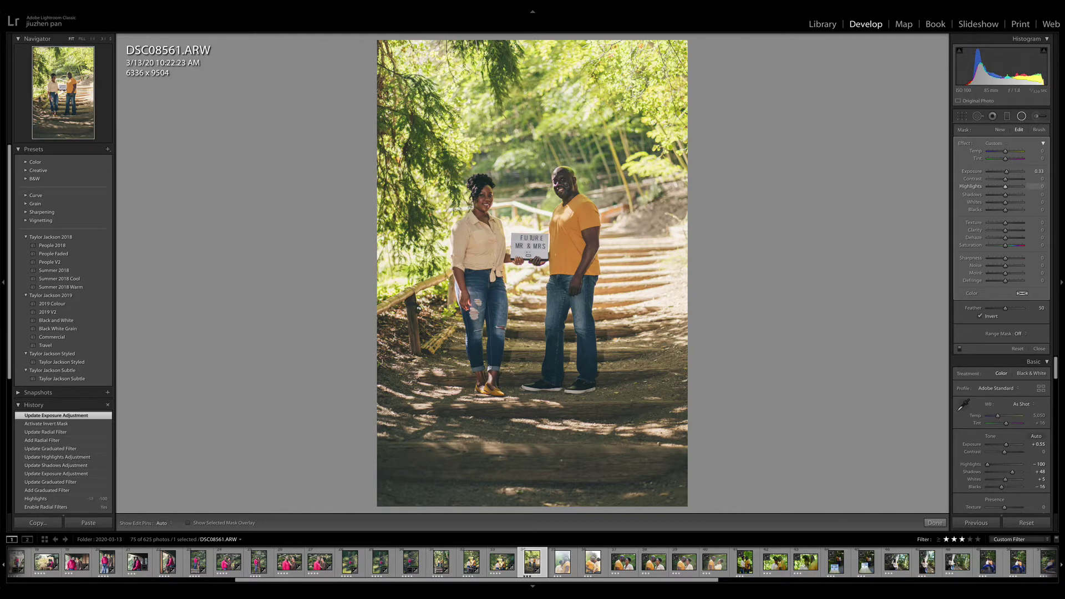
drag(1006, 195, 1014, 195)
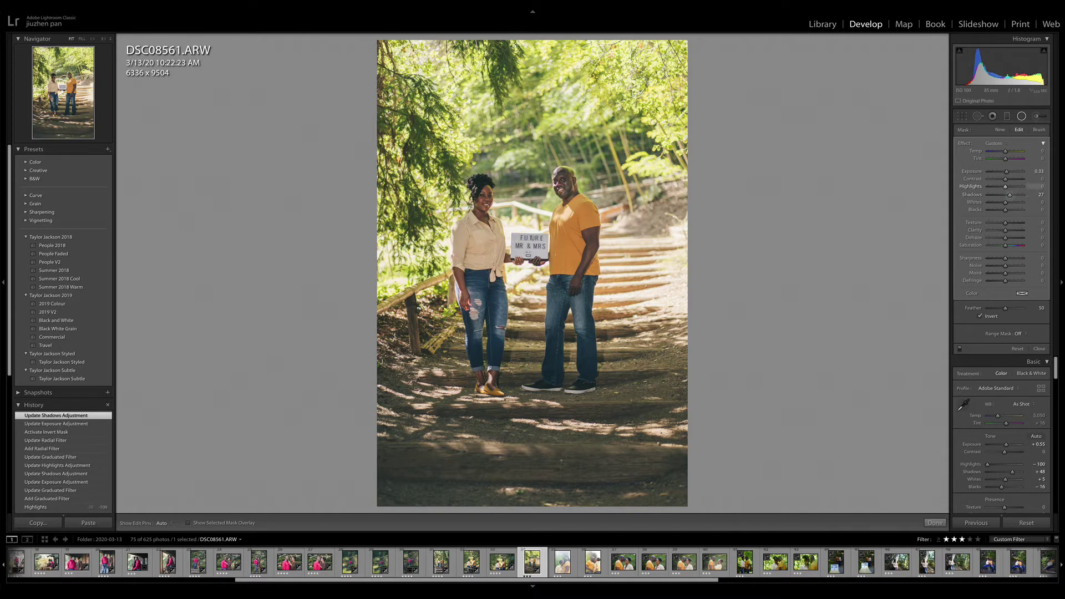
drag(1006, 186, 1002, 186)
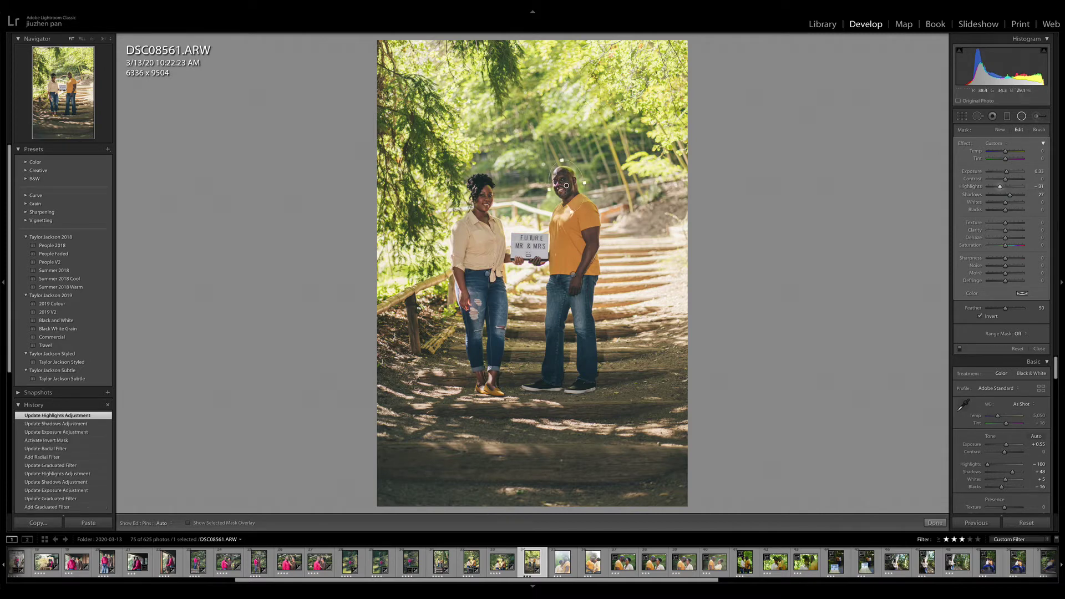
- Duplicate the face filter onto the woman's face with exposure 0.12, highlights −7 and shadows 19, and compare before and after
right_click(566, 186)
click(588, 196)
drag(566, 186, 504, 203)
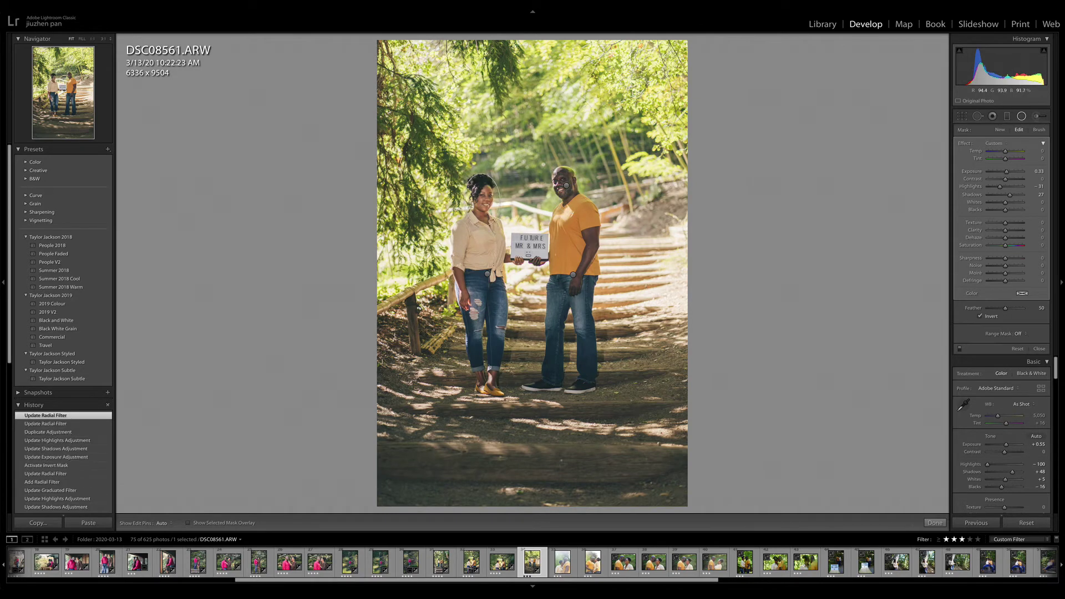
drag(1011, 195, 1006, 172)
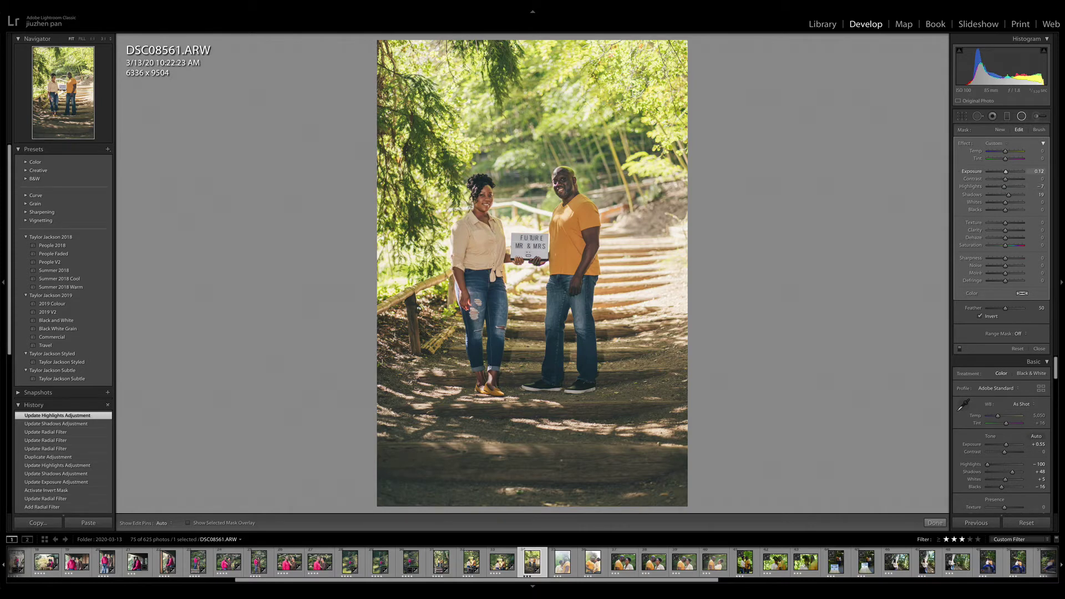
key(backslash)
key(backslash)
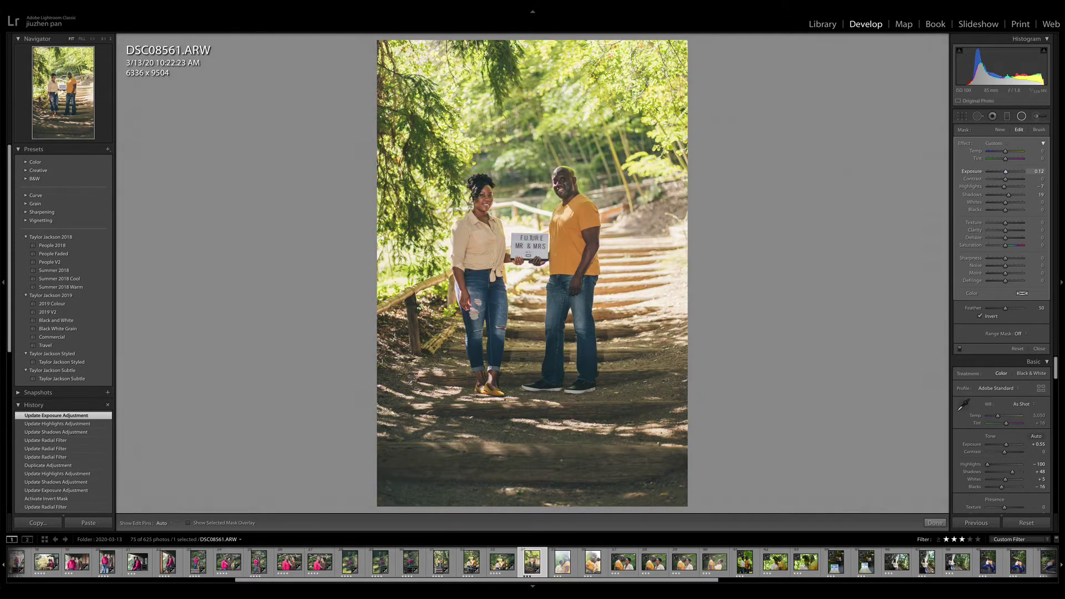
- Apply the Summer 2018 Warm preset to DSC08570.ARW and set its temperature to 9,134
key(Right)
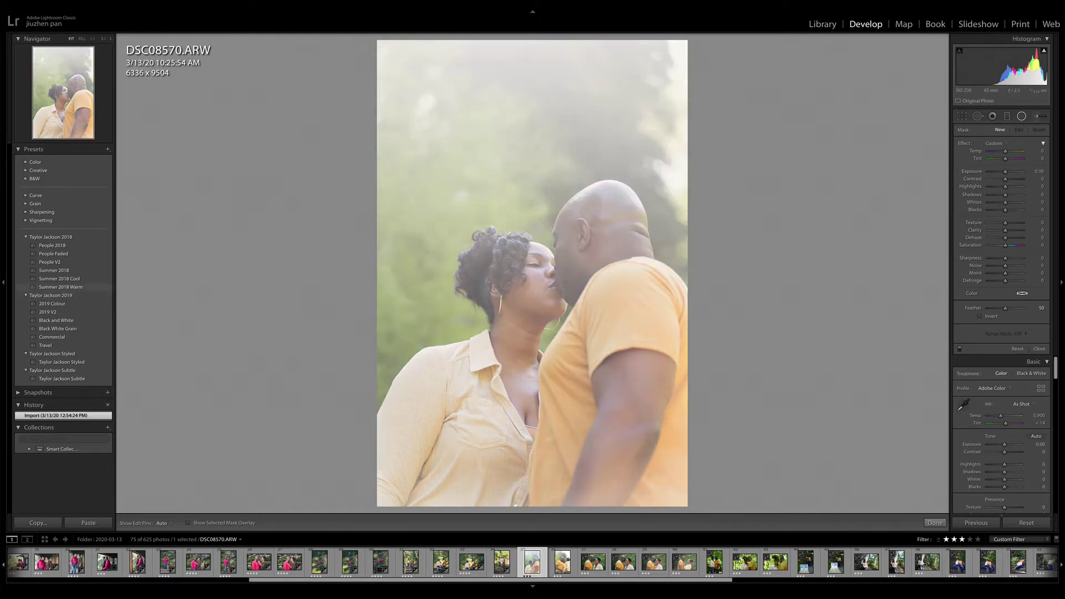
click(60, 287)
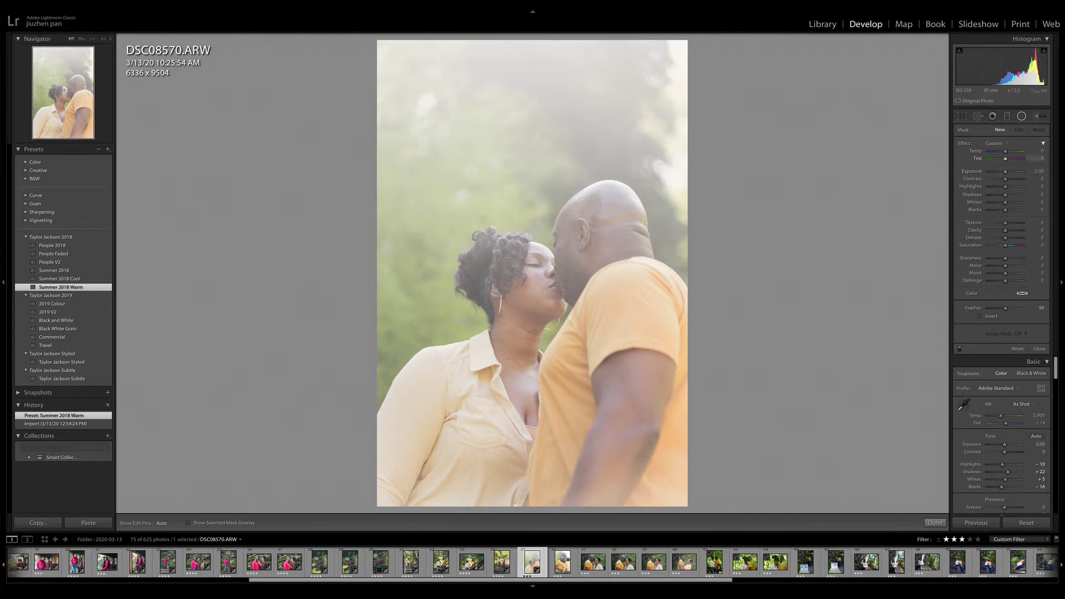
click(1038, 349)
drag(1001, 183, 1005, 183)
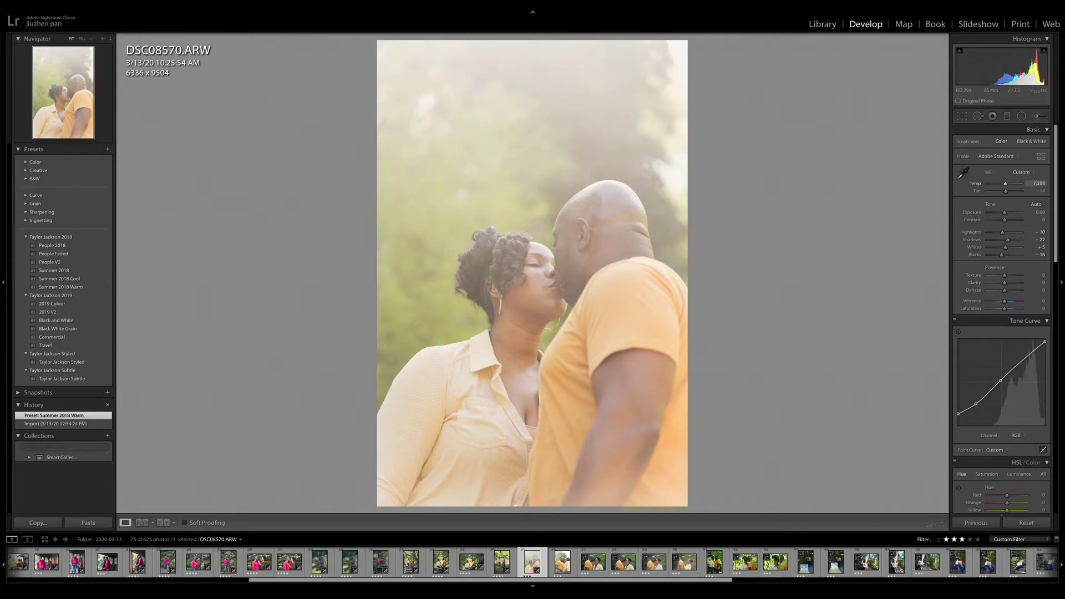
key(equal)
key(equal)
key(equal)
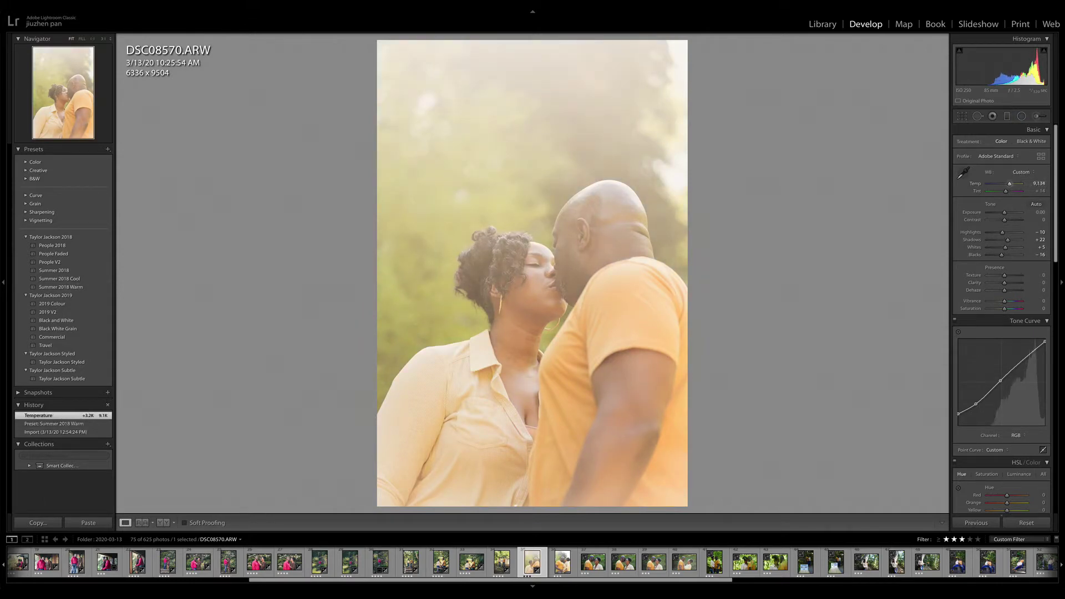
- Set the photo's highlights to −100 and dehaze to +29
key(period)
key(period)
key(period)
key(period)
key(shift+minus)
key(shift+minus)
key(shift+minus)
key(shift+minus)
key(shift+minus)
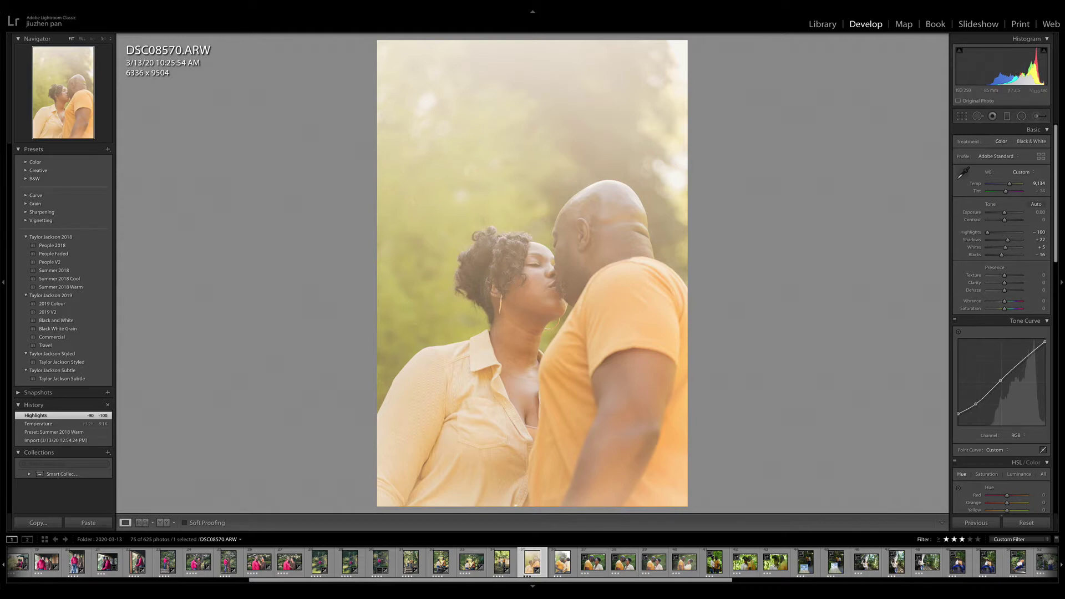
drag(1004, 290, 1008, 290)
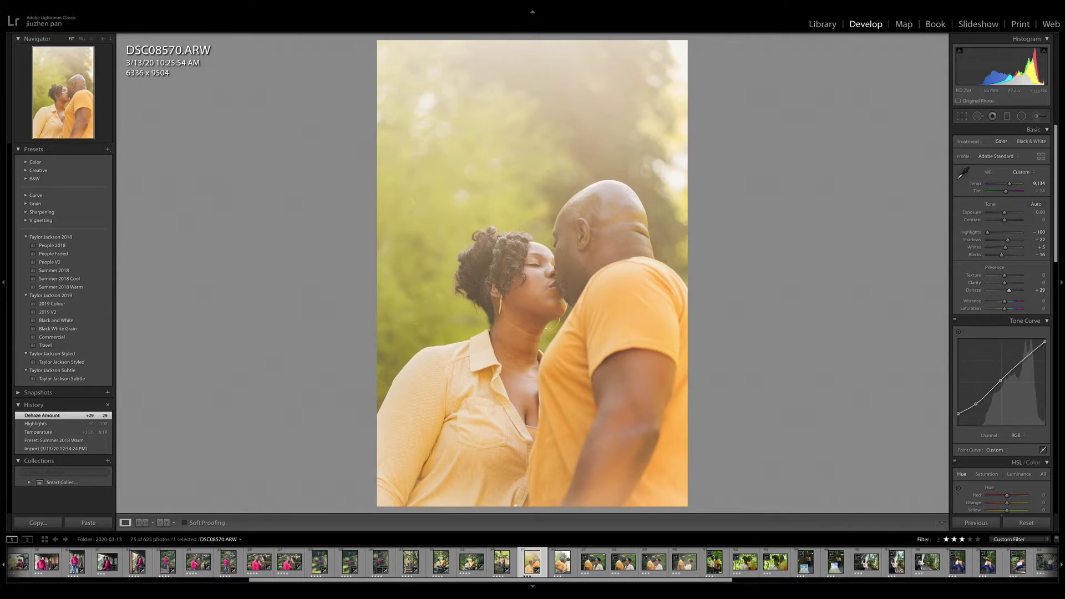
- Add a diagonal graduated filter over the man's arm at the photo's lower corner with exposure −0.73, highlights −31 and shadows −32
key(m)
drag(608, 485, 522, 365)
drag(1005, 171, 1002, 172)
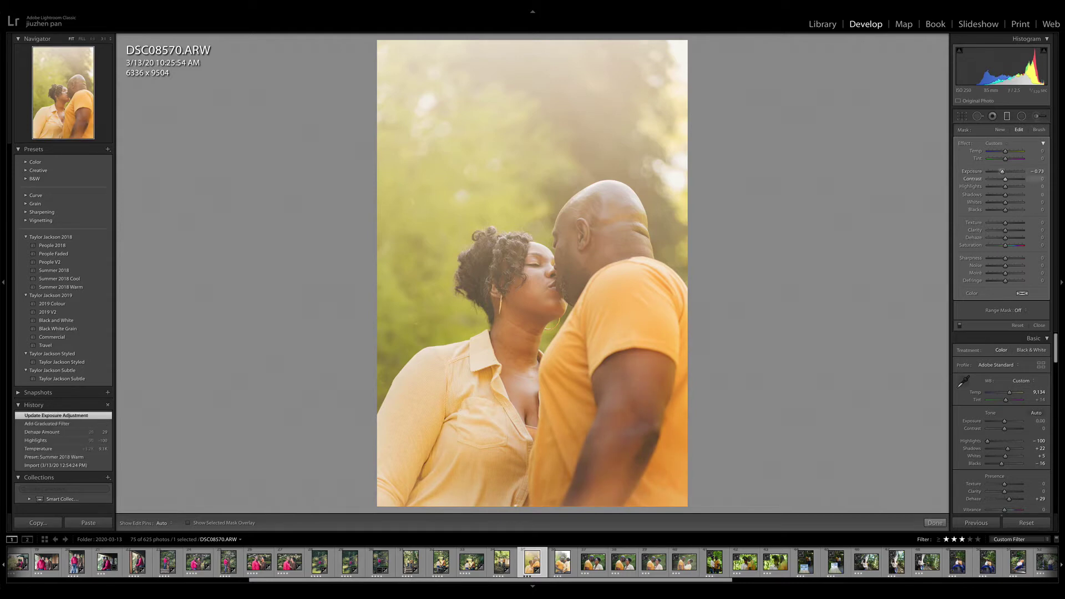
click(1000, 187)
click(1000, 195)
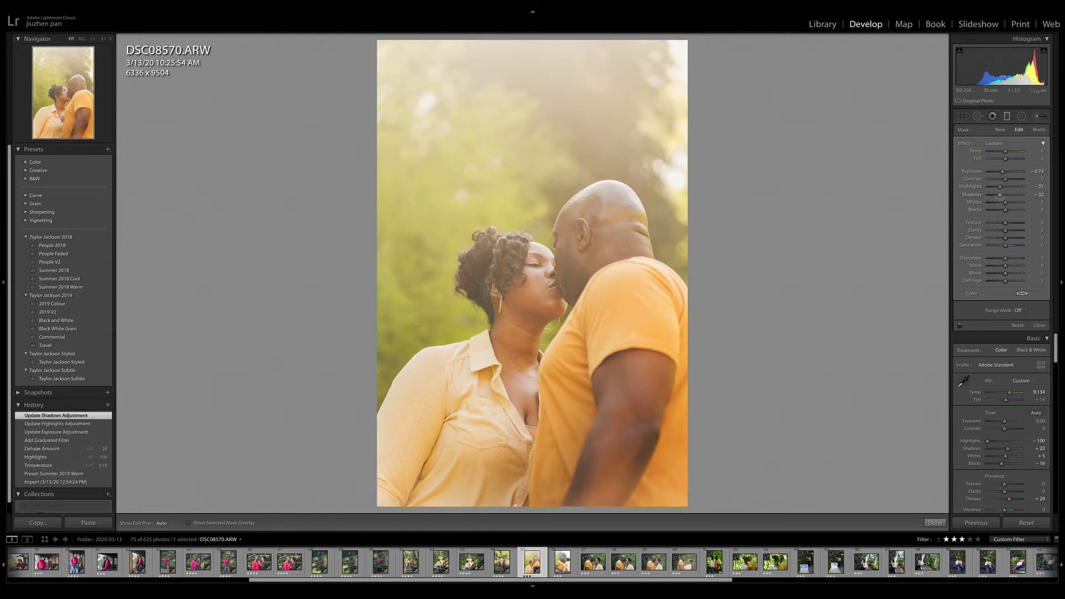
- Add an inverted radial filter over the kissing couple's faces with exposure 0.17, and close the filter
click(1021, 116)
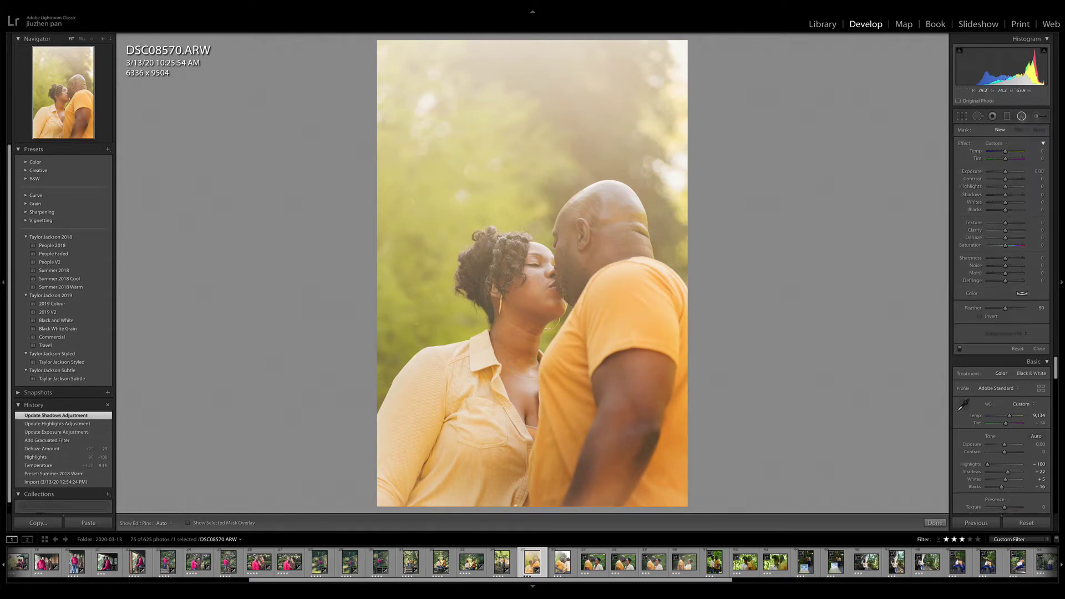
drag(680, 348, 680, 348)
drag(688, 302, 685, 220)
drag(547, 269, 557, 270)
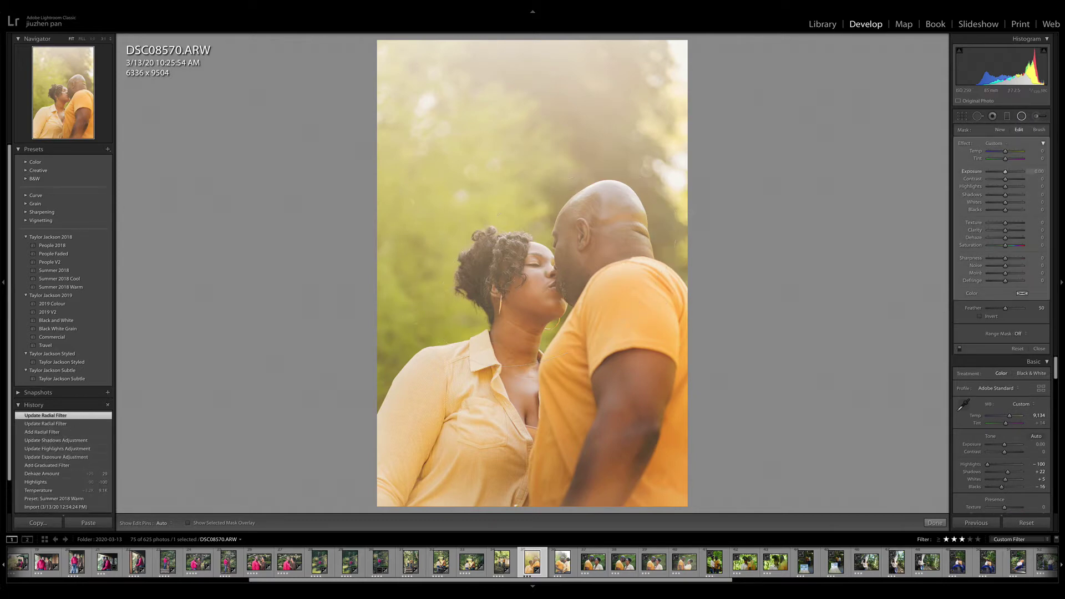
drag(1006, 171, 1007, 171)
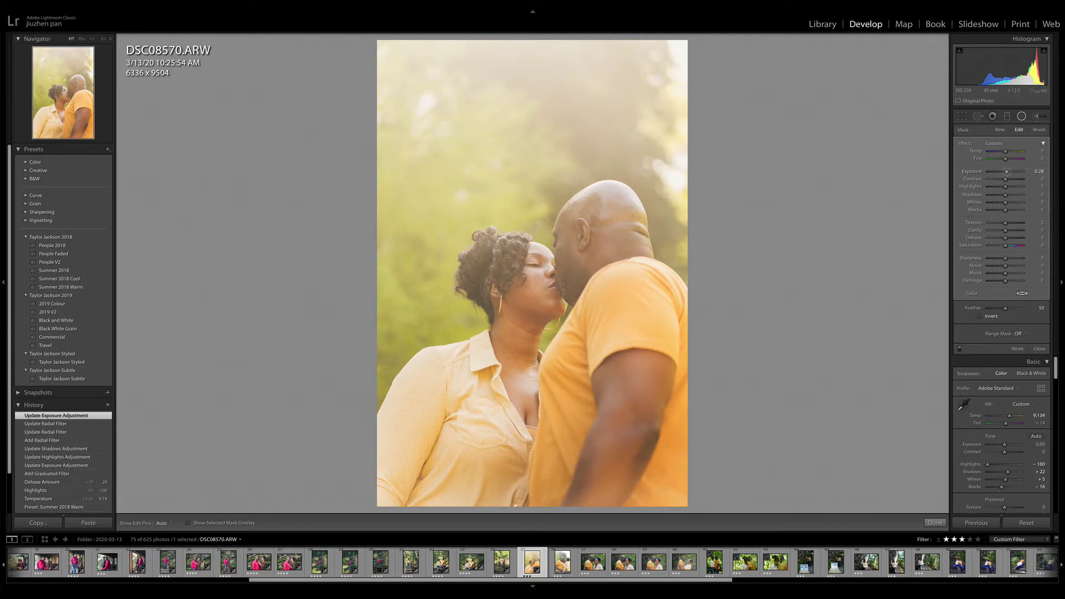
click(981, 316)
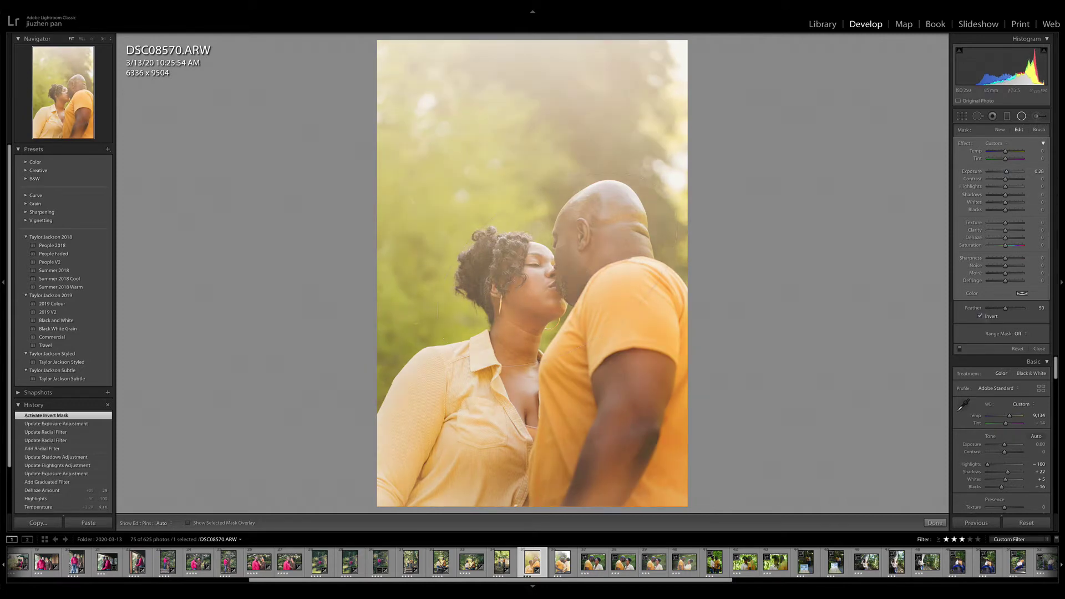
key(Return)
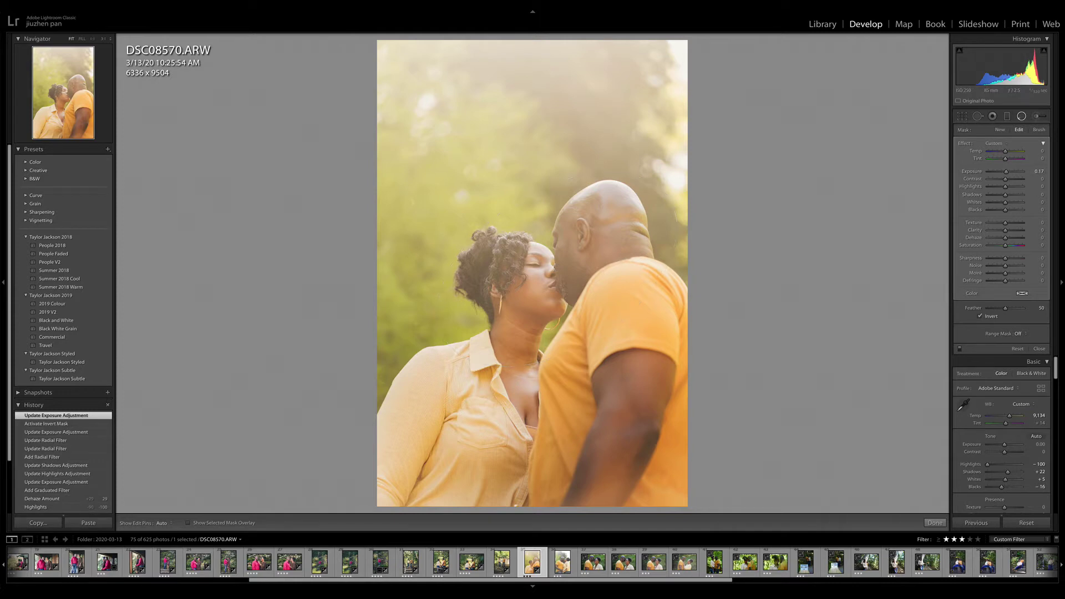
click(1022, 116)
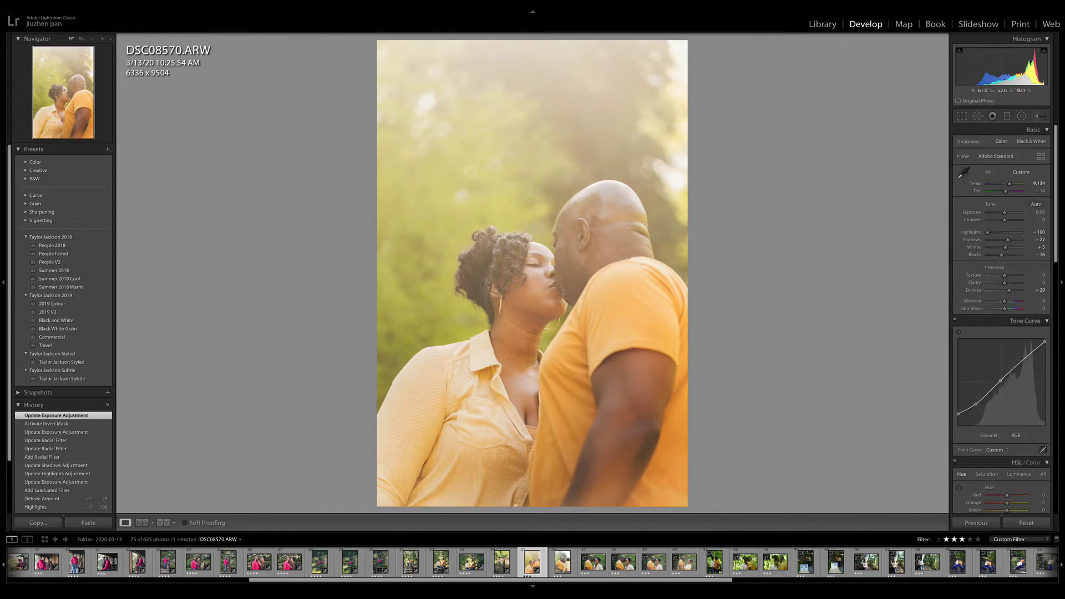
- Compare the photo before and after editing, and add a post-crop vignette with amount −23
key(backslash)
key(backslash)
scroll(1001, 319, down, 15)
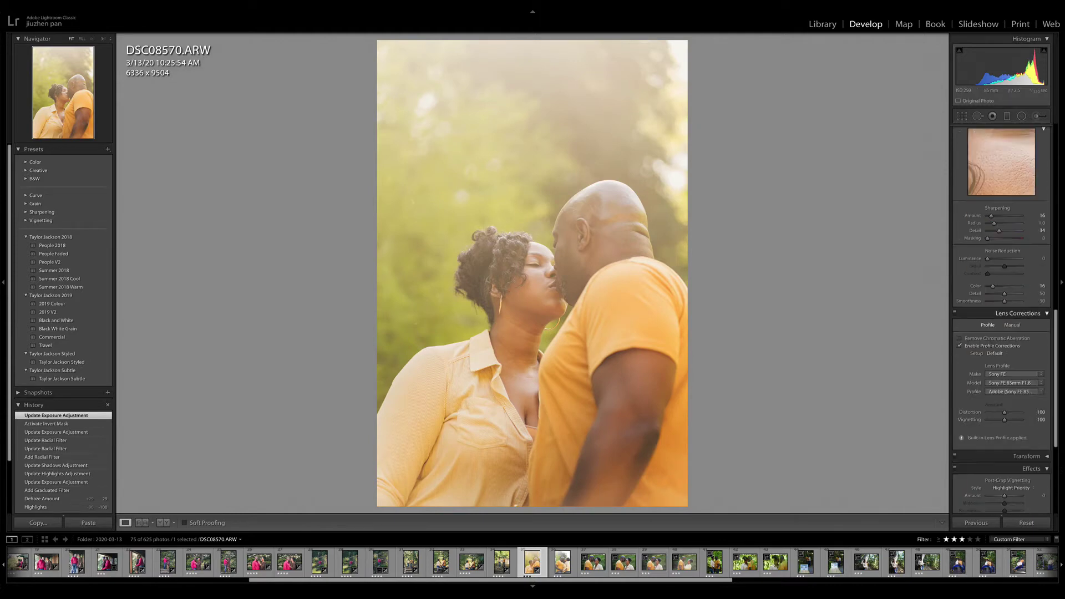
scroll(1002, 319, up, 1)
drag(1004, 312, 1001, 312)
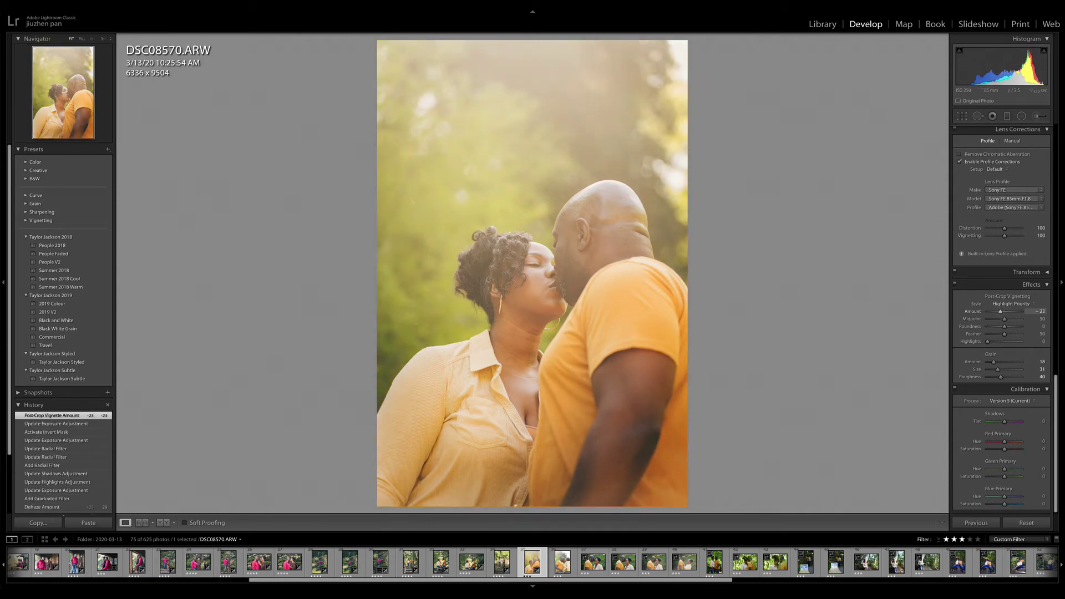
- Apply the Summer 2018 Warm preset to DSC08586.ARW and set exposure to +0.25, highlights to −100 and shadows to +20
key(Right)
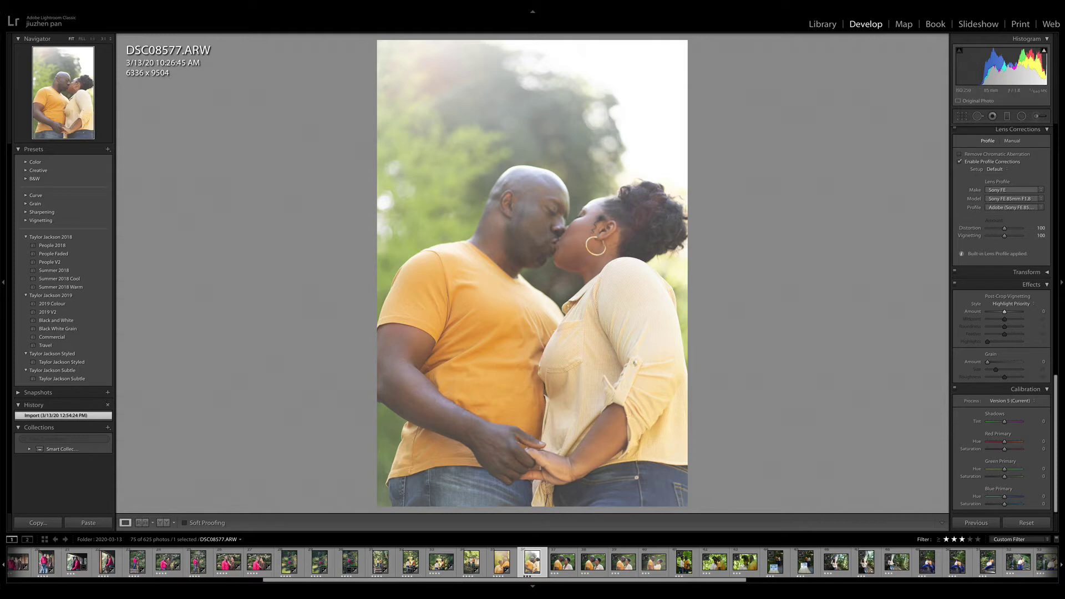
click(501, 562)
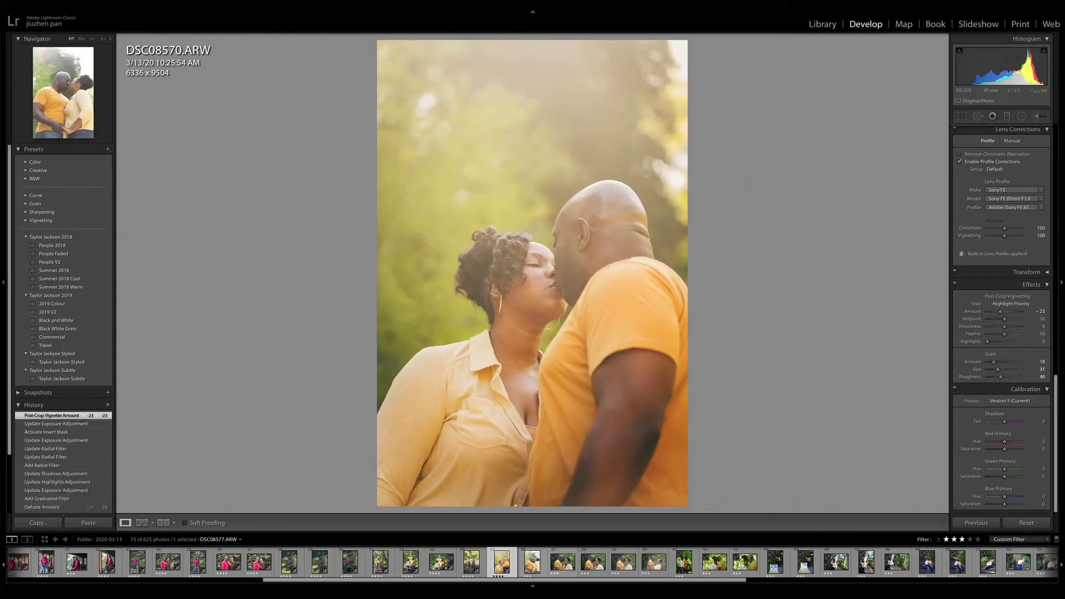
click(562, 563)
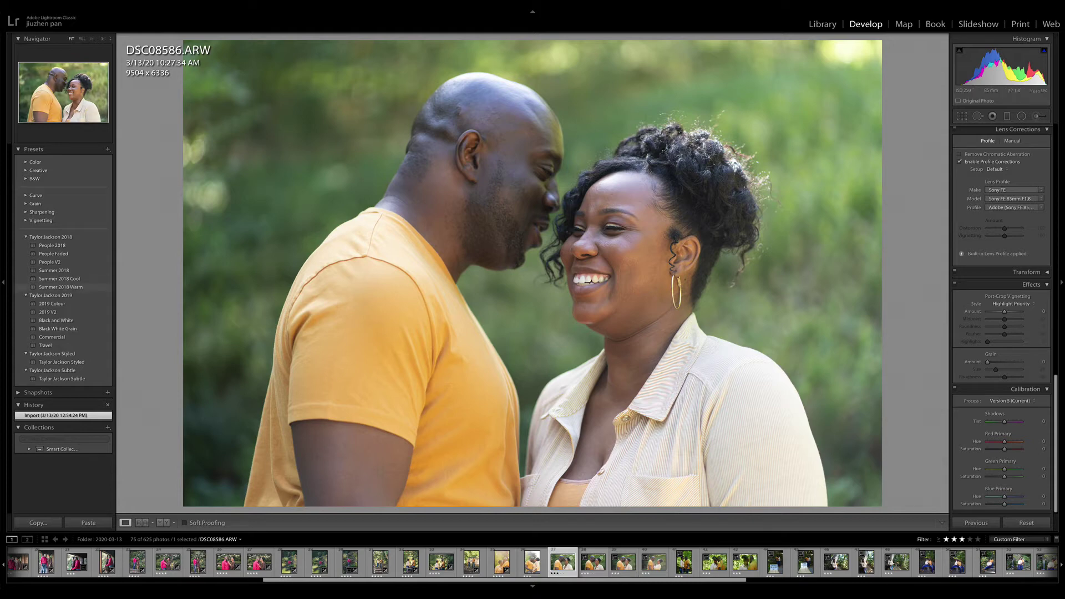
click(62, 287)
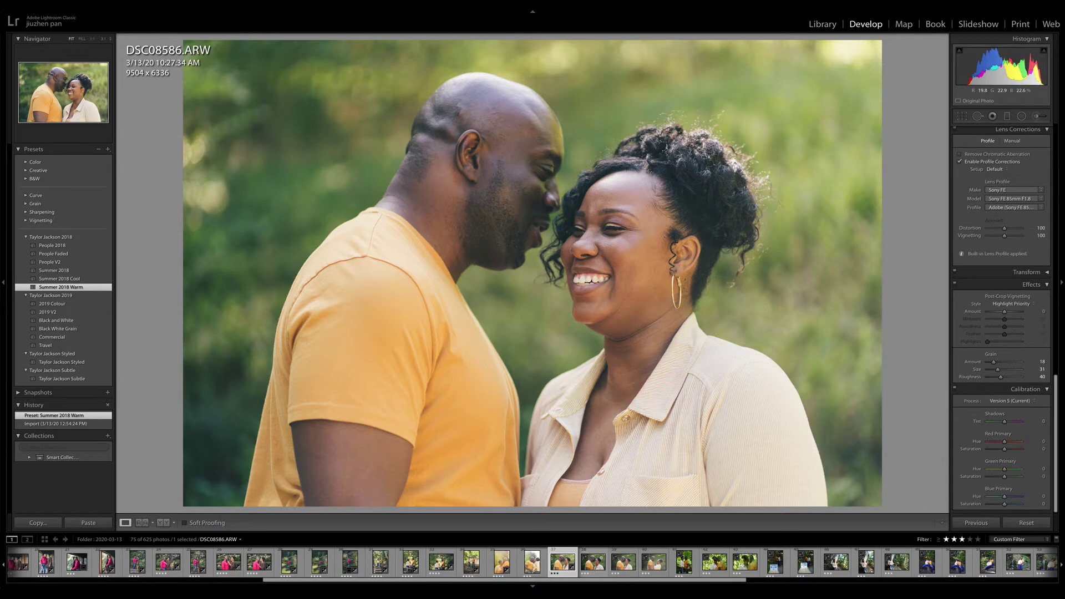
scroll(1002, 322, up, 15)
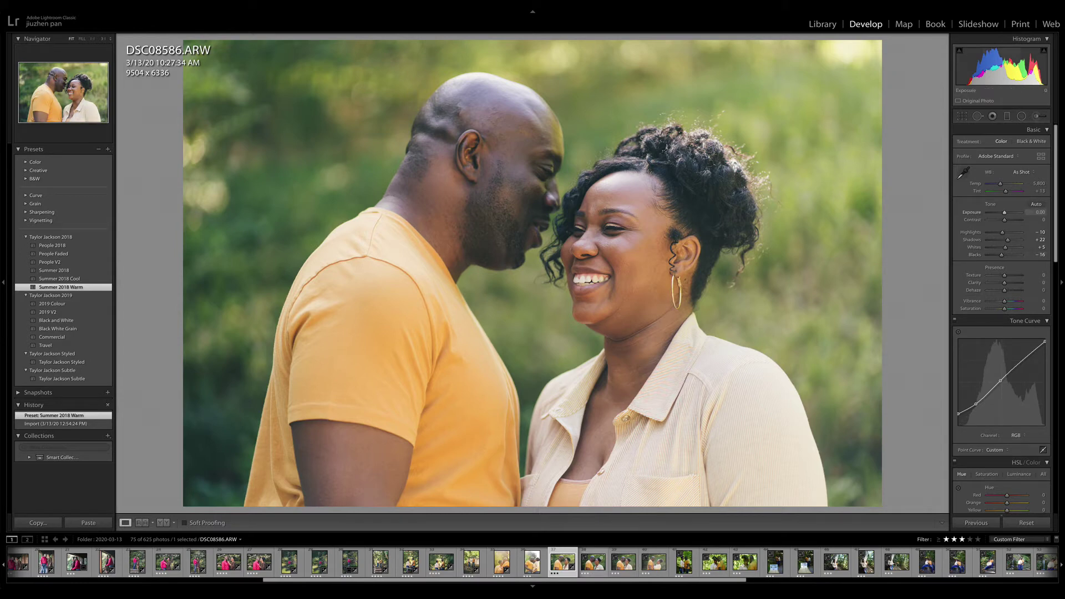
drag(1005, 212, 1006, 212)
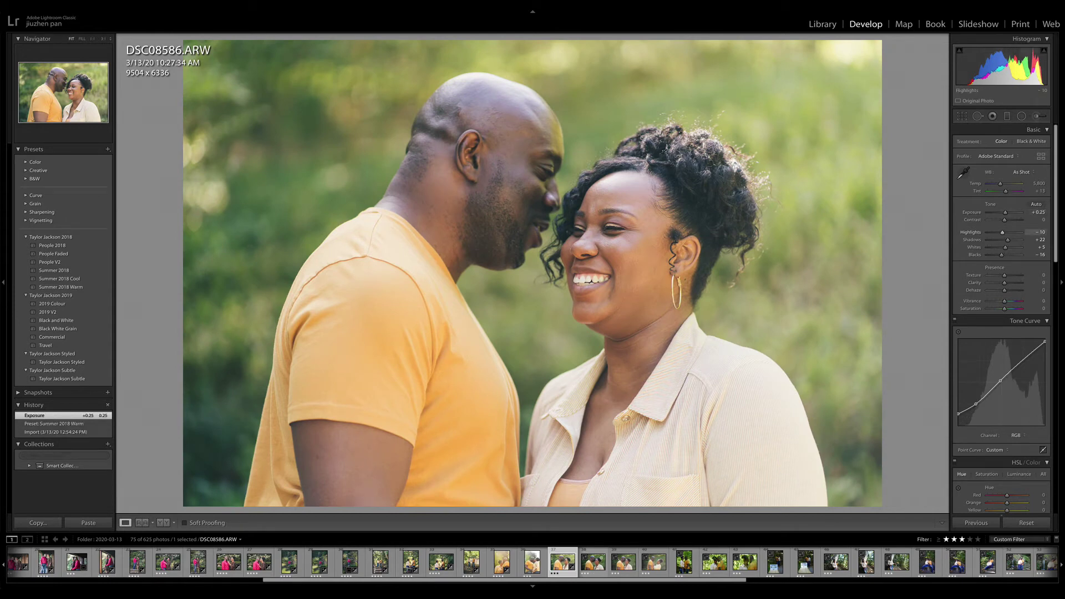
mouse_move(1002, 232)
mouse_down()
mouse_move(987, 232)
mouse_move(1008, 240)
mouse_up()
- Add a post-crop vignette with amount −18 and warm the photo to a temperature of 6,559
scroll(1004, 356, down, 10)
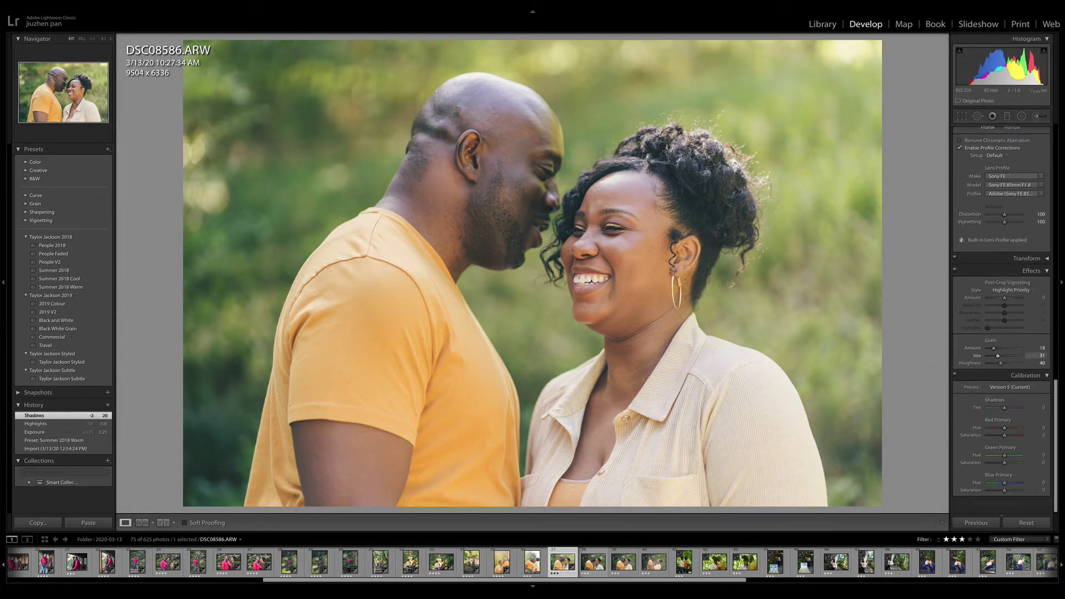
scroll(1004, 356, up, 1)
drag(1004, 311, 1002, 312)
scroll(1002, 312, up, 10)
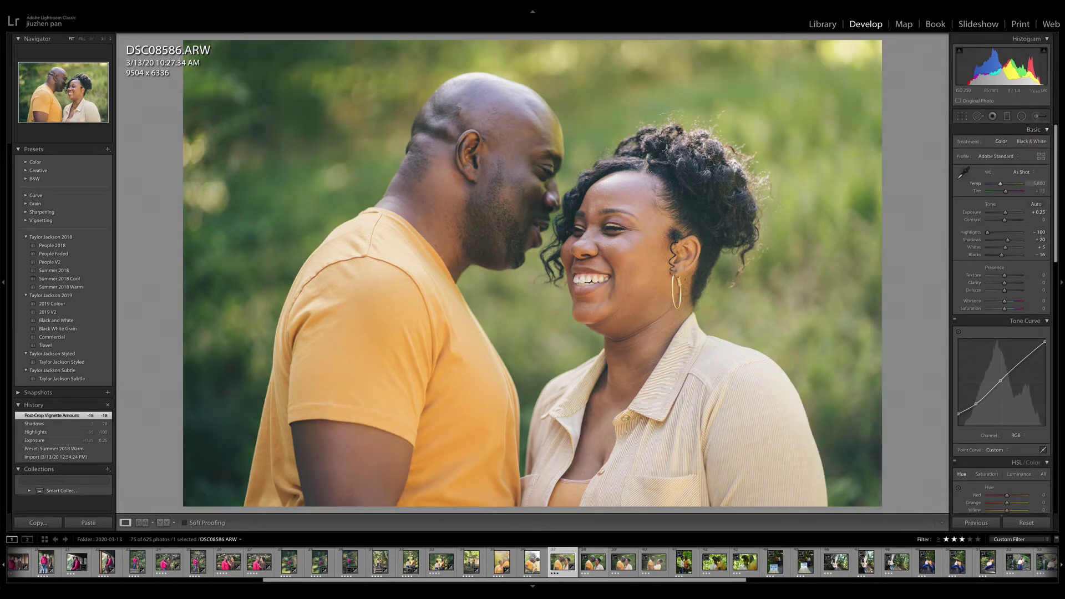
drag(1000, 184, 1003, 184)
- Add a tilted, inverted radial filter around both faces with exposure 0.13, highlights 23 and shadows 34
click(1022, 116)
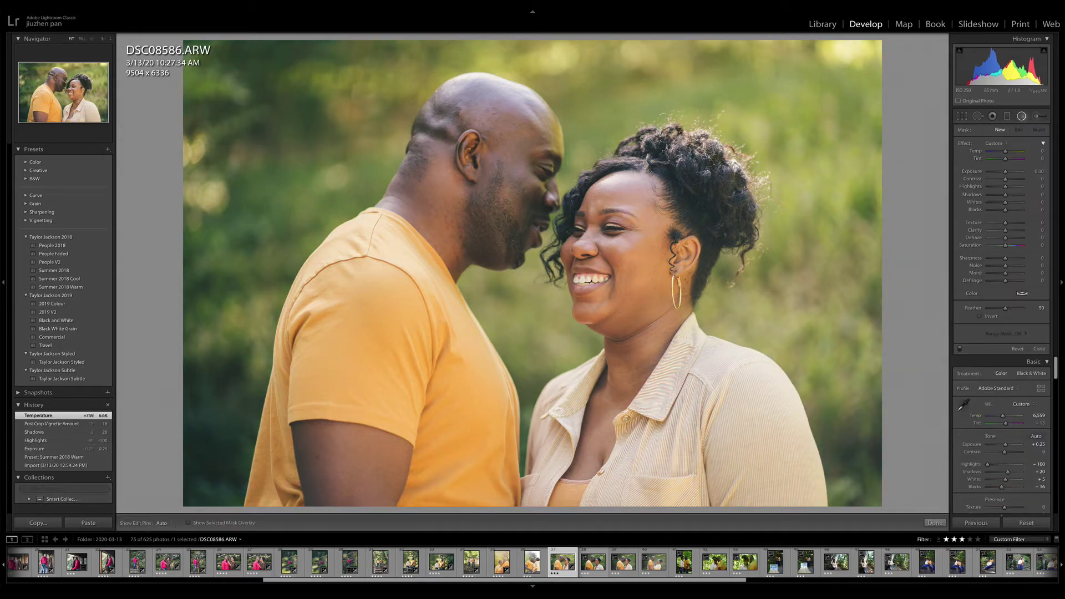
drag(562, 227, 773, 401)
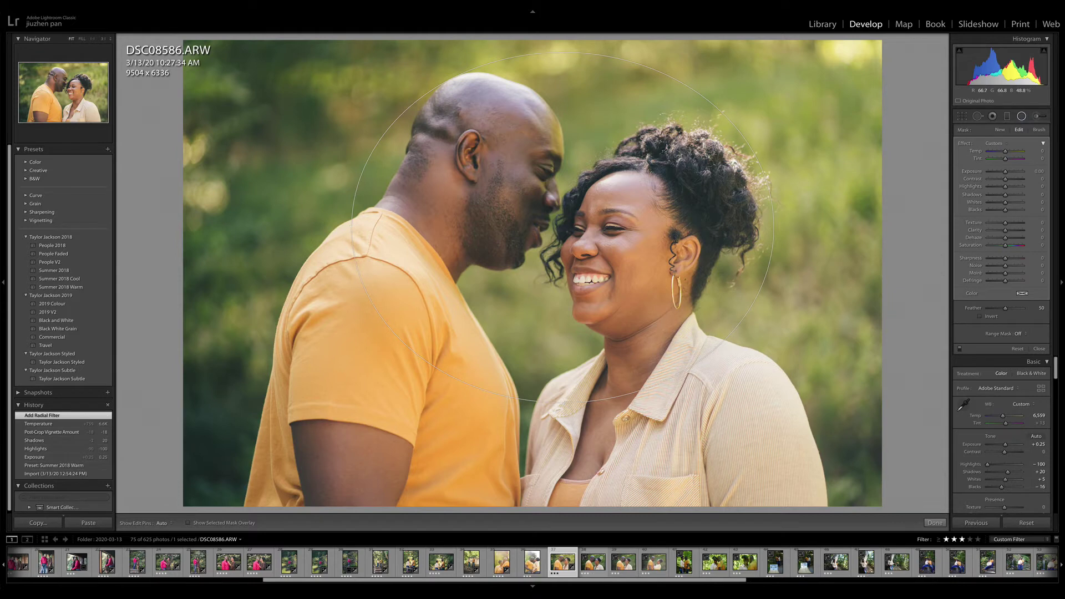
drag(766, 325, 737, 370)
key(apostrophe)
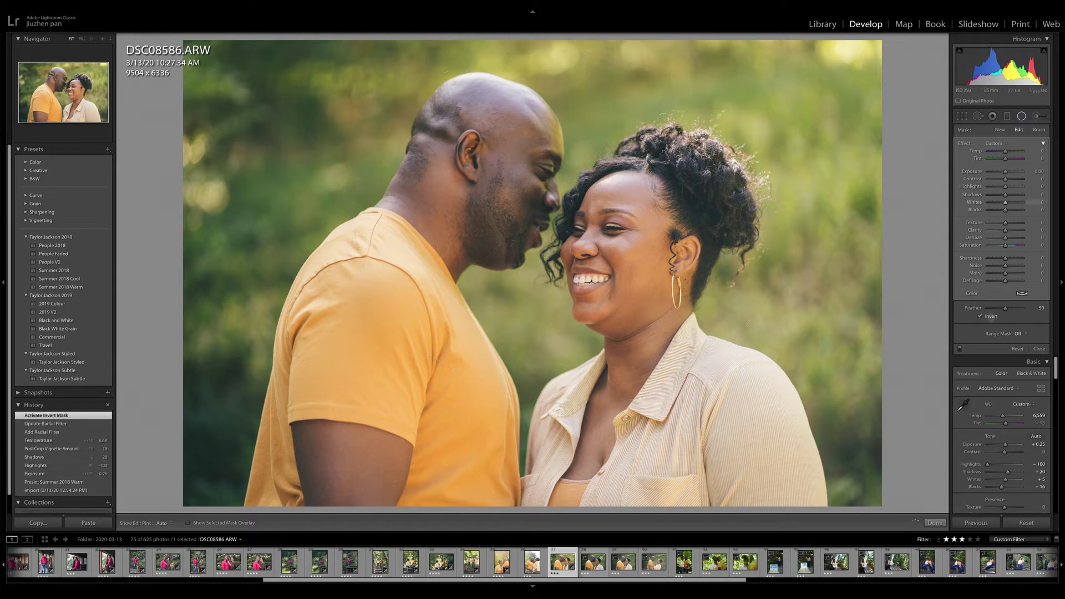
drag(1005, 195, 1006, 172)
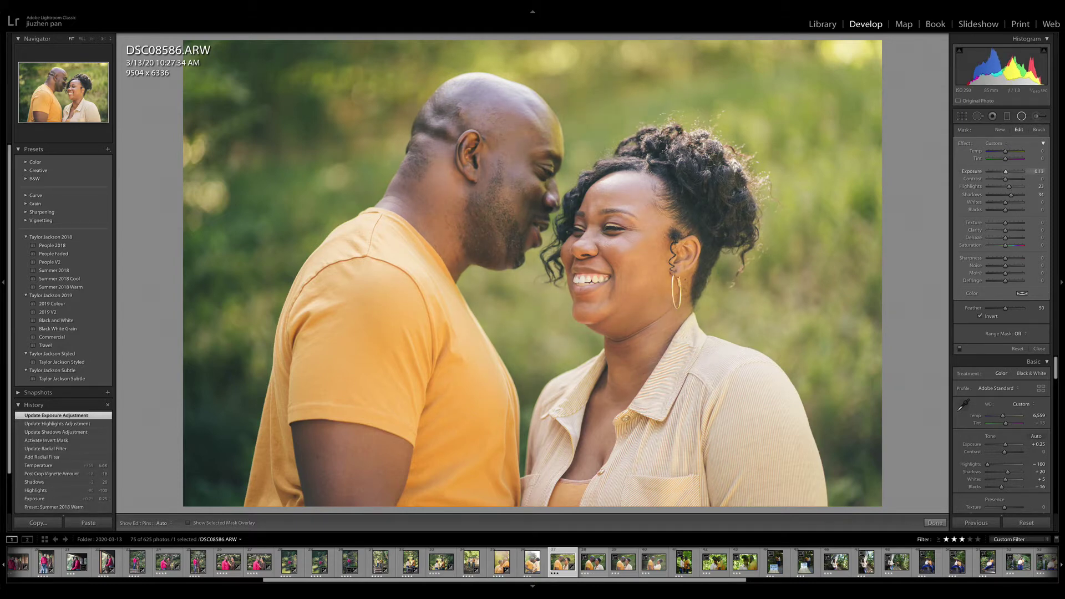
key(Return)
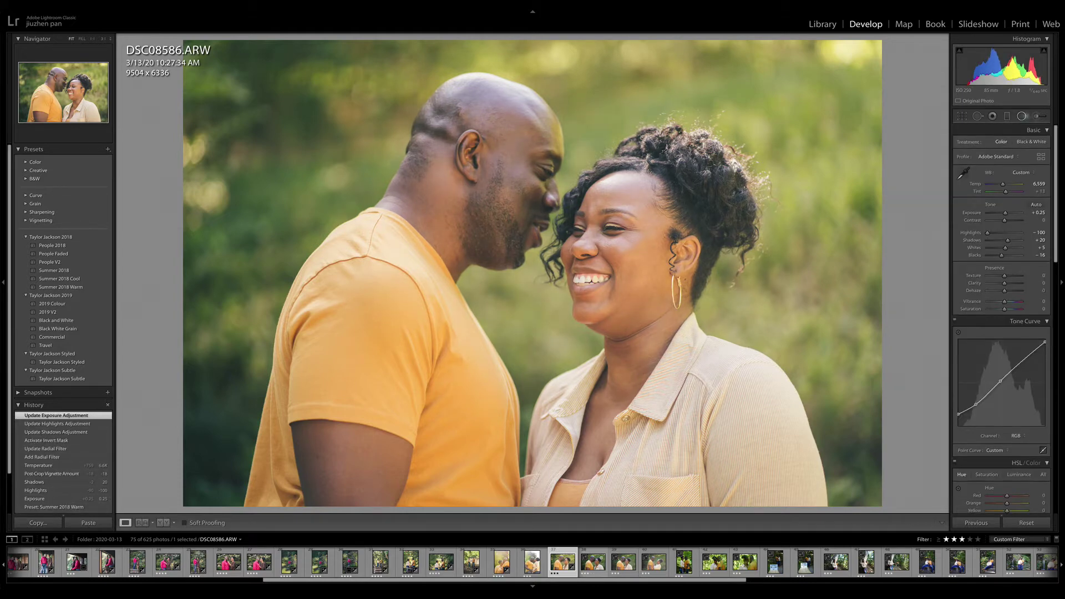
- Compare the edited DSC08586.ARW with its unedited original
key(backslash)
key(backslash)
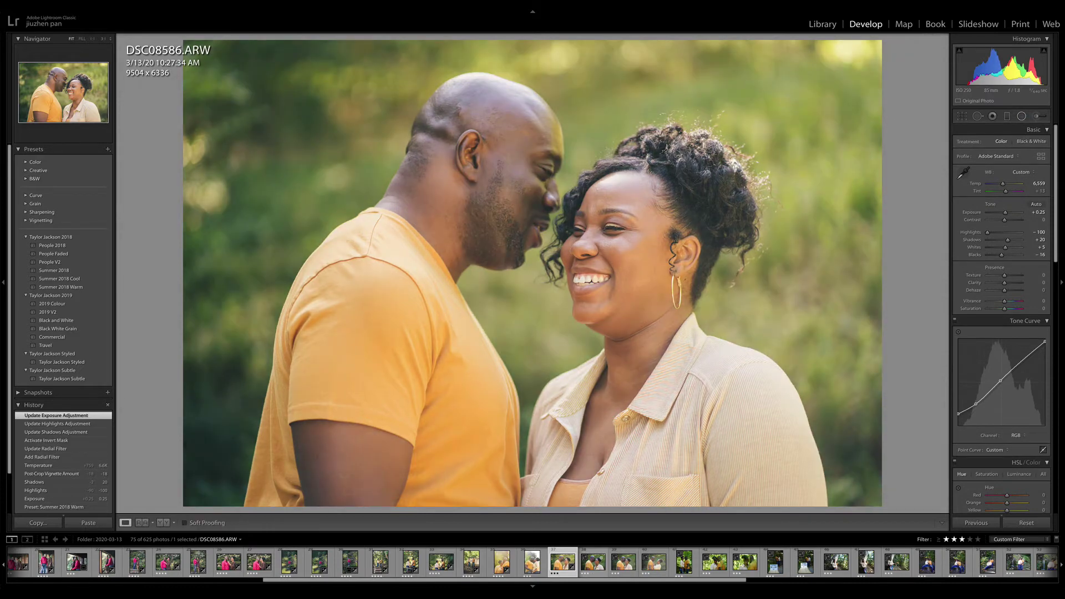
key(backslash)
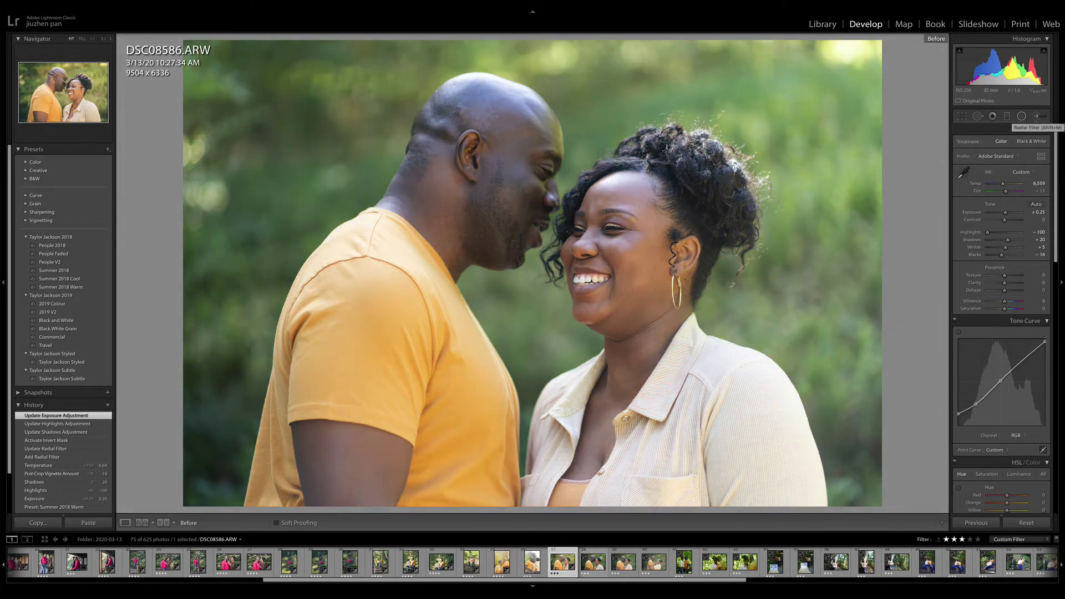
key(backslash)
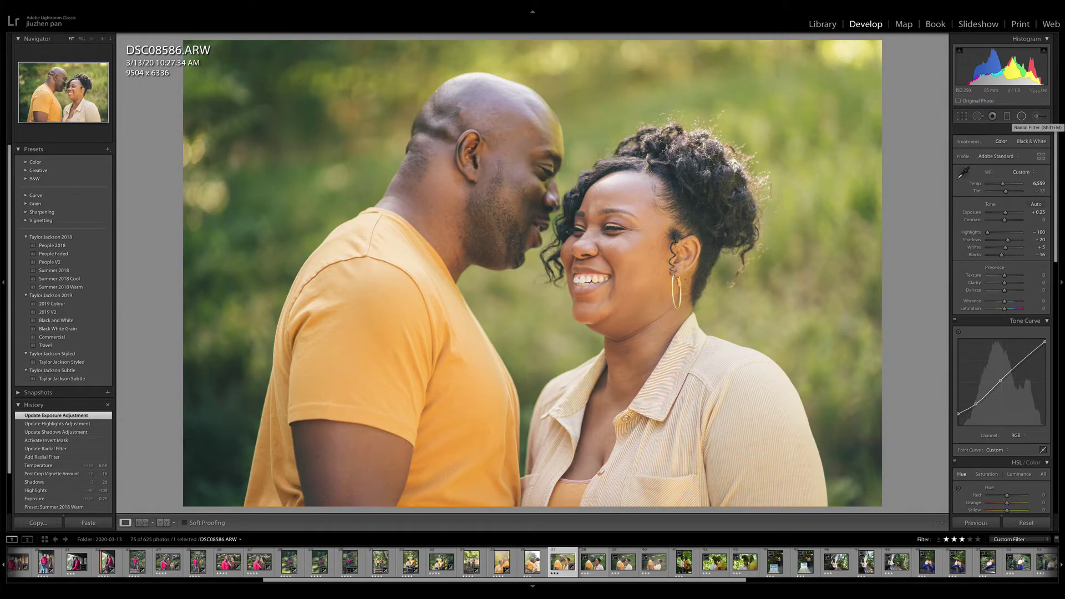
- Apply the settings of DSC08586.ARW to the similar DSC08588.ARW and rate both photos 4 stars
key(4)
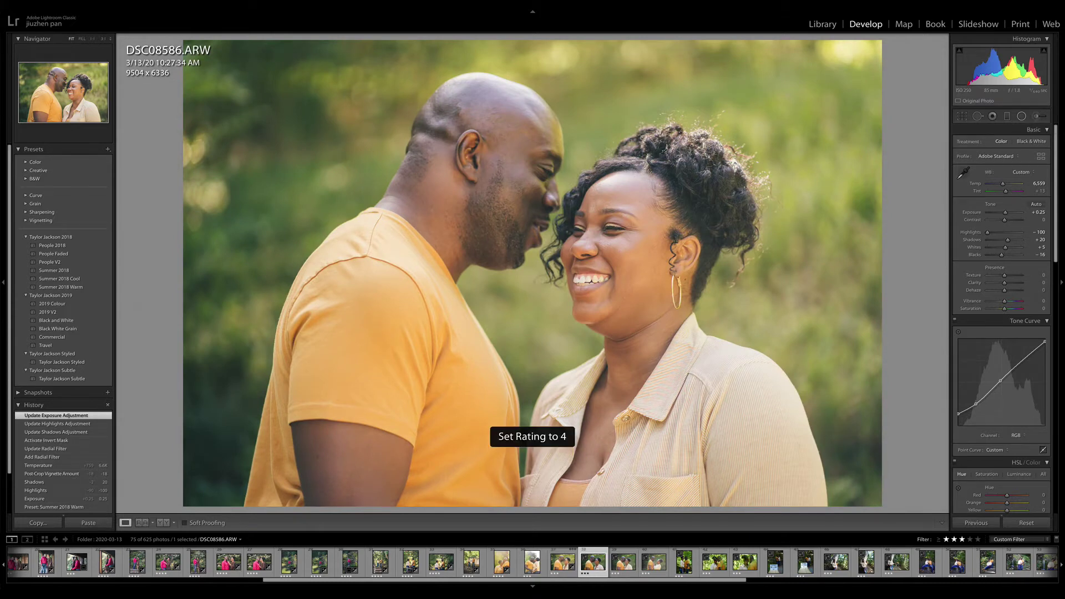
key(ctrl+shift+v)
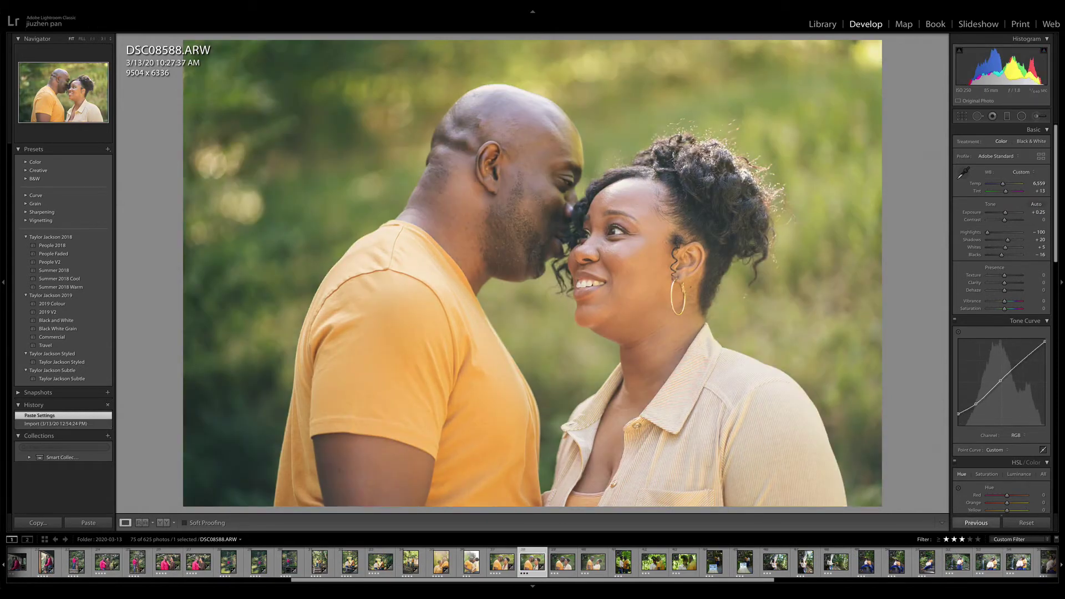
key(4)
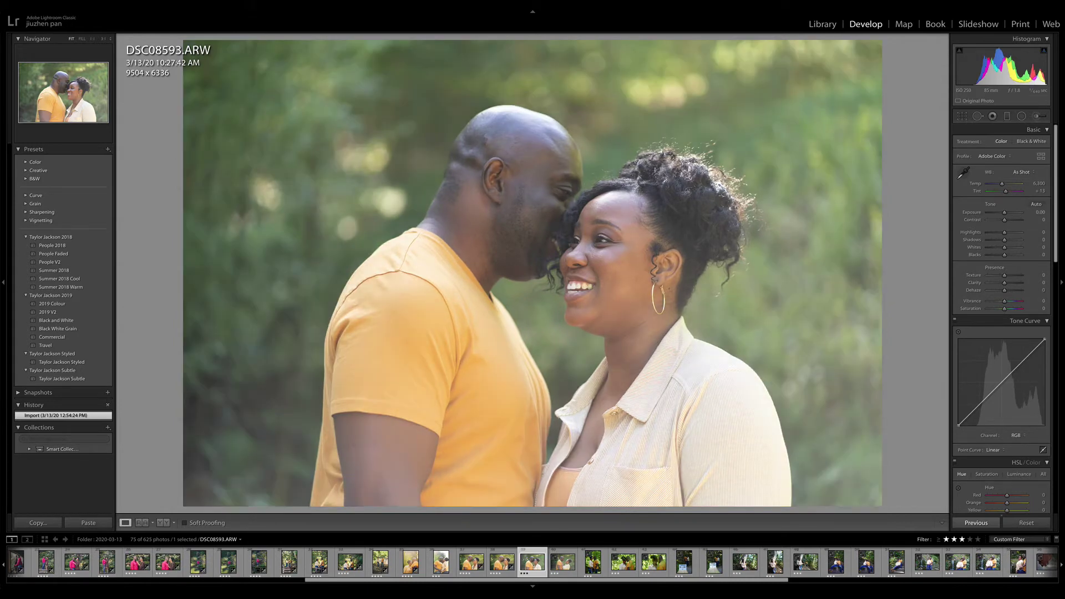
- Apply the copied settings to DSC08593.ARW and DSC08601.ARW, rating DSC08593.ARW 4 stars
key(ctrl+shift+v)
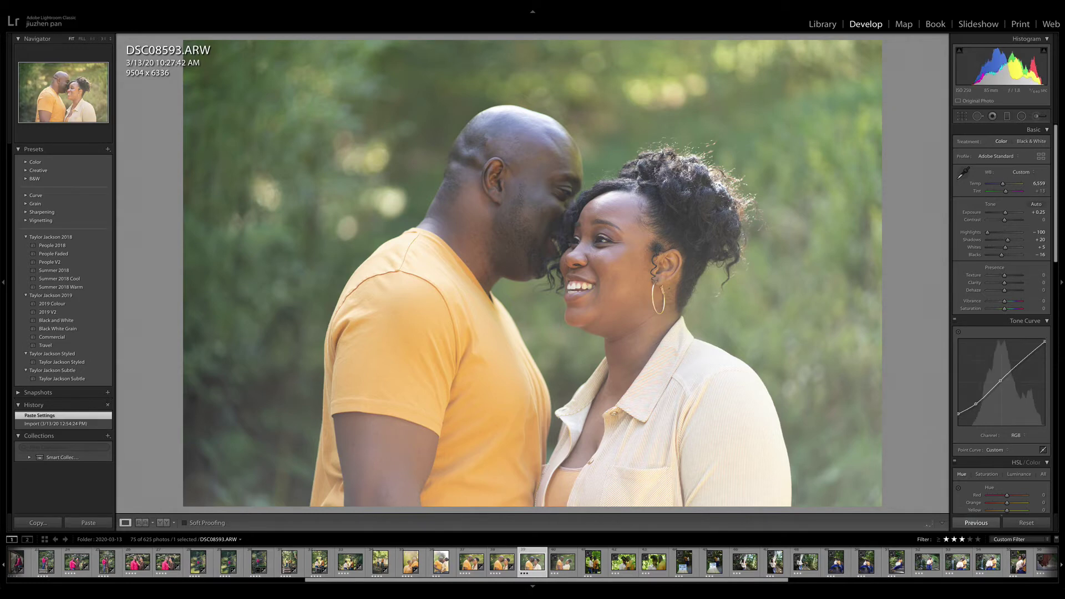
key(4)
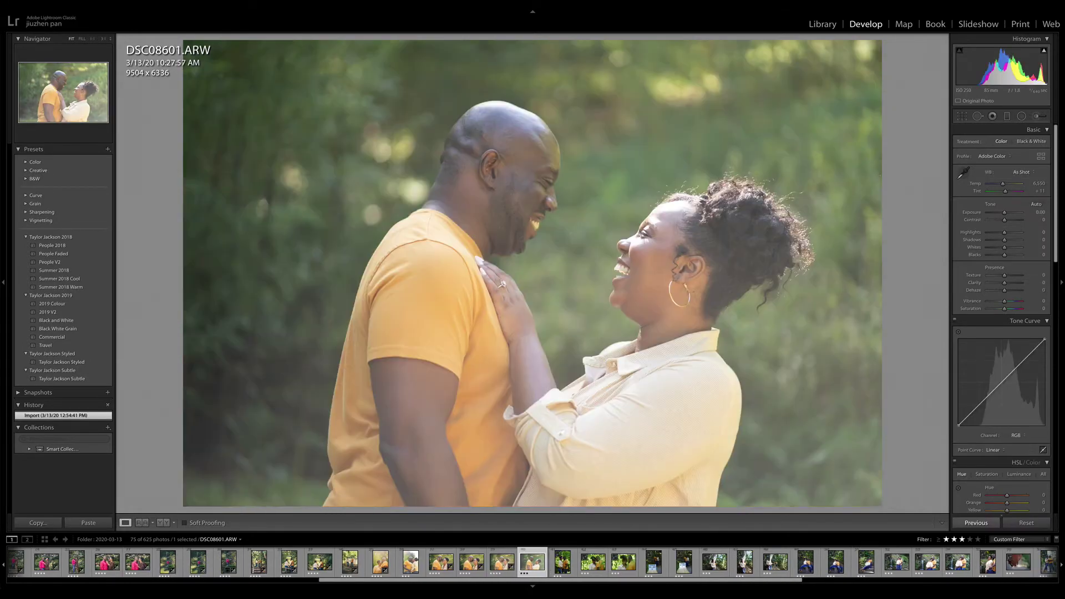
key(ctrl+shift+v)
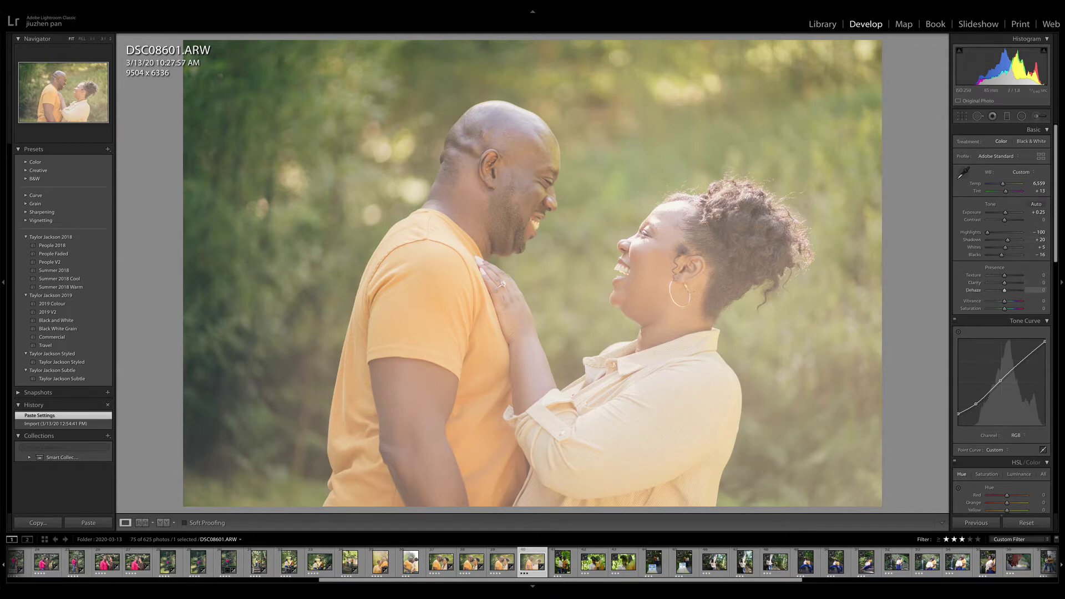
- Set the dehaze of DSC08601.ARW to +18 and add a diagonal graduated filter over its lower-right part with dehaze 42
drag(1005, 291, 1008, 290)
key(m)
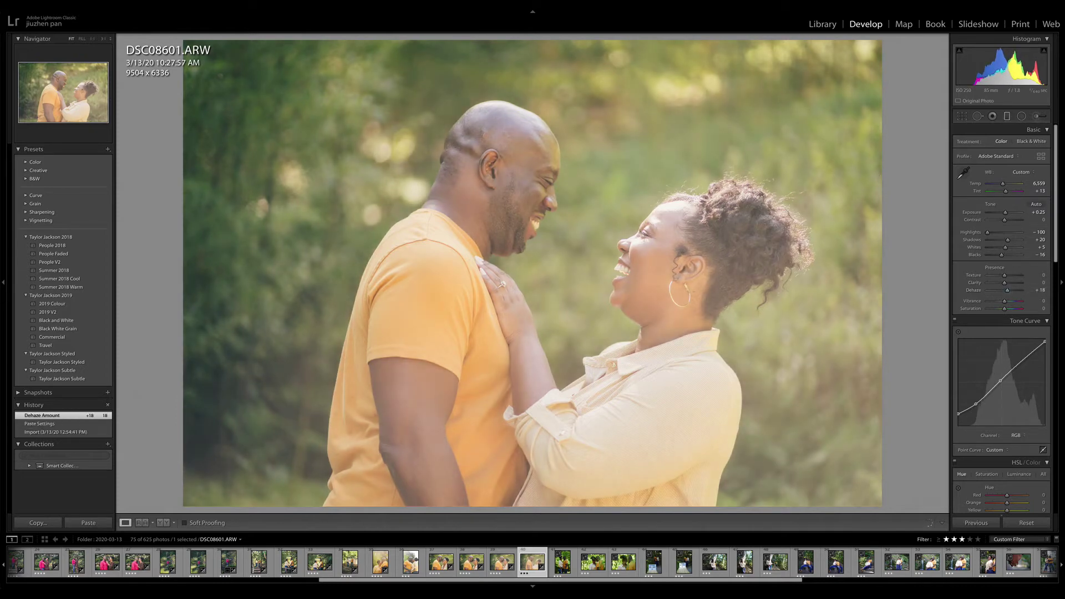
drag(671, 455, 490, 163)
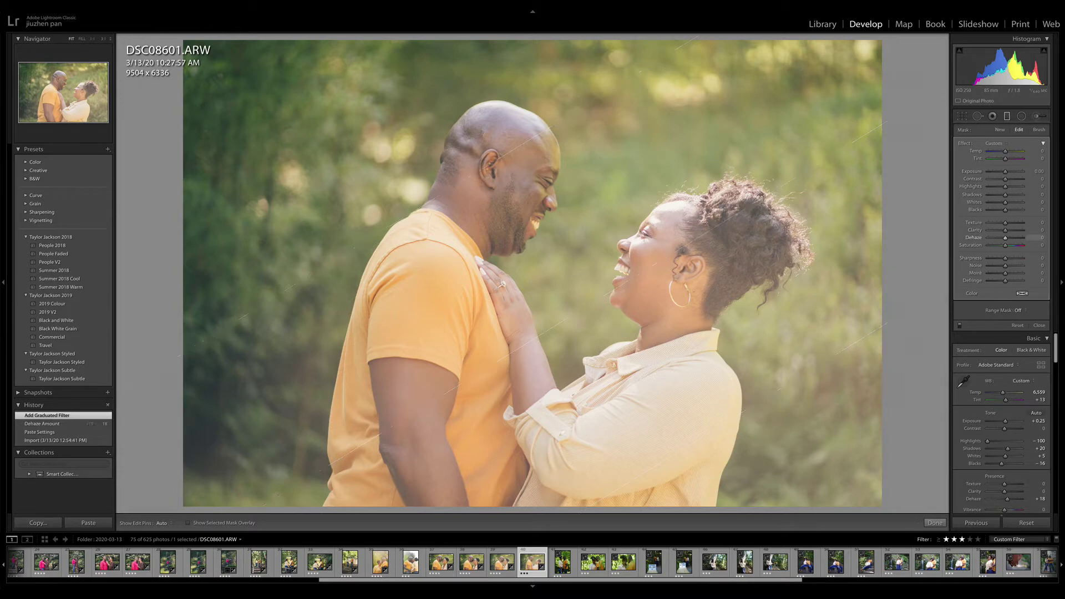
drag(1005, 238, 1012, 238)
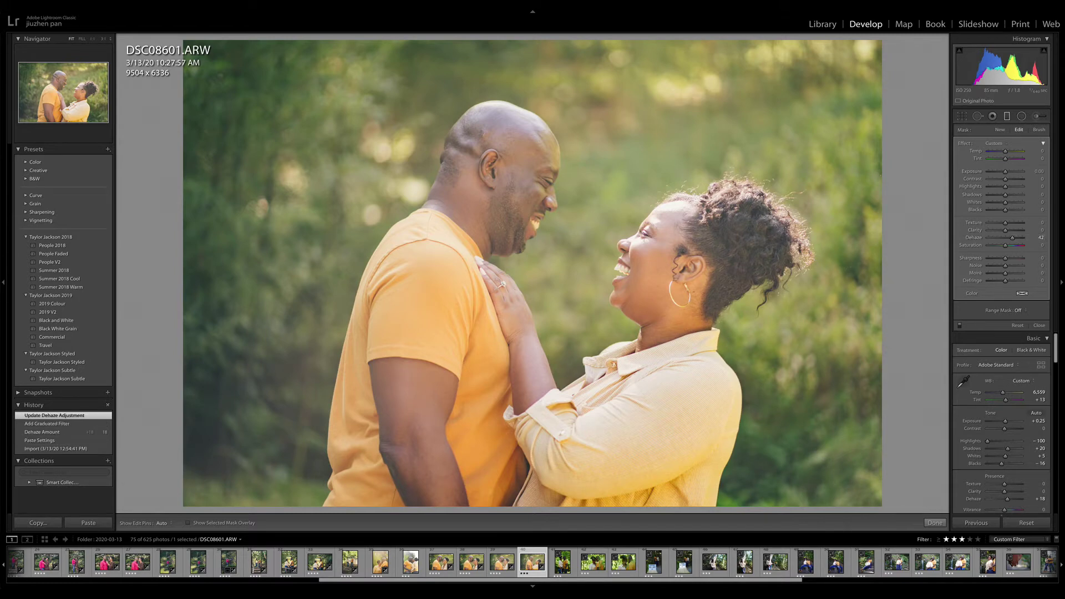
- Darken the photo's upper-left corner and right side with three graduated filters using exposure −0.15, shadows −35 and whites −27
click(1000, 129)
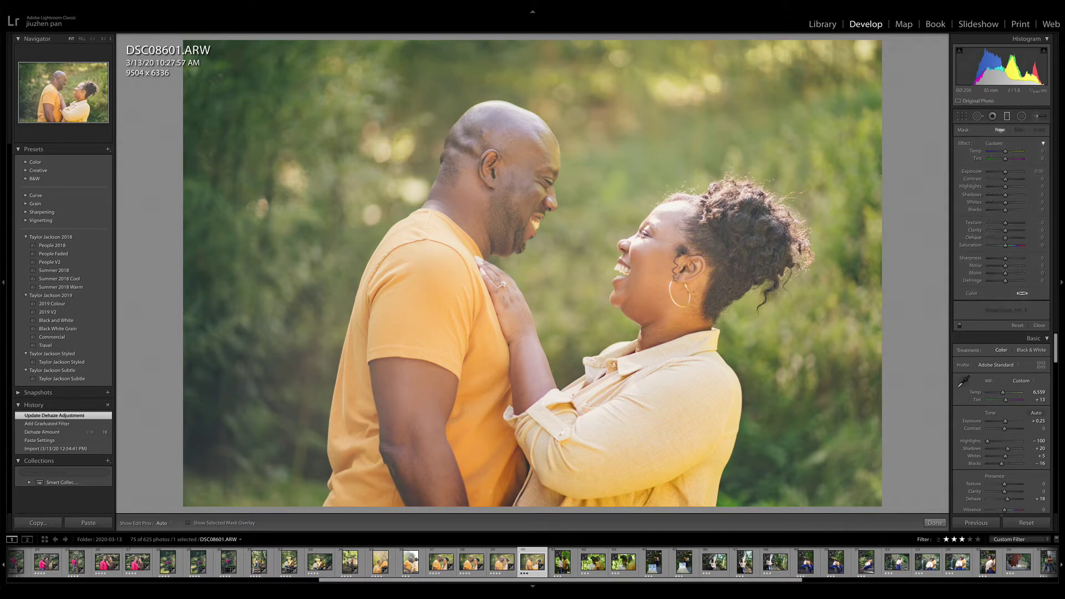
drag(490, 246, 499, 183)
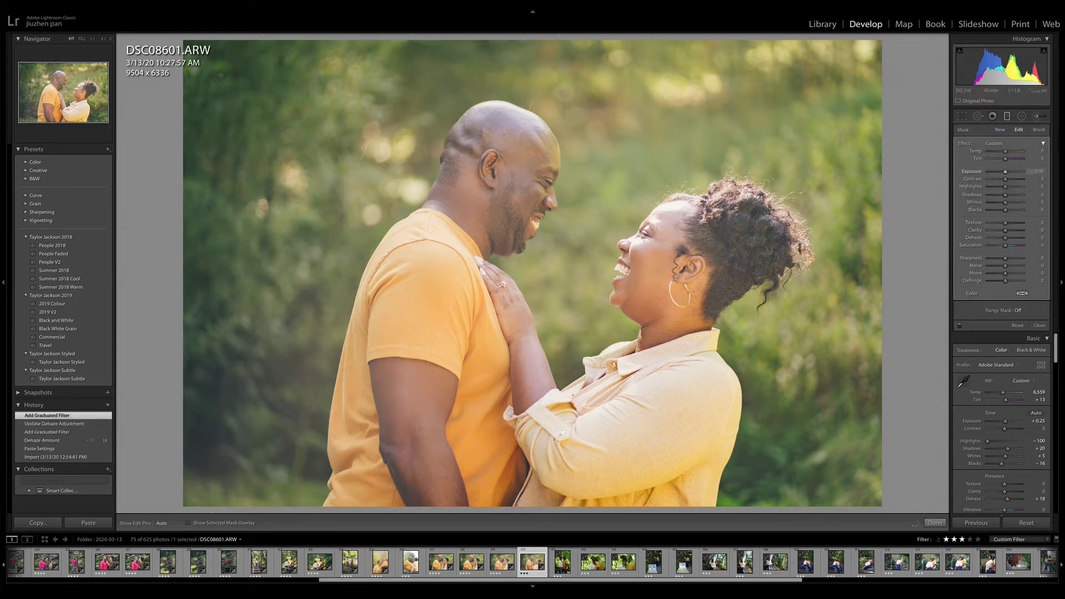
drag(1005, 195, 1005, 171)
drag(818, 454, 615, 372)
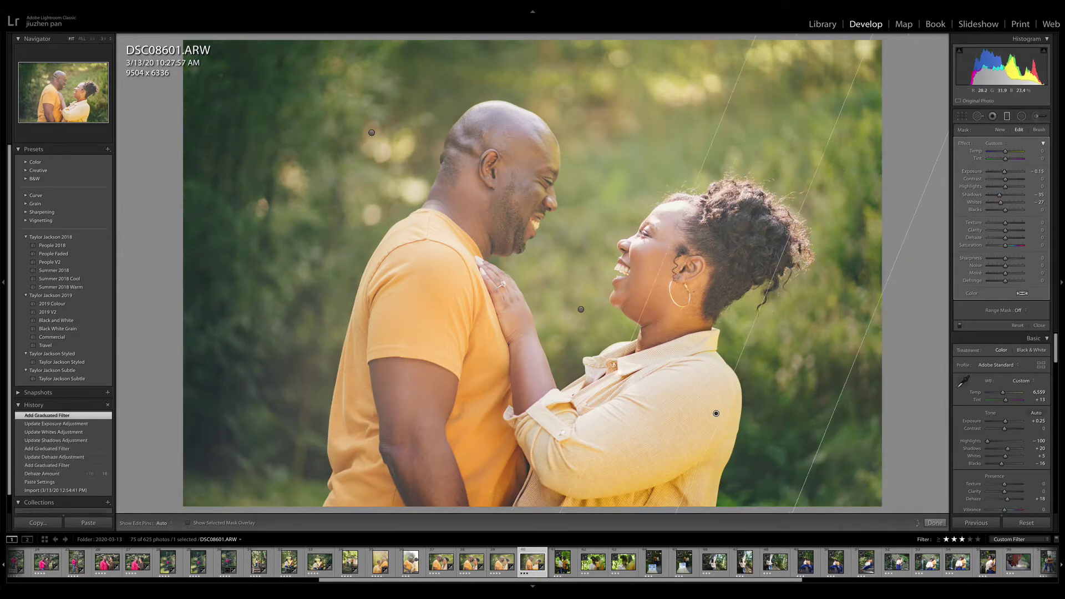
drag(864, 457, 712, 395)
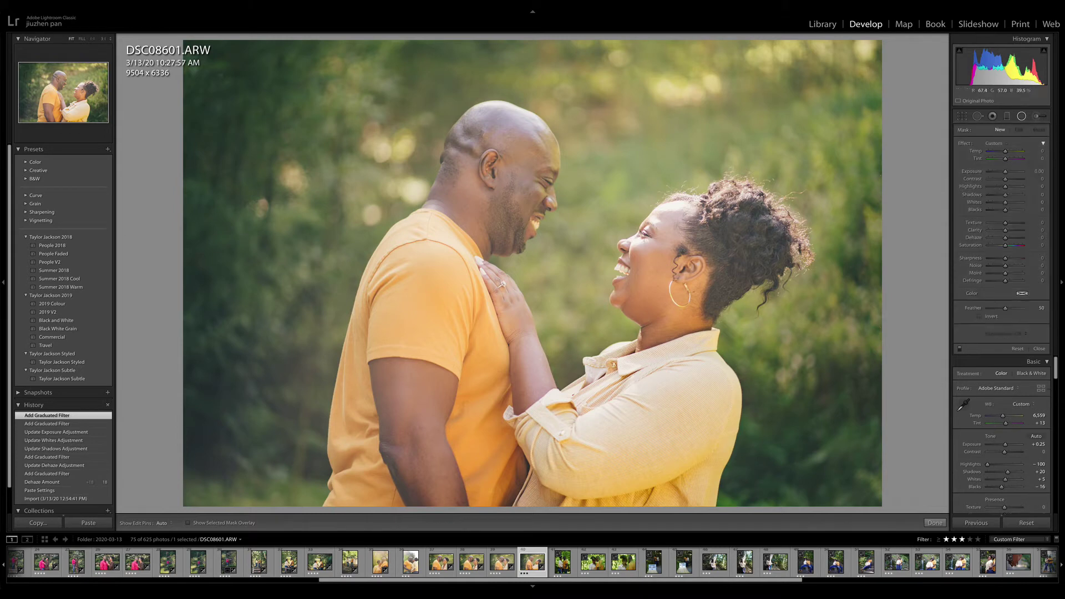
- Add a tilted, inverted radial filter around the man's head with clarity 52 and increased contrast
key(shift+m)
drag(503, 221, 552, 375)
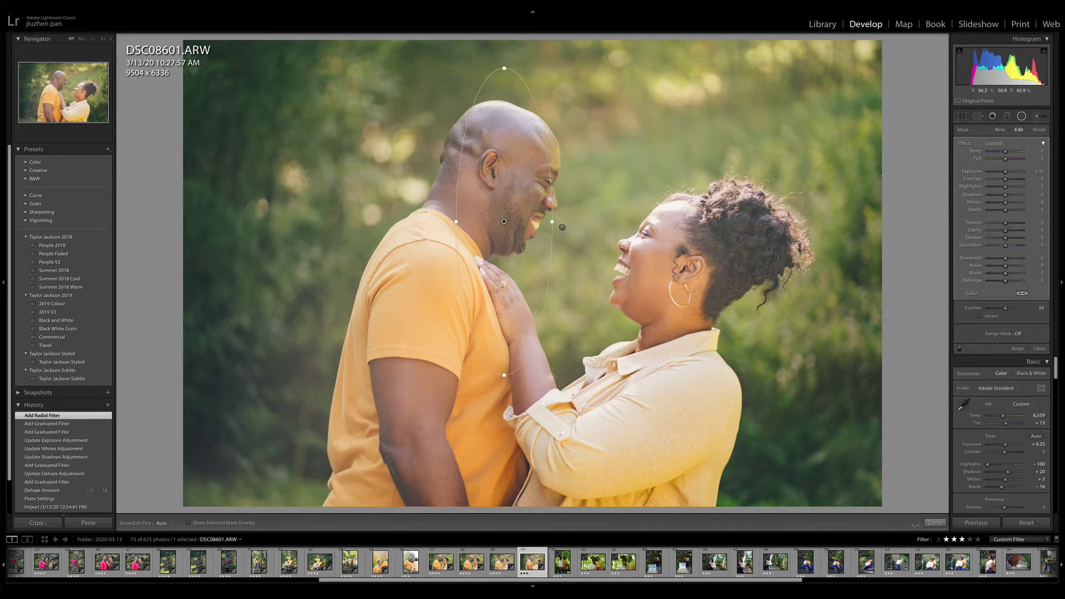
mouse_move(563, 227)
mouse_down()
mouse_move(572, 220)
mouse_move(568, 247)
mouse_up()
drag(503, 221, 502, 180)
click(980, 317)
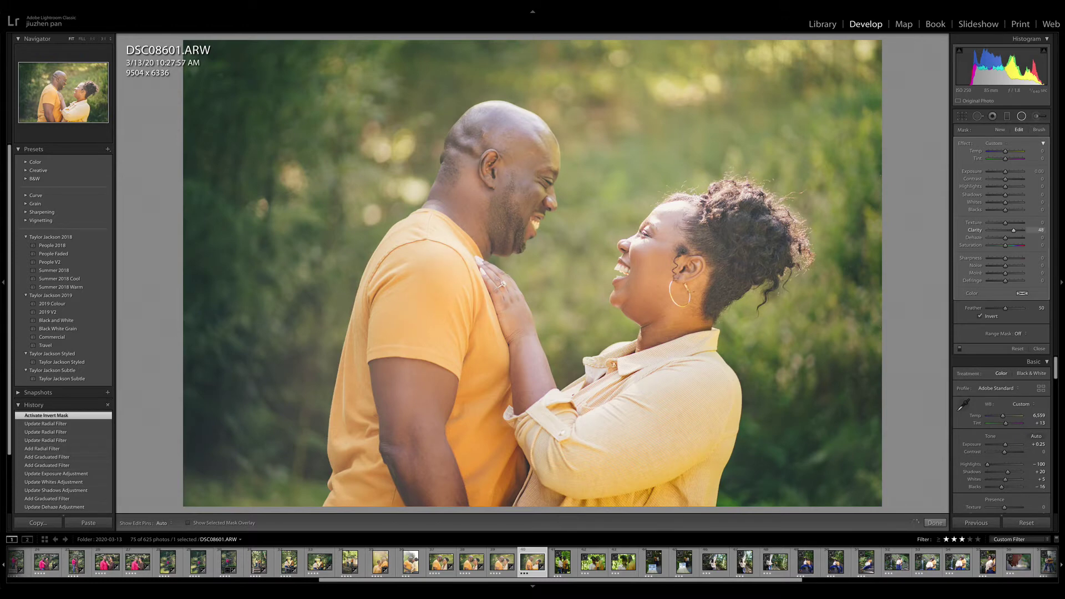
drag(1014, 230, 1015, 231)
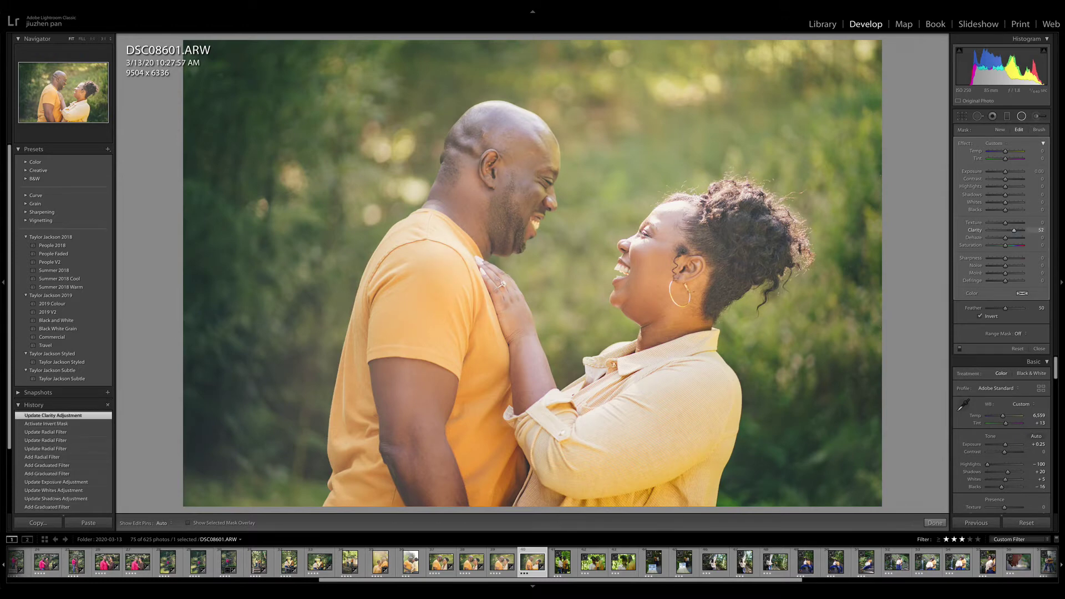
drag(1006, 179, 1014, 179)
- Duplicate the man's radial filter onto the woman's face, lowering the copy's contrast to 30 and removing nearly all its clarity
right_click(503, 181)
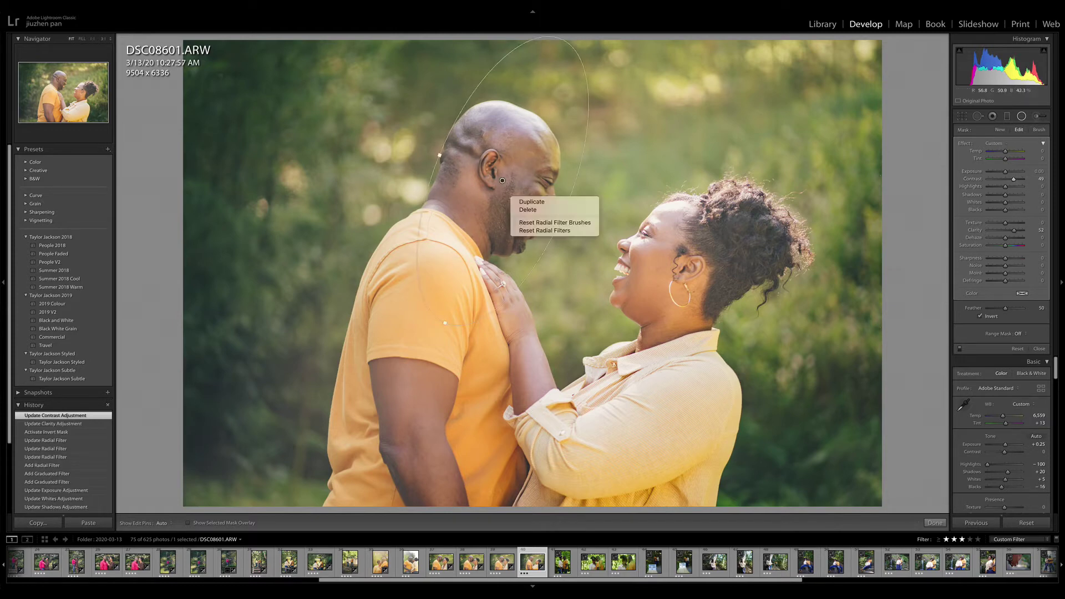
click(549, 214)
drag(658, 258, 676, 263)
drag(1014, 231, 1006, 230)
drag(1014, 178, 1009, 178)
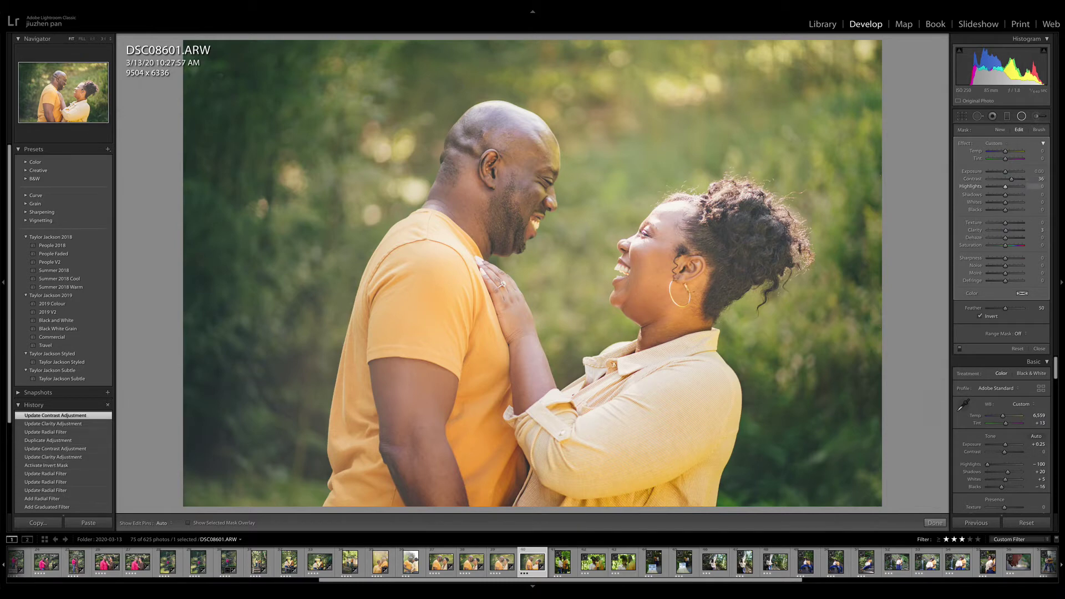
- Apply the Summer 2018 Warm preset to DSC08614.ARW and set its exposure to +0.80 and highlights to −100
key(Right)
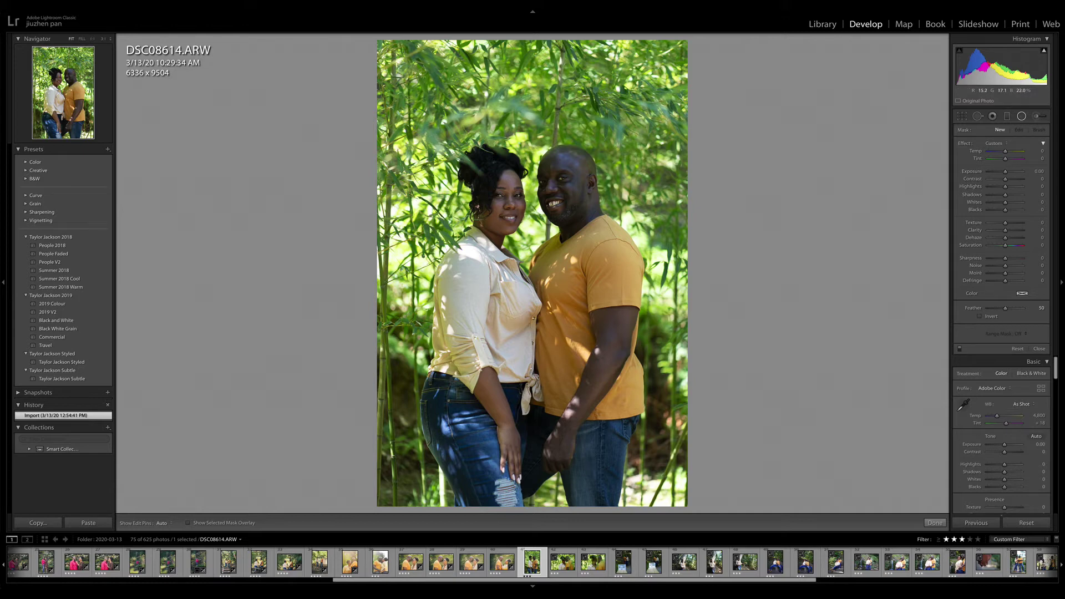
click(61, 287)
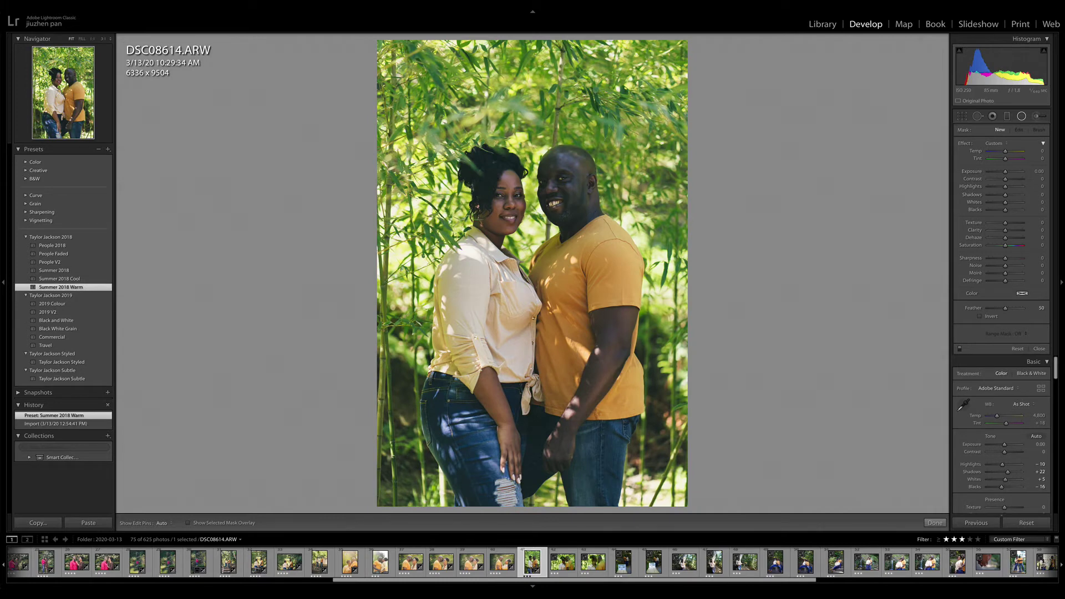
drag(1005, 171, 1004, 171)
click(1022, 116)
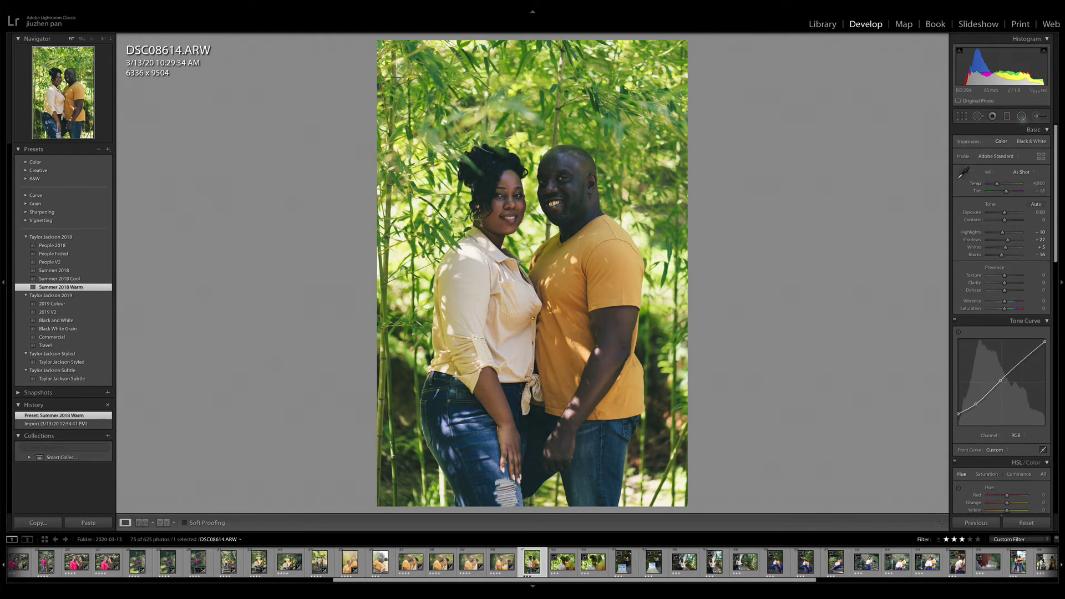
drag(1005, 212, 981, 233)
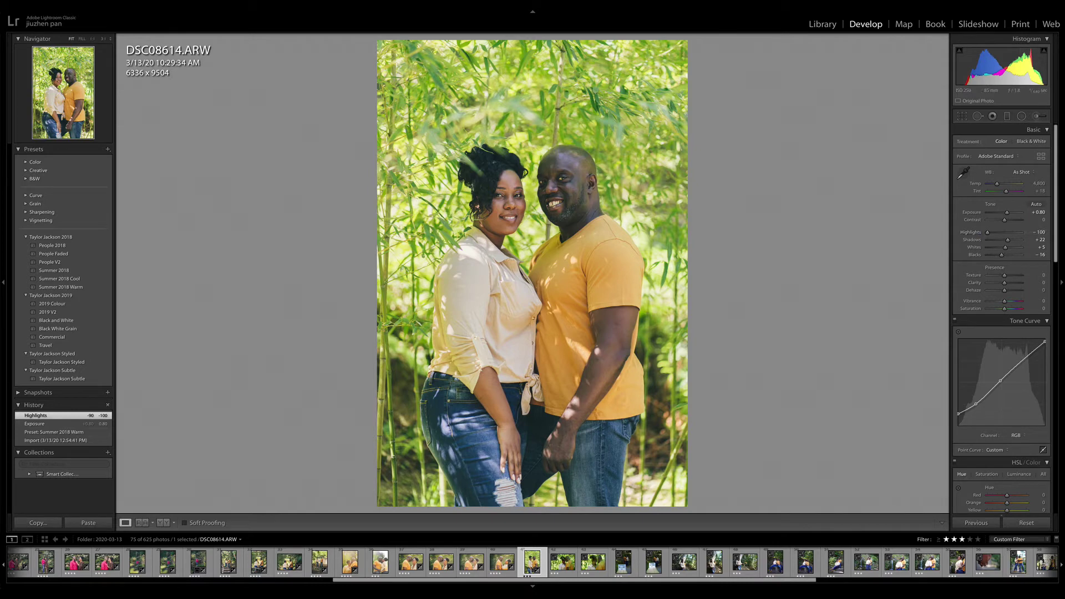
- Add an inverted radial filter around both faces with exposure 0.33, highlights 34 and shadows 36
click(1021, 116)
drag(639, 291, 647, 308)
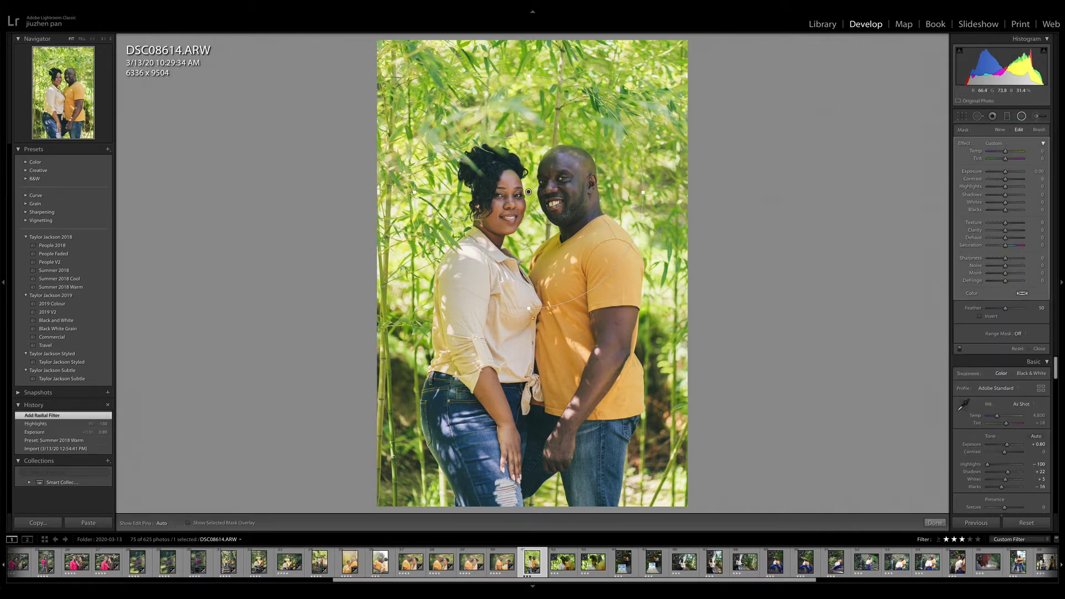
drag(528, 192, 546, 220)
click(988, 317)
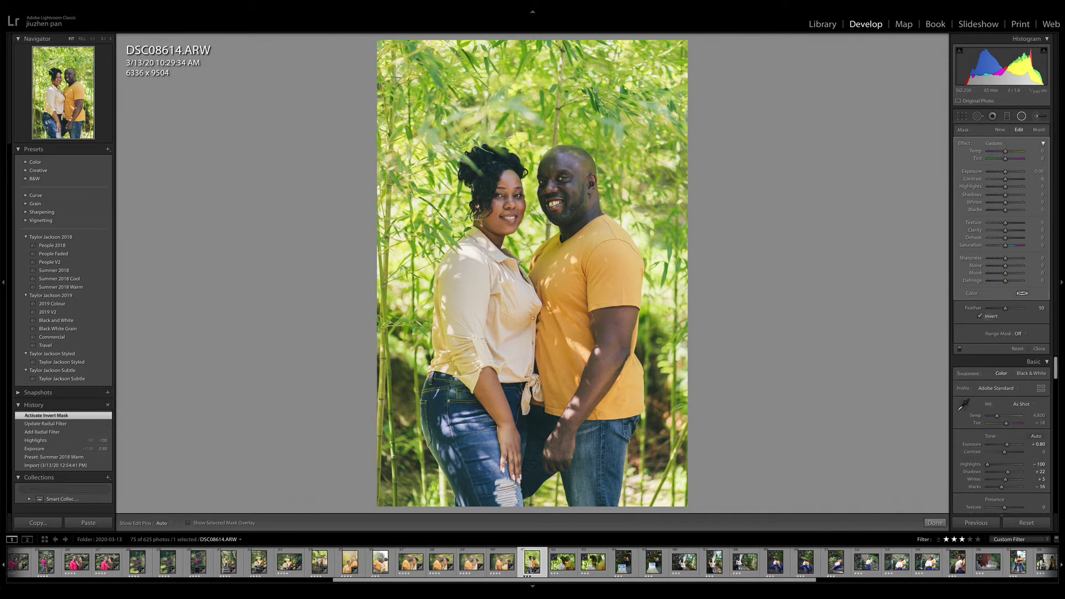
drag(1006, 195, 1007, 173)
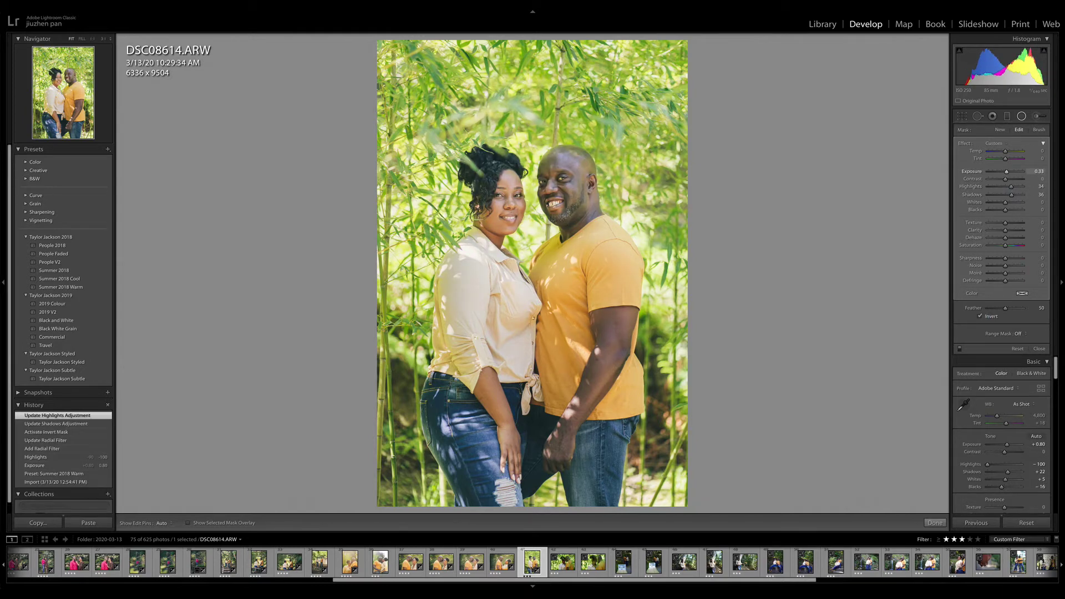
mouse_move(546, 220)
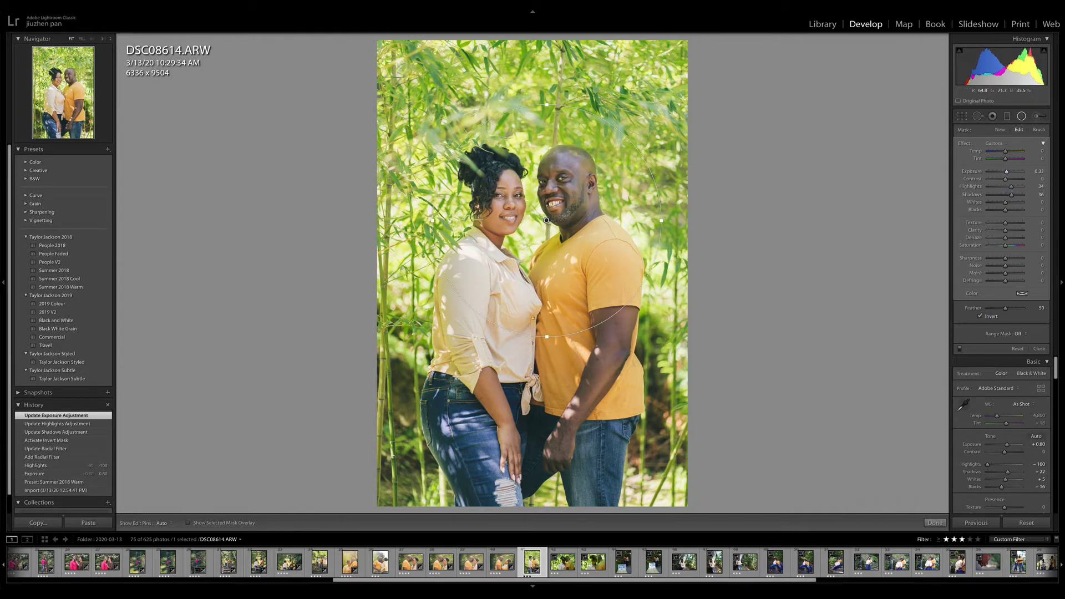
- Add a slightly tilted graduated filter over the photo's lower part with exposure −0.42, highlights 25 and shadows −25, and rate the photo 4 stars
click(1007, 116)
drag(547, 458, 521, 283)
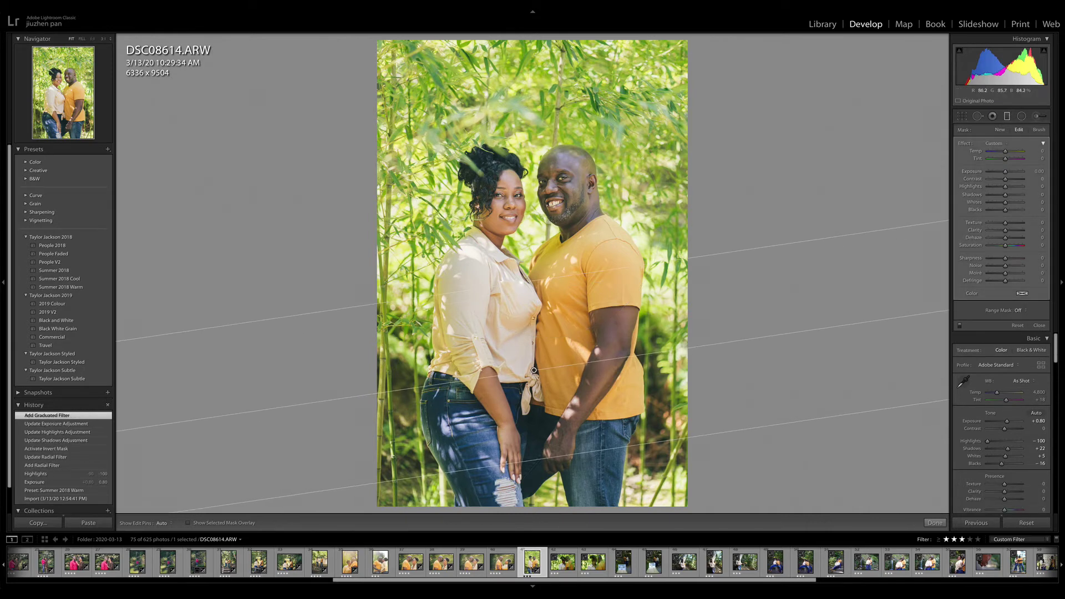
mouse_move(1005, 171)
mouse_down()
mouse_move(1001, 195)
mouse_move(1010, 186)
mouse_up()
key(3)
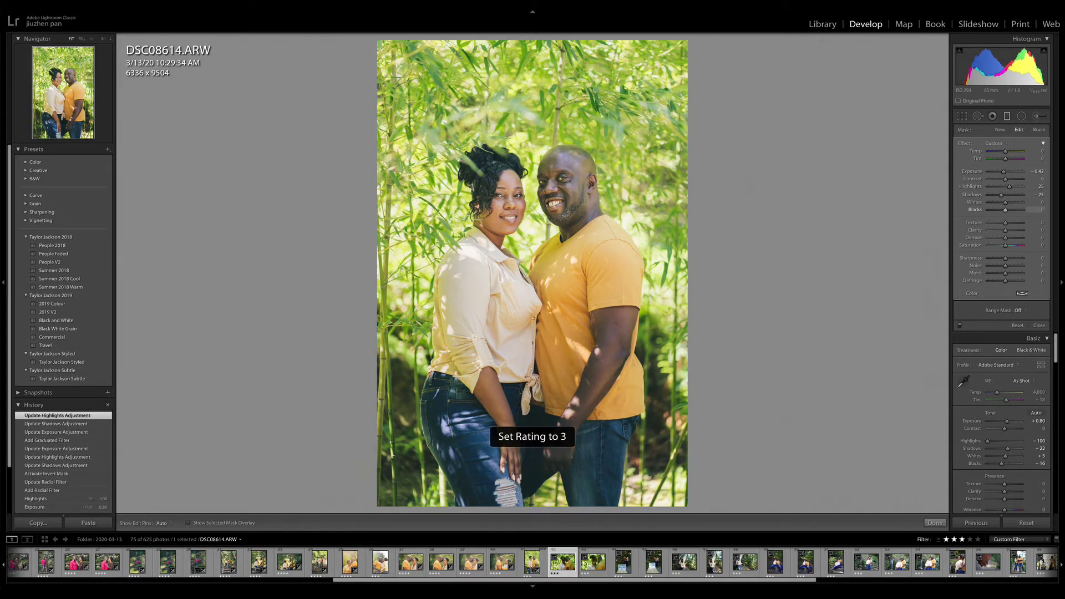
key(4)
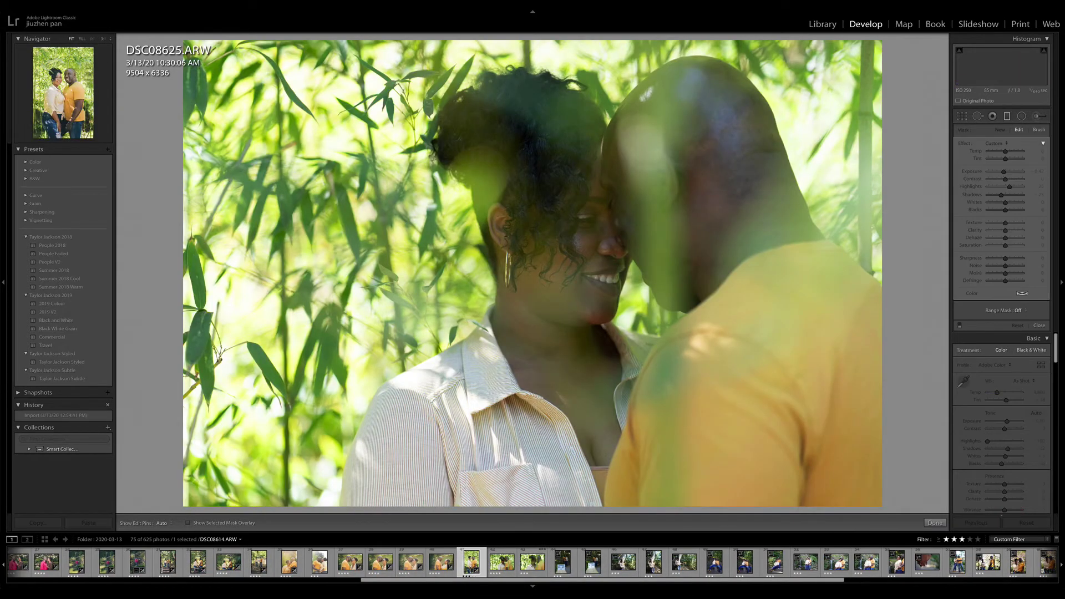
key(4)
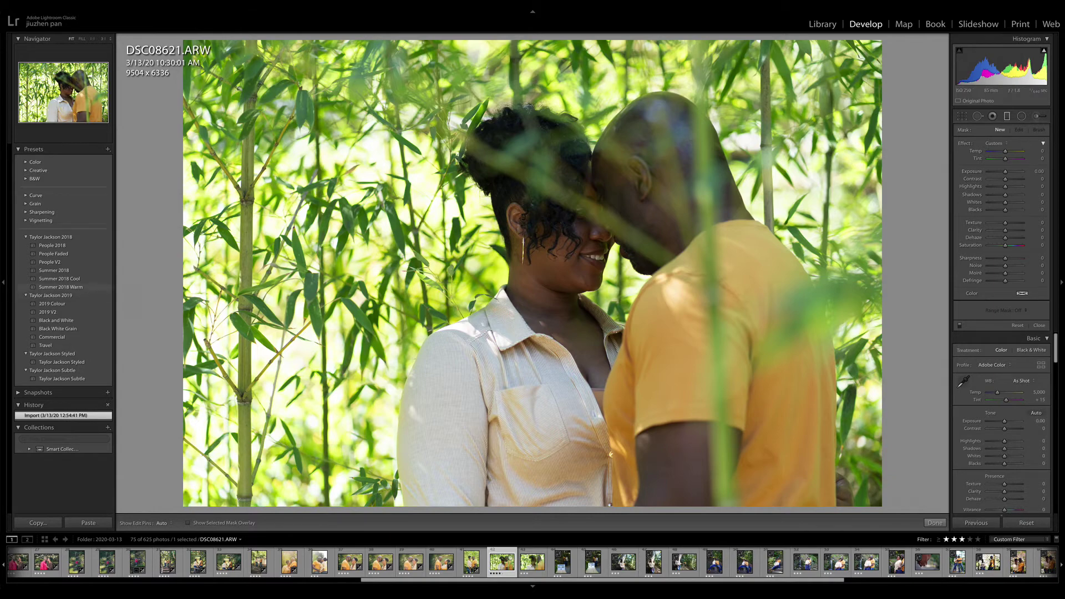
- Apply the Summer 2018 Warm preset to DSC08621.ARW and set exposure to +0.40, highlights to −100 and shadows to +23
click(61, 287)
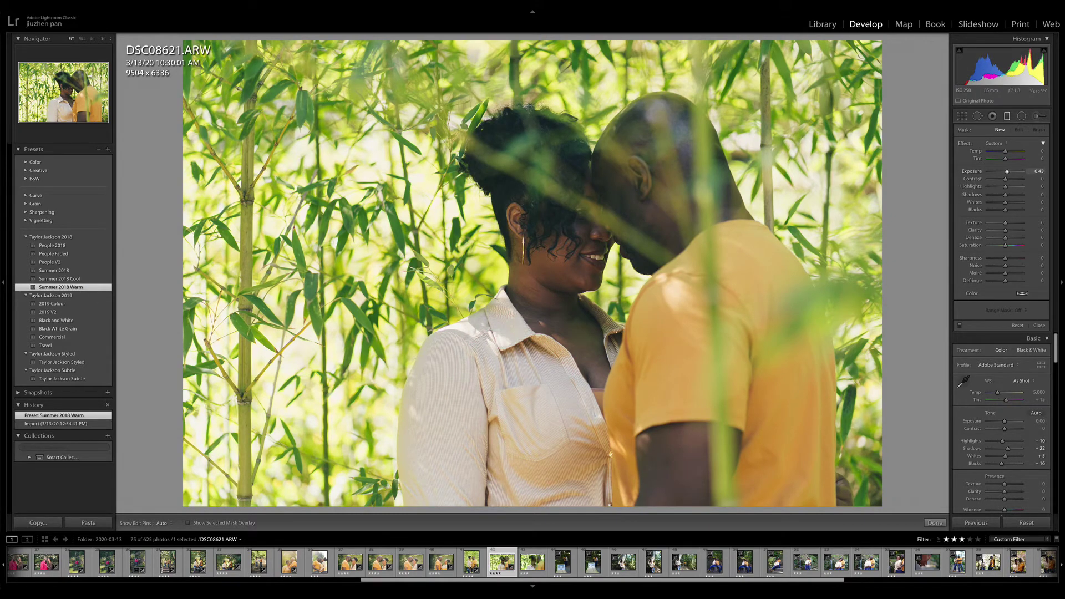
key(m)
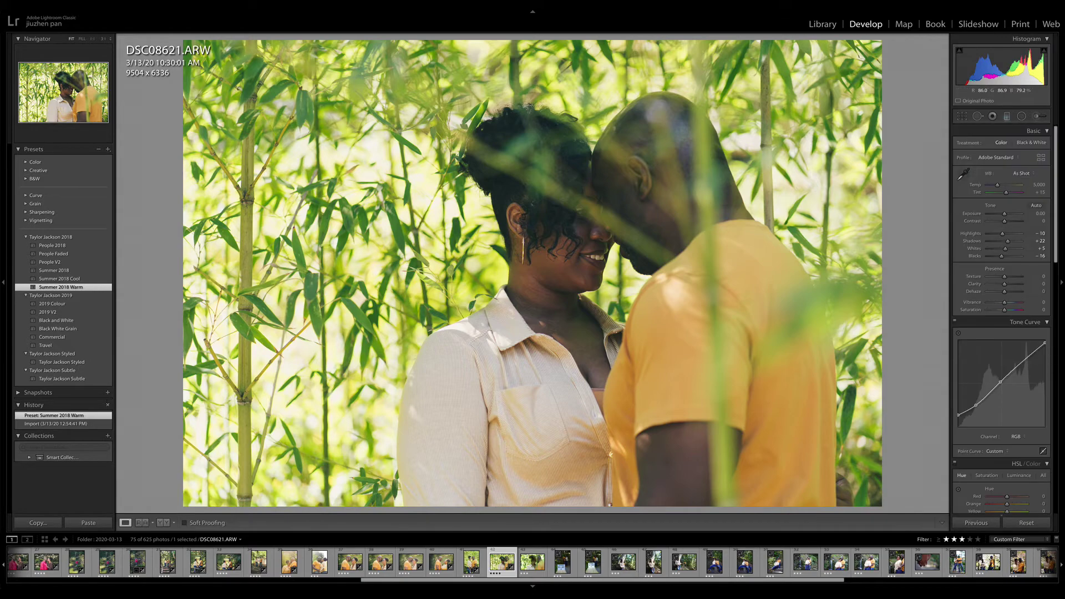
drag(1005, 212, 988, 232)
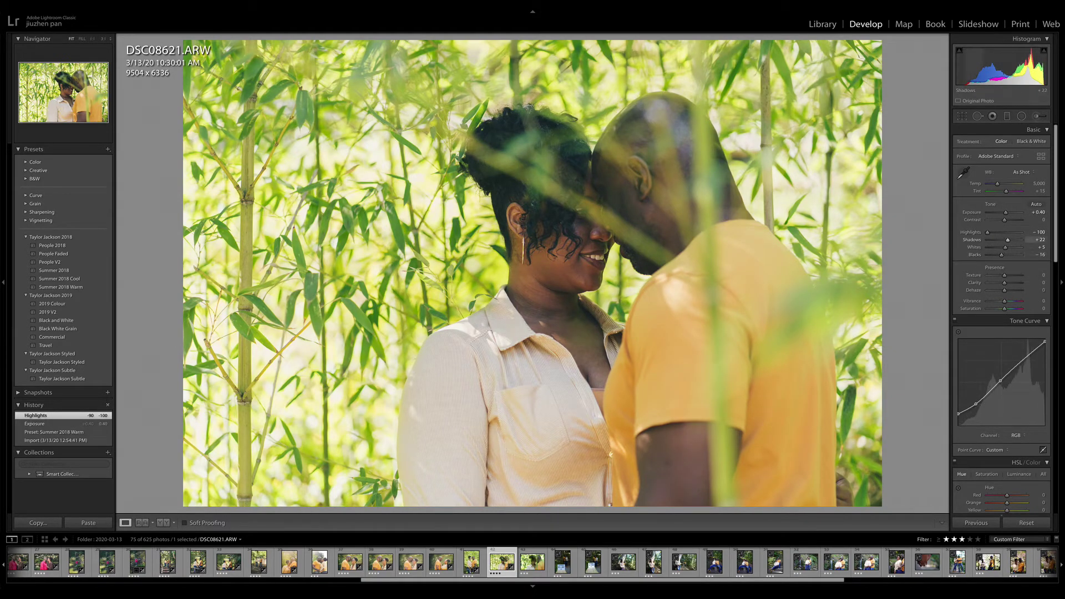
drag(1007, 240, 1008, 240)
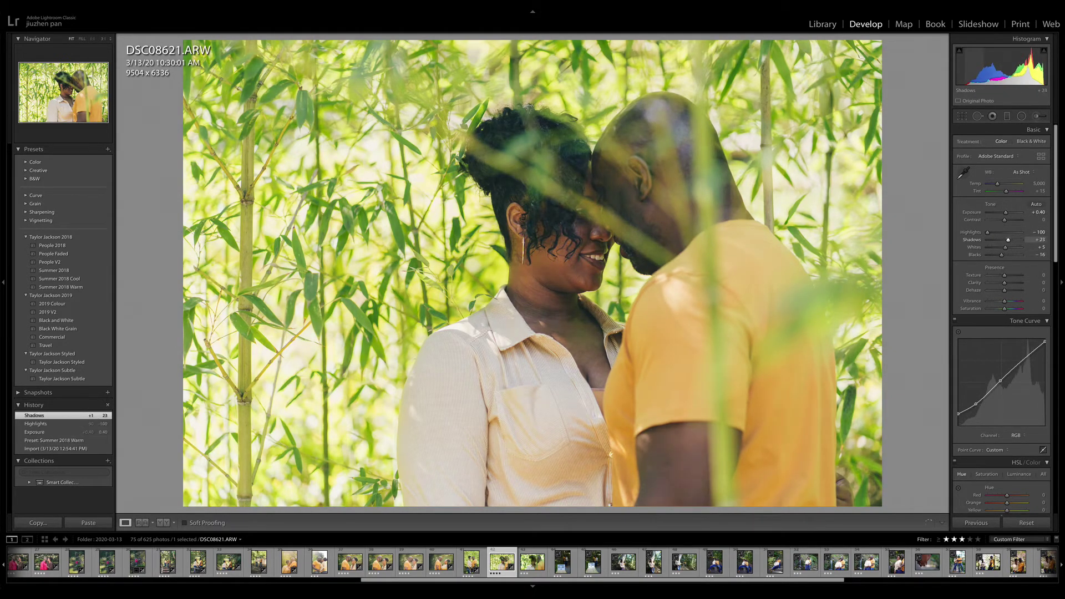
- Add an inverted radial filter over the couple's heads with temperature −4, exposure 0.15 and shadows 53
click(1022, 116)
drag(592, 197, 768, 332)
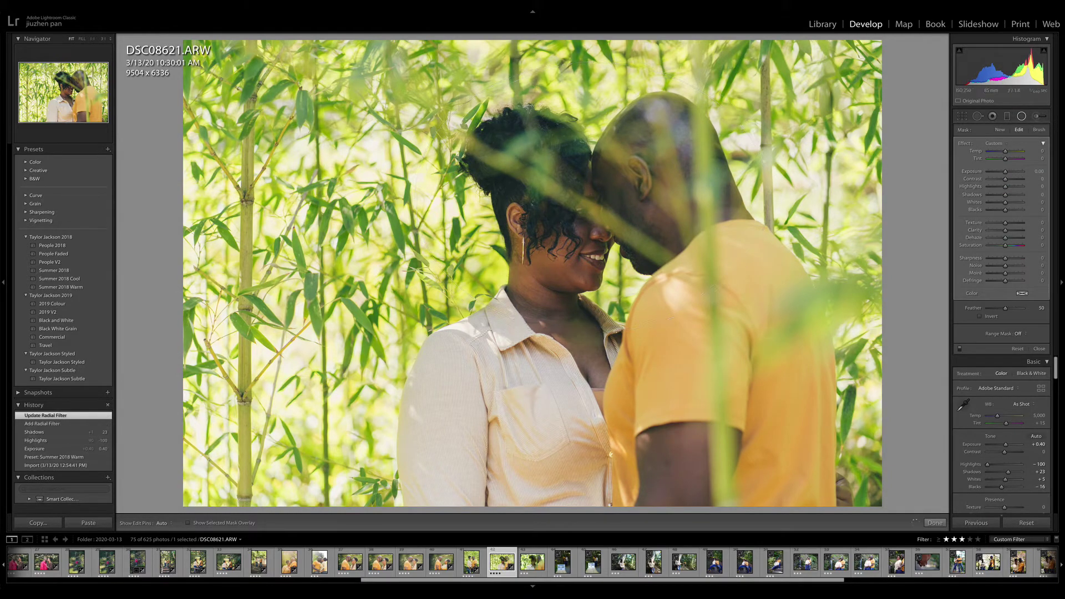
drag(1005, 195, 1014, 195)
click(985, 317)
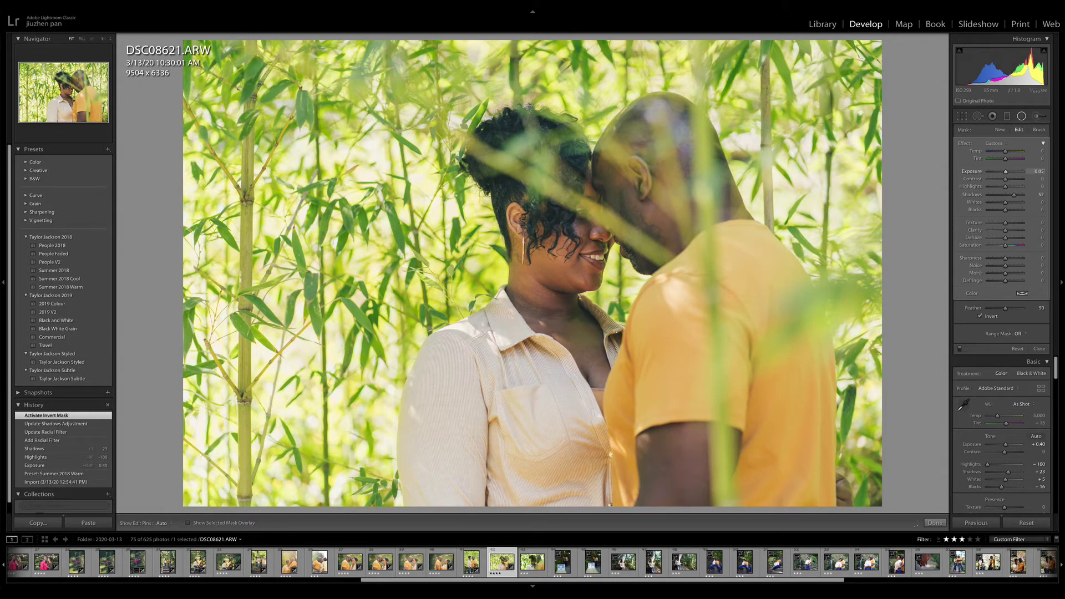
drag(1006, 172, 1008, 151)
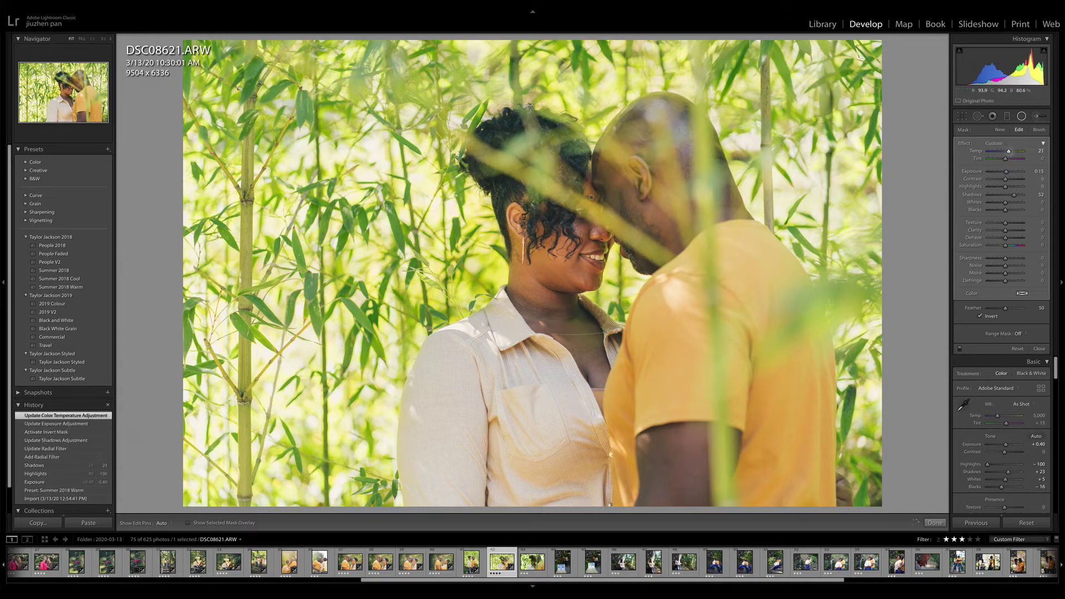
drag(592, 197, 604, 207)
drag(1009, 151, 1005, 152)
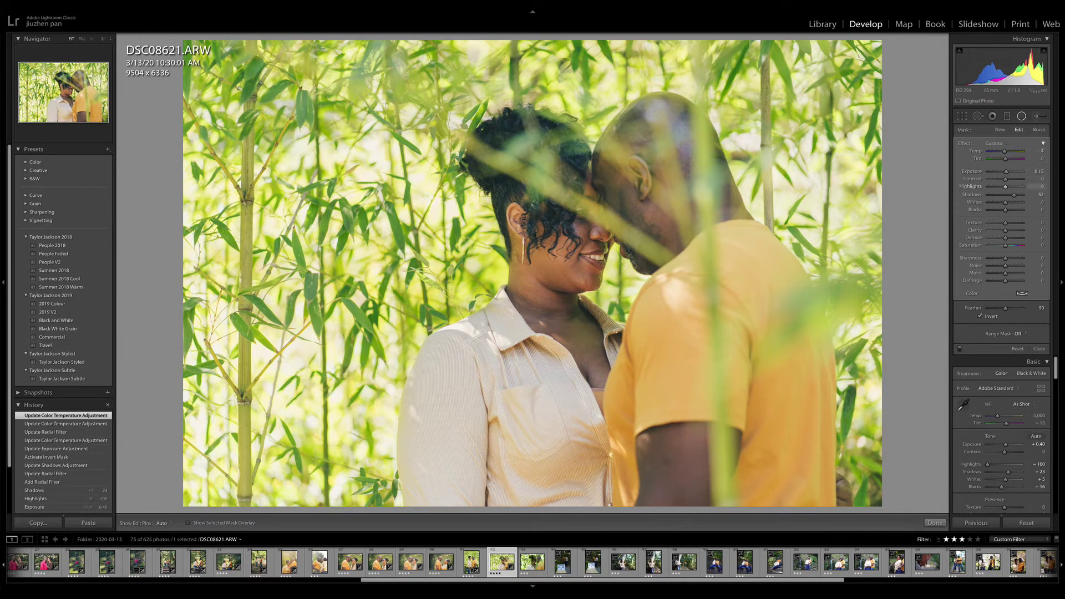
- Set the radial filter's highlights to −40 and exposure to 0.09, and apply the Black White Grain preset to the photo
drag(1006, 186, 1005, 171)
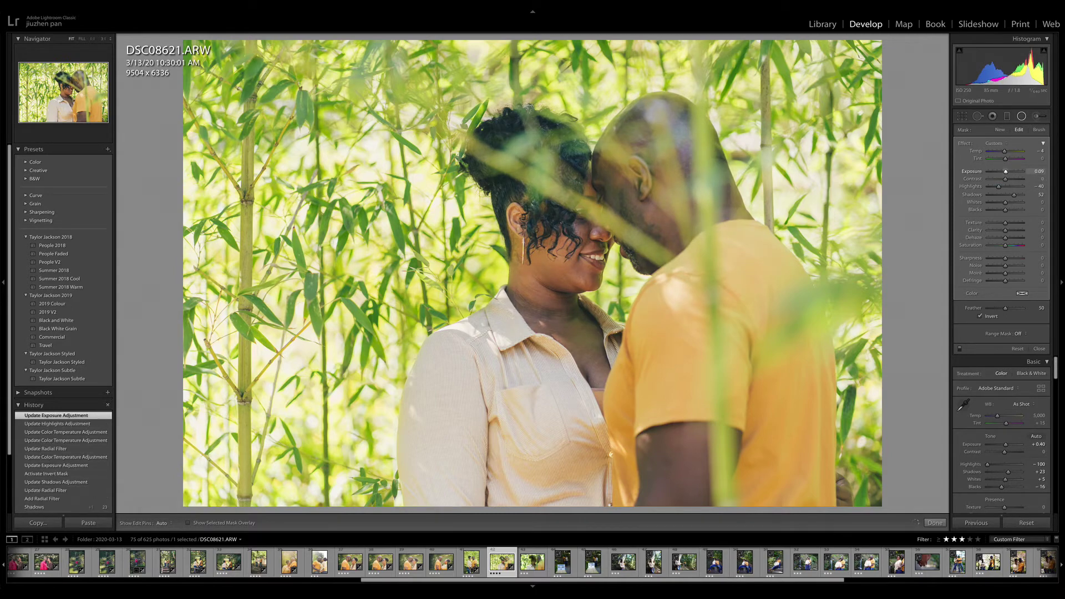
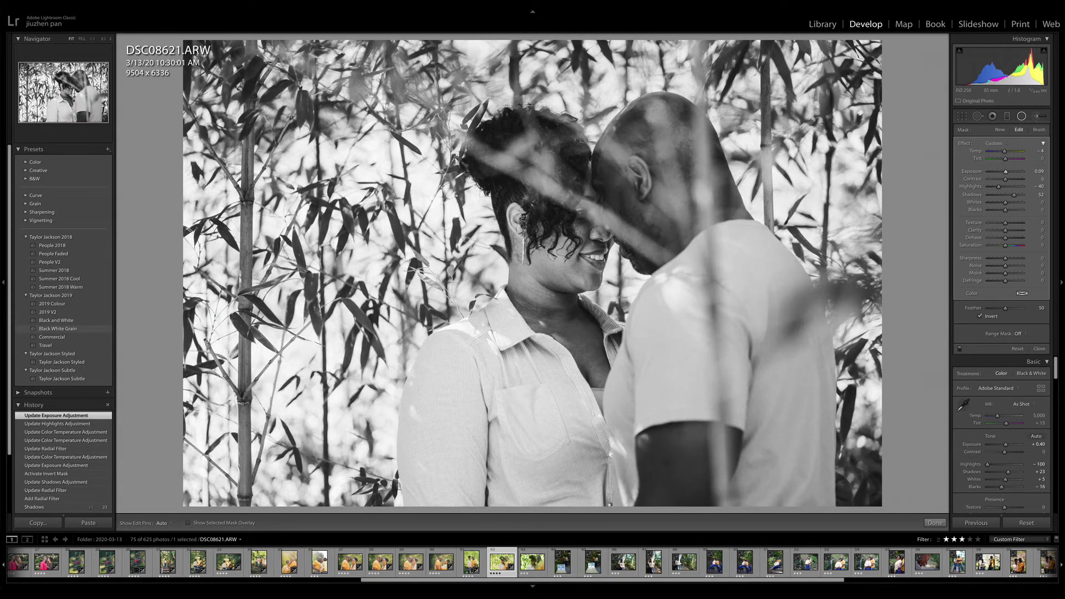
click(86, 329)
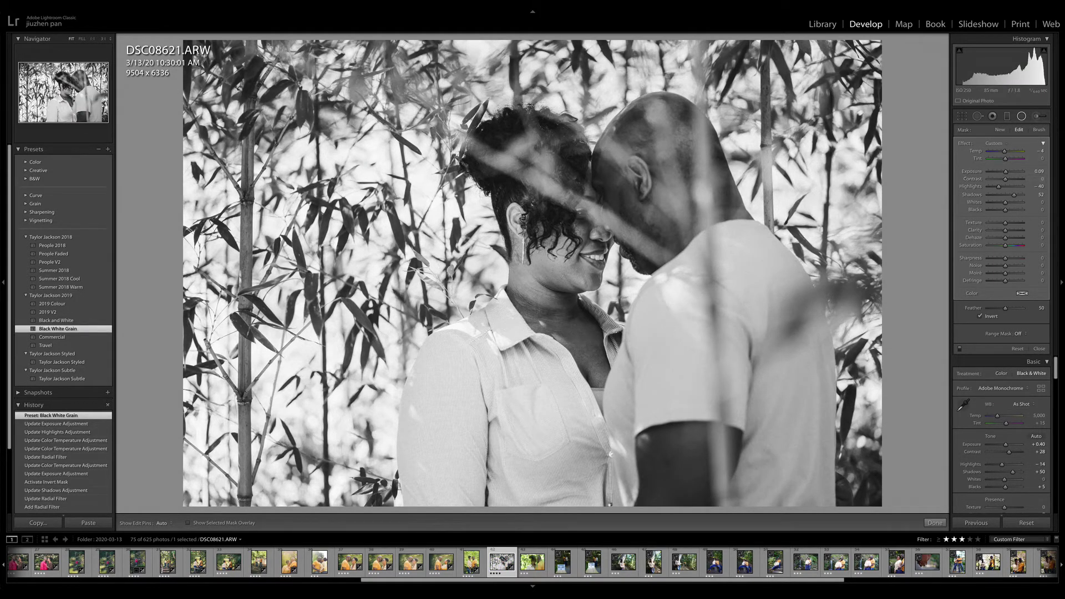
- Reset the radial filter's sliders, enlarge it around the couple and set exposure 0.65, shadows 26, clarity −17, sharpness −19 and noise −40
double_click(966, 143)
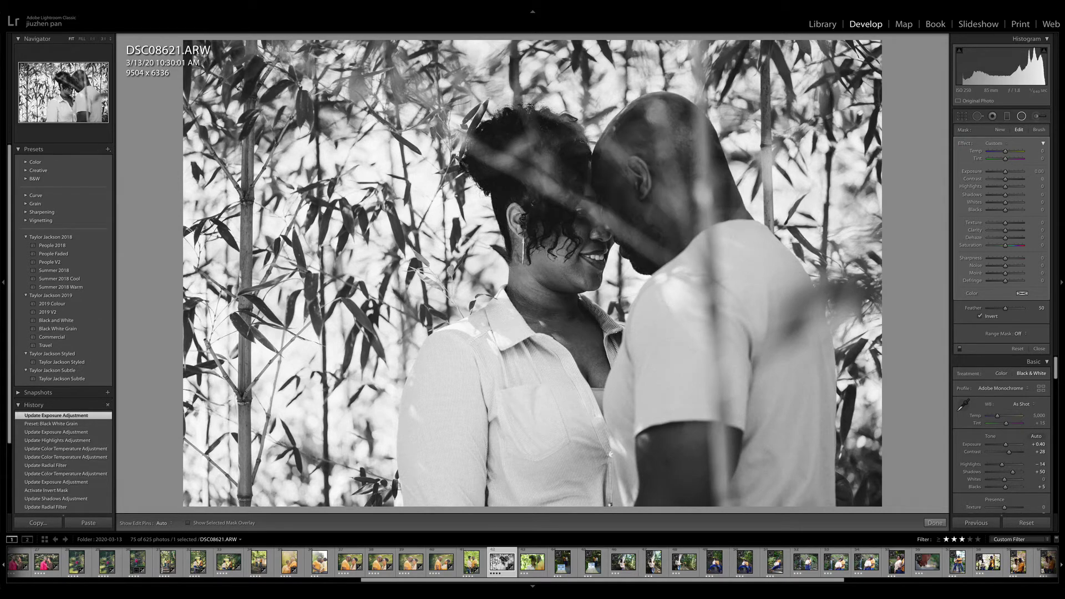
drag(1005, 172, 1030, 230)
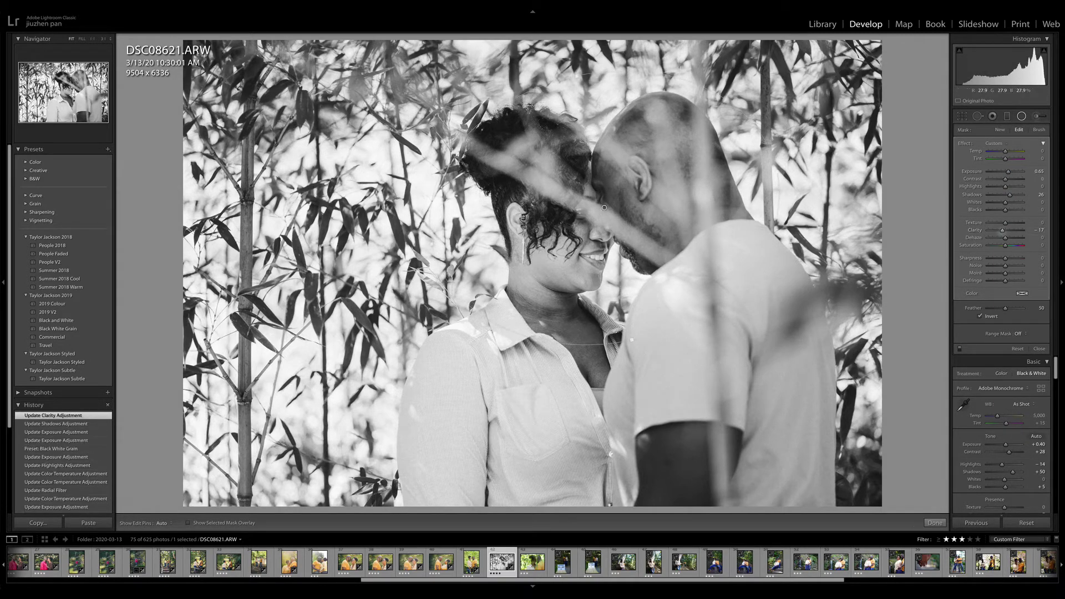
drag(632, 340, 728, 425)
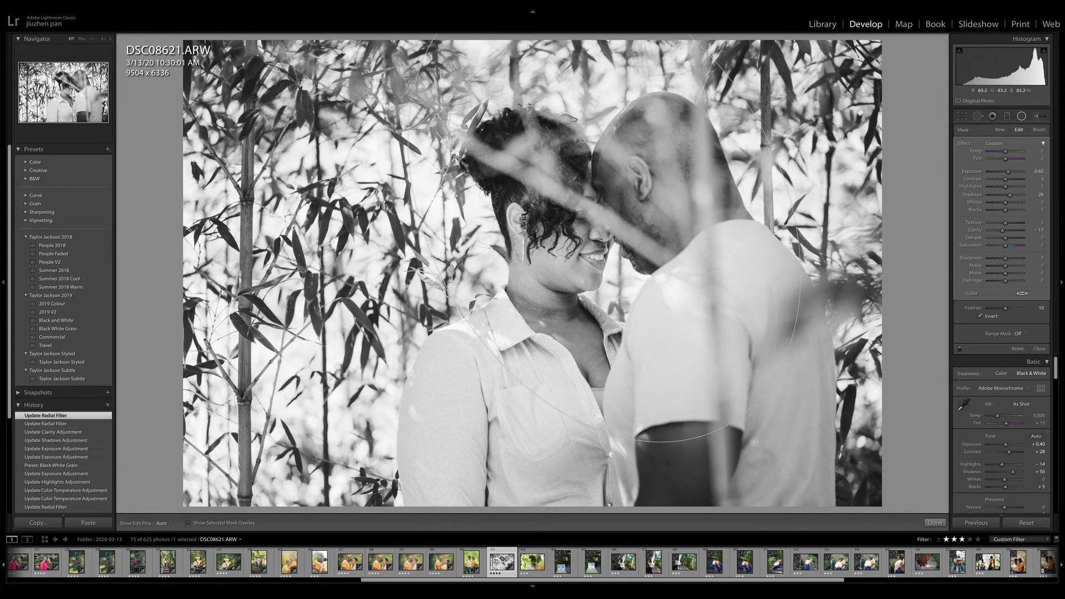
drag(604, 208, 609, 212)
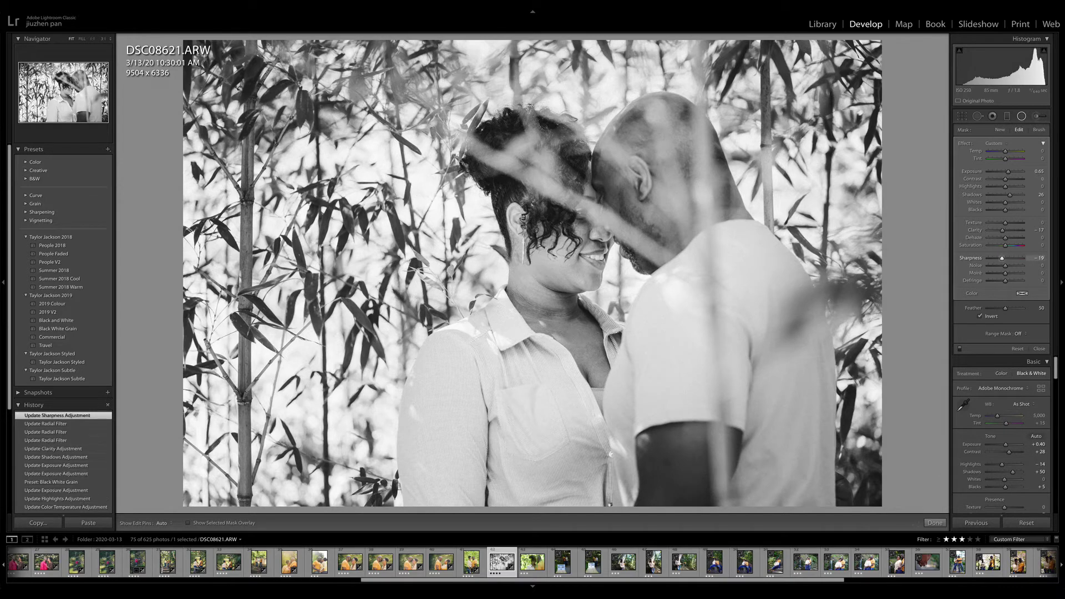
drag(999, 265, 998, 266)
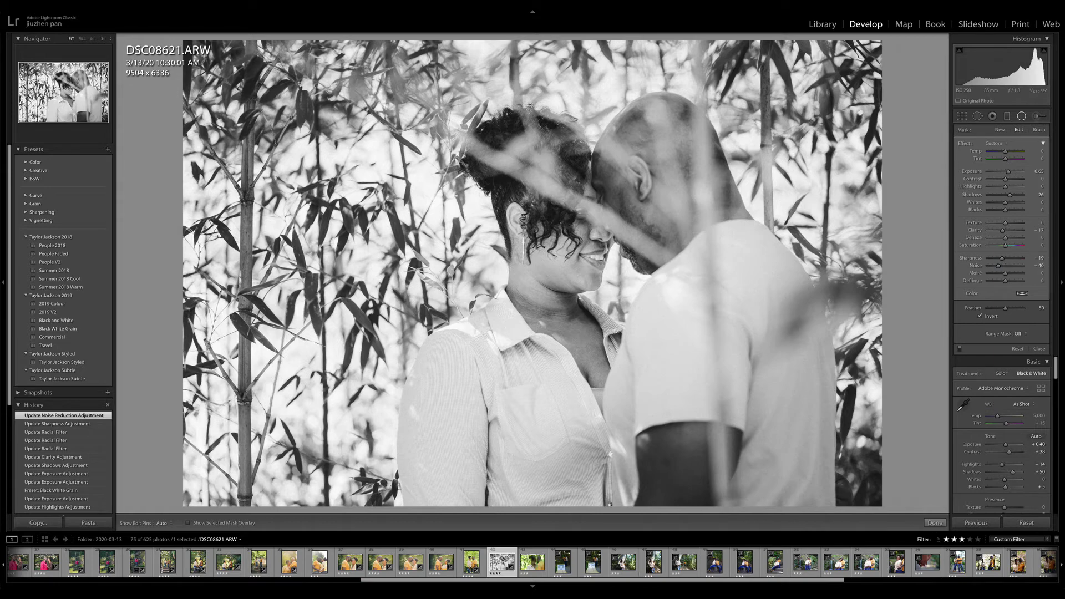
key(shift+m)
- Reduce the black-and-white photo's grain amount to 16
scroll(1002, 320, down, 12)
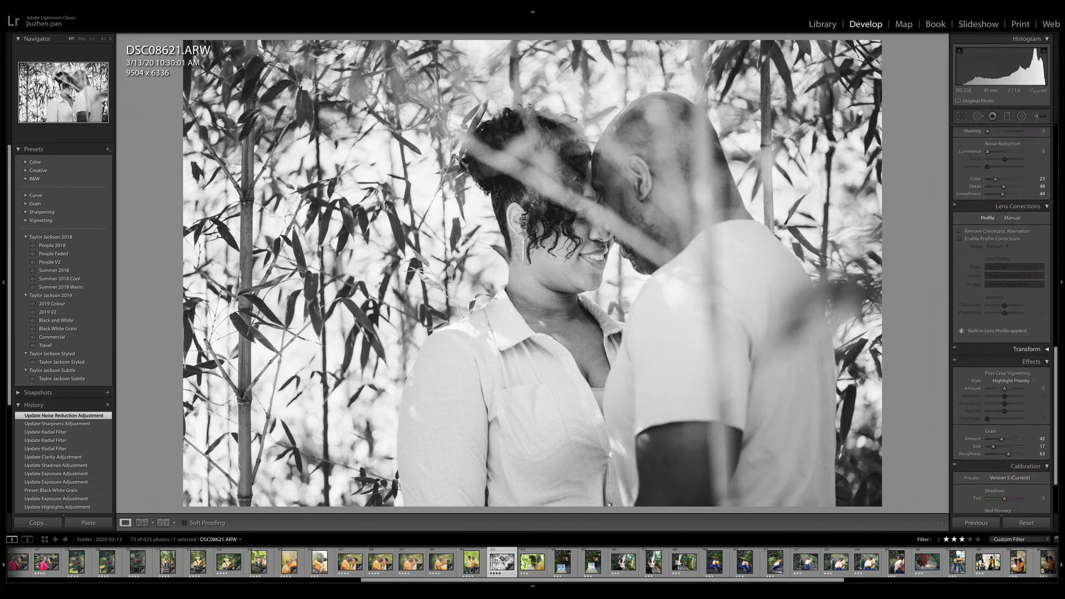
scroll(1001, 319, up, 1)
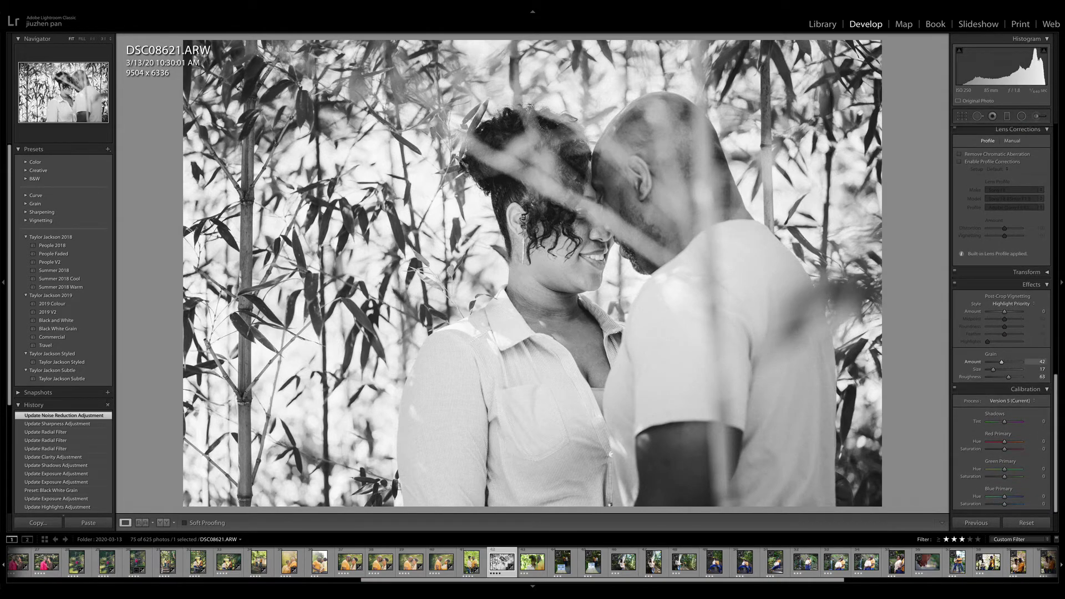
drag(1002, 362, 995, 362)
scroll(1001, 319, up, 10)
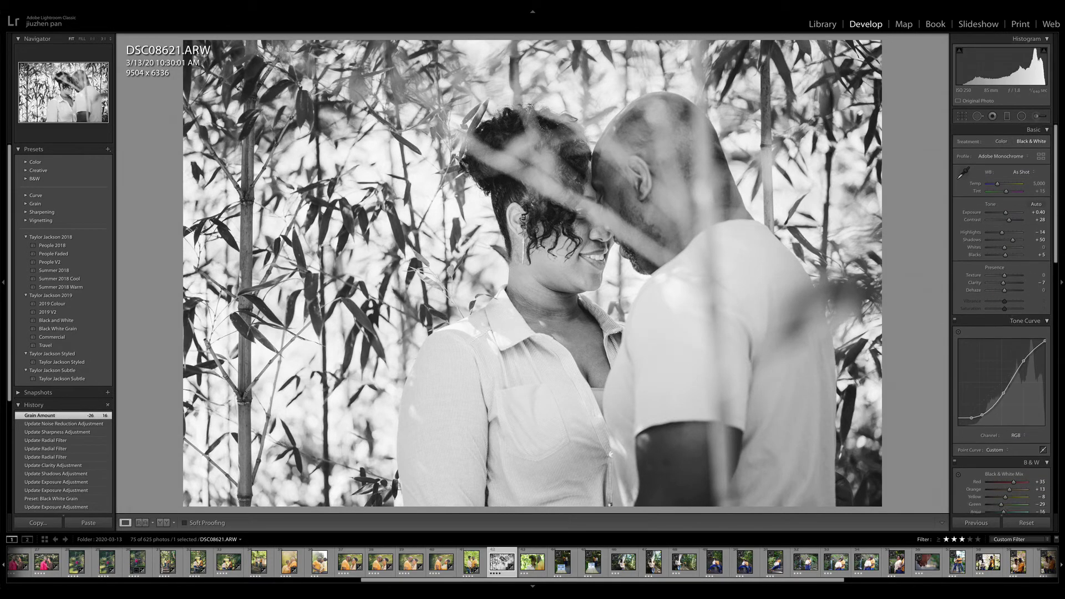
- Add a tilted graduated filter over the left side of the photo with highlights −50 and exposure −0.20
key(shift+m)
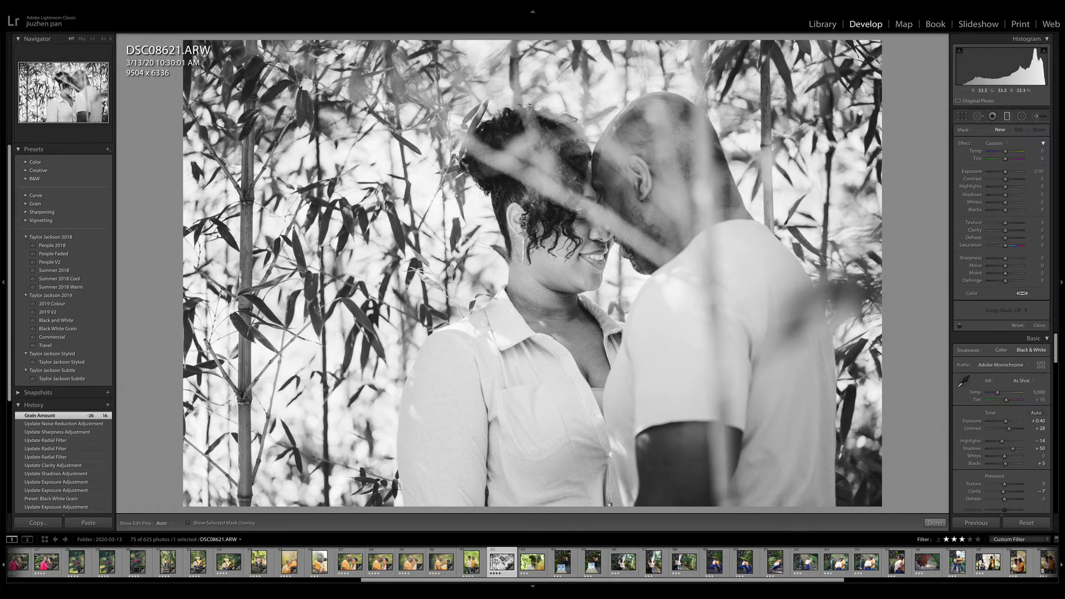
drag(421, 220, 446, 223)
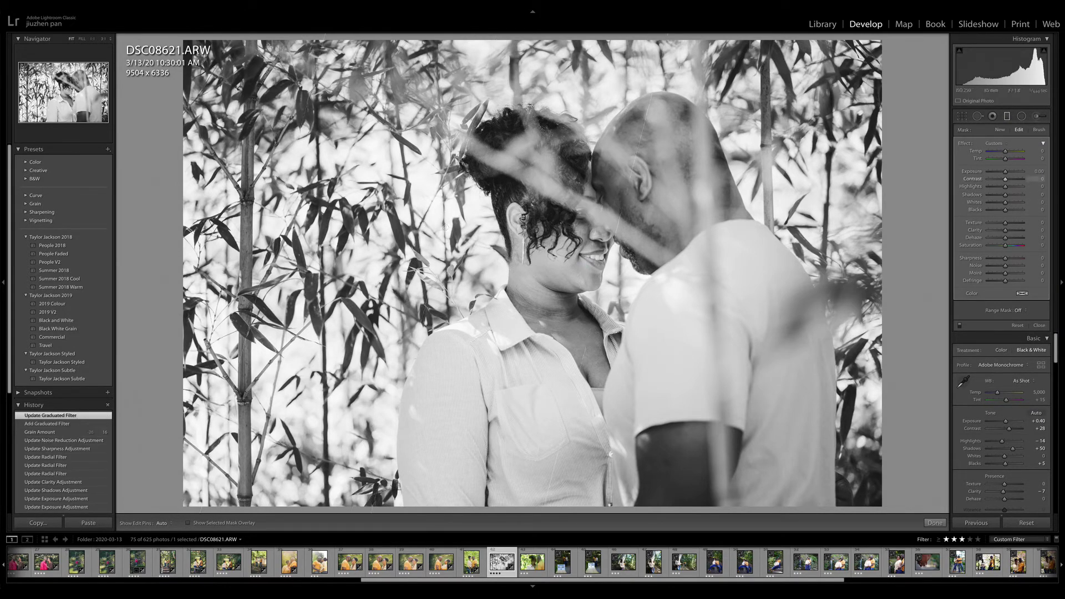
mouse_move(1005, 187)
mouse_down()
mouse_move(997, 186)
mouse_move(1005, 171)
mouse_up()
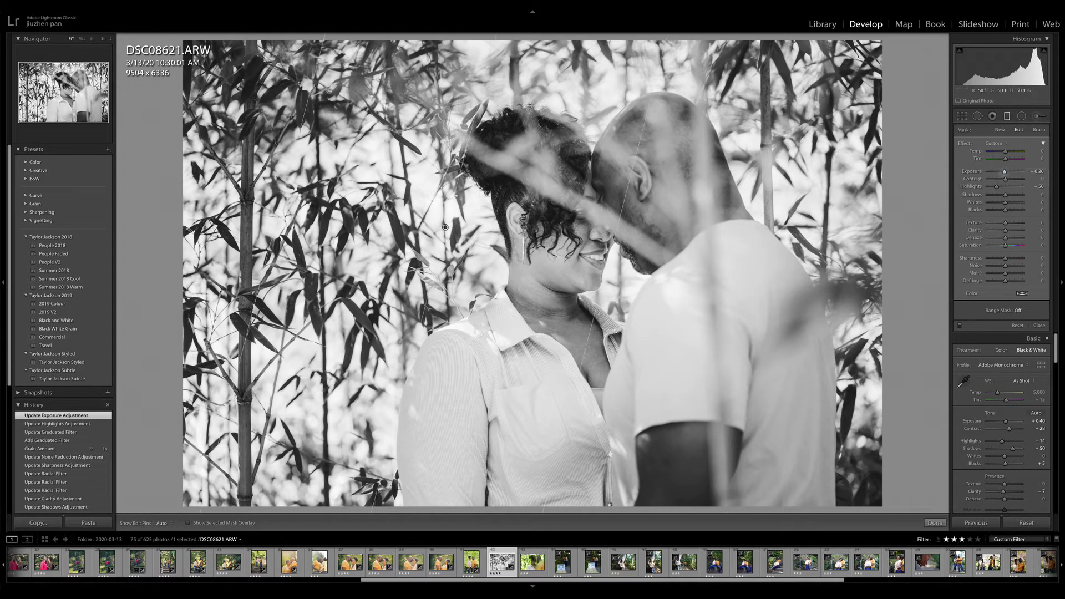
- Add a diagonal graduated filter from the photo's upper right corner with exposure −0.20 and highlights −100, and compare before and after
drag(833, 87, 652, 194)
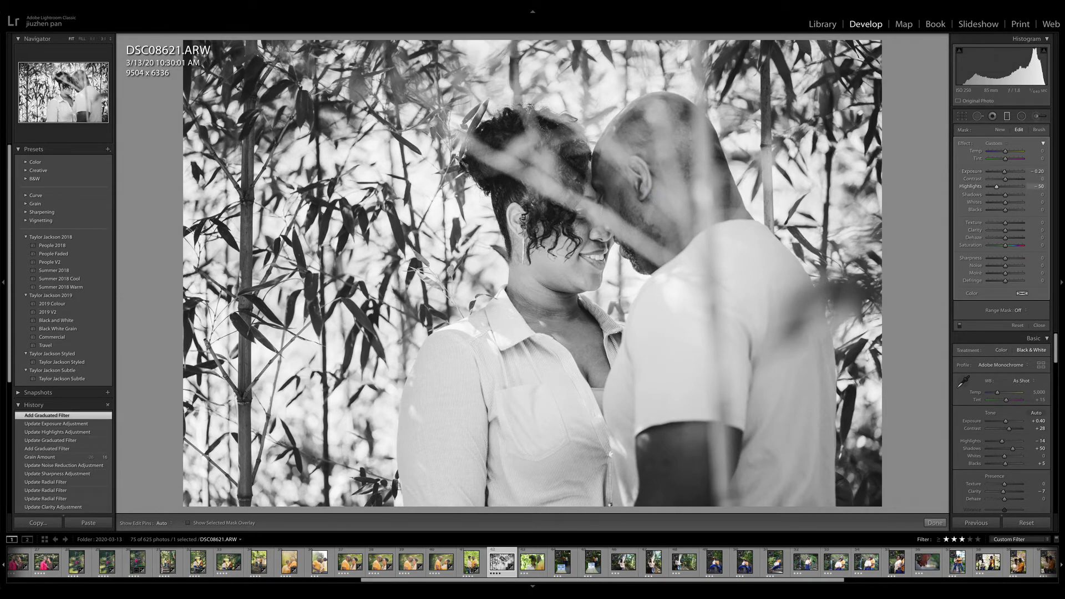
drag(996, 186, 1015, 186)
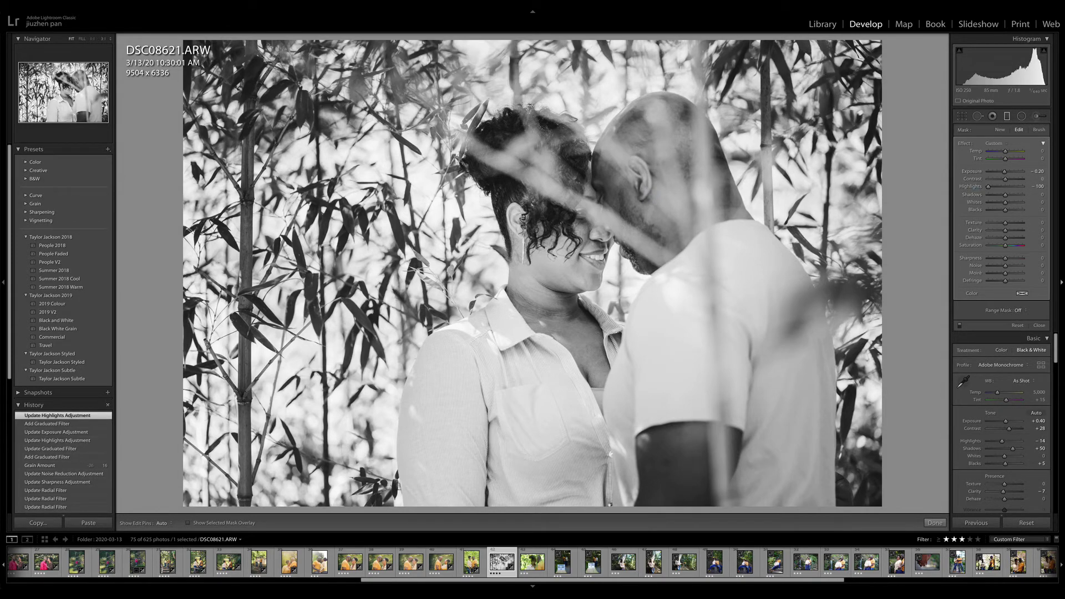
key(backslash)
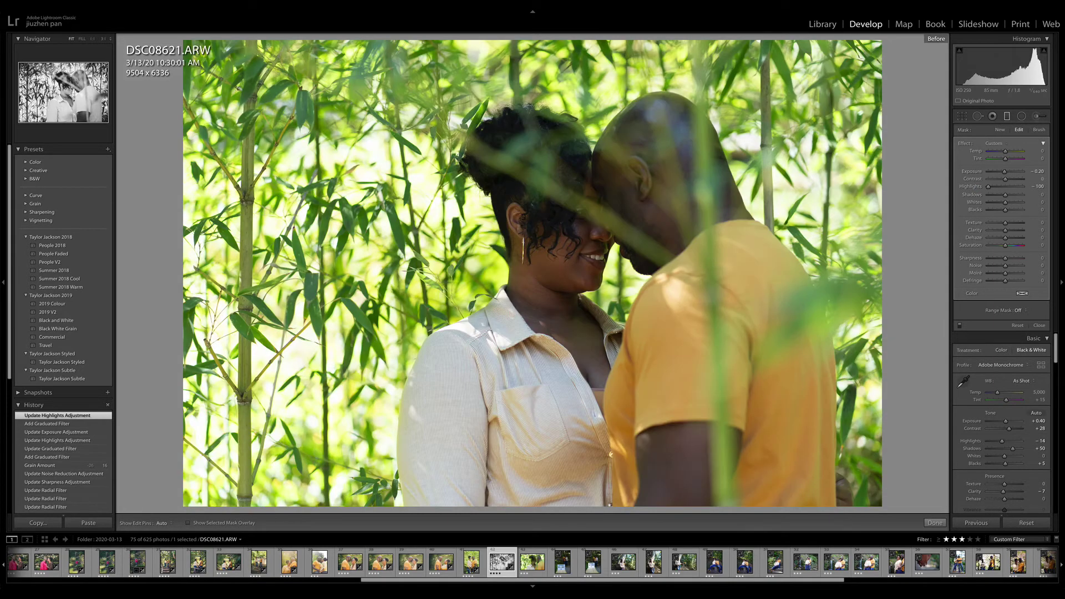
key(backslash)
key(backslash)
key(backslash)
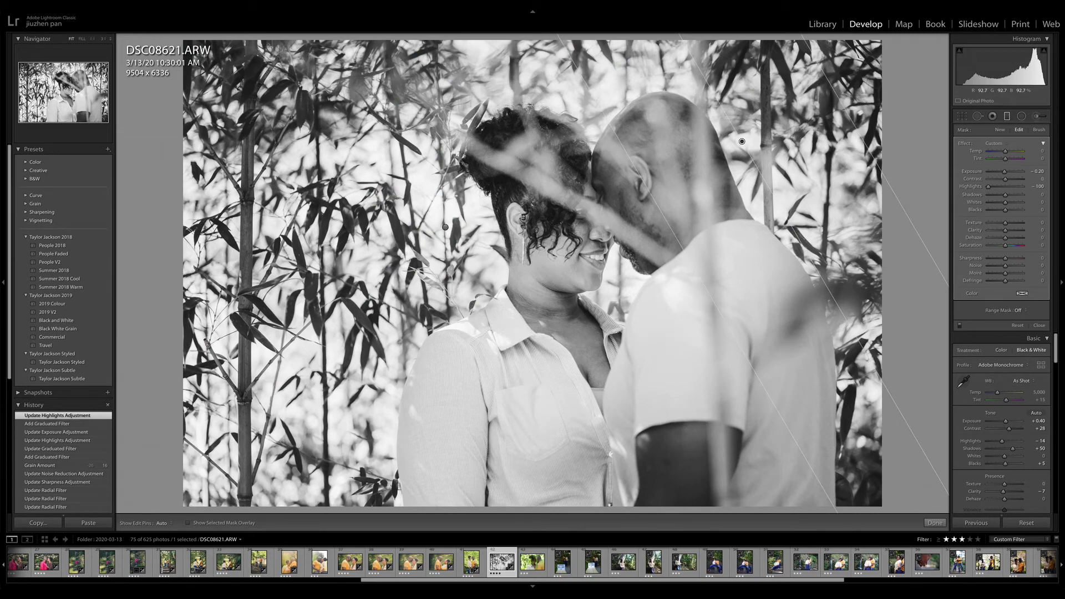
key(m)
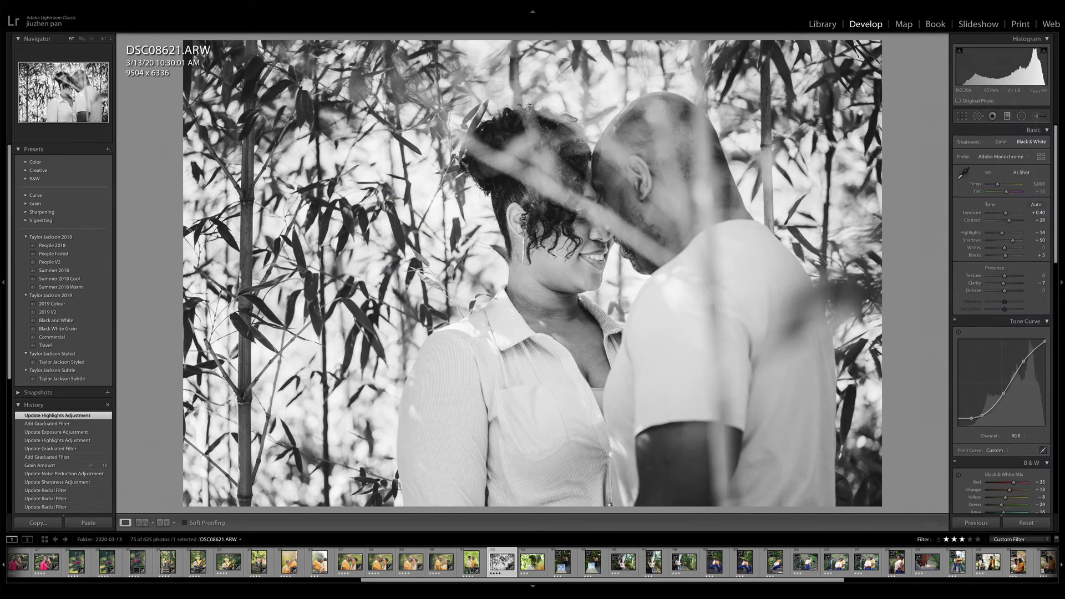
- Check the focus of DSC08625.ARW, apply the Summer 2018 Warm preset and set exposure +0.95, highlights −100 and temperature 4,628
key(Right)
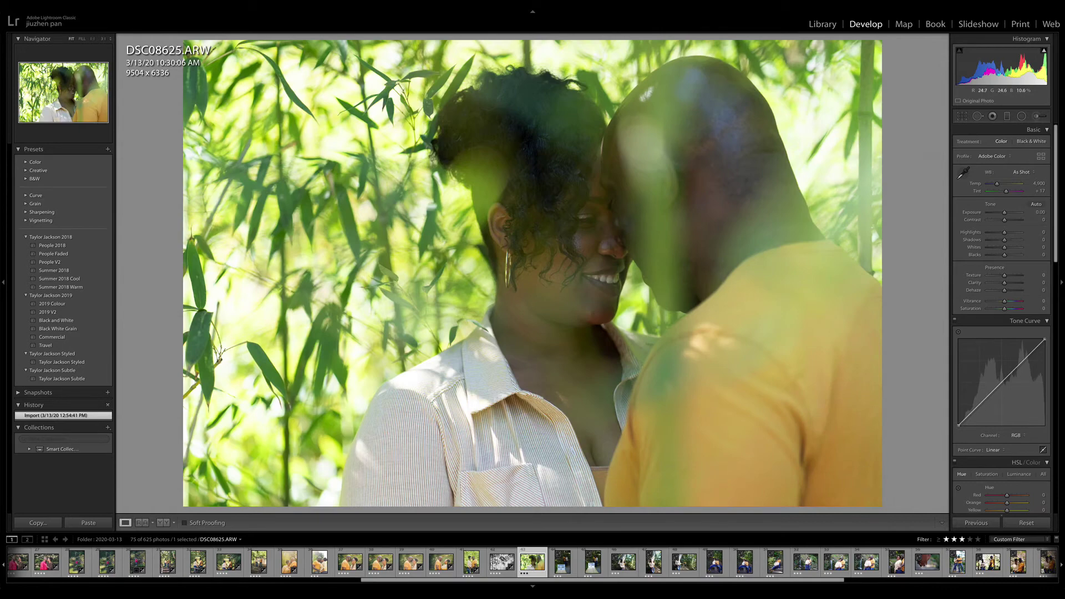
click(588, 226)
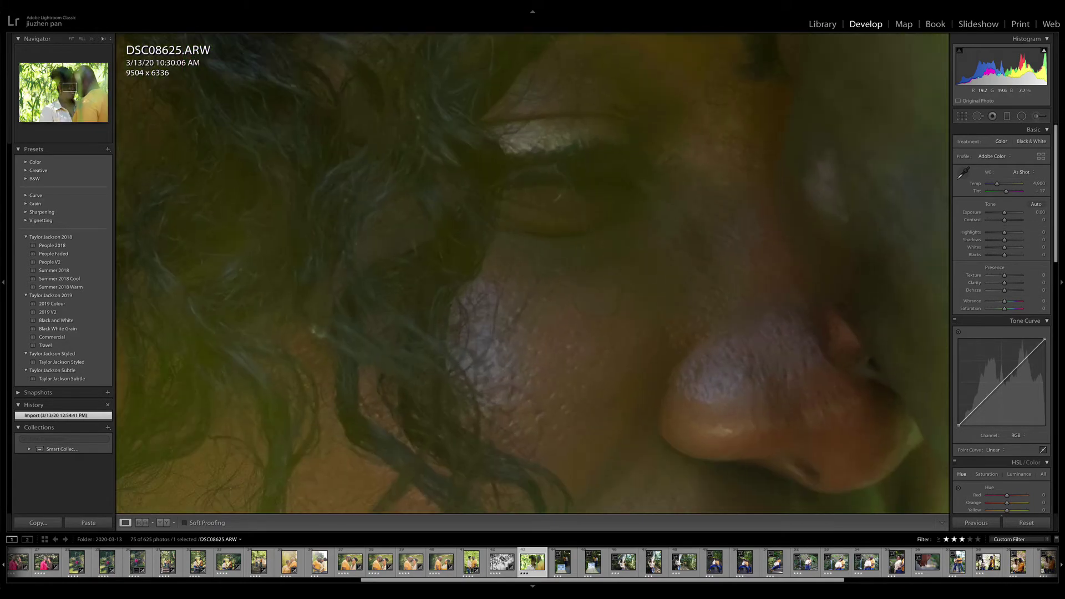
click(588, 226)
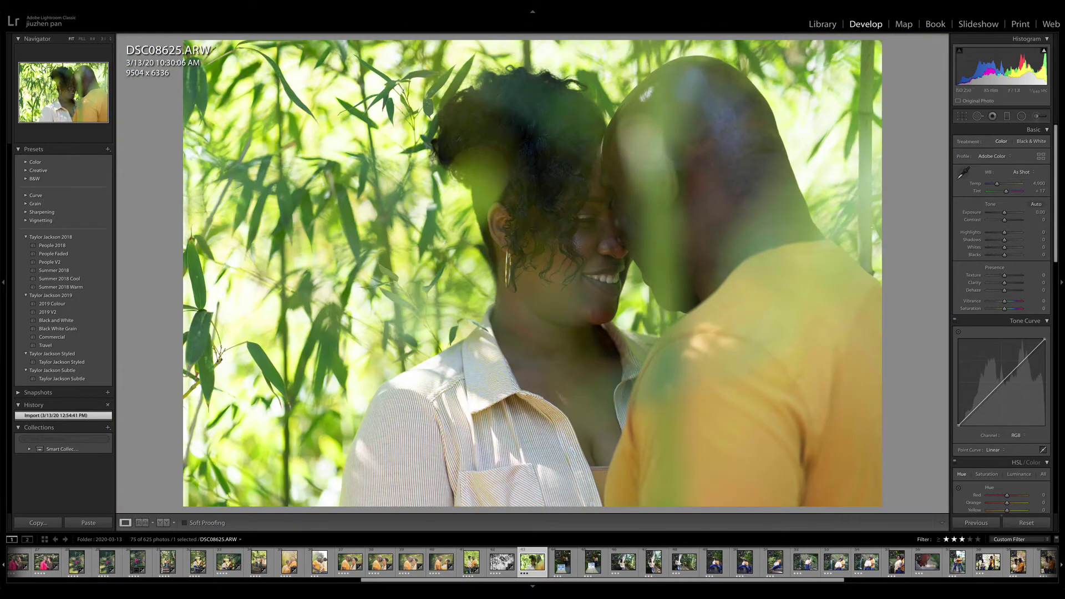
key(z)
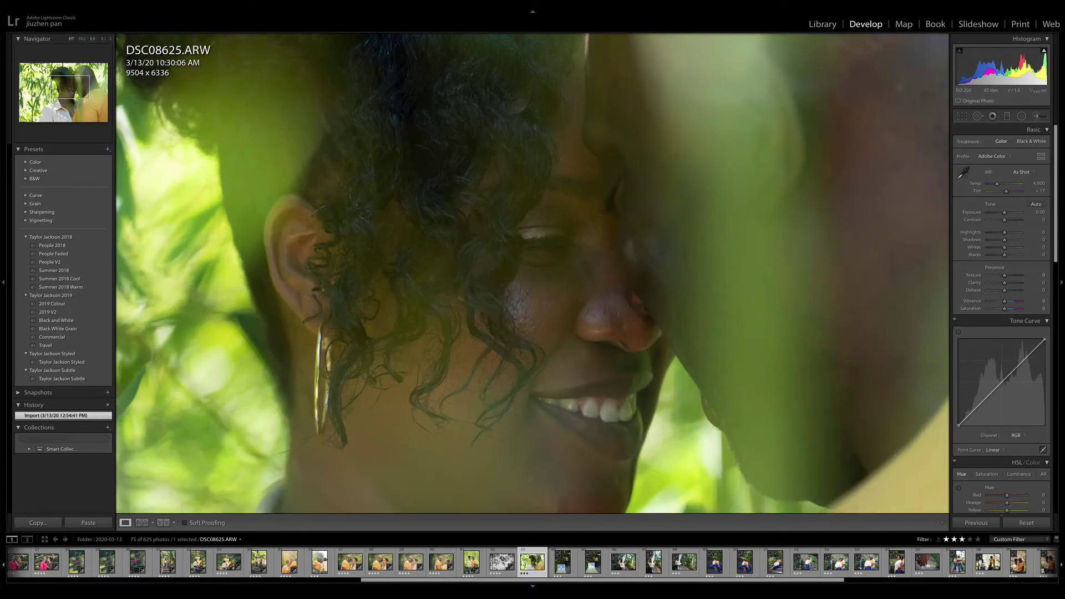
key(z)
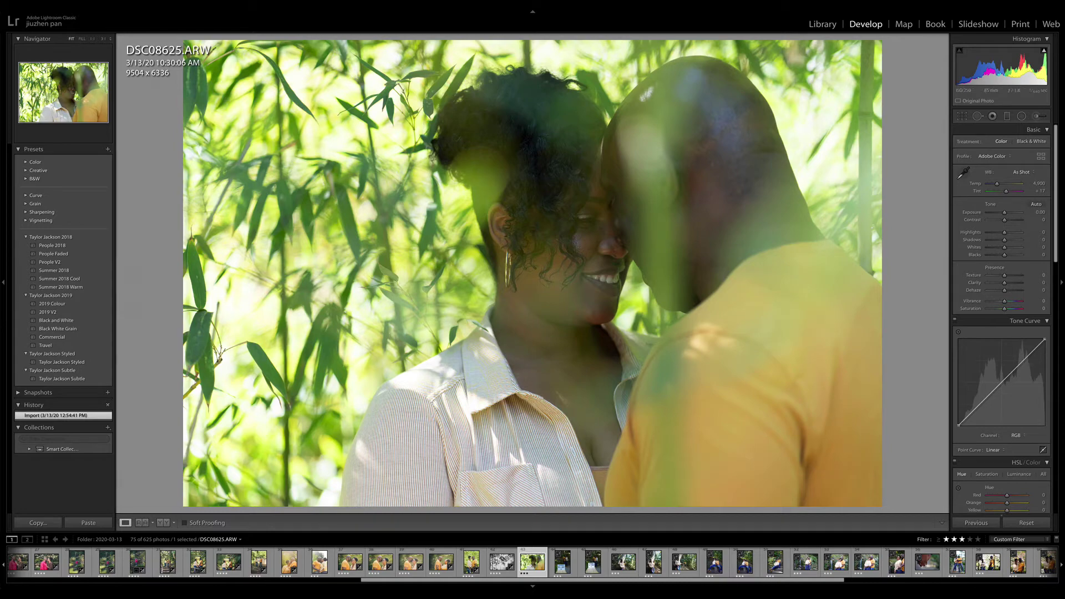
click(63, 287)
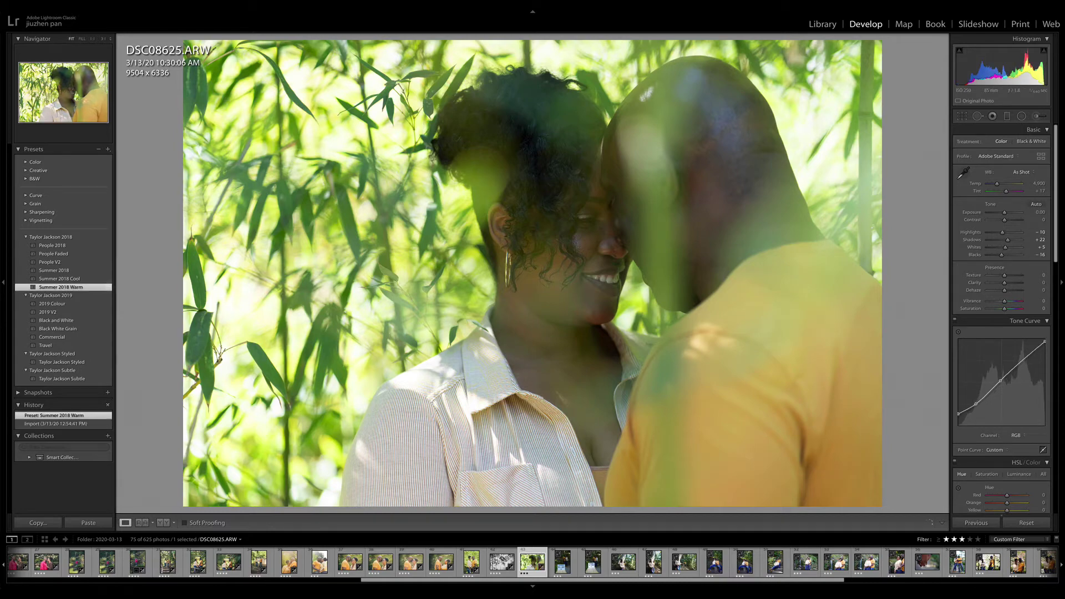
drag(1005, 213, 985, 232)
drag(997, 184, 996, 183)
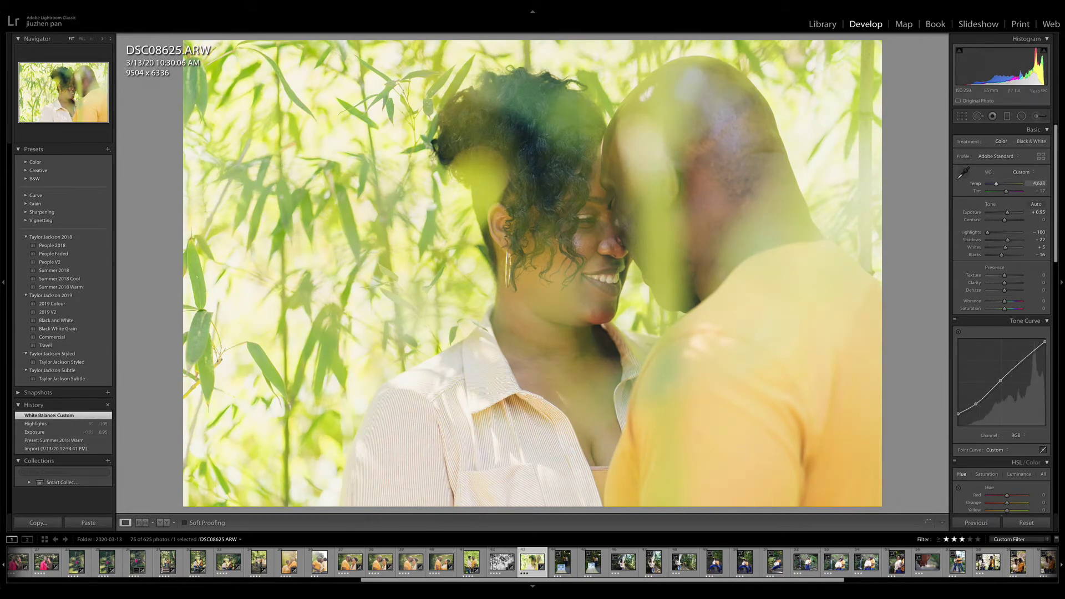
- Add a dark post-crop vignette to the photo with an amount of about −40 and a midpoint of 40
scroll(1002, 316, down, 10)
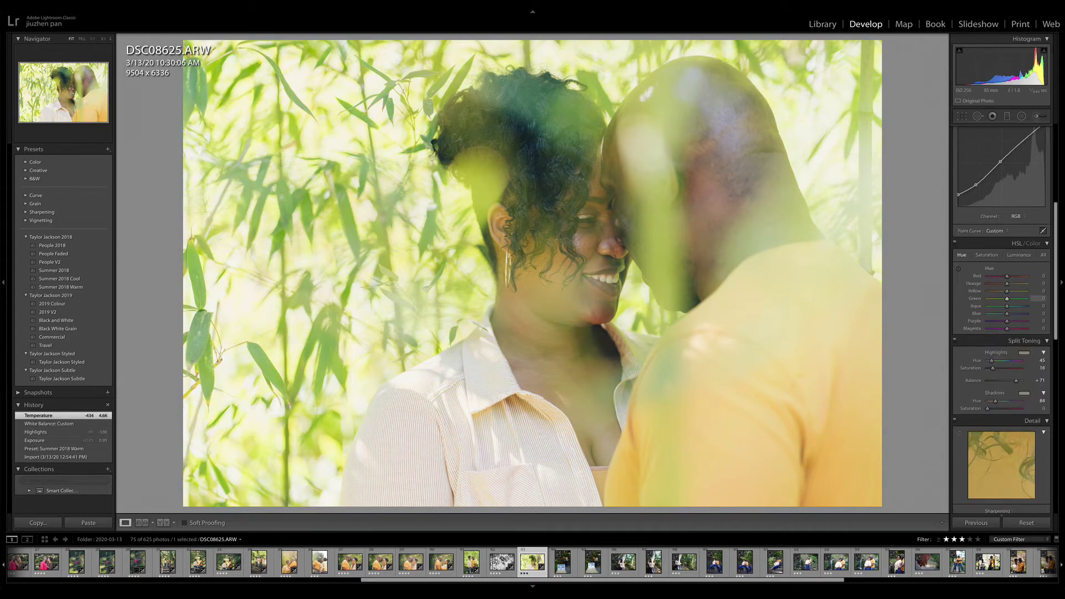
scroll(1001, 316, up, 1)
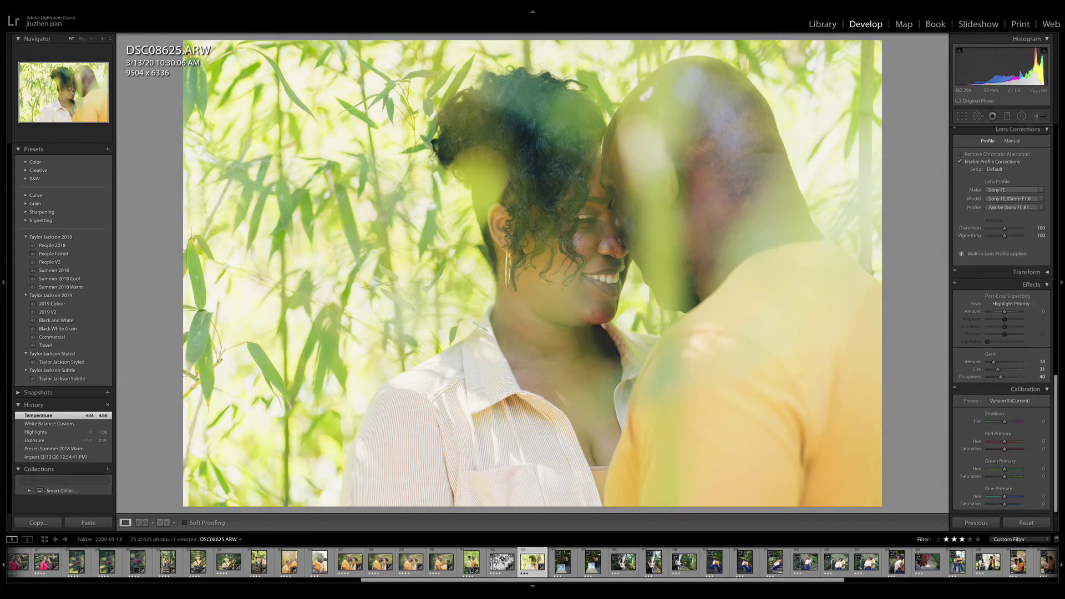
drag(1005, 311, 998, 312)
scroll(1015, 327, up, 5)
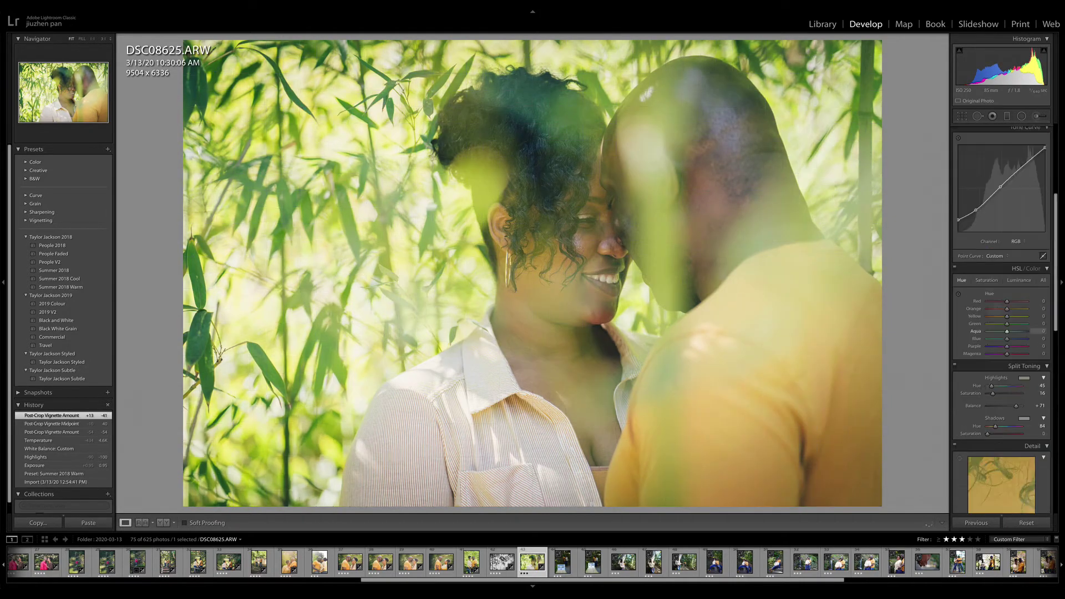
- Darken the area outside the woman's face using a non-inverted radial filter with exposure −0.30 and highlights −100, and rate the photo 4 stars
scroll(1015, 331, up, 5)
click(1021, 116)
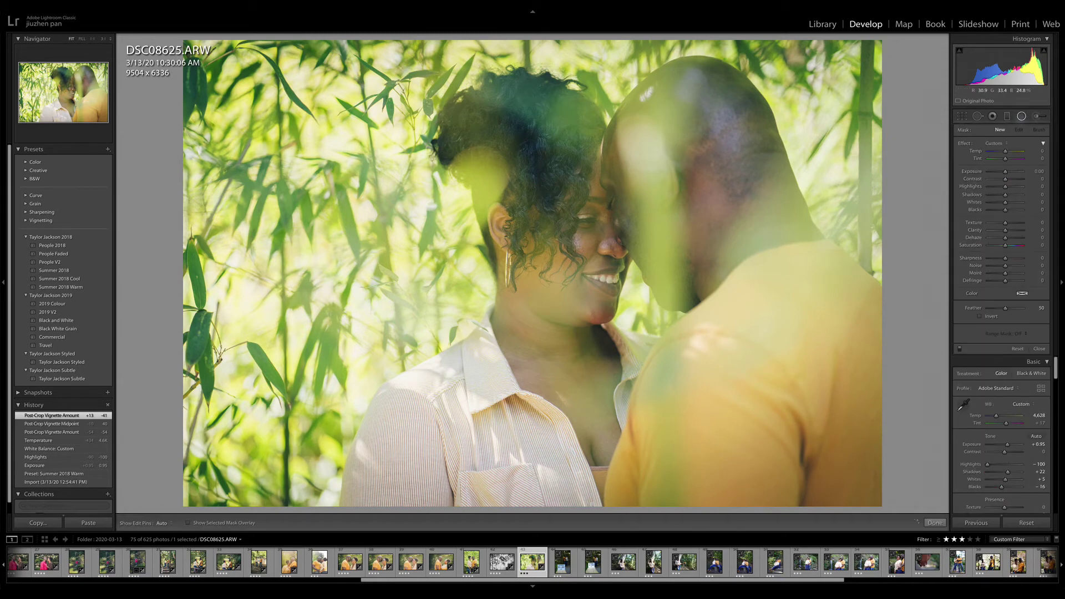
mouse_move(601, 224)
mouse_down()
mouse_move(710, 355)
mouse_move(728, 398)
mouse_up()
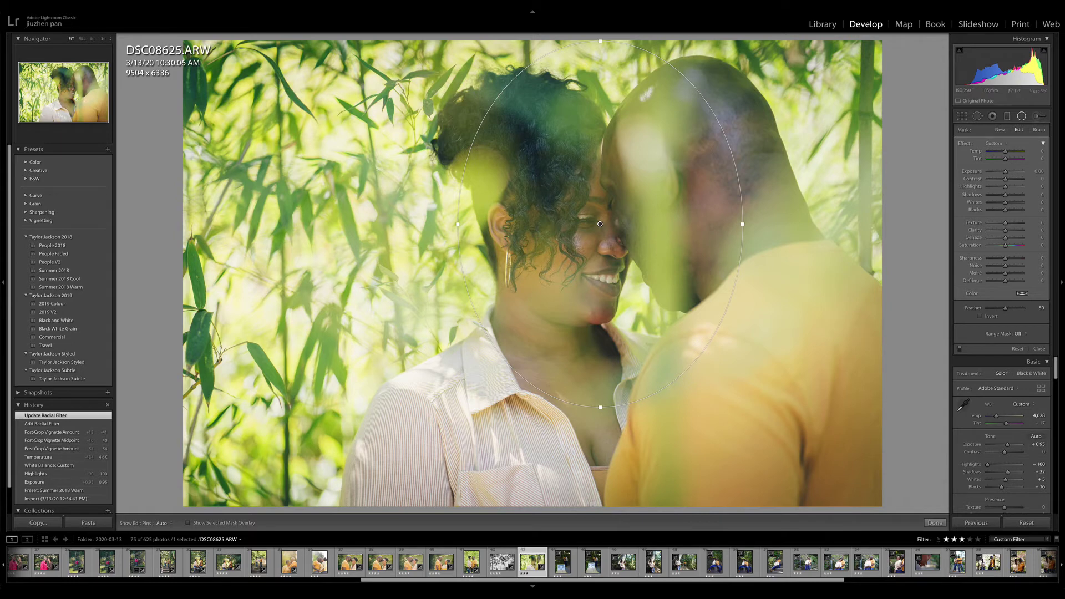
drag(1006, 186, 965, 172)
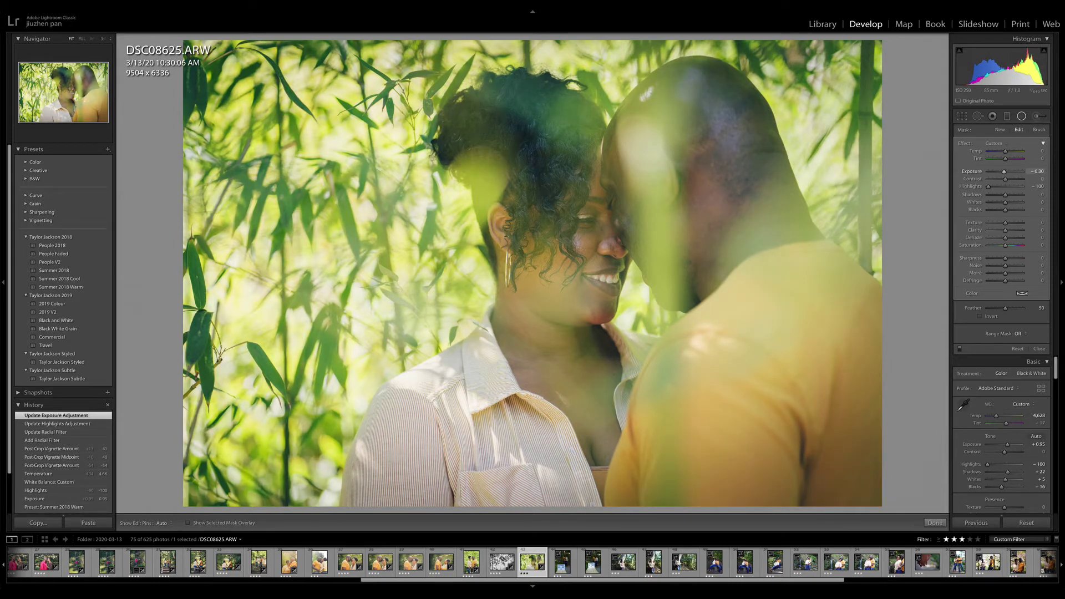
key(backslash)
key(backslash)
key(backslash)
key(backslash)
key(4)
- Apply the Summer 2018 Warm preset to the sign photo DSC08641.ARW and close the radial filter tool
key(Right)
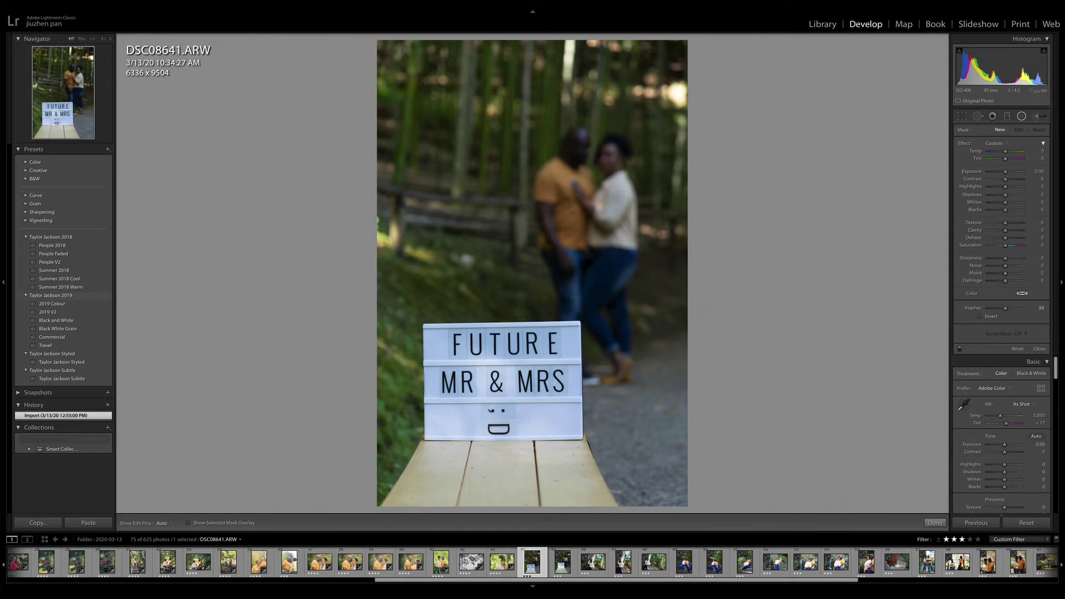
click(61, 287)
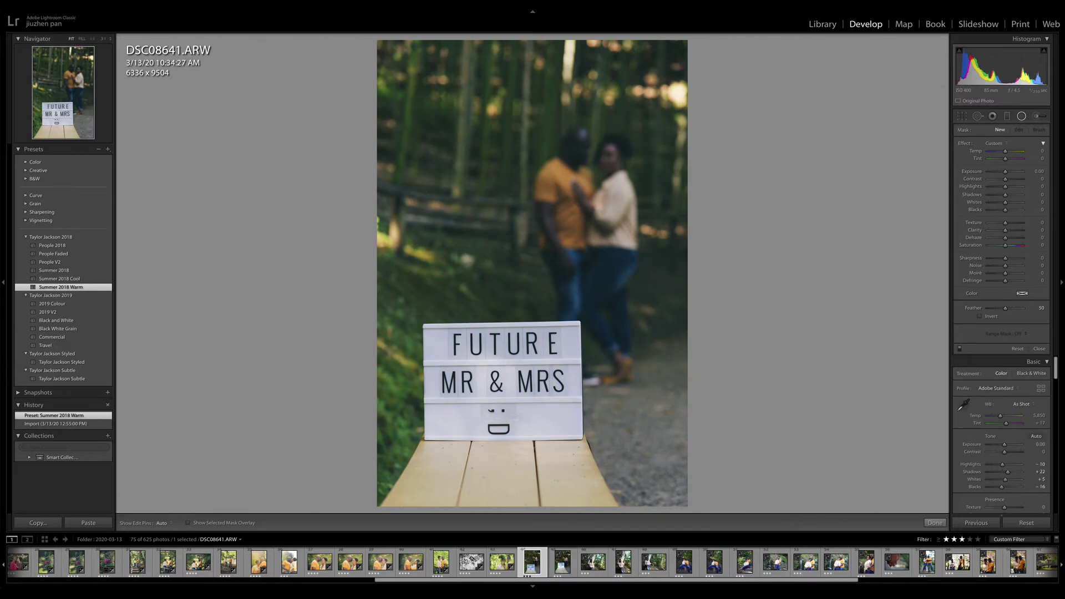
click(1021, 116)
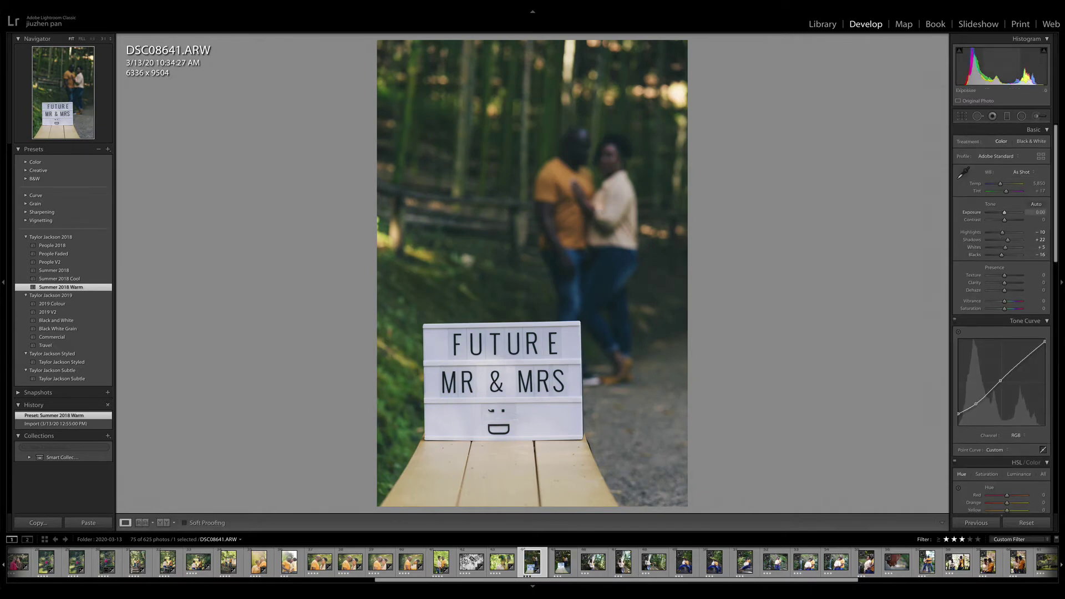
- Set exposure to +1.10 and highlights to −58, and brighten the couple with an inverted radial filter at exposure 0.08 and shadows 31
drag(1005, 212, 995, 233)
key(m)
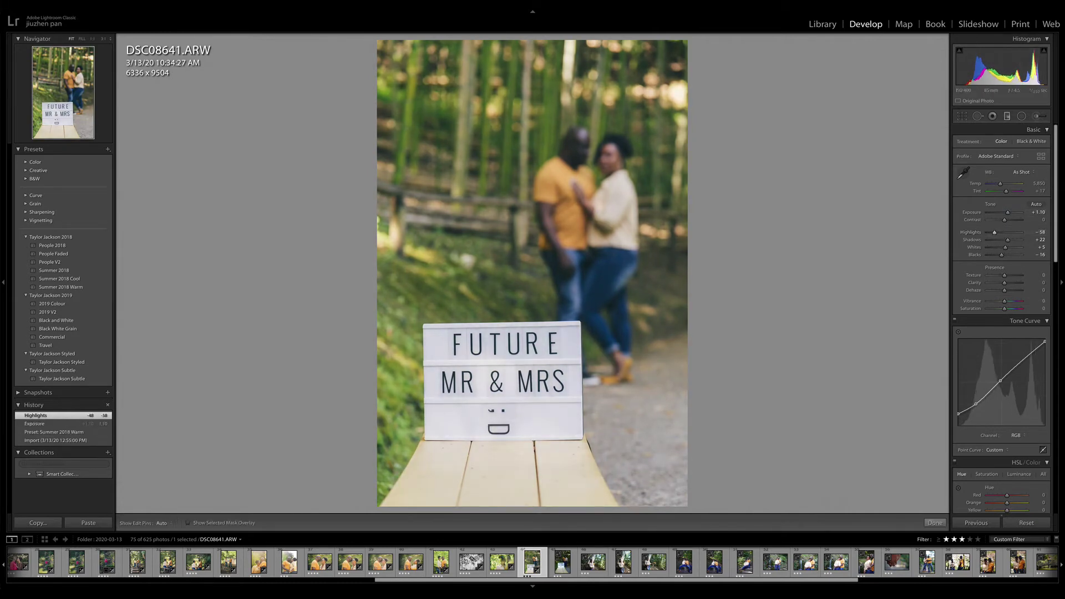
key(shift+m)
mouse_move(587, 199)
mouse_down()
mouse_move(667, 332)
mouse_move(593, 209)
mouse_up()
click(986, 317)
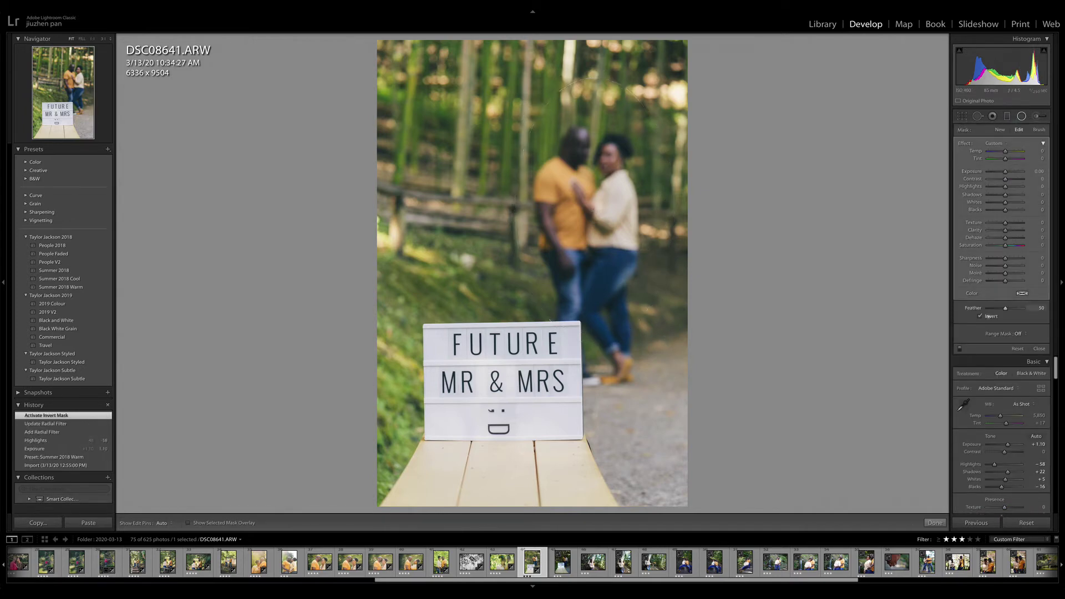
drag(1005, 195, 1006, 171)
- Compare the sign photo's before and after versions and close the radial filter tool
key(backslash)
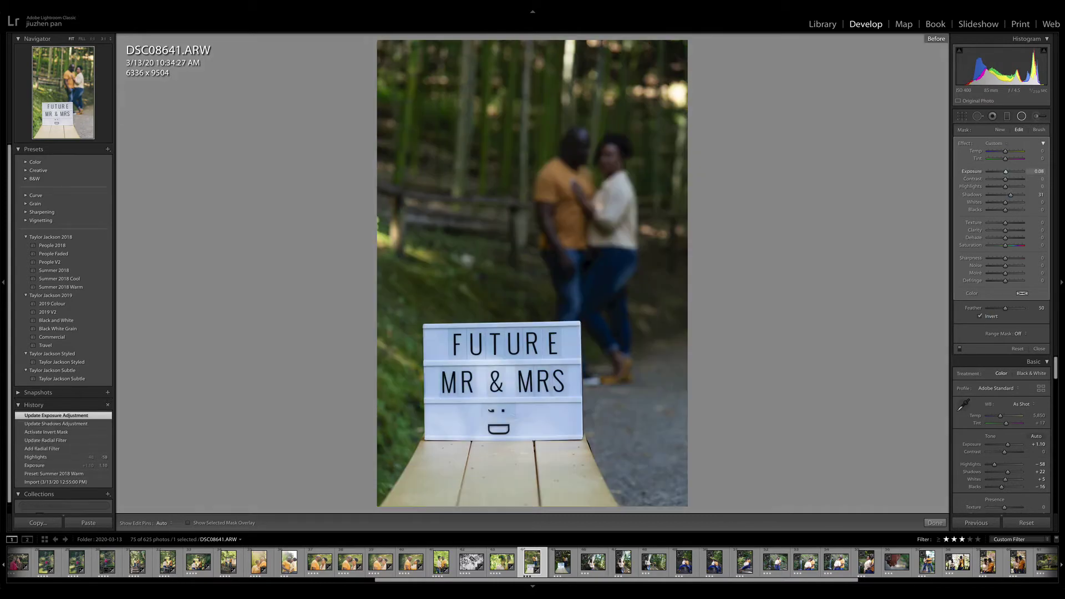
key(backslash)
key(backslash)
key(backslash)
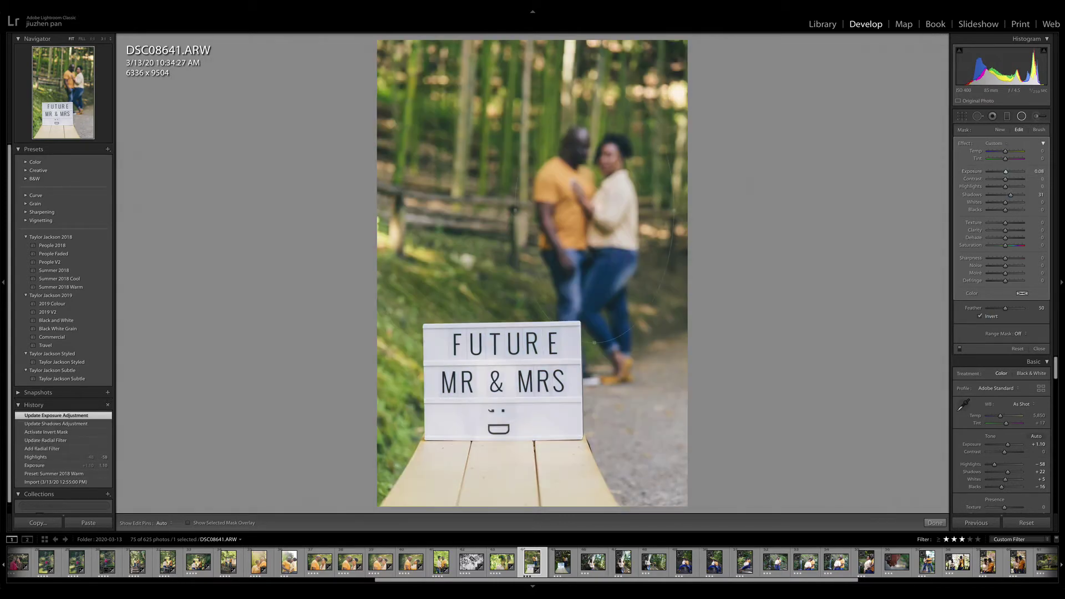
key(Return)
- Add a dark post-crop vignette with an amount of −11 and rate the photo 4 stars
scroll(1001, 320, down, 10)
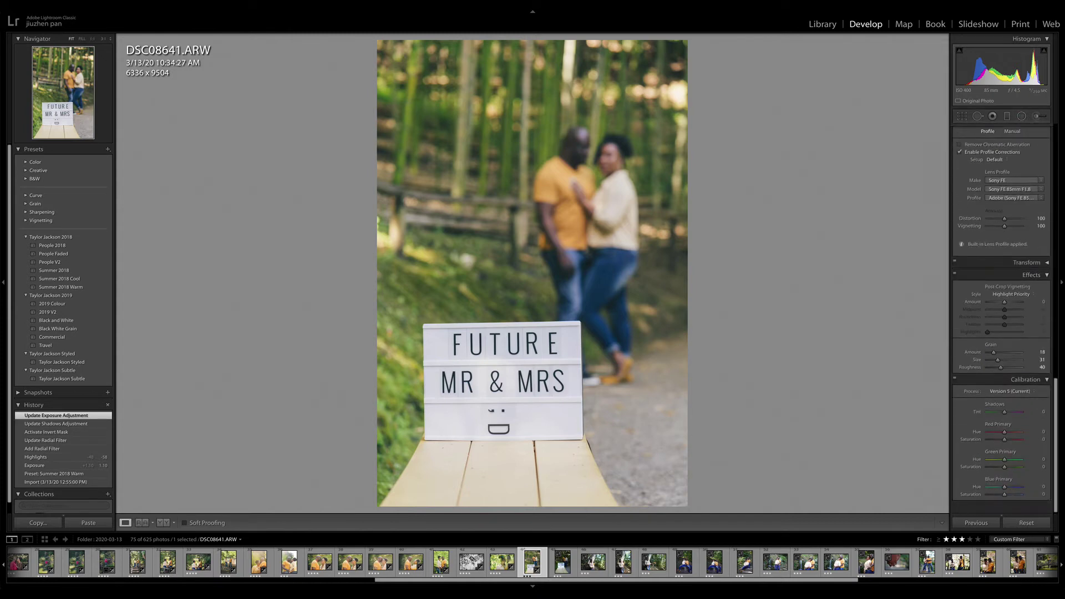
drag(1004, 311, 1002, 311)
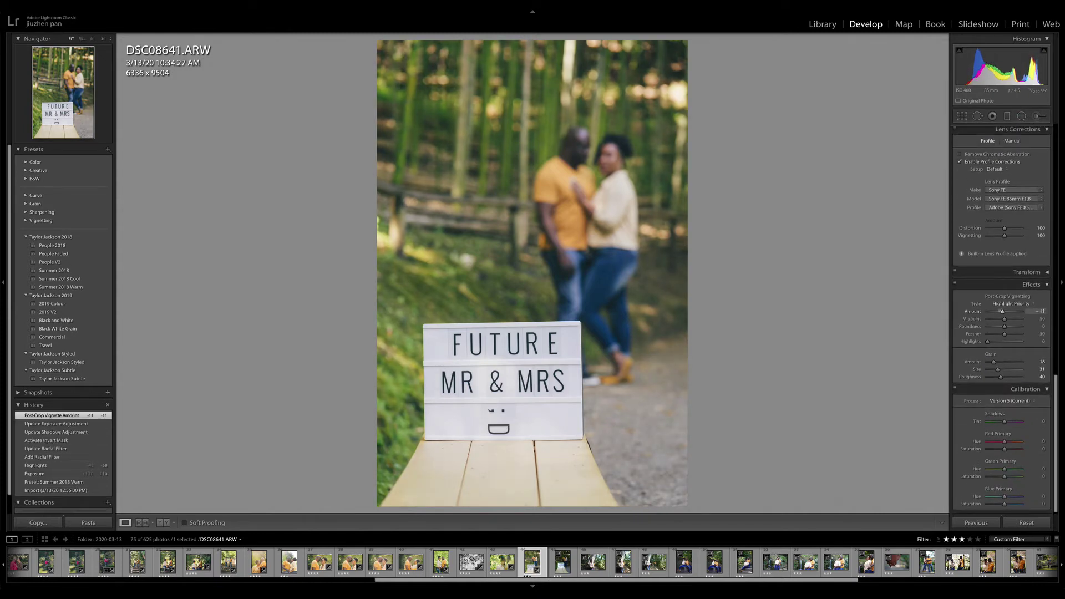
scroll(1006, 355, up, 8)
scroll(1002, 327, up, 5)
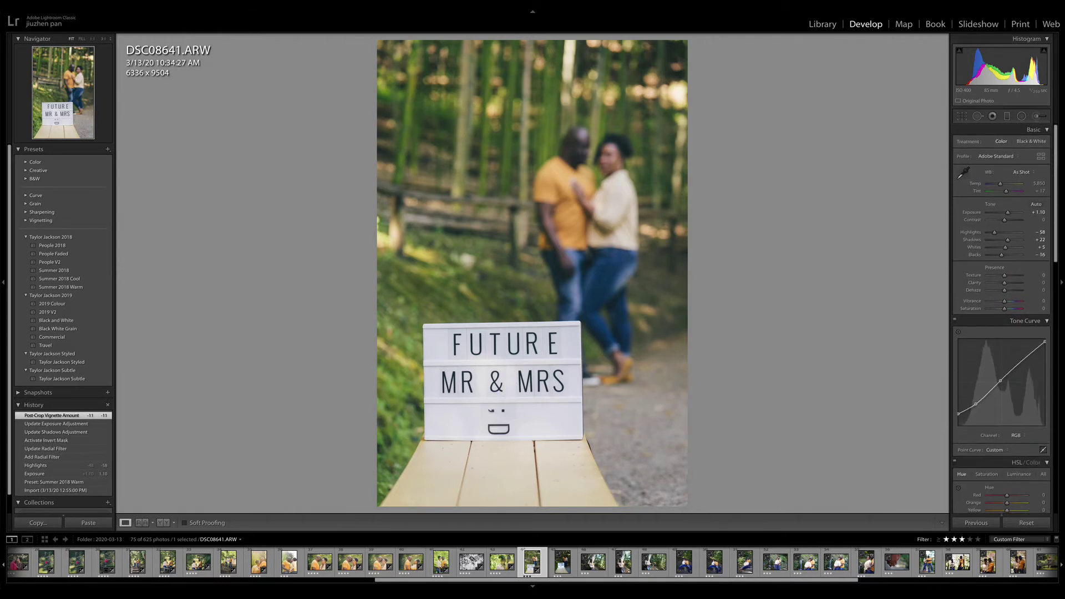
key(4)
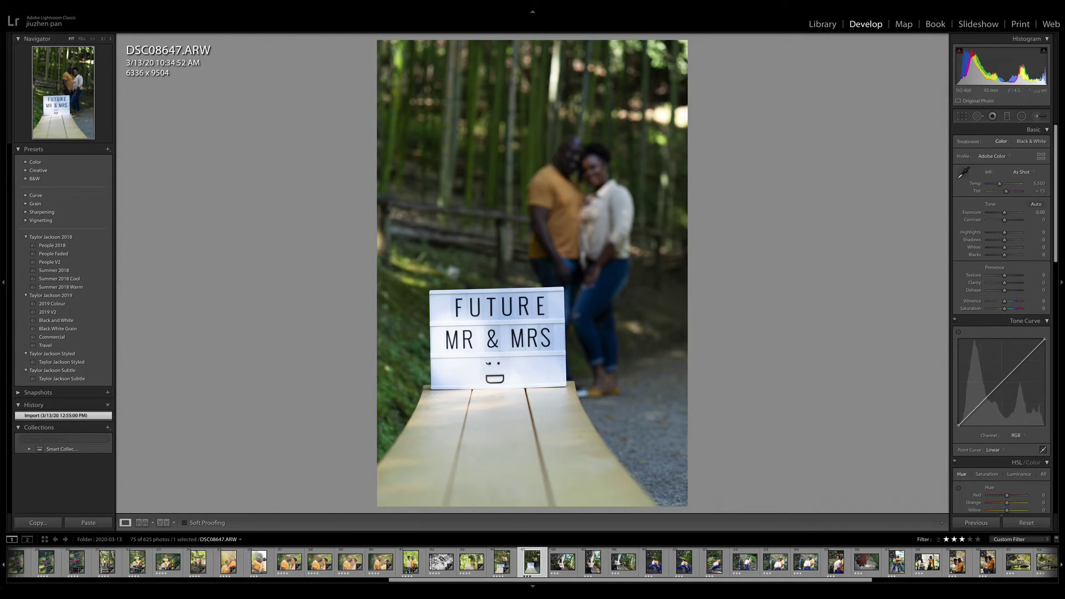
- Apply the previous photo's settings to DSC08647.ARW and straighten it with a crop angle of about 0.83
click(977, 523)
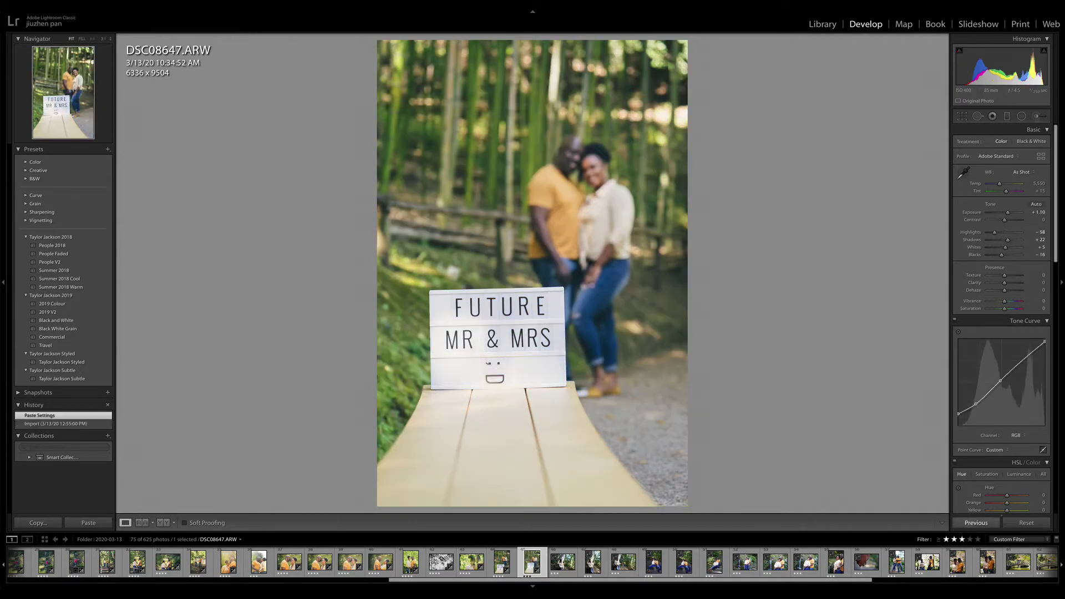
key(r)
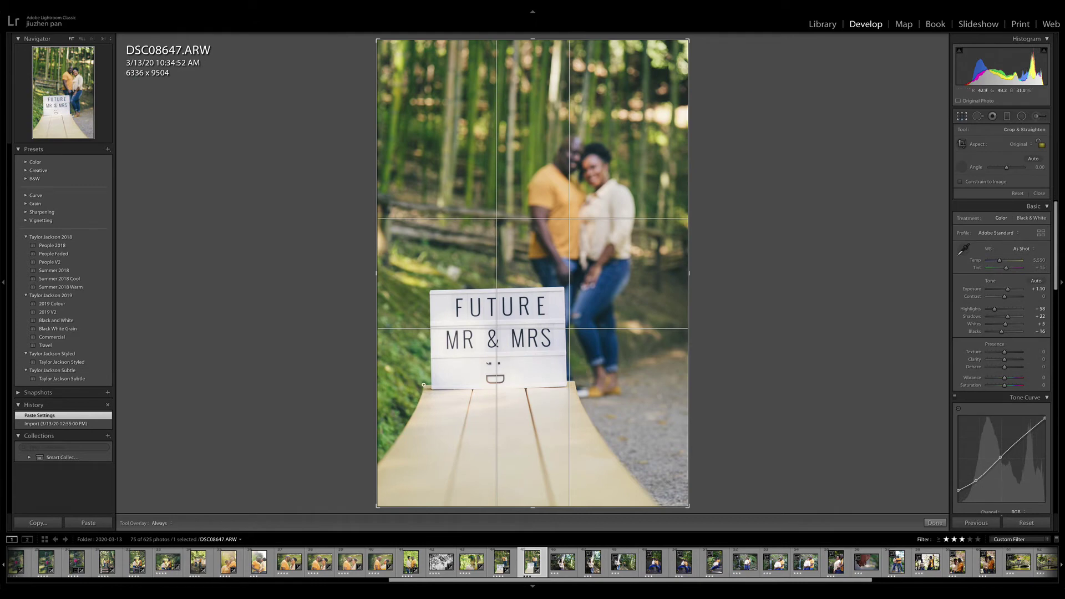
drag(424, 385, 593, 379)
key(Return)
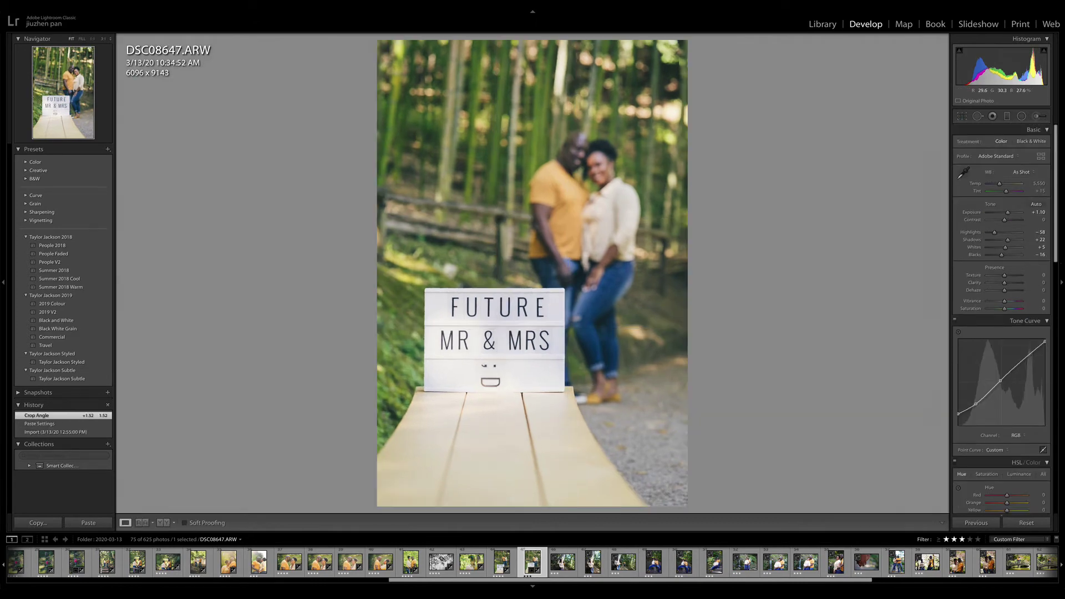
key(r)
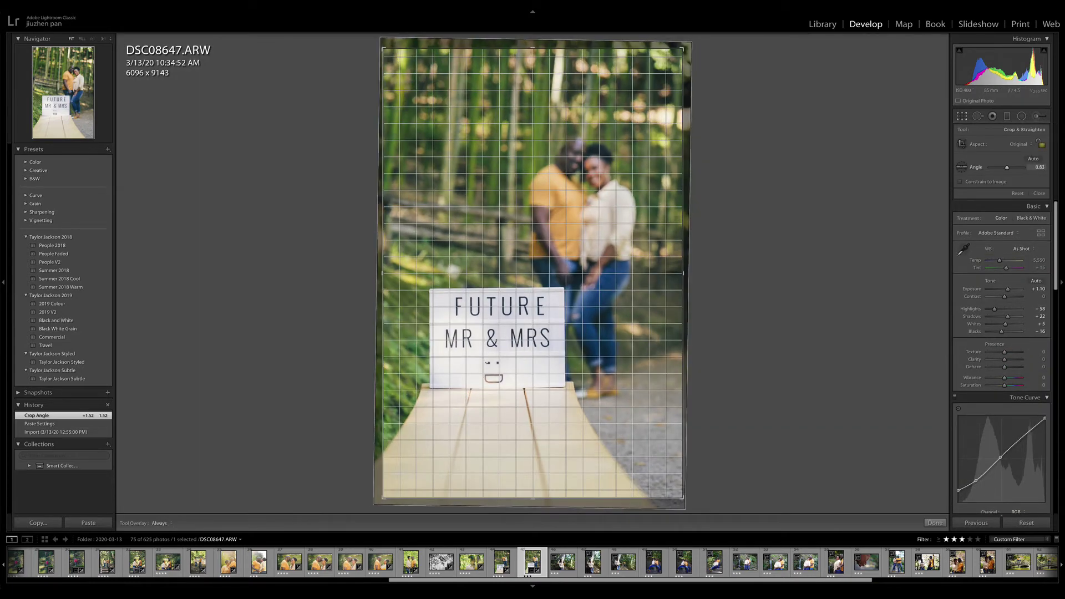
key(Return)
- Apply the Summer 2018 Warm preset to DSC08650.ARW and set exposure +0.30, highlights −72, shadows +58 and clarity −11
key(Right)
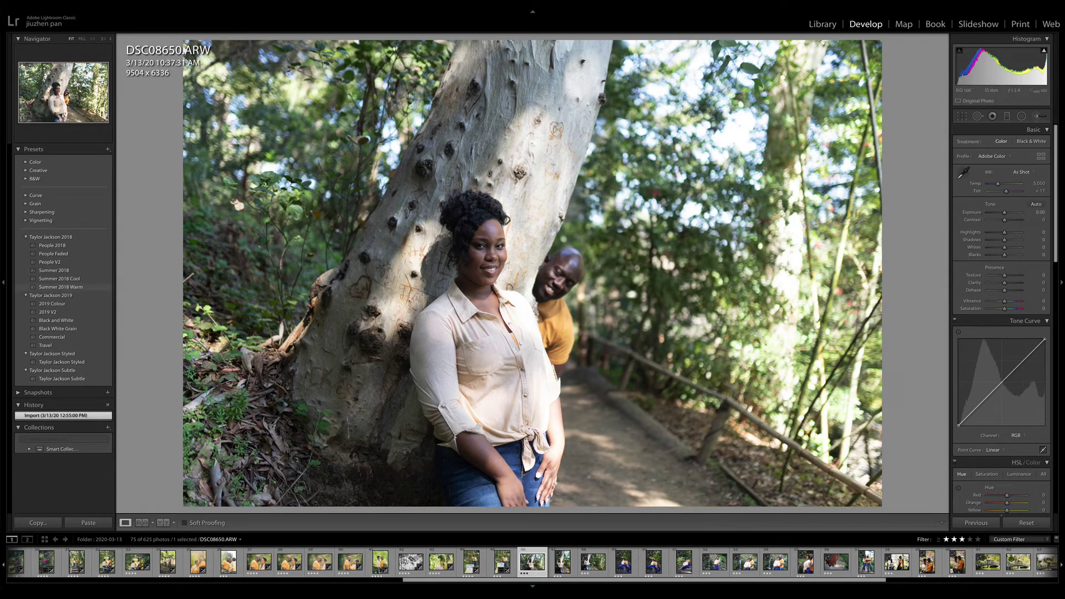
click(60, 287)
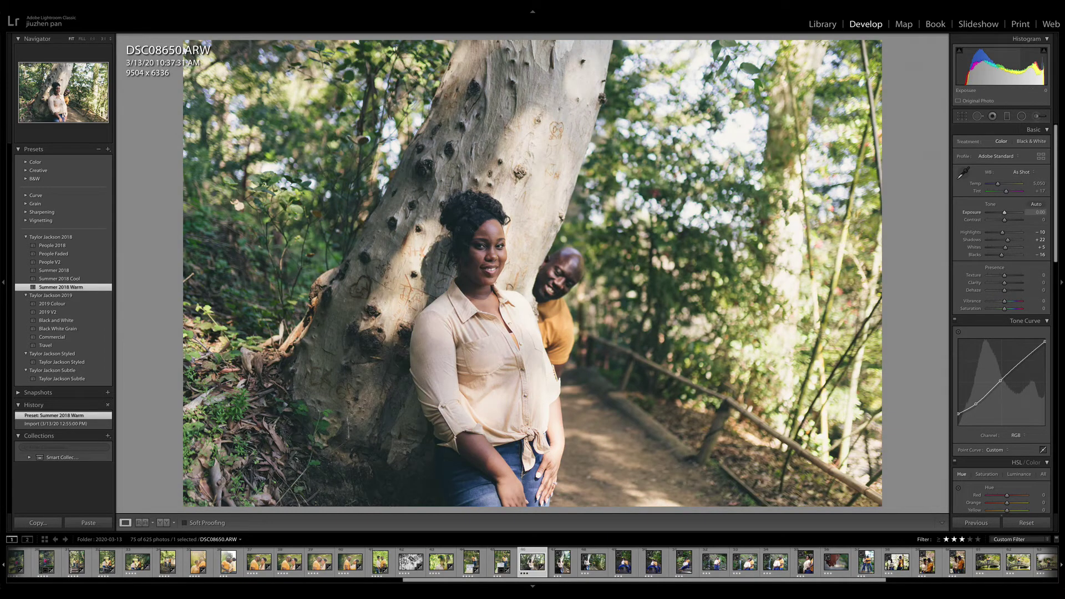
drag(1005, 212, 1015, 240)
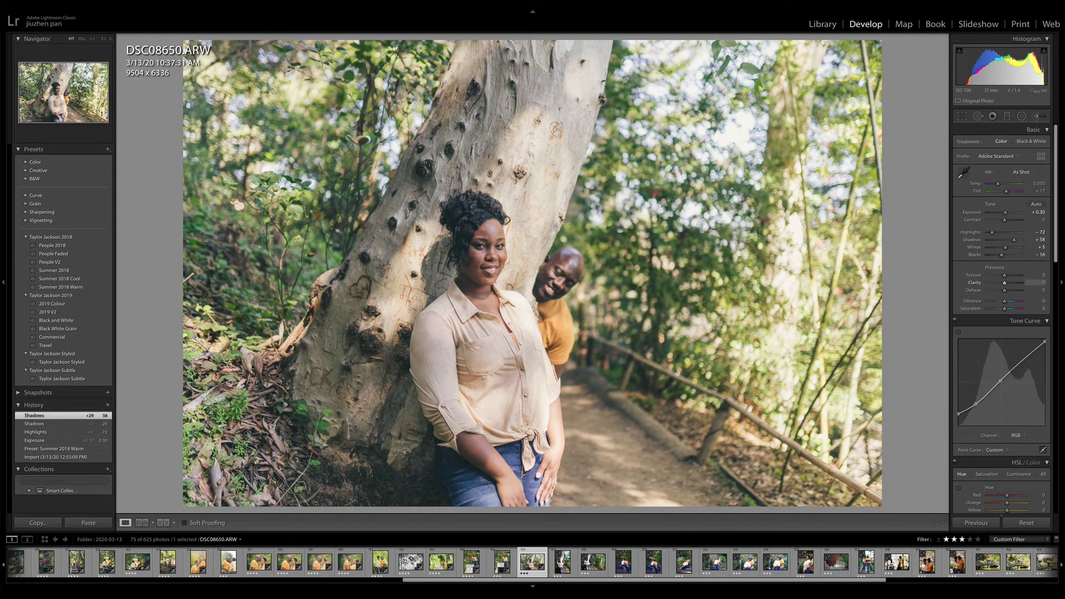
drag(1004, 282, 1028, 282)
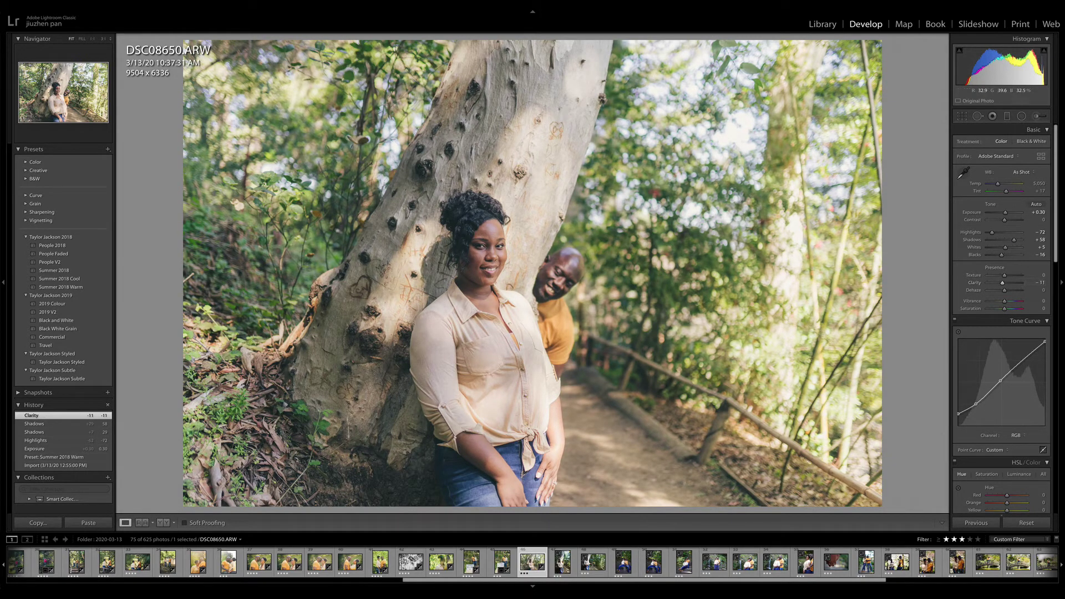
- Darken the photo's upper-left and lower-left corners with graduated filters at exposure −0.41, setting highlights 25 on the lower one
click(1007, 116)
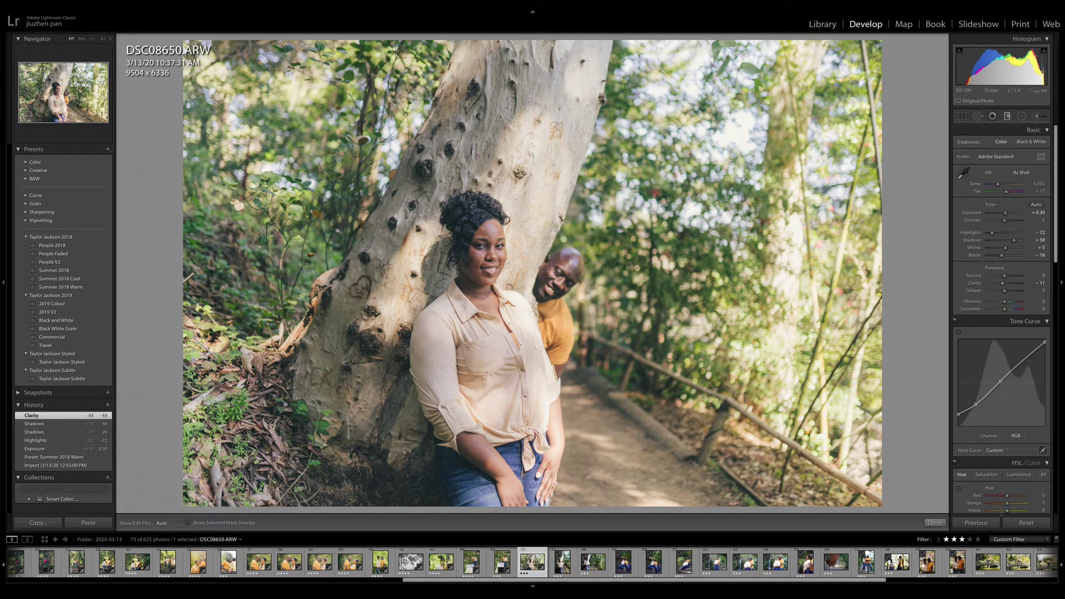
drag(234, 104, 471, 247)
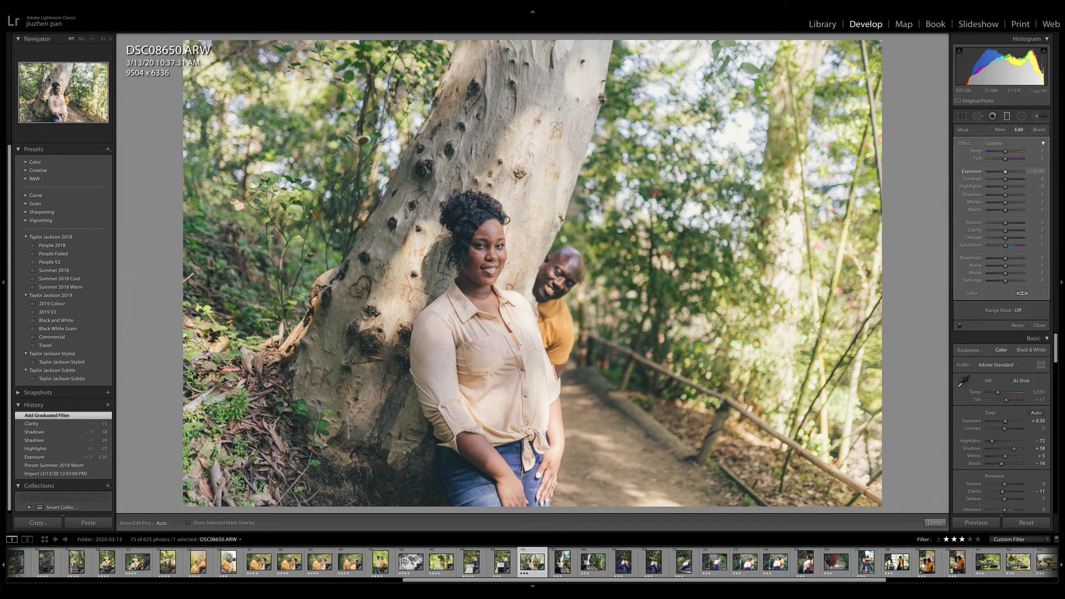
drag(1005, 172, 1005, 172)
drag(295, 432, 519, 353)
drag(407, 393, 379, 409)
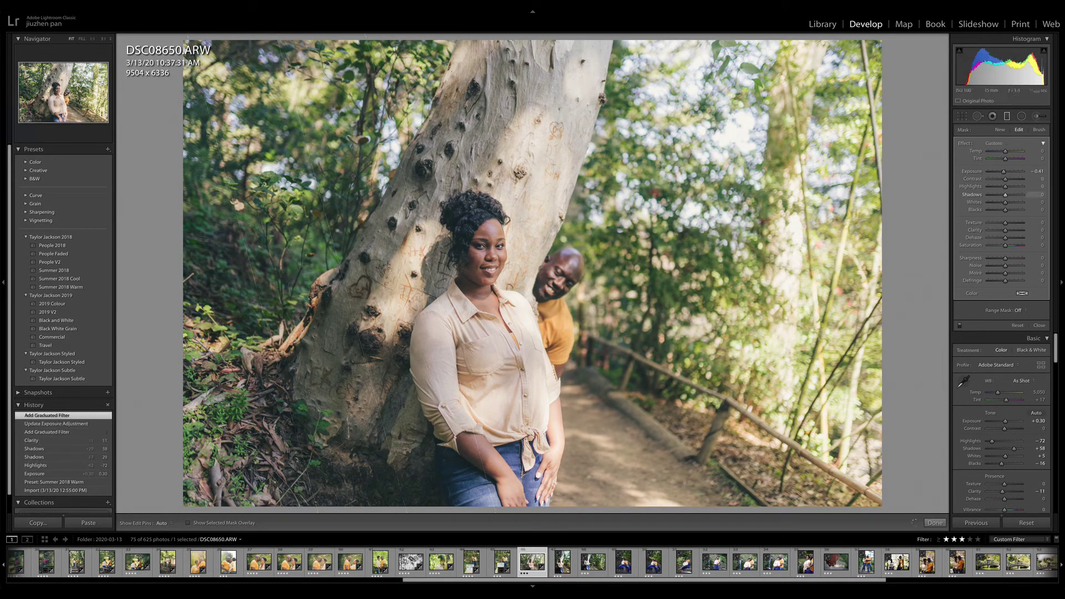
drag(1006, 186, 1010, 187)
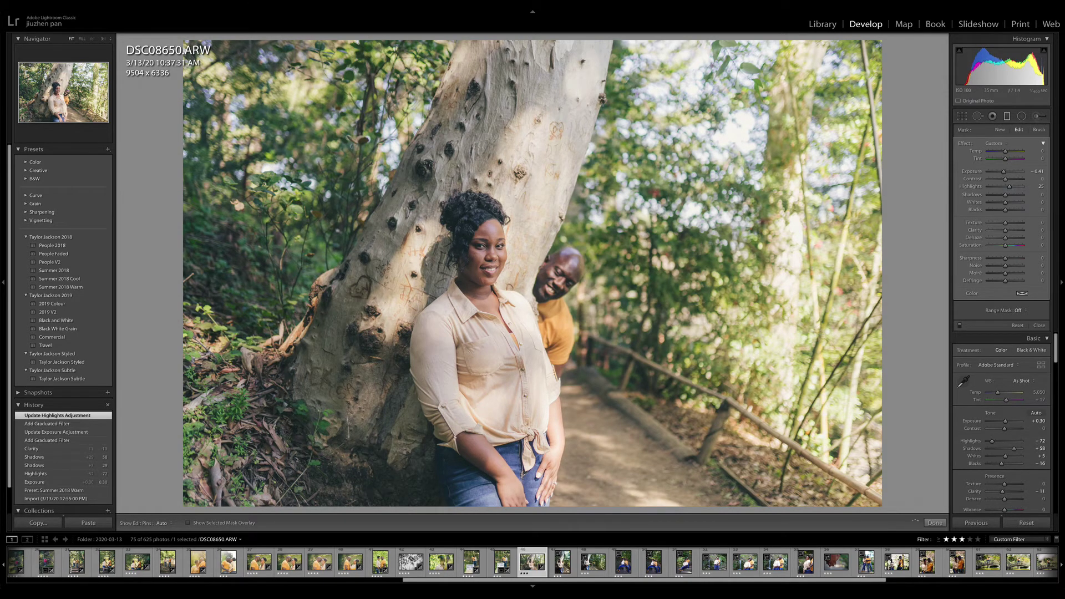
key(m)
- Apply the previous photo's settings to DSC08656.ARW with the lower graduated filter shifted toward the lower-left corner, and rate it 4 stars
key(Right)
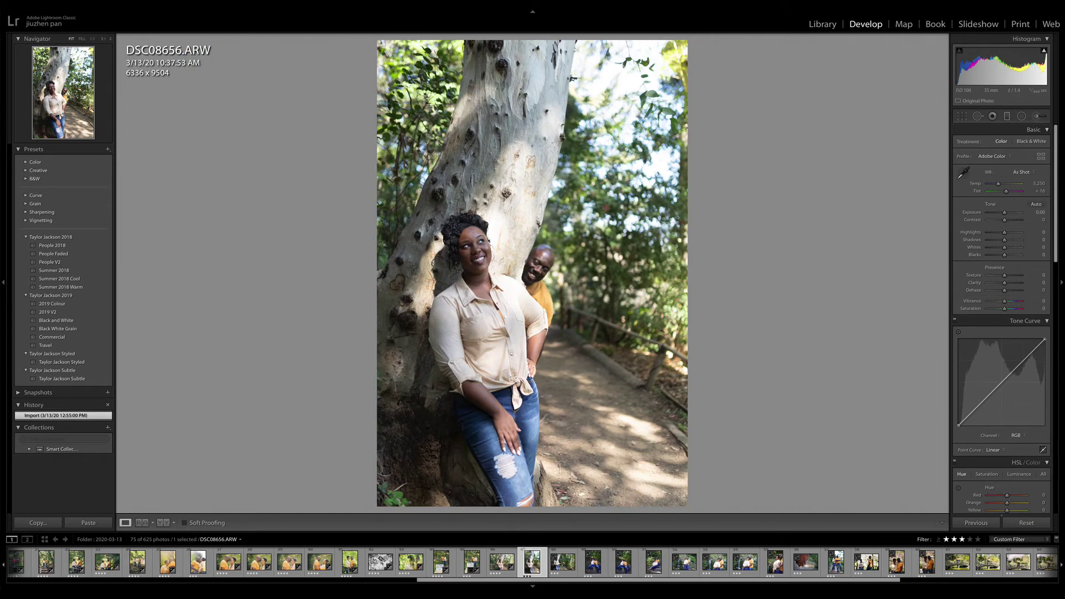
click(976, 523)
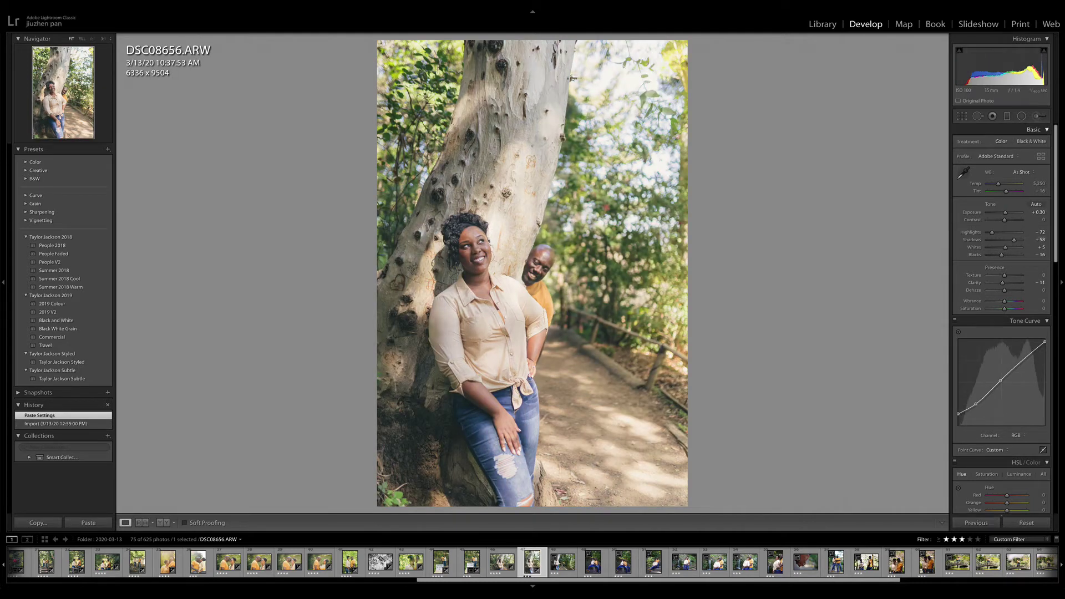
click(1021, 116)
key(m)
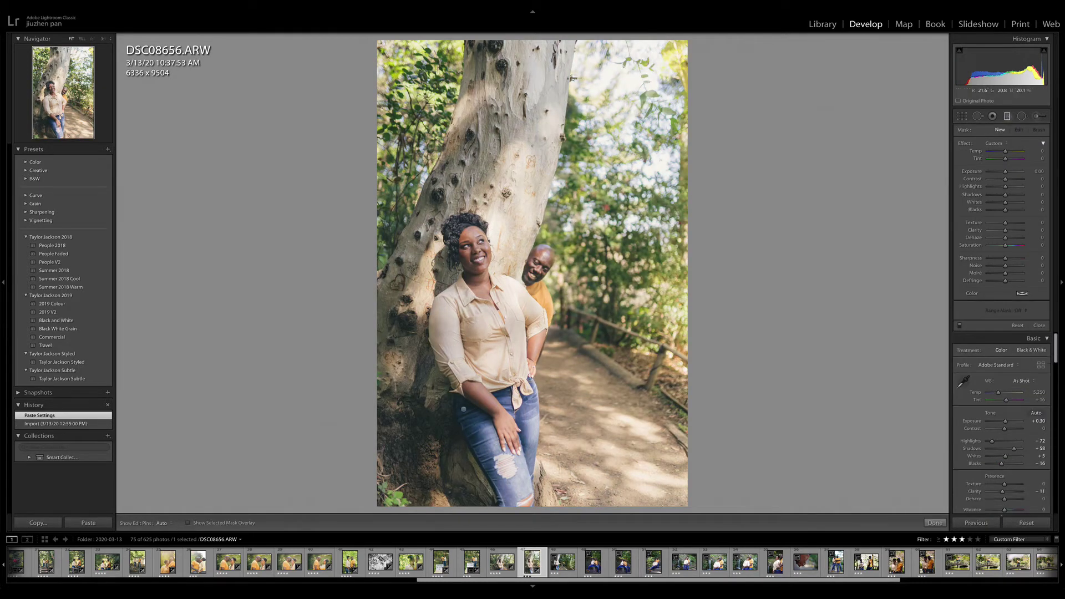
drag(464, 409, 448, 417)
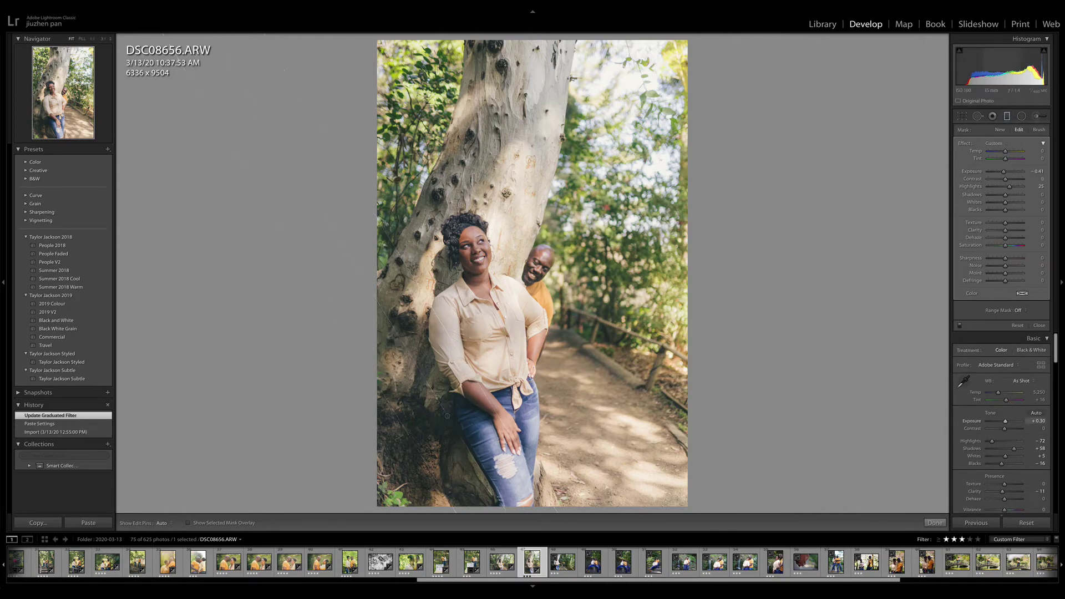
key(4)
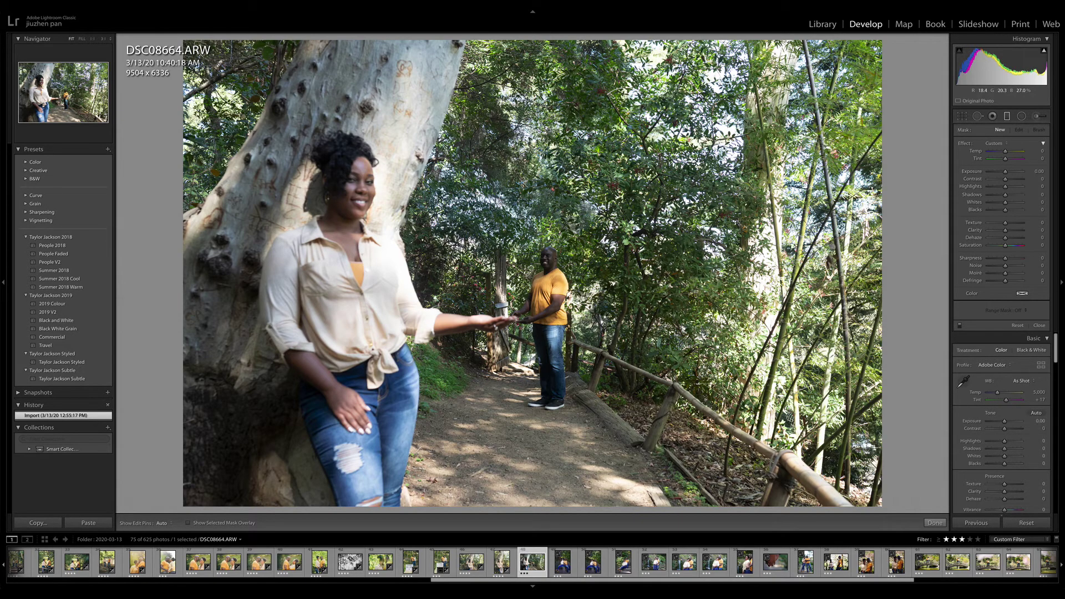
- Check the focus on the man and the couple's joined hands in DSC08664.ARW
key(z)
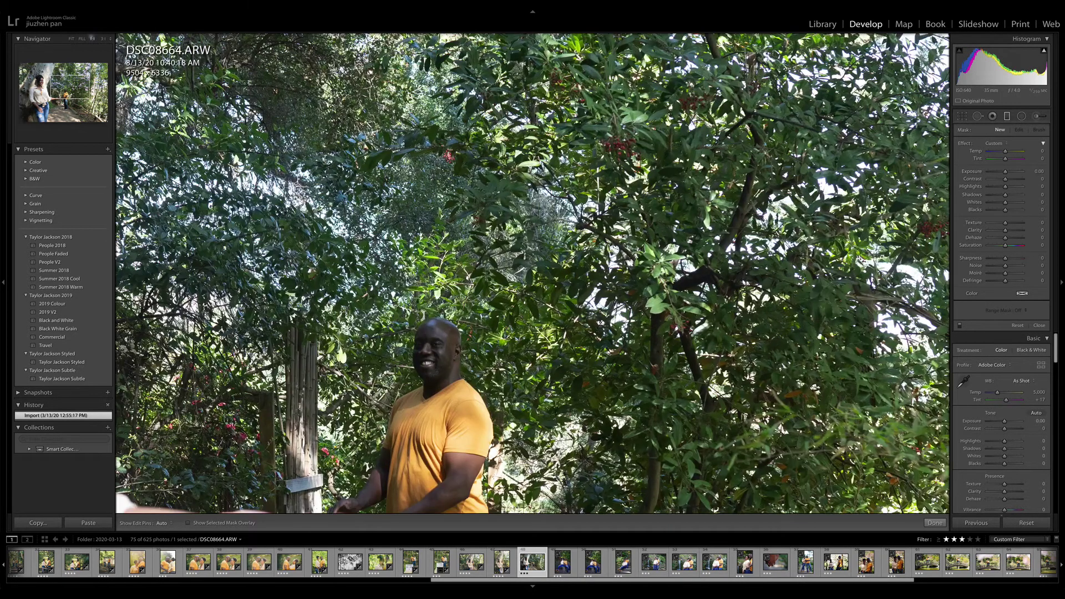
drag(429, 435, 636, 112)
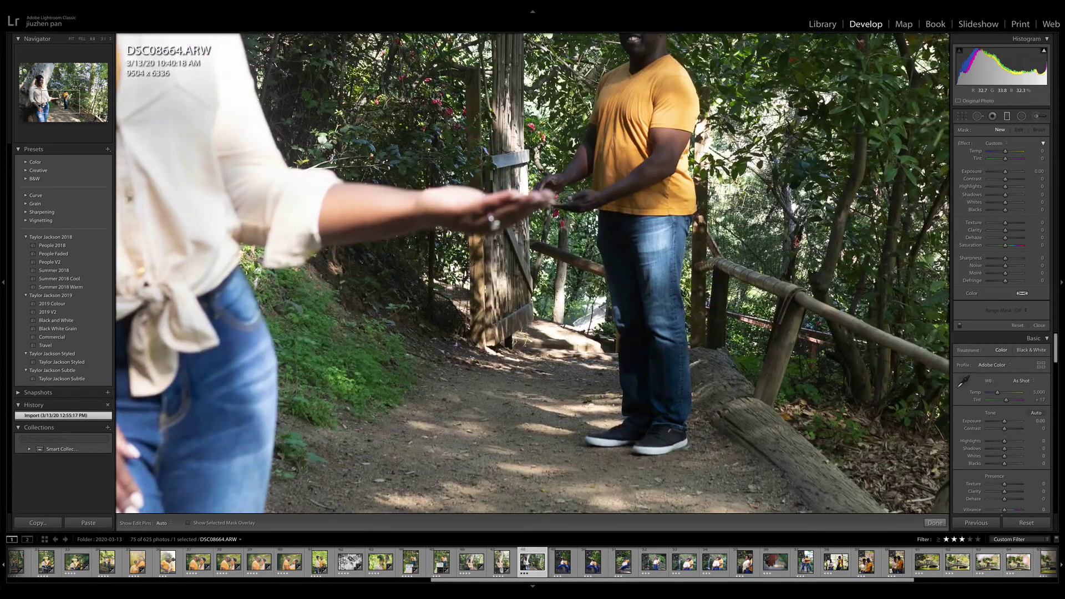
key(z)
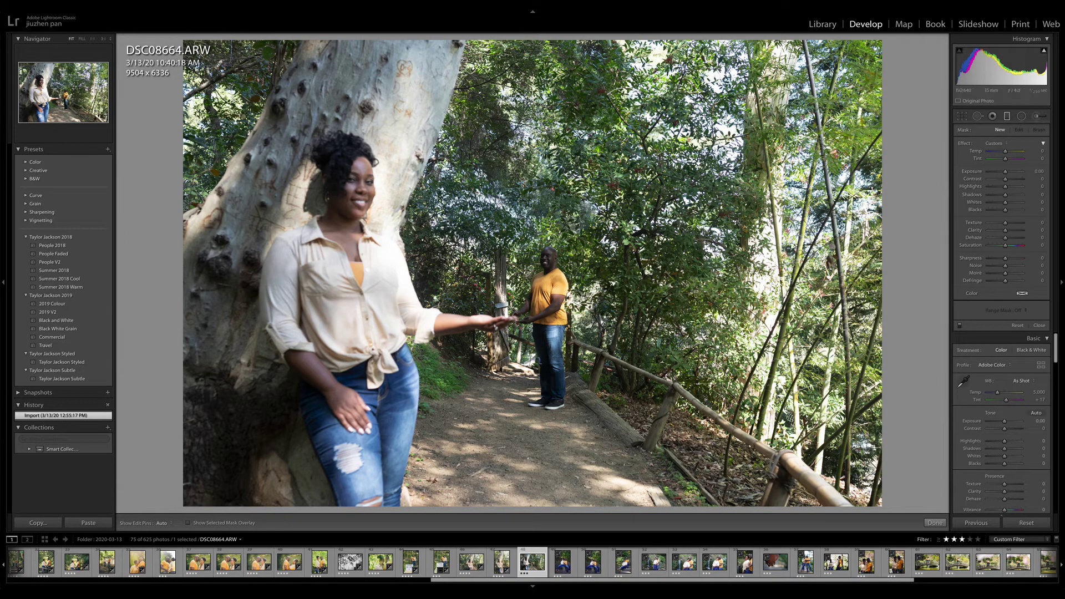
- Apply the previous photo's settings to DSC08664.ARW and set highlights to −100
click(1007, 116)
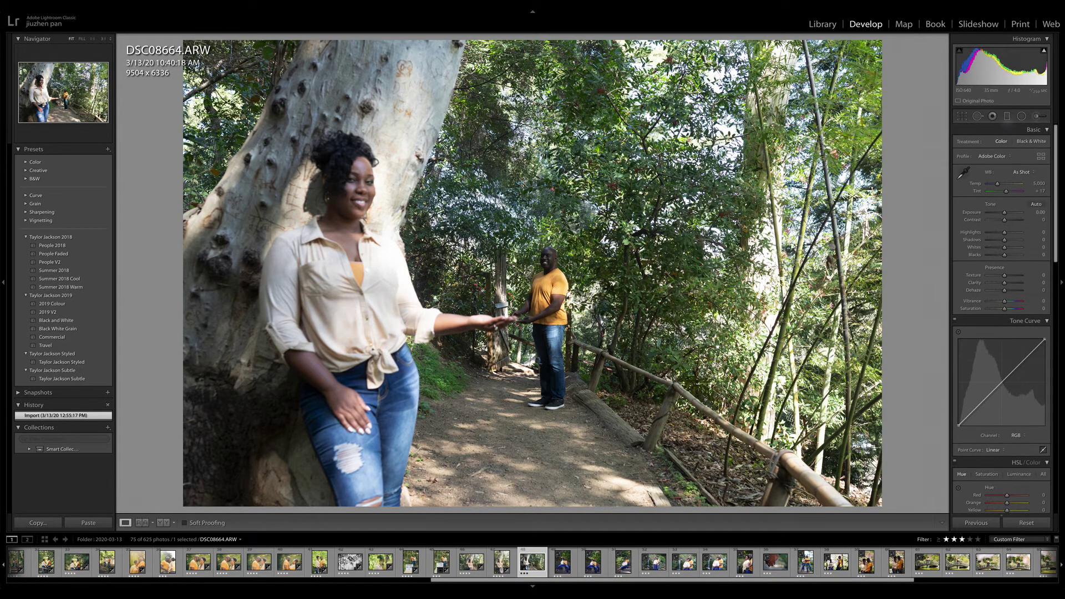
click(976, 523)
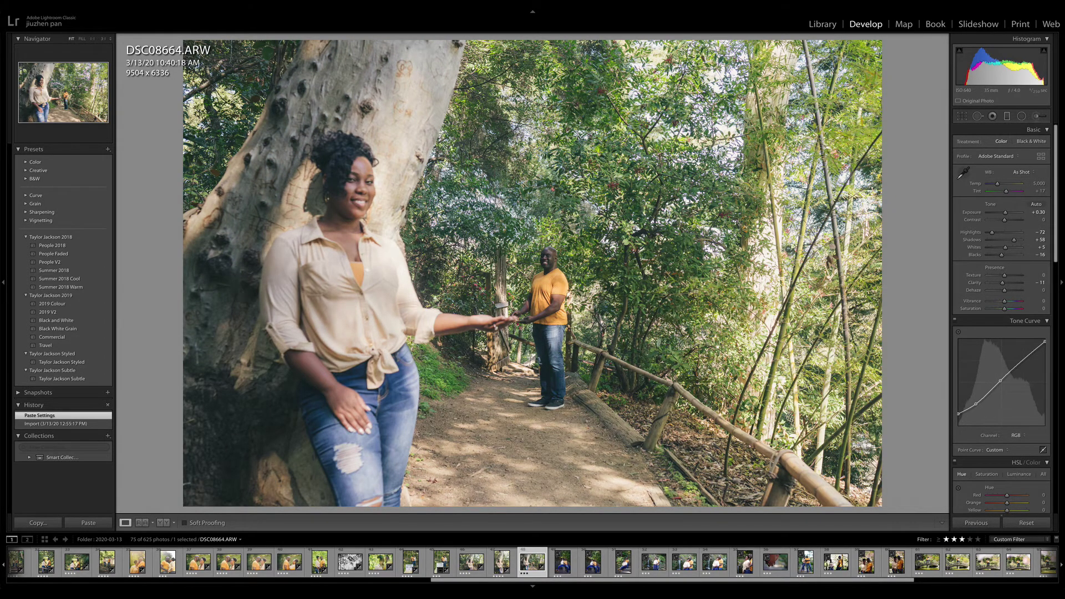
drag(992, 232, 986, 232)
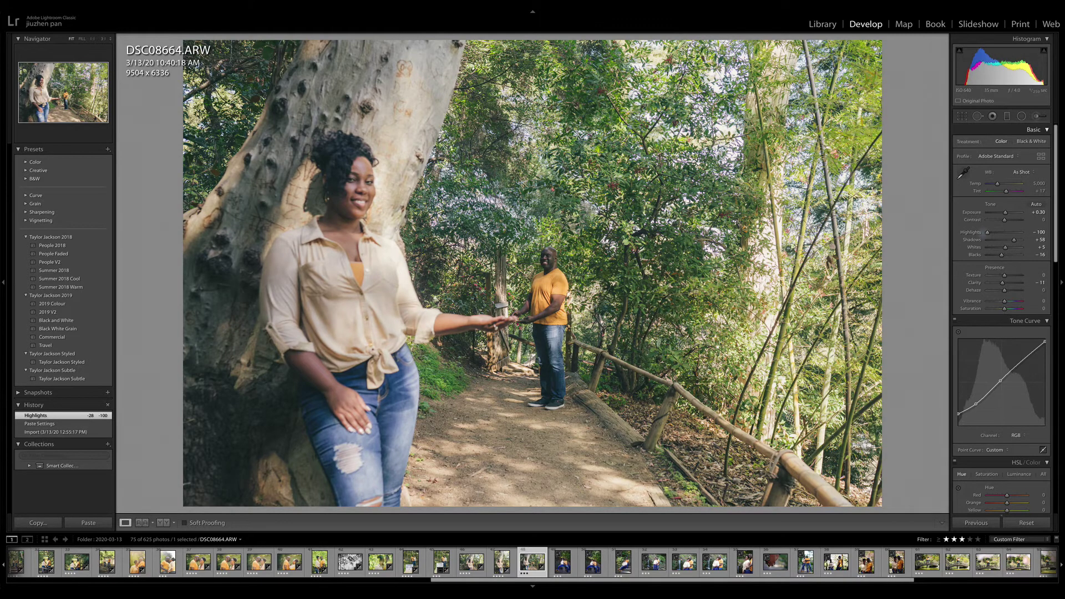
- Brighten the man on the path with an inverted radial filter at exposure 0.28 and shadows 40
click(1022, 116)
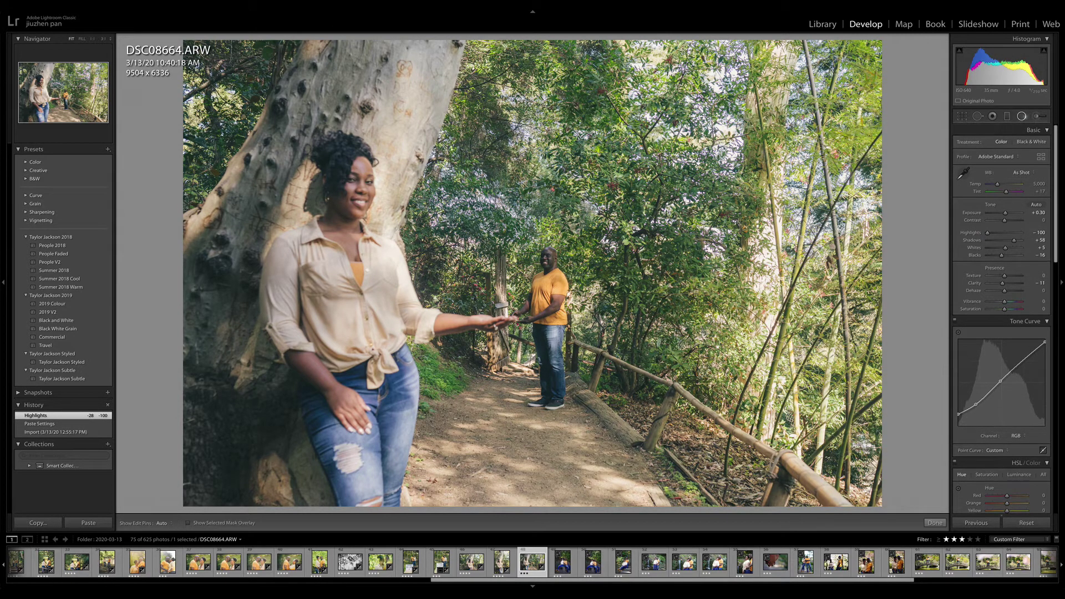
mouse_move(541, 313)
mouse_down()
mouse_move(602, 431)
mouse_move(620, 425)
mouse_up()
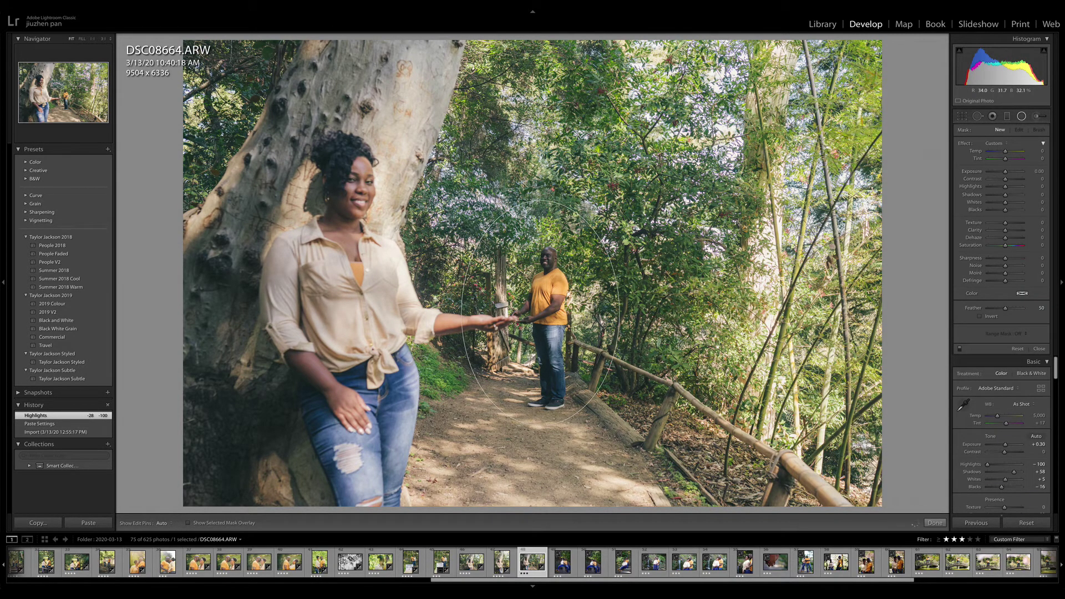
click(980, 316)
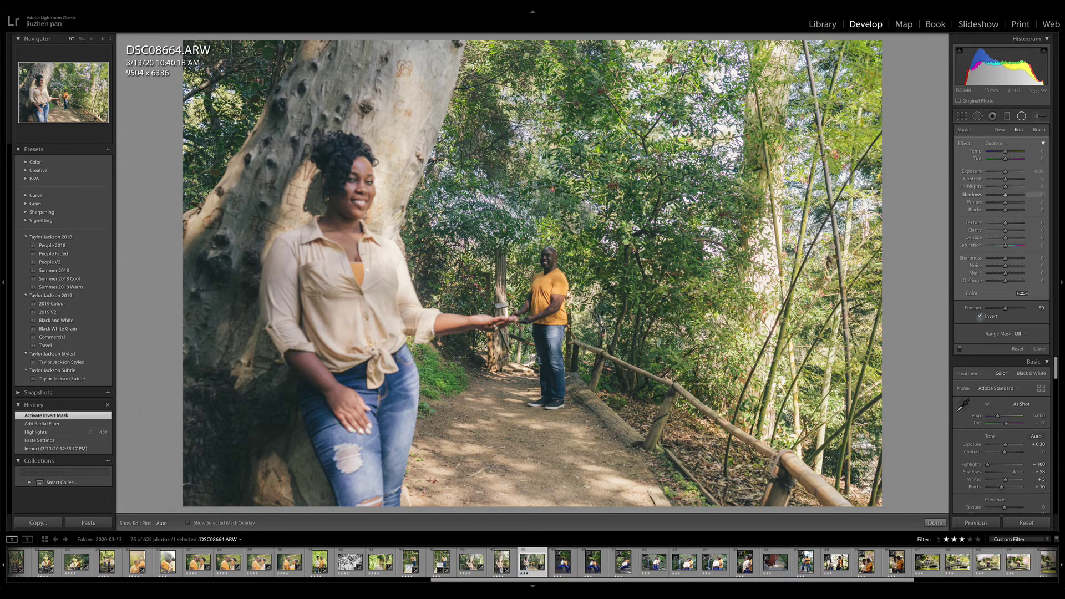
drag(1006, 171, 1012, 195)
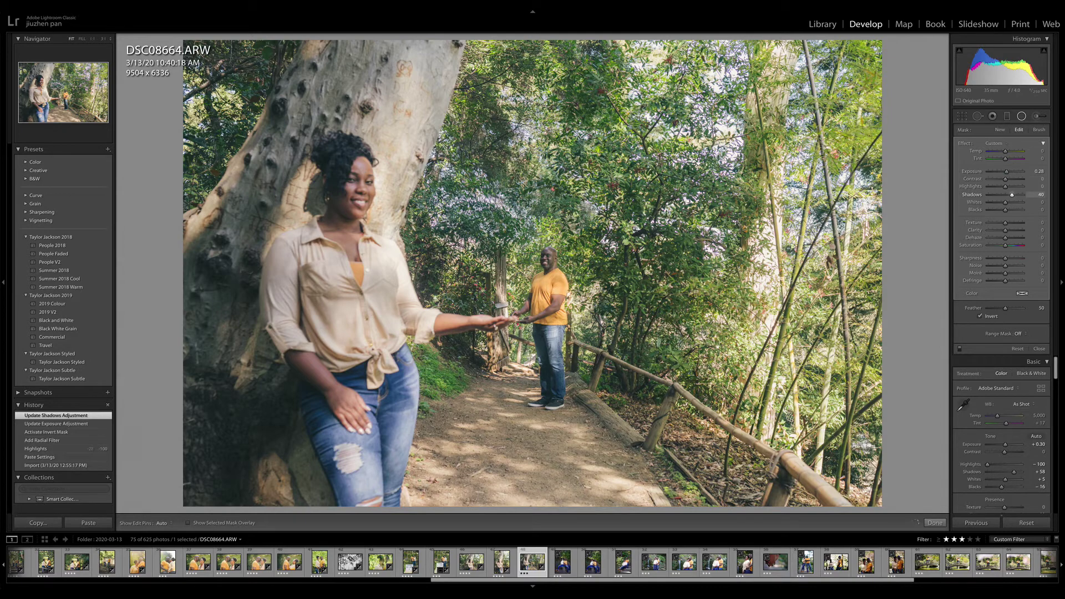
- Duplicate the man's radial filter in DSC08664.ARW, then position, resize and rotate the copy over the woman
drag(541, 314, 187, 321)
right_click(540, 321)
click(560, 325)
drag(446, 321, 374, 289)
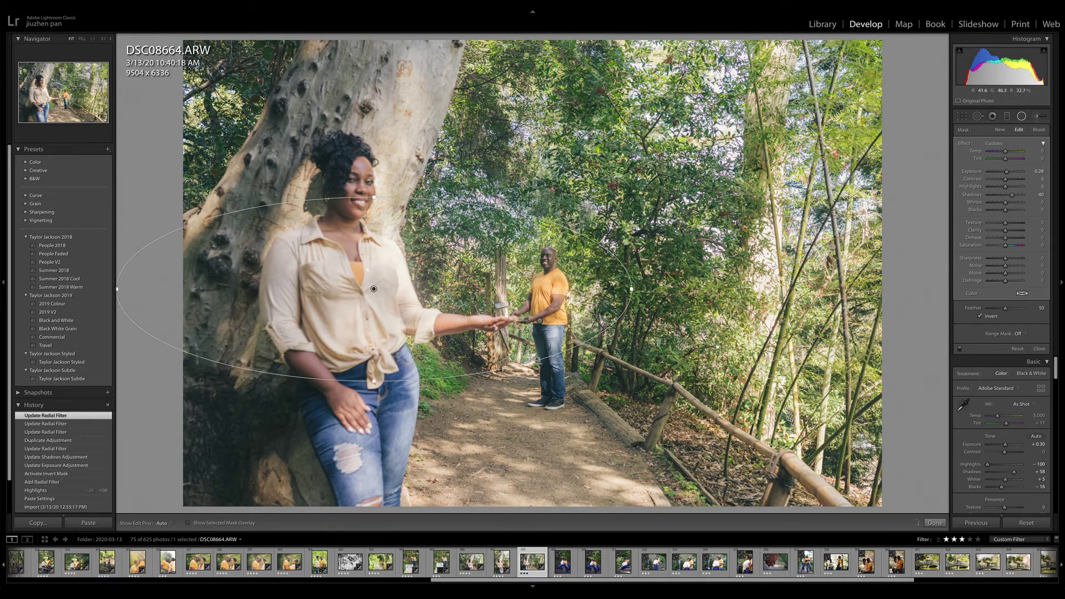
drag(638, 289, 625, 366)
drag(374, 289, 391, 248)
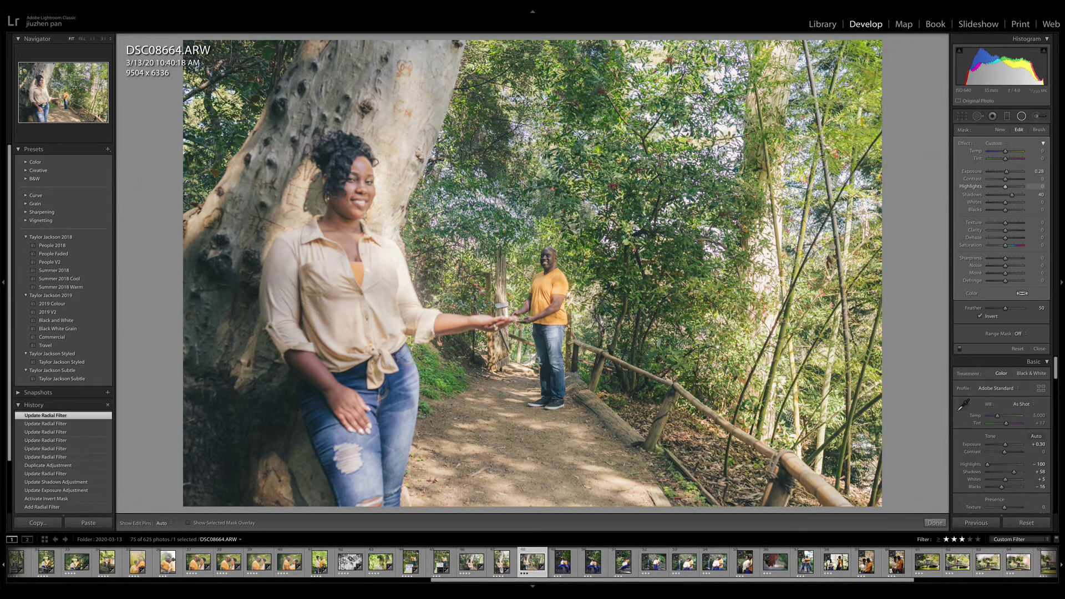
- Lower the shadows of the woman's radial filter, set its clarity to 11, and rate DSC08664.ARW 4 stars
drag(1012, 195, 1006, 194)
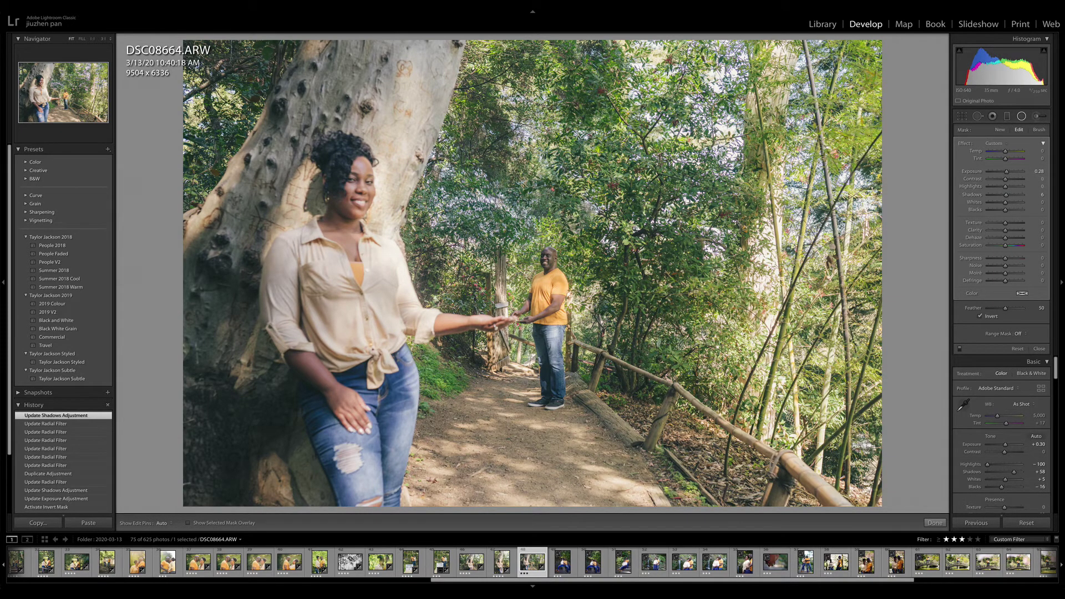
drag(1006, 231, 1007, 230)
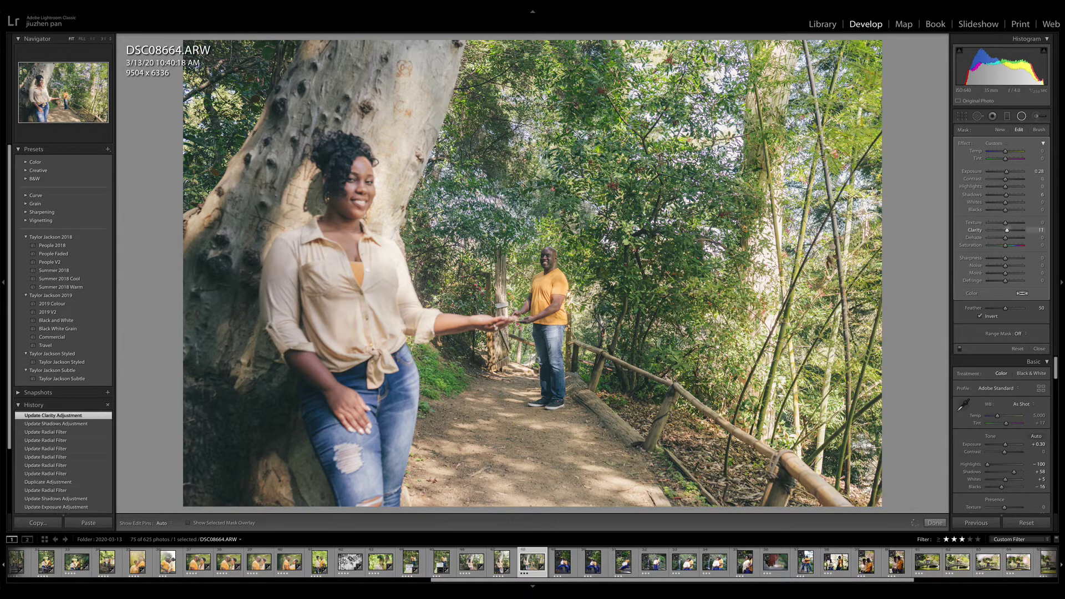
key(4)
- Apply the Summer 2018 Warm preset to DSC08668.ARW and set exposure +0.40, highlights −39, shadows +56 and blacks −28
key(Right)
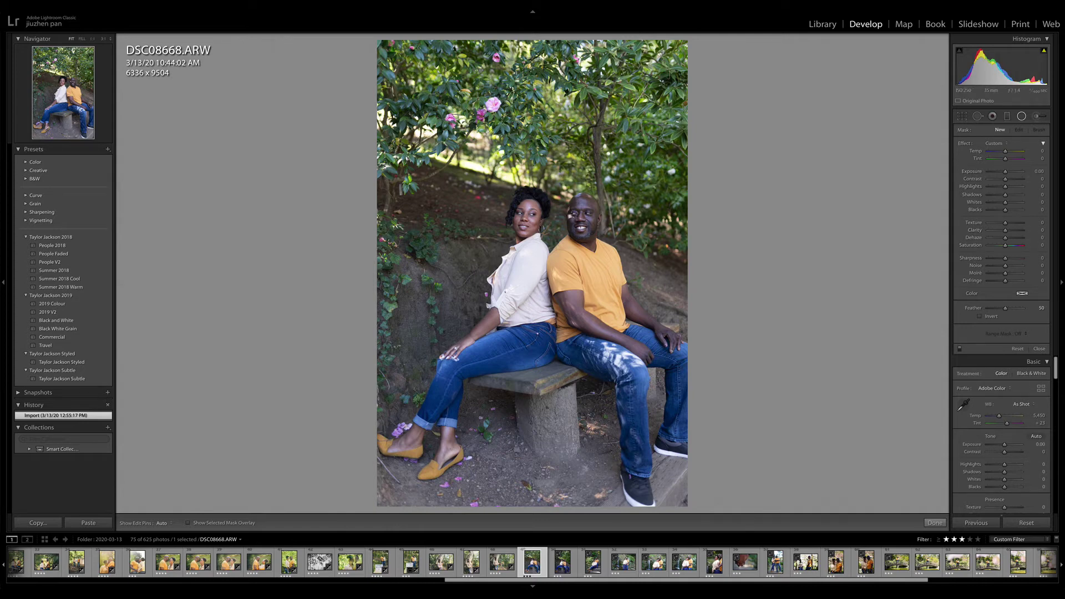
key(shift+m)
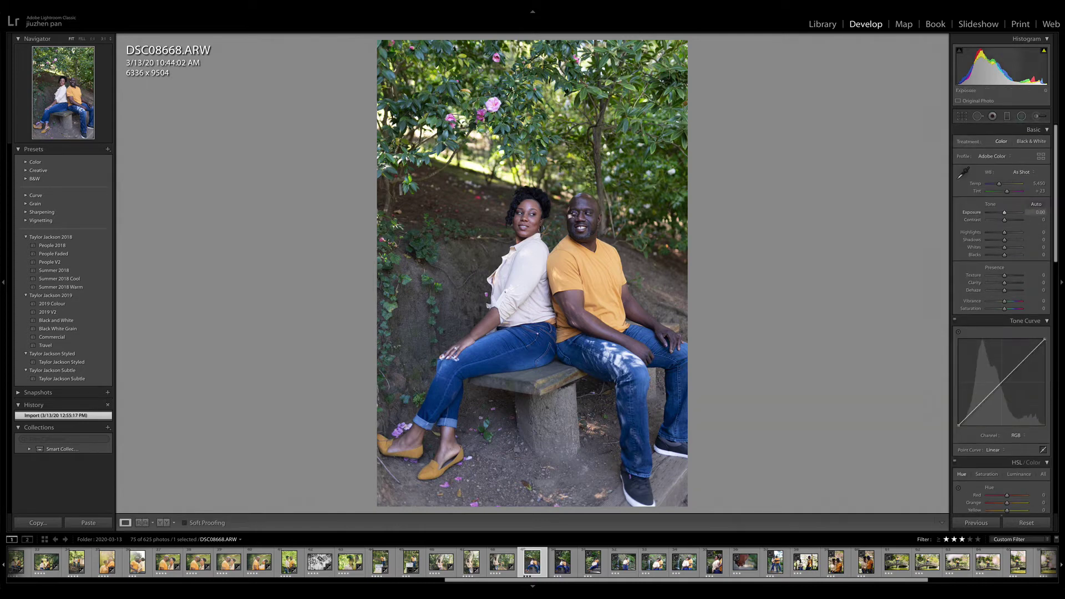
click(61, 287)
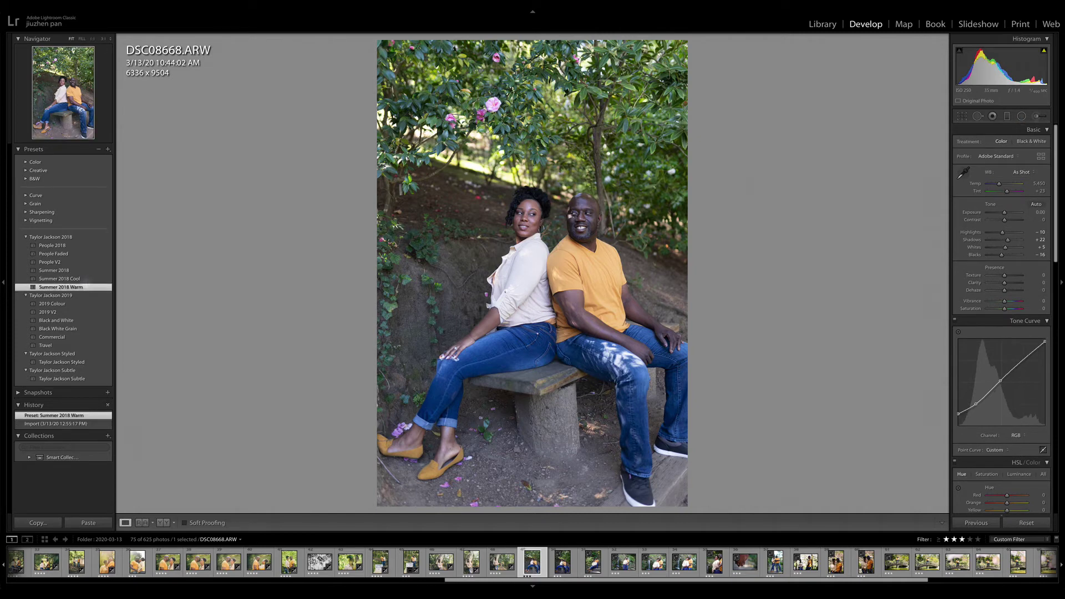
drag(1004, 212, 1014, 240)
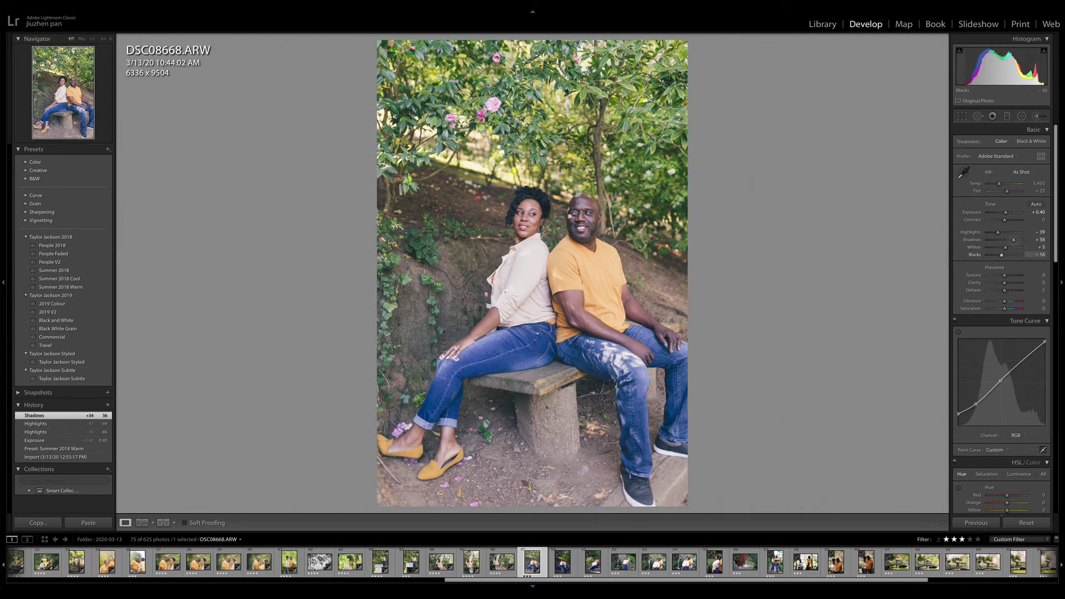
- Set the post-crop vignette amount of DSC08668.ARW to −22
scroll(1005, 255, down, 3)
scroll(1001, 266, down, 10)
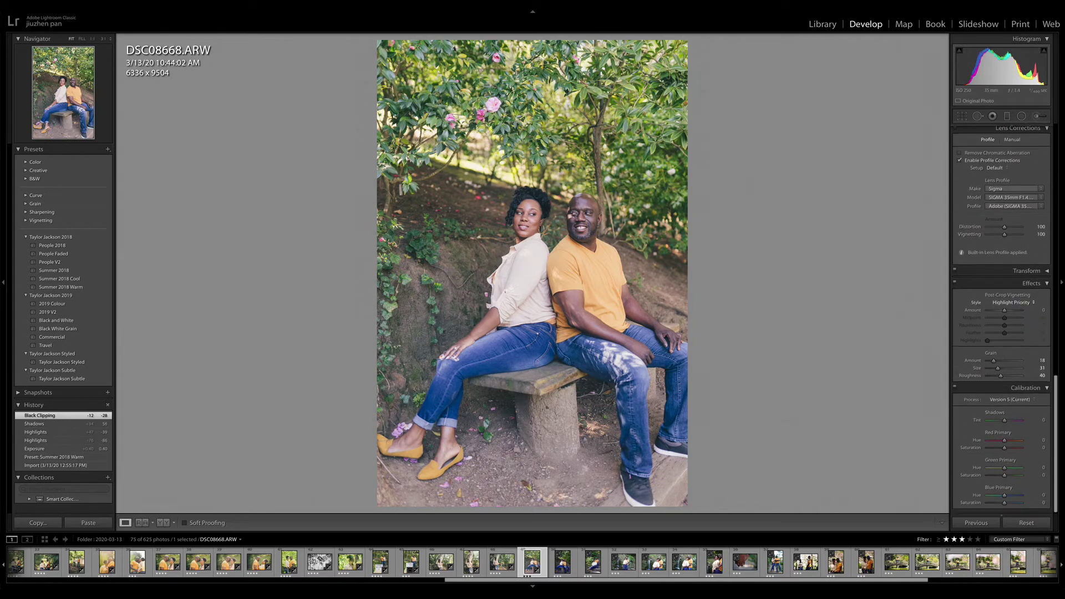
drag(1005, 310, 1000, 311)
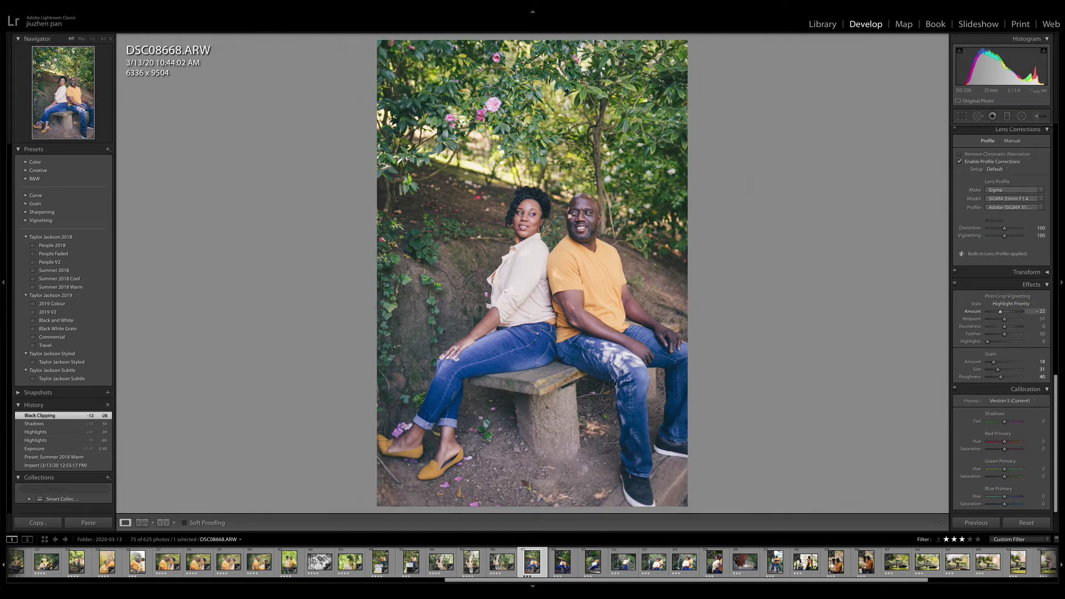
- Darken the ground below the bench with a graduated filter at exposure −0.49 and shadows −34, and rate DSC08668.ARW 4 stars
key(m)
drag(557, 478, 536, 323)
drag(1006, 171, 999, 195)
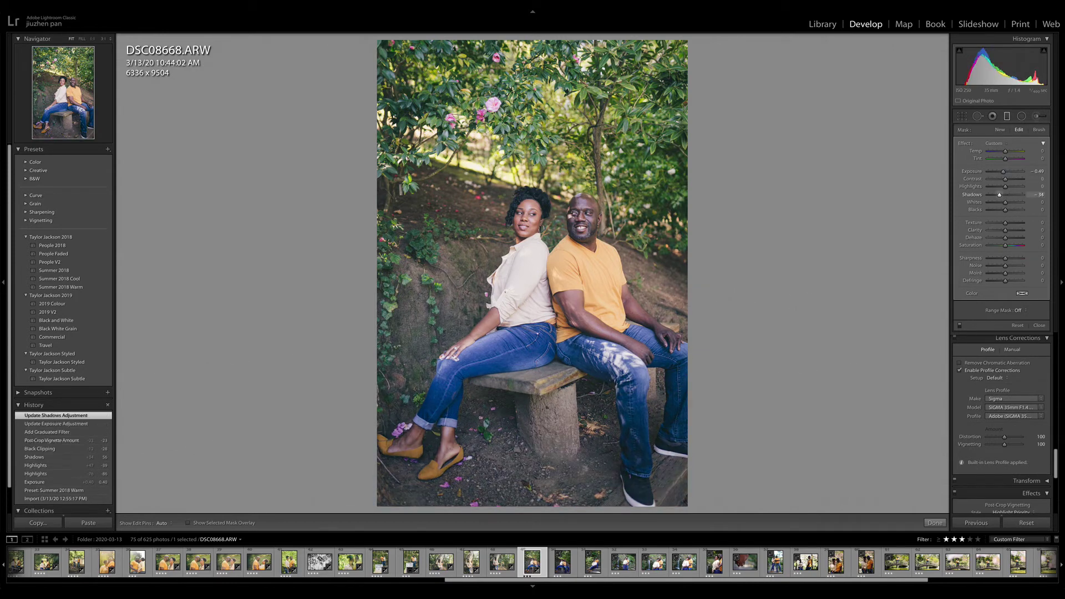
key(4)
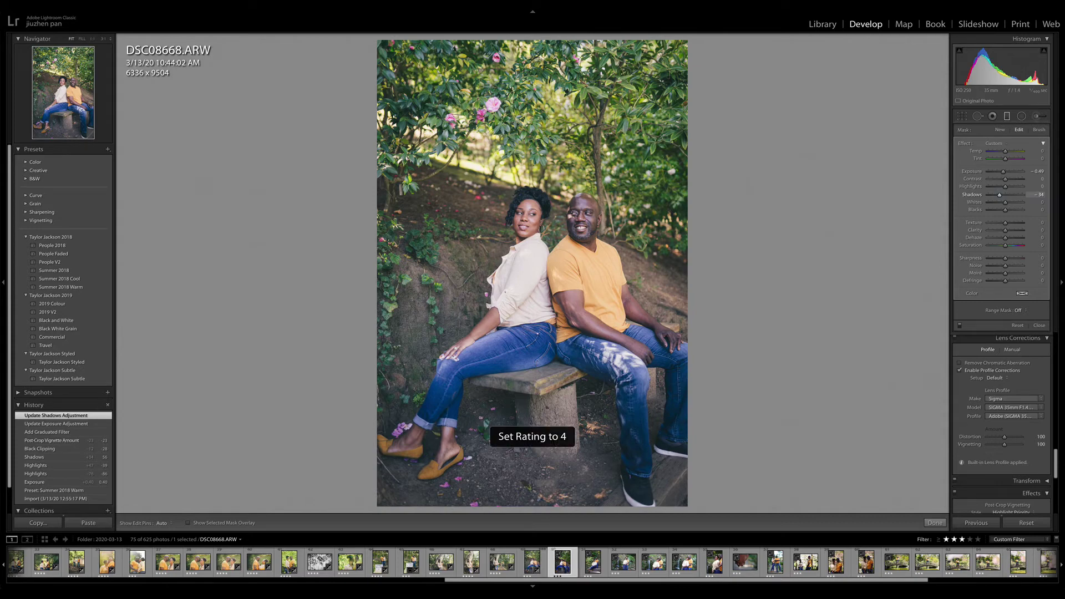
- Apply the previous photo's settings to DSC08671.ARW and move on to DSC08675.ARW
click(976, 523)
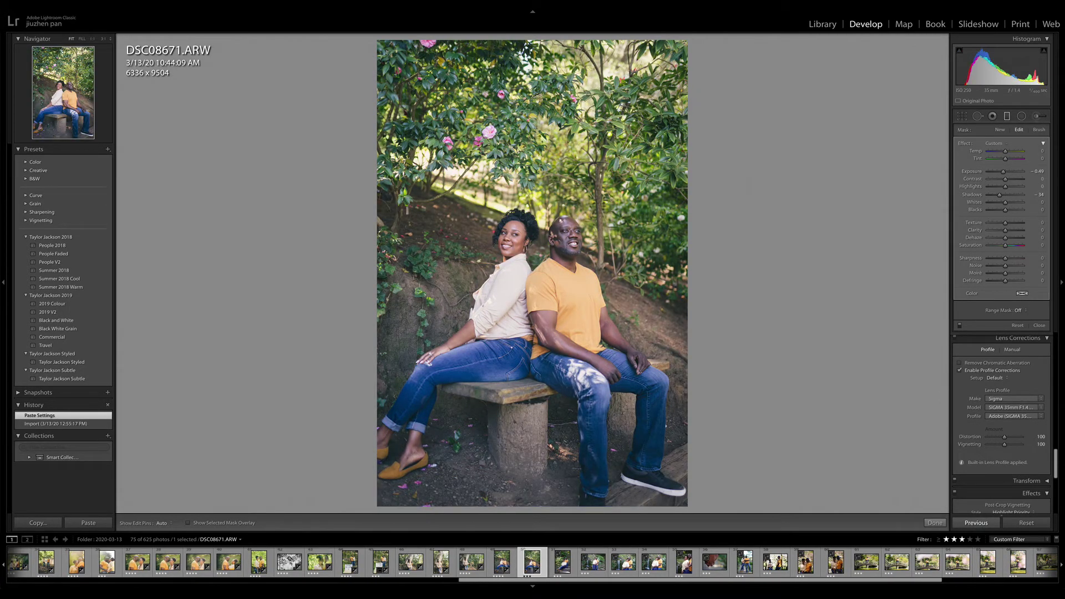
key(Right)
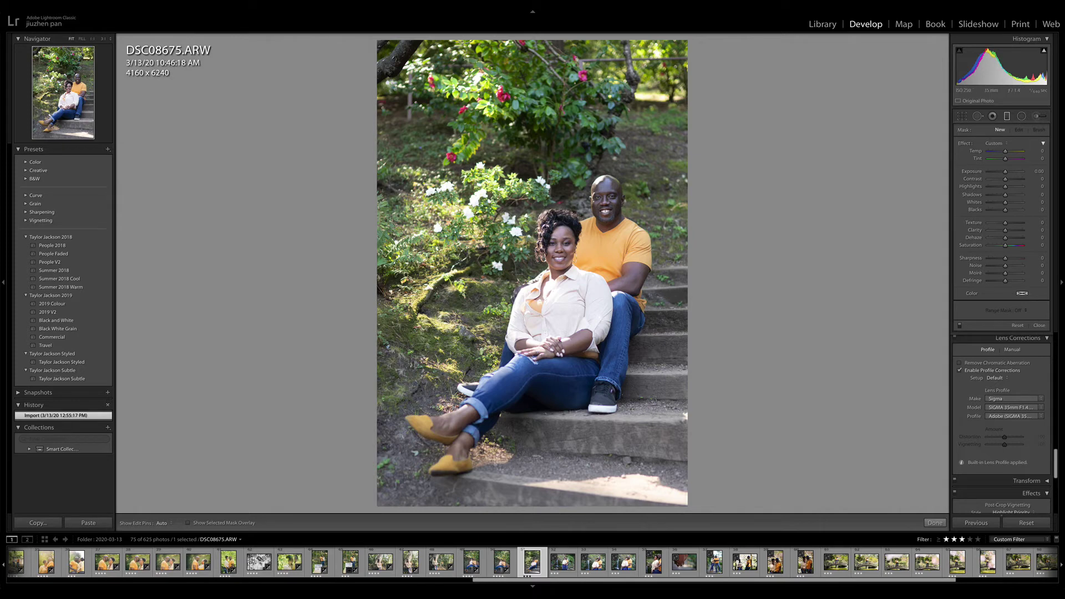
- Apply the Summer 2018 Warm preset to DSC08675.ARW and set exposure to +0.30 and highlights to −59
click(60, 287)
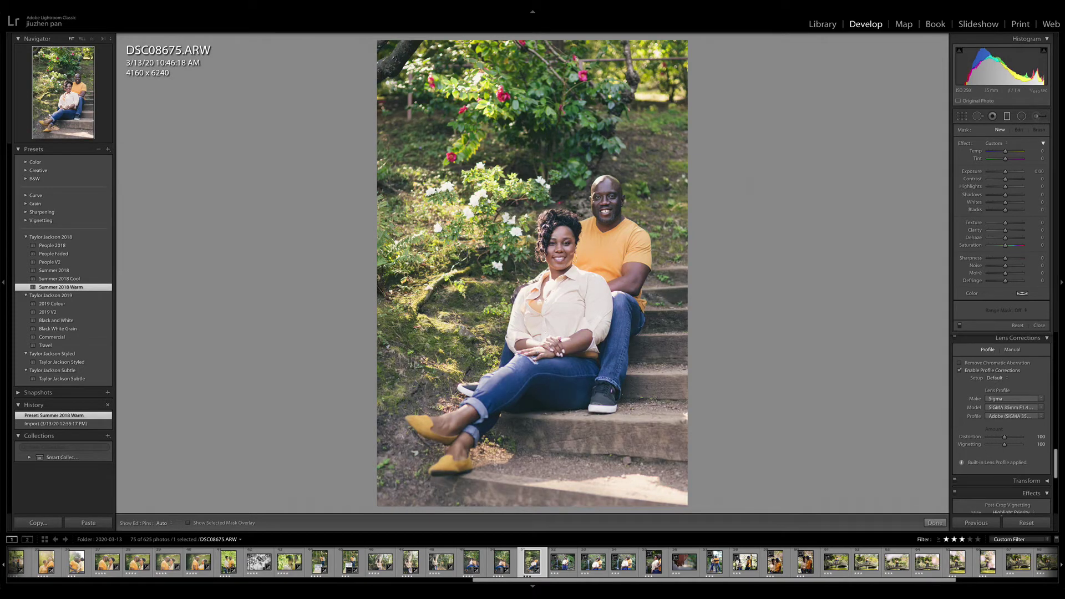
click(1007, 116)
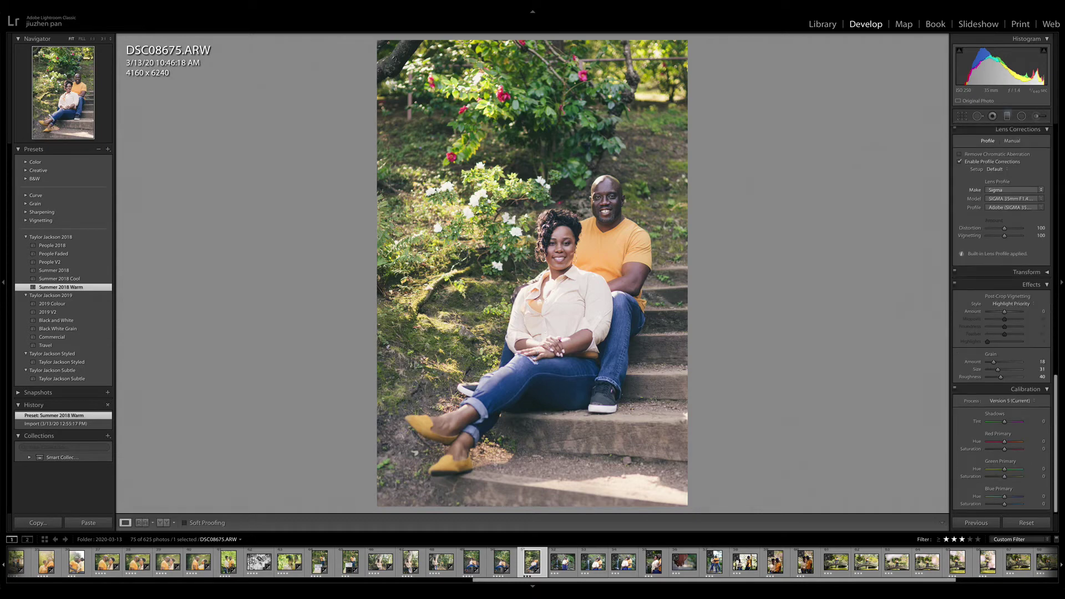
scroll(1031, 285, up, 15)
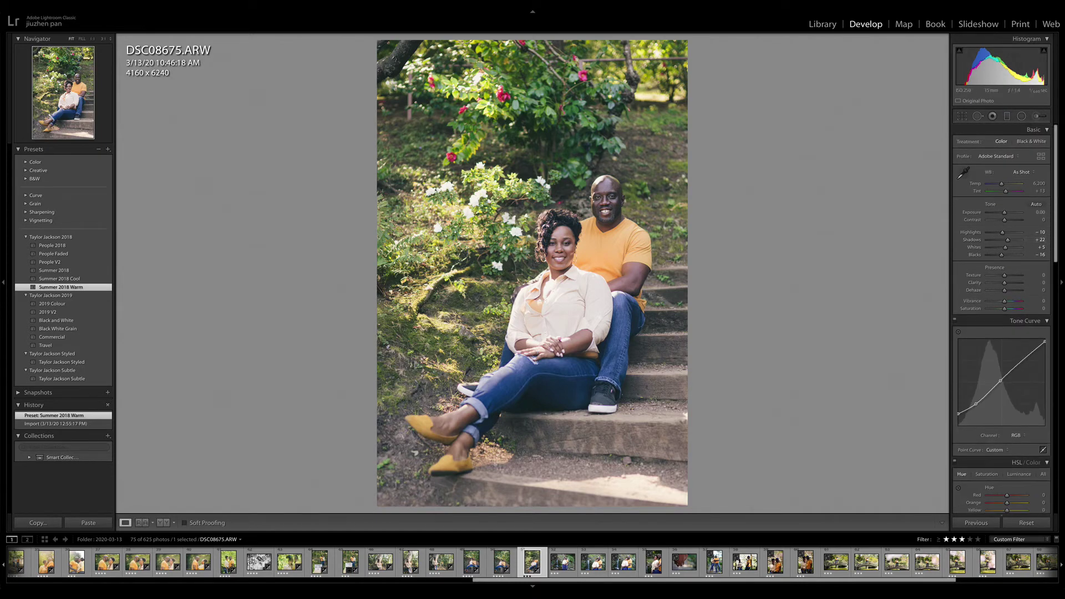
drag(1005, 212, 994, 232)
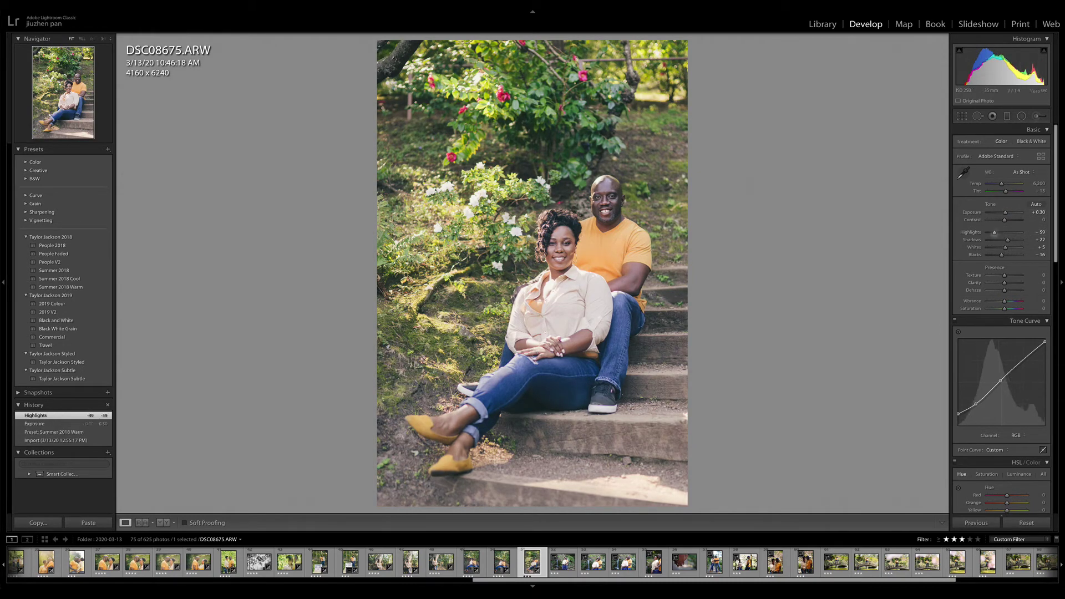
- Darken the lower steps with a diagonal graduated filter at exposure −0.37, shadows −29 and whites −26
key(m)
mouse_move(617, 482)
mouse_down()
mouse_move(564, 352)
mouse_move(509, 329)
mouse_up()
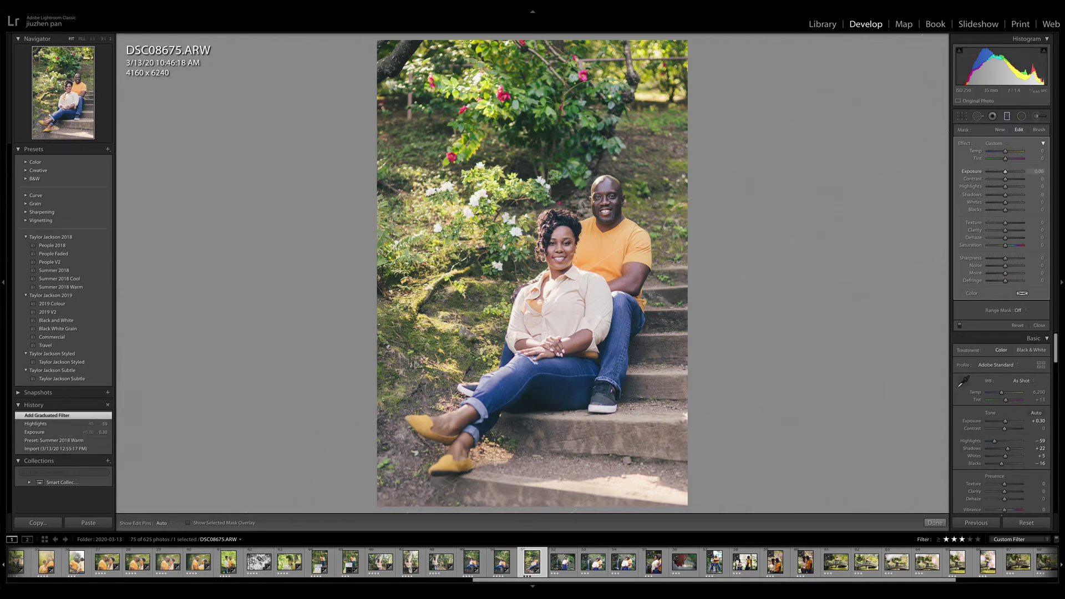
drag(1006, 172, 1001, 203)
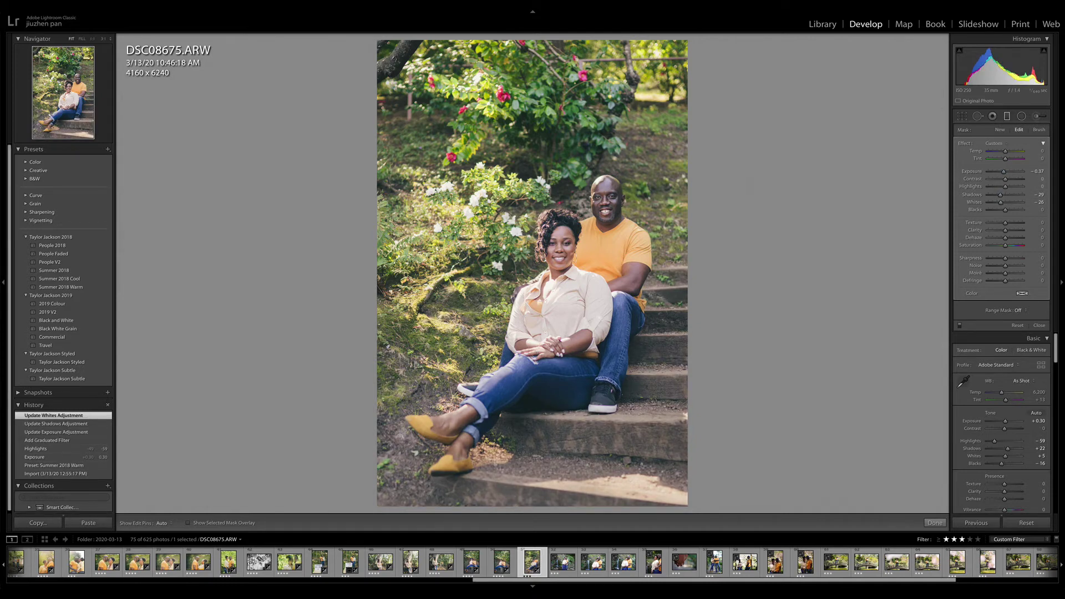
click(1007, 116)
- Brighten the seated couple with an inverted radial filter at exposure 0.21 and shadows 13, and rate DSC08675.ARW 4 stars
click(1021, 116)
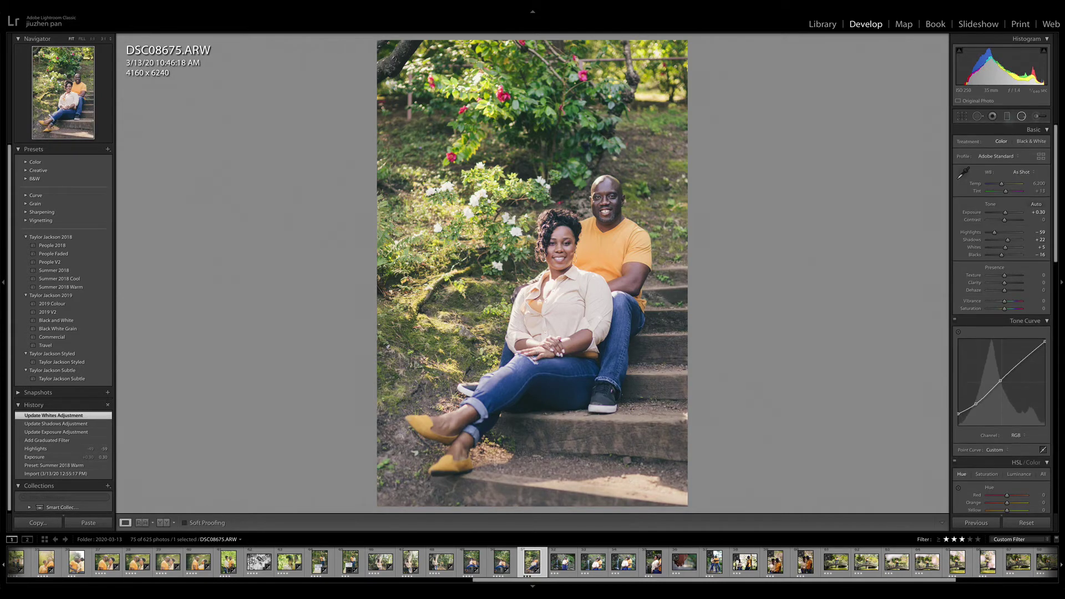
mouse_move(591, 271)
mouse_down()
mouse_move(637, 381)
mouse_move(654, 398)
mouse_move(598, 411)
mouse_move(555, 307)
mouse_move(573, 288)
mouse_up()
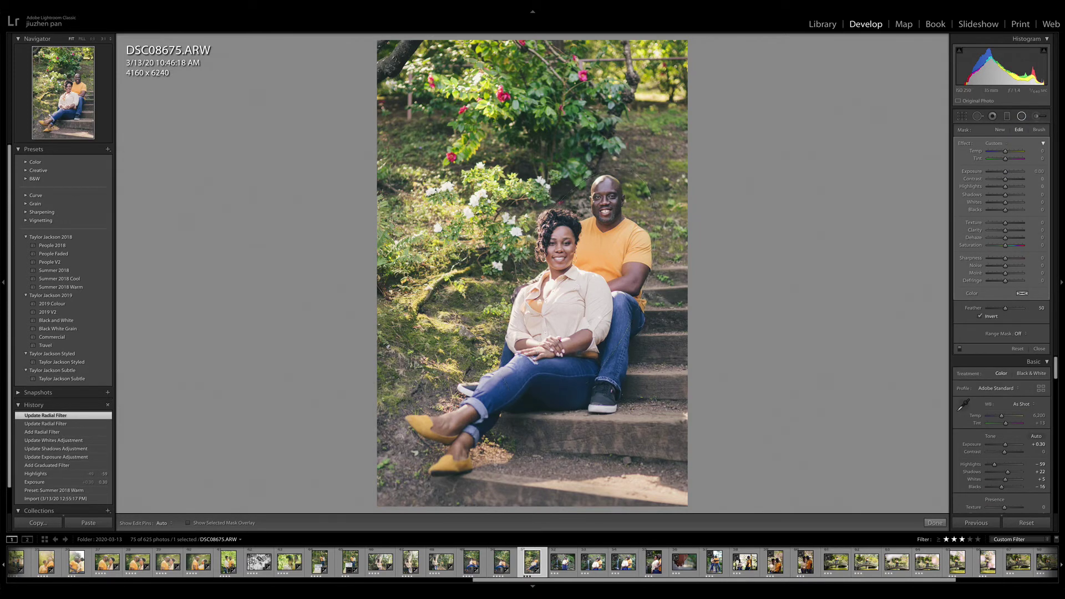
click(980, 316)
drag(1006, 172, 1008, 194)
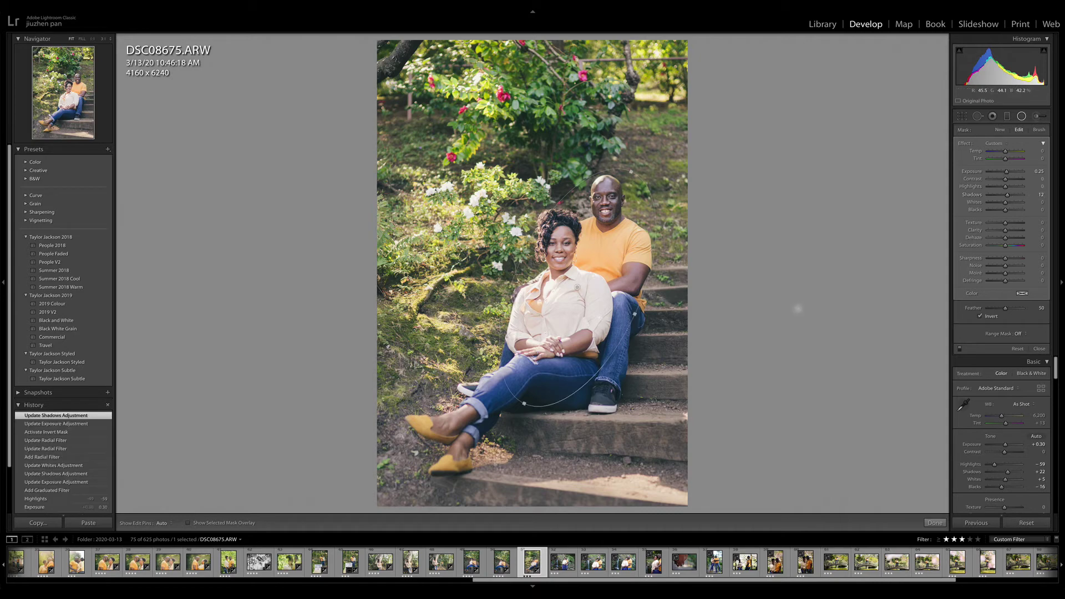
key(4)
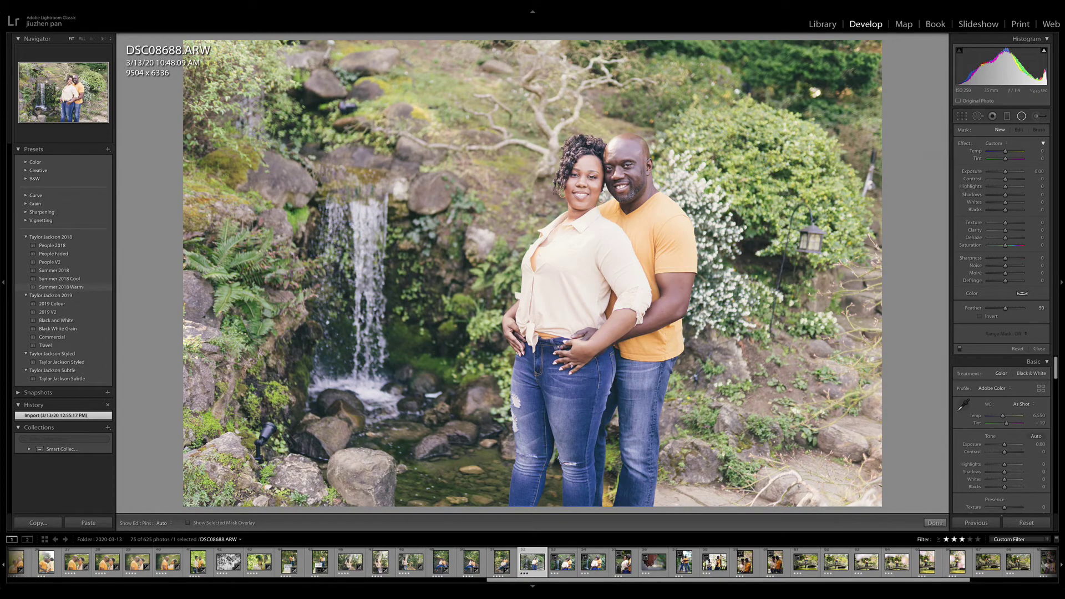
- Apply the Summer 2018 Warm preset to the waterfall photo DSC08688.ARW
click(83, 287)
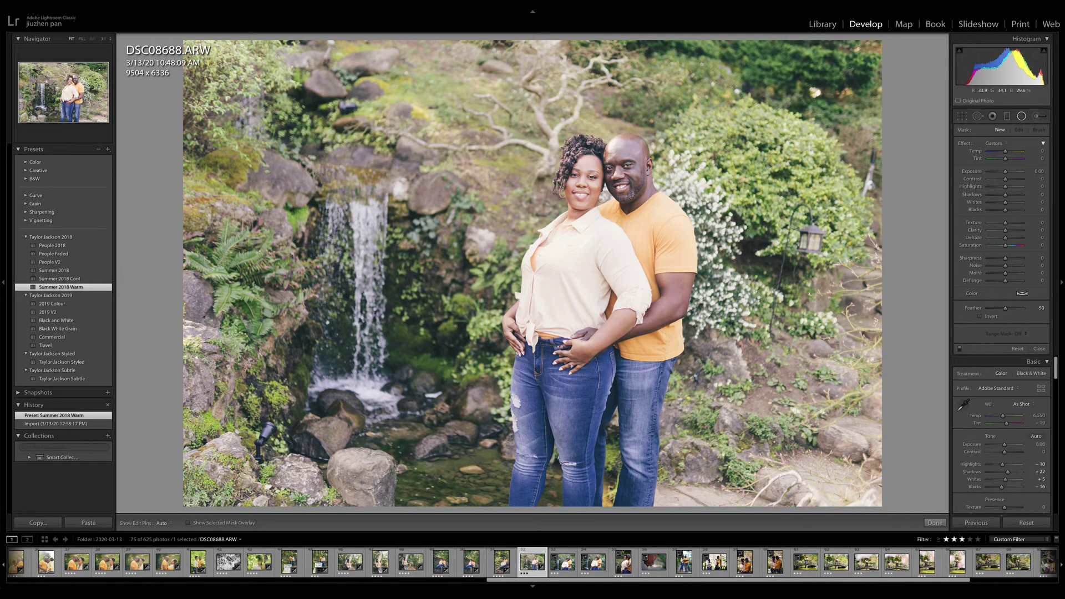
- Compare the look of DSC08688.ARW with the earlier waterfall photo DSC08513.ARW and the neighbouring DSC08692.ARW
scroll(388, 562, up, 10)
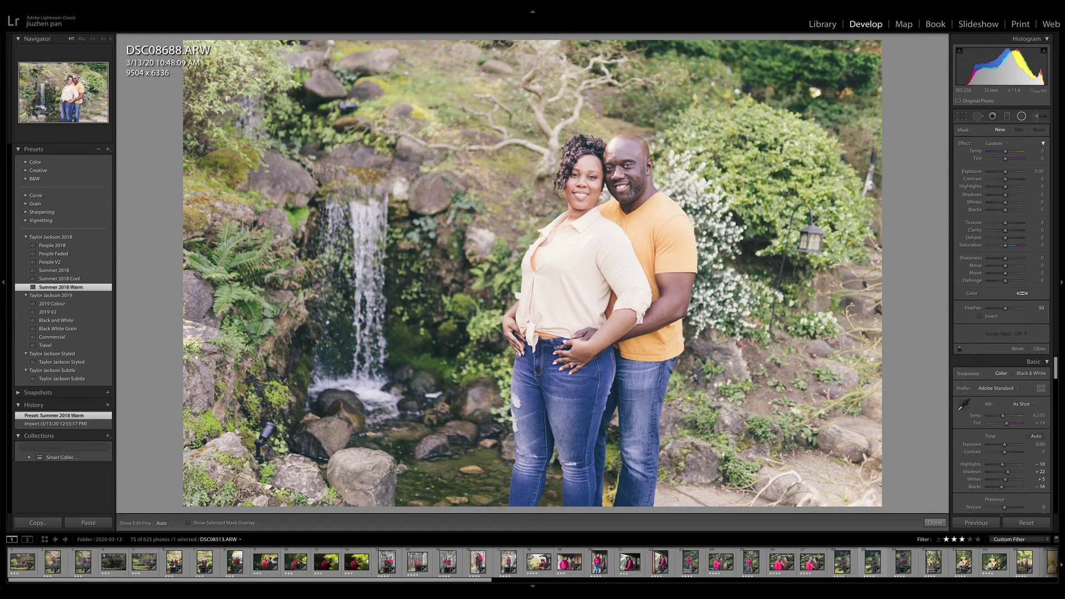
click(873, 562)
key(ctrl+shift+v)
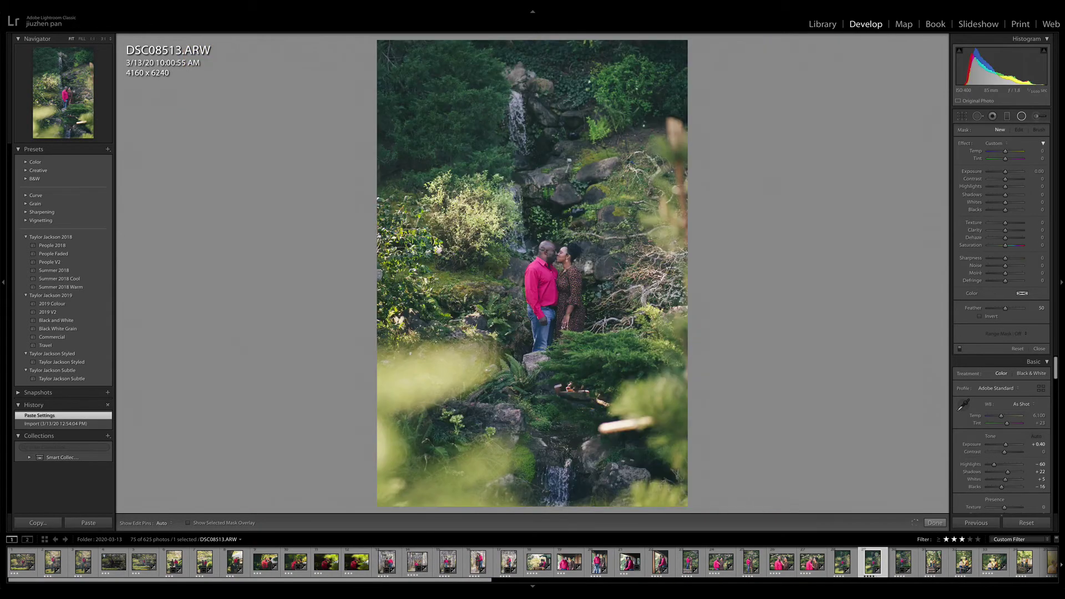
scroll(838, 562, down, 3)
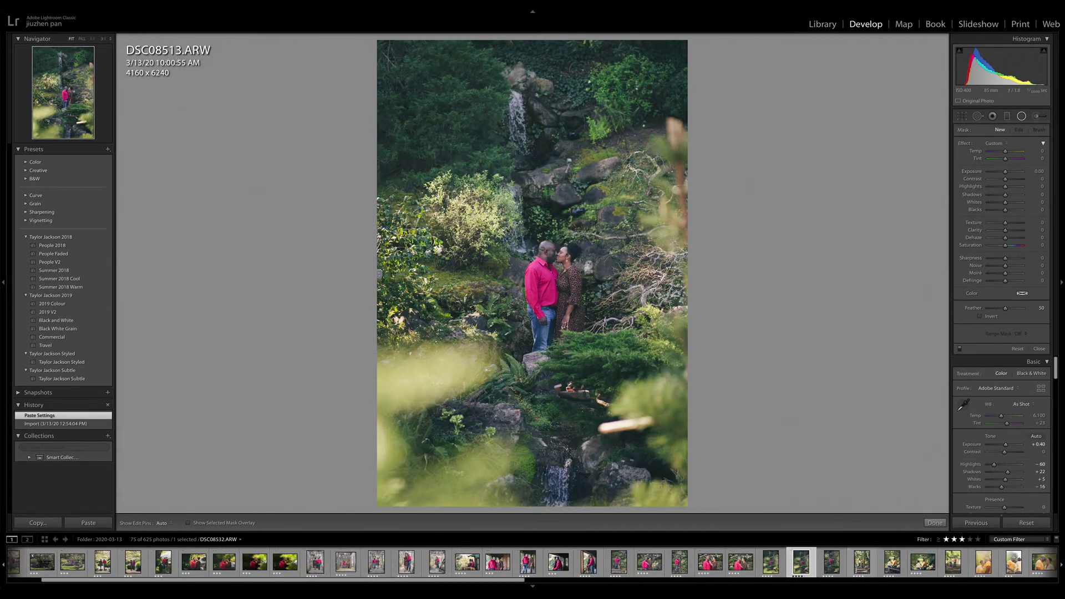
scroll(533, 562, down, 10)
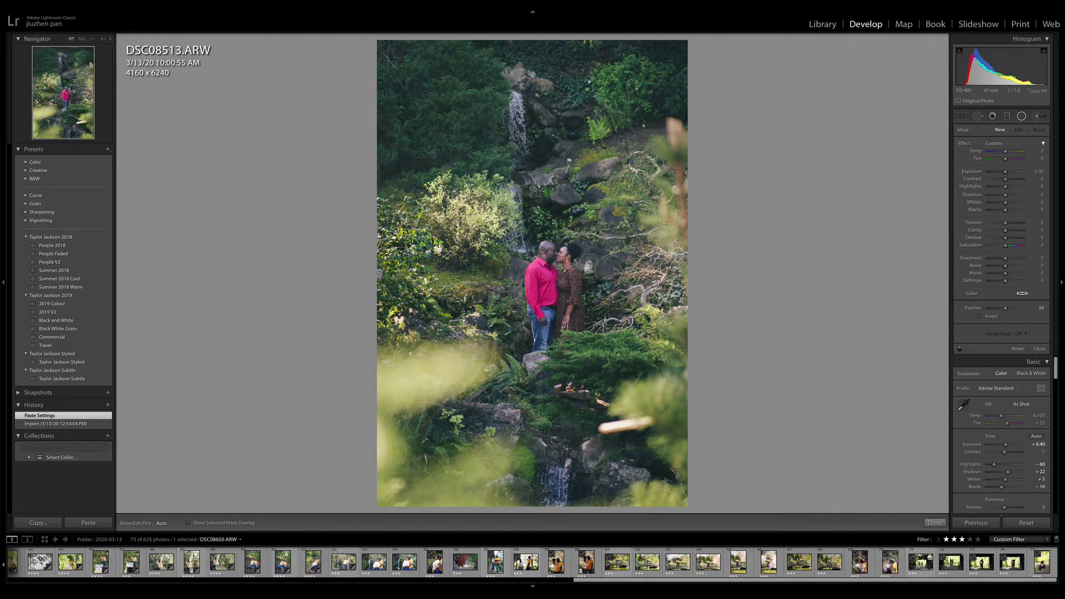
click(375, 563)
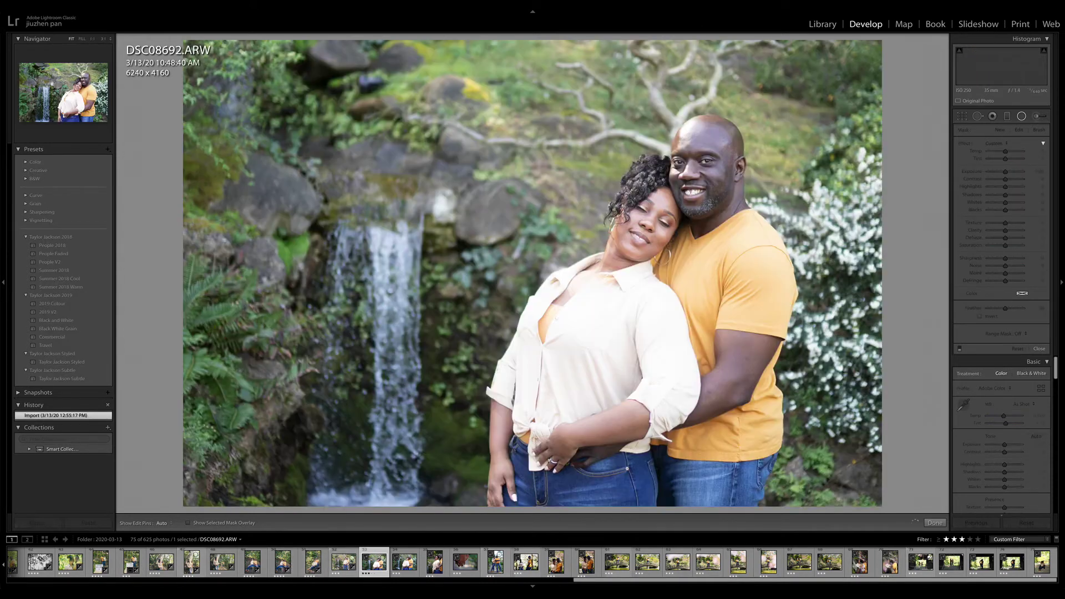
key(ctrl+shift+v)
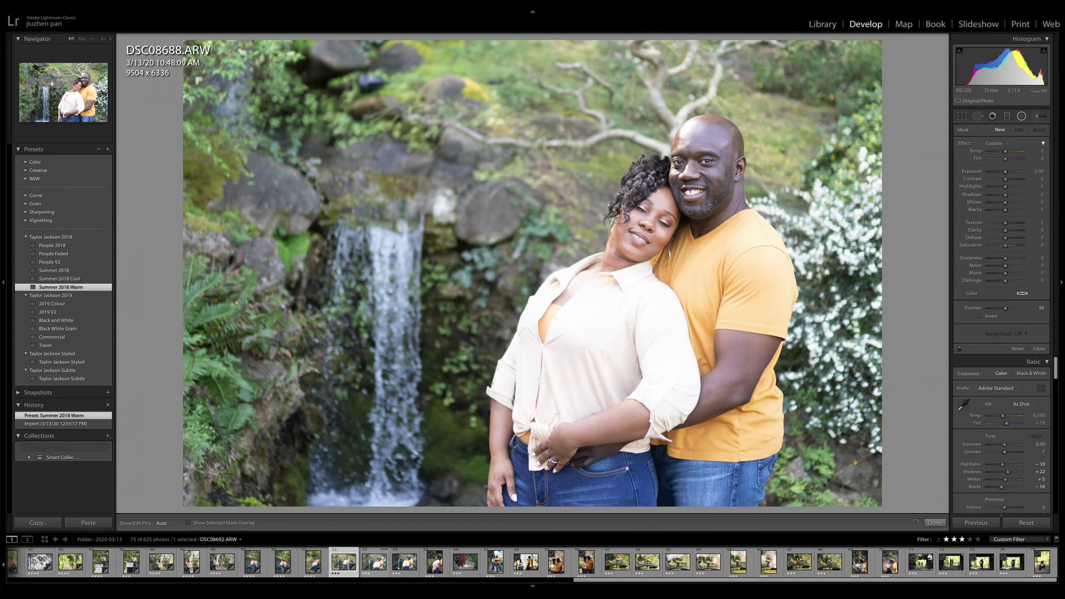
key(Left)
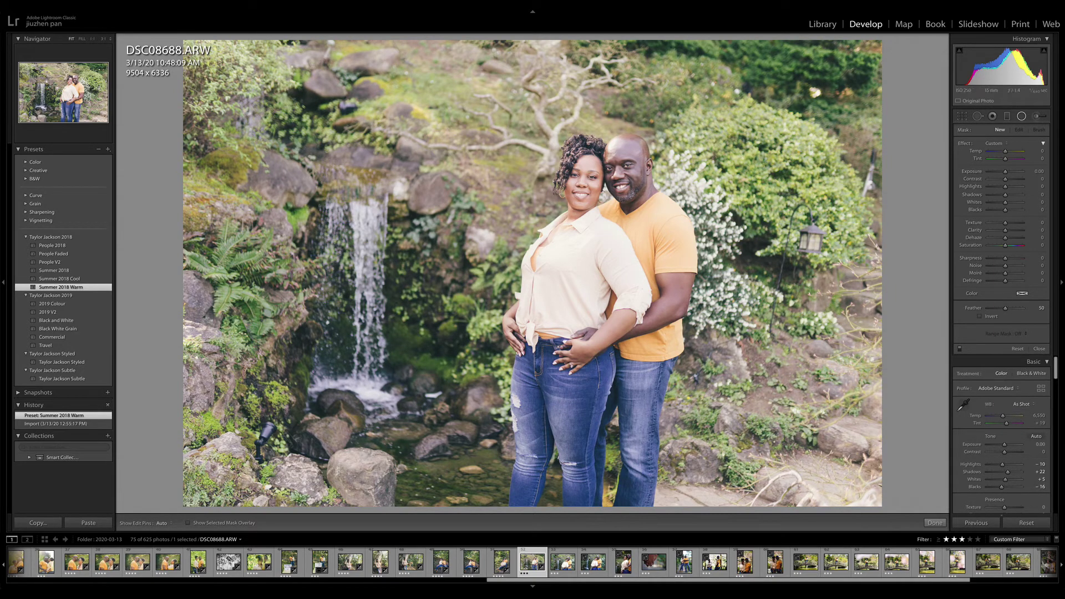
- Set highlights to −100 and exposure to +0.30 in DSC08688.ARW
click(1022, 116)
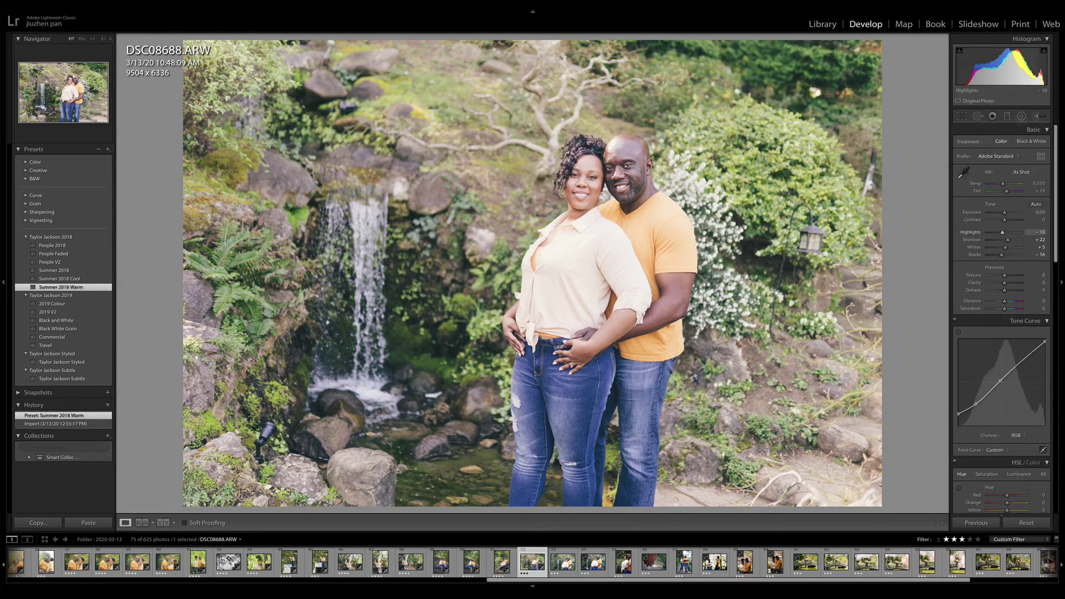
mouse_move(1003, 233)
mouse_down()
mouse_move(987, 233)
mouse_move(1007, 213)
mouse_up()
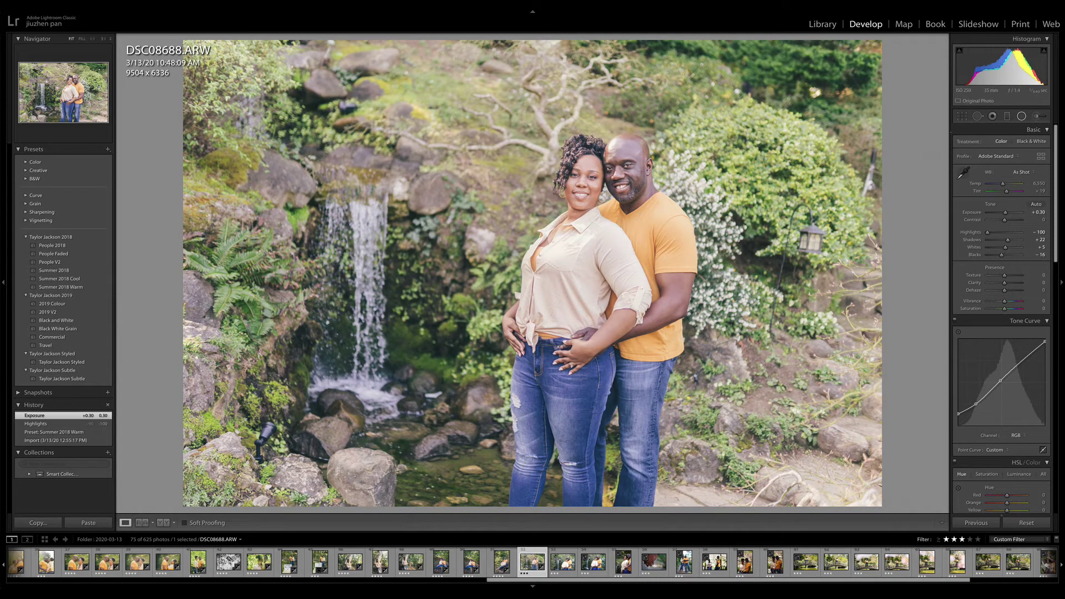
- Add a radial filter to DSC08688.ARW with highlights −100, shadows −20 and exposure −0.26, and rate the photo 4 stars
click(1022, 116)
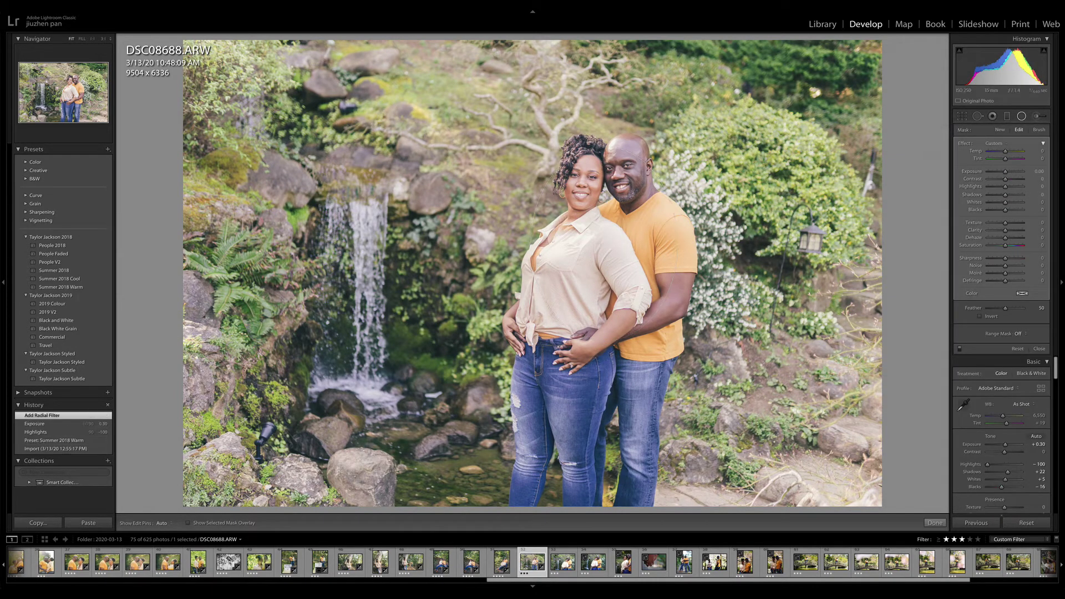
drag(1005, 187, 988, 187)
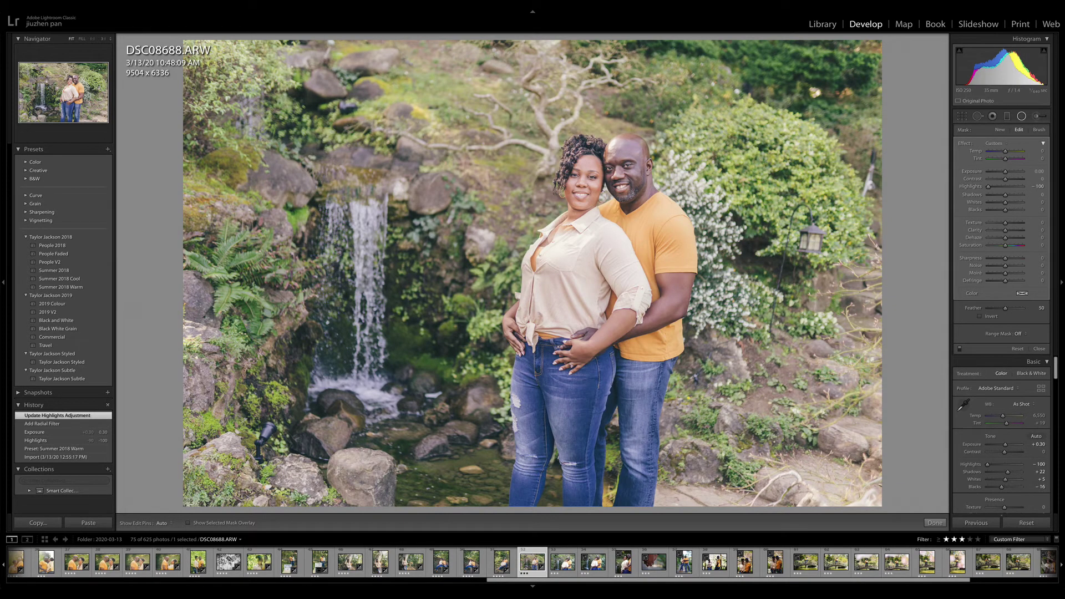
drag(1005, 195, 1004, 171)
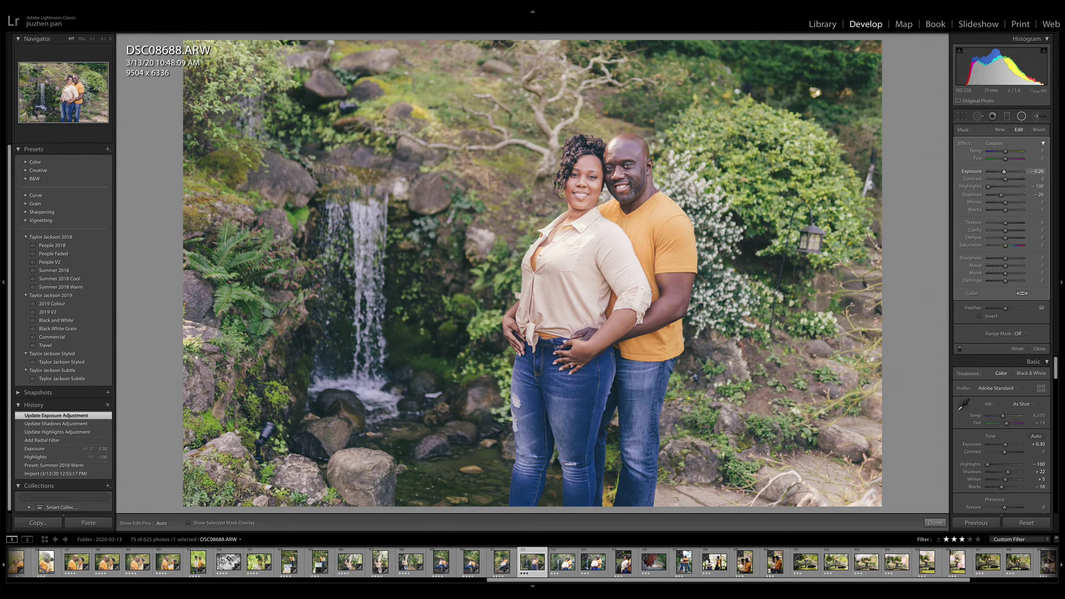
key(4)
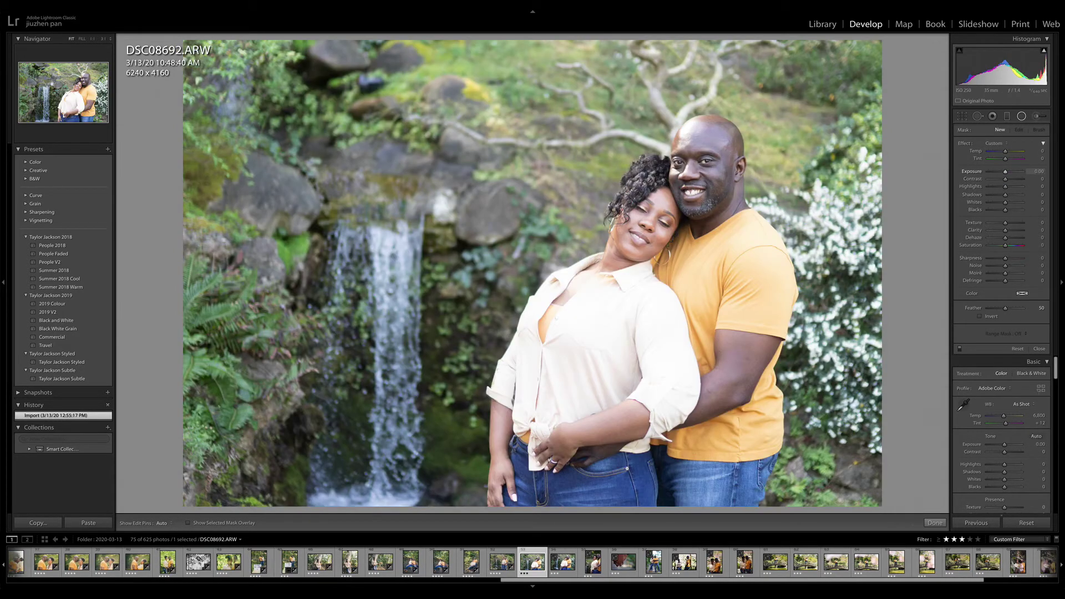
- Apply the previous settings to DSC08692.ARW, fit the radial filter around the couple's heads, and set its exposure to −0.17
key(ctrl+shift+v)
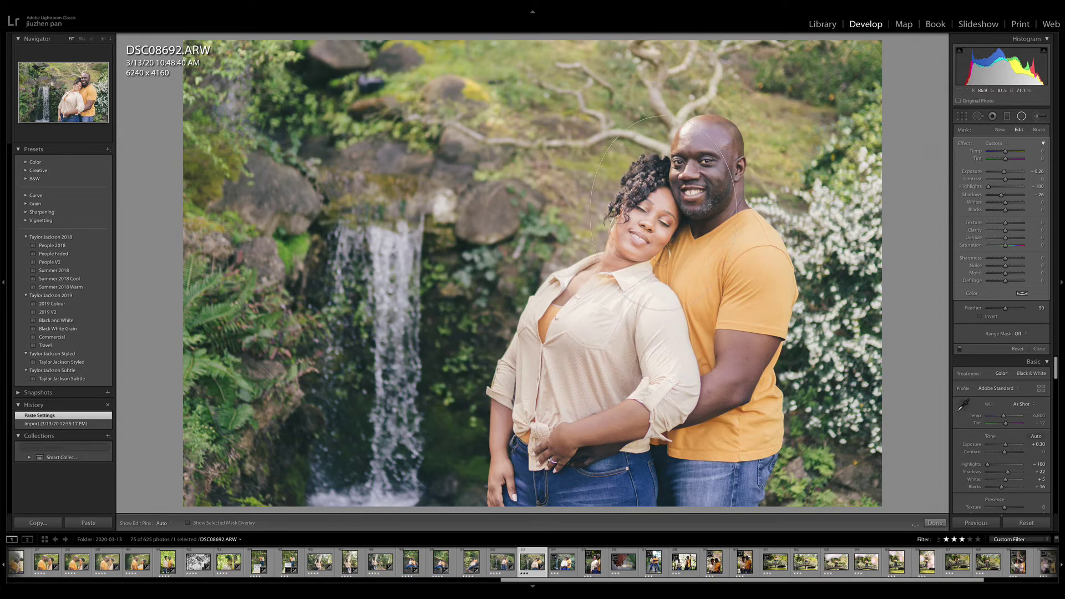
drag(664, 214, 680, 198)
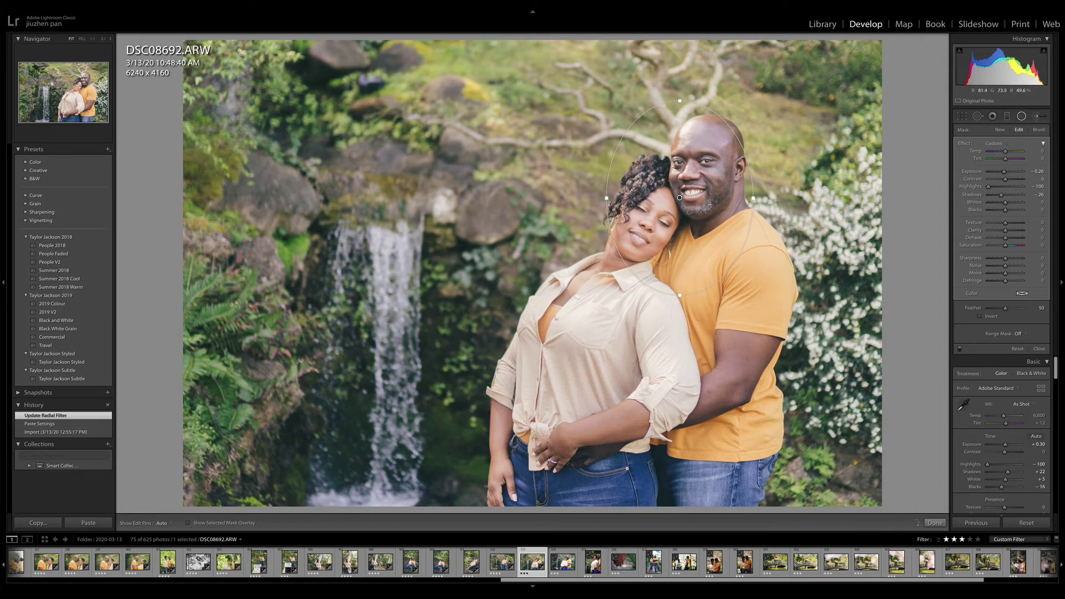
drag(765, 158, 773, 212)
drag(735, 117, 759, 82)
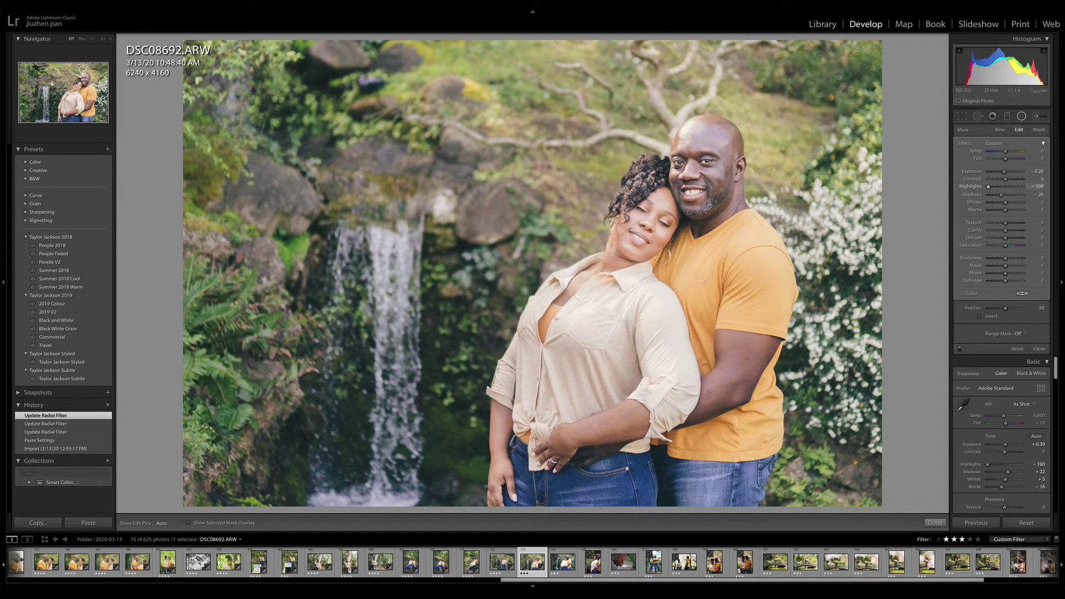
drag(981, 185, 1005, 171)
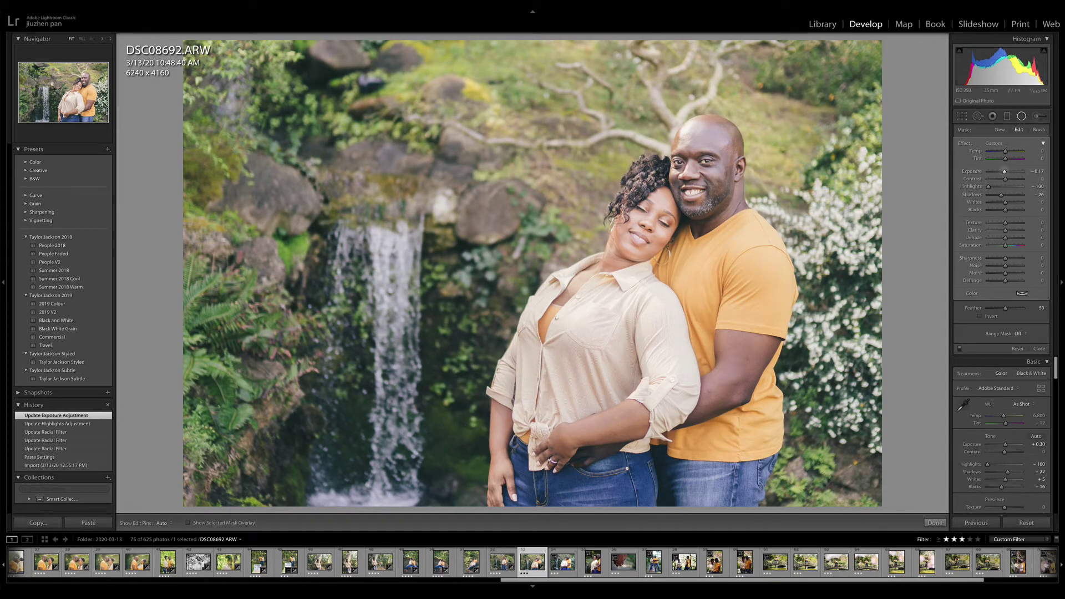
- Darken both sides of DSC08692.ARW with angled graduated filters at exposure −0.39, highlights −38 and shadows −23
click(1007, 116)
drag(222, 124, 502, 197)
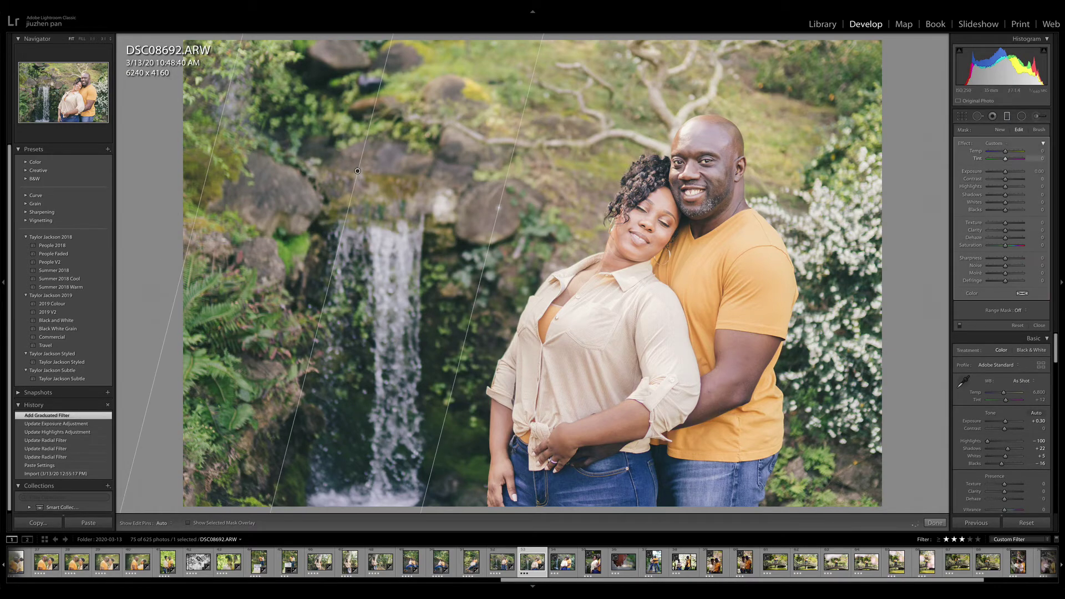
drag(1006, 171, 1002, 195)
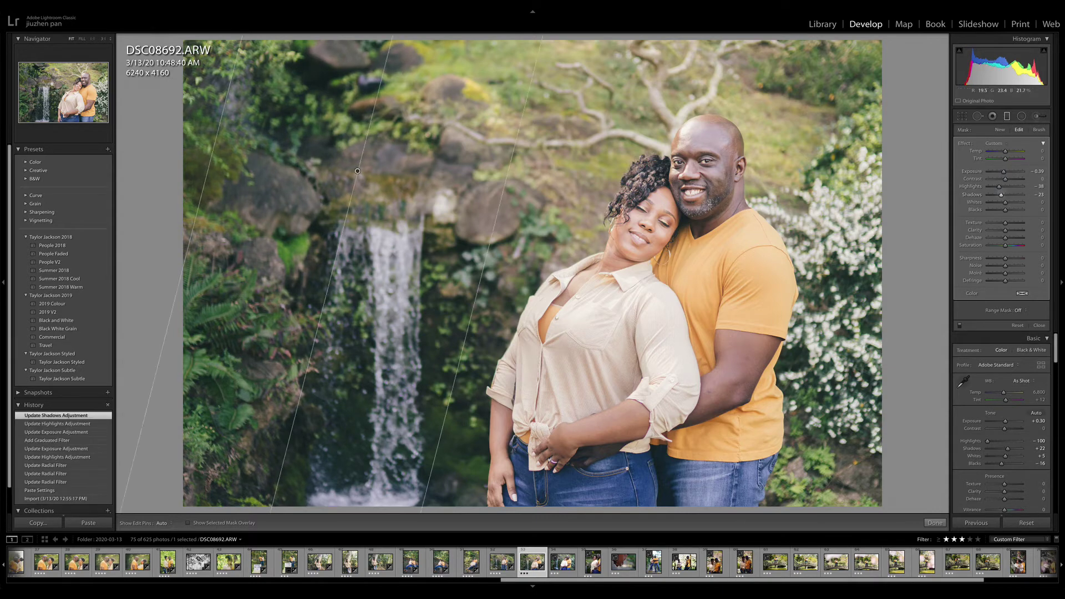
drag(764, 217, 705, 169)
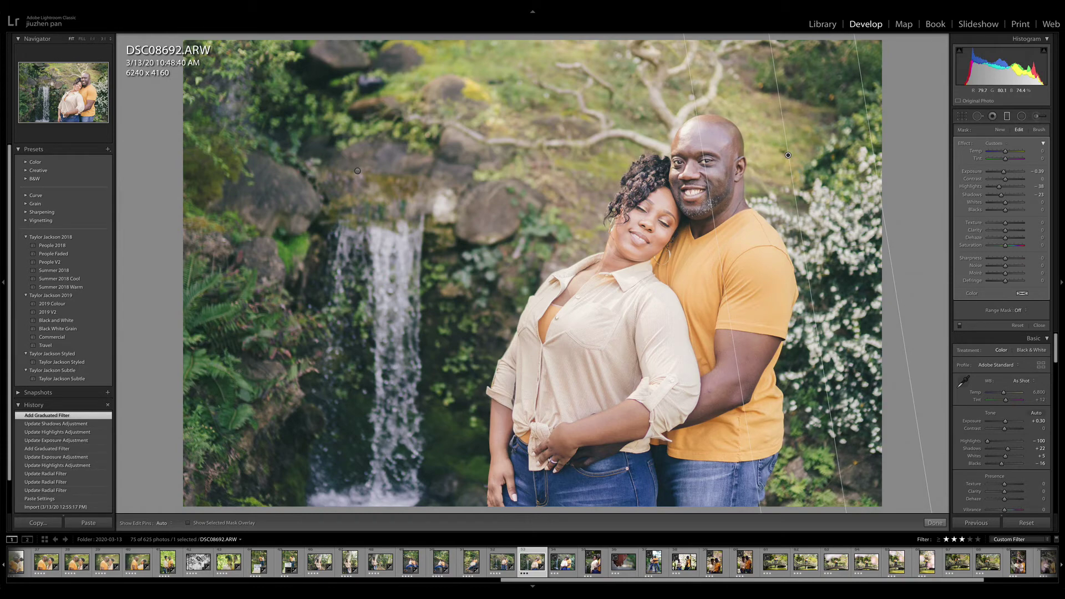
- Compare DSC08692.ARW before and after the edits
key(backslash)
key(backslash)
key(backslash)
key(backslash)
- Apply the previous settings to DSC08699.ARW and rate it 4 stars
key(Right)
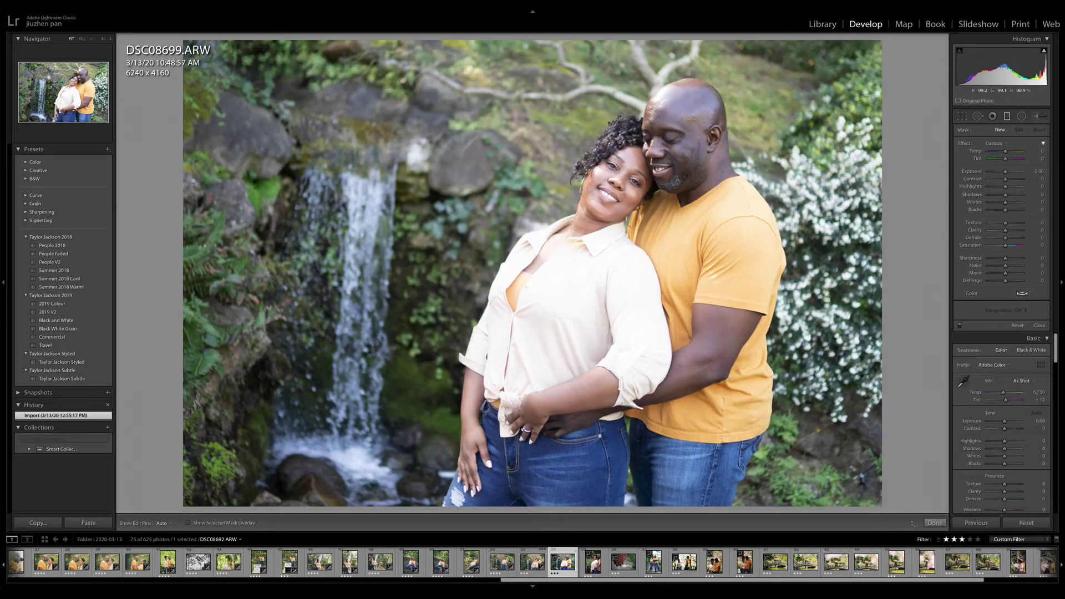
key(ctrl+shift+v)
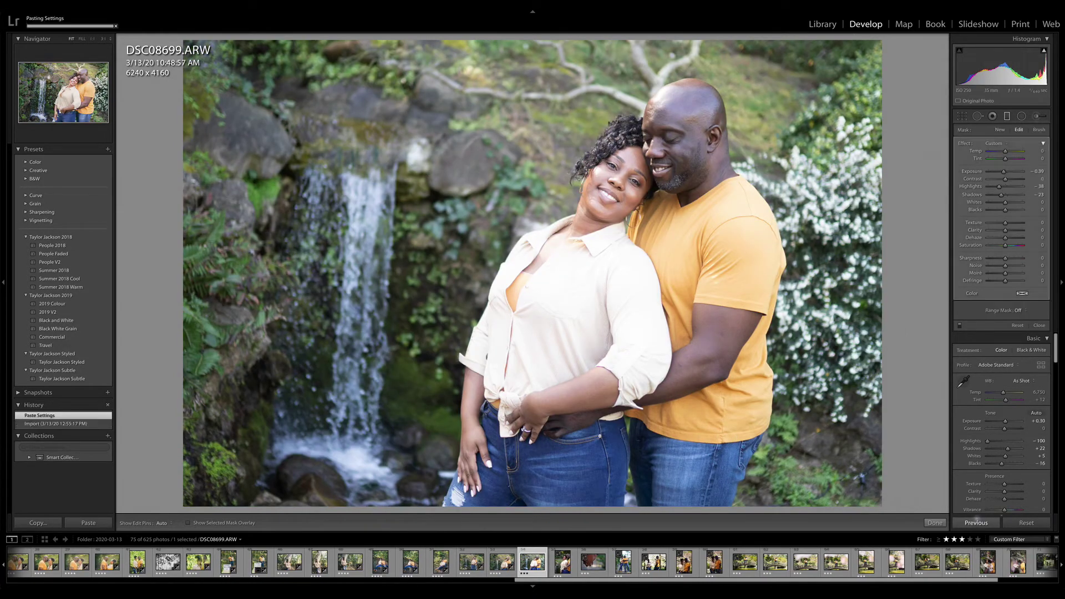
key(4)
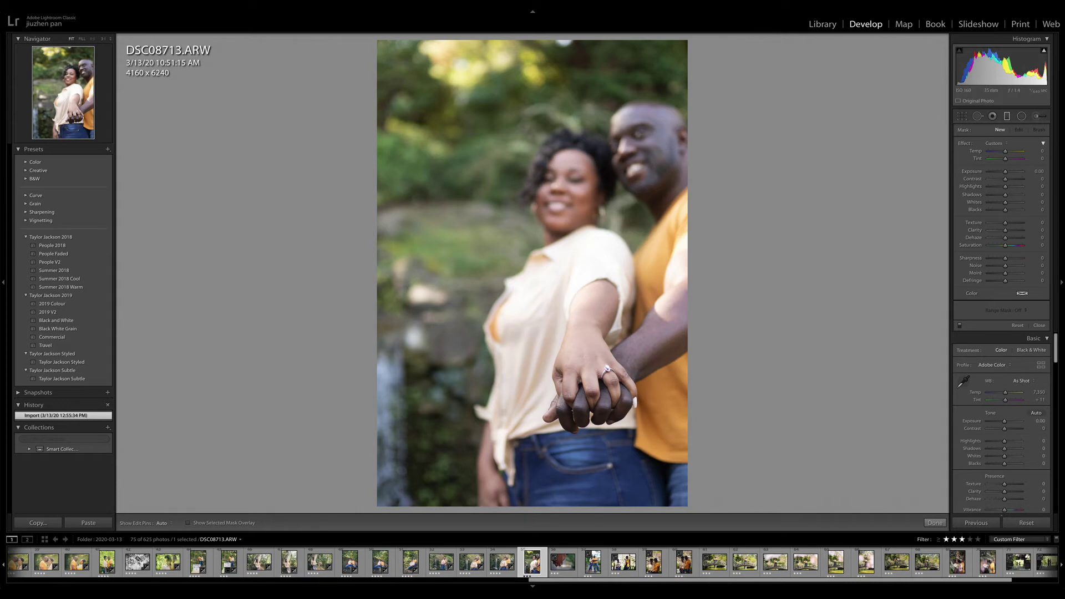
- Apply the previous settings to the ring photo DSC08713.ARW and delete both of its graduated filters
click(976, 523)
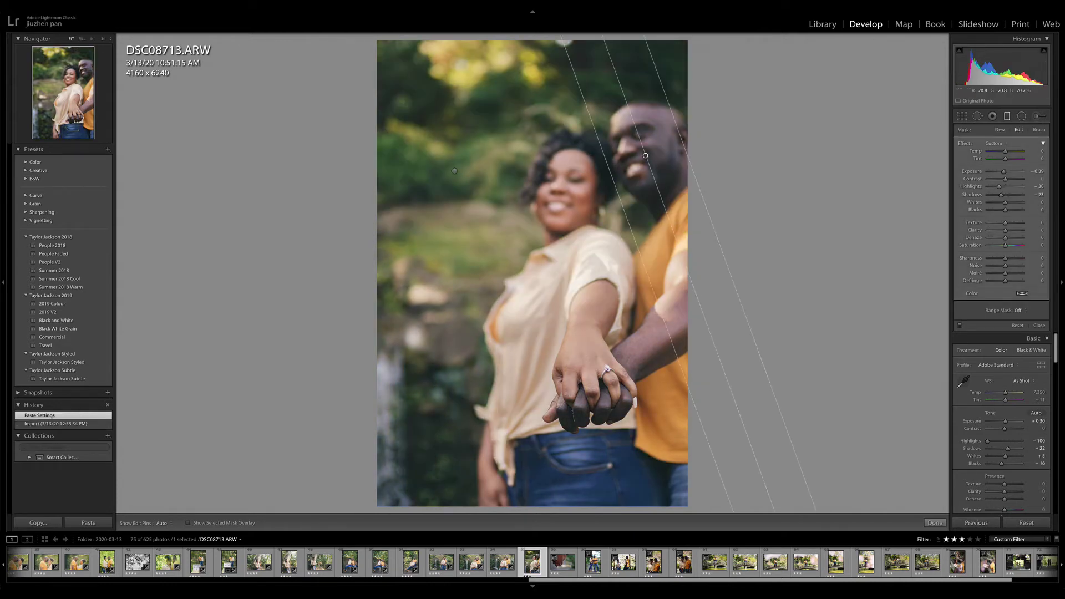
key(Delete)
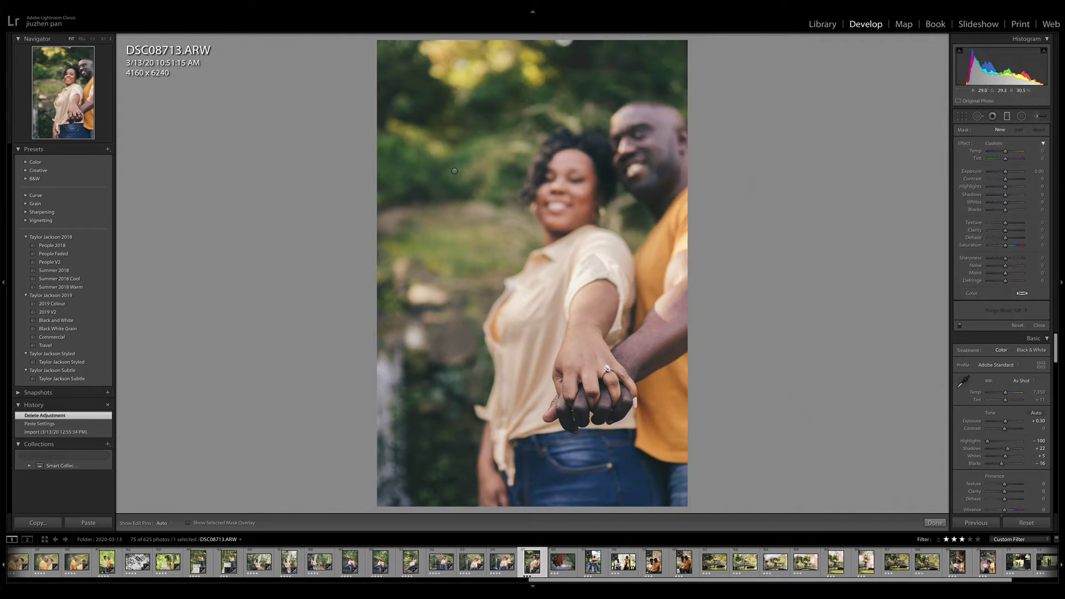
key(Delete)
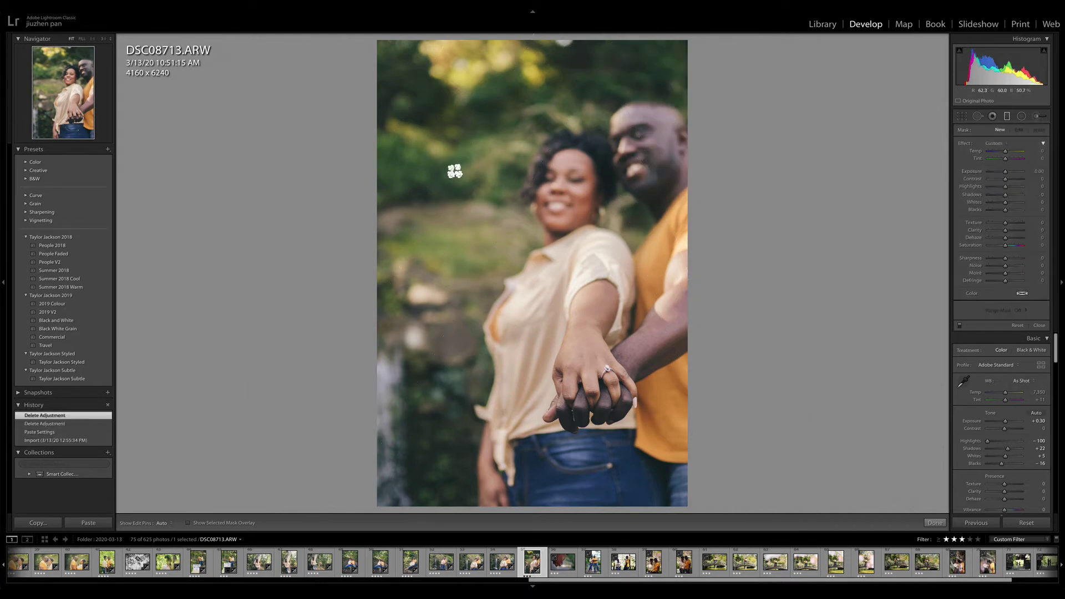
- Move the existing radial filter onto the couple's joined hands and reshape it into an upright ellipse around them
key(k)
key(shift+m)
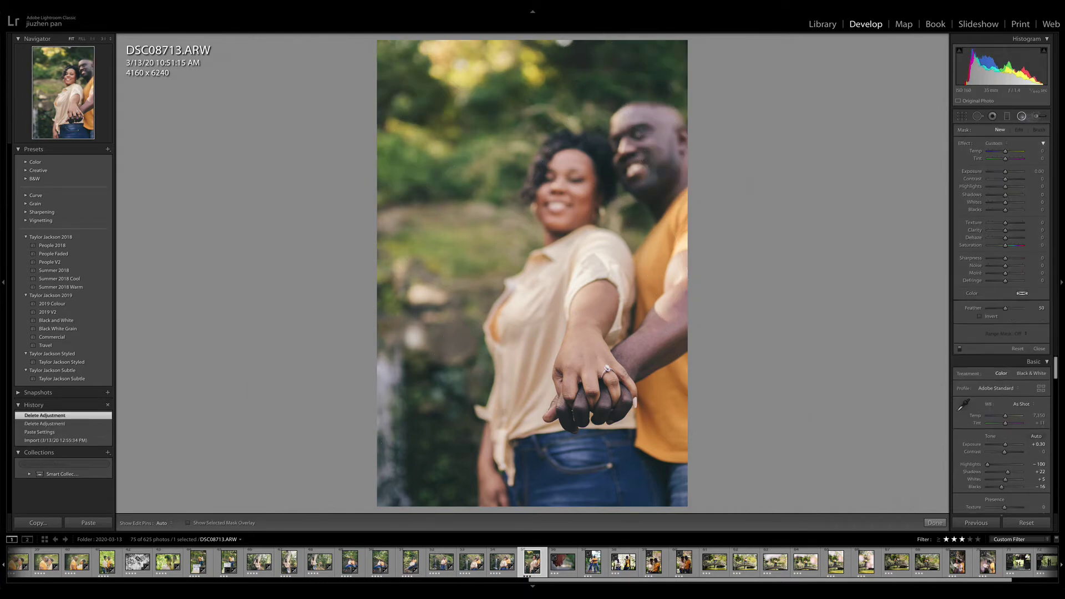
click(482, 174)
drag(482, 174, 609, 376)
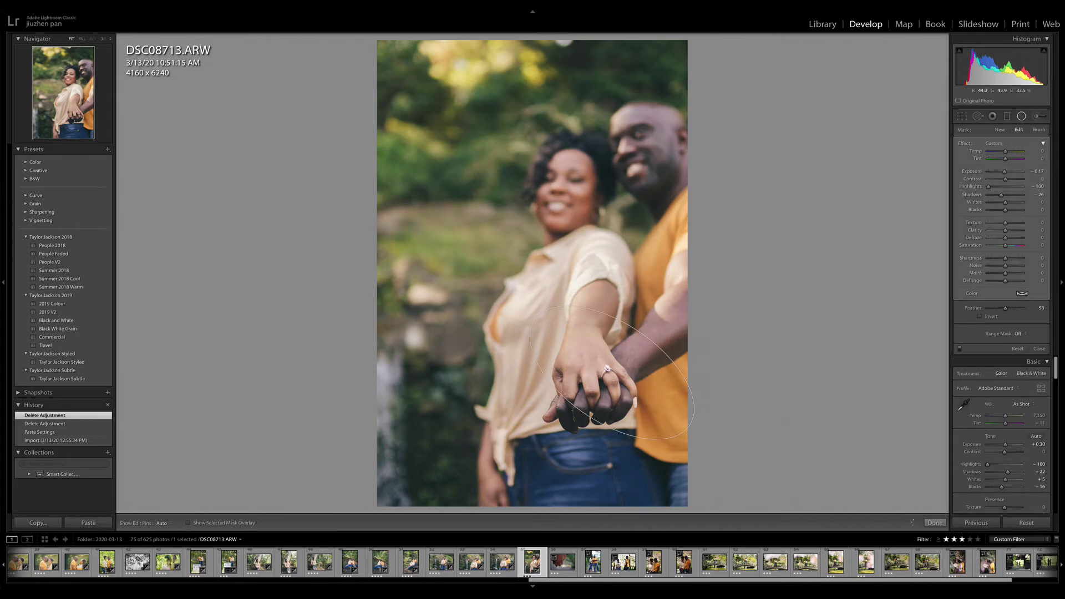
drag(639, 335, 557, 346)
drag(678, 387, 678, 362)
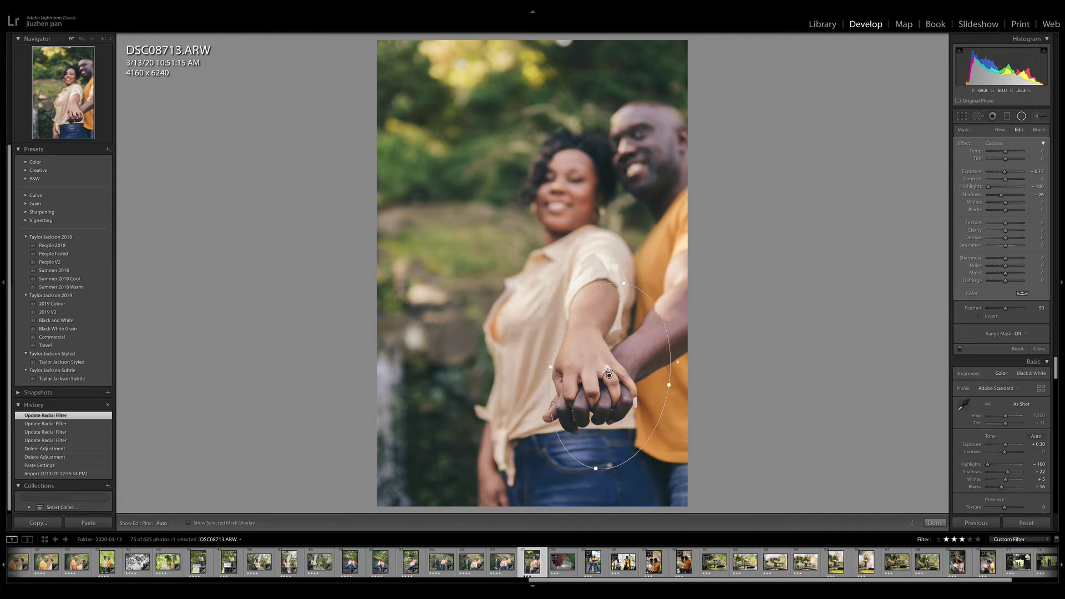
drag(610, 376, 610, 367)
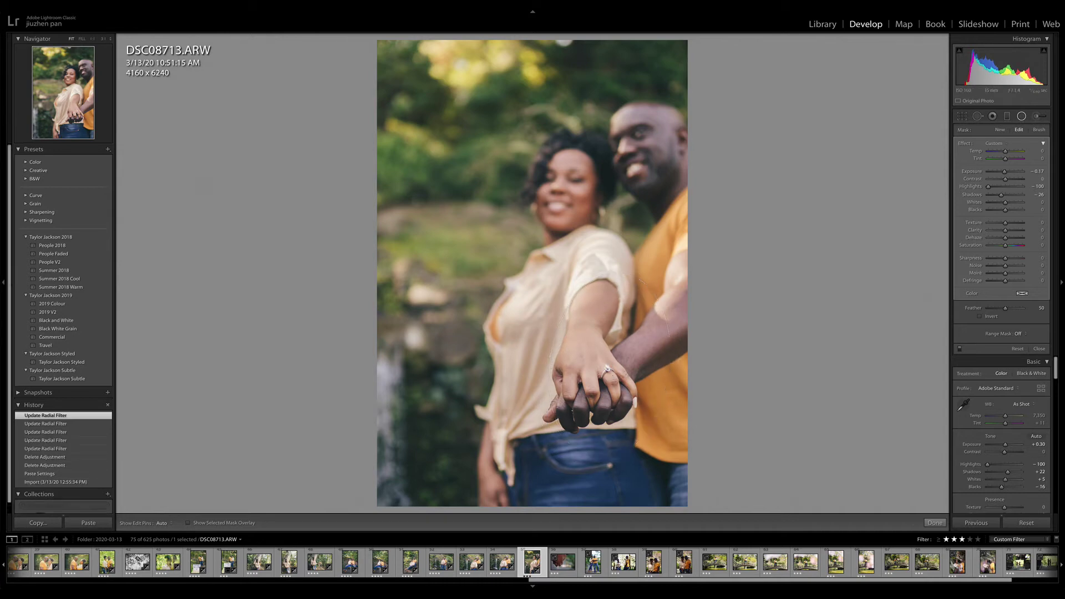
- Add a second radial filter around the engagement ring in DSC08713.ARW and centre it on the stone
click(1000, 130)
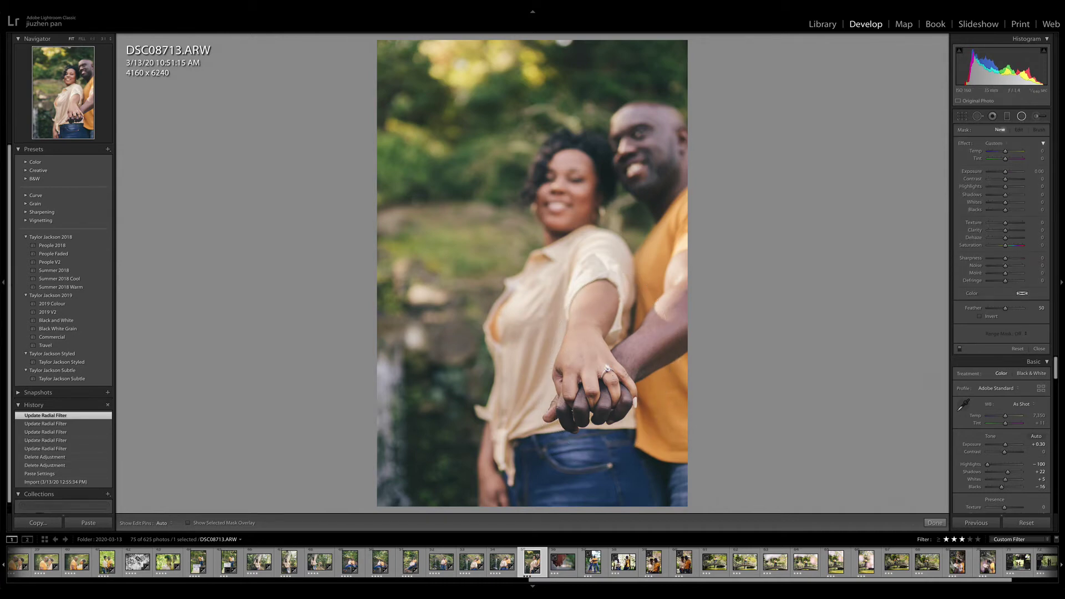
key(z)
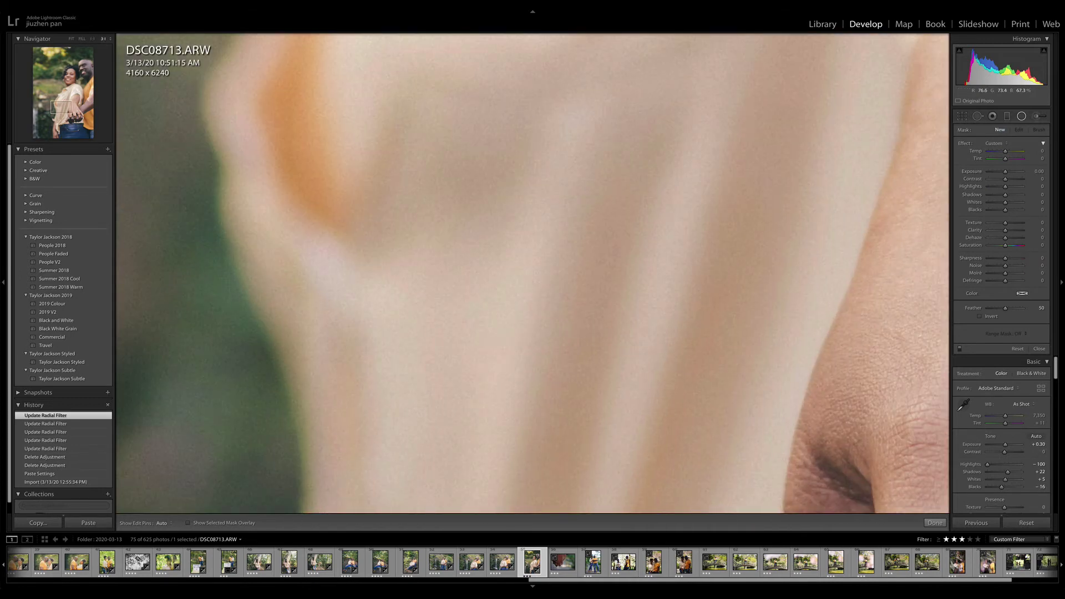
drag(730, 385, 334, 162)
drag(893, 213, 566, 233)
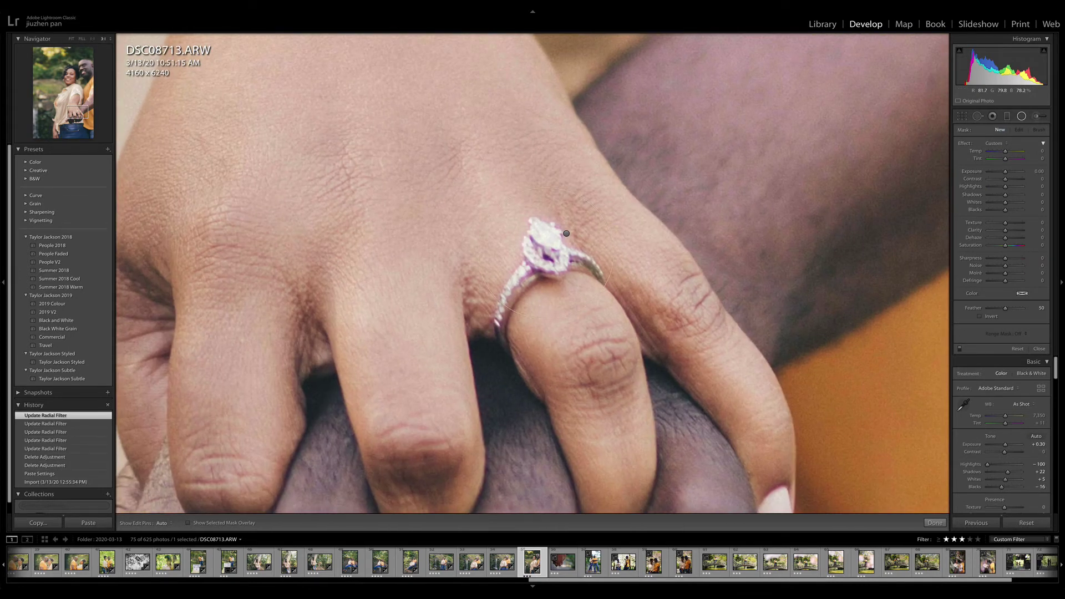
drag(612, 319, 612, 341)
drag(545, 253, 545, 266)
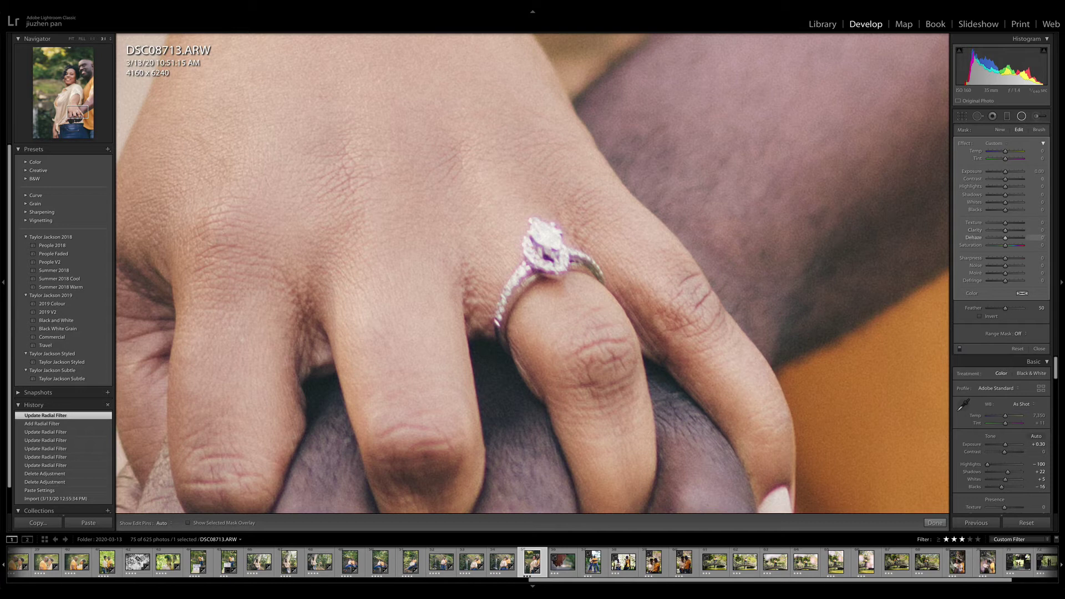
- Invert the ring's radial filter and set its saturation to −25, highlights to −54, clarity to −29 and exposure to 0.38
drag(1005, 245, 1001, 246)
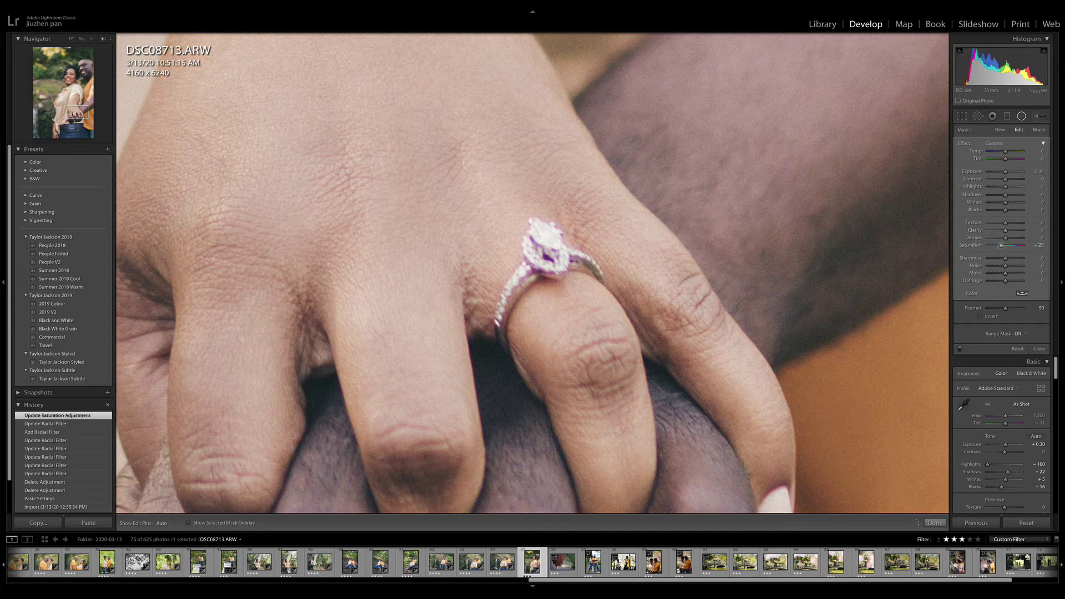
click(980, 316)
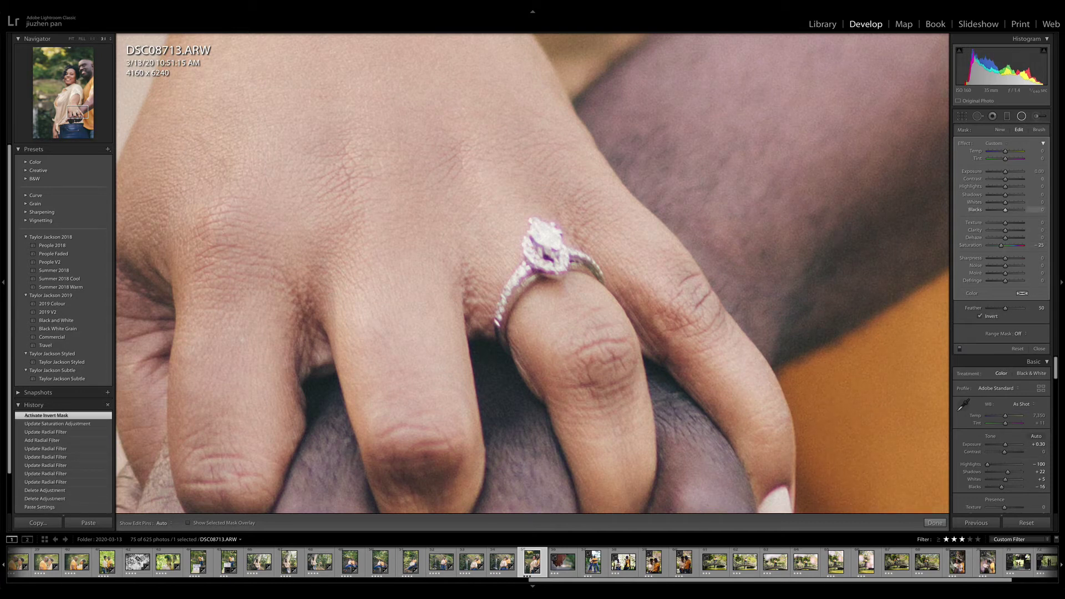
drag(1006, 231, 1011, 230)
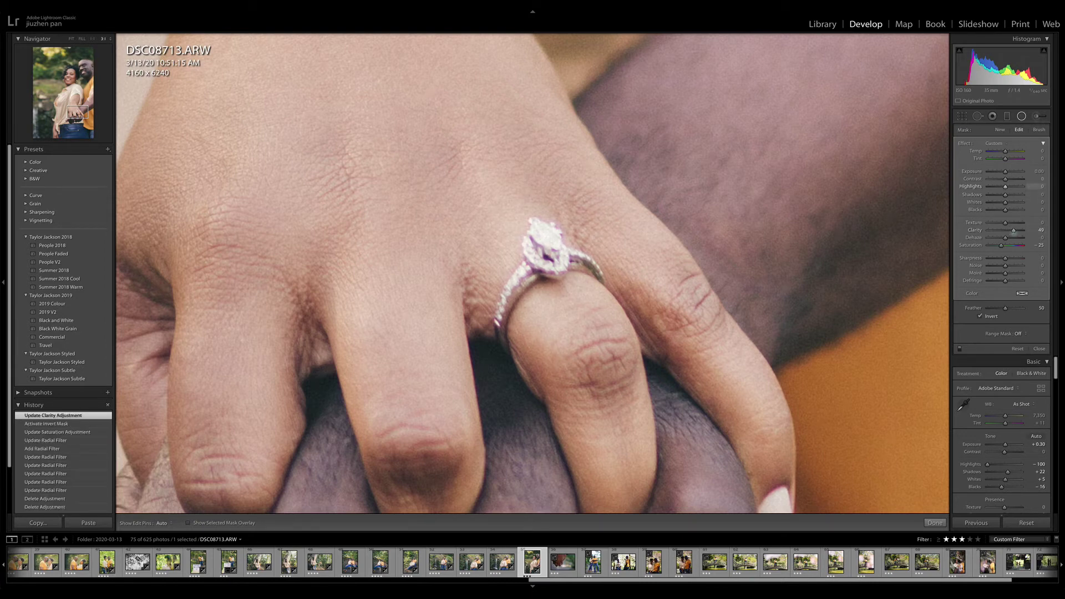
drag(1041, 186, 1050, 186)
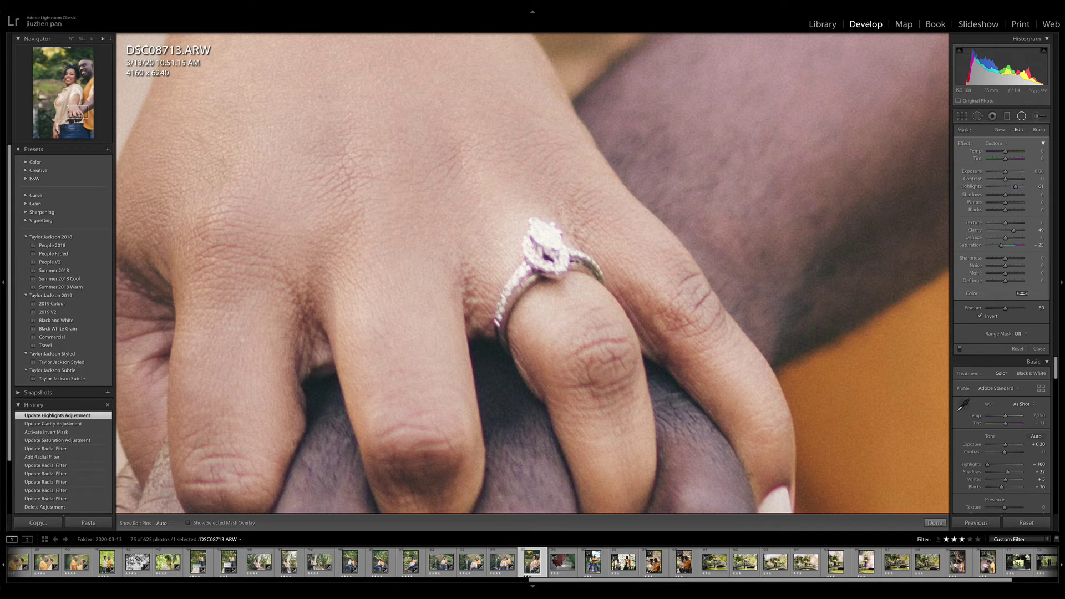
drag(993, 186, 997, 187)
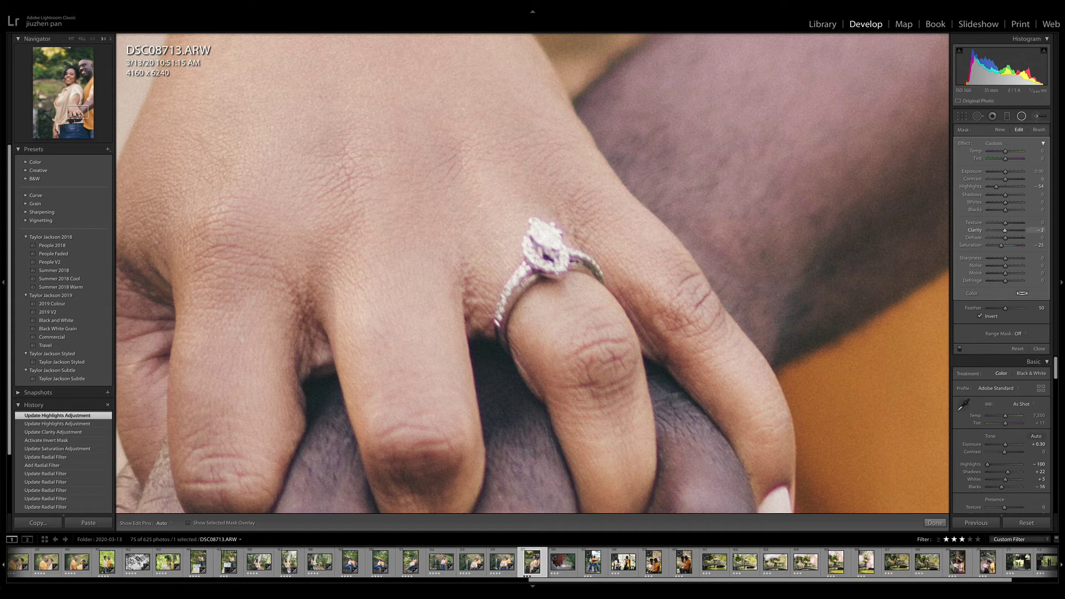
drag(999, 230, 1001, 230)
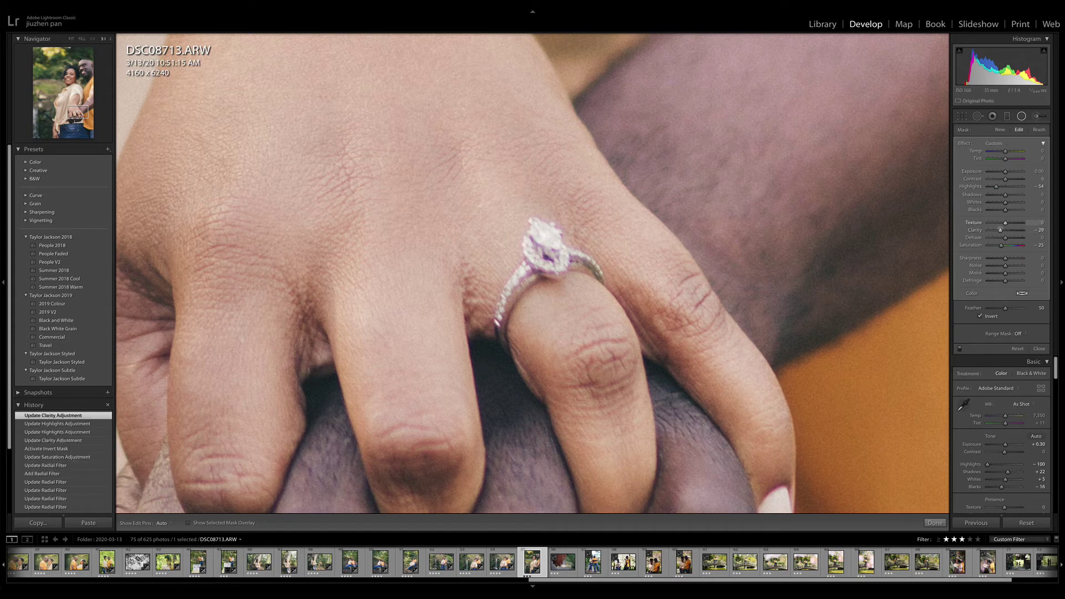
drag(1039, 171, 1047, 171)
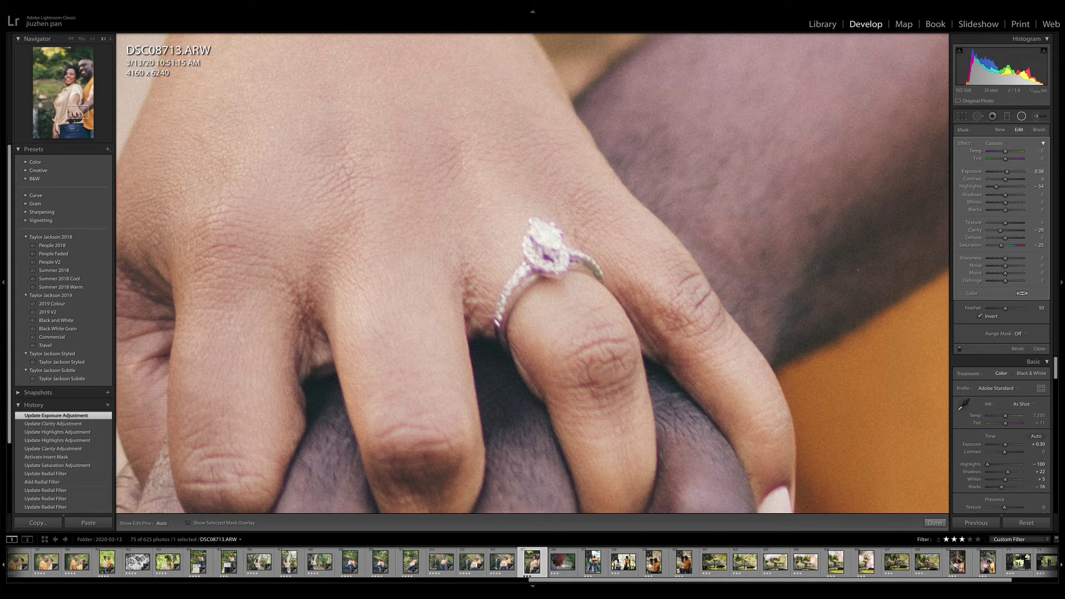
- Close the radial filter, set purple saturation to −47 in DSC08713.ARW, and go to the next photo, DSC08722.ARW
key(shift+m)
scroll(1001, 311, down, 3)
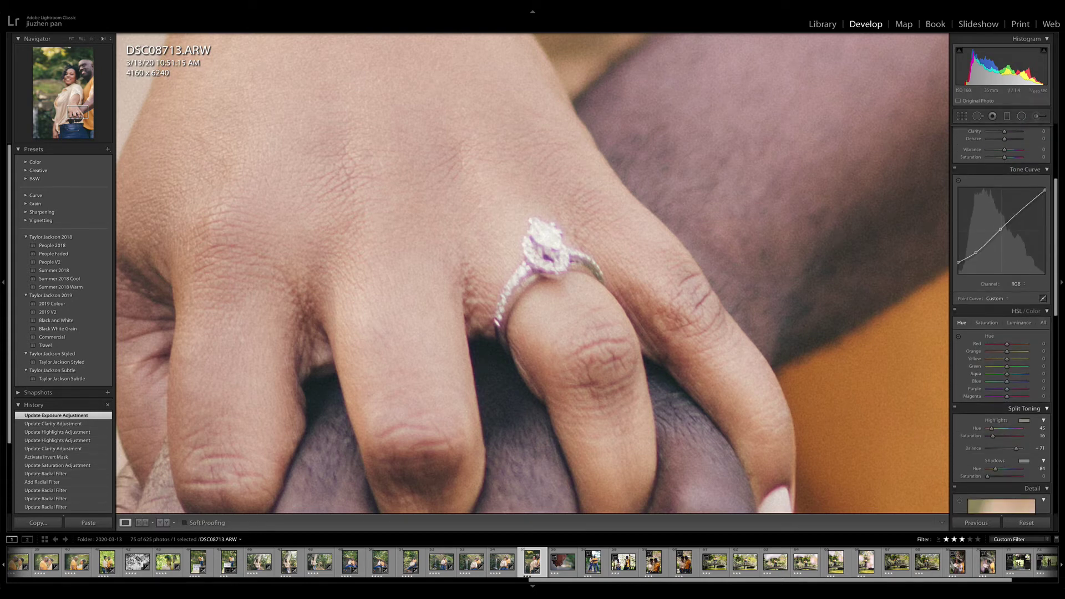
click(987, 323)
key(z)
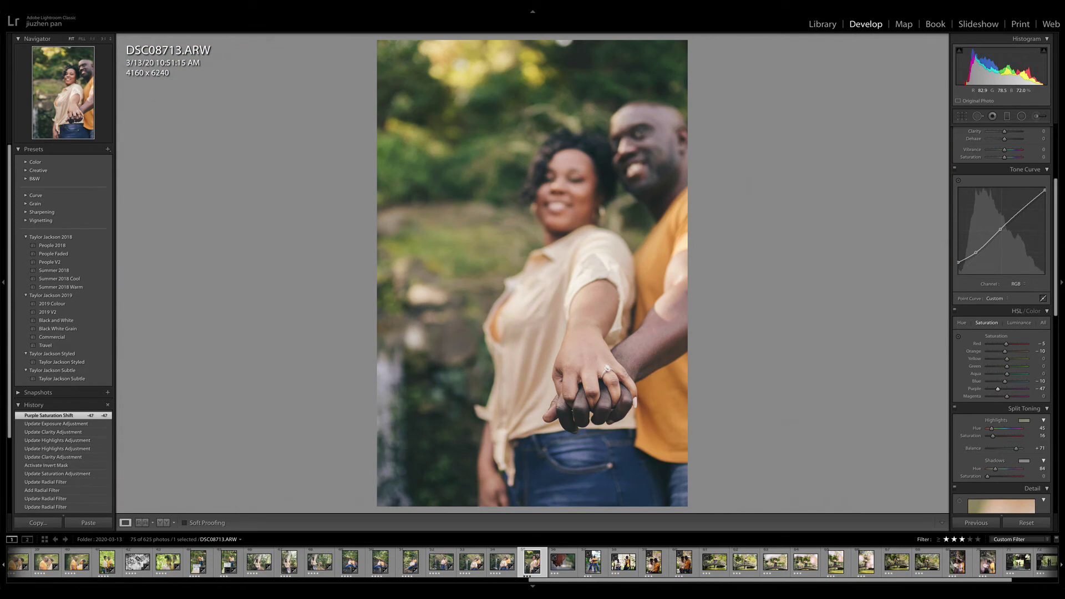
key(Right)
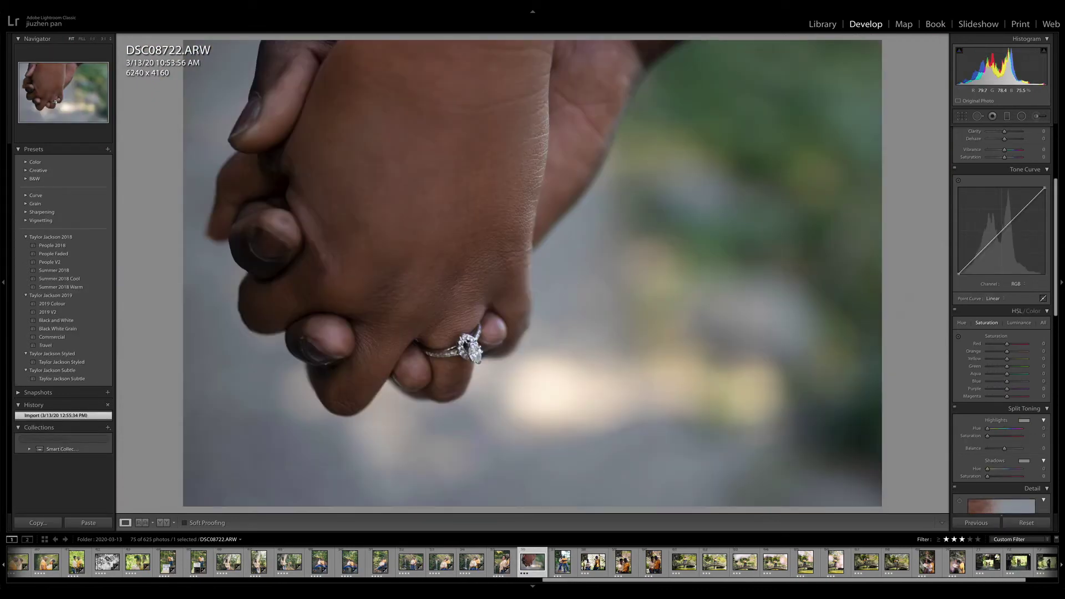
- Apply the Summer 2018 Warm preset to DSC08722.ARW and set the white balance temperature to 6,589
click(465, 354)
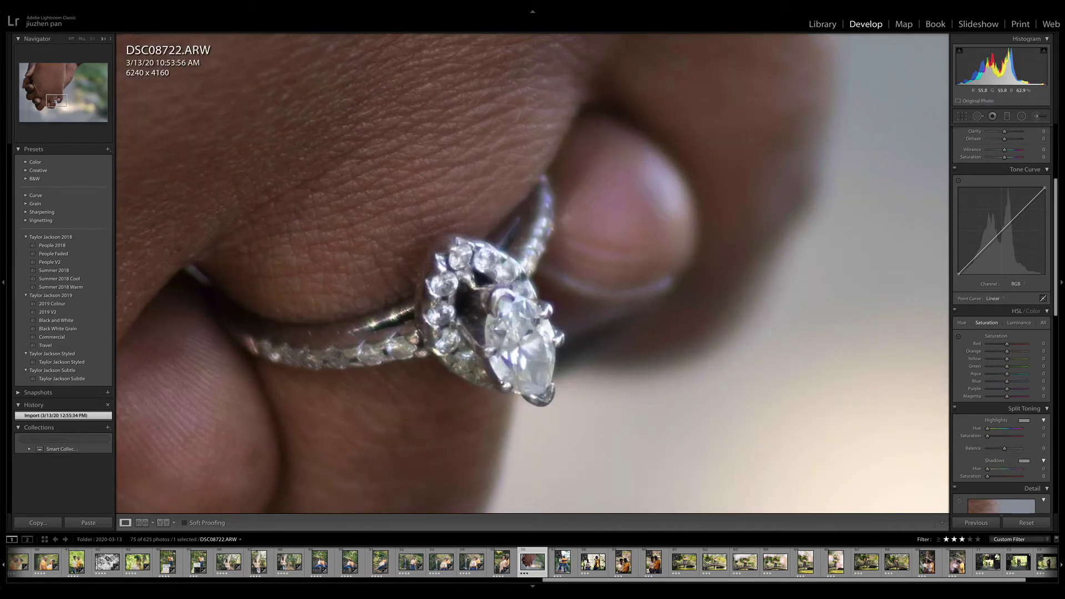
click(515, 363)
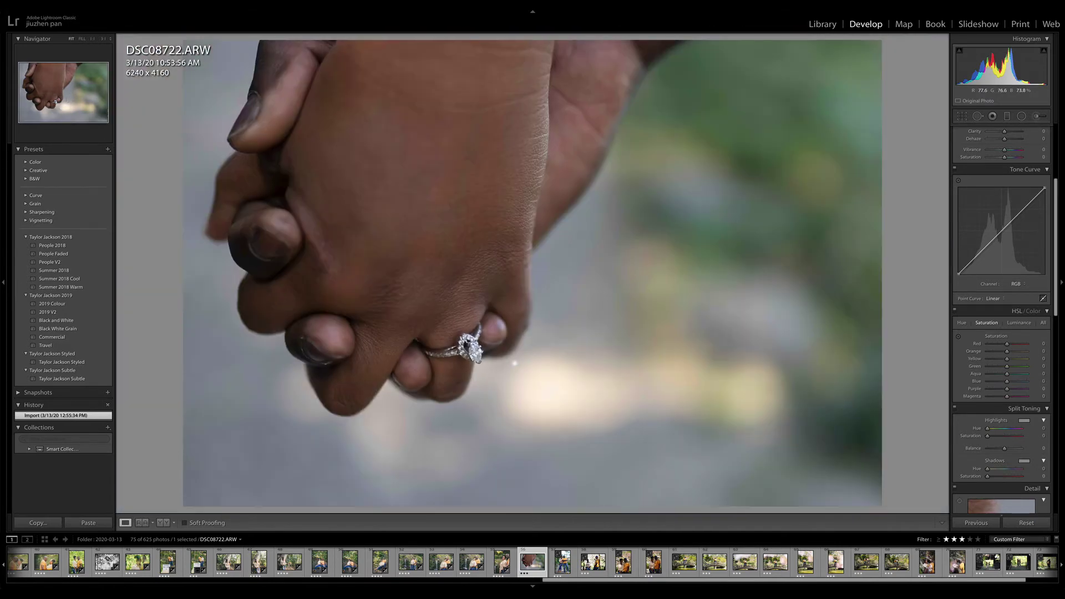
click(1022, 116)
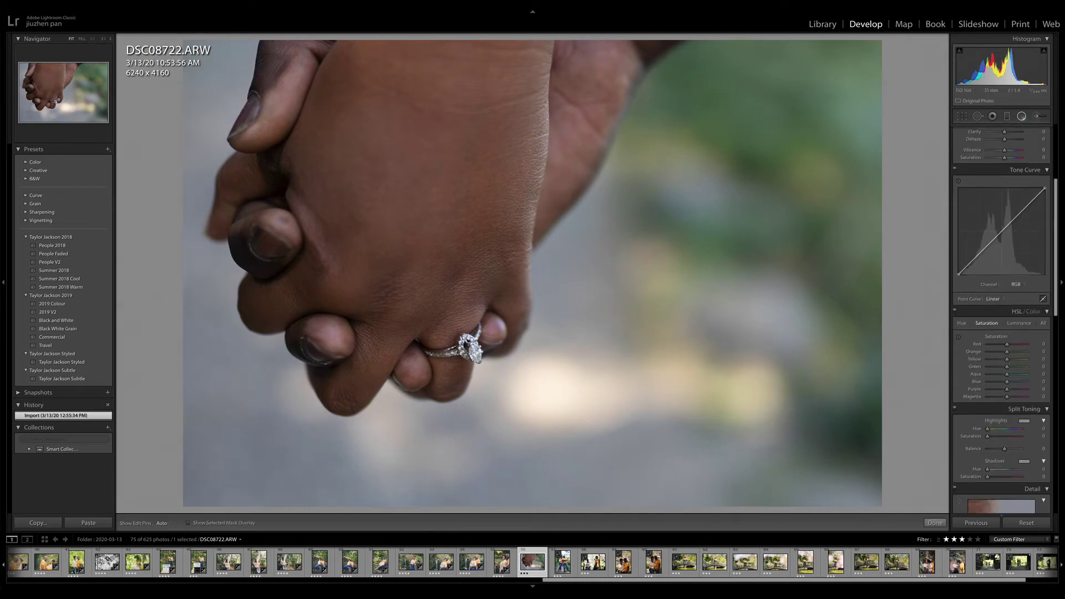
key(shift+m)
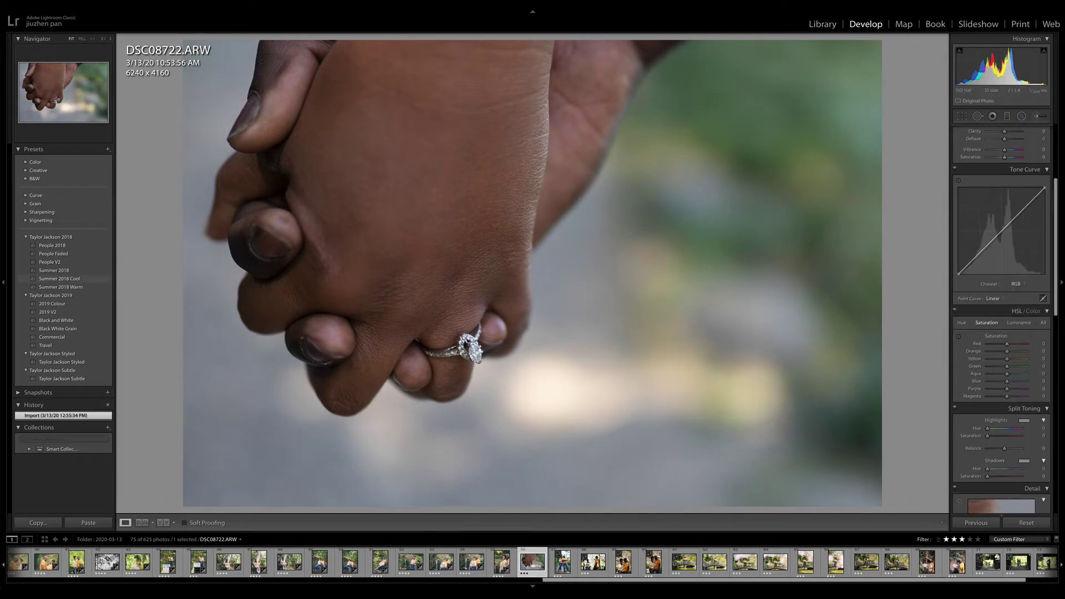
click(93, 287)
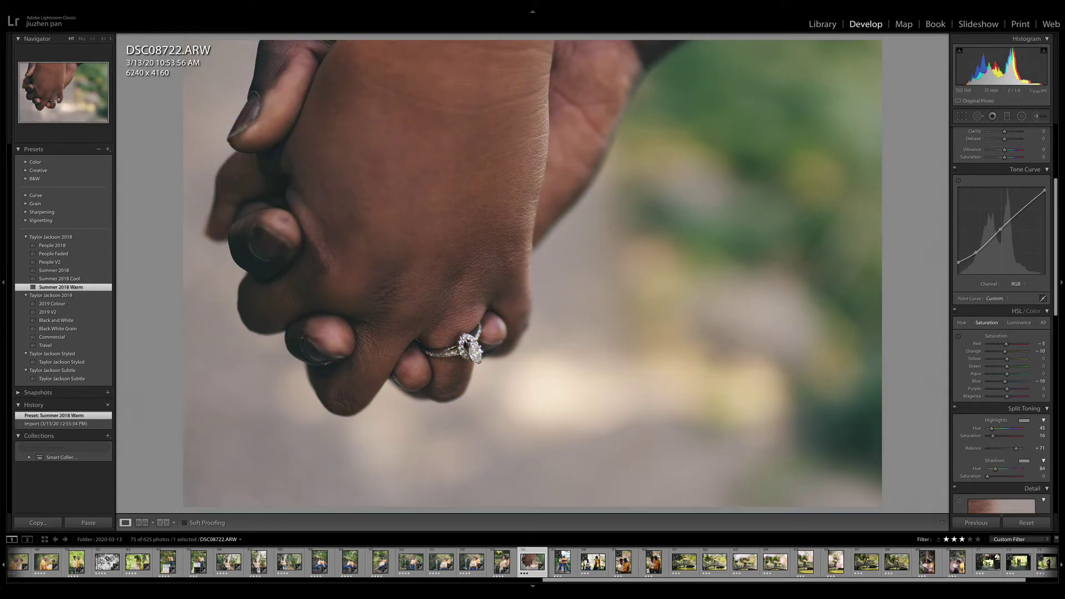
scroll(1001, 322, up, 5)
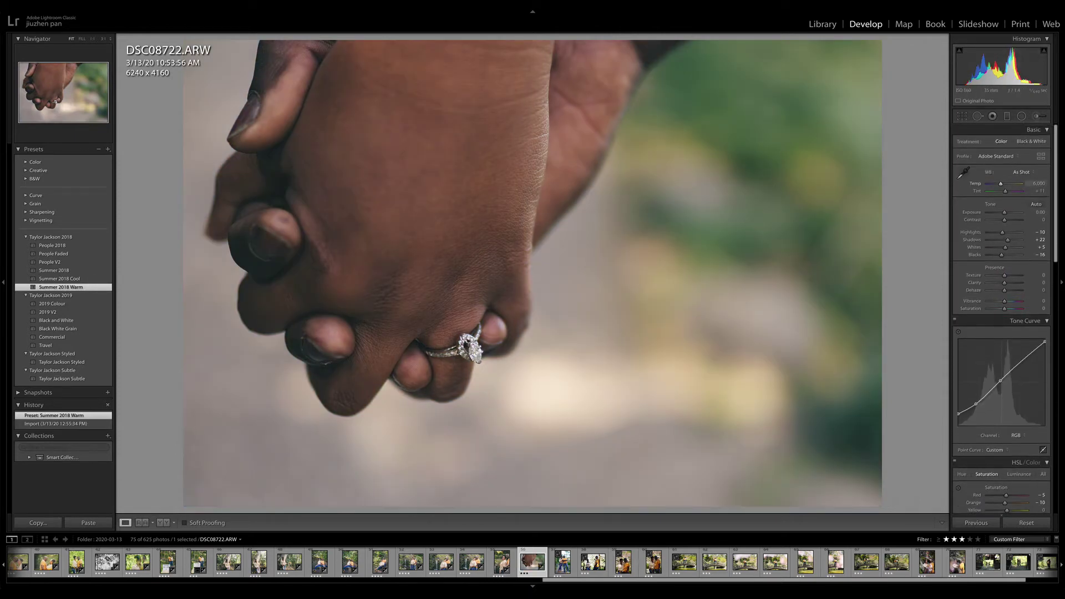
drag(1001, 183, 1002, 183)
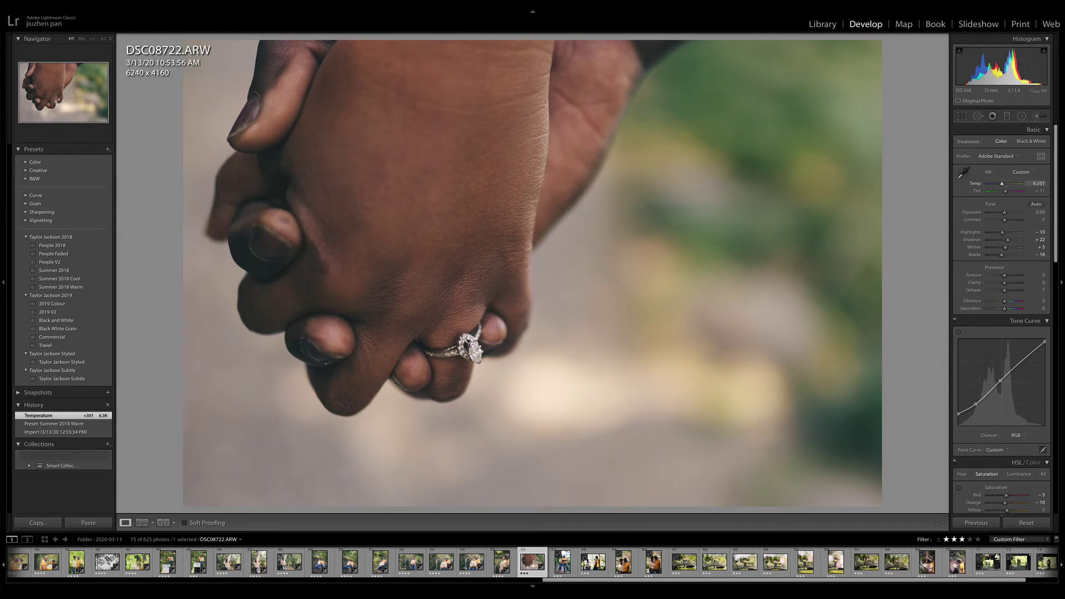
drag(1002, 184, 1002, 183)
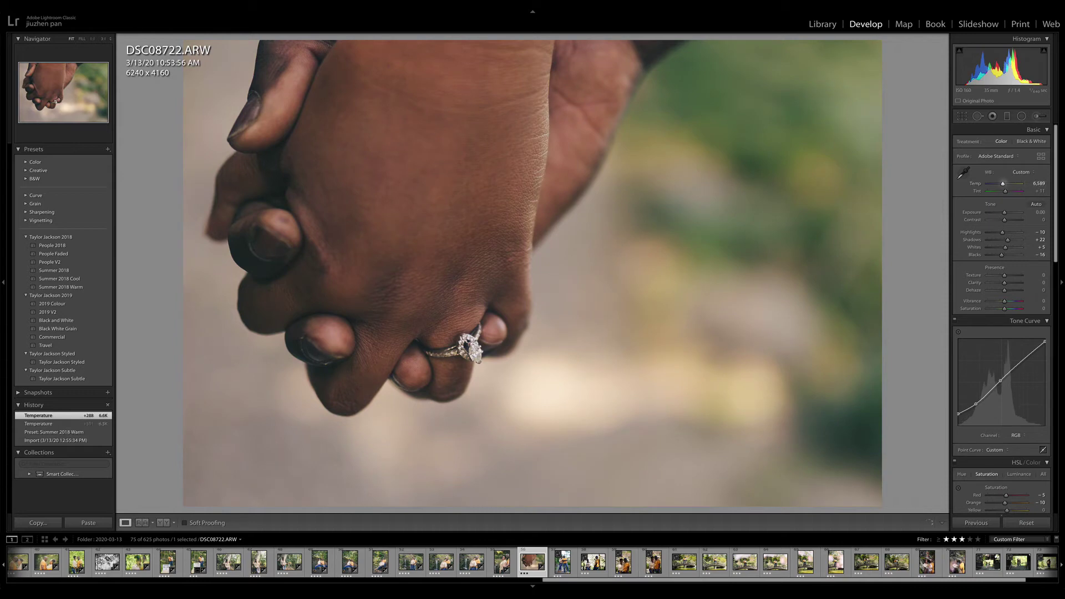
- Add a small radial filter around the engagement ring, rotate it to follow the ring's tilt, and invert its mask
click(1021, 116)
drag(469, 348, 492, 374)
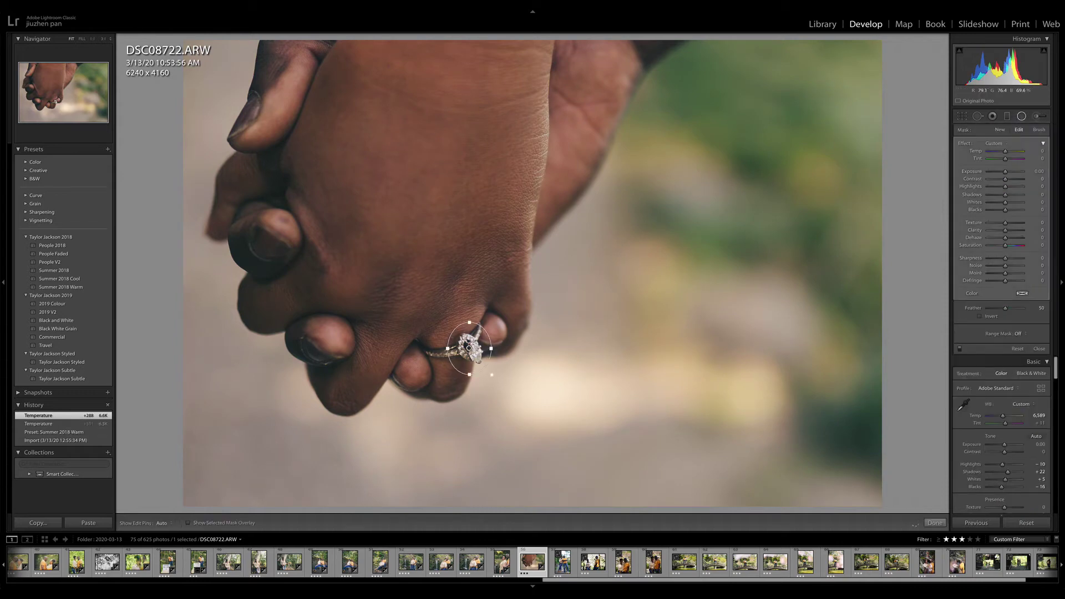
key(z)
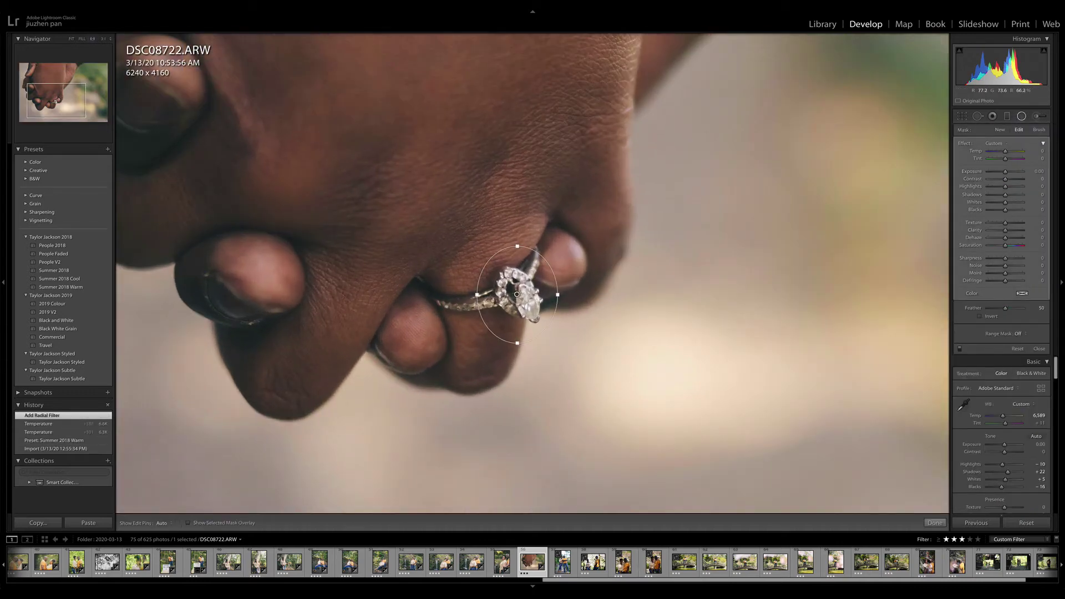
drag(560, 317, 521, 294)
click(981, 316)
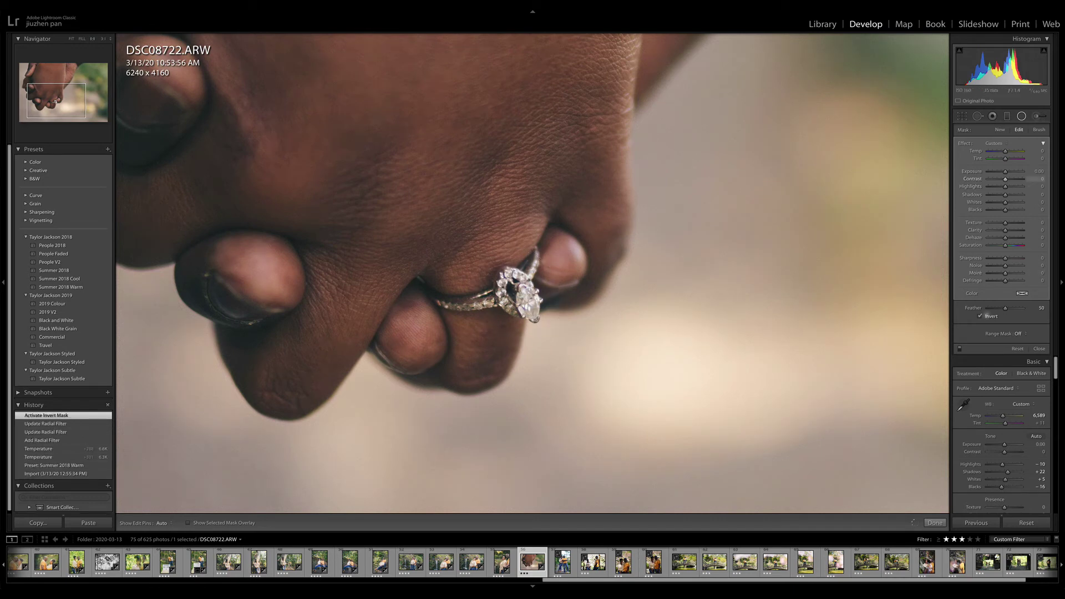
- Set the ring's radial filter to exposure 0.29, highlights 21, clarity 35, dehaze 13 and sharpness 22, and compare the photo with and without it
drag(1005, 172, 1010, 187)
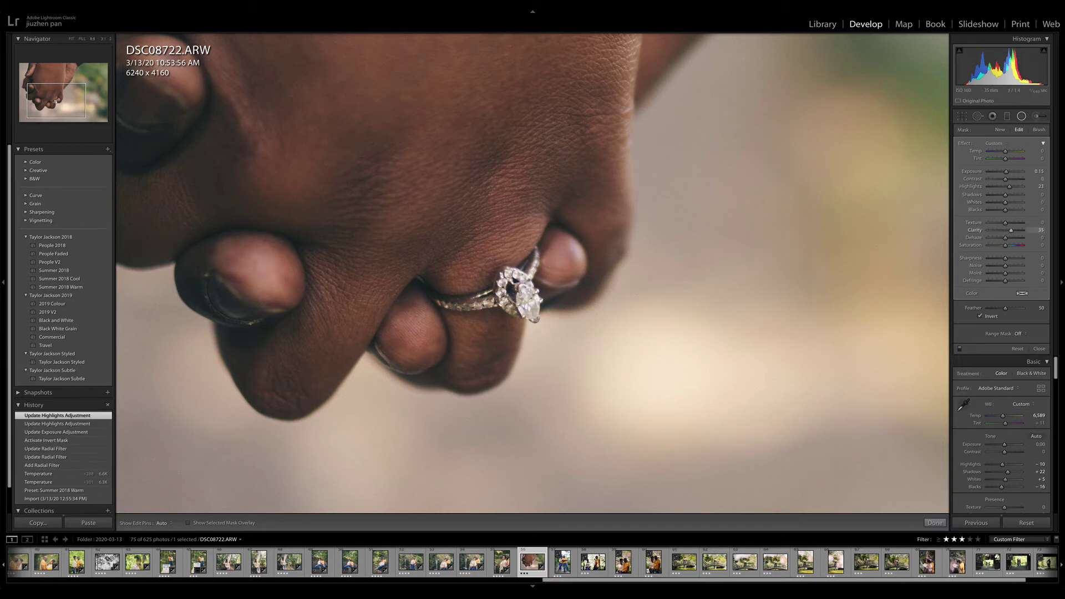
drag(1012, 230, 1009, 258)
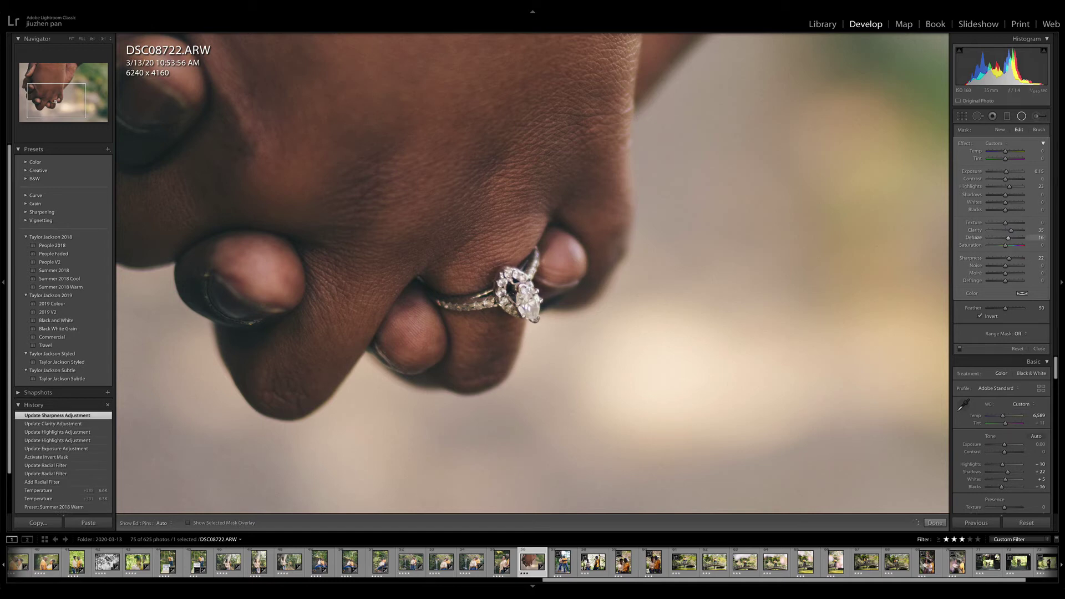
drag(1007, 238, 1008, 237)
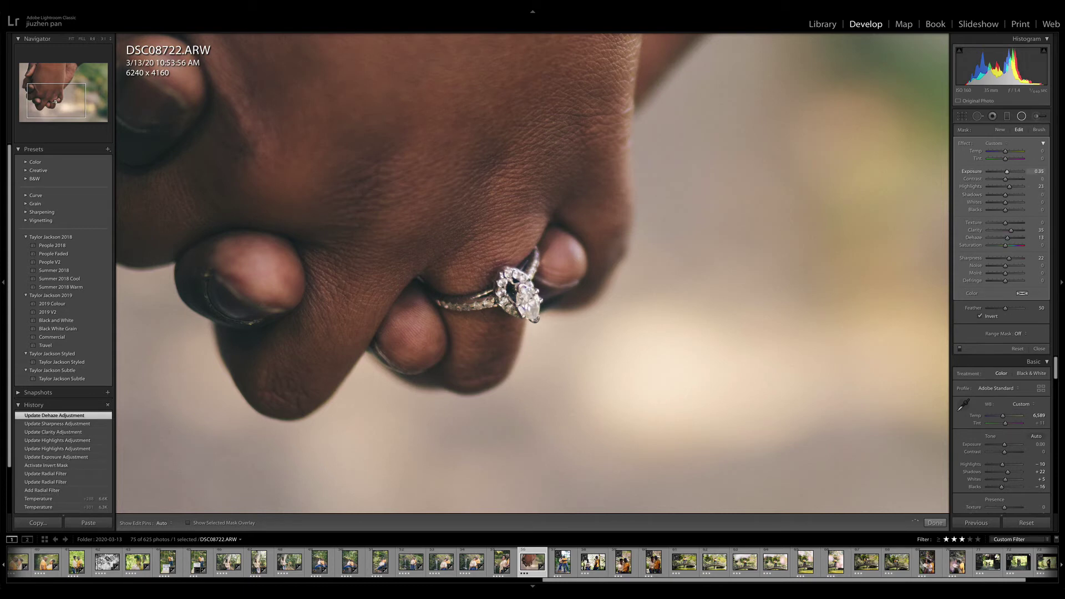
click(1007, 171)
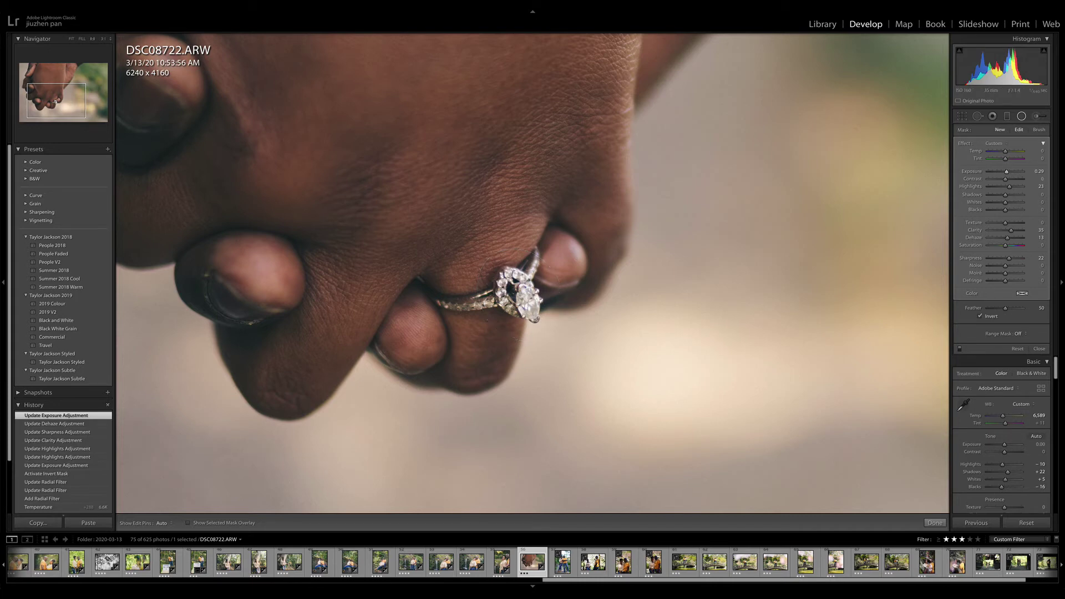
key(z)
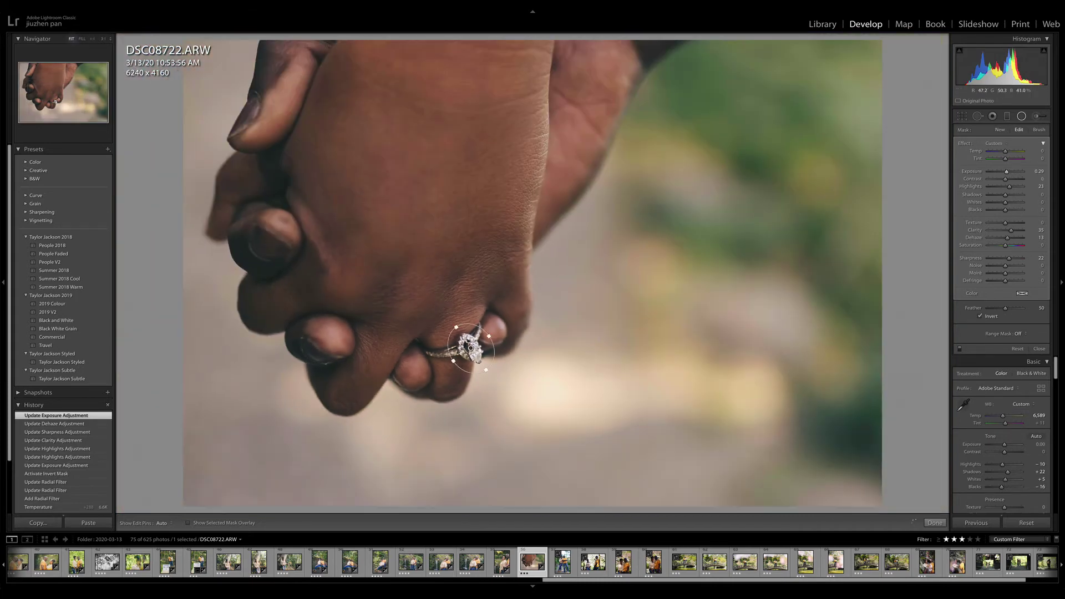
click(959, 348)
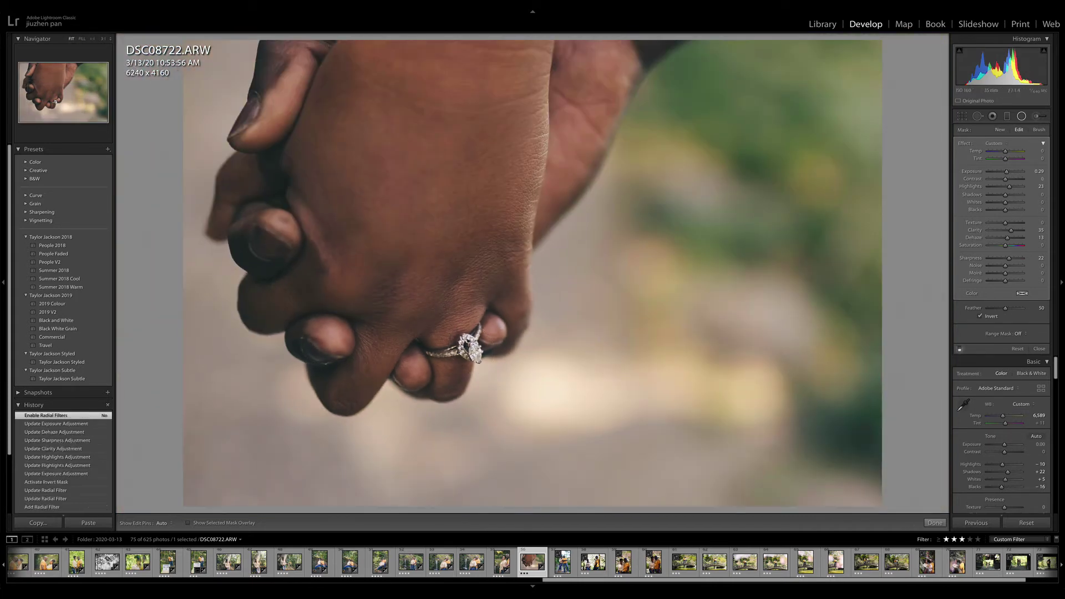
click(959, 349)
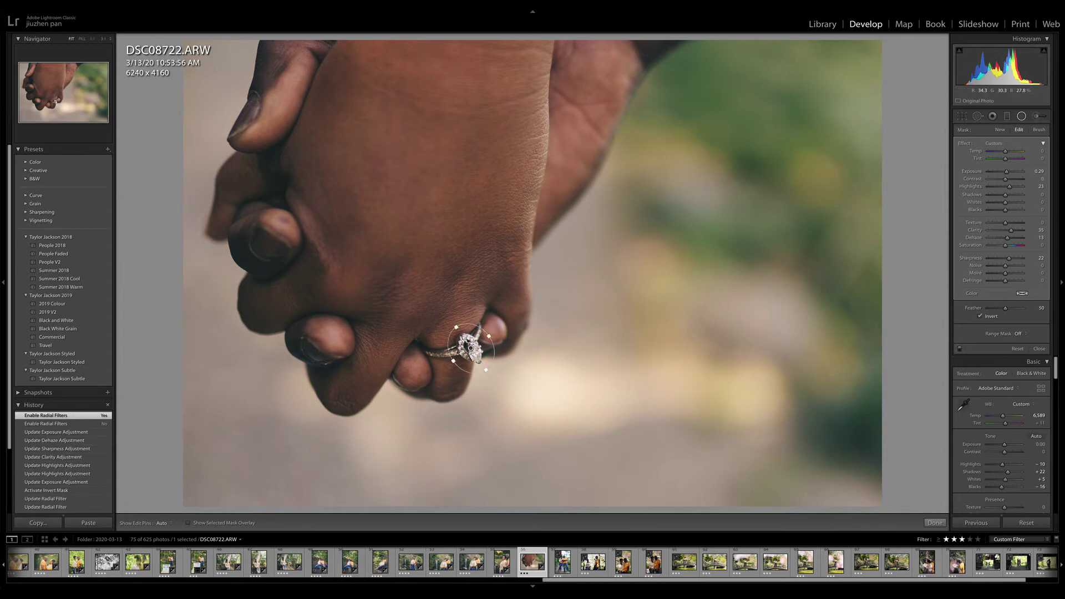
click(36, 39)
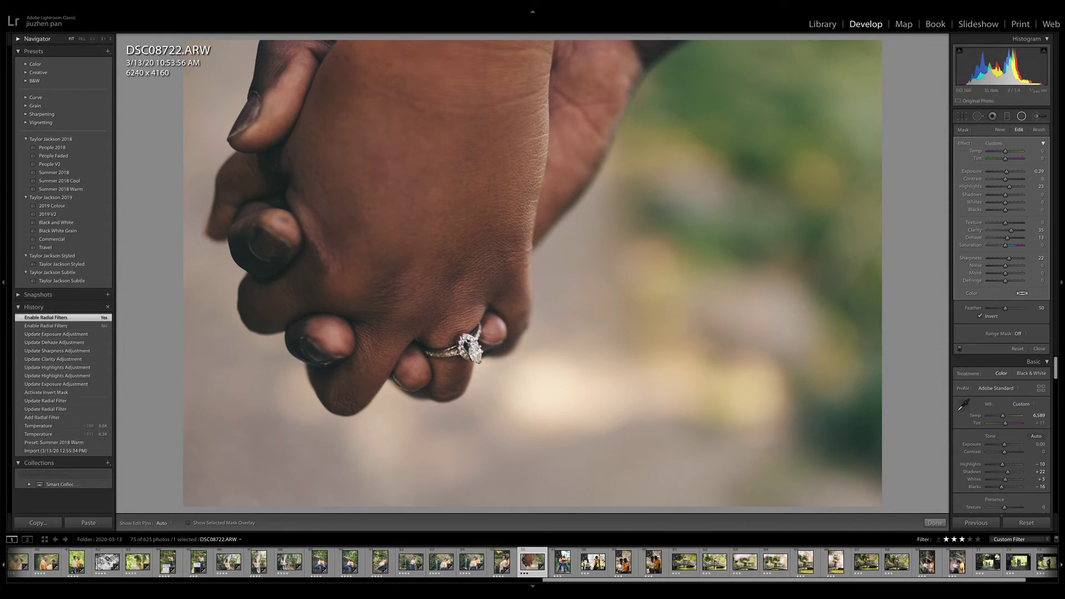
click(34, 39)
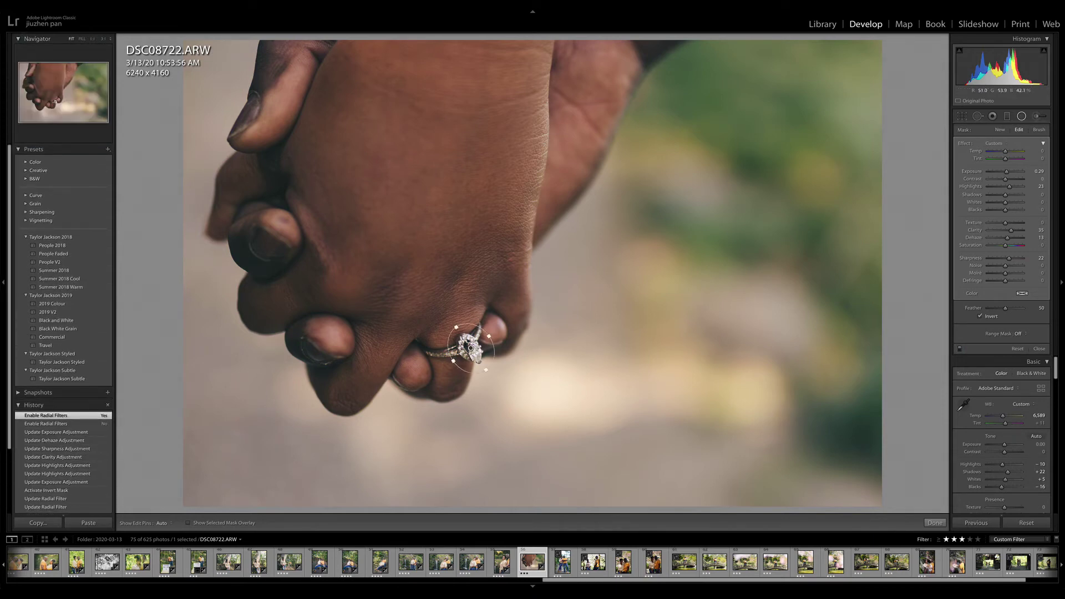
- Add a new radial filter centred on the ring, with exposure −0.10, blacks −10, and reduced highlights and shadows
click(1000, 130)
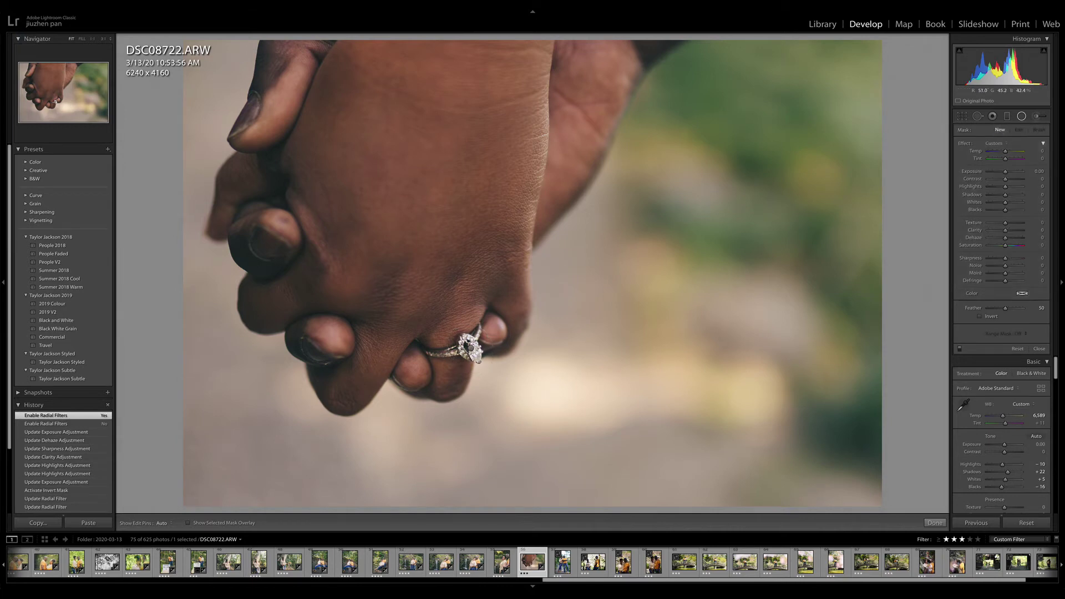
mouse_move(468, 344)
mouse_down()
mouse_move(535, 442)
mouse_move(545, 419)
mouse_up()
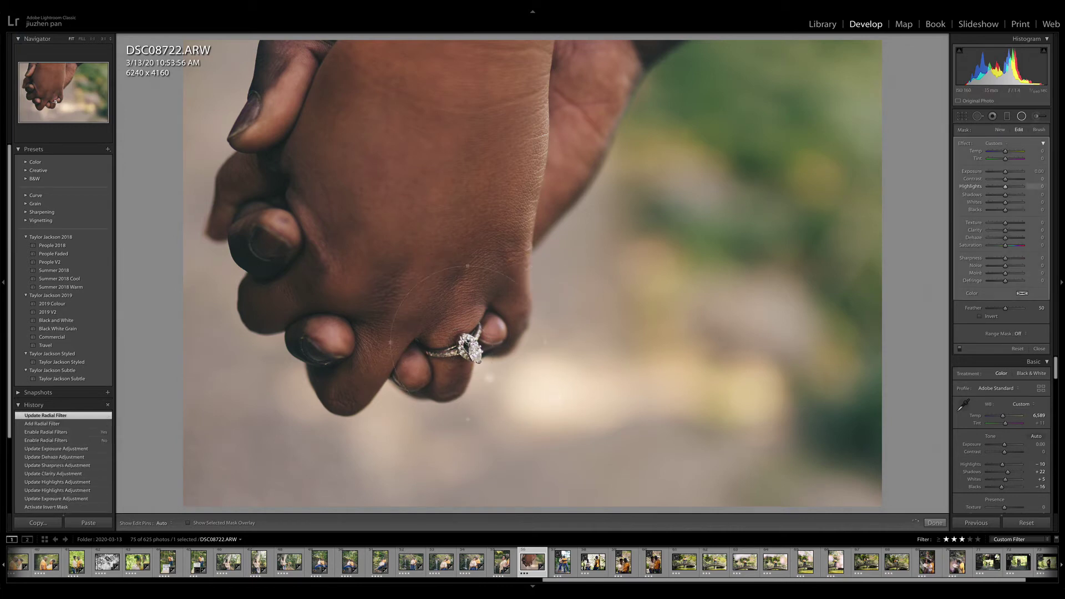
drag(1005, 172, 1003, 172)
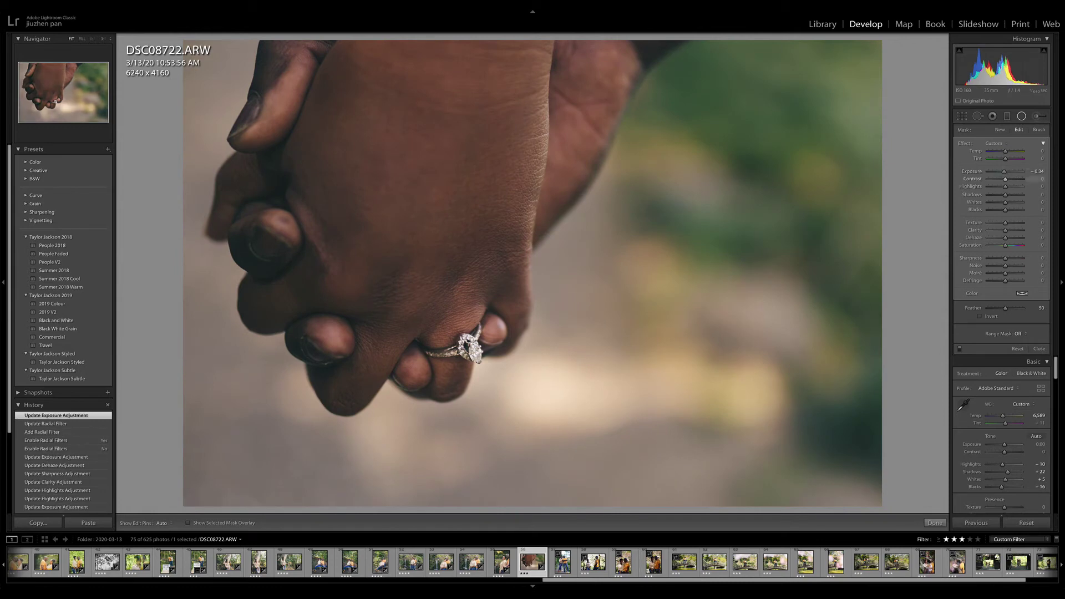
double_click(1003, 172)
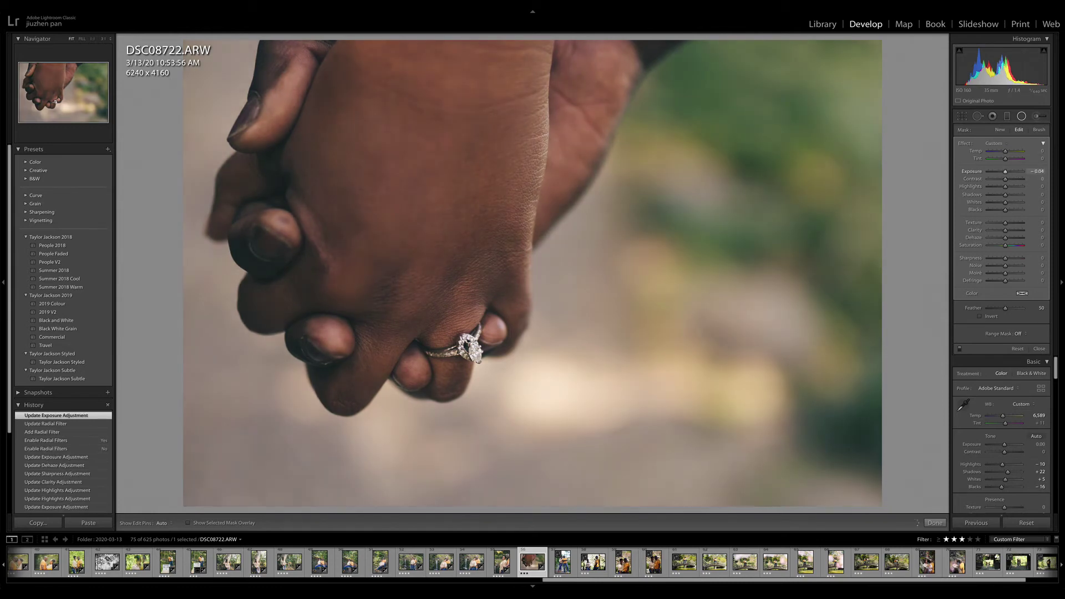
mouse_move(1005, 195)
mouse_down()
mouse_move(1005, 171)
mouse_move(995, 186)
mouse_move(1044, 186)
mouse_move(1003, 210)
mouse_up()
key(Down)
key(Down)
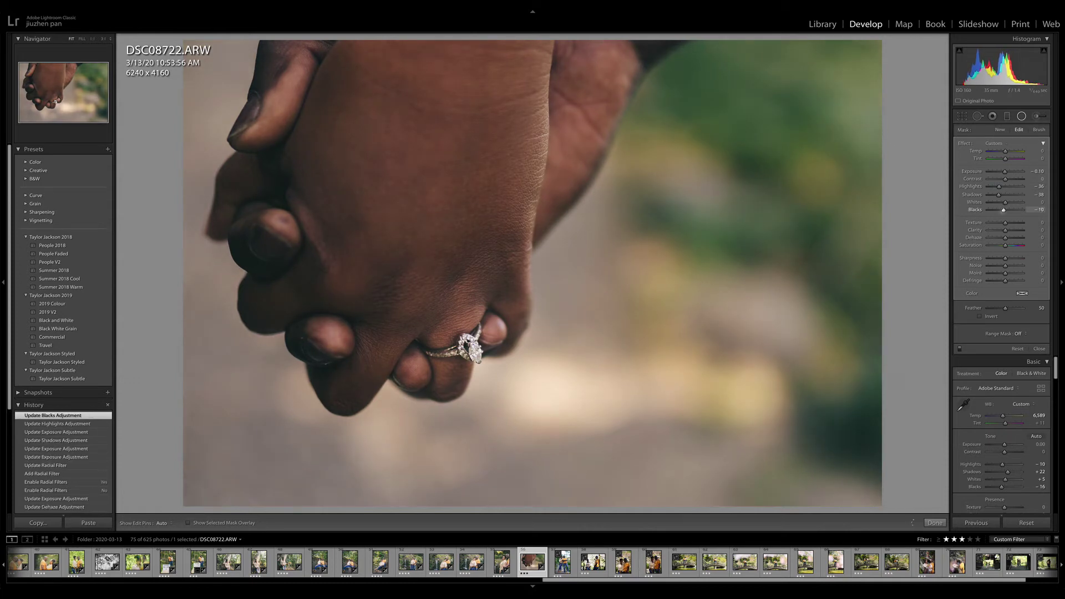
- Compare the holding-hands photo with its unedited version, and rate it four stars
key(backslash)
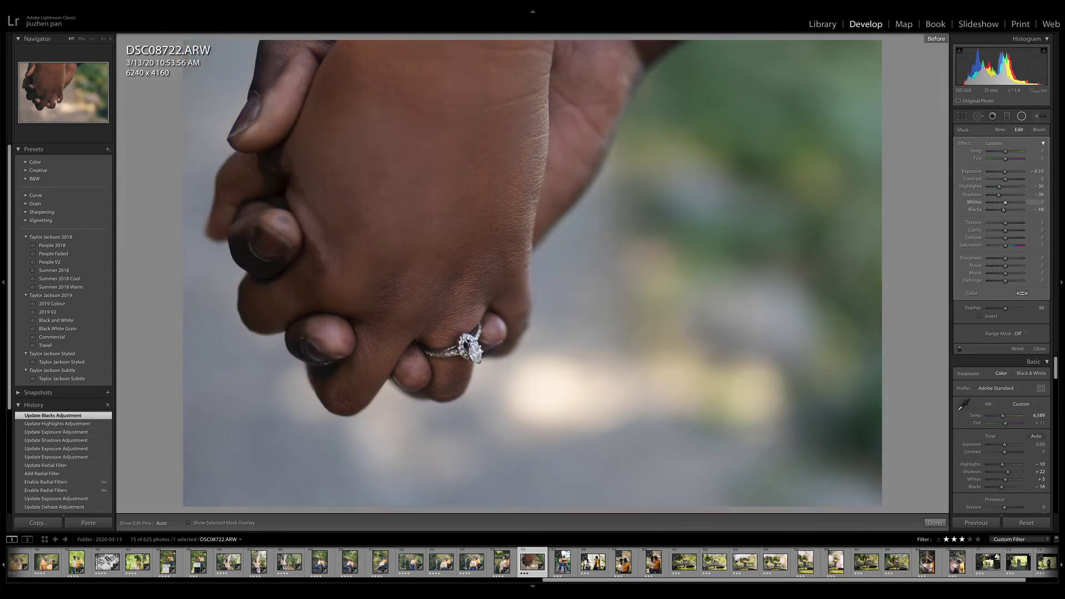
key(backslash)
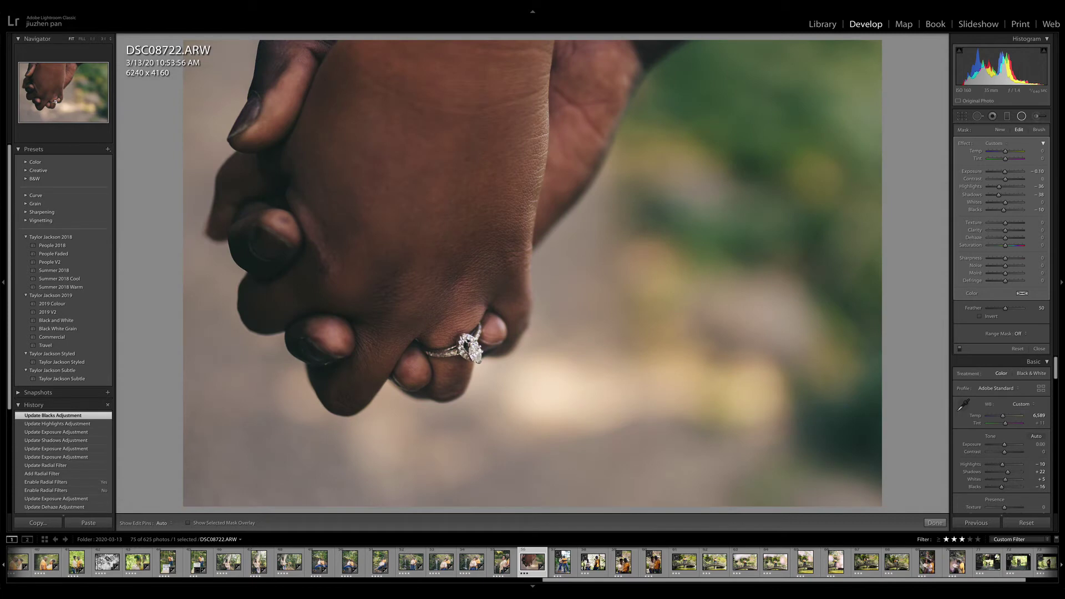
key(backslash)
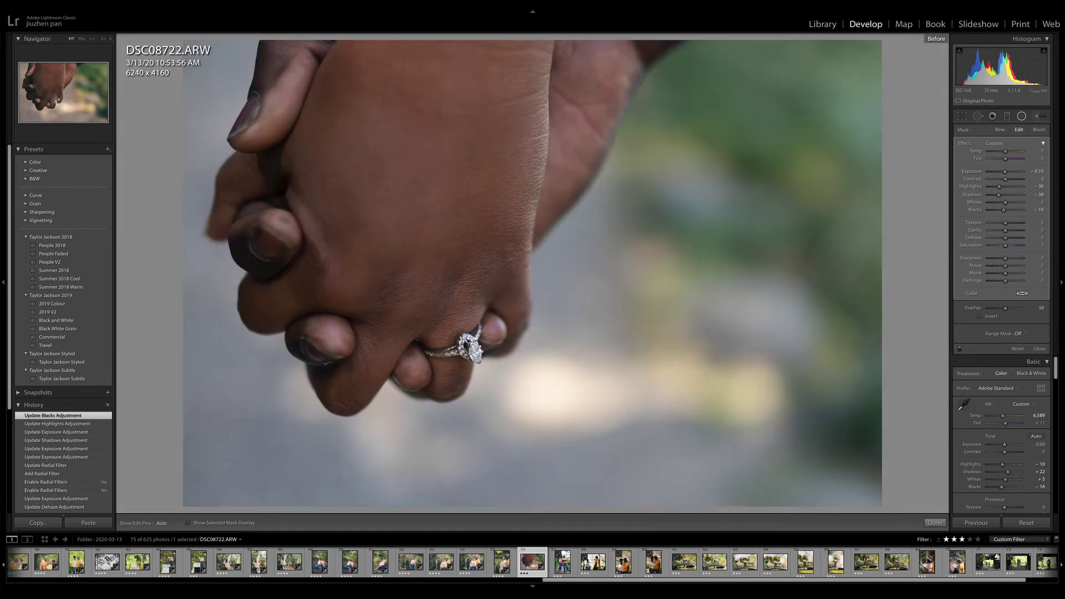
key(4)
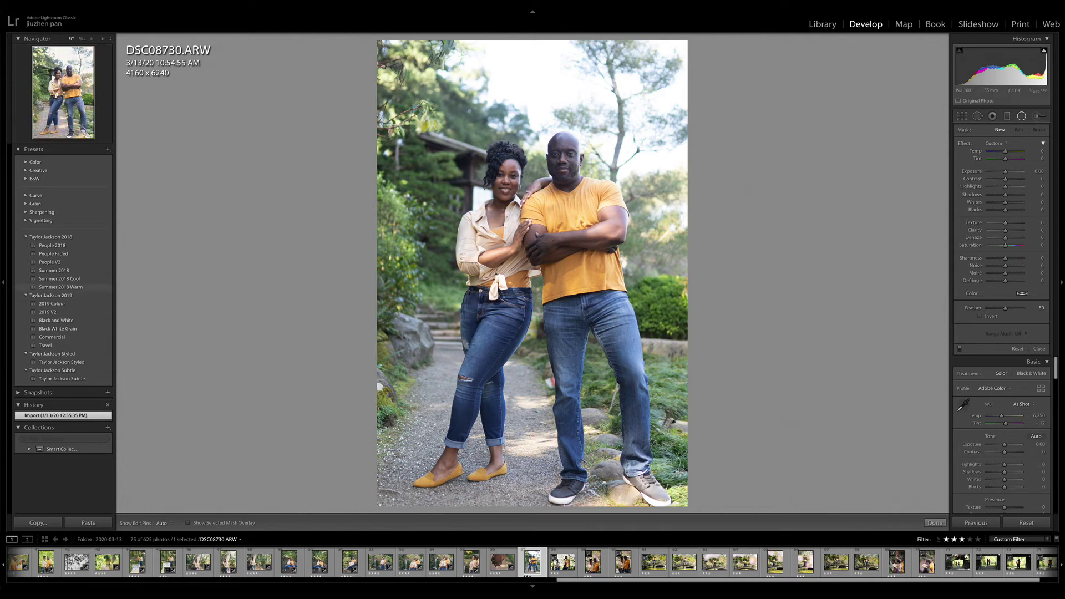
- Apply the Summer 2018 Warm preset to DSC08730.ARW, and set Highlights to −85 and Exposure to +0.50
click(61, 286)
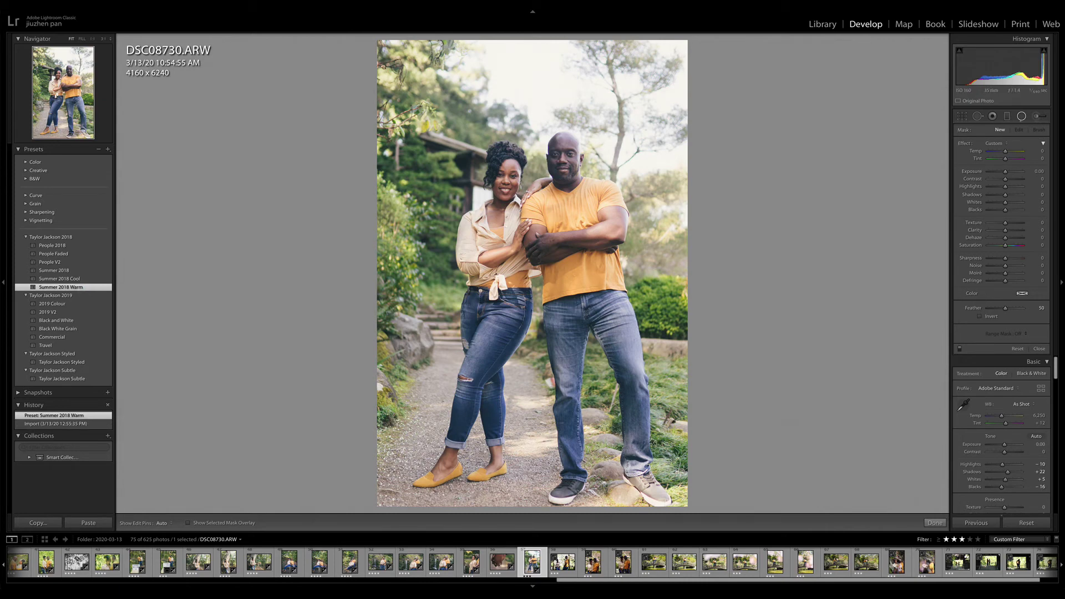
key(shift+m)
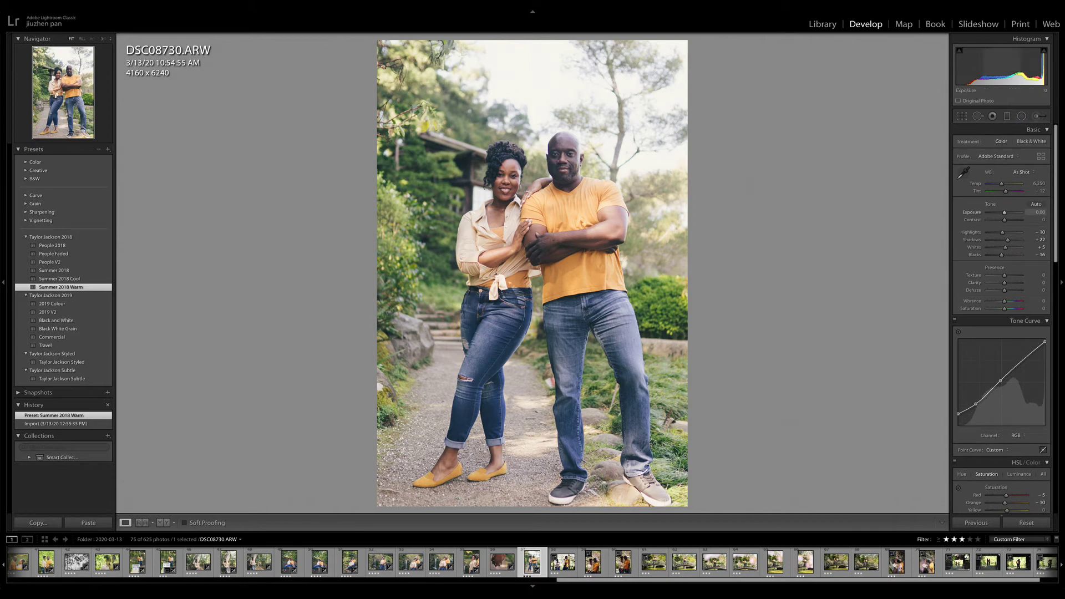
drag(1002, 233, 990, 233)
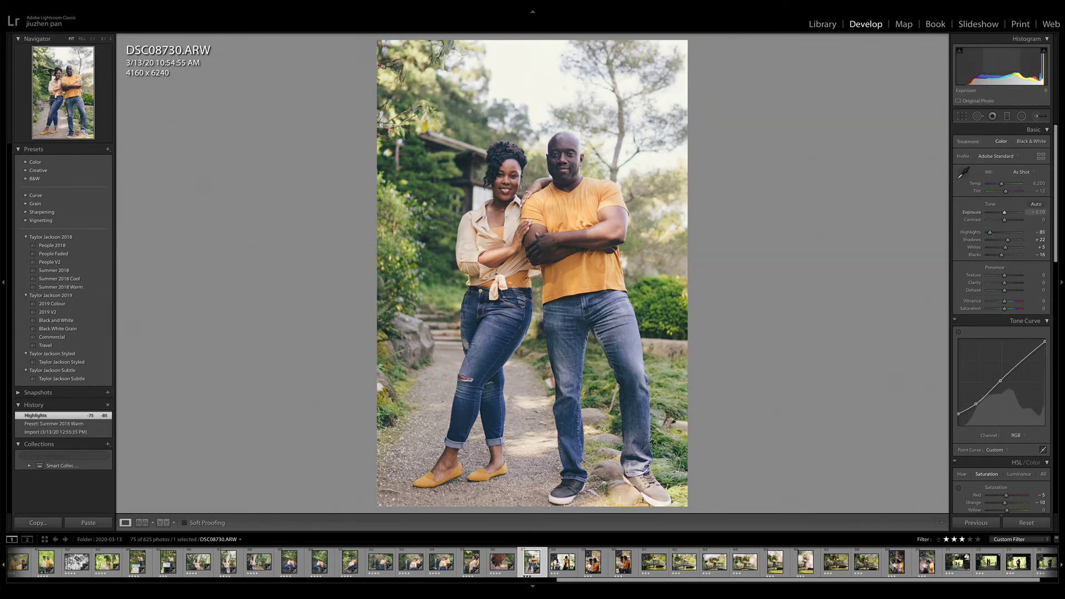
drag(1005, 212, 1007, 212)
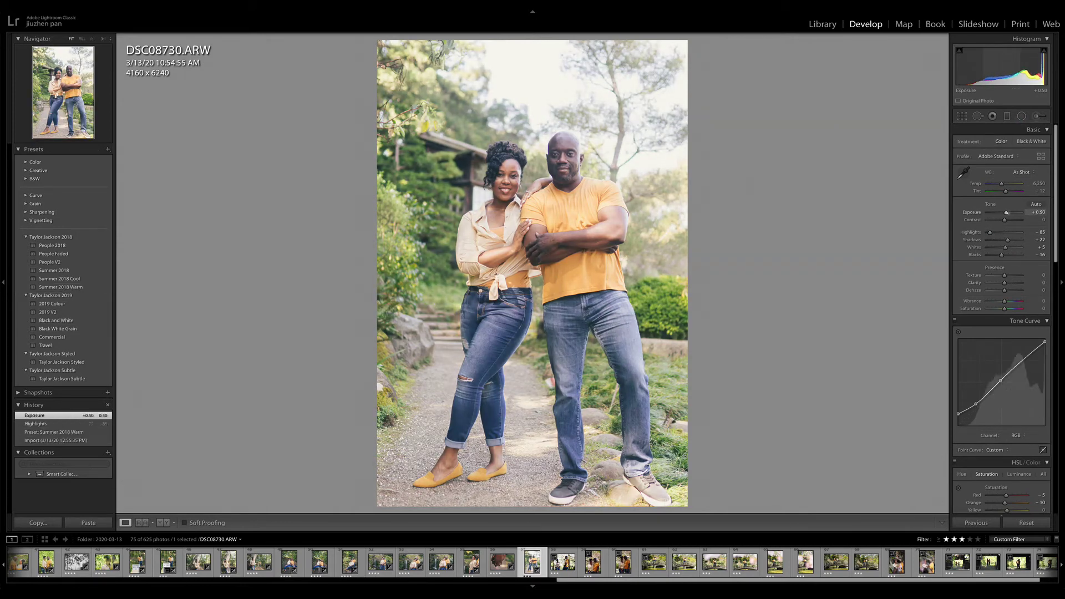
- Add a graduated filter over the upper part of the couple's photo, with highlights −100 and exposure −0.34
key(m)
drag(591, 106, 558, 243)
drag(574, 175, 575, 178)
drag(1005, 187, 987, 186)
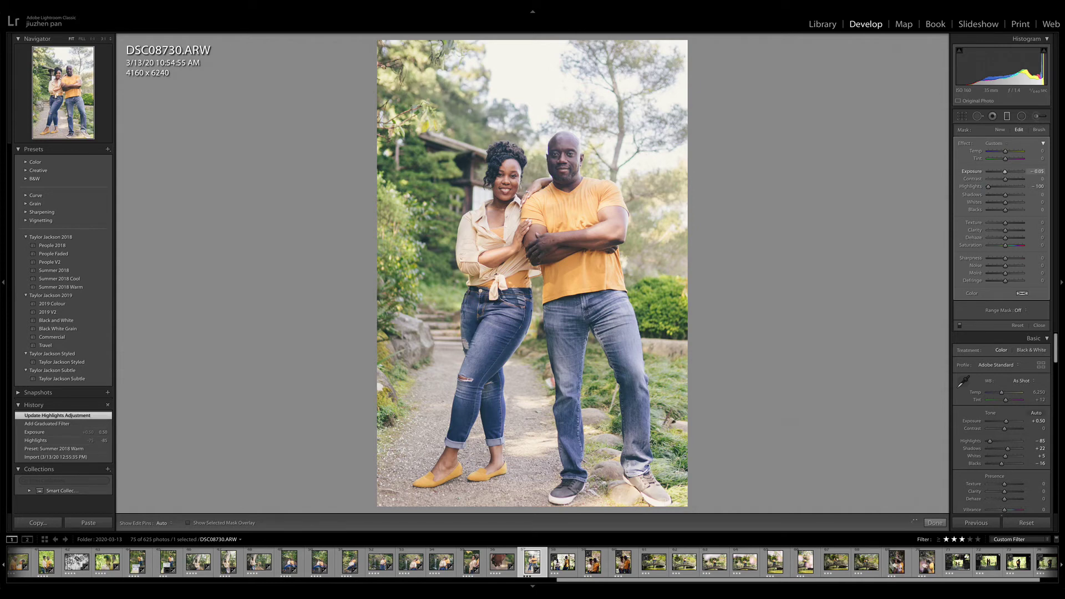
drag(1005, 172, 1004, 172)
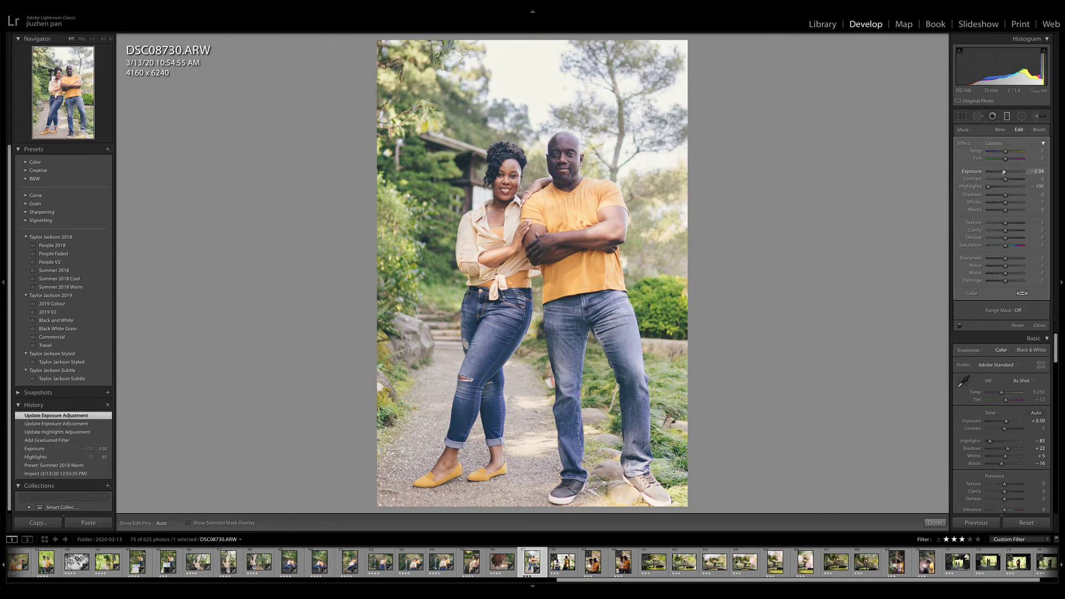
- Add an inverted radial filter around the man's head and shoulders, with exposure 0.27 and raised shadows
click(1022, 116)
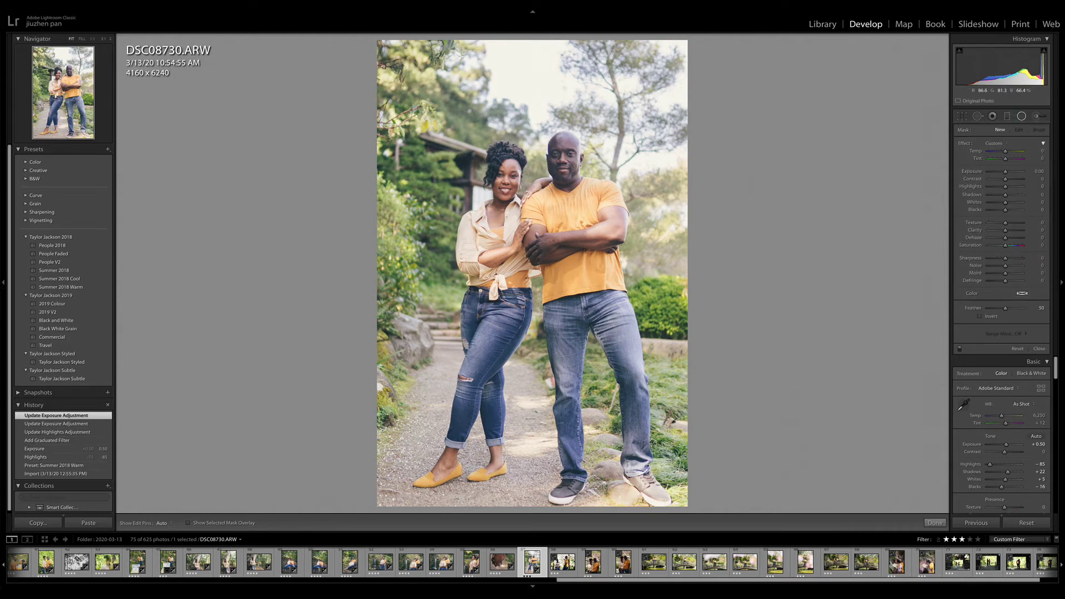
mouse_move(564, 155)
mouse_down()
mouse_move(584, 183)
mouse_move(564, 160)
mouse_up()
click(991, 316)
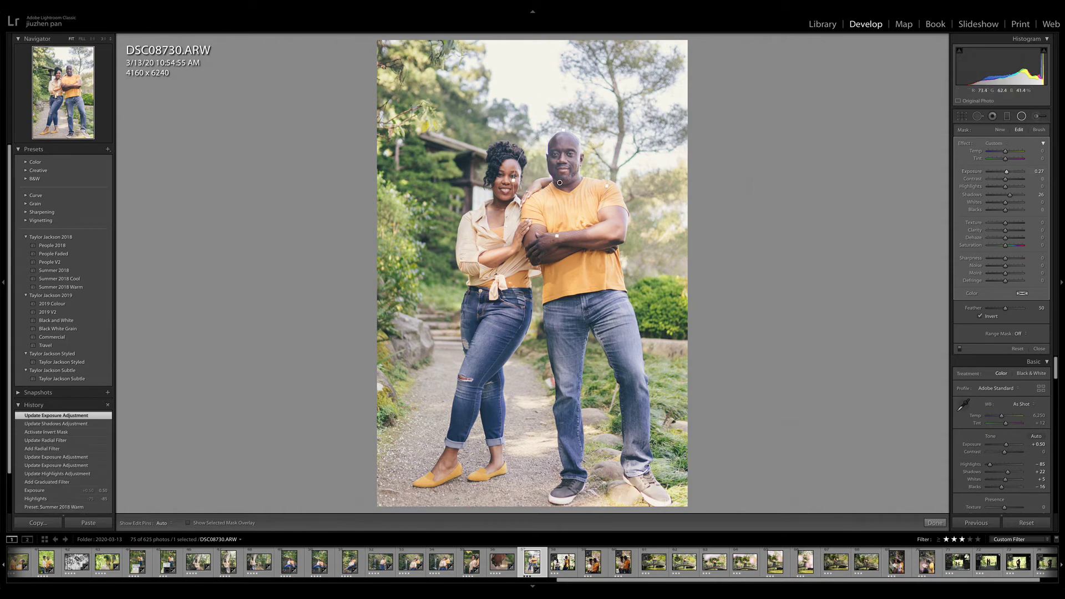
right_click(560, 183)
click(574, 189)
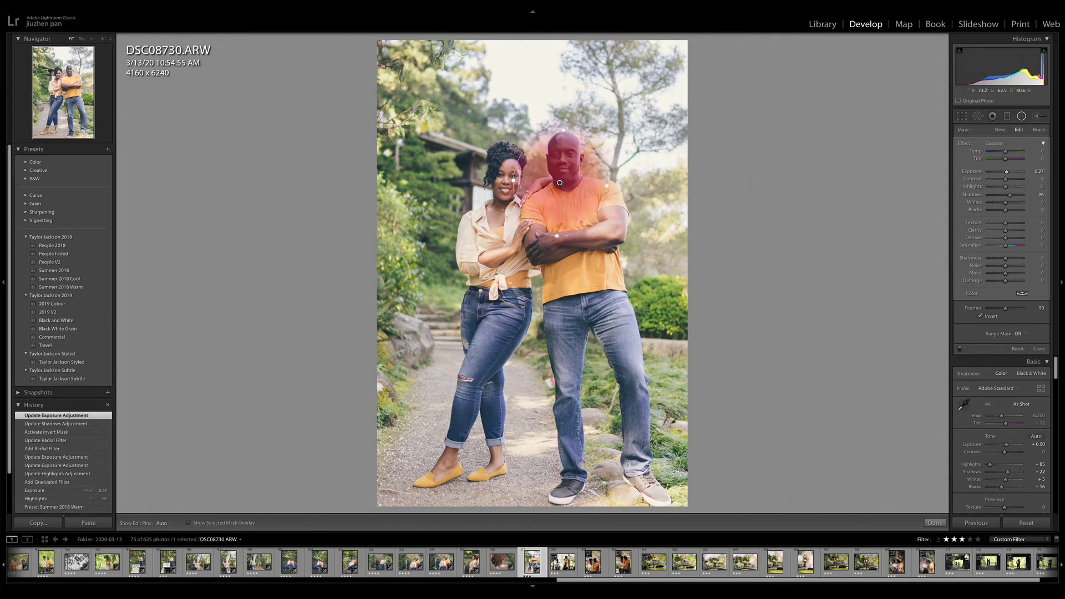
- Close the radial filter and set the post-crop vignette amount to −24
key(shift+m)
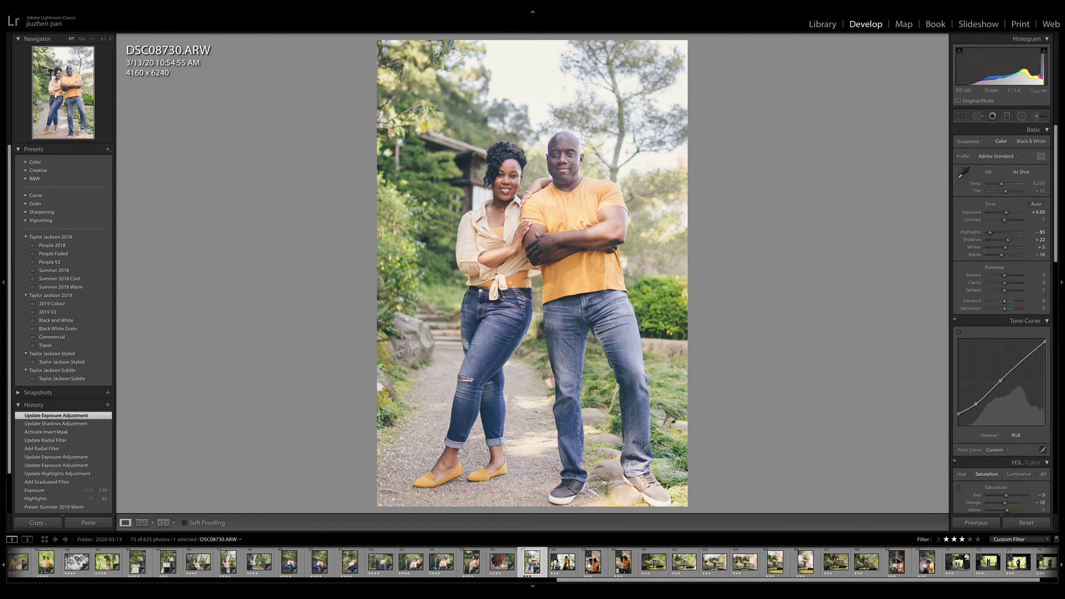
scroll(1003, 232, down, 10)
drag(1004, 310, 1001, 311)
scroll(1001, 313, up, 10)
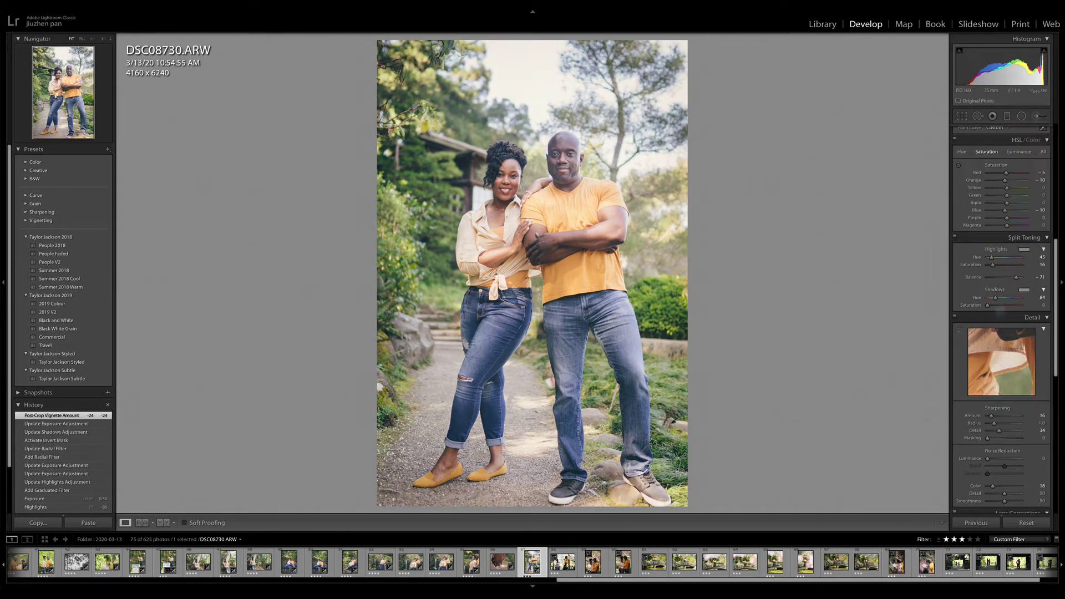
- Set Highlights to −100, Blacks to −26 and Temp to 6,691, and rate the photo four stars
drag(990, 232, 1000, 255)
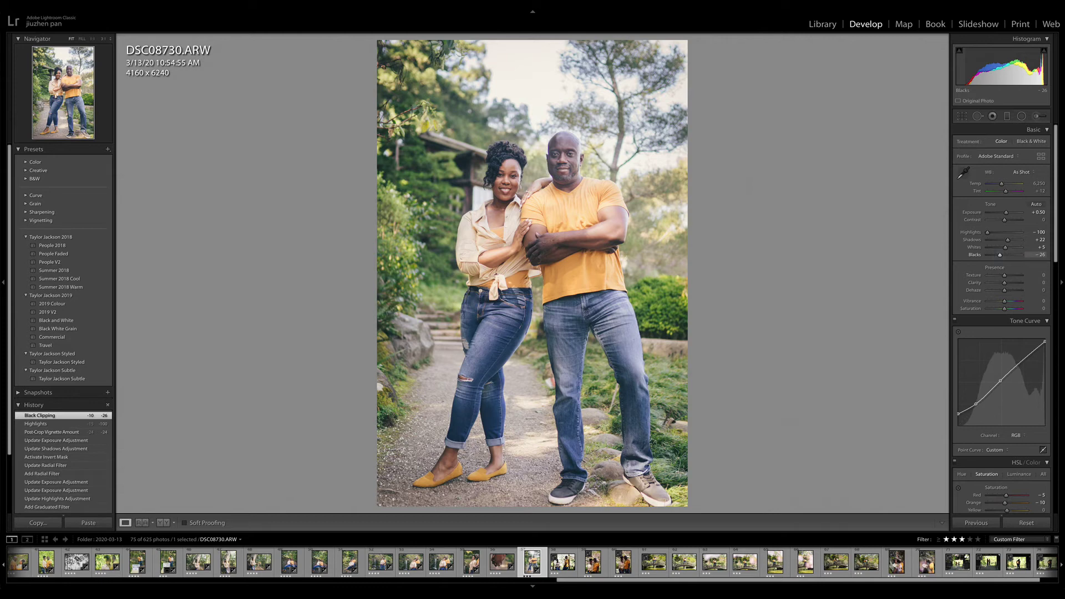
drag(1001, 183, 1004, 184)
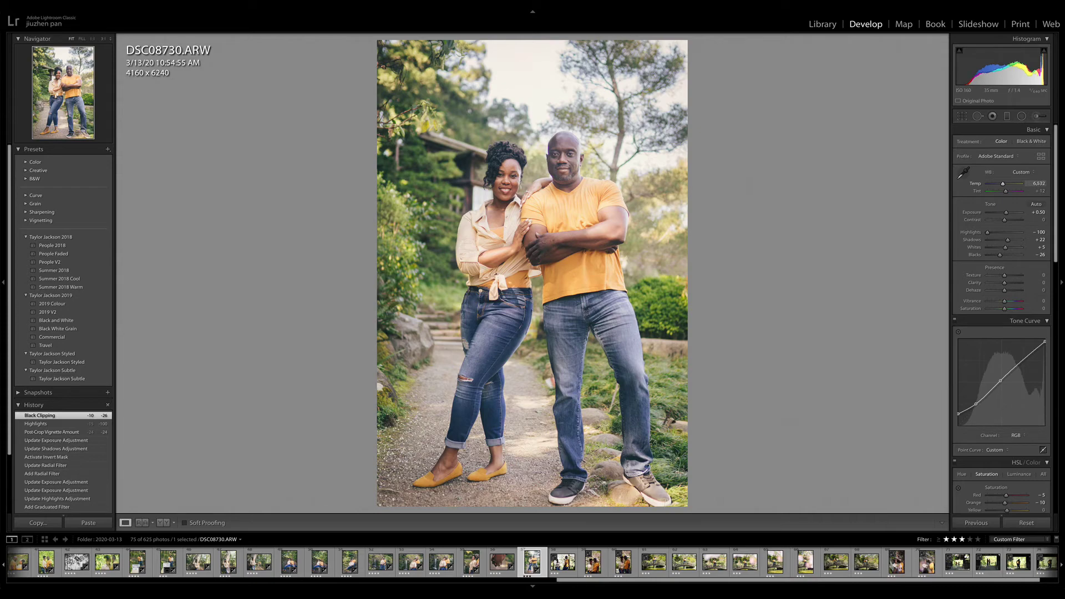
key(4)
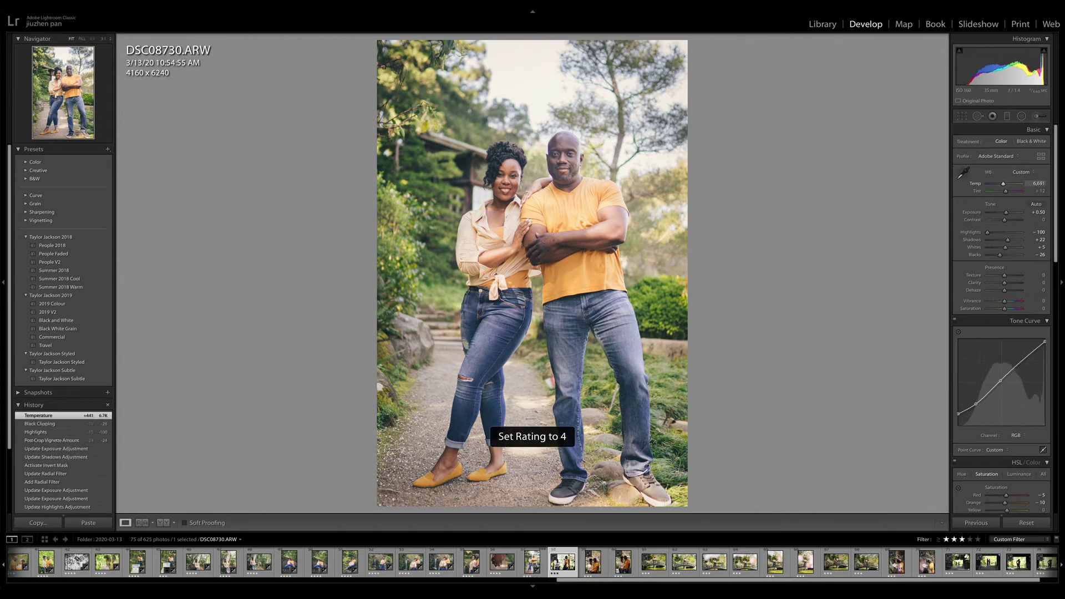
- Go to photo DSC08746.ARW and set its Highlights to −100
key(Right)
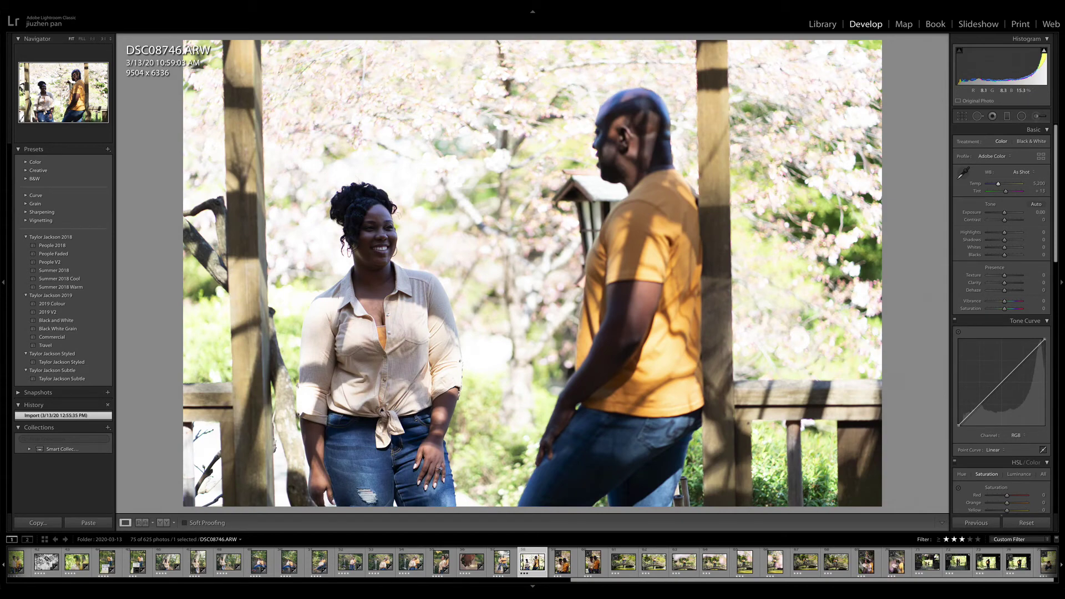
drag(1004, 232, 987, 232)
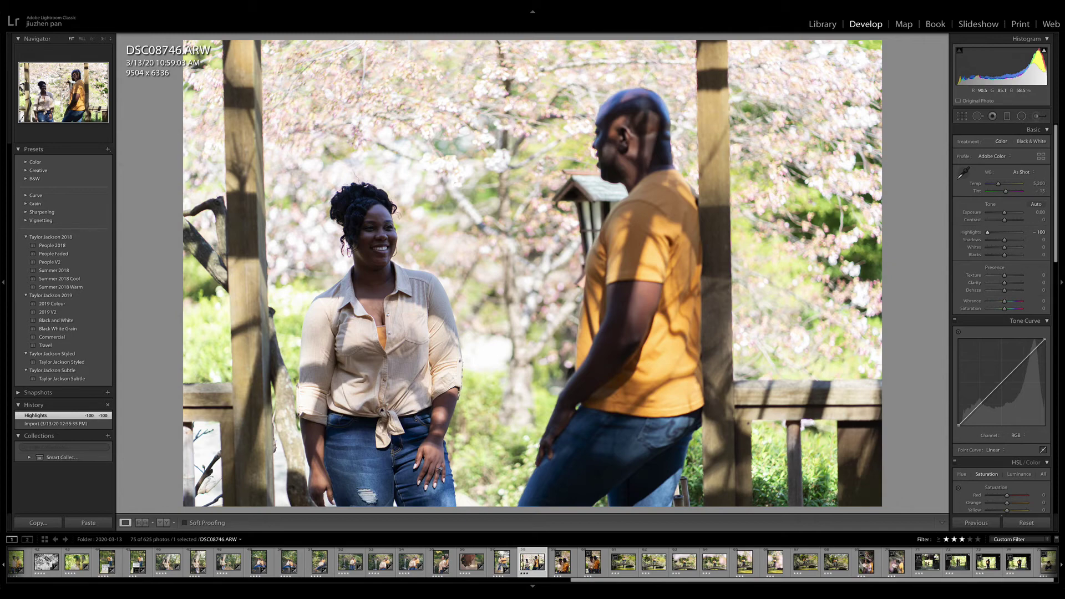
- On the following photo, DSC08751.ARW, set Shadows to +100, Highlights to −100, Whites to +43 and Blacks to −8
key(Right)
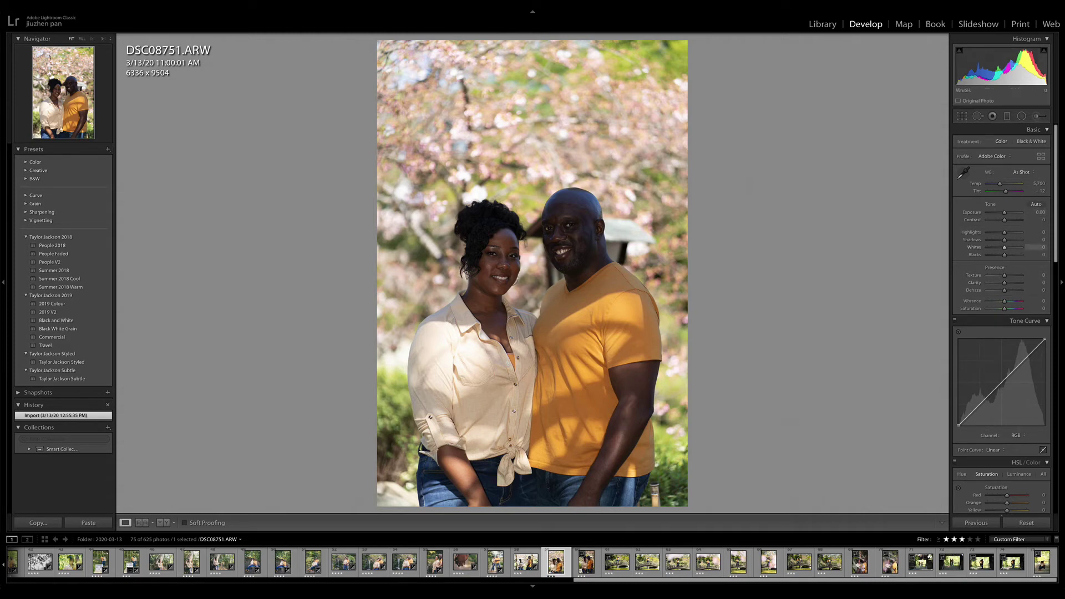
drag(1015, 240, 1022, 240)
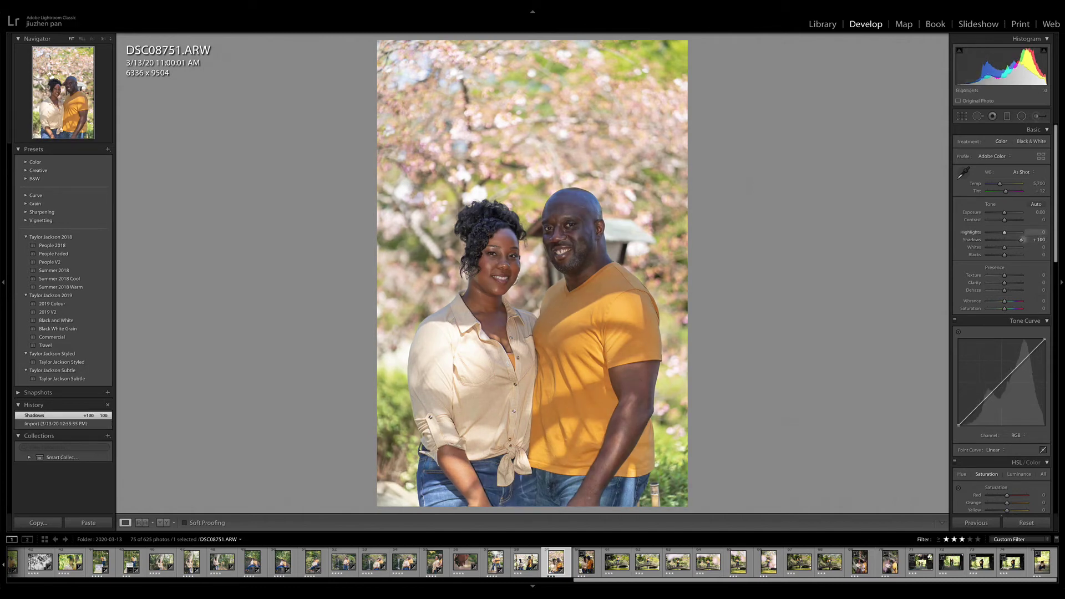
drag(1004, 232, 1002, 255)
- Add an inverted radial filter over the man's face with exposure 0.23, highlights −20, shadows 34 and a slightly warmer temperature
click(1022, 116)
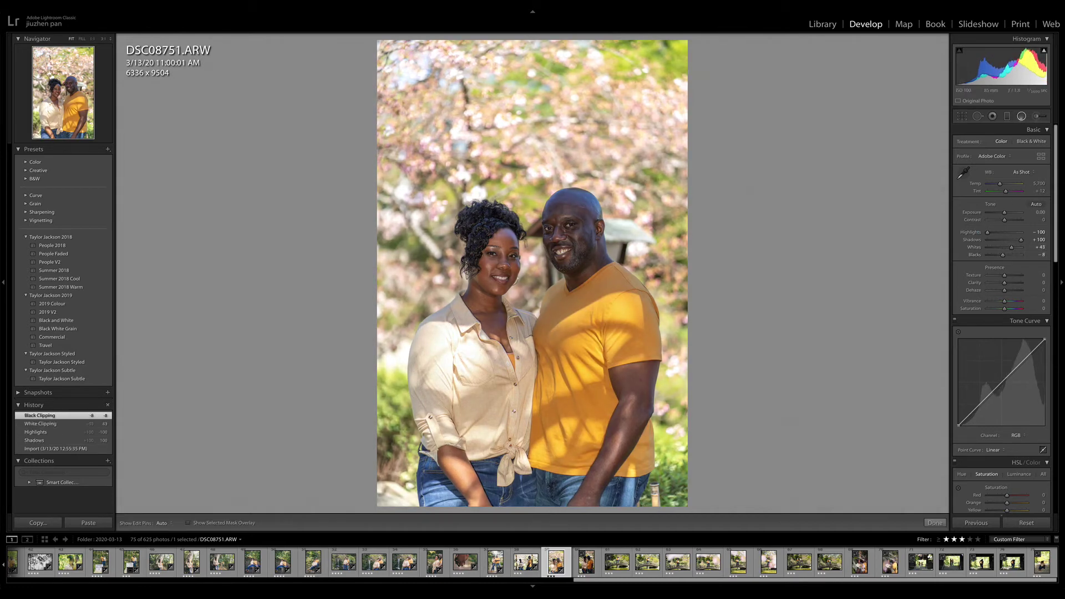
drag(559, 241, 608, 307)
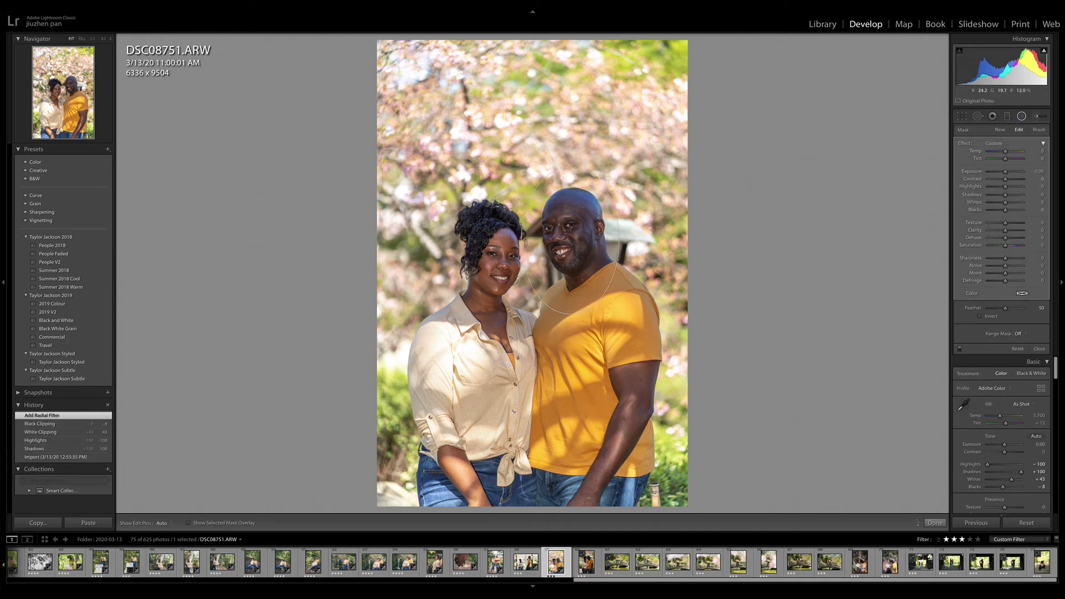
click(980, 316)
drag(1006, 172, 1006, 172)
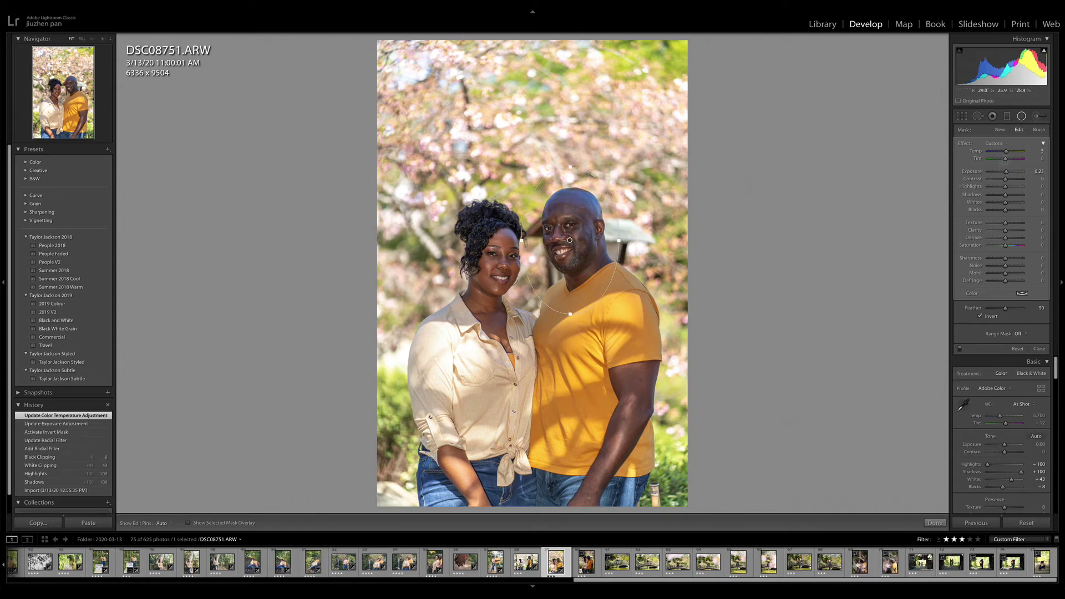
drag(1005, 187, 1010, 195)
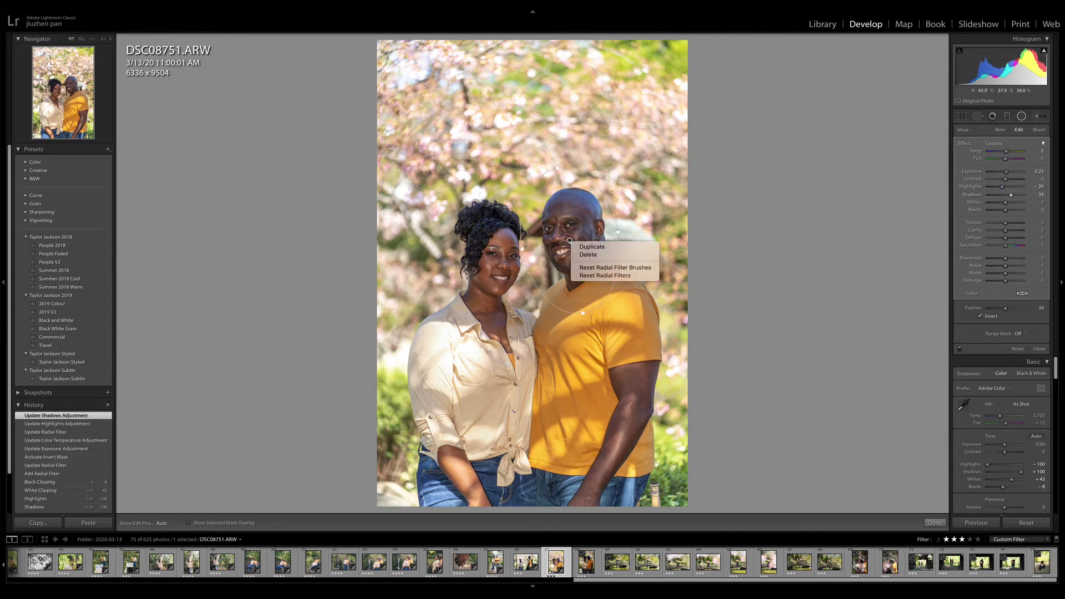
- Duplicate the man's radial filter onto the woman's face, and set its exposure to 0.02 with a cooler temperature
drag(570, 240, 490, 274)
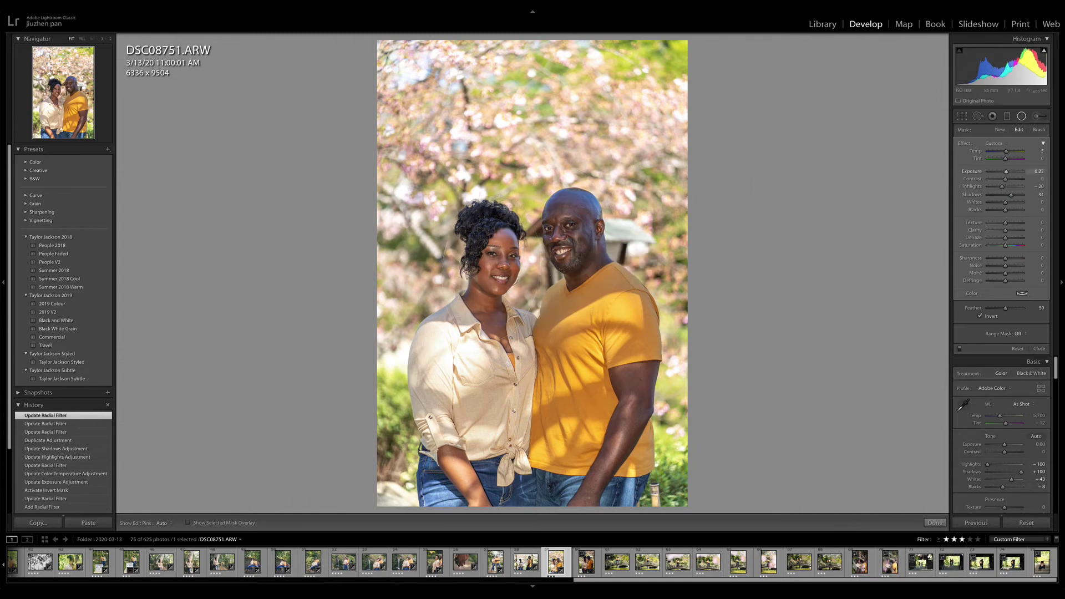
drag(1006, 171, 1006, 172)
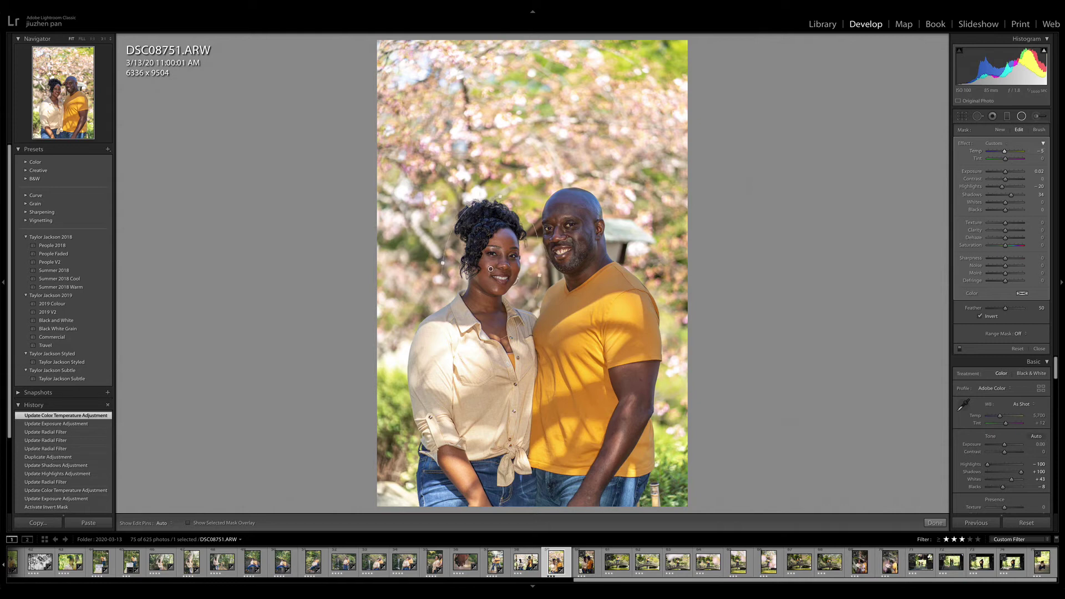
- Finish the radial filter editing and set the photo's post-crop vignette amount to −22
key(shift+m)
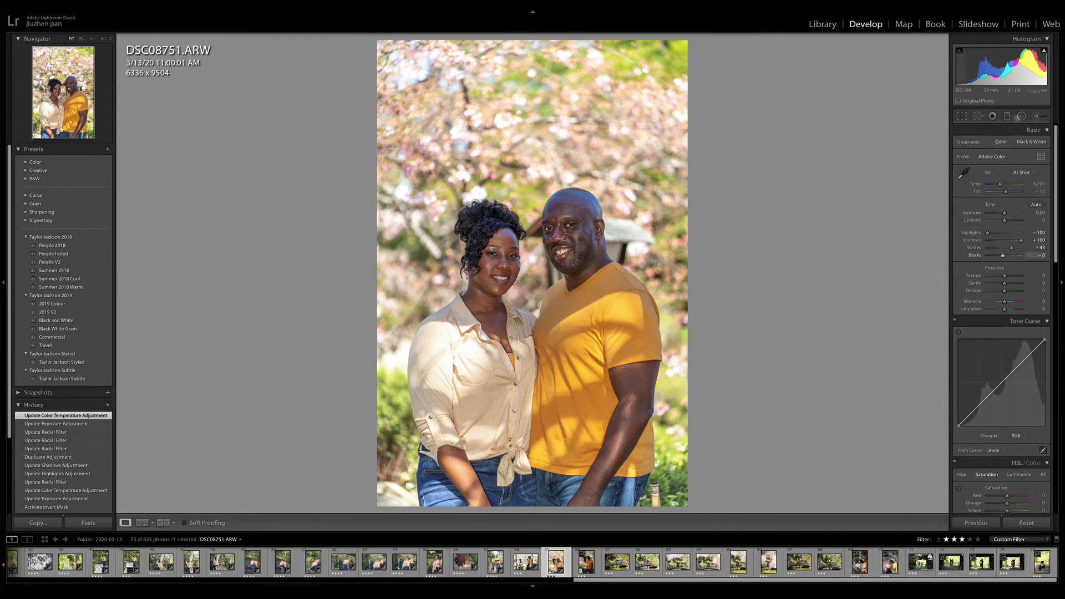
scroll(1001, 318, down, 15)
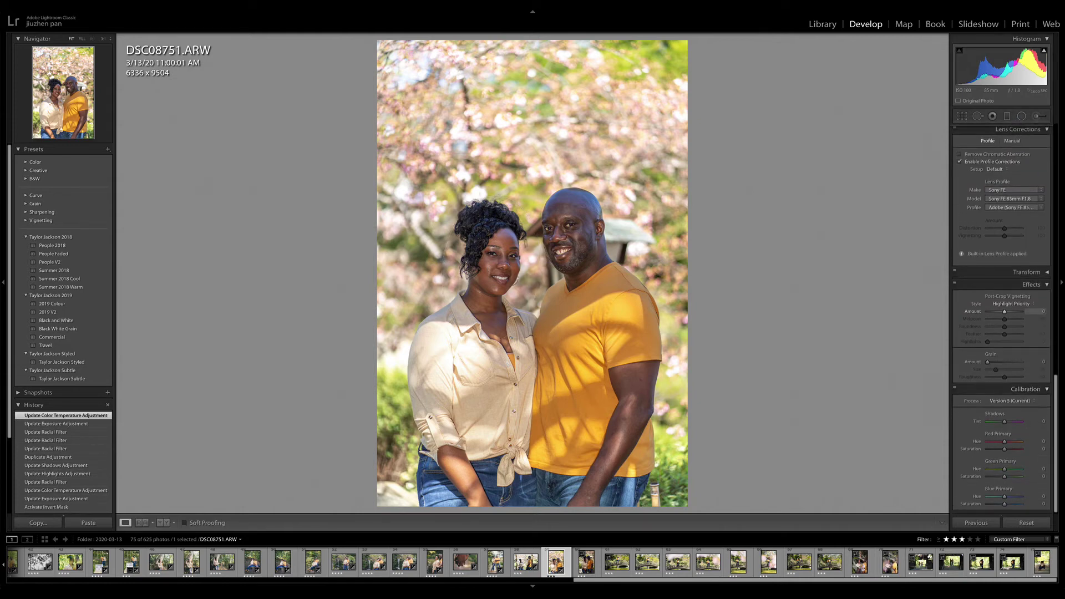
drag(1005, 311, 1001, 311)
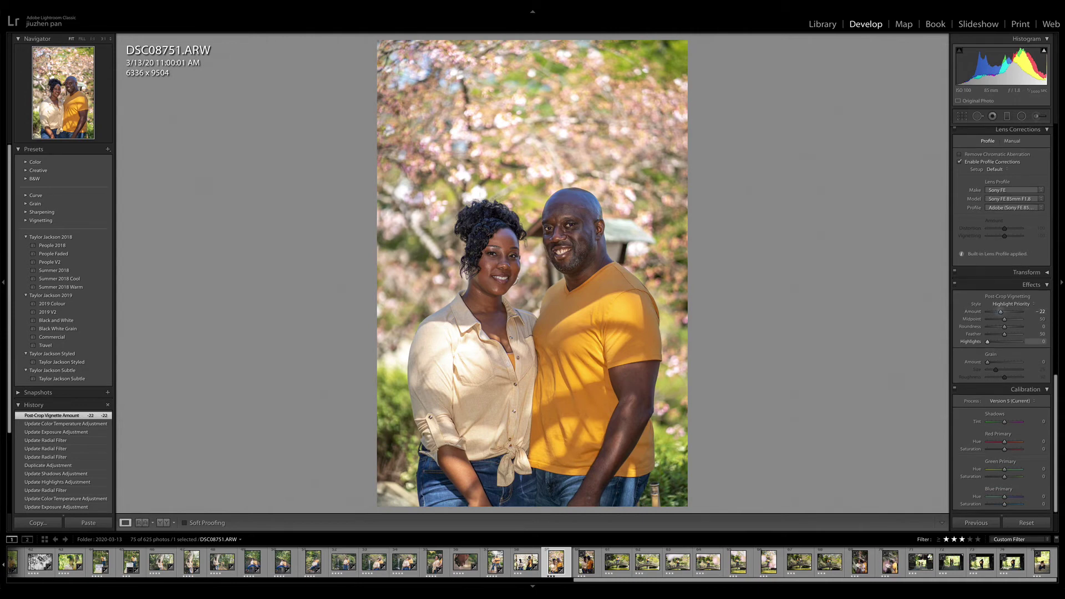
- Add a graduated filter over the blossoms above the couple with highlights −100 and lowered exposure, and shift it down toward their heads
scroll(1002, 317, up, 10)
click(1007, 116)
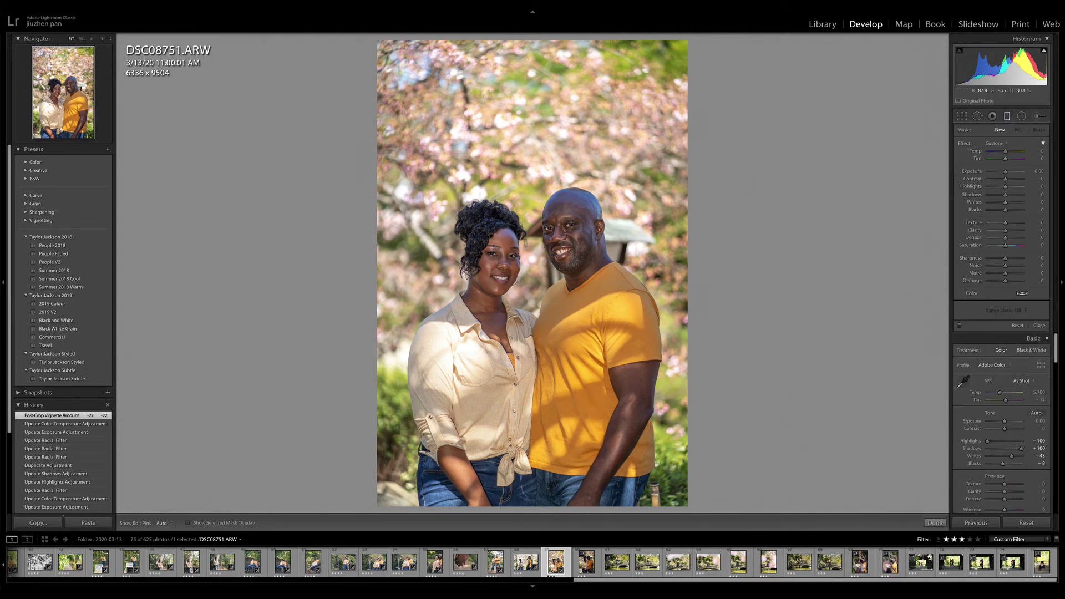
drag(533, 217, 533, 140)
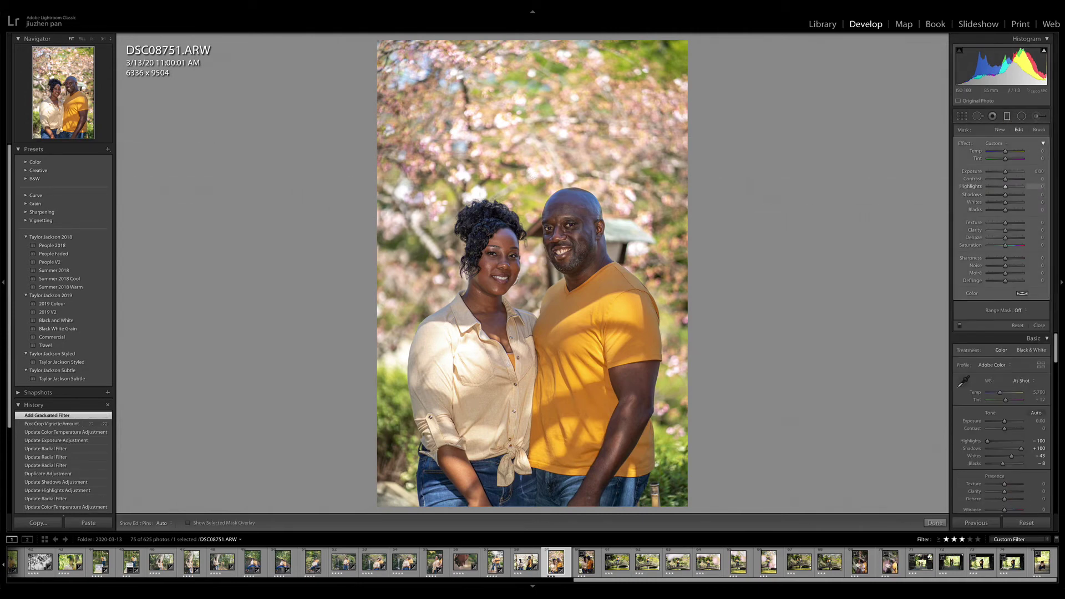
mouse_move(1005, 187)
mouse_down()
mouse_move(980, 187)
mouse_move(1004, 171)
mouse_up()
double_click(1004, 171)
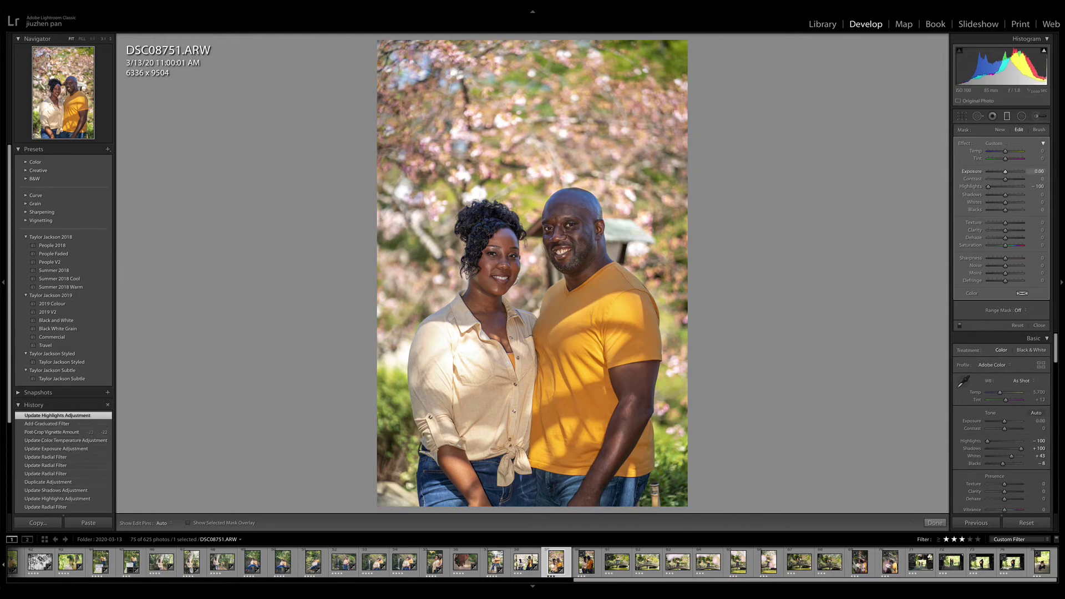
drag(534, 217, 534, 253)
key(m)
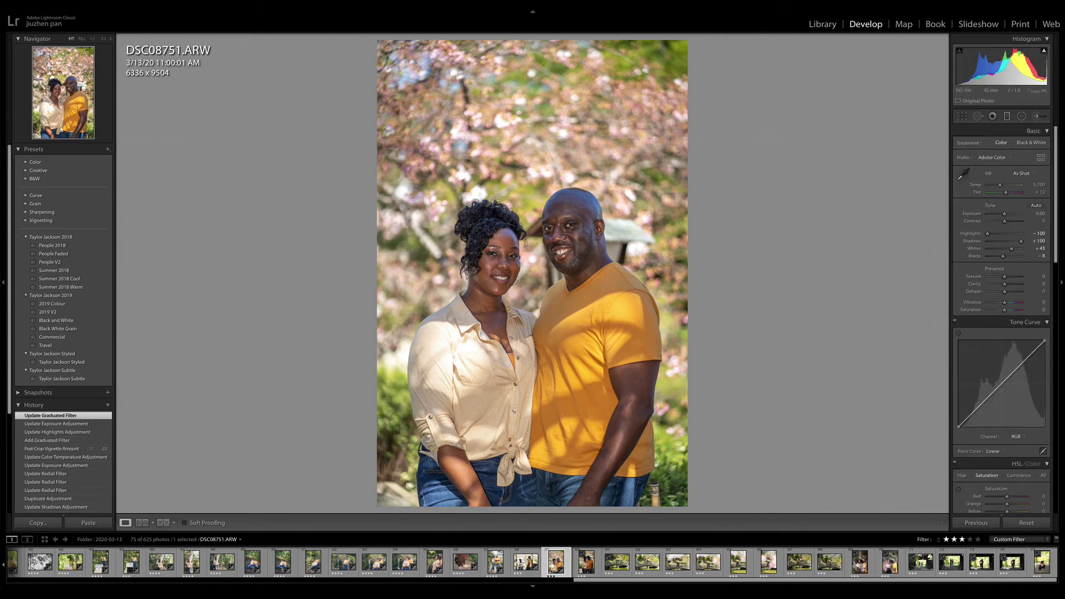
- Adjust the colour hues by sampling skin, foliage and jeans: Red −17, Orange −11, Yellow −11, Green −5, Blue +9 and Purple +2
scroll(1002, 308, down, 10)
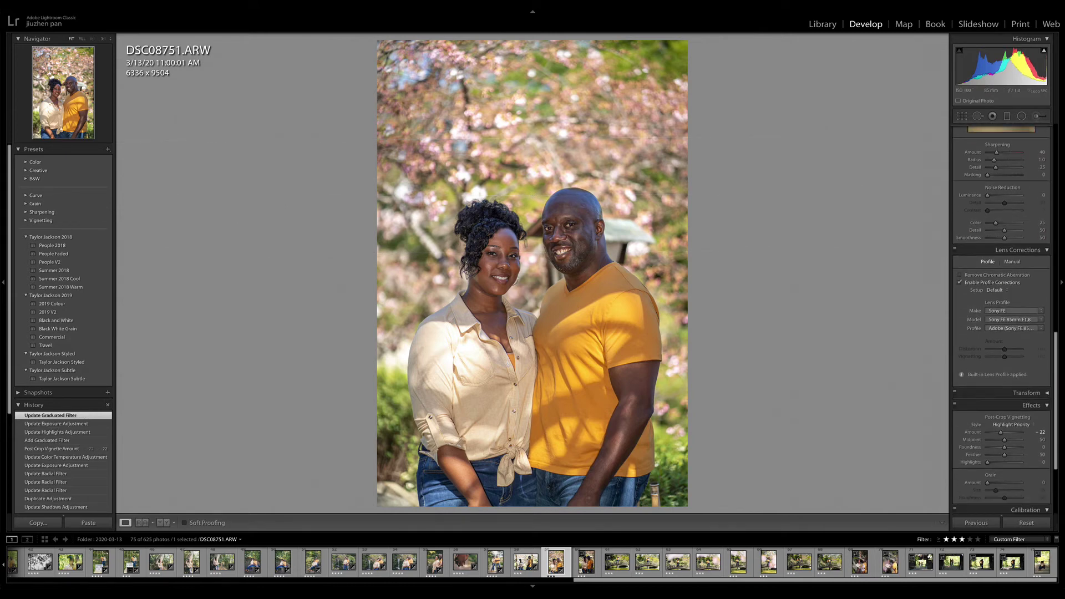
scroll(1002, 316, up, 10)
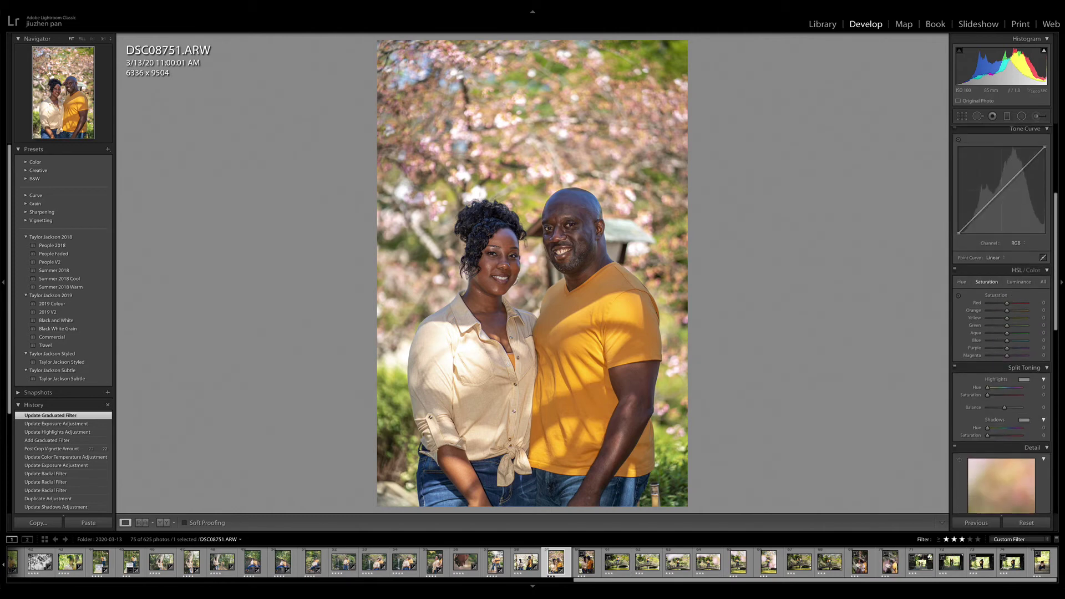
click(961, 282)
click(959, 296)
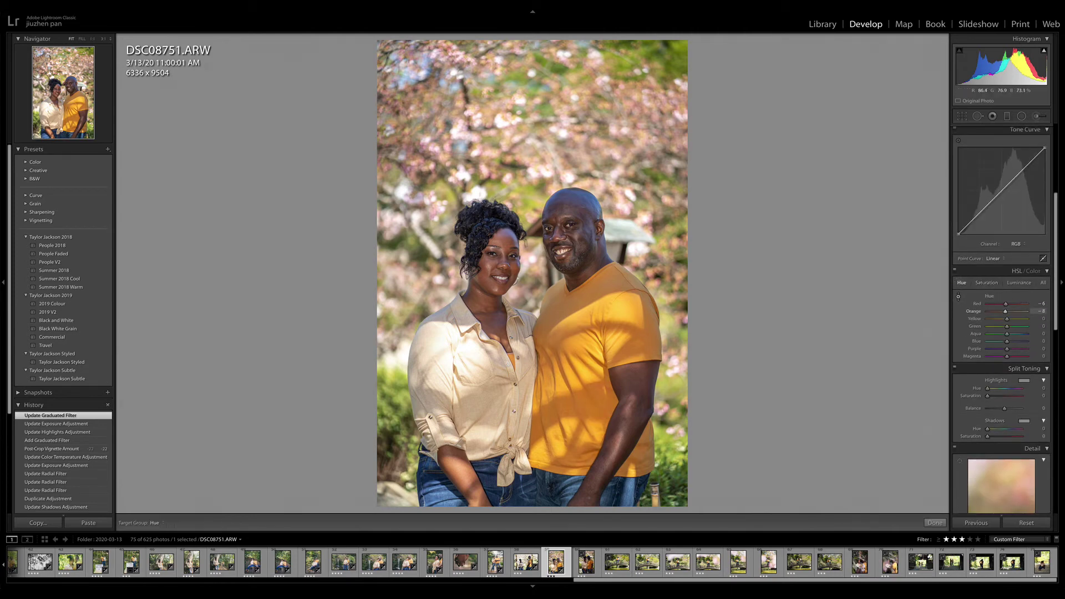
drag(630, 403, 631, 409)
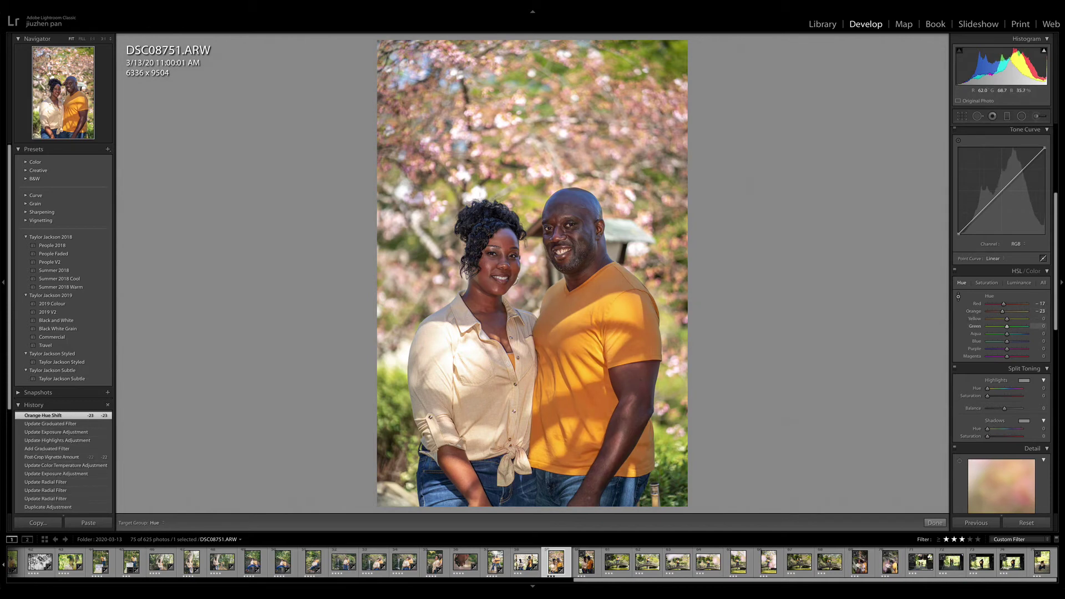
drag(671, 383, 670, 405)
drag(672, 363, 672, 347)
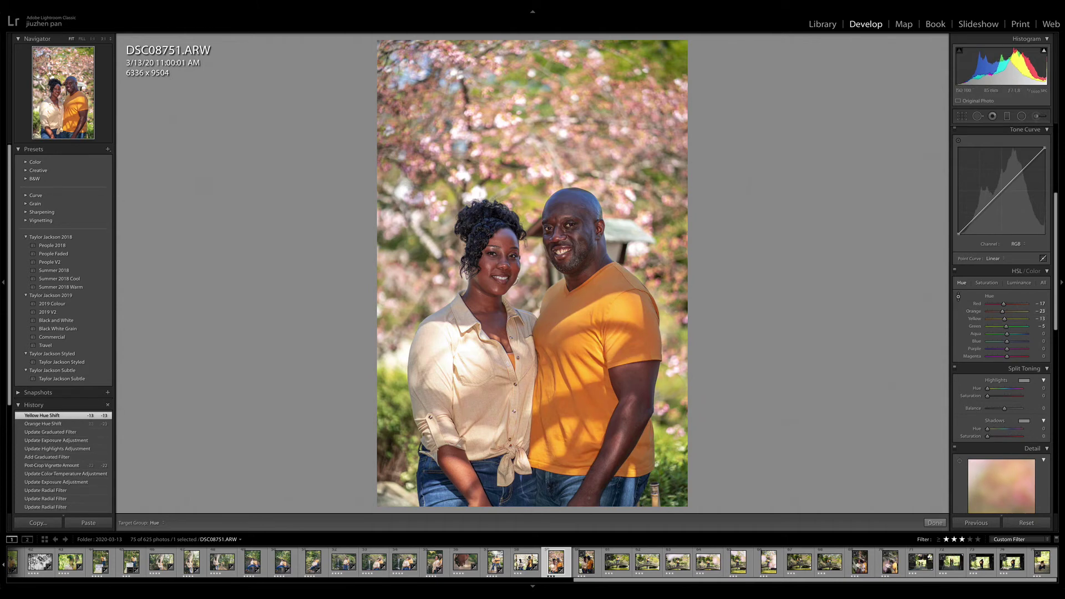
drag(472, 355, 471, 348)
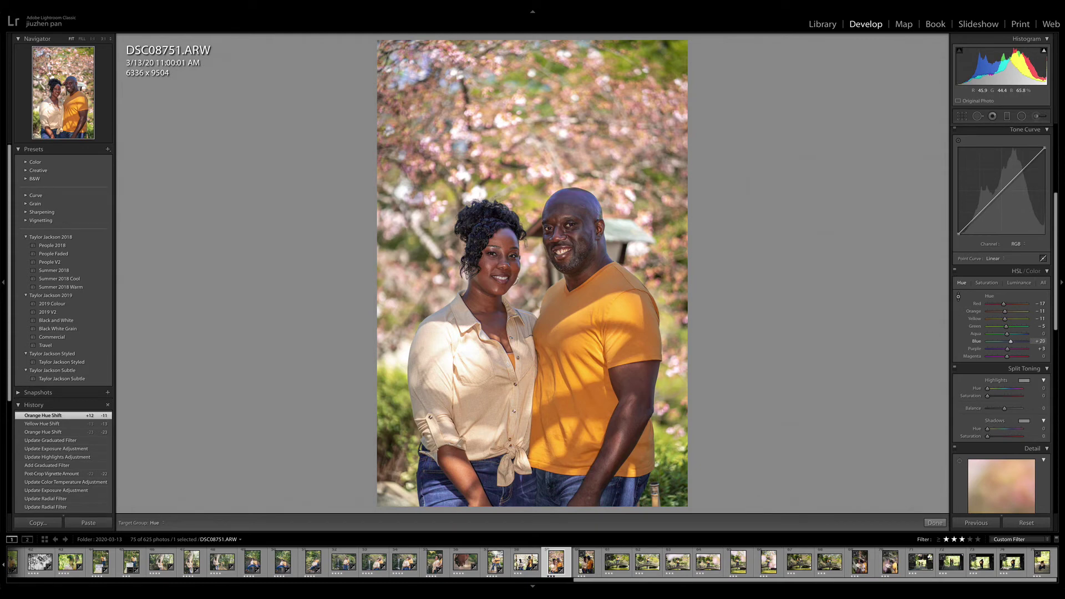
drag(560, 489, 561, 474)
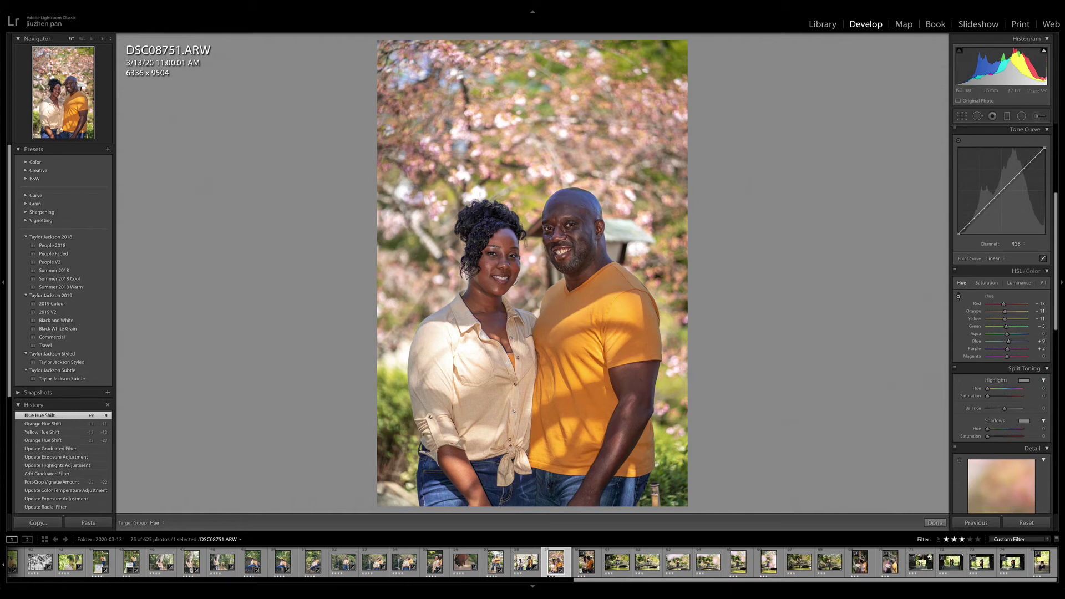
- Set the Blue saturation to −30 and Purple to −5, and darken the luminance of Orange to −1, Blue to −15 and Purple to −3
scroll(1001, 319, up, 5)
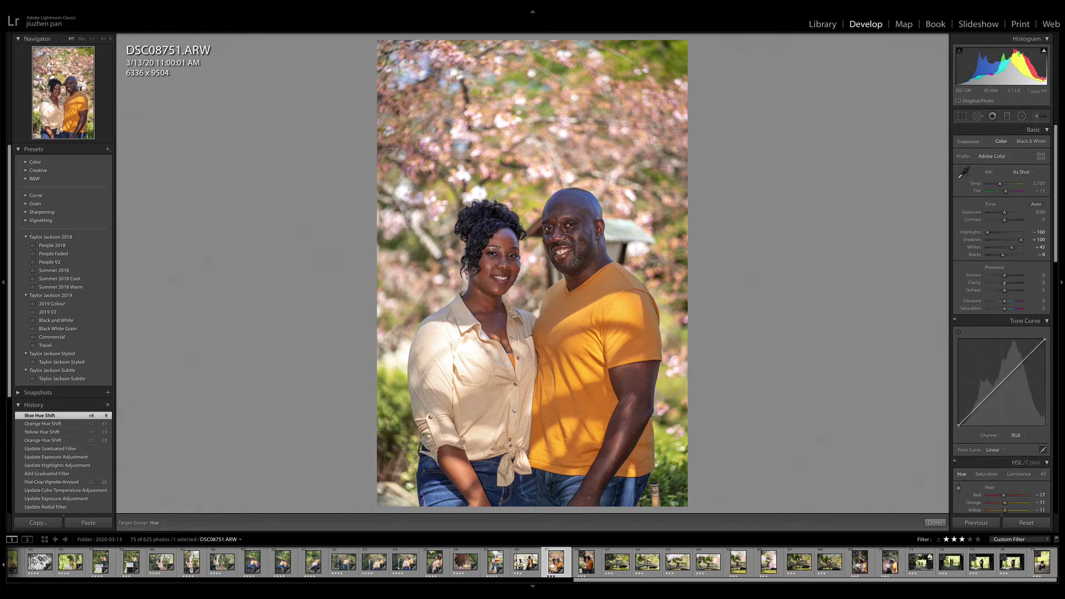
scroll(1002, 320, down, 15)
scroll(1002, 320, up, 8)
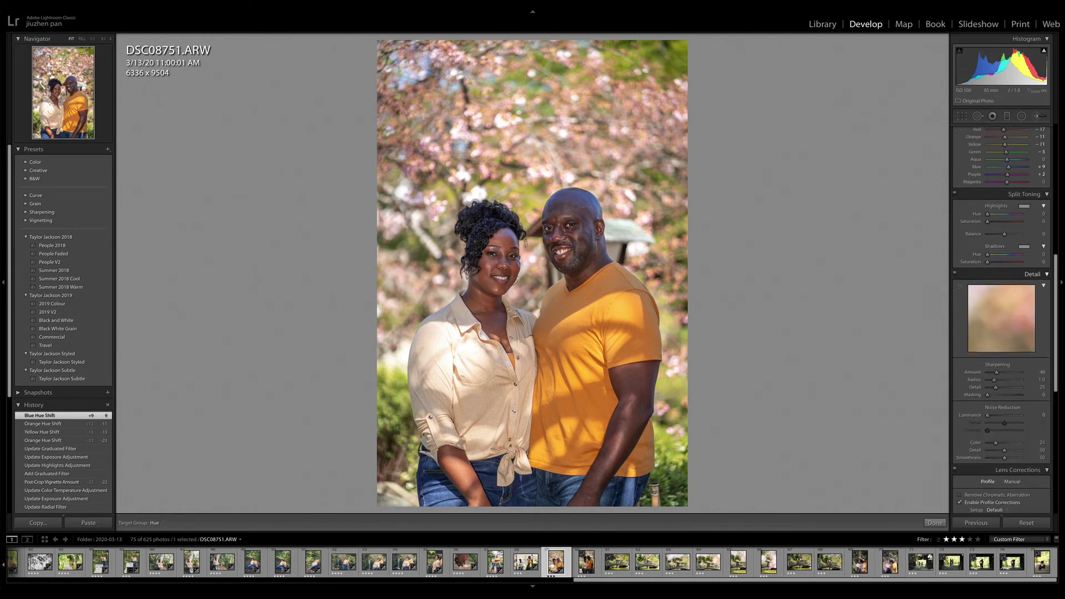
click(986, 223)
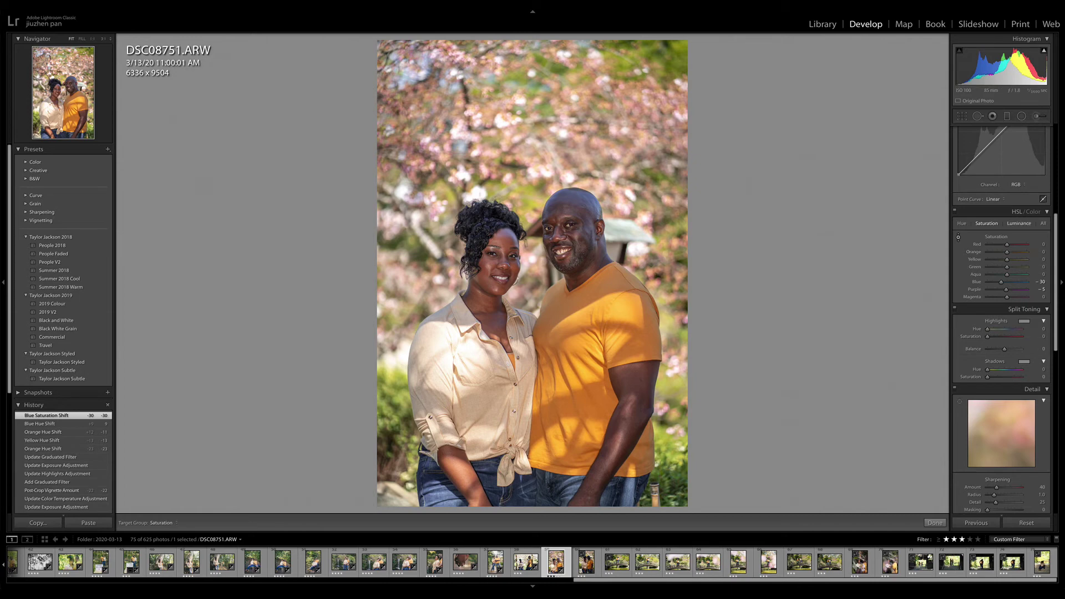
click(1019, 223)
drag(502, 240, 502, 244)
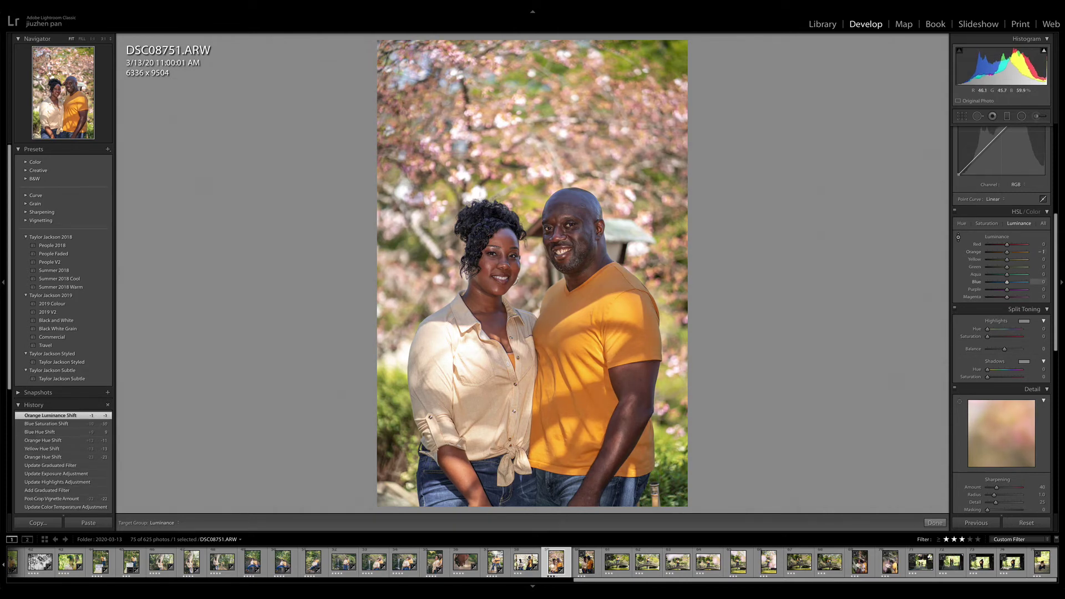
drag(440, 493, 441, 498)
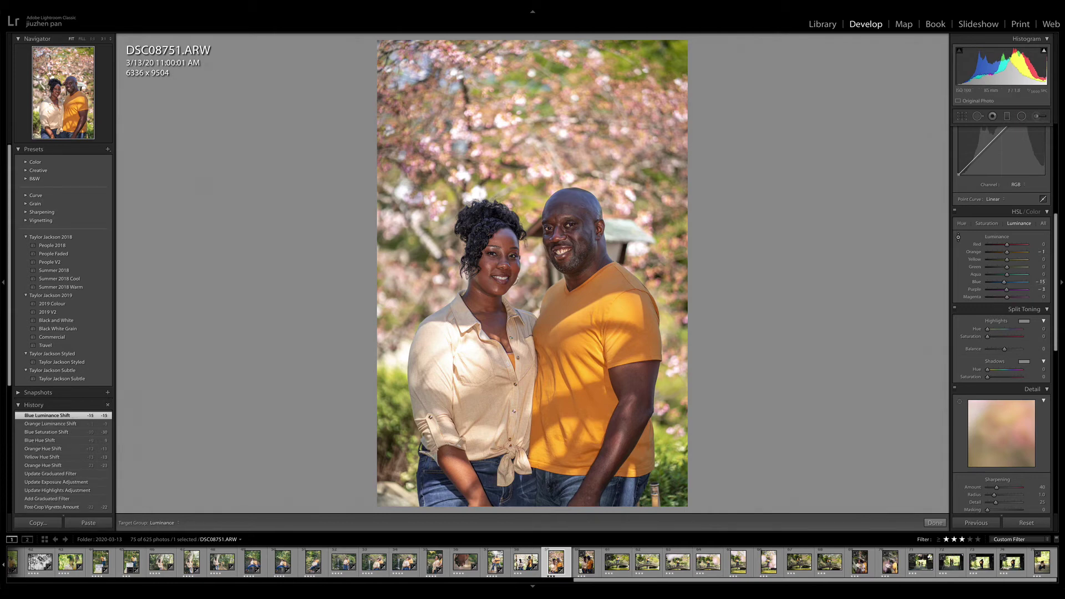
- Compare the edited photo with its original version and rate it four stars
key(backslash)
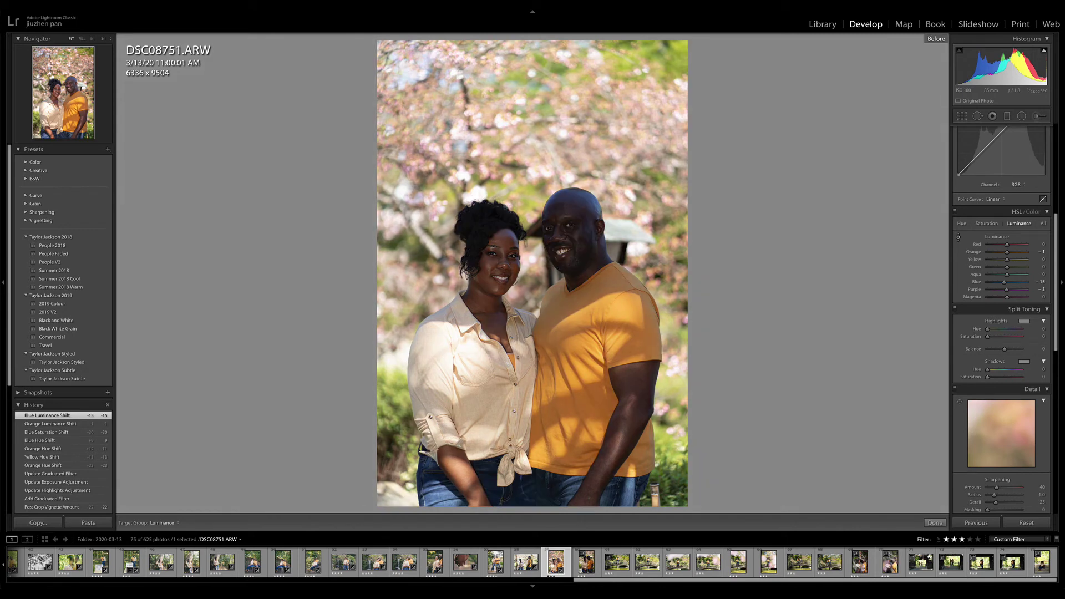
key(backslash)
key(backslash)
key(backslash)
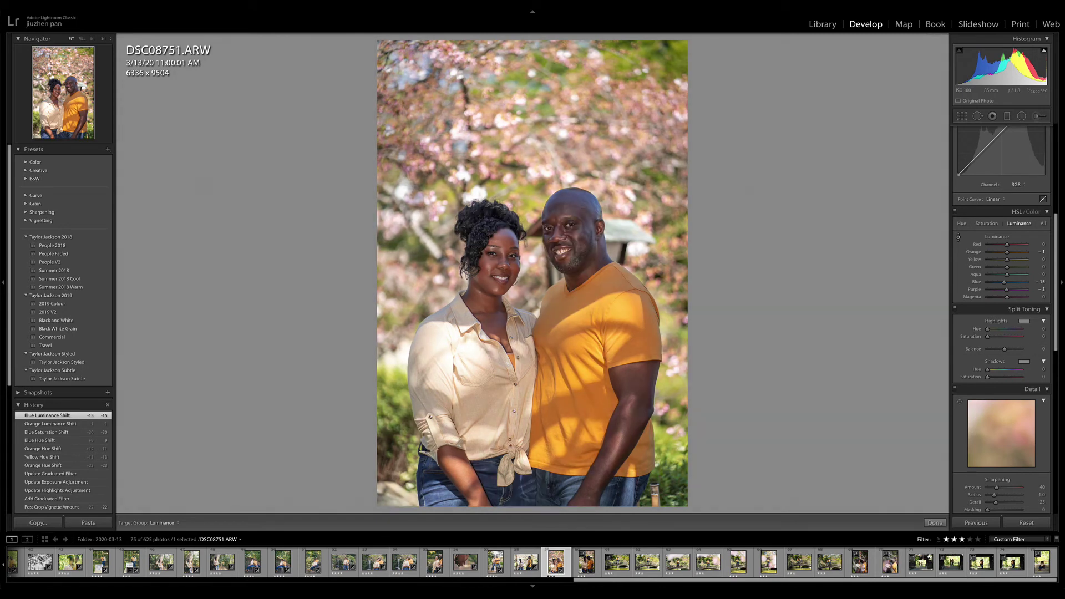
key(4)
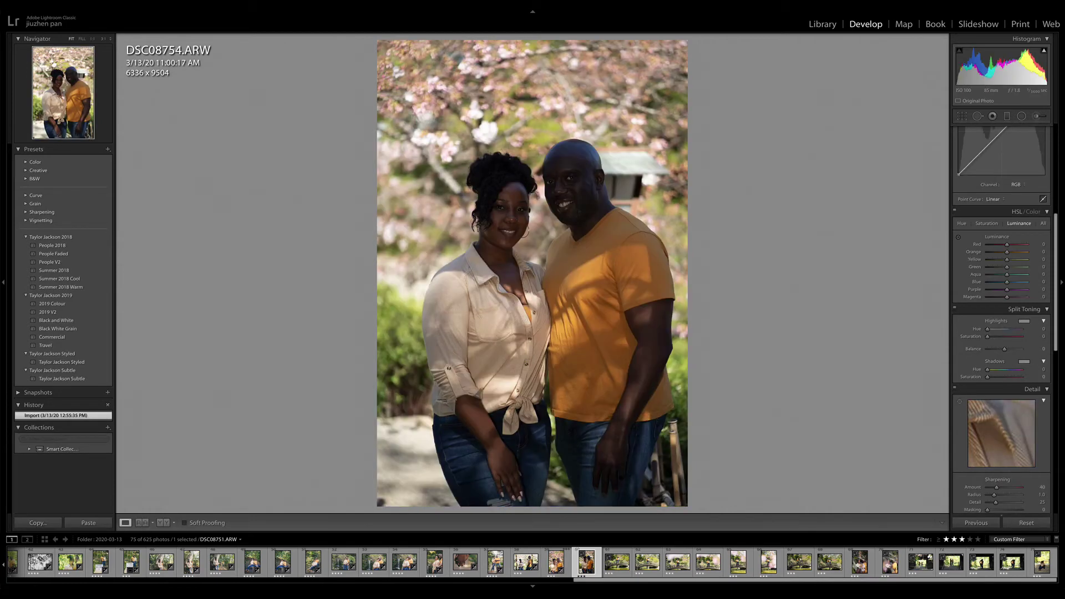
- Paste the previous photo's settings onto DSC08754.ARW and reposition the radial filters over the man's and woman's faces
key(ctrl+shift+v)
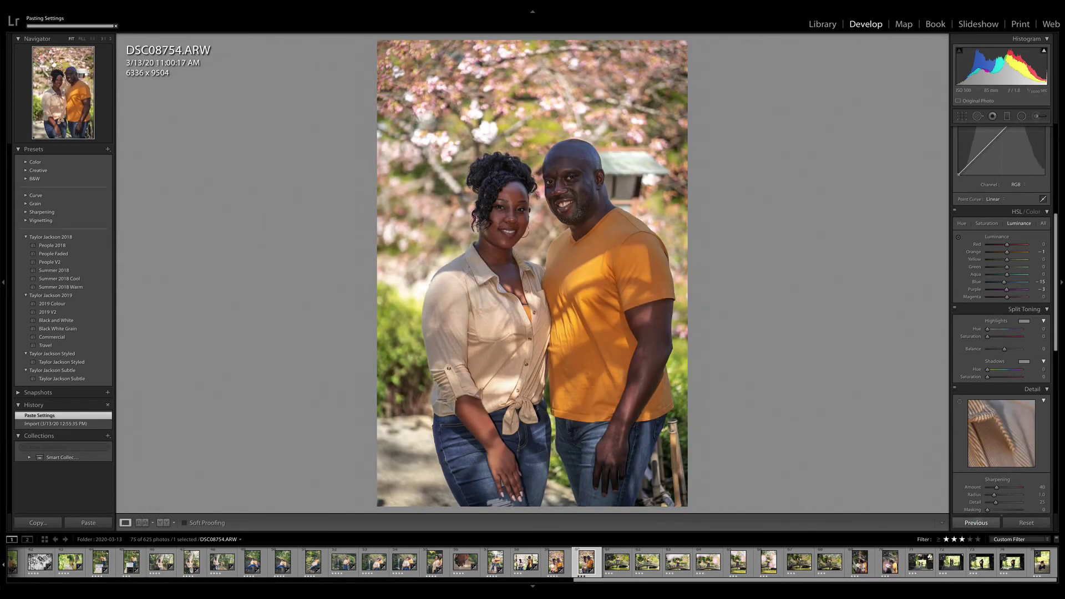
key(shift+m)
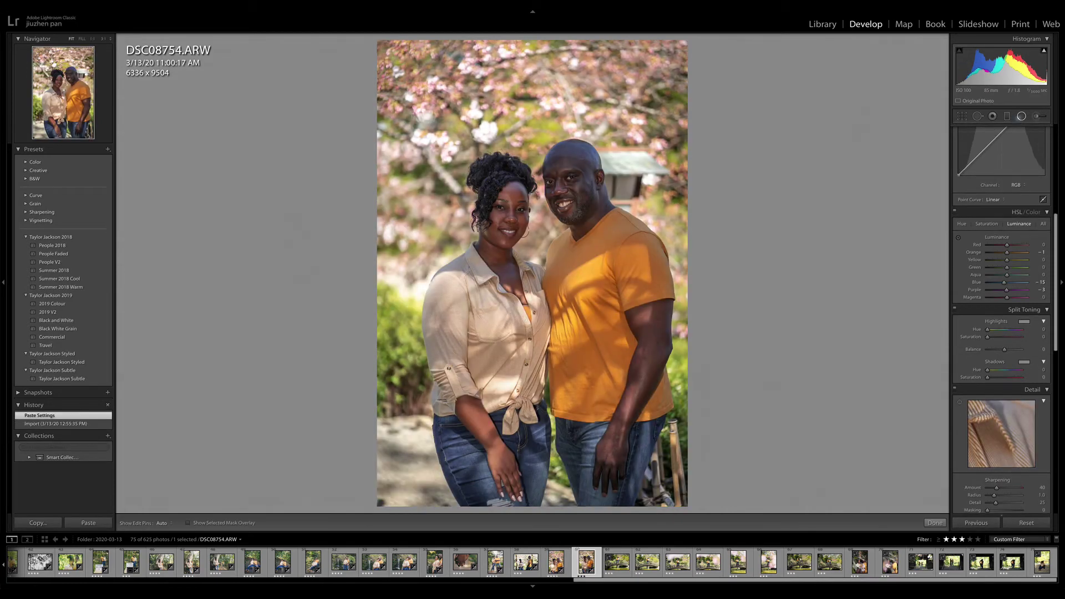
drag(570, 240, 572, 185)
mouse_move(501, 208)
mouse_down()
mouse_move(531, 218)
mouse_move(532, 281)
mouse_move(551, 285)
mouse_up()
- Go to the bridge photo DSC08757.ARW, apply the Summer 2018 Warm preset and leave the radial filter tool
key(Right)
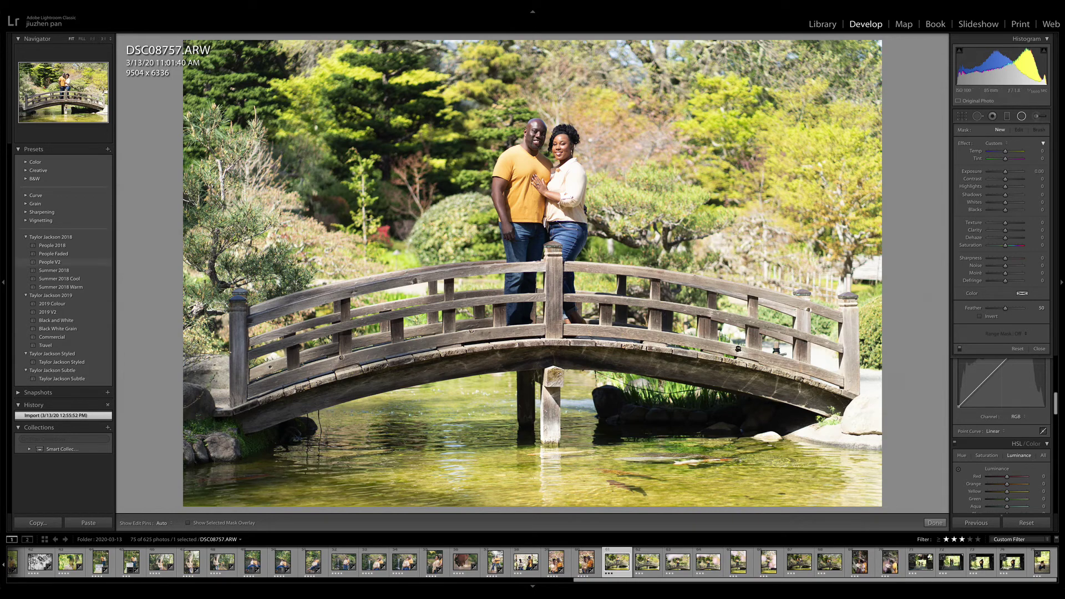
click(99, 287)
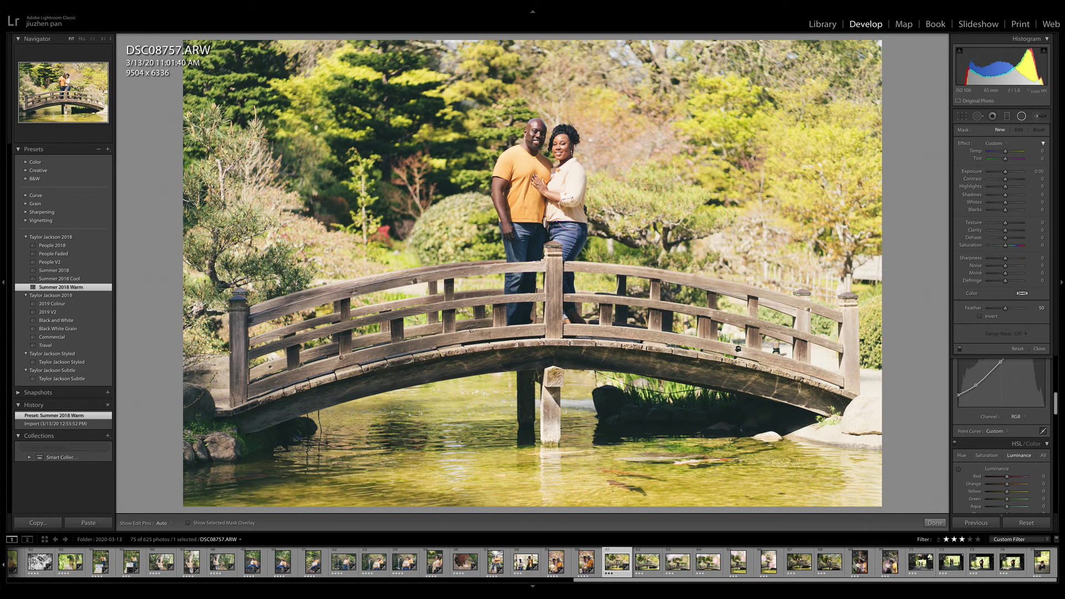
click(1022, 116)
- Set the bridge photo's Exposure to −0.35, Highlights to −66, Shadows to +60 and Blacks to −25
scroll(1001, 316, up, 5)
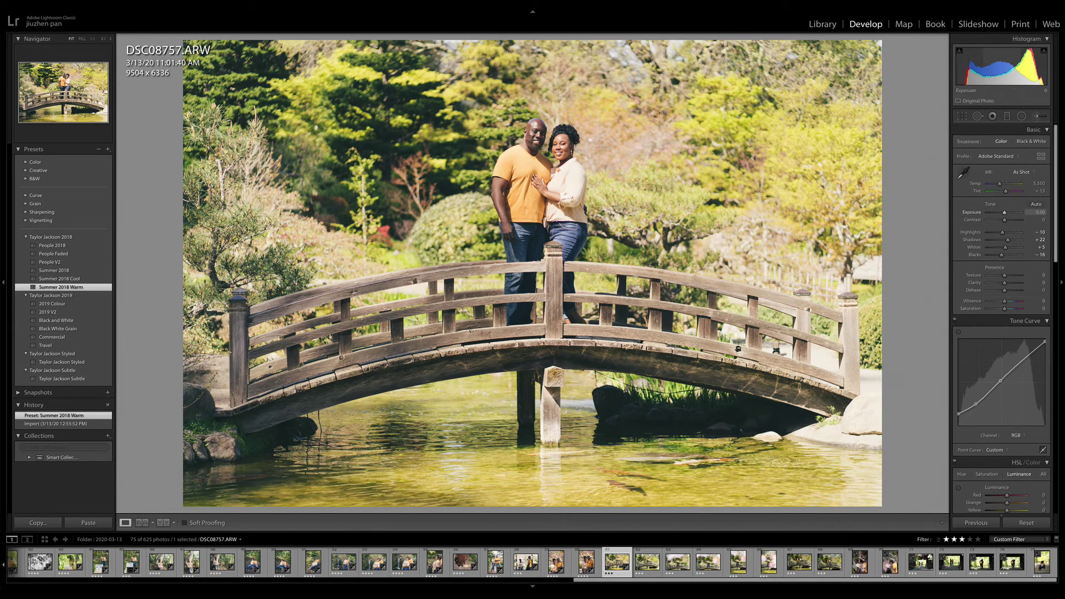
click(1004, 212)
drag(1005, 213, 994, 231)
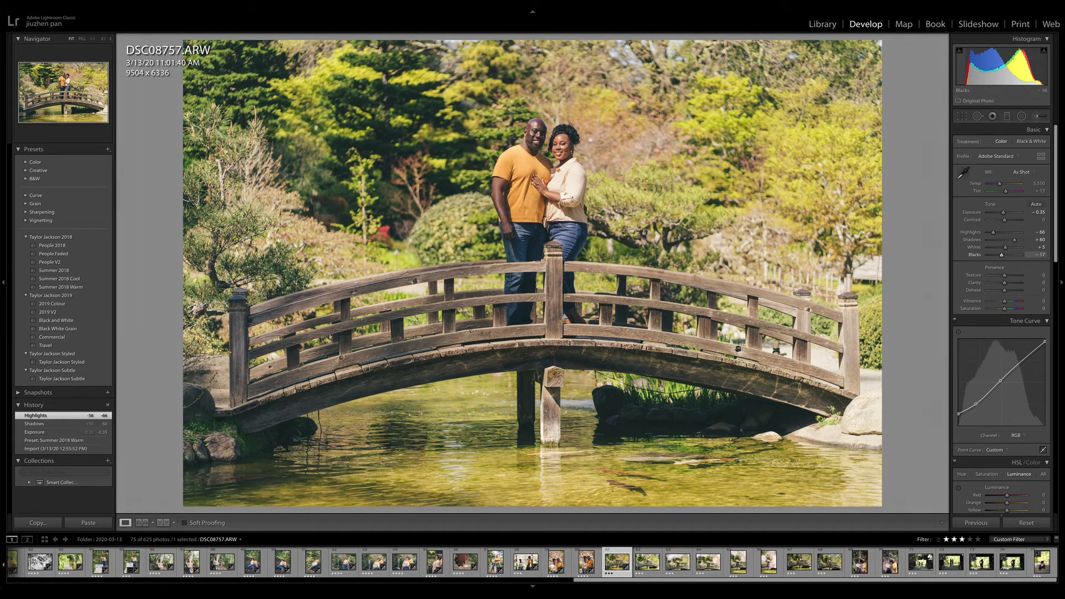
drag(1001, 255, 1000, 255)
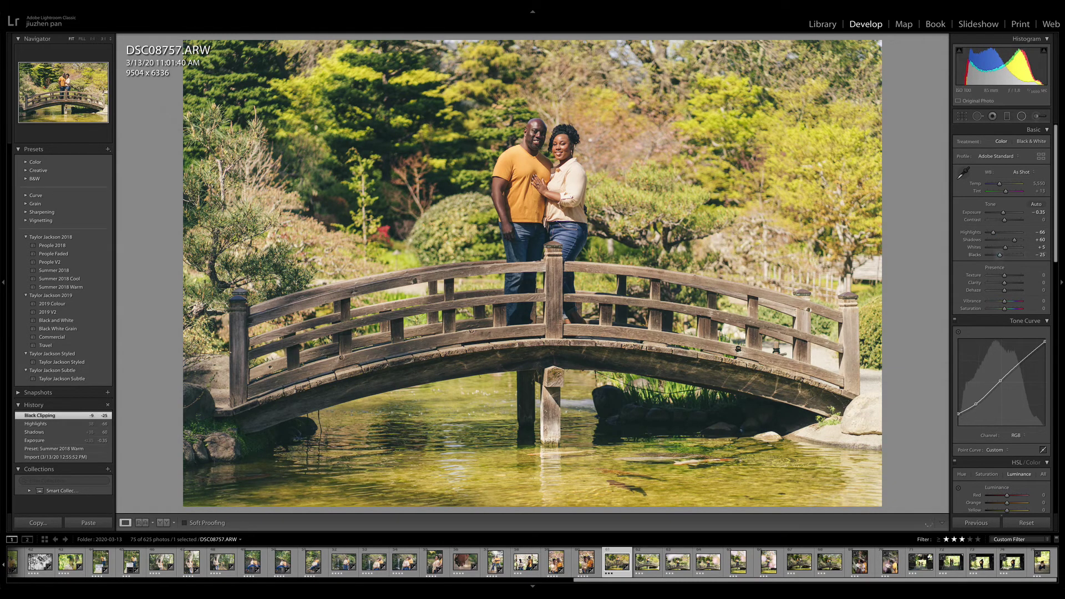
- Add an inverted radial filter around the couple on the bridge with exposure 0.20, highlights −13 and shadows 63, enlarging it to surround them
key(shift+m)
drag(539, 194, 588, 280)
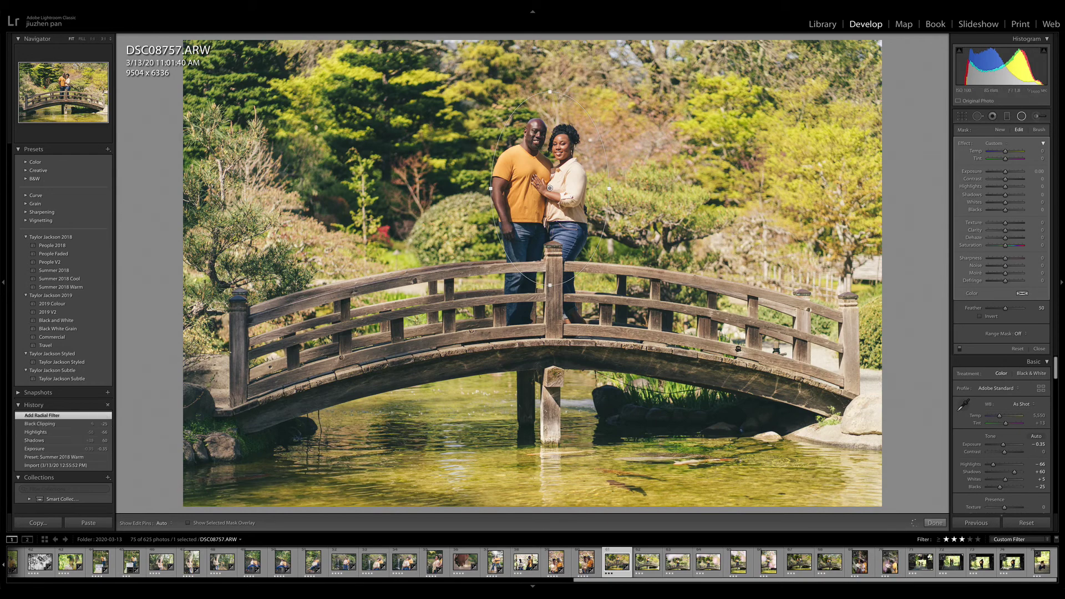
click(990, 316)
mouse_move(1005, 187)
mouse_down()
mouse_move(1016, 195)
mouse_move(1007, 171)
mouse_up()
drag(547, 186, 546, 183)
drag(546, 279, 547, 303)
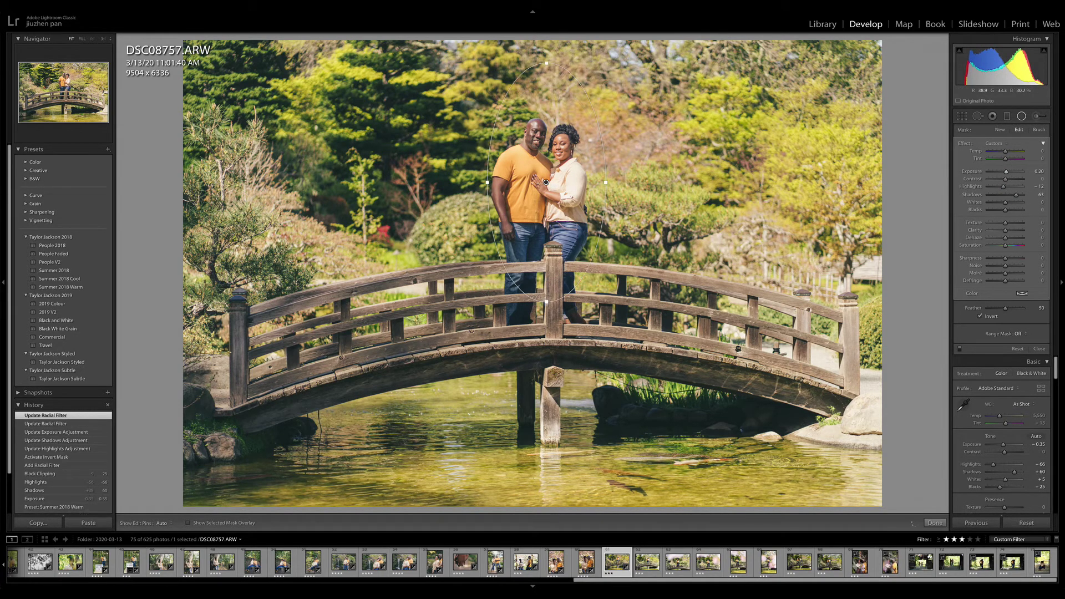
drag(606, 183, 613, 182)
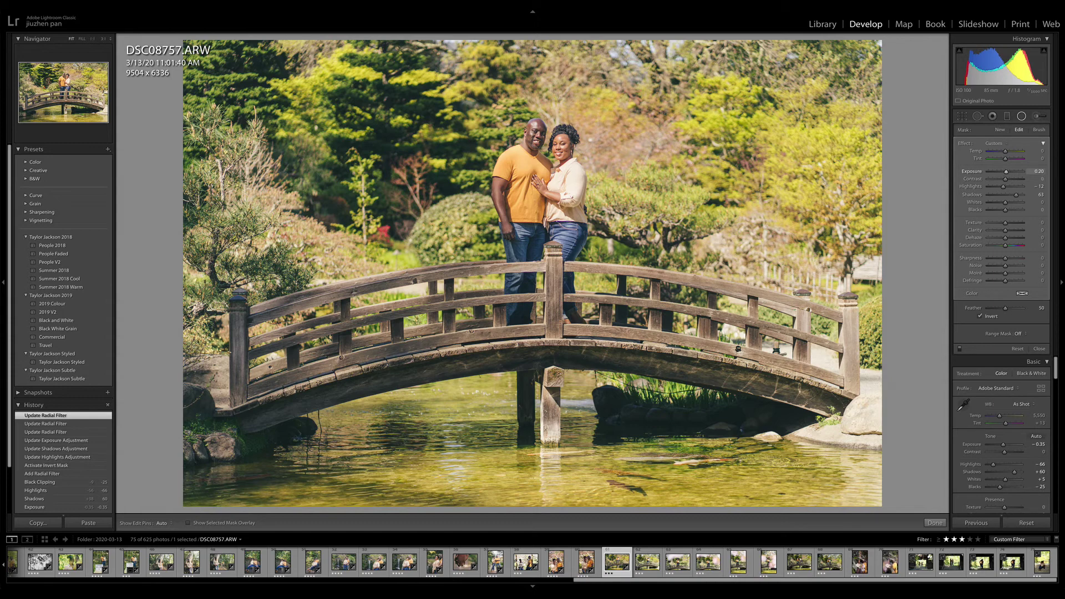
click(1006, 172)
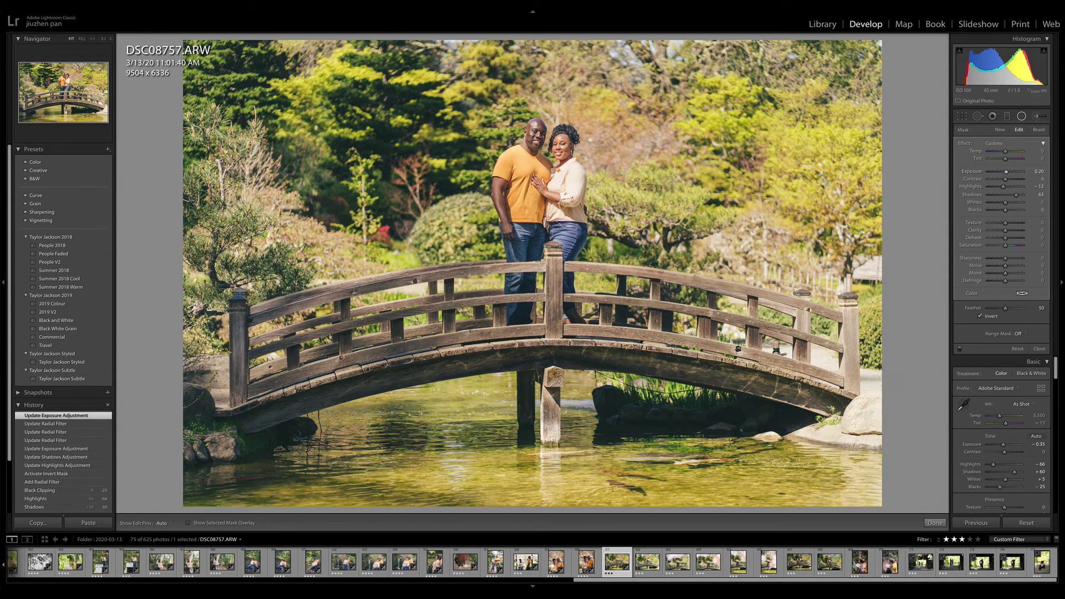
- Add a graduated filter over the water below the bridge with highlights −51, shadows −24 and exposure −0.24
click(1007, 116)
drag(555, 376, 563, 497)
drag(1006, 194, 1005, 172)
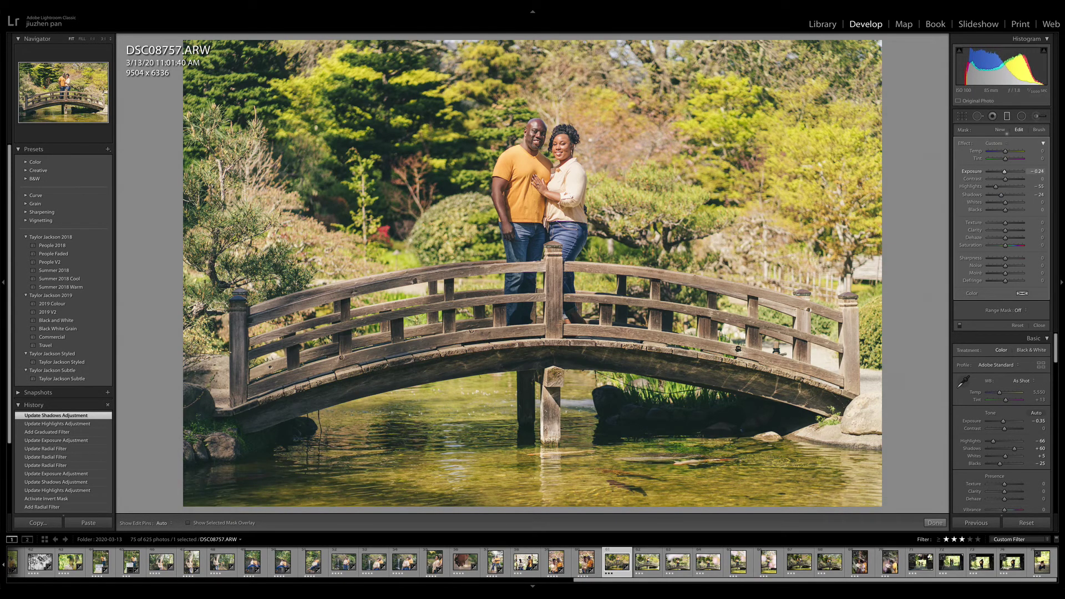
key(m)
scroll(1002, 316, down, 10)
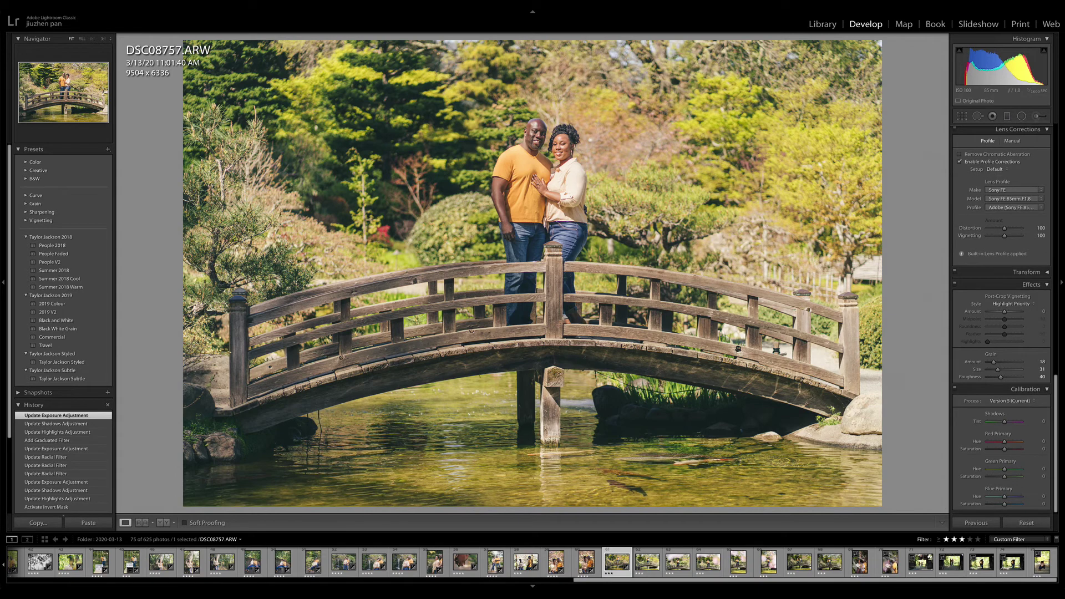
- Set the bridge photo's post-crop vignette amount to −21, compare it with the original and rate it four stars
drag(1004, 311, 1001, 311)
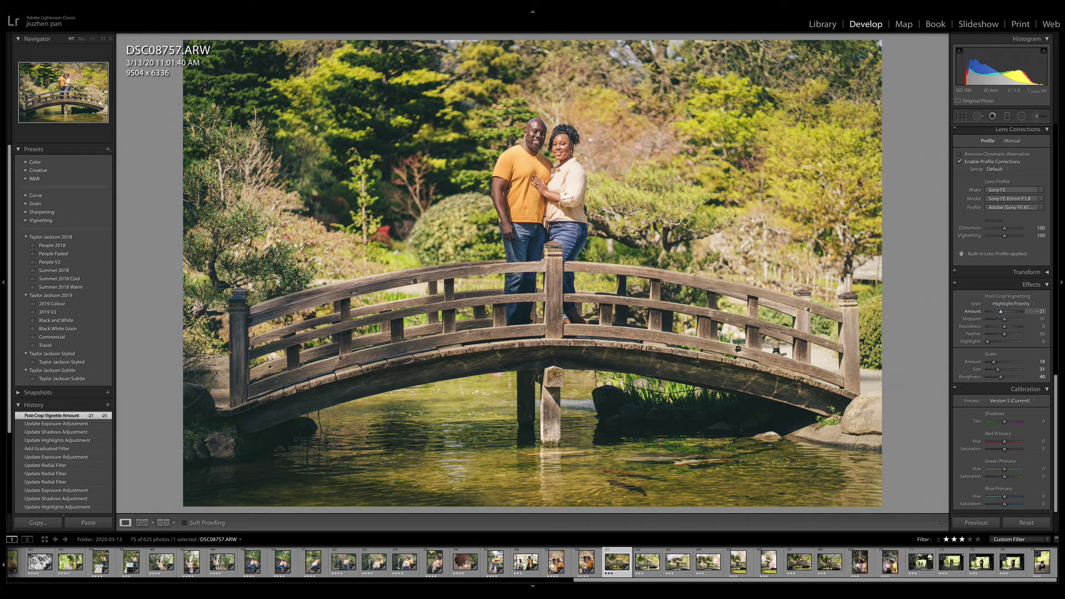
key(backslash)
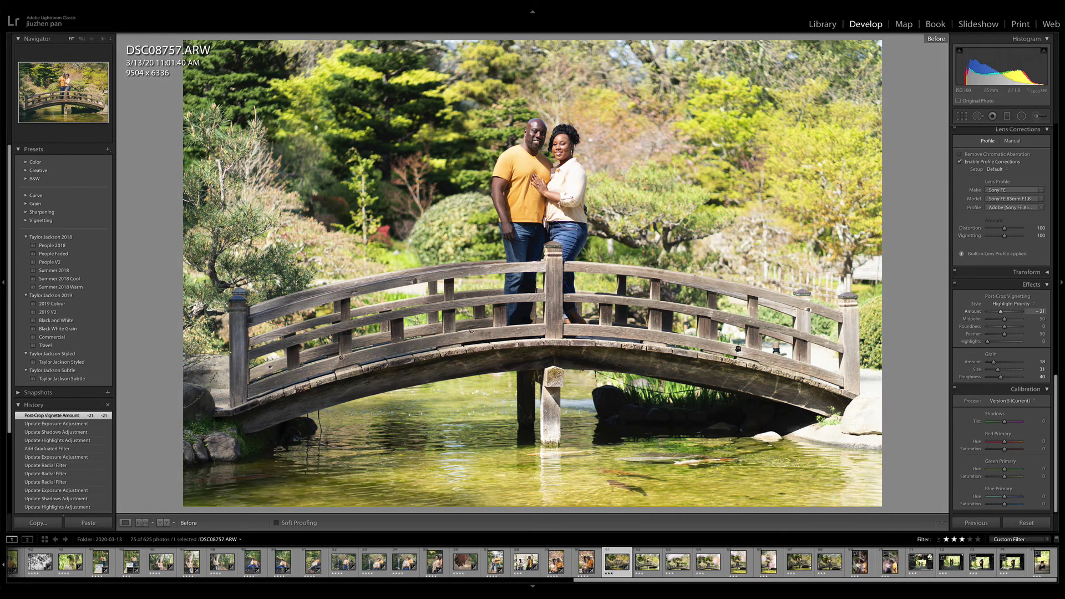
key(backslash)
key(4)
- Apply the bridge photo's settings to the following photo, DSC08766.ARW, and rate it four stars
key(Right)
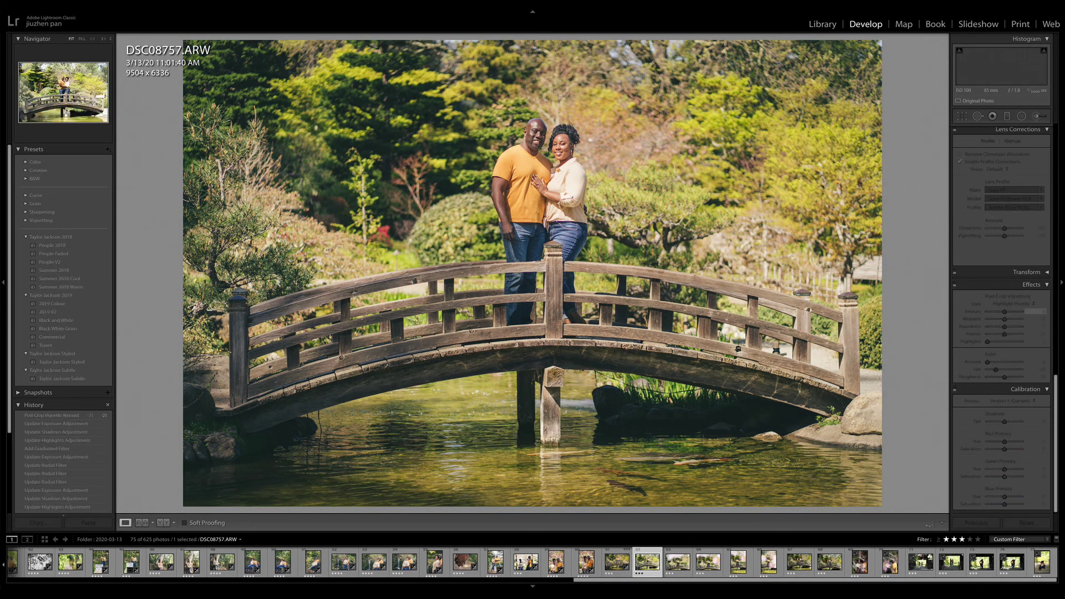
key(ctrl+alt+v)
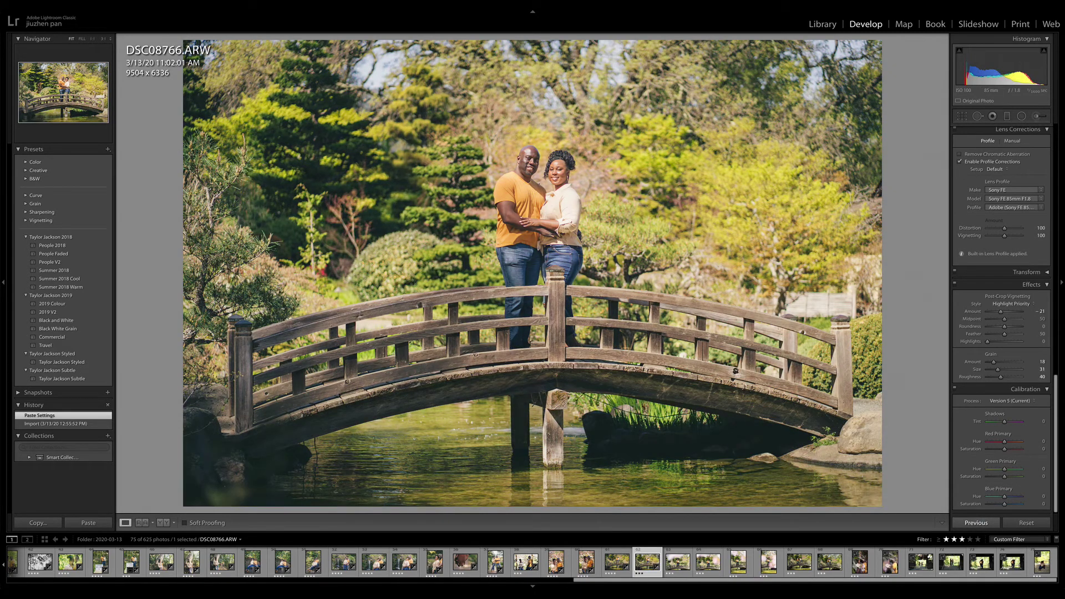
key(4)
- Look through the blossom-framed bridge photos up to DSC08776.ARW and return to DSC08768.ARW
key(Right)
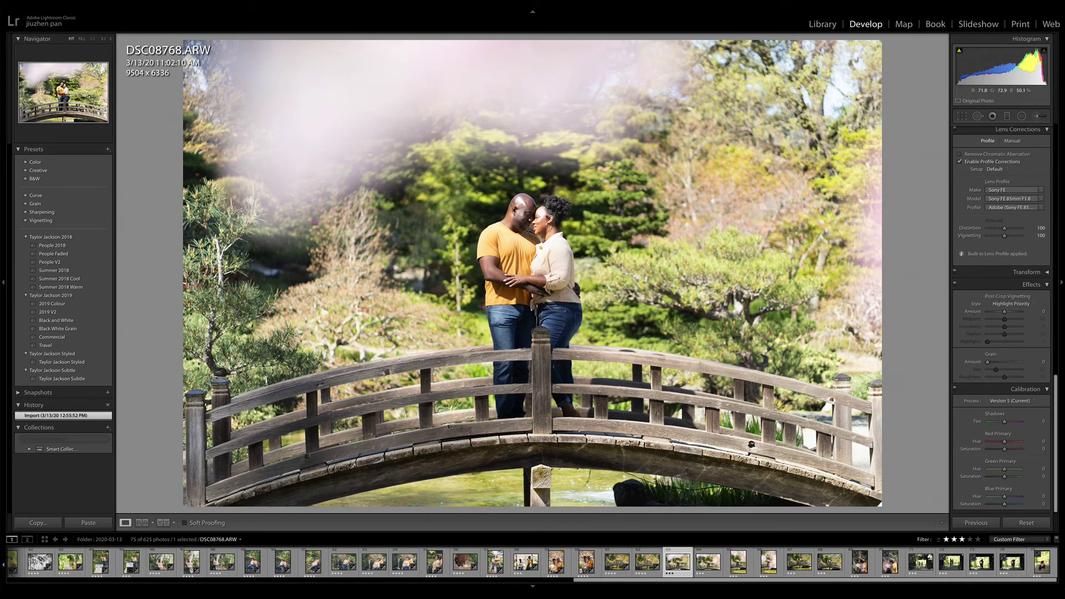
click(586, 563)
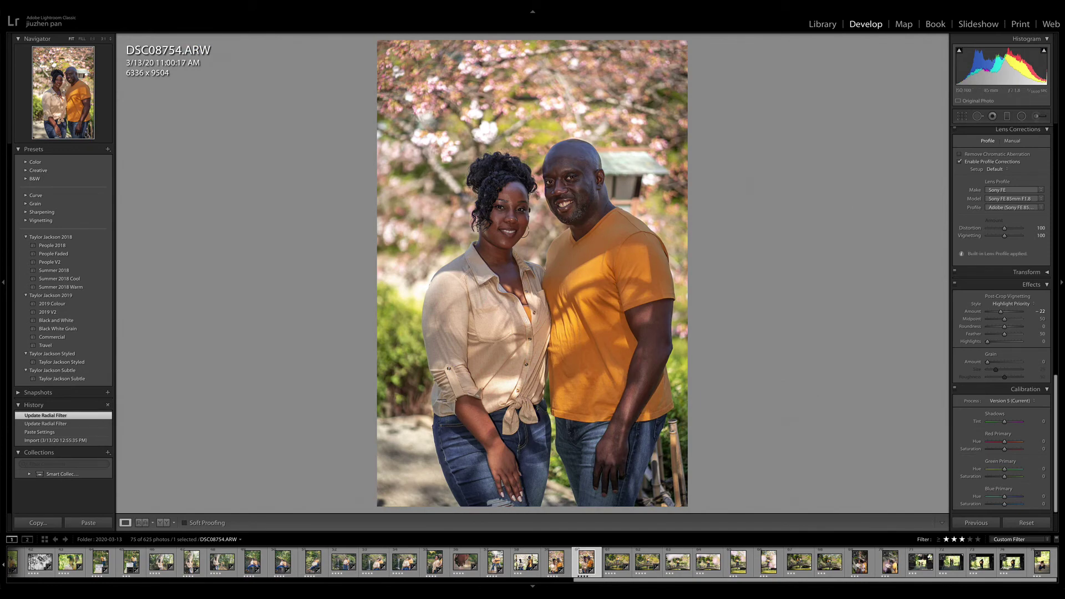
click(678, 562)
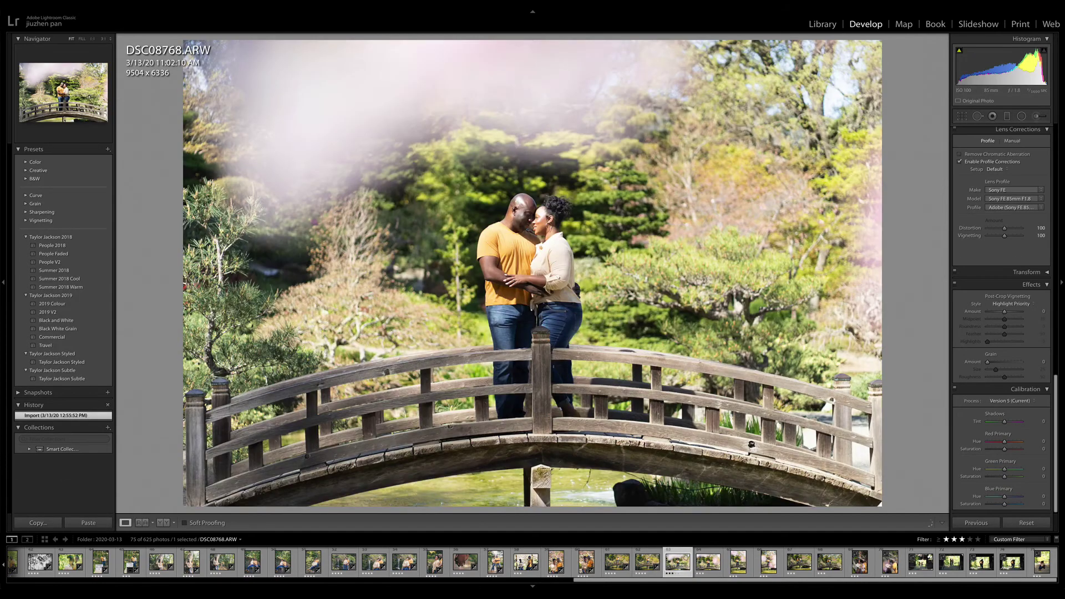
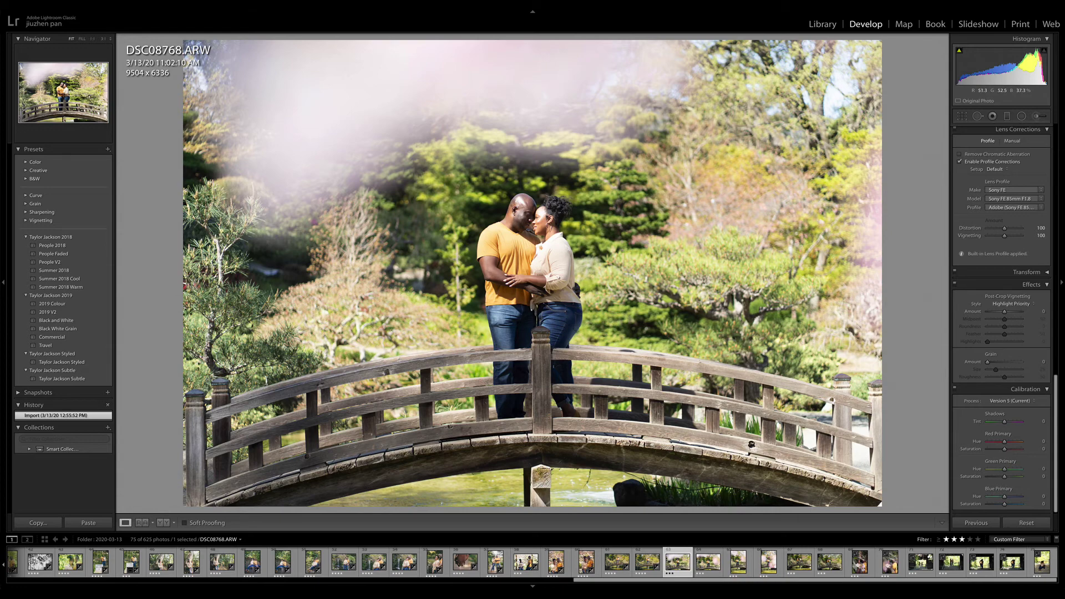
key(Right)
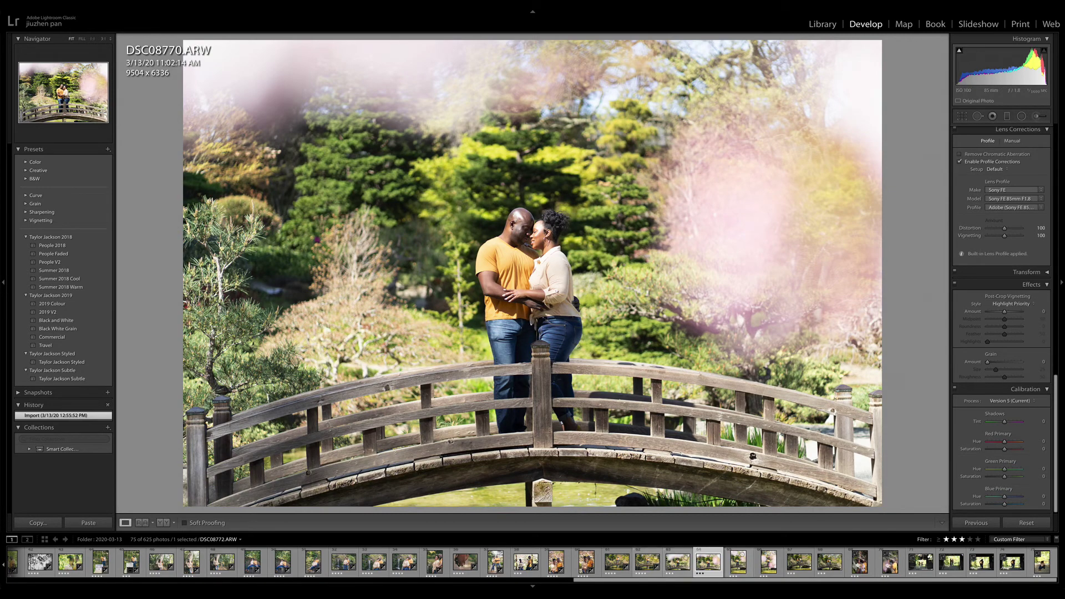
mouse_move(741, 558)
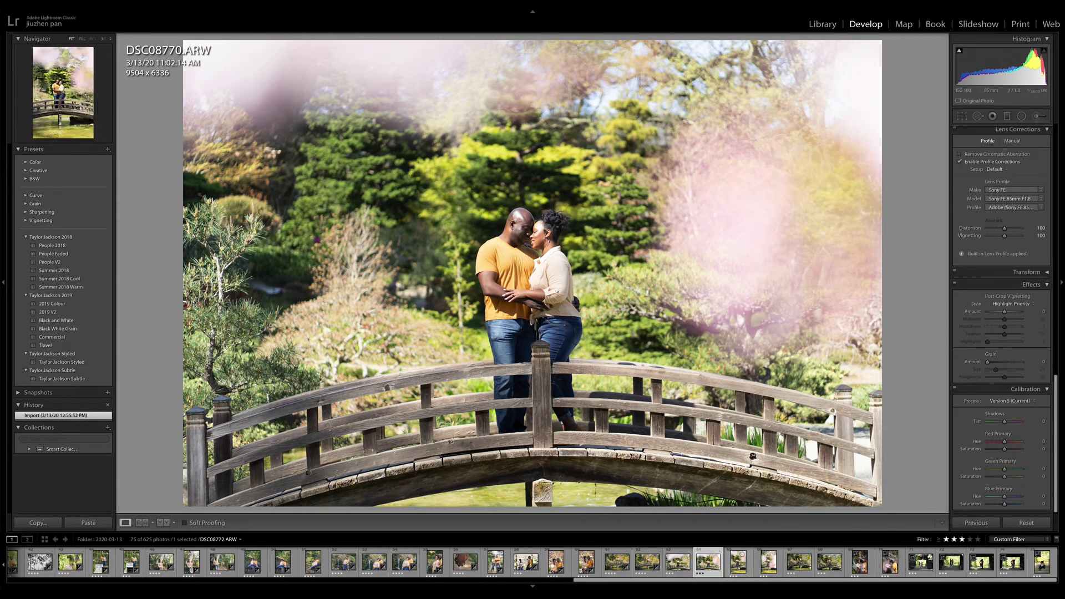
key(Right)
key(Right)
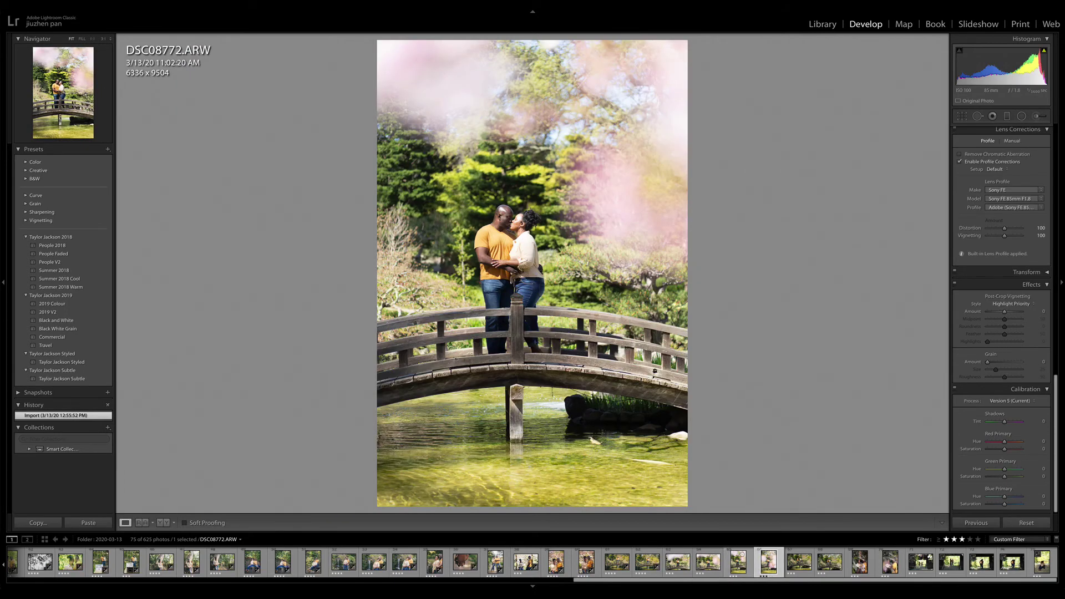
key(Right)
key(Right)
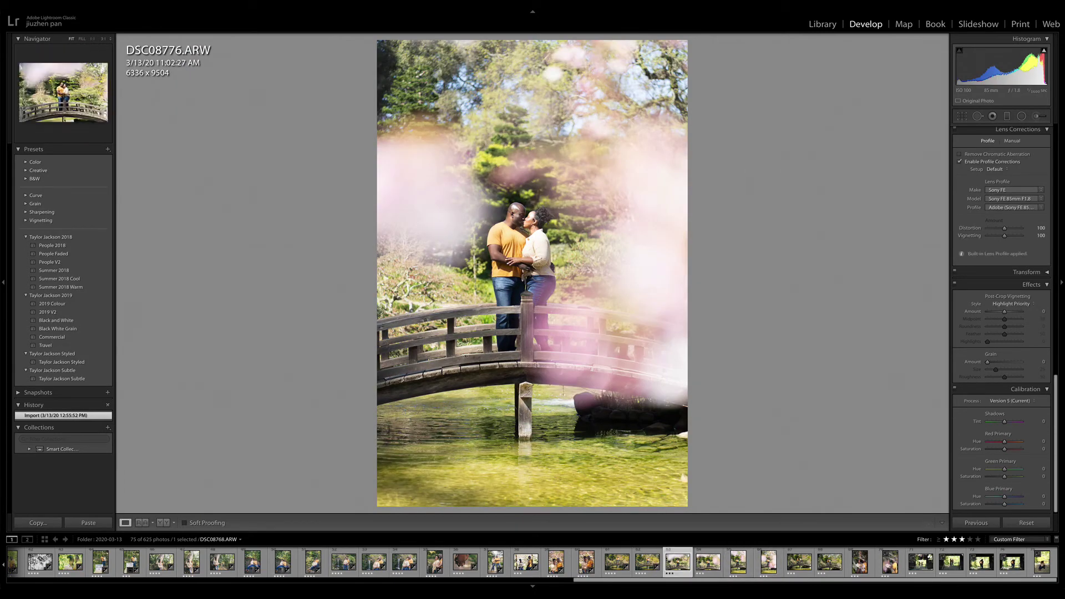
key(Right)
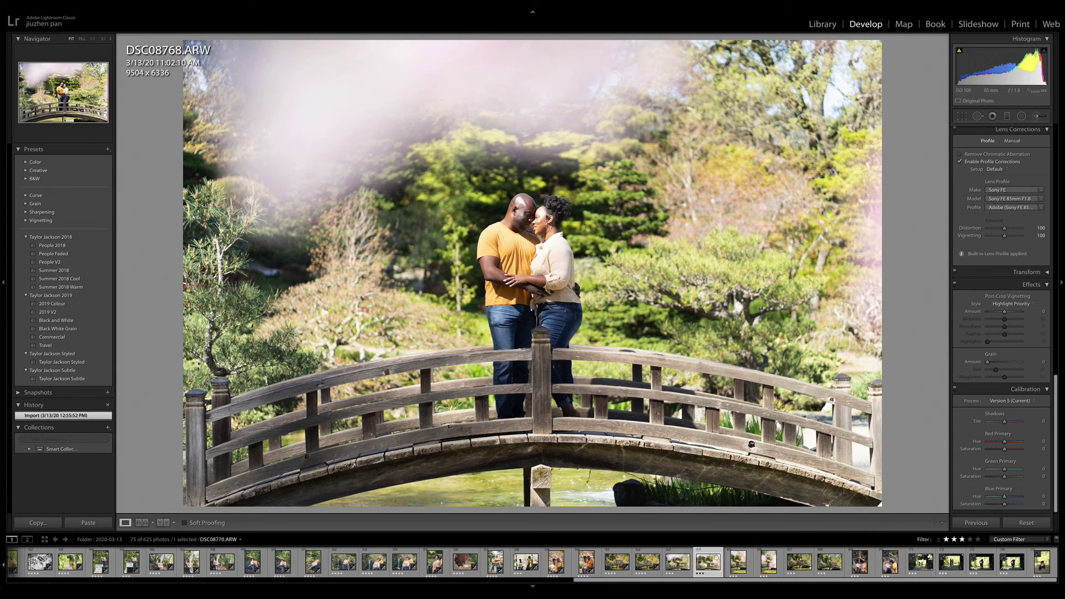
key(Left)
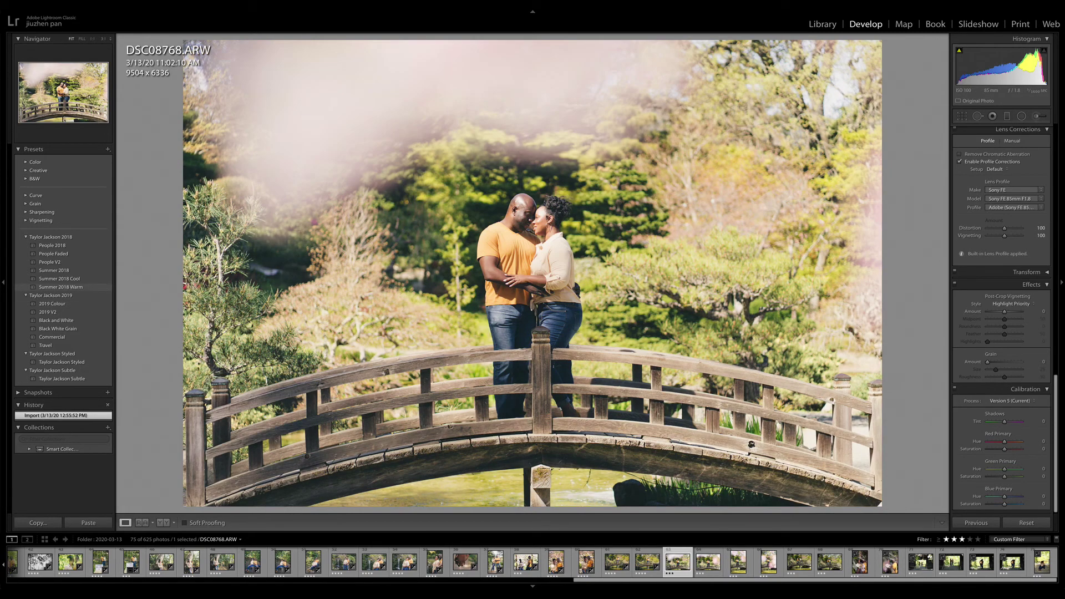
- Apply the Summer 2018 Warm preset to DSC08768.ARW and set its Highlights to −37
click(66, 286)
scroll(1027, 233, up, 10)
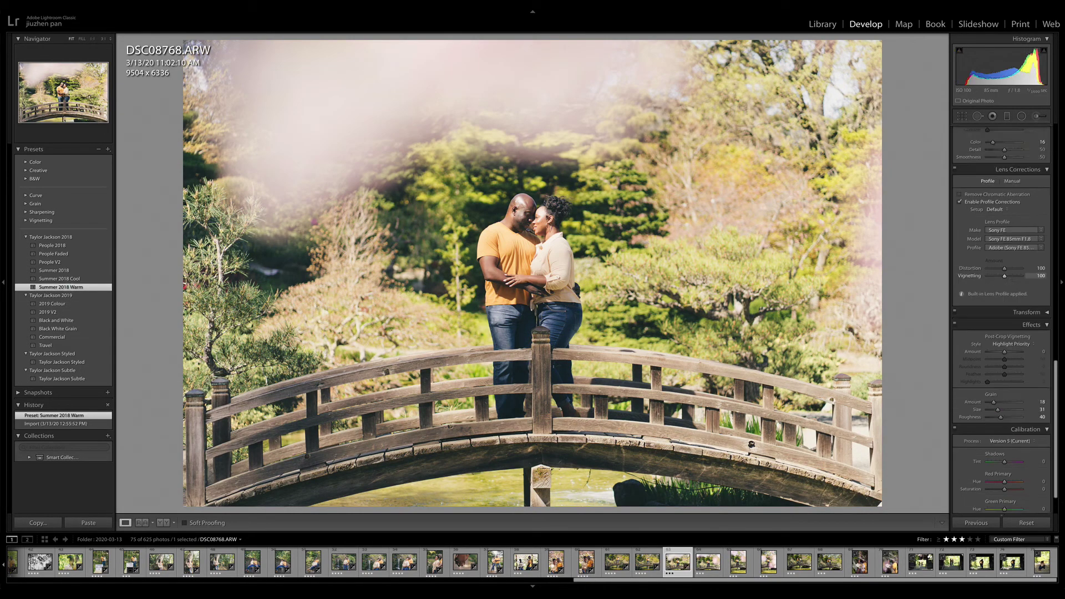
drag(1003, 232, 998, 232)
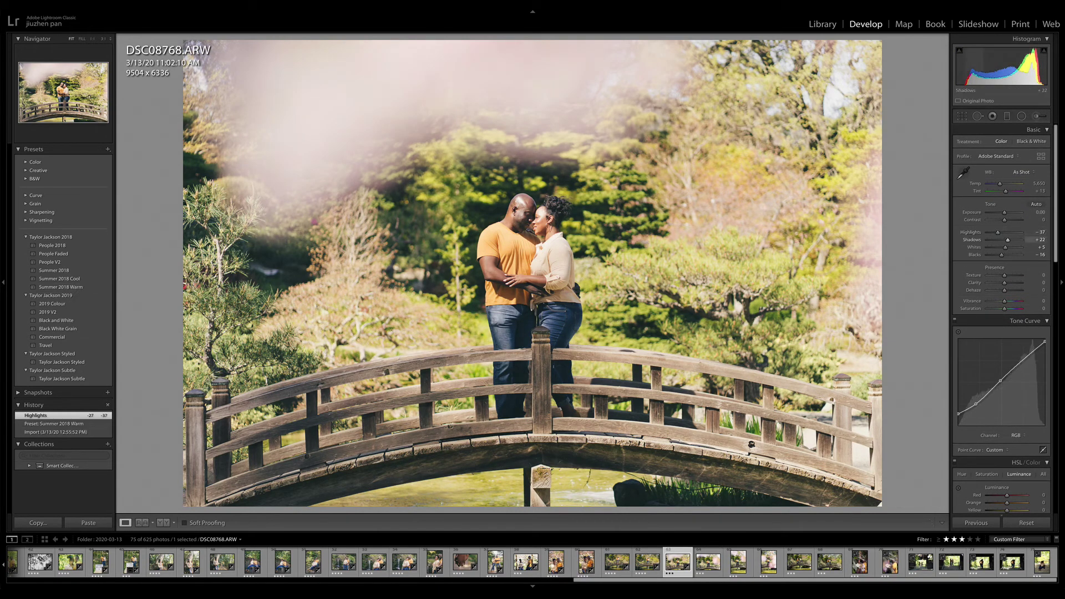
- Add a graduated filter rising from the water over the bridge with exposure −0.73, whites −5 and blacks −5
click(1007, 116)
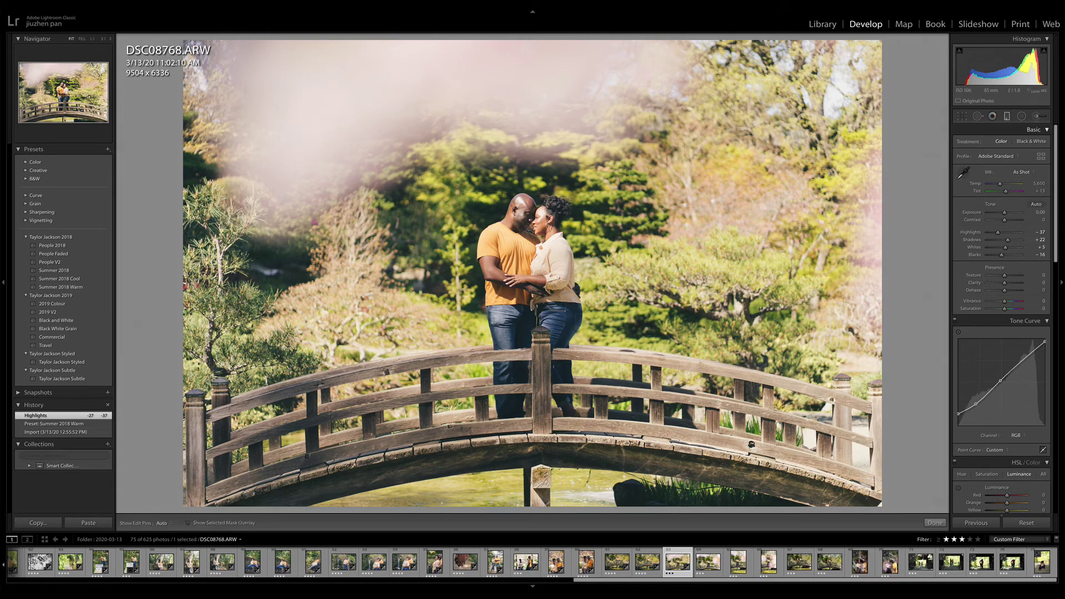
drag(564, 479, 562, 372)
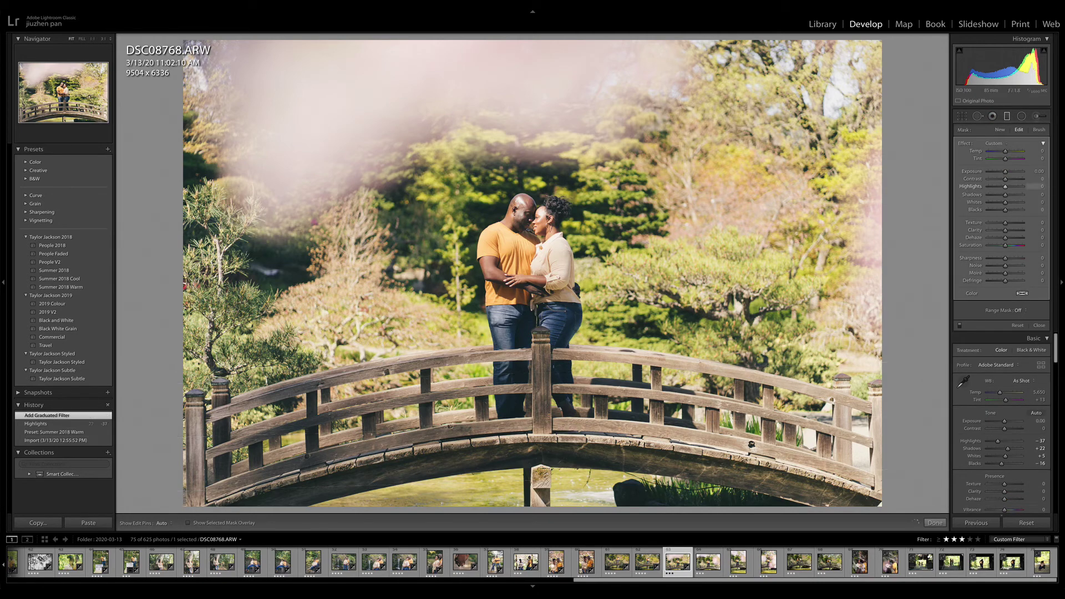
drag(1005, 172, 1004, 209)
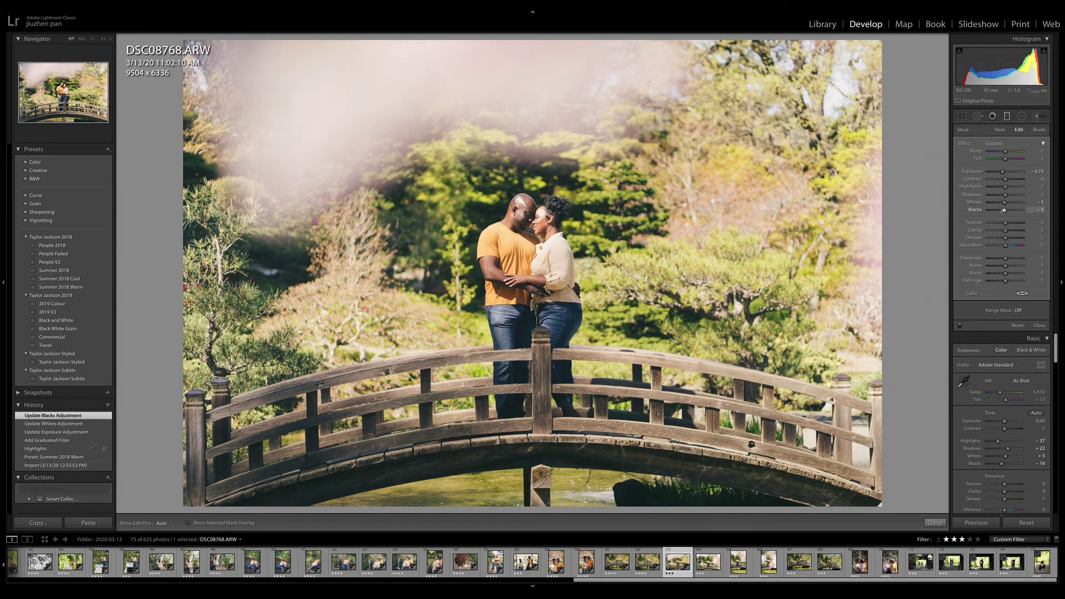
- Add an inverted radial filter around the couple with exposure 0.15, highlights −45, shadows 40 and whites 14, and shift it slightly upward
click(1021, 116)
drag(530, 267, 630, 397)
drag(530, 267, 551, 286)
drag(651, 286, 628, 286)
drag(1005, 194, 1012, 195)
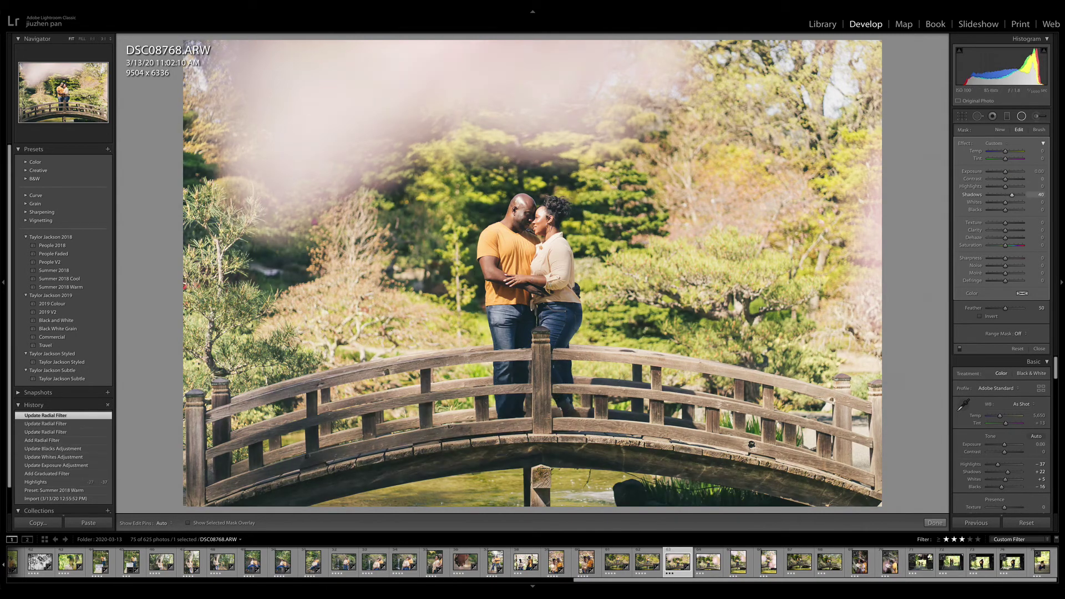
click(980, 316)
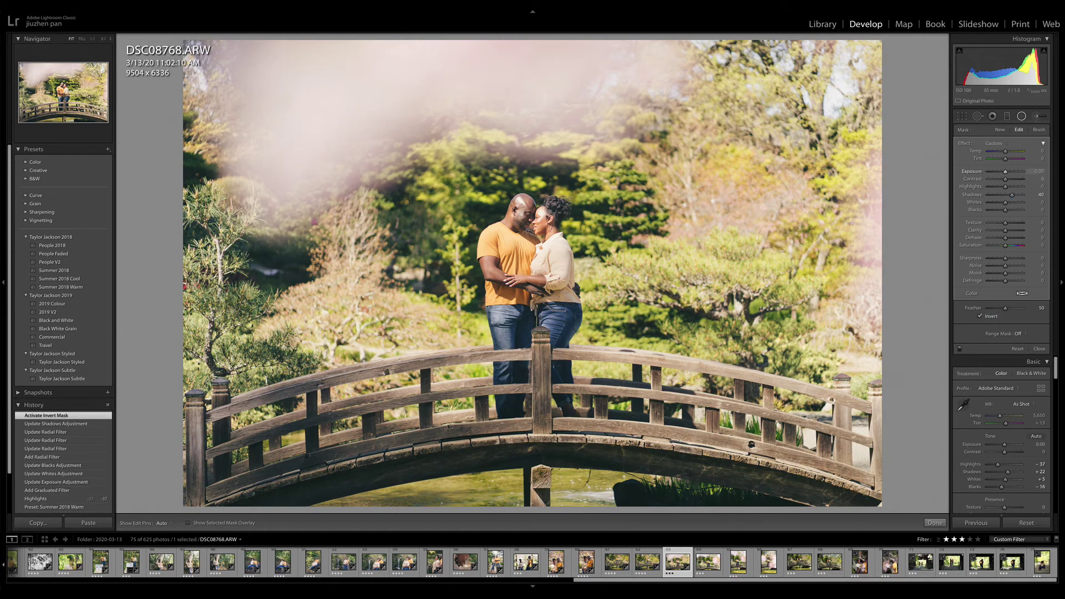
drag(1005, 172, 998, 186)
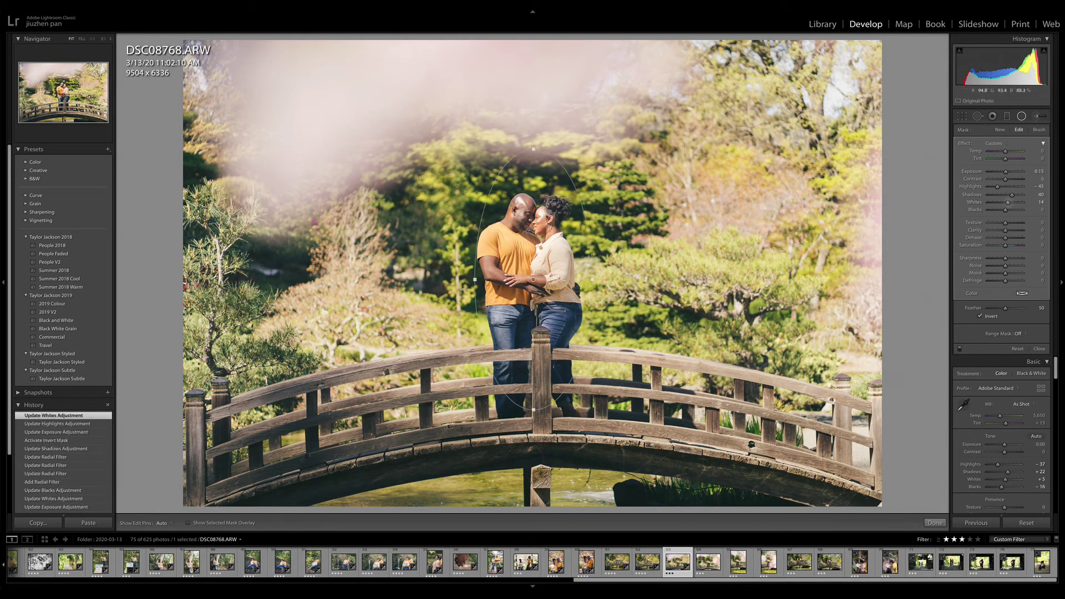
drag(534, 279, 534, 266)
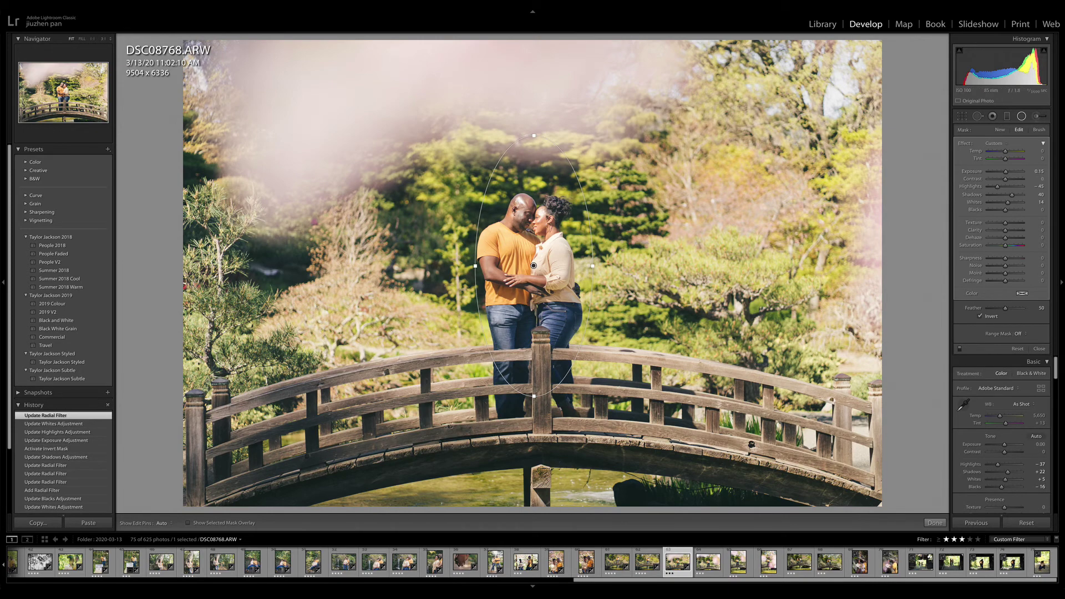
- Compare DSC08768.ARW side by side with DSC08770.ARW and return to viewing DSC08768.ARW alone
key(z)
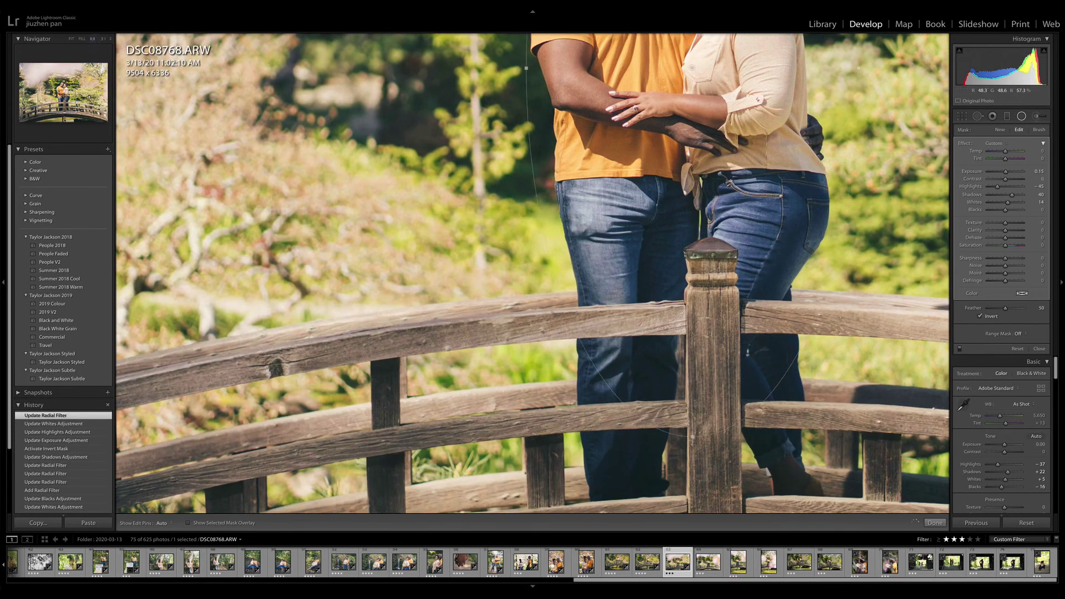
key(c)
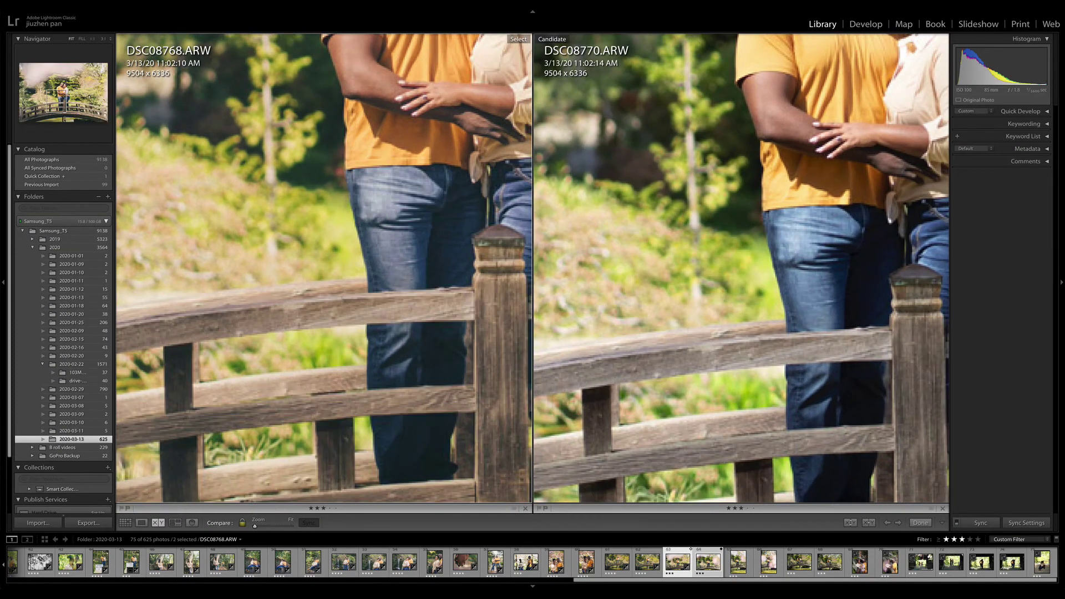
key(z)
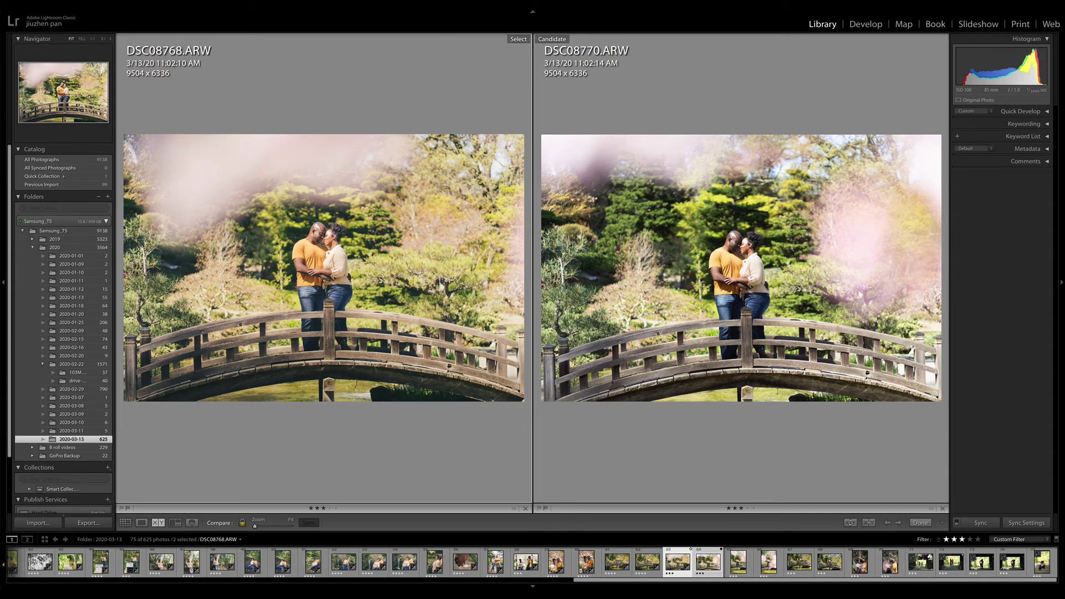
key(v)
key(shift+b)
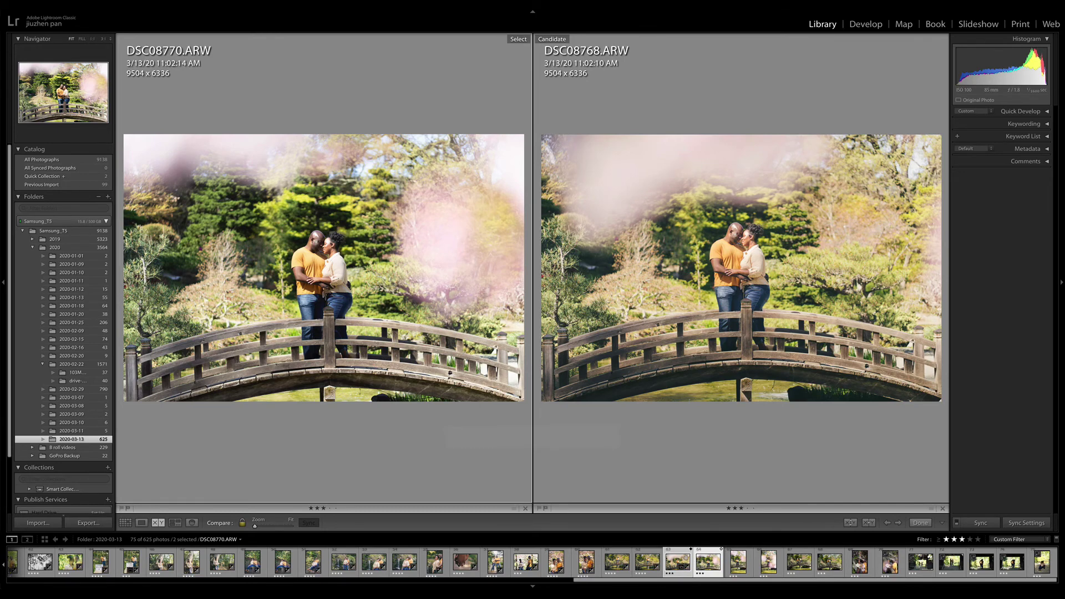
key(shift+b)
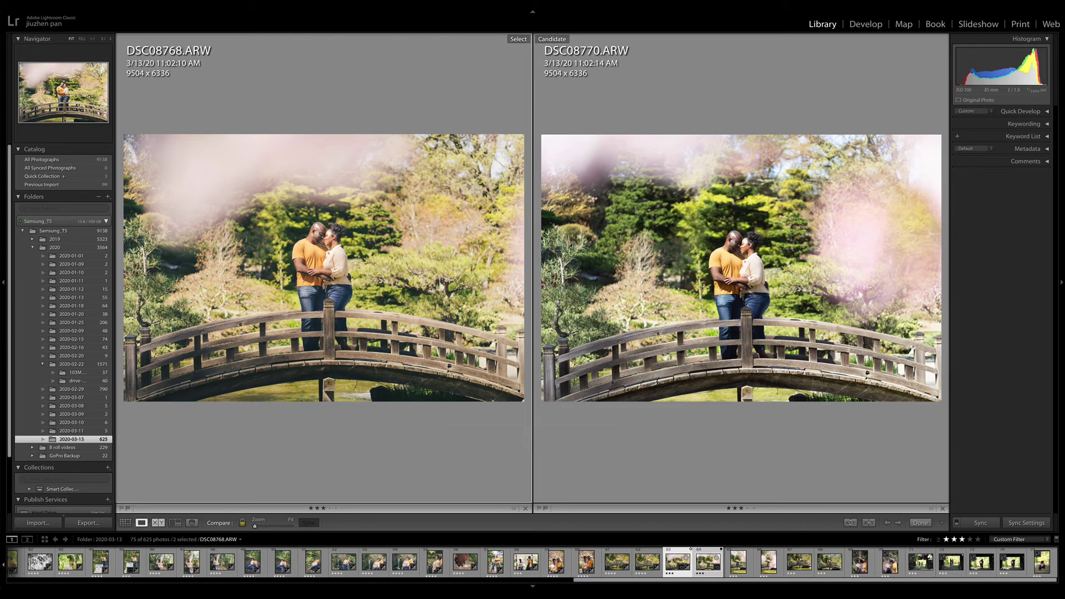
click(141, 523)
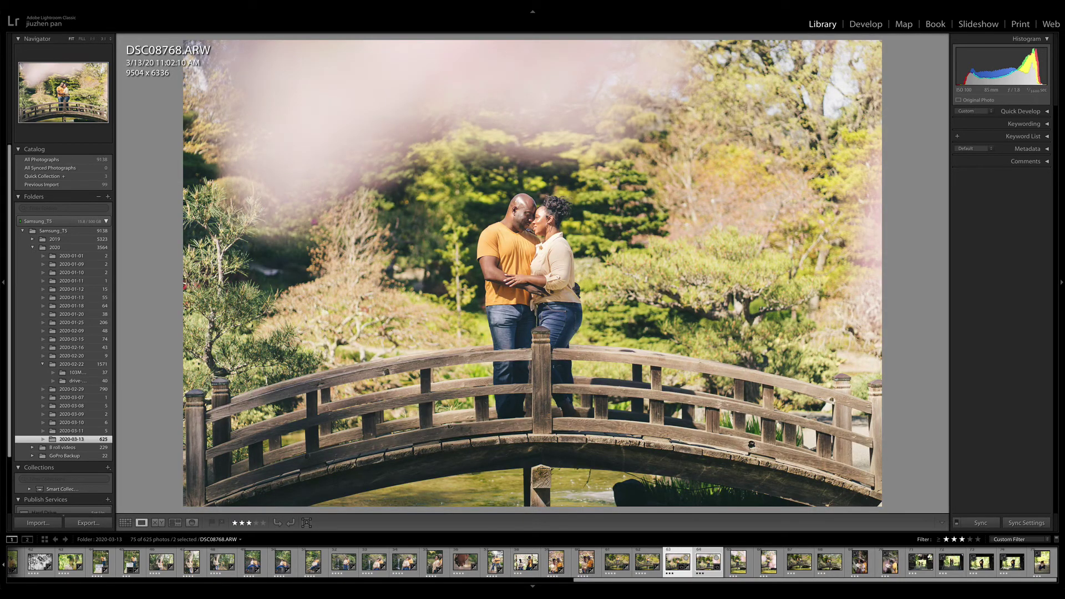
- Add a small radial filter over the couple's faces in DSC08768.ARW, delete the extra filter, and shift the remaining one slightly upward
key(z)
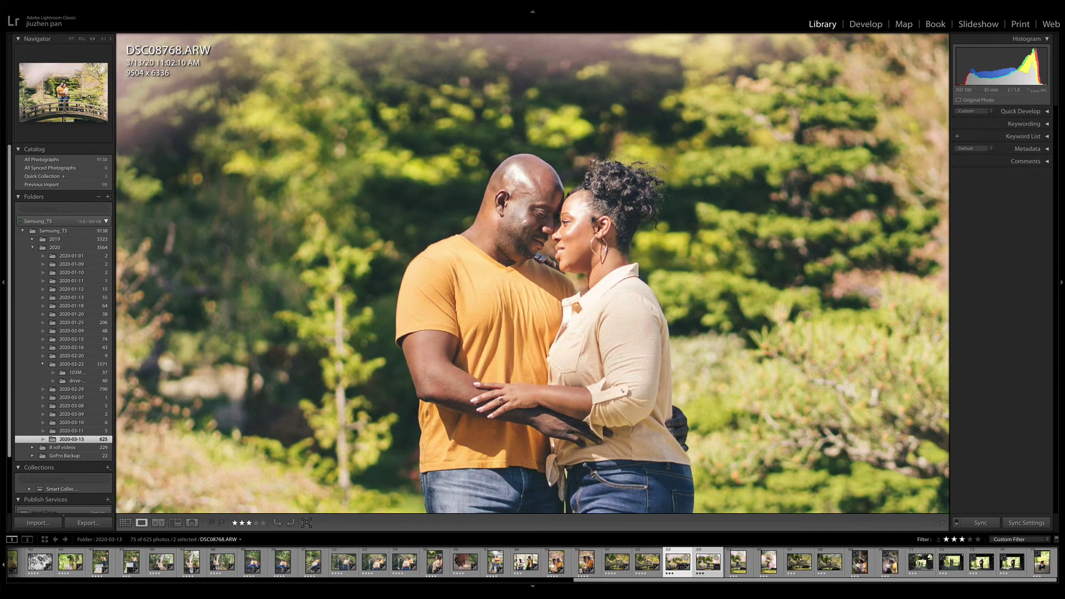
key(d)
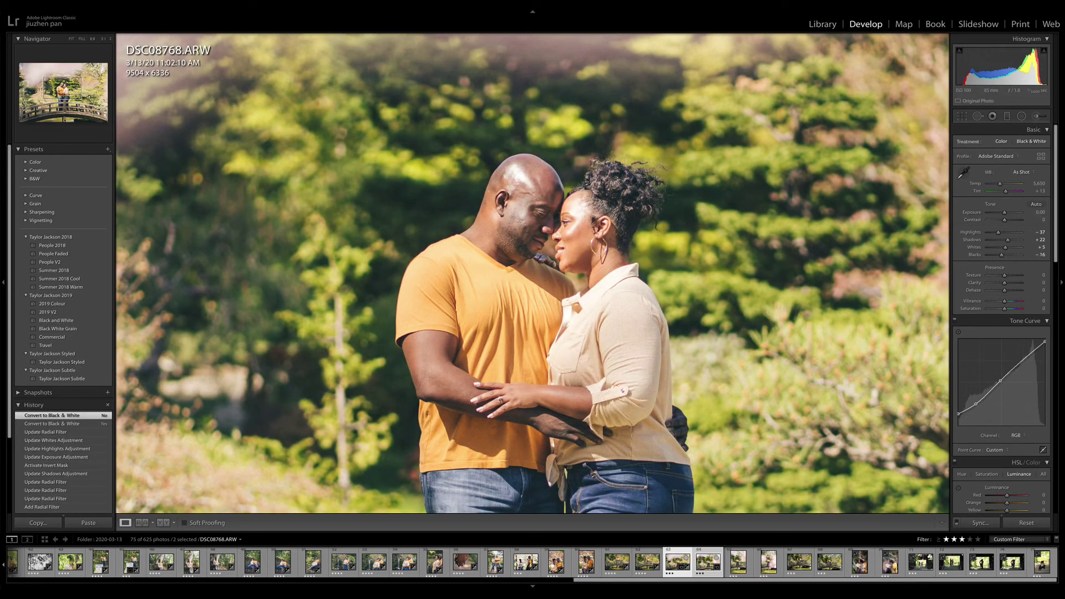
key(shift+m)
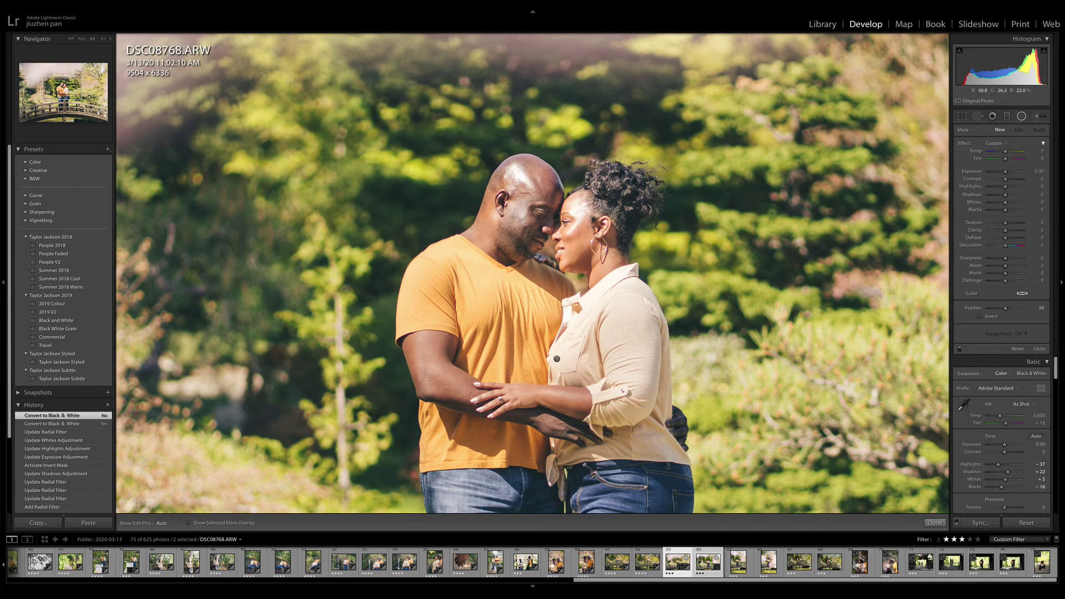
drag(566, 251, 579, 255)
key(Delete)
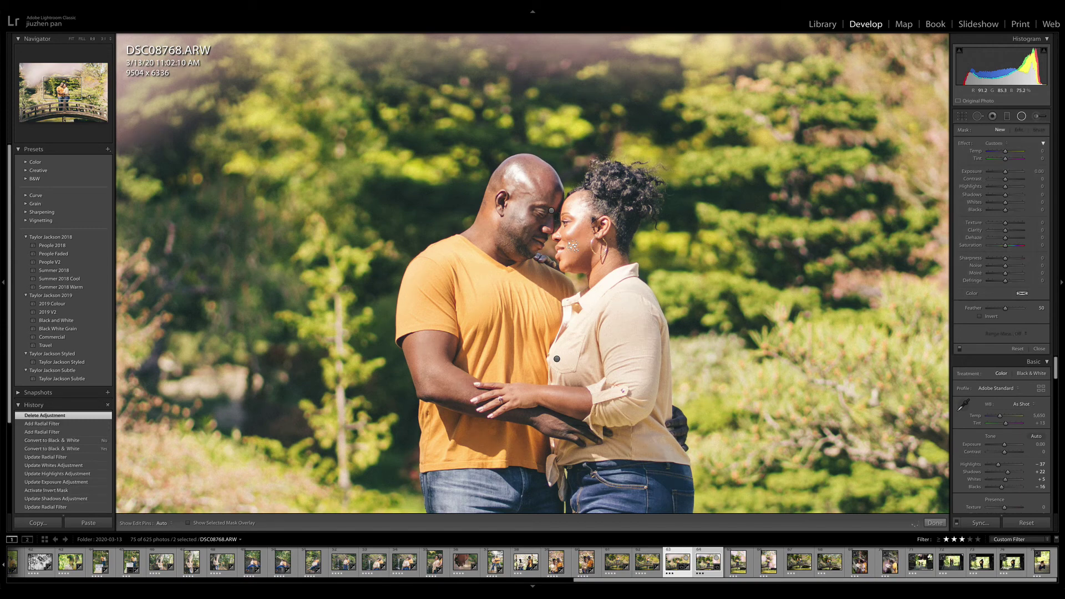
click(552, 211)
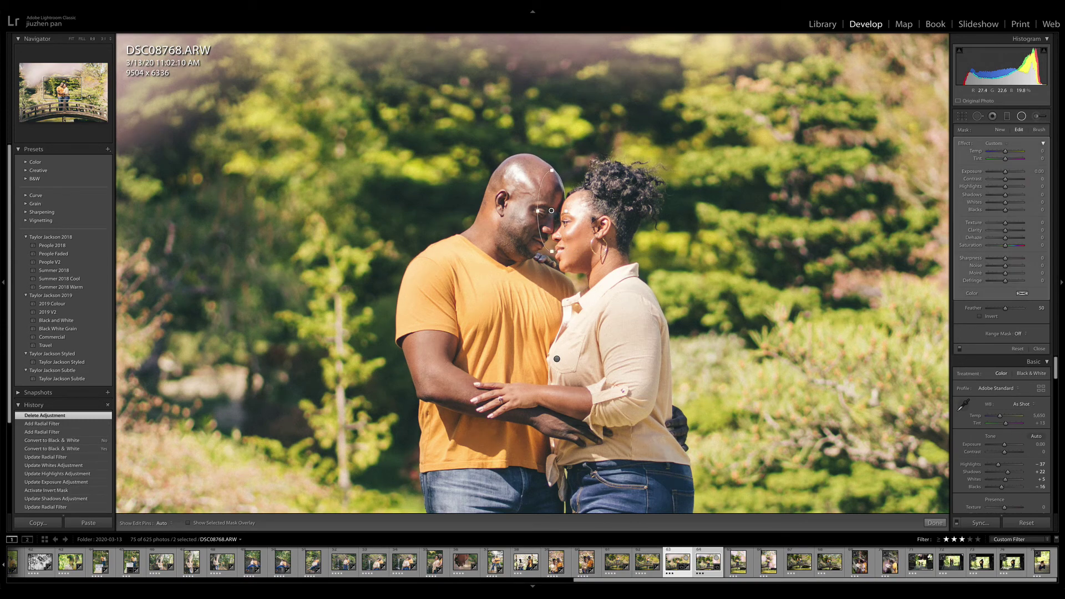
drag(552, 211, 559, 200)
- Invert the face filter's mask, set exposure 0.24 and shadows 41, and adjust the shape around the faces
click(992, 316)
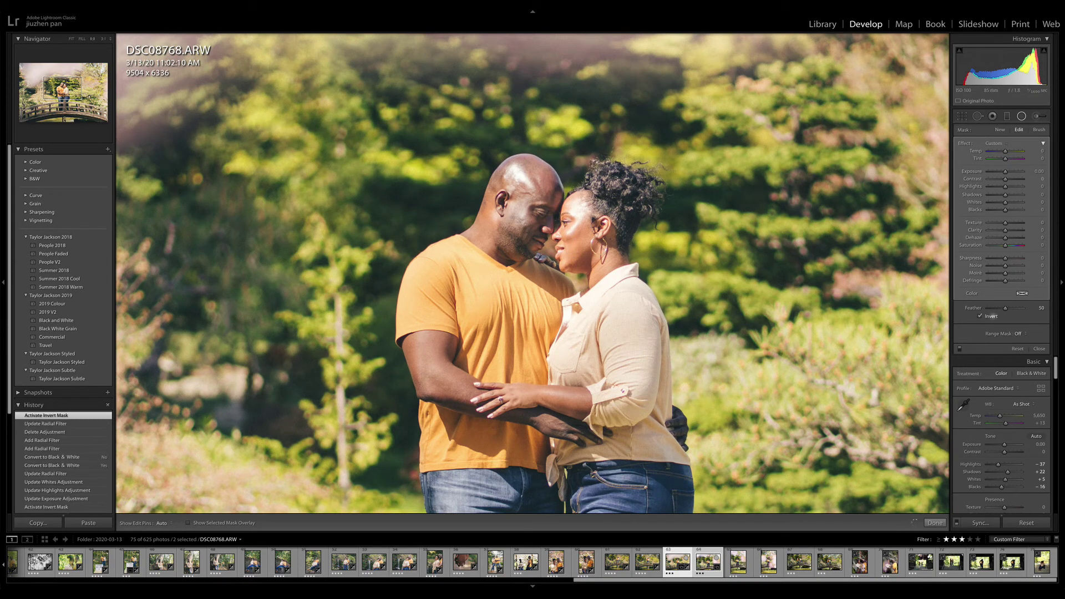
drag(1006, 194, 1007, 171)
drag(570, 238, 569, 238)
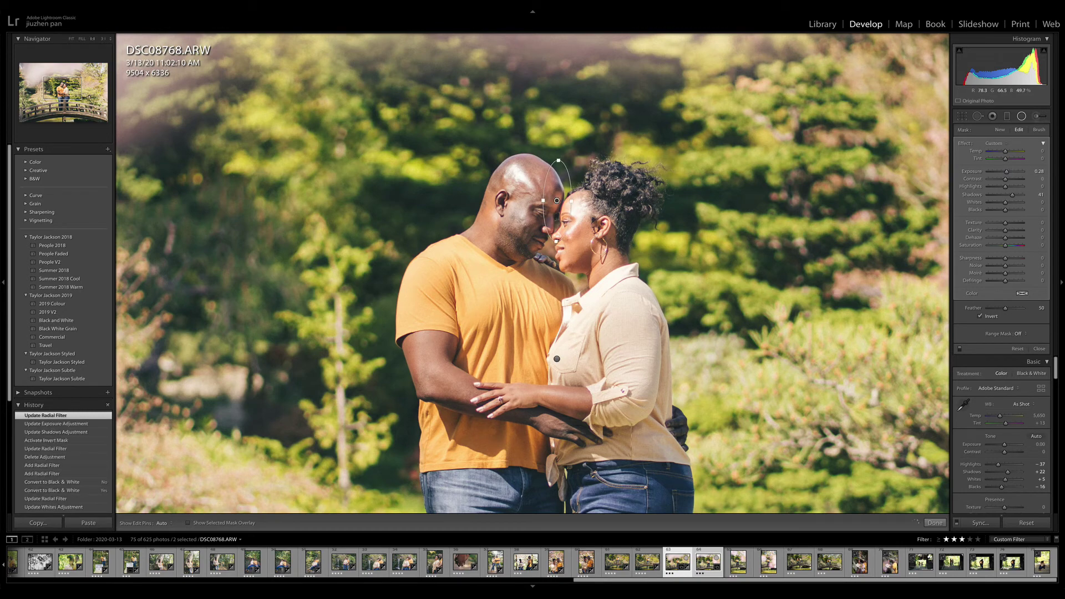
drag(571, 200, 571, 200)
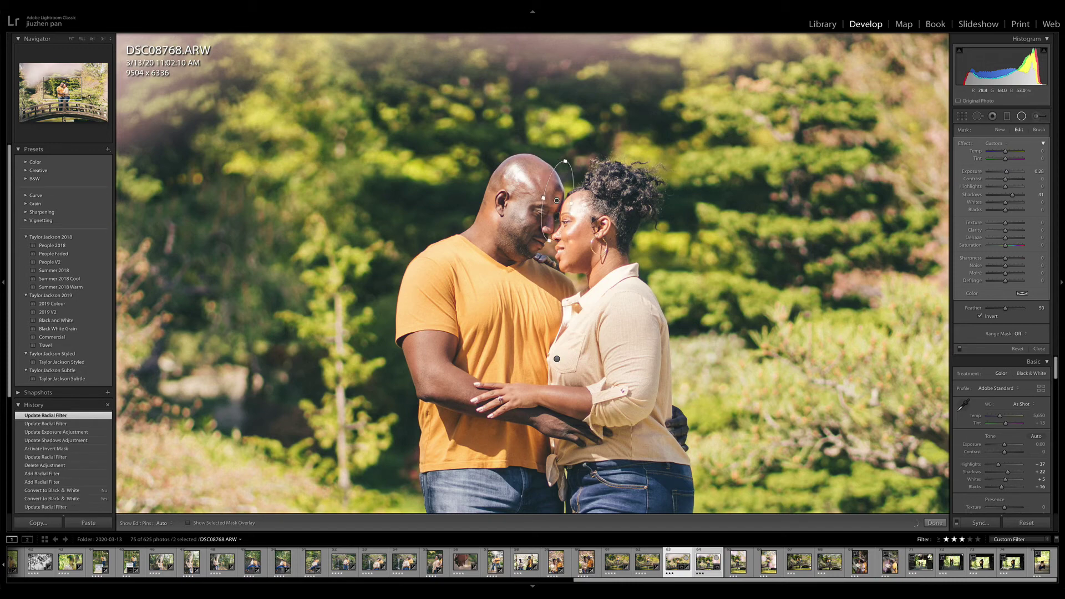
key(shift+m)
- Enable chromatic aberration removal for DSC08768.ARW
scroll(1002, 320, down, 10)
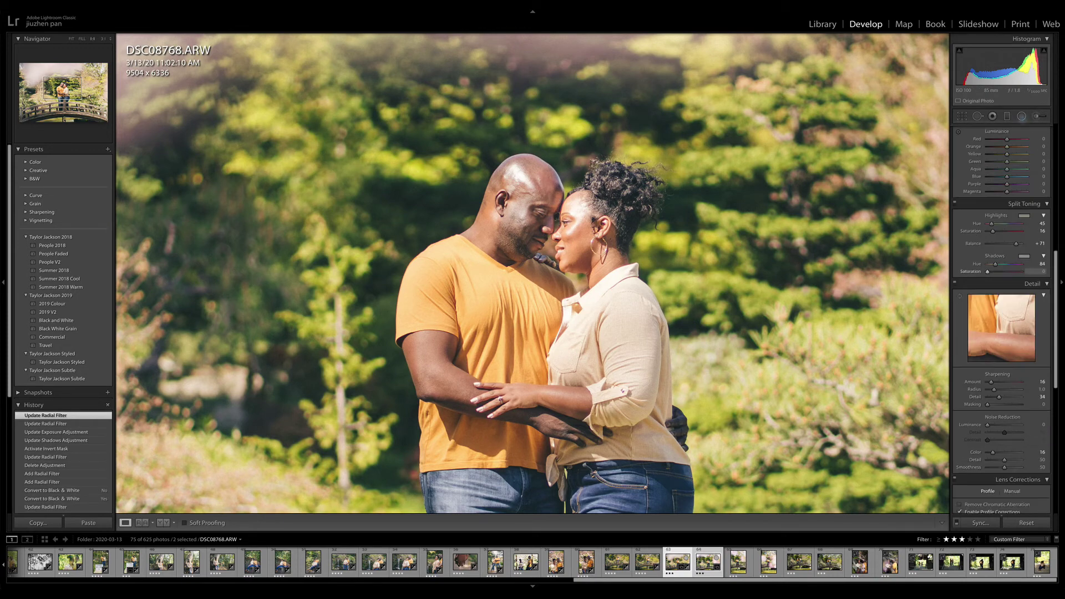
scroll(1002, 320, down, 1)
click(997, 291)
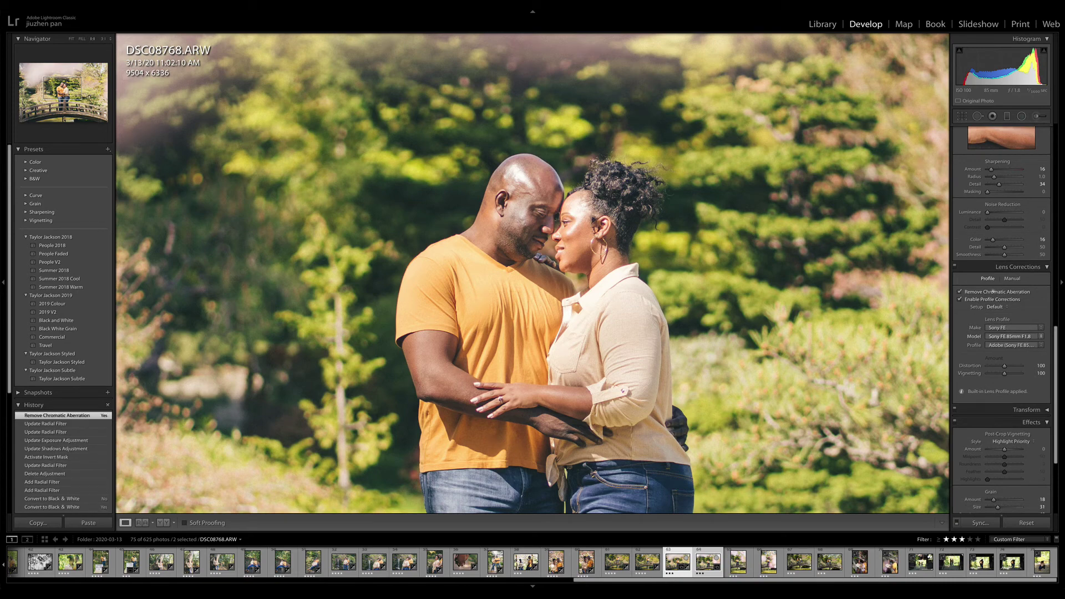
- Set the purple luminance of DSC08768.ARW to −86 and rate the photo four stars
scroll(1001, 320, down, 3)
scroll(1001, 320, up, 5)
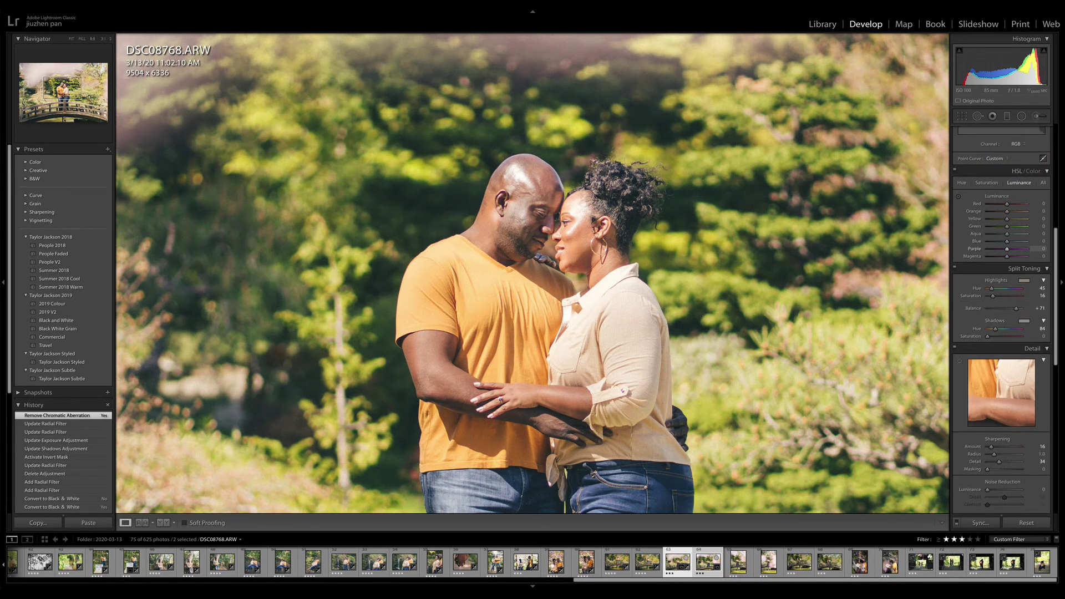
drag(996, 248, 995, 248)
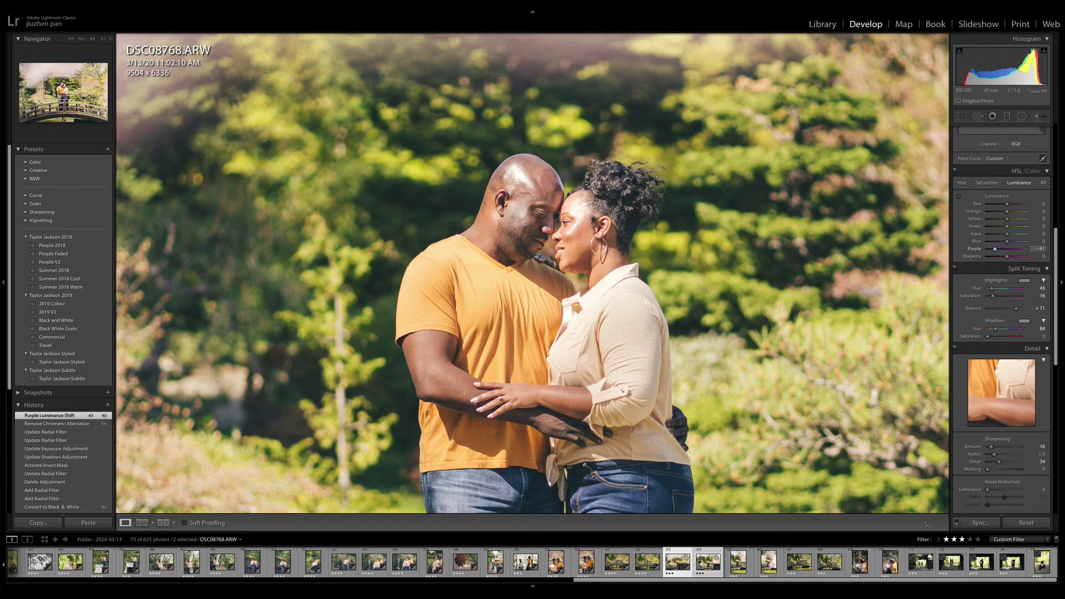
double_click(989, 249)
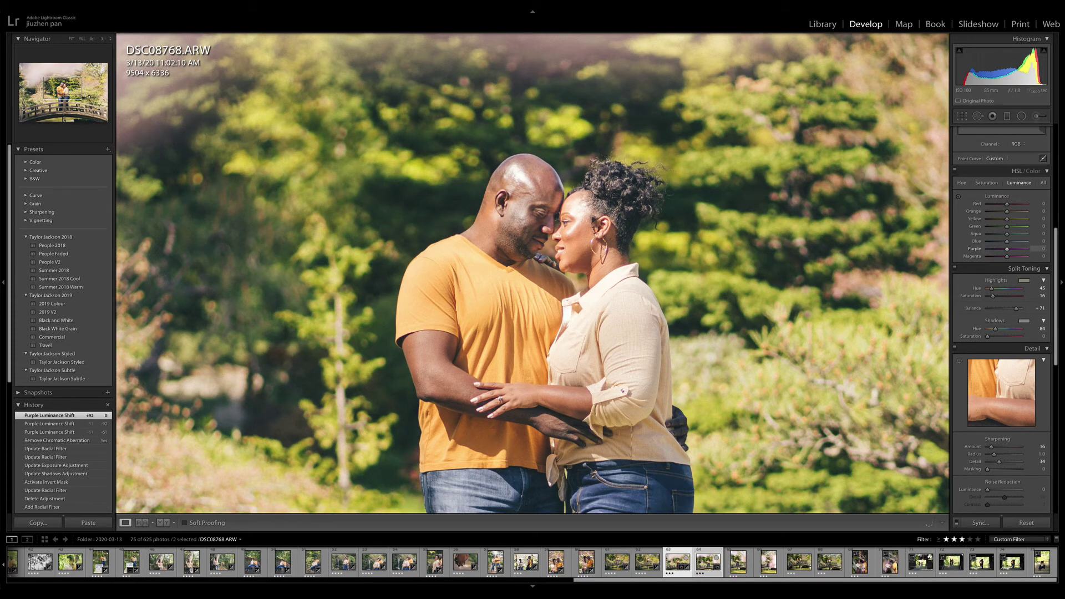
drag(1007, 249, 991, 249)
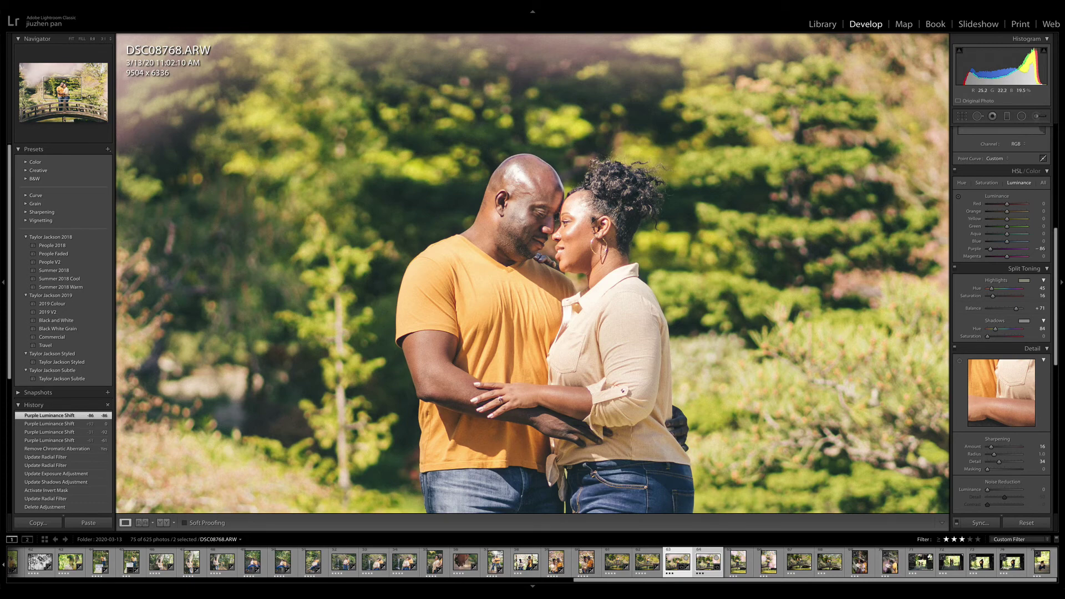
key(z)
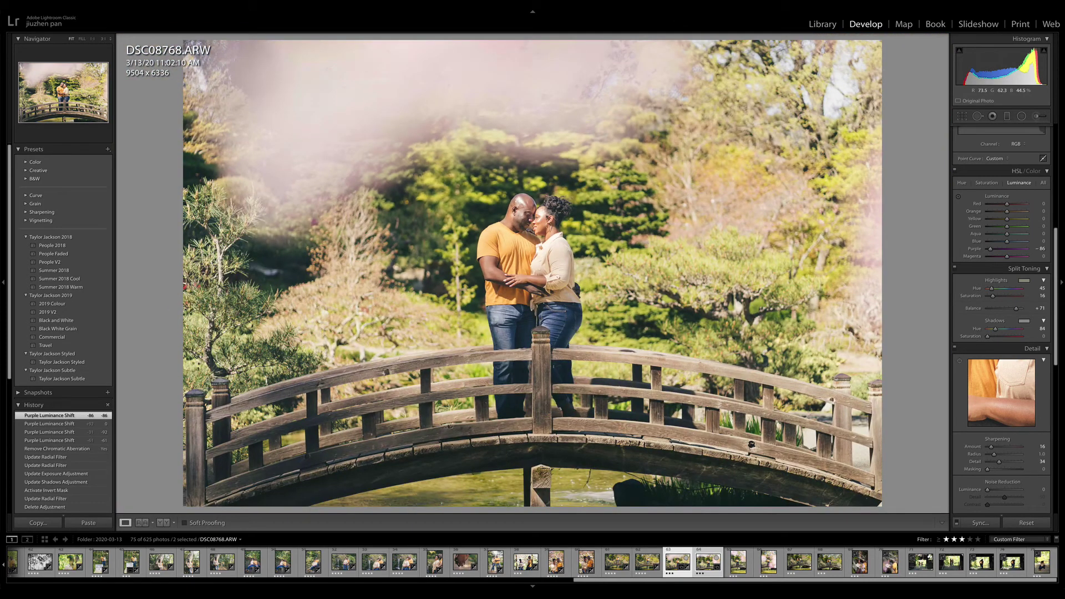
key(4)
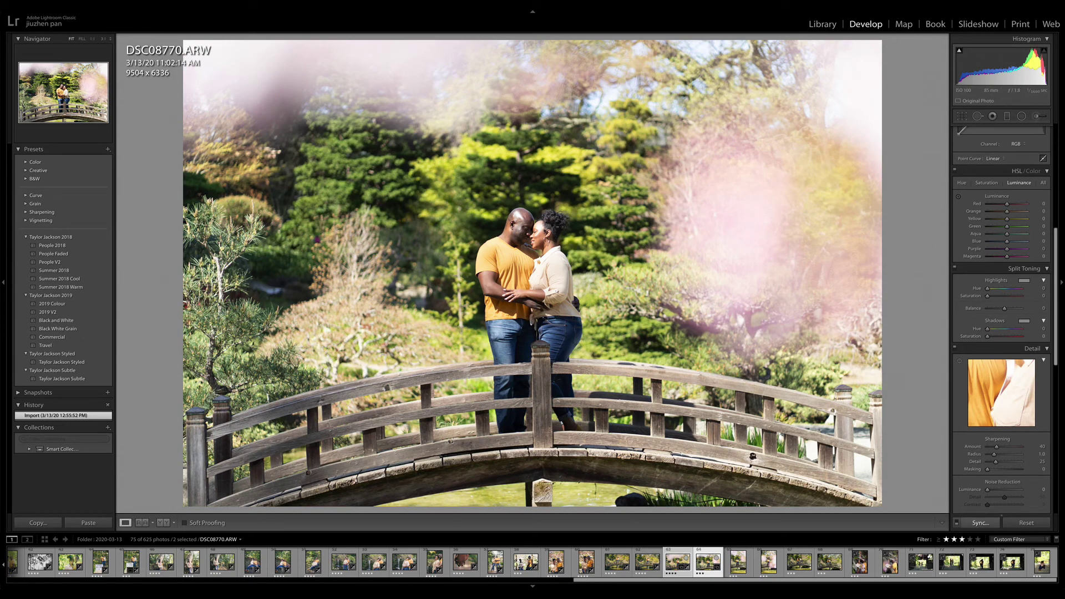
- Apply the settings of DSC08768.ARW to DSC08770.ARW
key(Right)
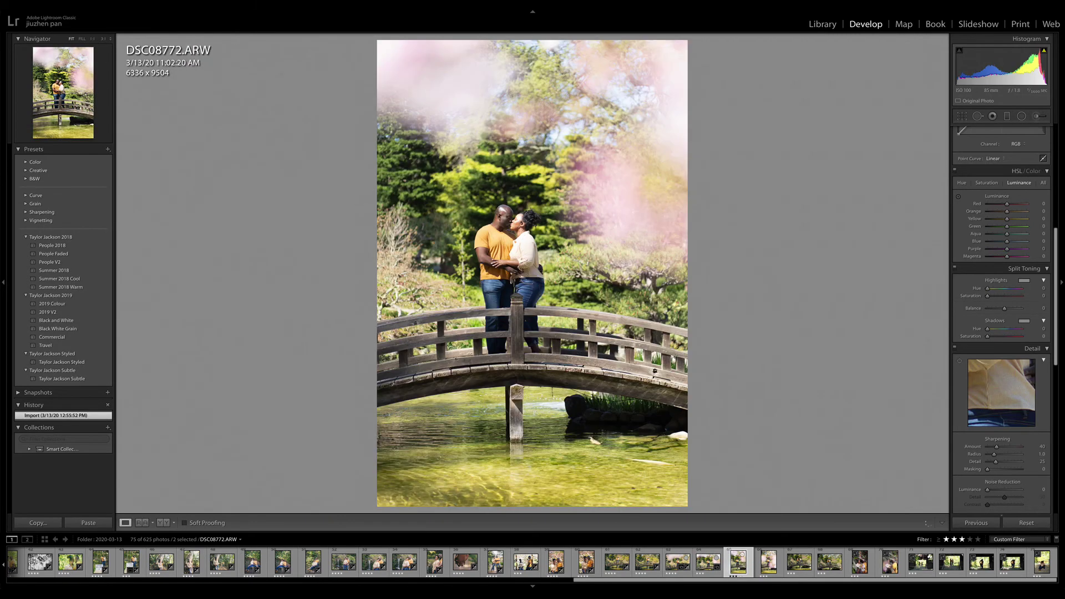
key(Left)
key(Left)
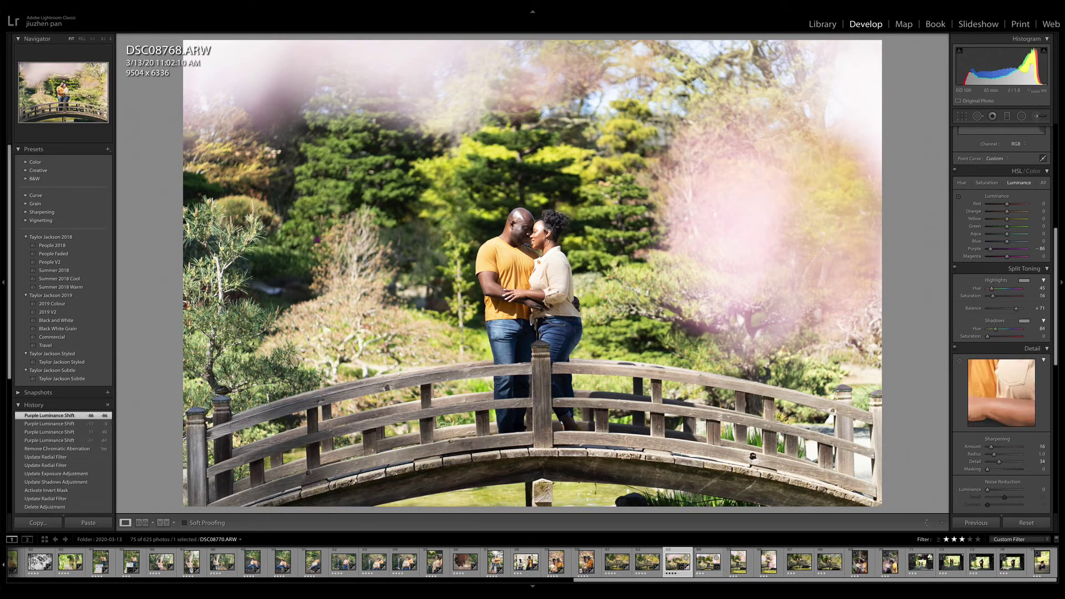
key(Right)
click(976, 523)
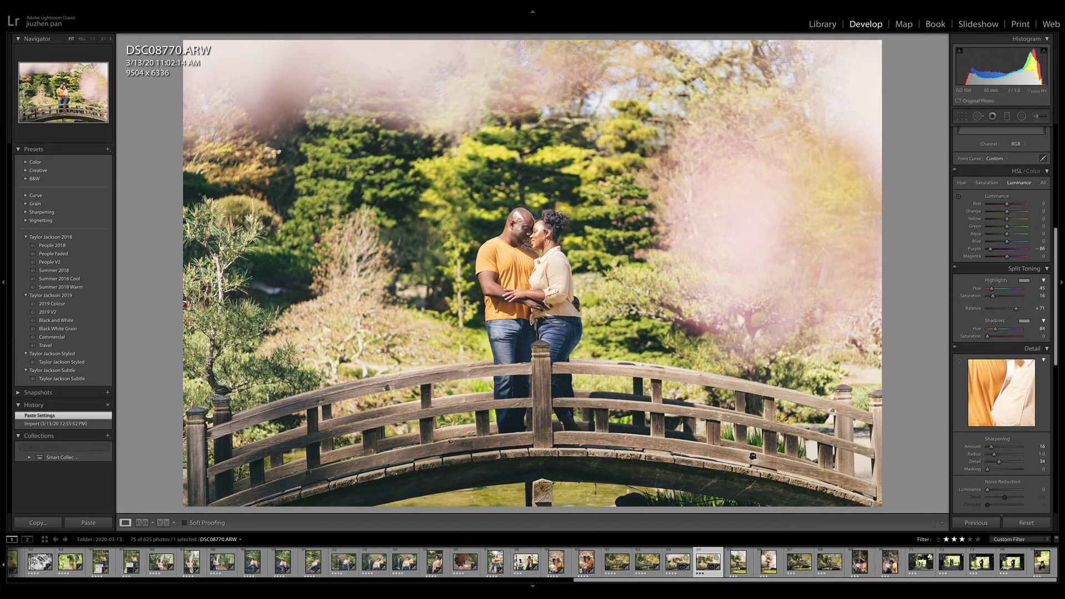
- Crop away the upper and lower edges of DSC08770.ARW and straighten it by 1.23° along the bridge, leaving 9397 x 5103
key(r)
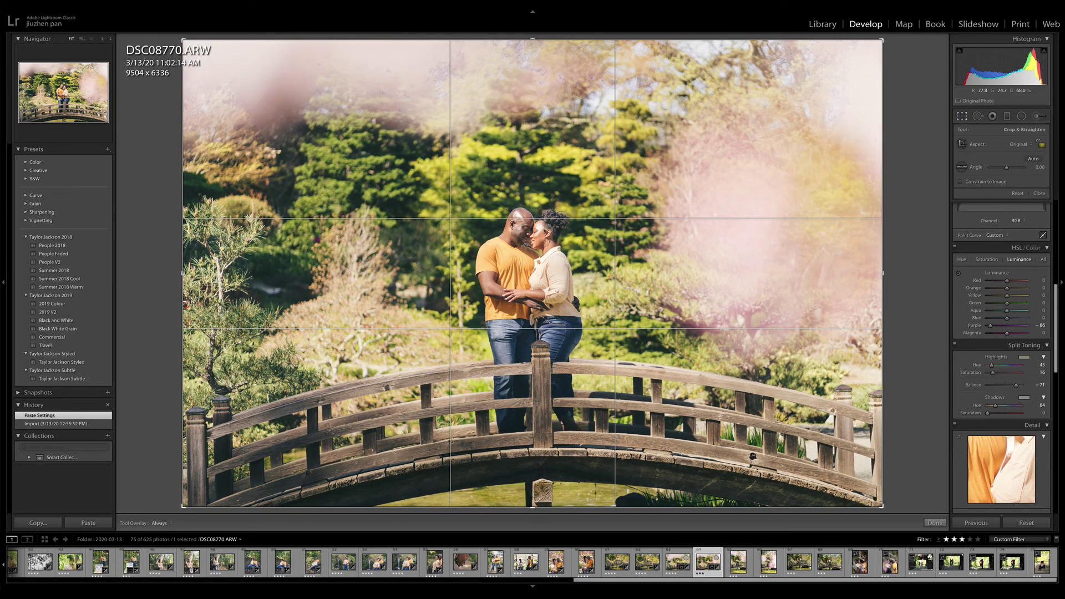
drag(533, 40, 532, 70)
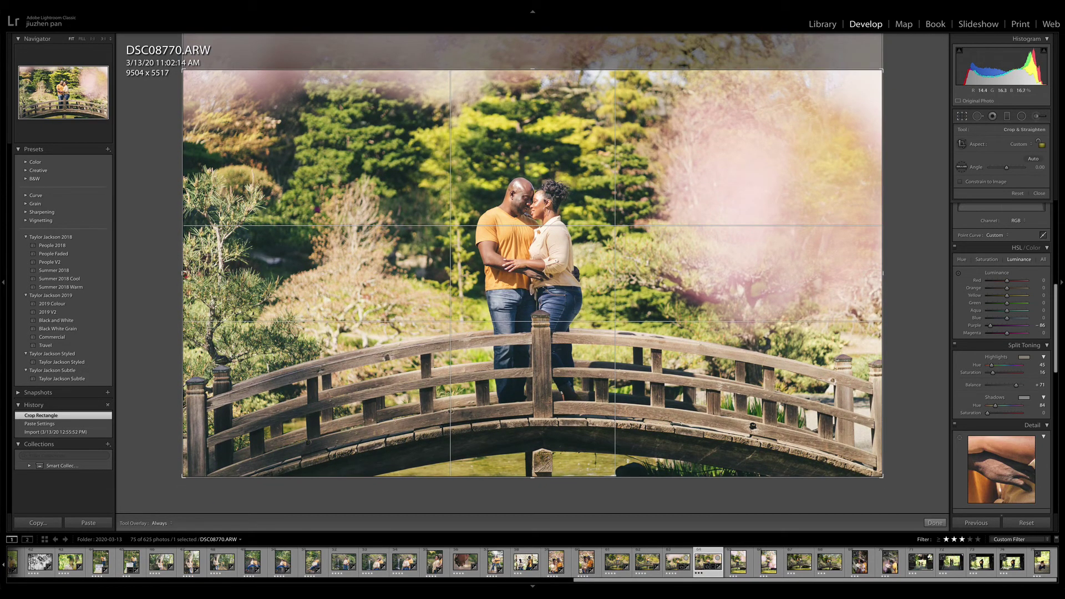
drag(532, 477, 533, 464)
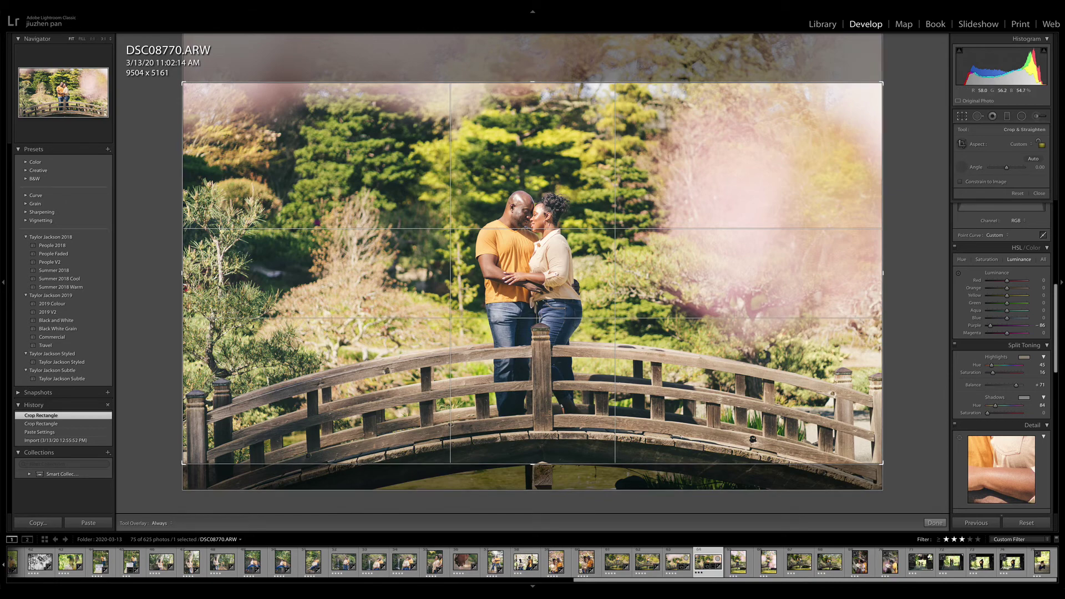
drag(185, 395, 891, 380)
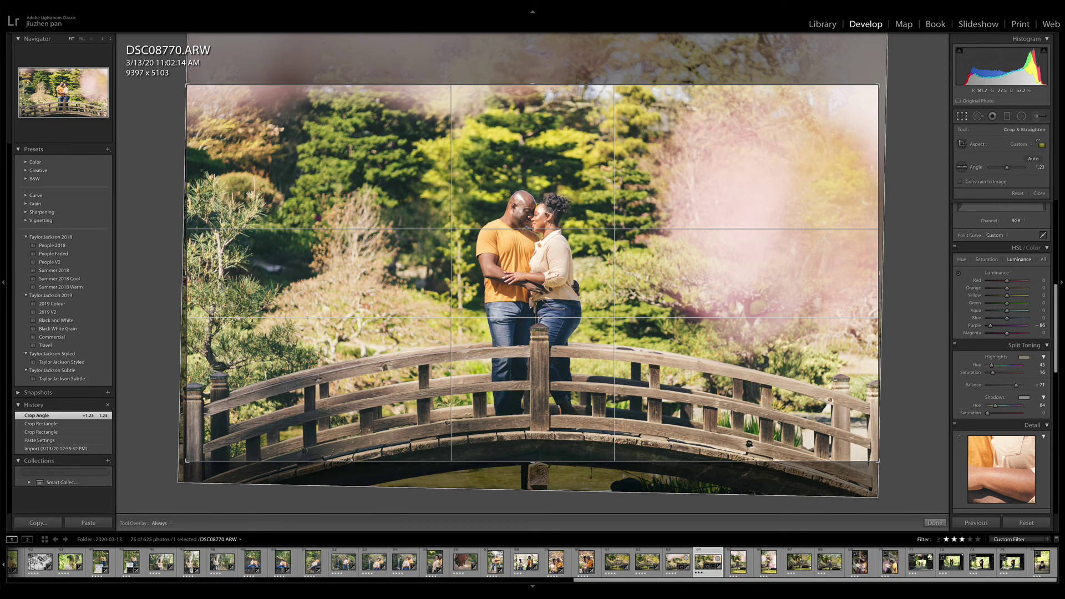
key(Return)
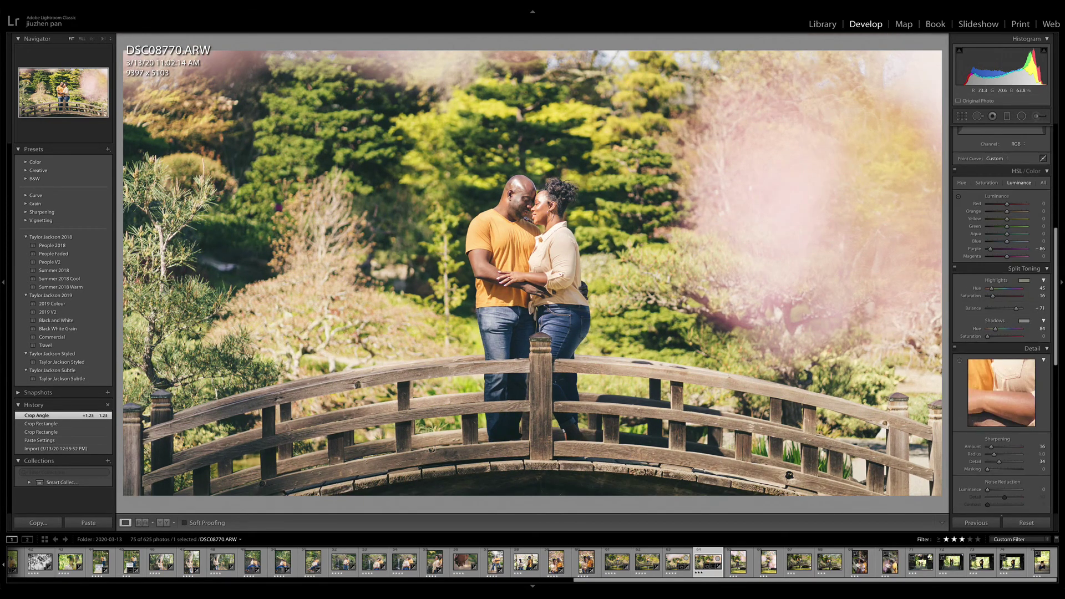
- Add an inverted radial filter over the pink blossom blur with exposure −0.26, highlights −100, clarity −82 and blacks −24
click(1022, 116)
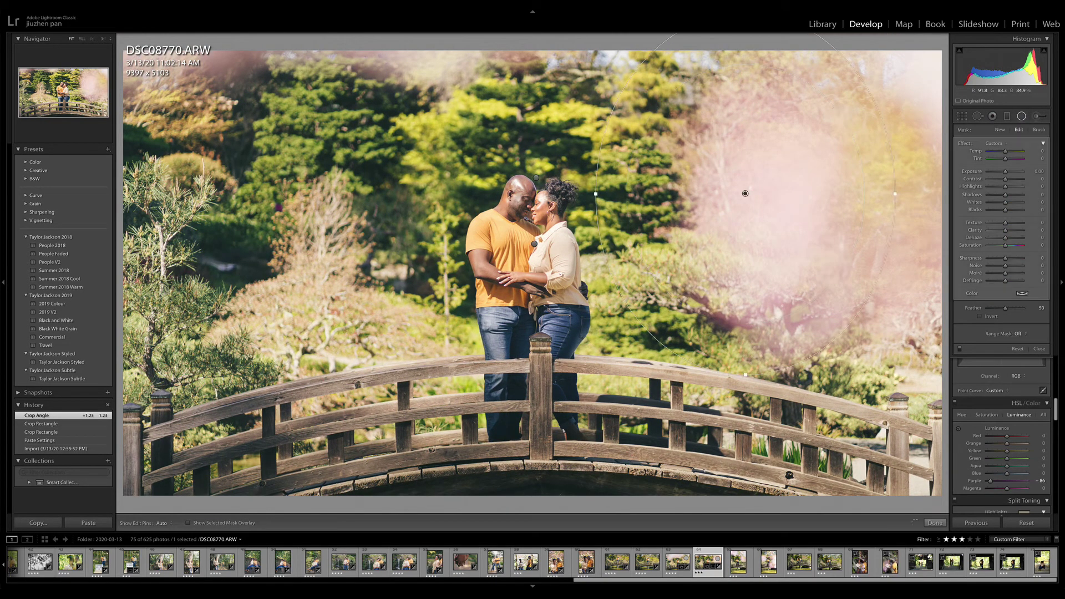
drag(745, 193, 801, 195)
click(991, 316)
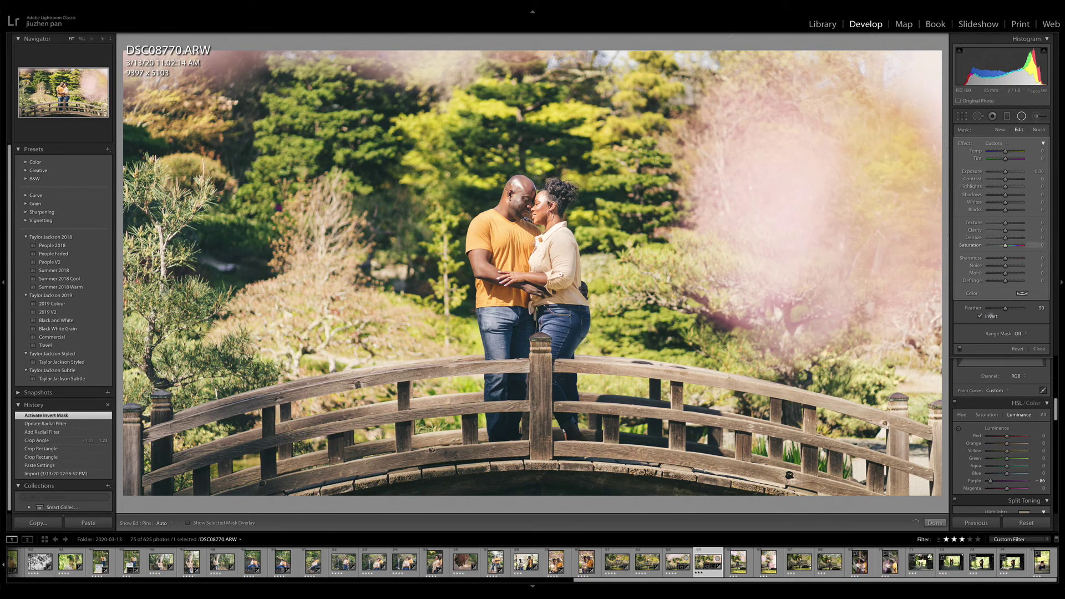
mouse_move(1005, 186)
mouse_down()
mouse_move(987, 186)
mouse_move(1004, 171)
mouse_up()
mouse_move(1006, 230)
mouse_down()
mouse_move(991, 230)
mouse_move(1001, 209)
mouse_up()
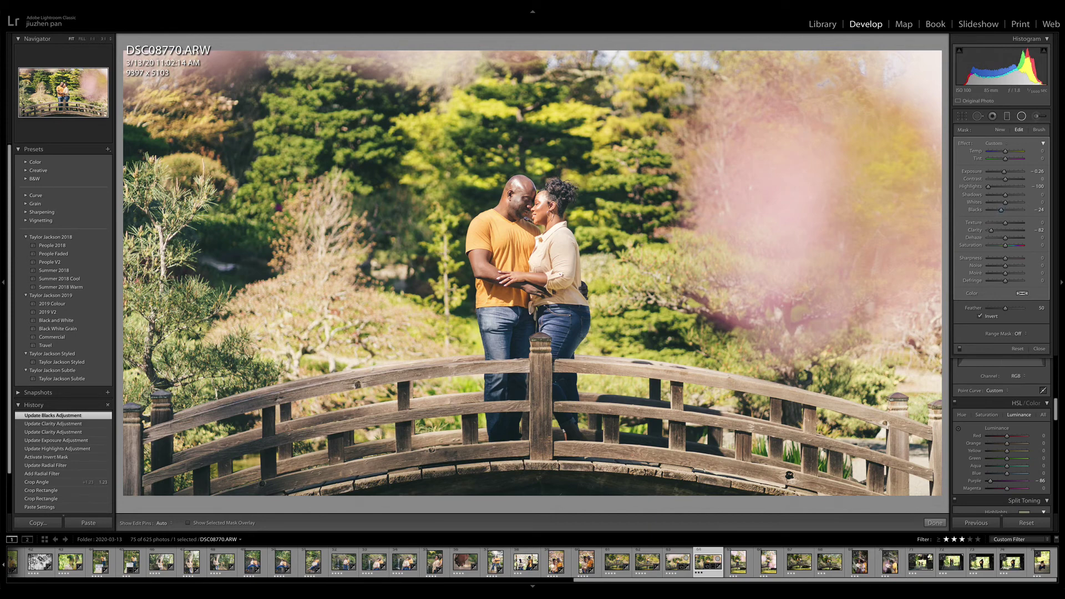
- Add a diagonal graduated filter from the photo's upper left with exposure −0.42, highlights −44, shadows −33 and blacks −7
click(1007, 116)
drag(330, 73, 408, 253)
drag(1005, 187, 1000, 196)
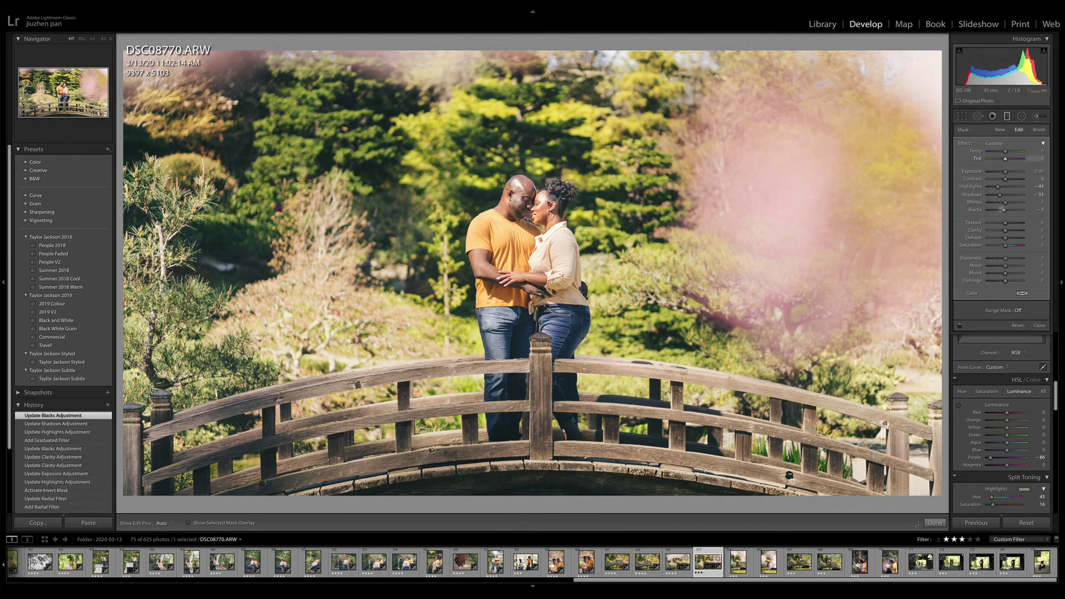
drag(1005, 172, 1003, 172)
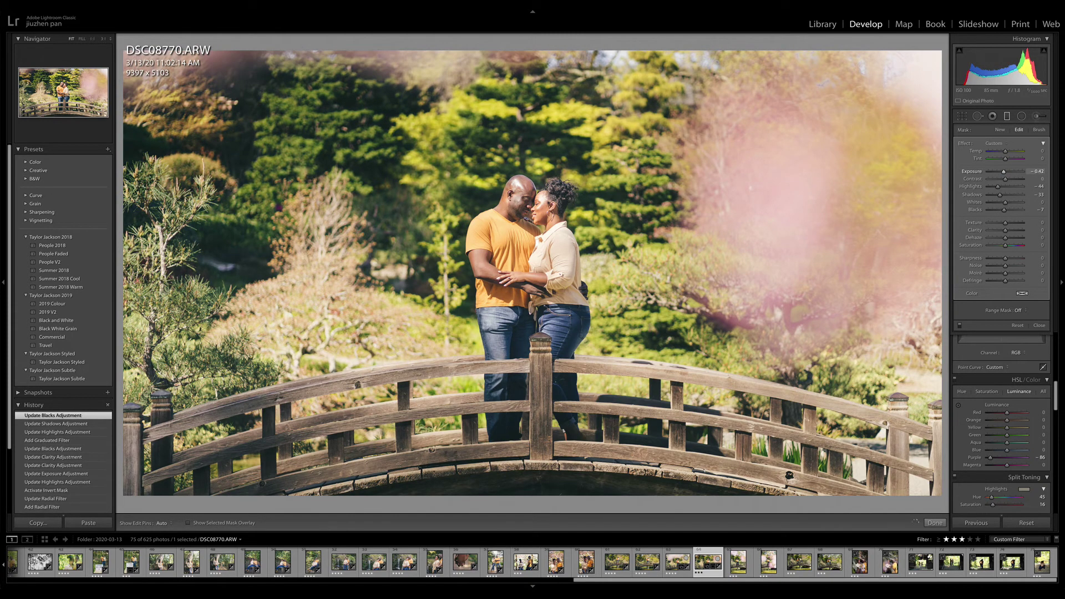
key(m)
- Set the post-crop vignette amount of DSC08770.ARW to −30
scroll(1002, 319, down, 6)
scroll(1005, 362, down, 3)
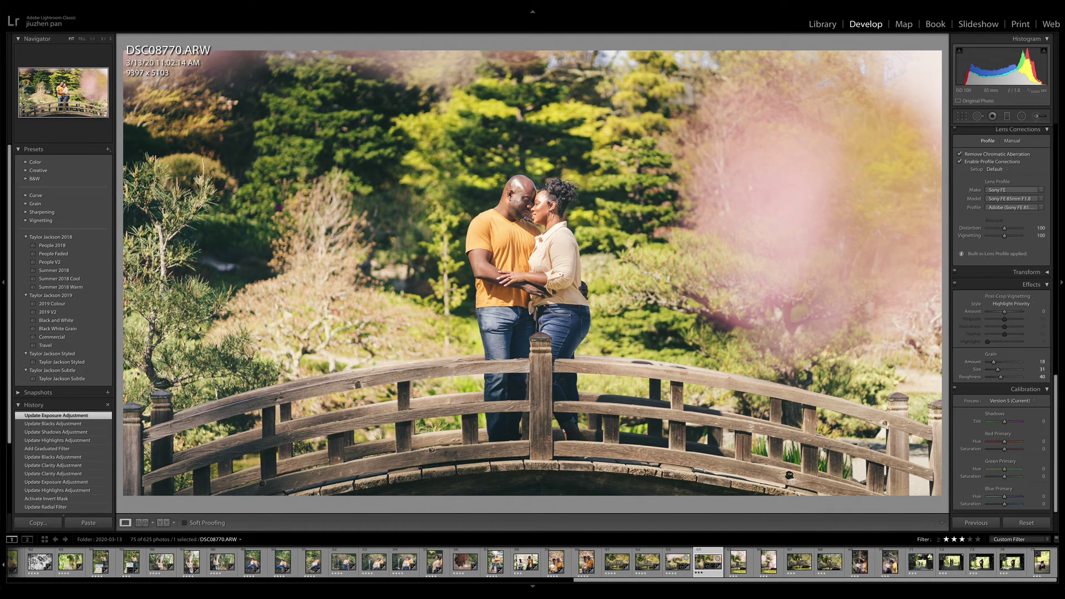
drag(1005, 312, 1000, 312)
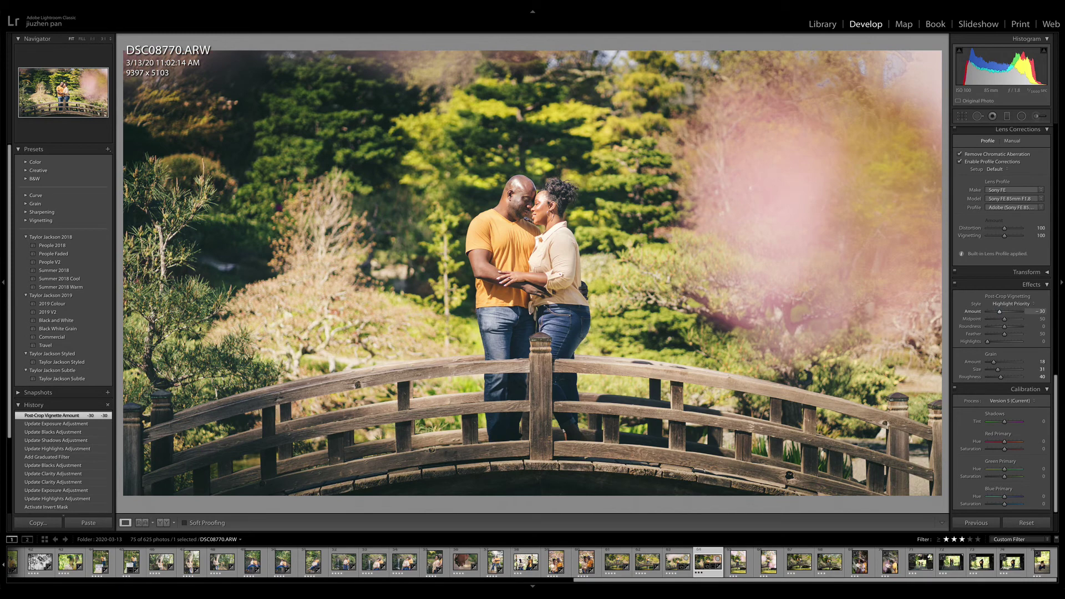
- Apply the previous photo's settings to DSC08772.ARW, reset its crop angle to 0 and widen the crop to 6336 x 9397
key(Right)
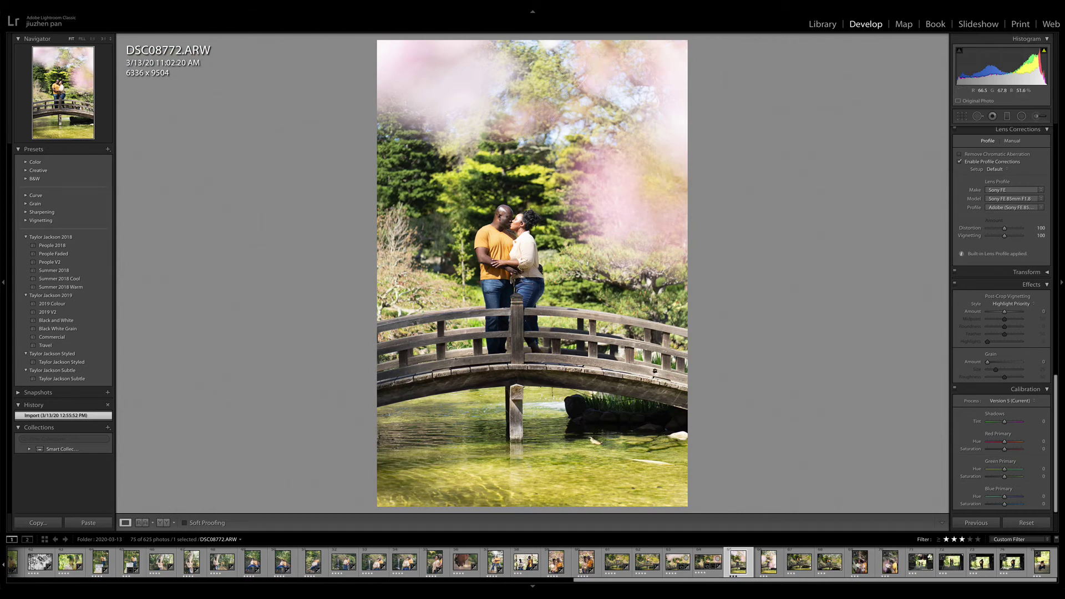
click(976, 523)
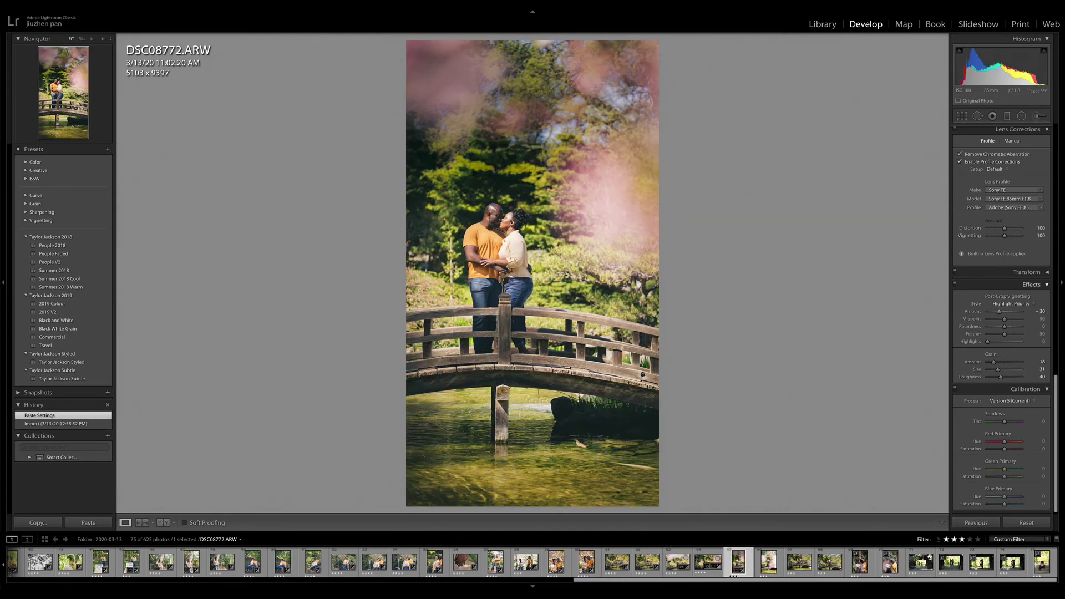
key(r)
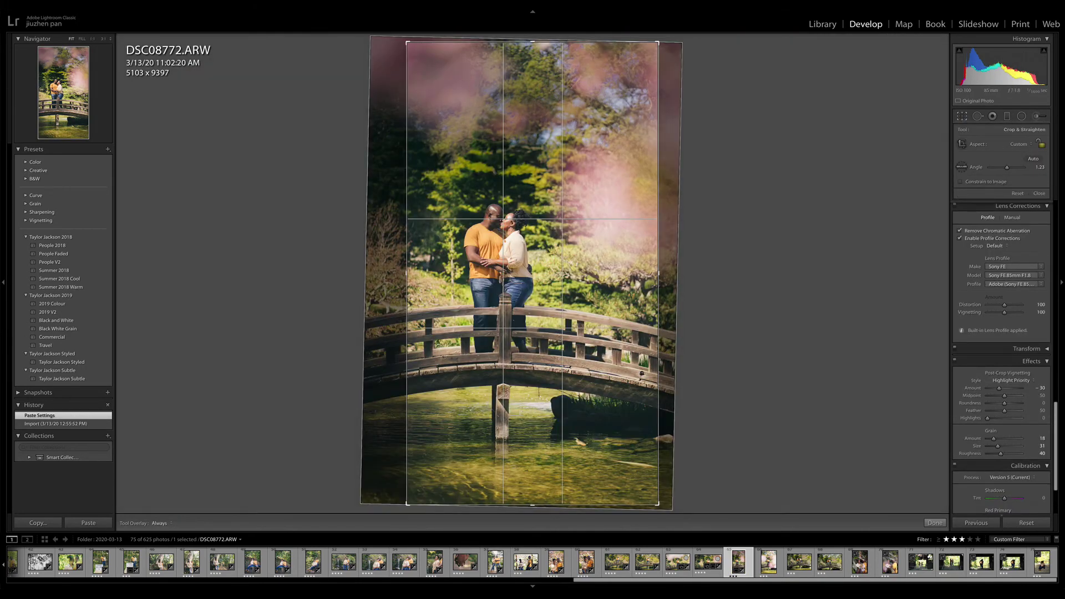
double_click(977, 168)
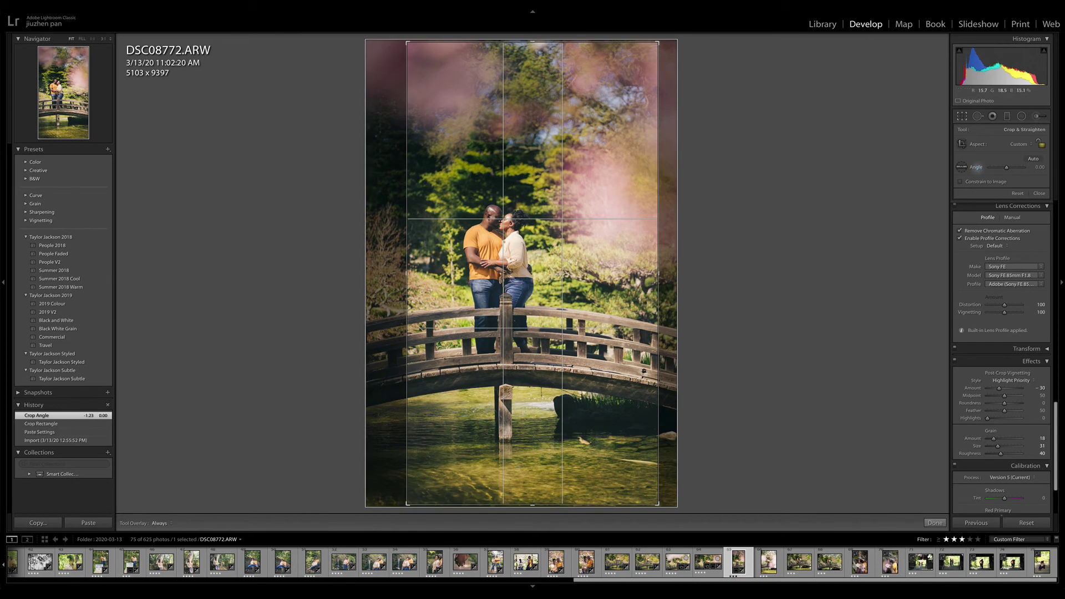
drag(406, 272, 318, 267)
drag(680, 273, 732, 273)
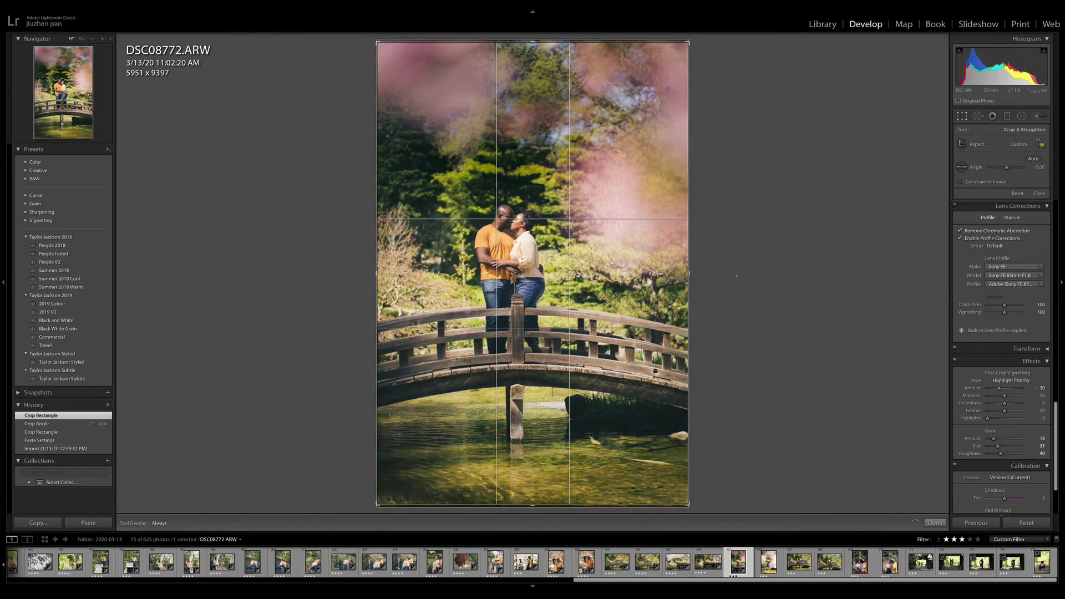
key(r)
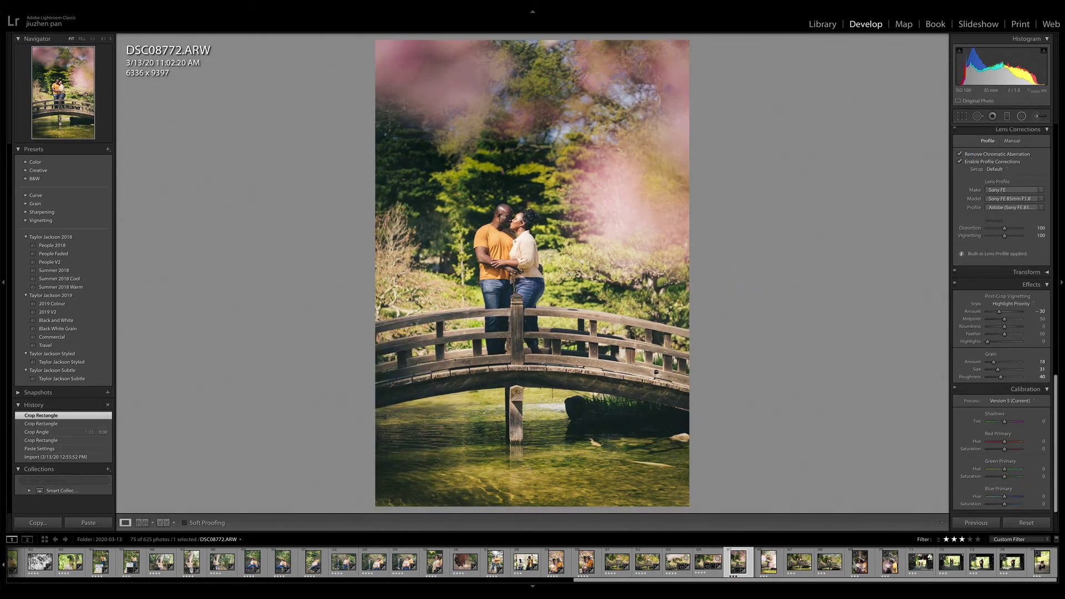
- Move the radial filter with exposure −0.26 and clarity −82 onto the large pink blossom blur beside the couple
key(shift+m)
click(496, 119)
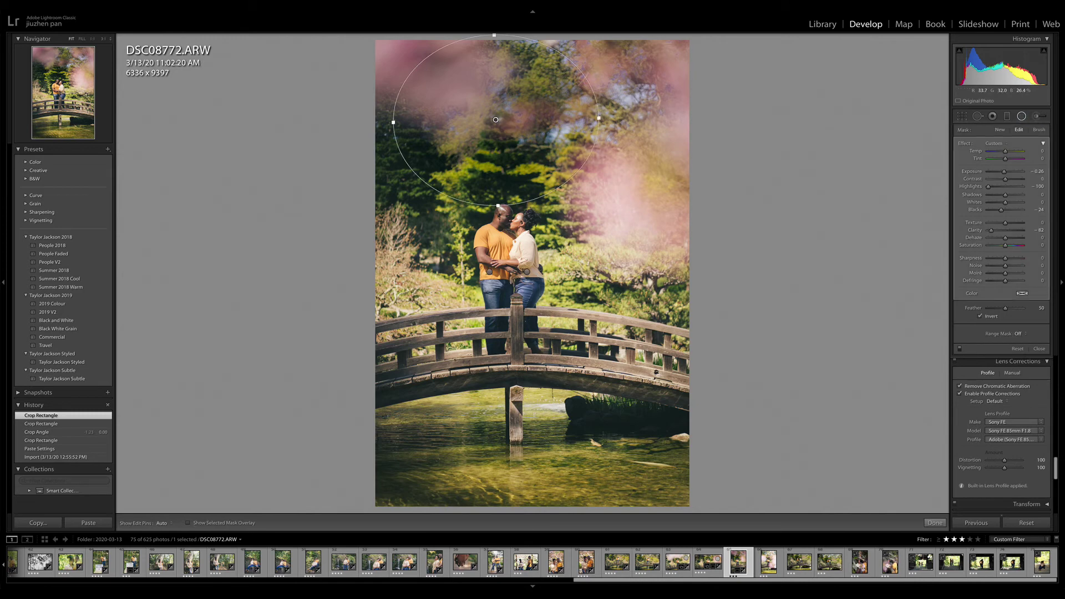
drag(496, 119, 655, 194)
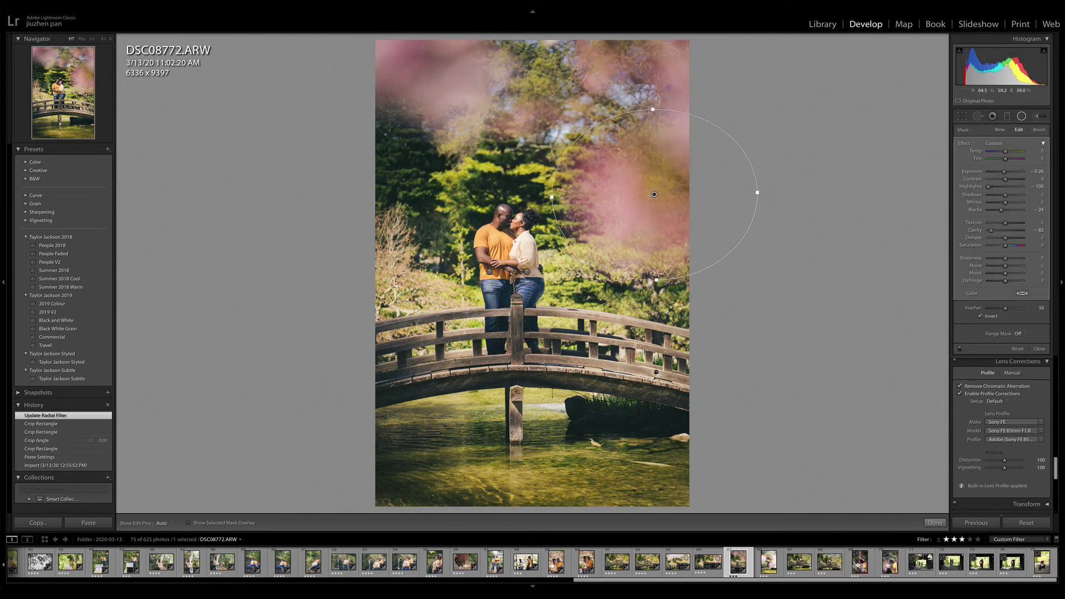
- Move the radial filter with exposure 0.15 and shadows 40 onto the couple and reshape it around them
click(527, 272)
drag(527, 271, 521, 235)
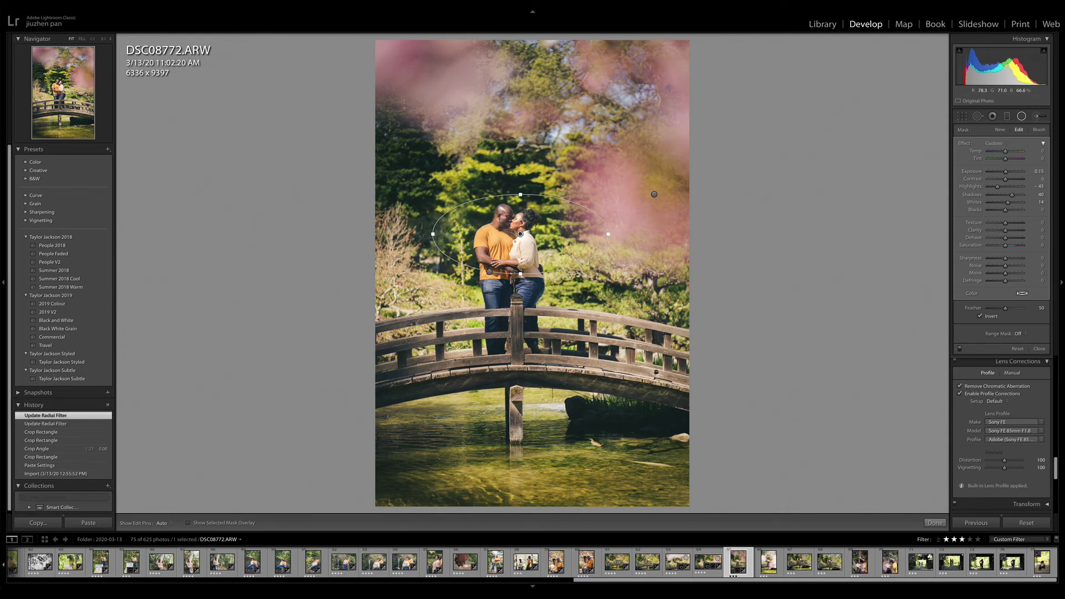
drag(612, 239, 524, 325)
drag(521, 234, 490, 267)
click(490, 272)
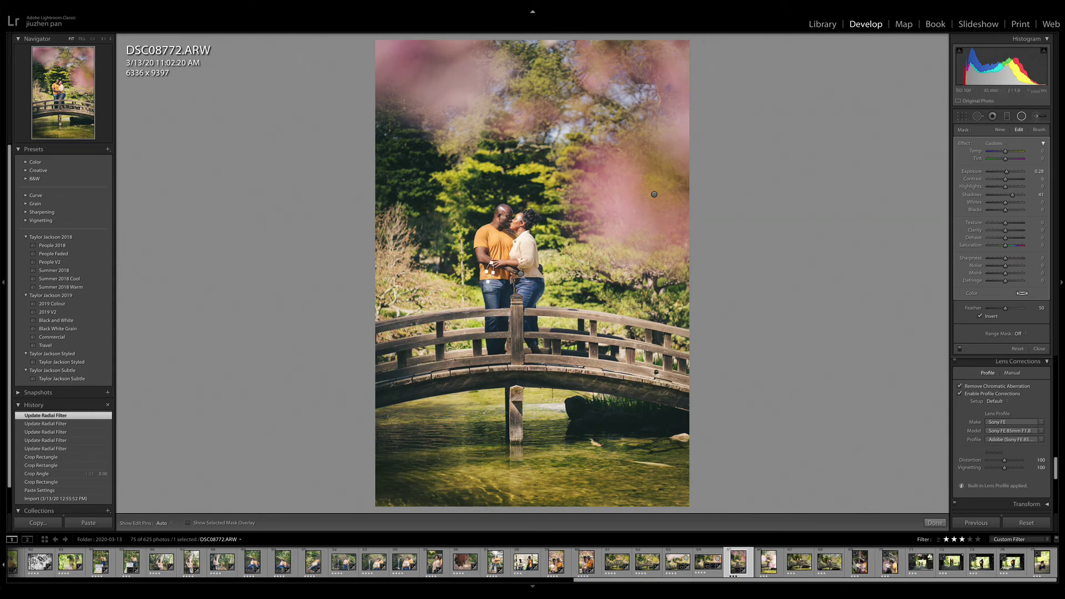
- Place the small radial filter with exposure 0.28 and shadows 41 over the man's face and readjust the couple's radial filter
key(z)
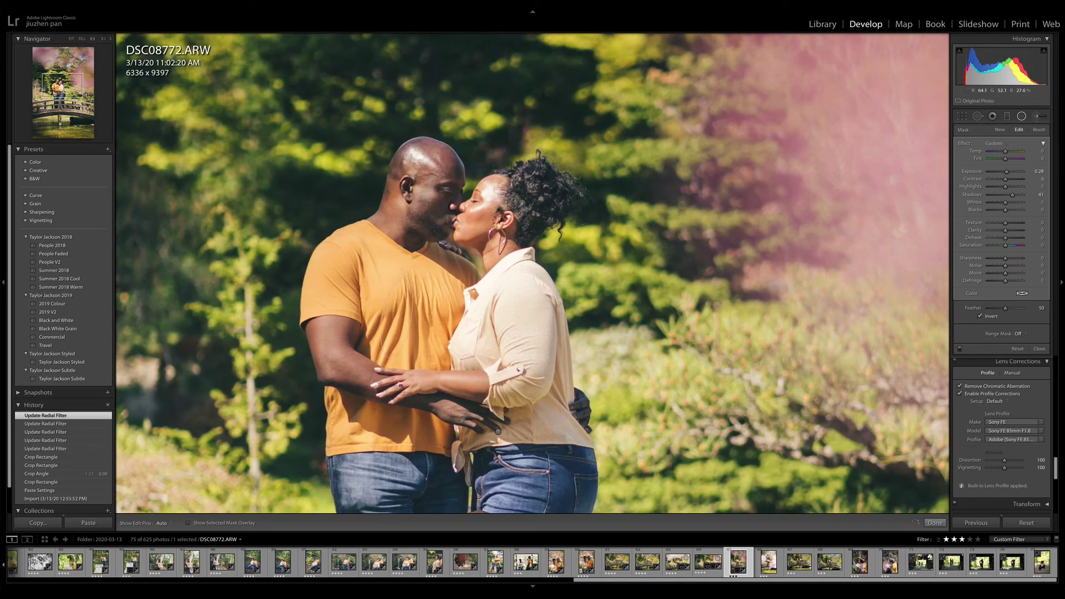
drag(369, 403, 458, 201)
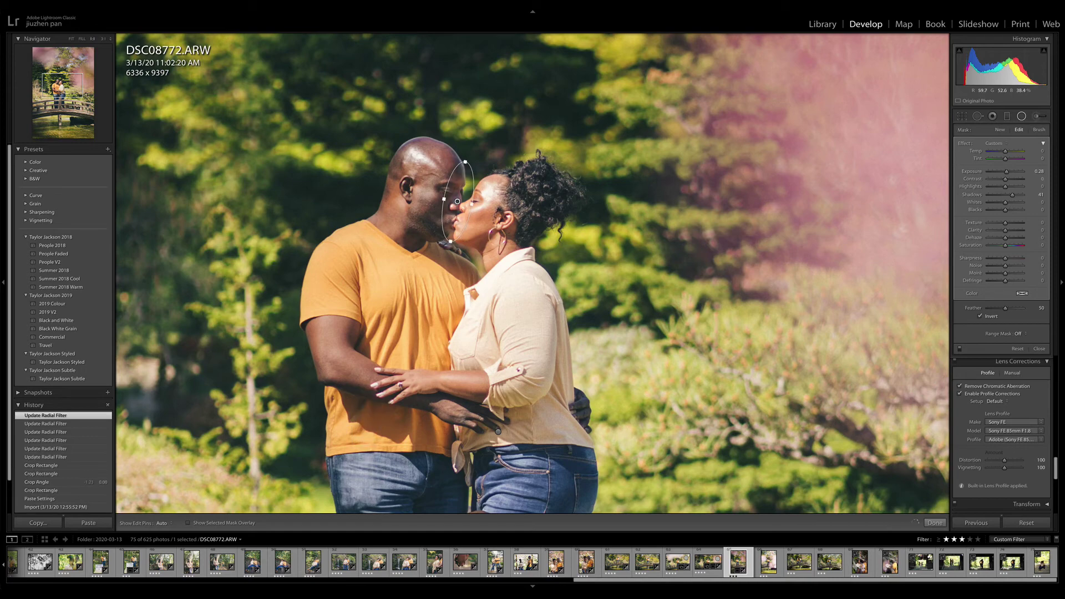
drag(498, 432, 460, 419)
key(z)
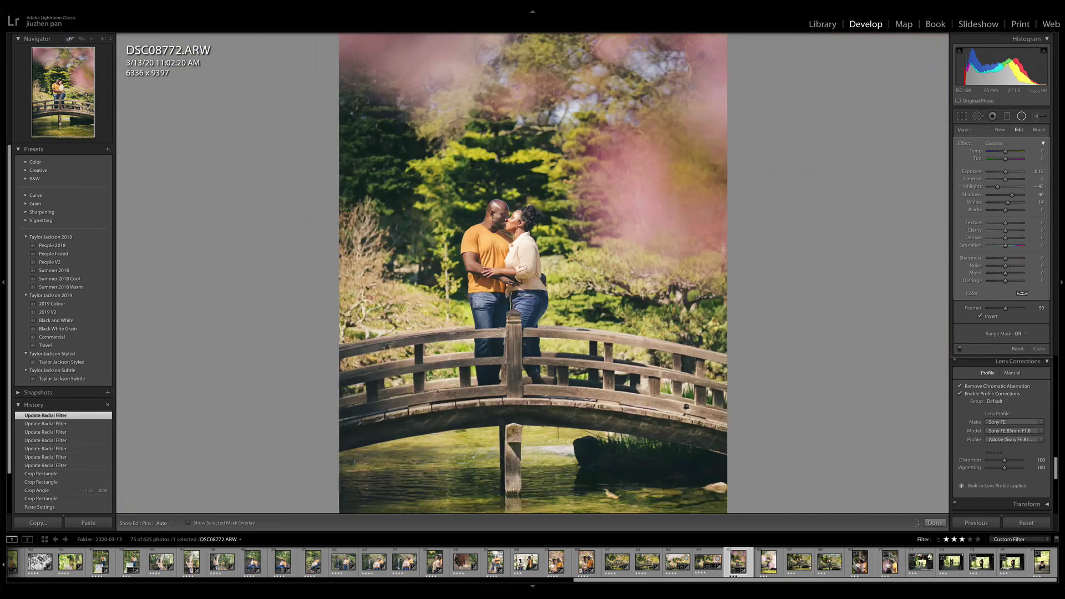
- Move the graduated filter with exposure −0.73 up from the water to the underside of the bridge
click(1007, 116)
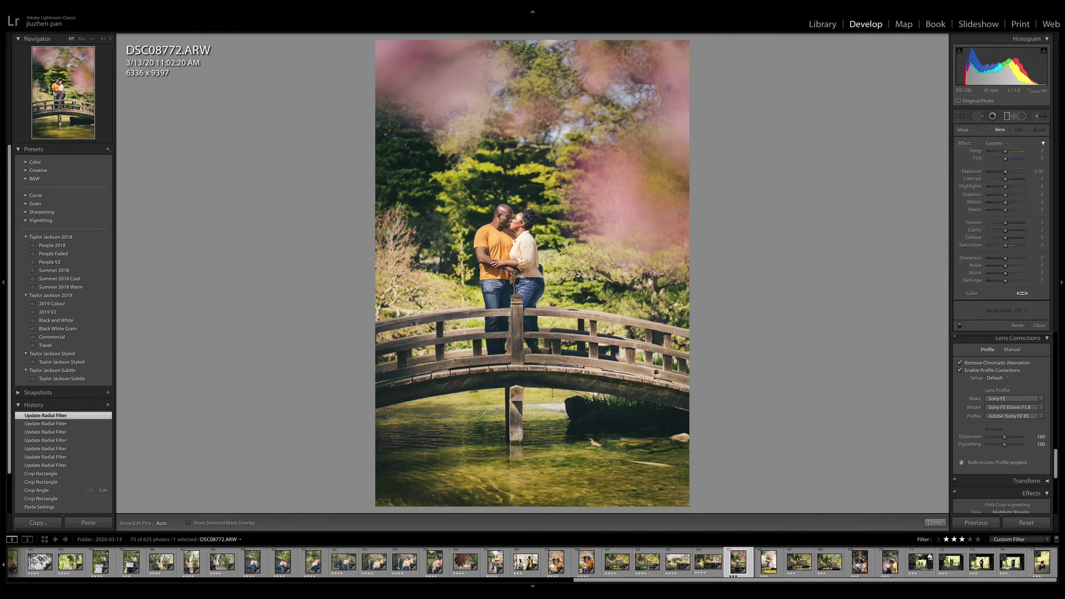
drag(546, 428, 515, 389)
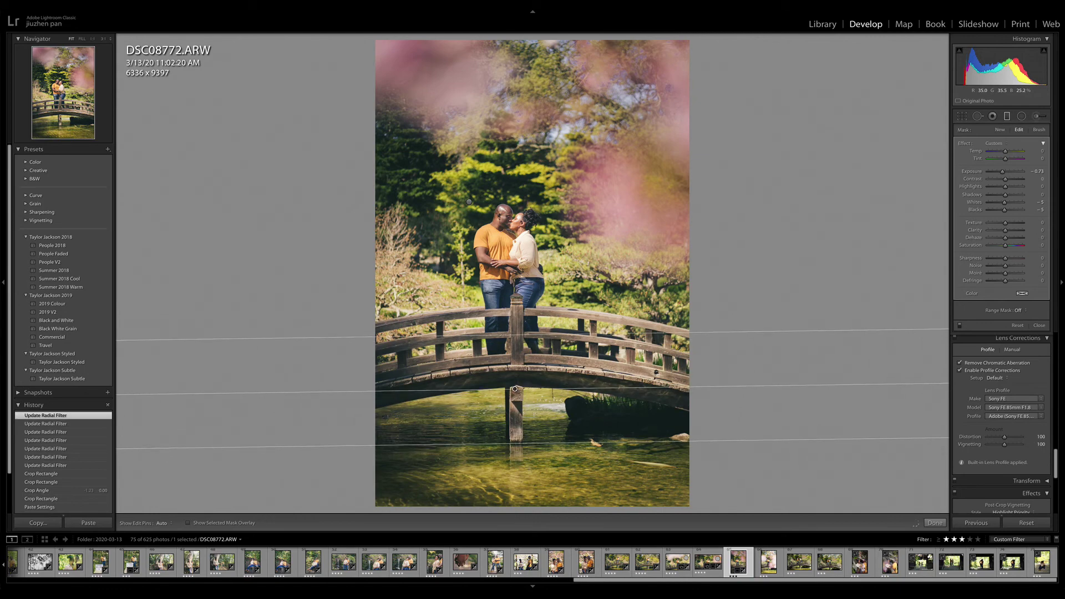
- Tighten the crop of DSC08772.ARW to 5701 x 8731 and rate the photo 4 stars
key(r)
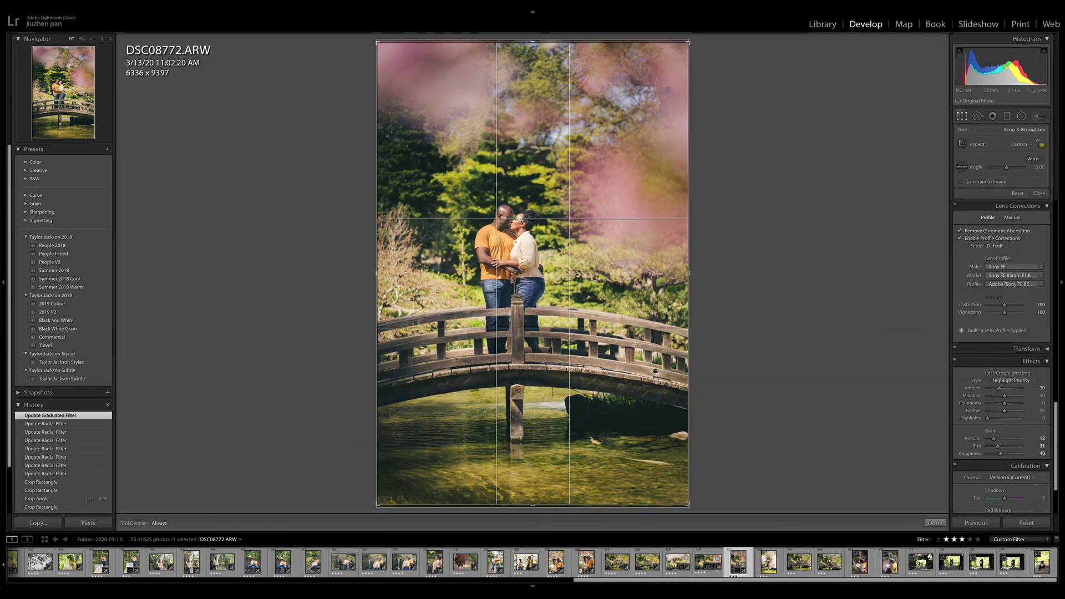
drag(689, 505, 674, 489)
key(Return)
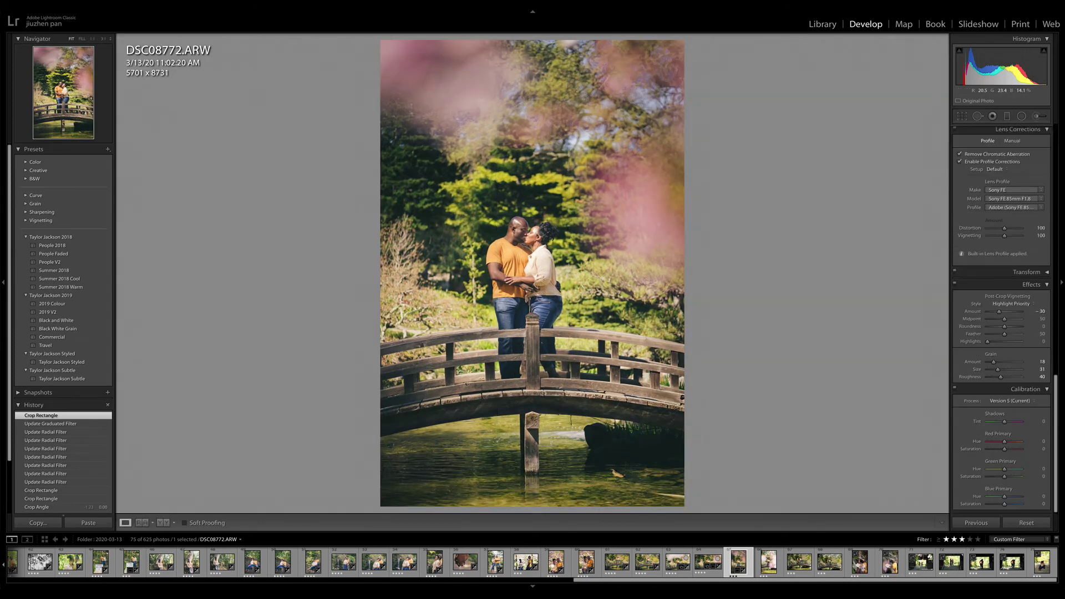
key(4)
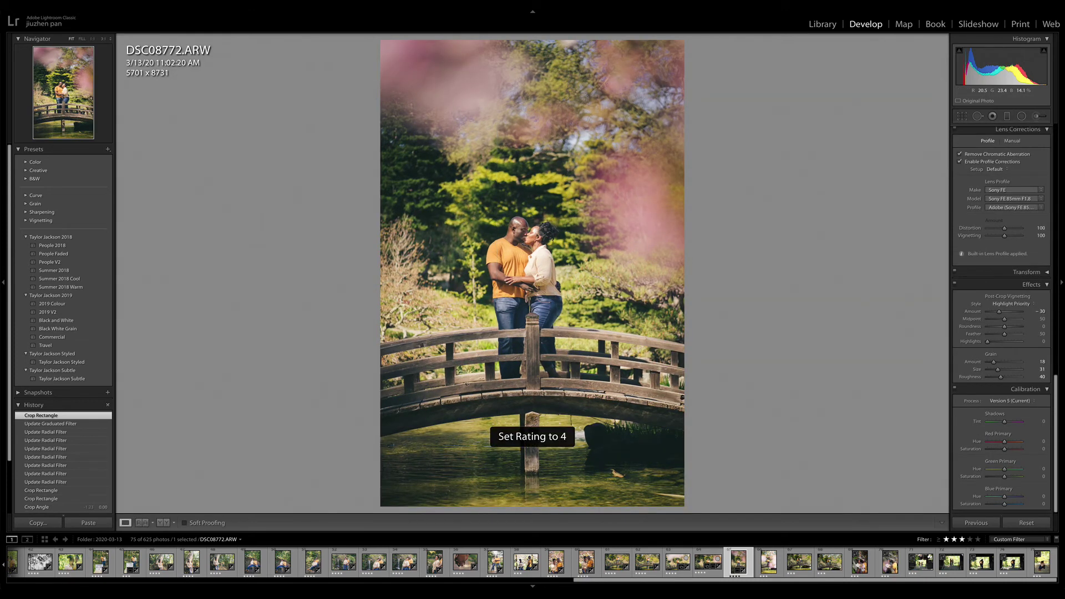
- Apply the previous photo's settings to DSC08776.ARW and set its post-crop vignette amount to −15
key(Right)
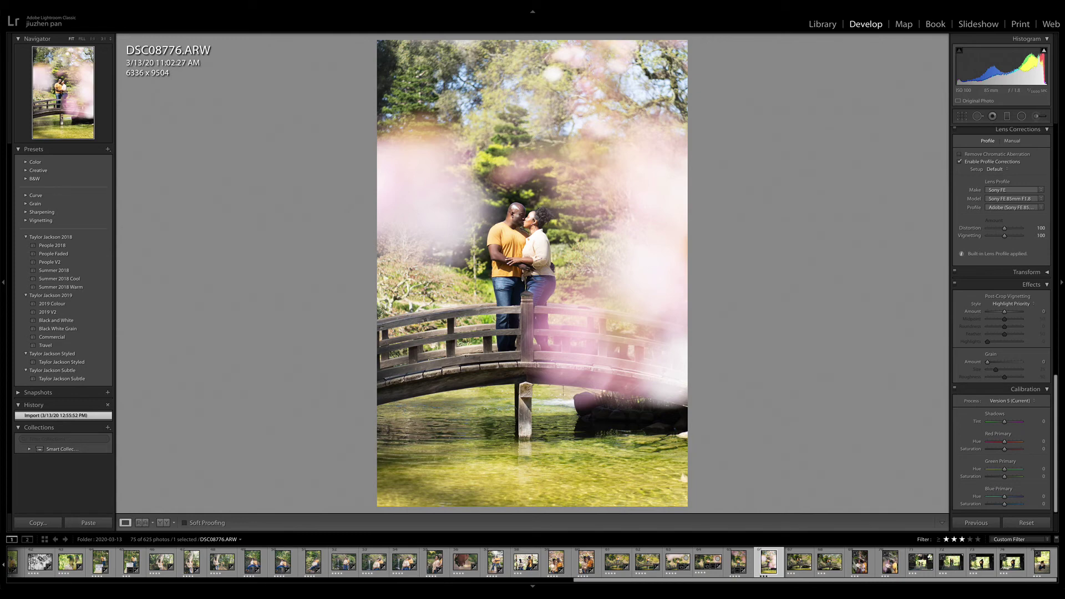
scroll(1002, 277, up, 10)
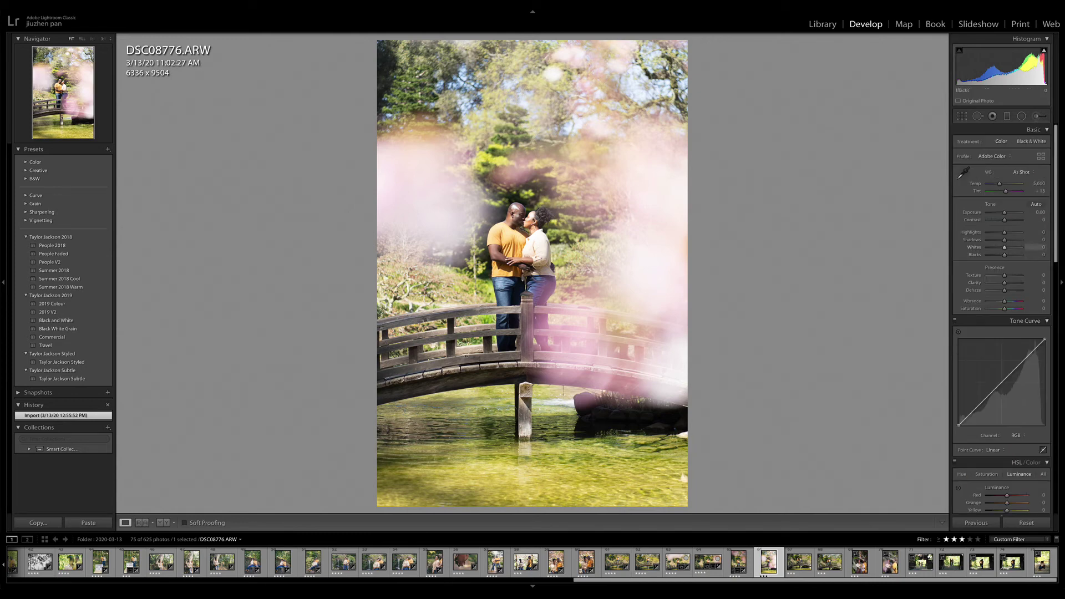
click(976, 523)
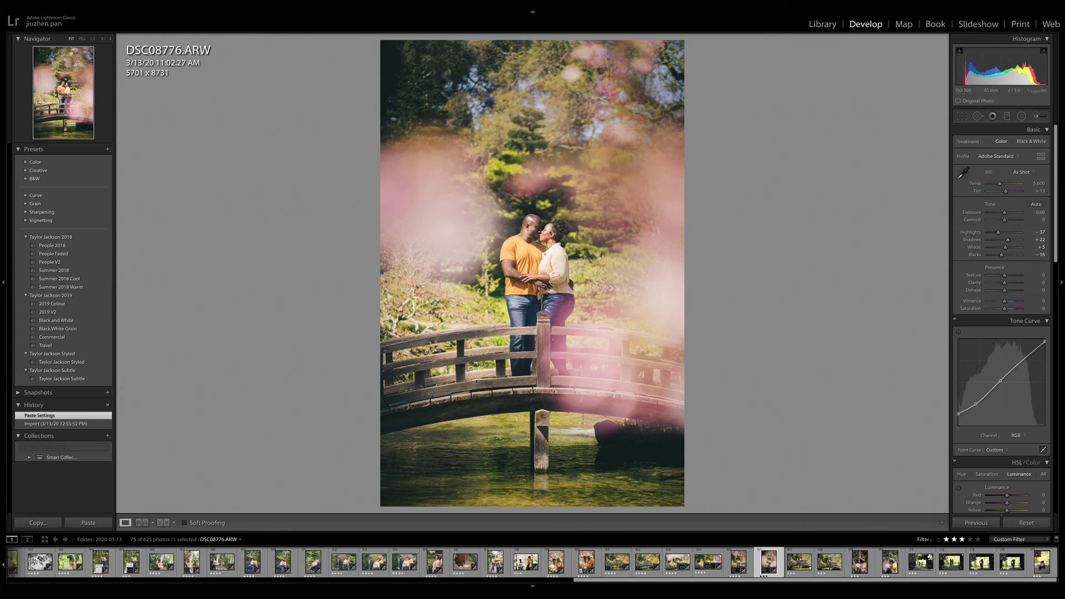
scroll(1001, 278, down, 10)
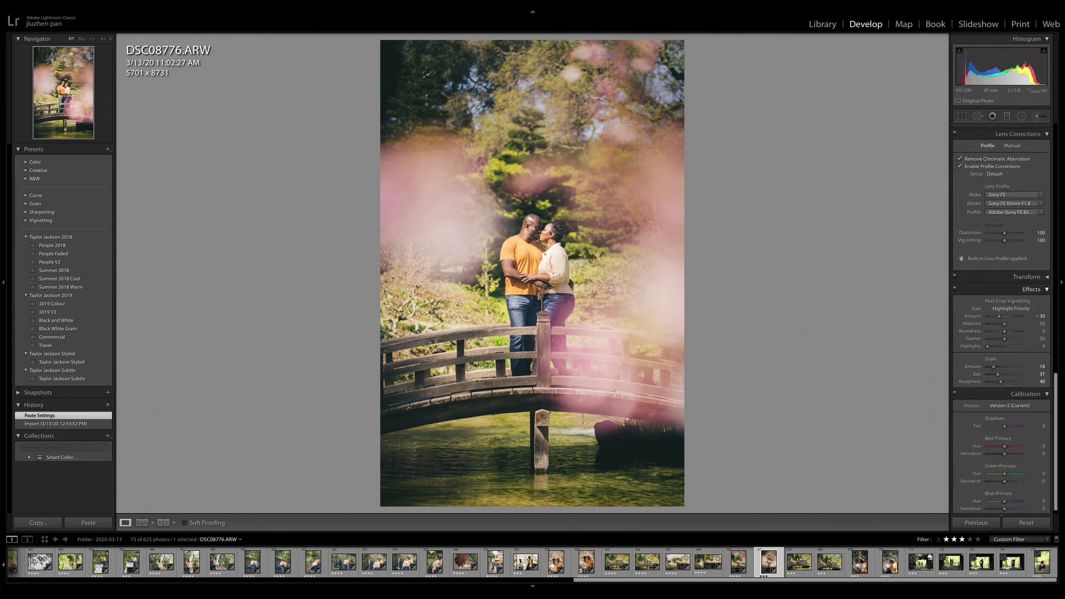
drag(1000, 316, 1002, 317)
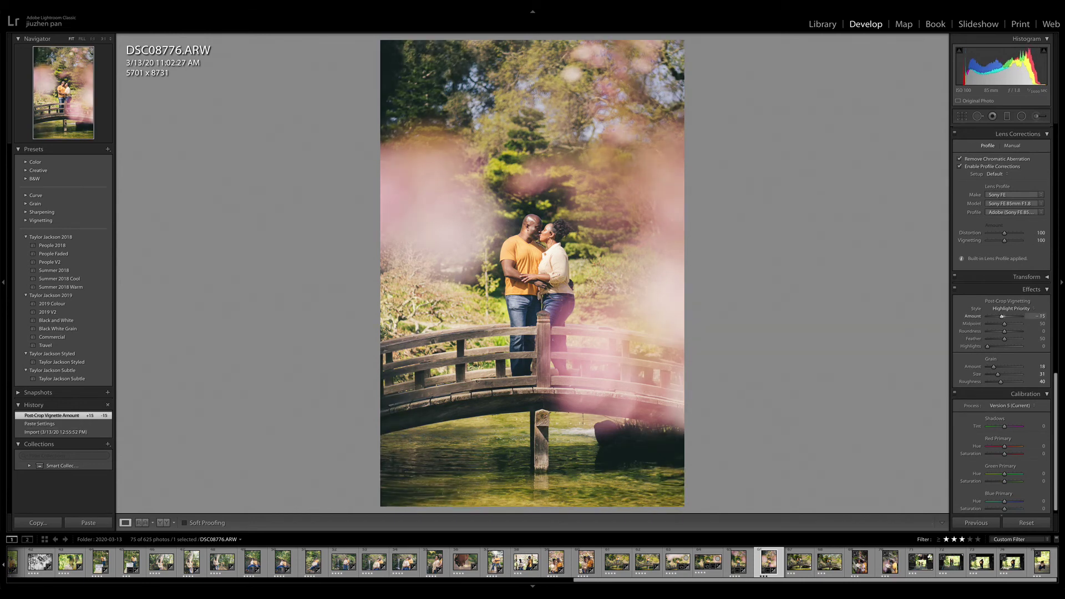
- Delete the copied radial filters beside the blossom blur and over the couple in DSC08776.ARW
scroll(1002, 316, up, 10)
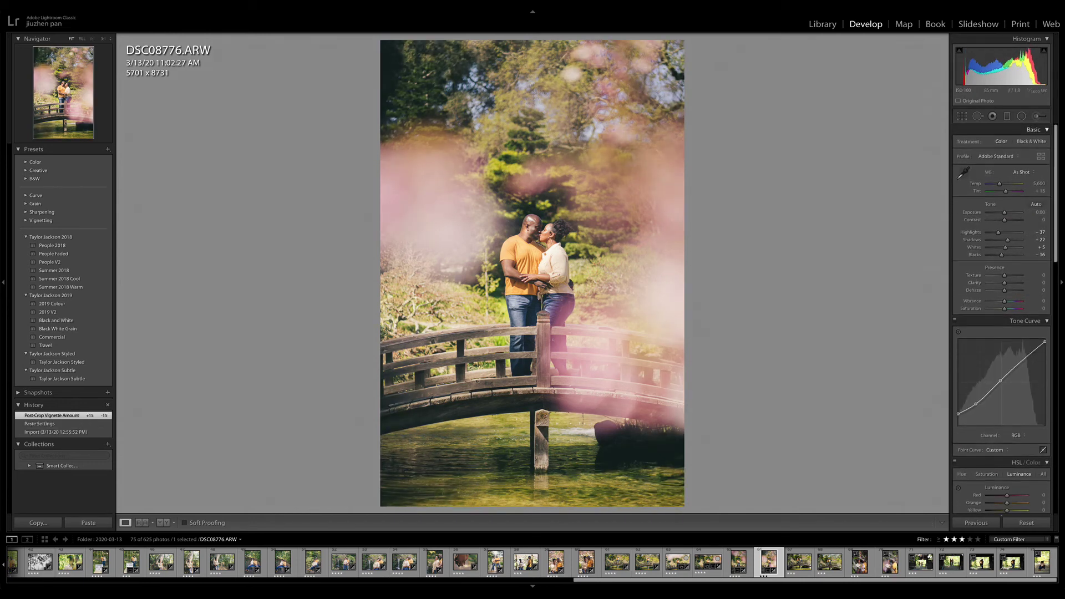
click(1033, 130)
click(1021, 116)
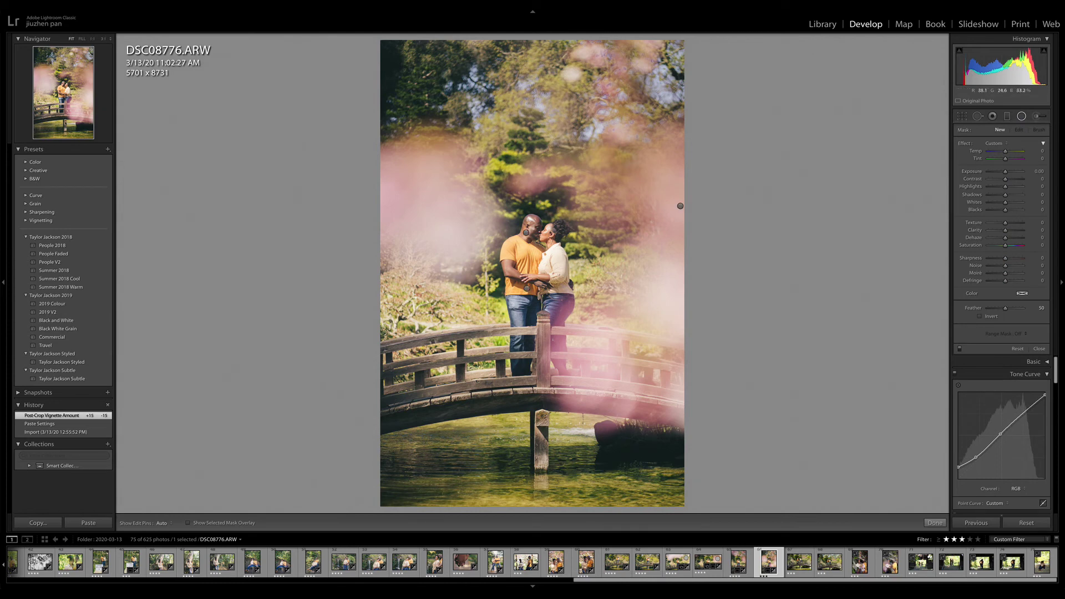
click(681, 206)
key(Delete)
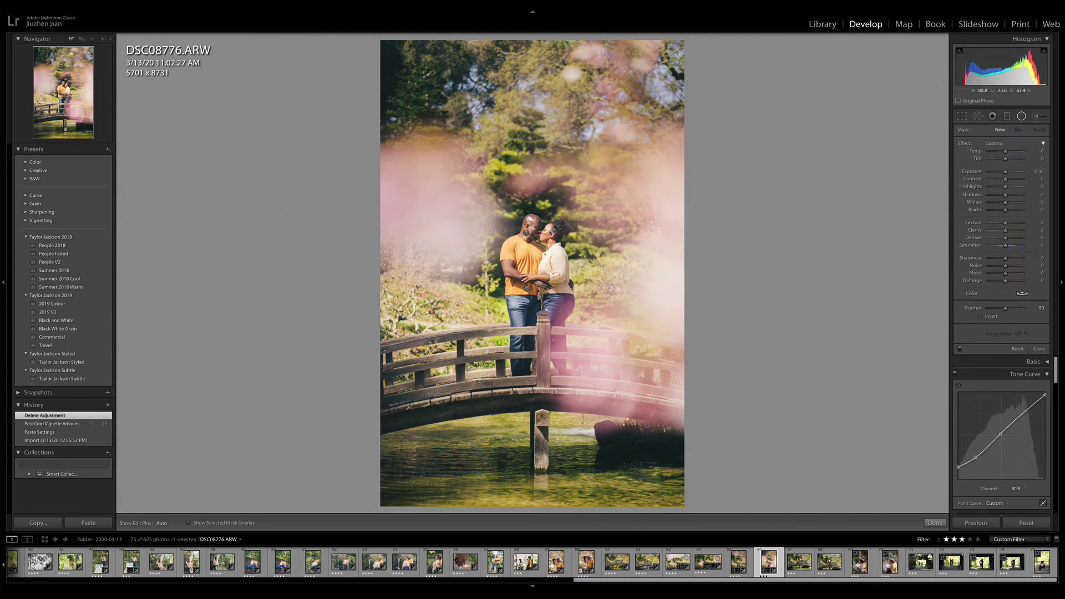
click(526, 233)
key(Delete)
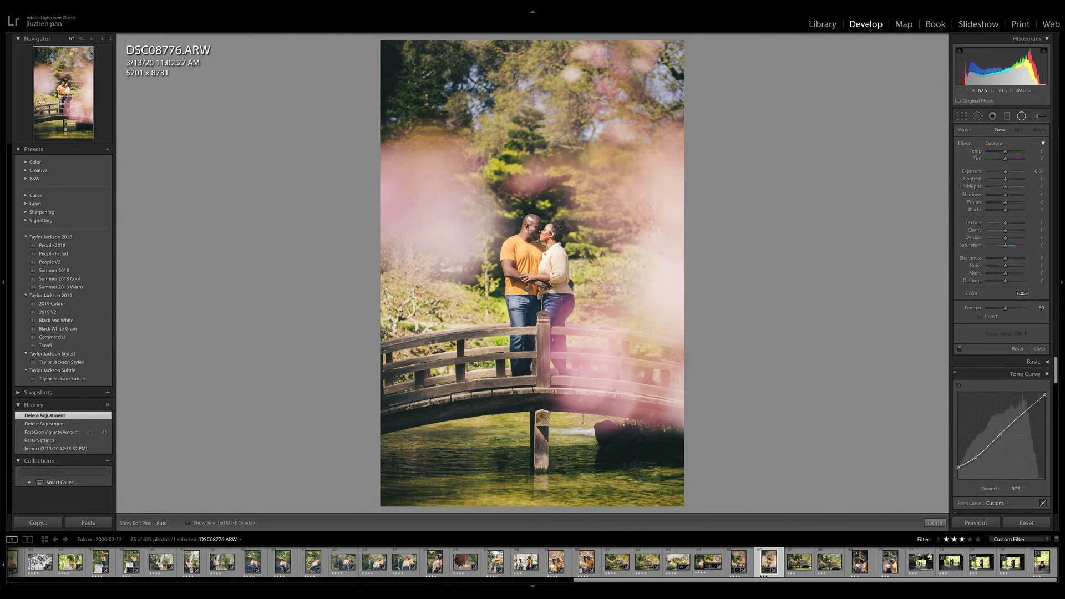
key(shift+m)
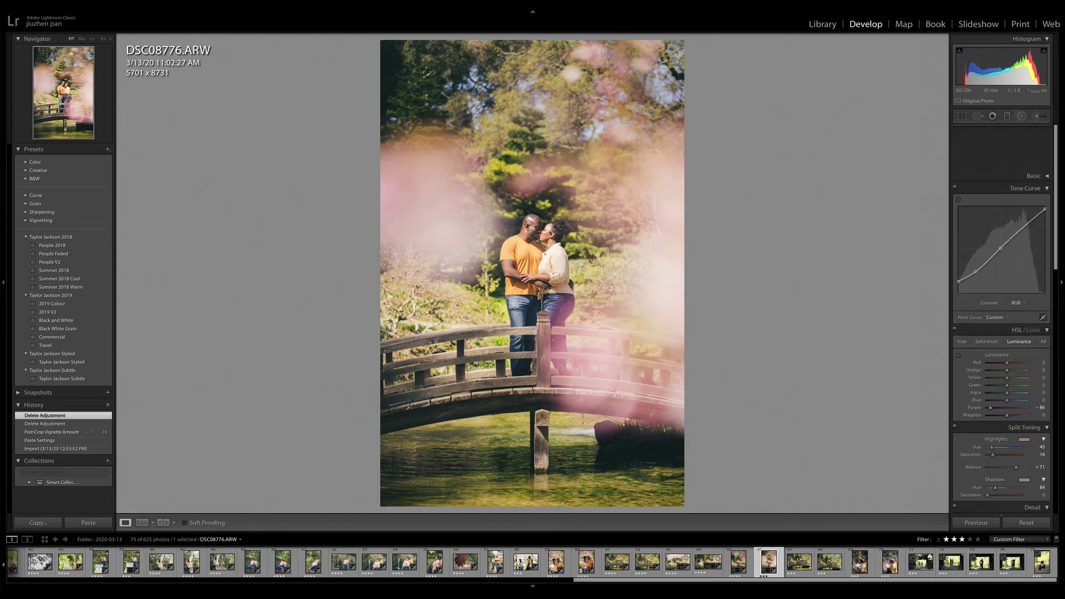
- Set the shadows of DSC08776.ARW to +98, the temperature to 5,682 and the tint to +10
click(1034, 130)
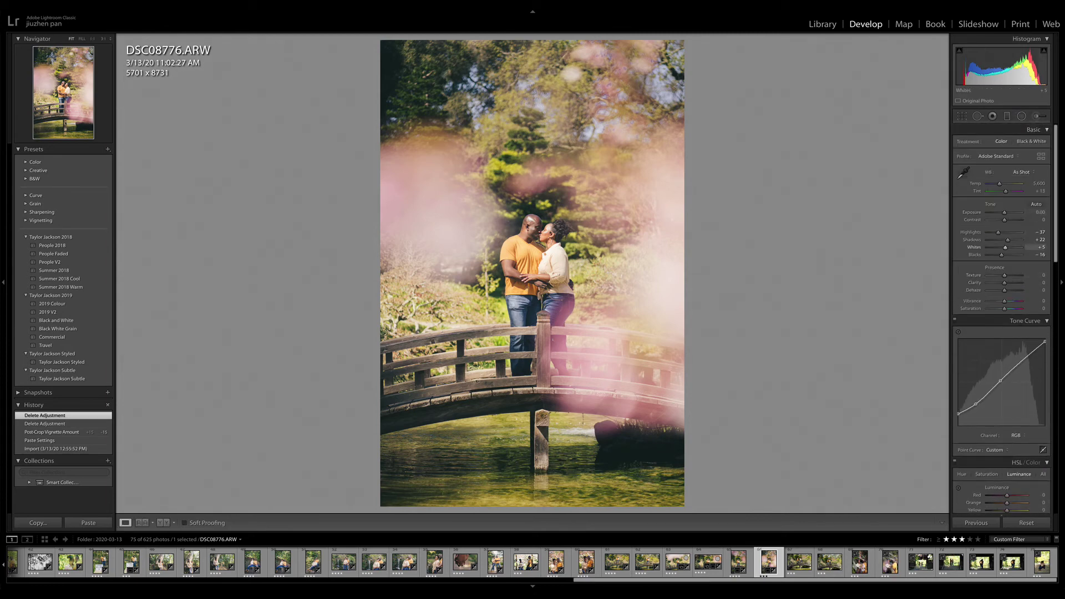
drag(1008, 240, 1061, 240)
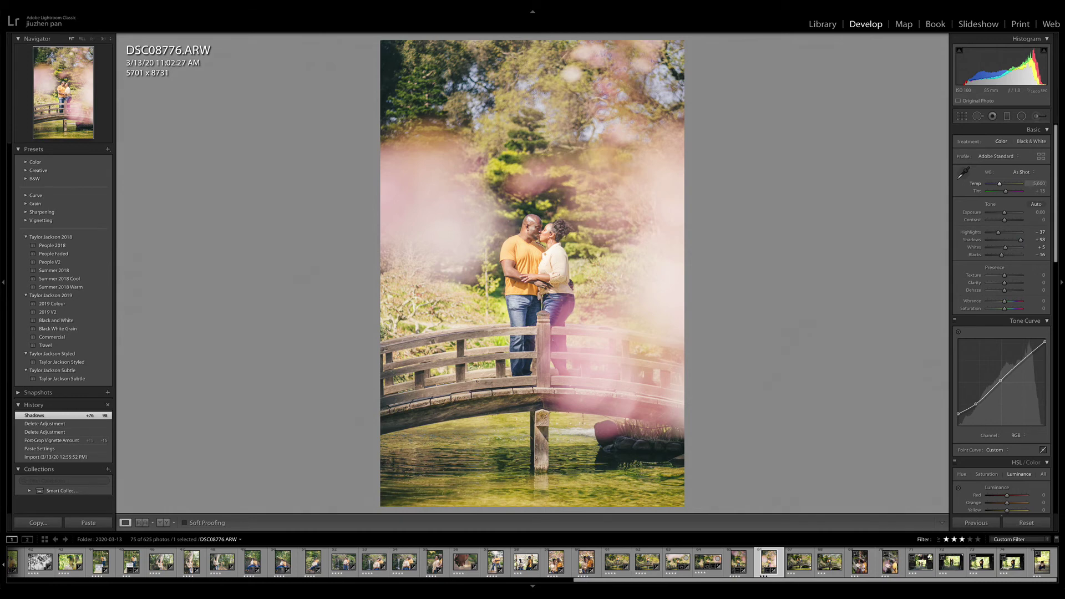
drag(1000, 183, 1041, 183)
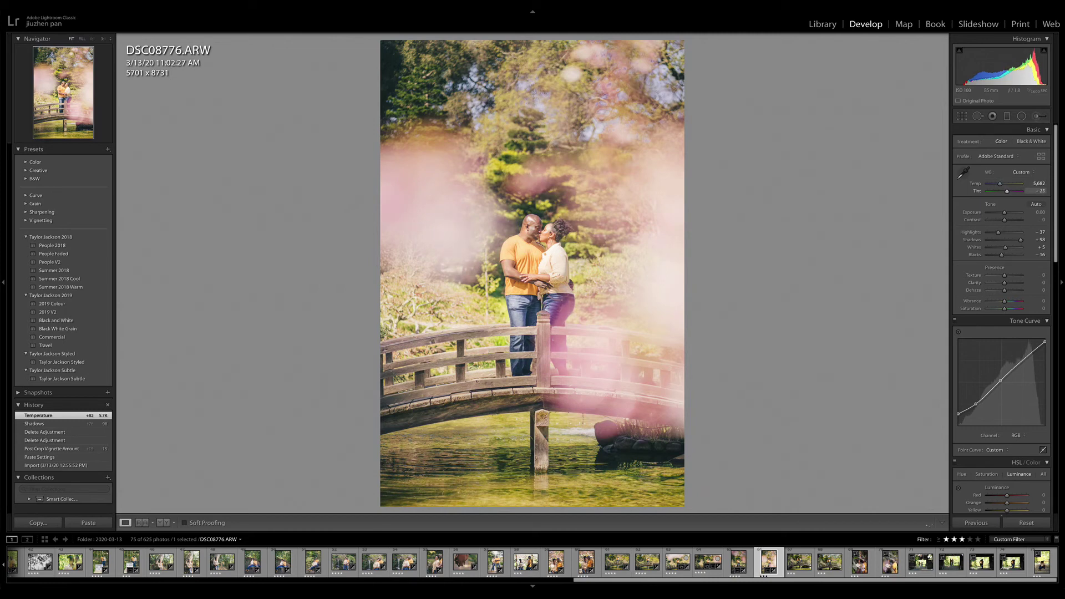
drag(1007, 191, 1006, 191)
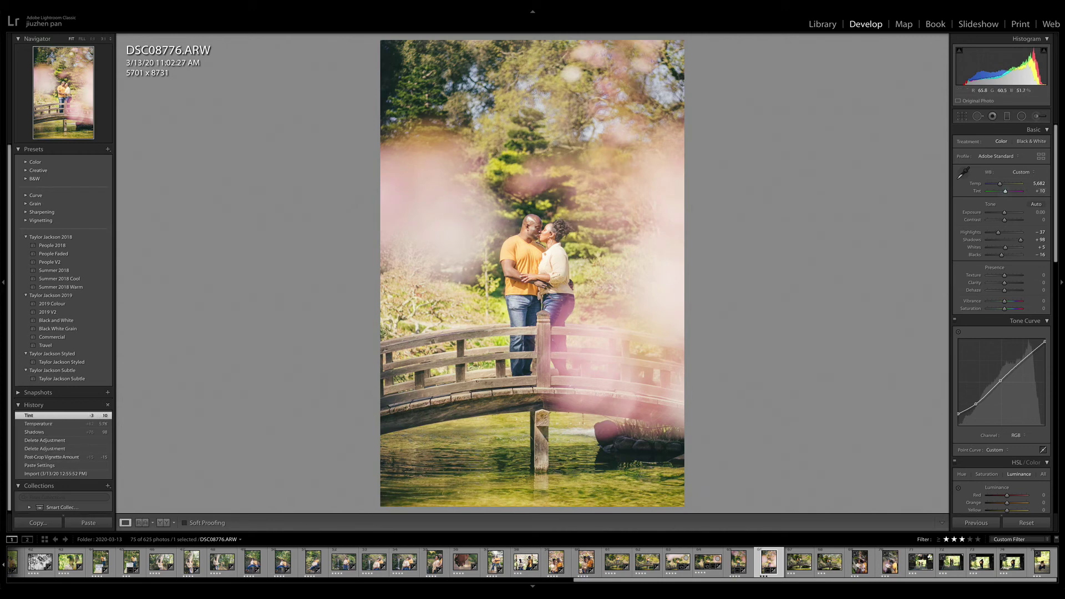
- Set the purple luminance of DSC08776.ARW to −13
scroll(1002, 278, down, 5)
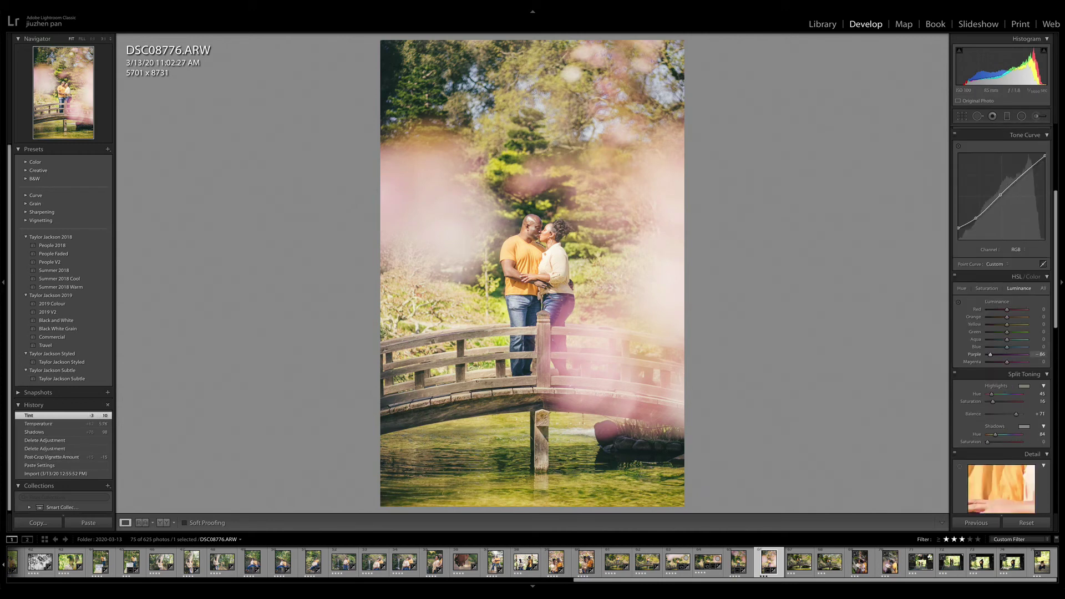
drag(1005, 354, 1005, 354)
scroll(1002, 278, up, 5)
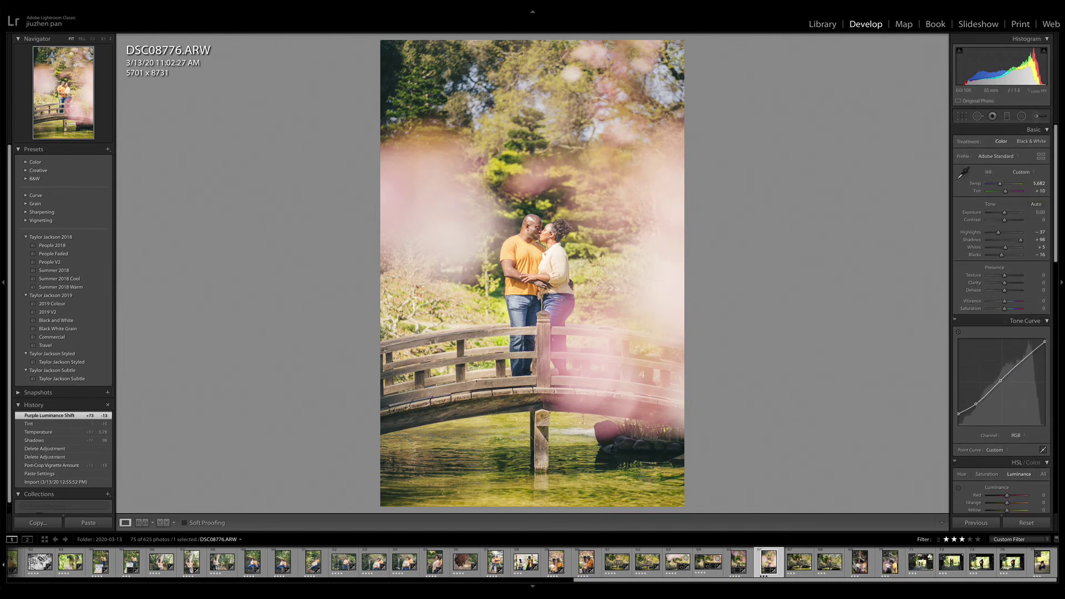
- Draw a radial filter around the couple in DSC08776.ARW and set its highlights to −53 and exposure to −0.15
key(shift+m)
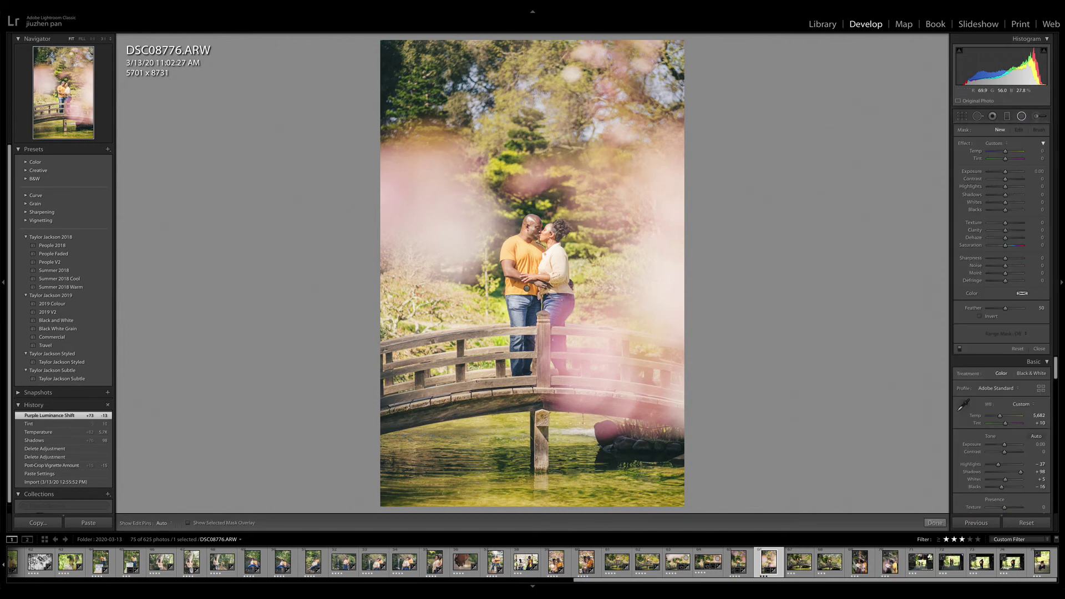
drag(531, 277, 563, 338)
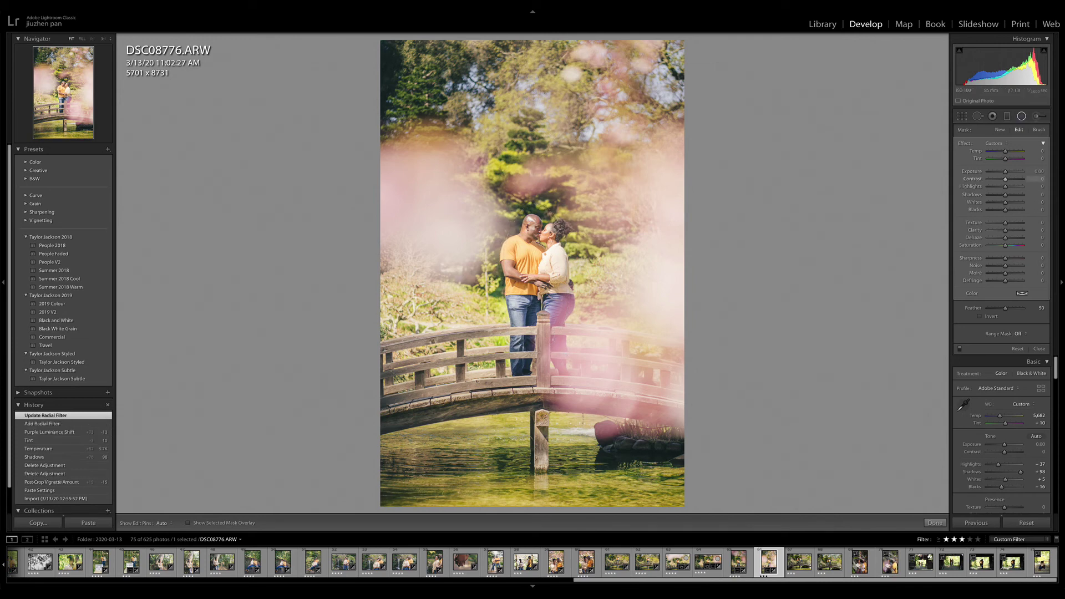
mouse_move(1006, 187)
mouse_down()
mouse_move(997, 187)
mouse_move(1005, 171)
mouse_up()
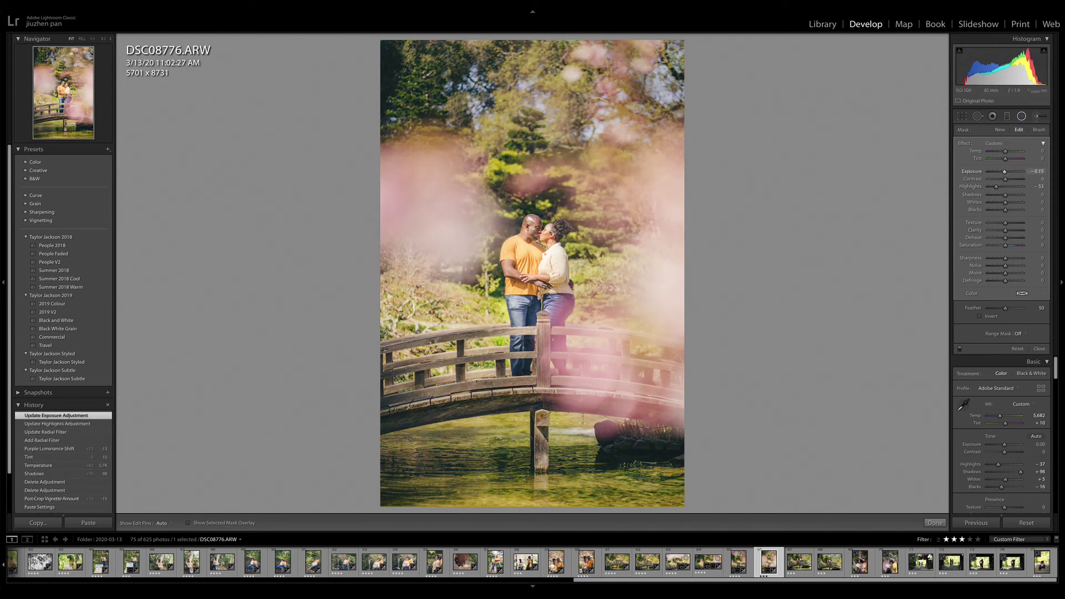
- Adjust the position of the couple's inverted radial filter, lower its highlights to −100, and rate DSC08776.ARW four stars
drag(528, 288, 535, 289)
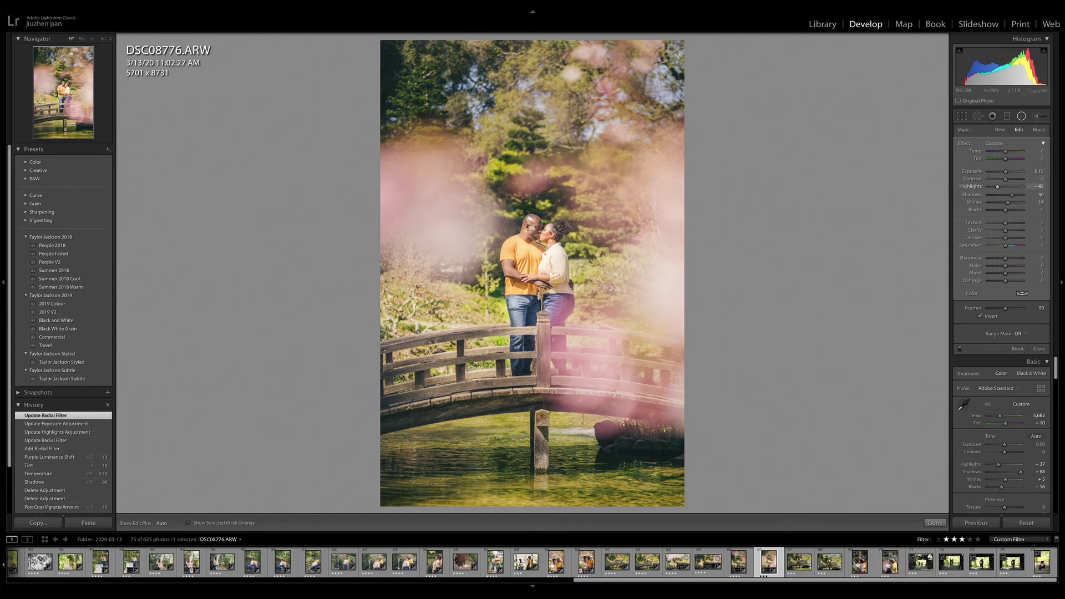
drag(989, 187, 981, 187)
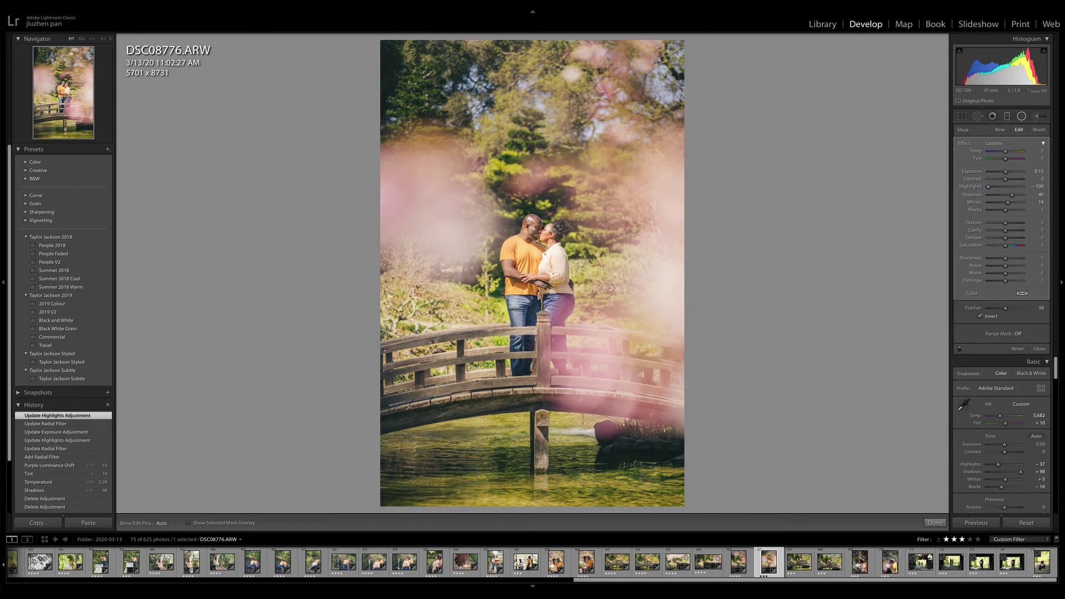
key(4)
key(Right)
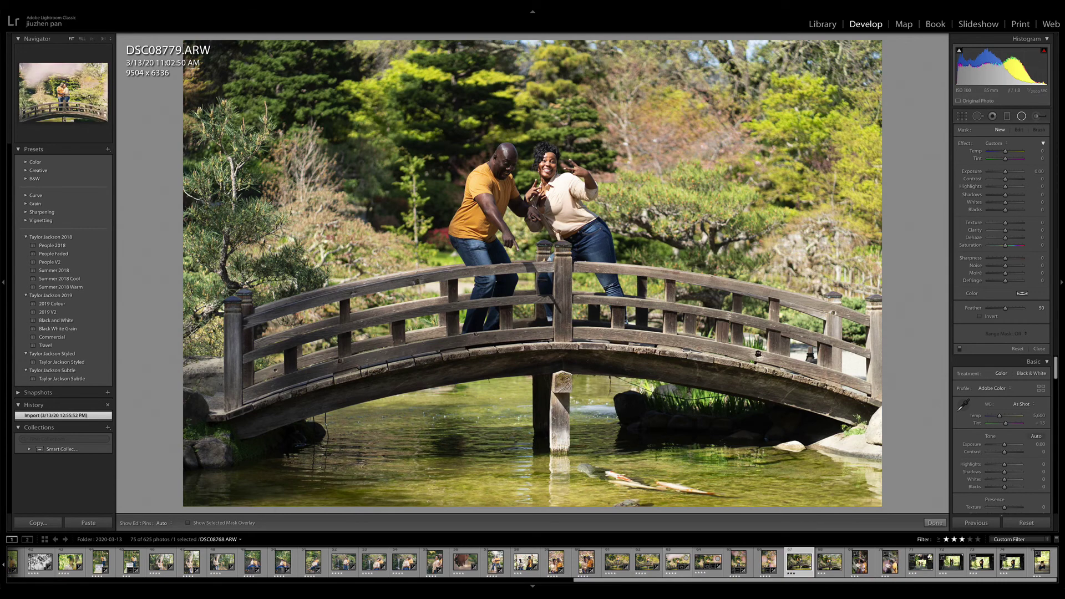
click(678, 561)
super+click(799, 561)
ctrl+click(830, 562)
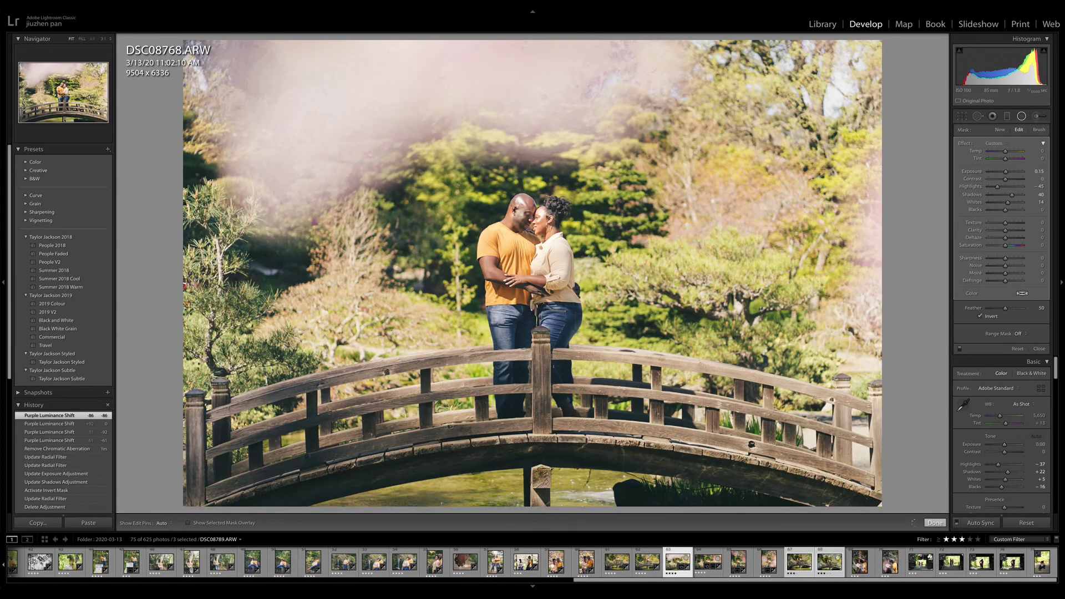
click(981, 523)
key(Return)
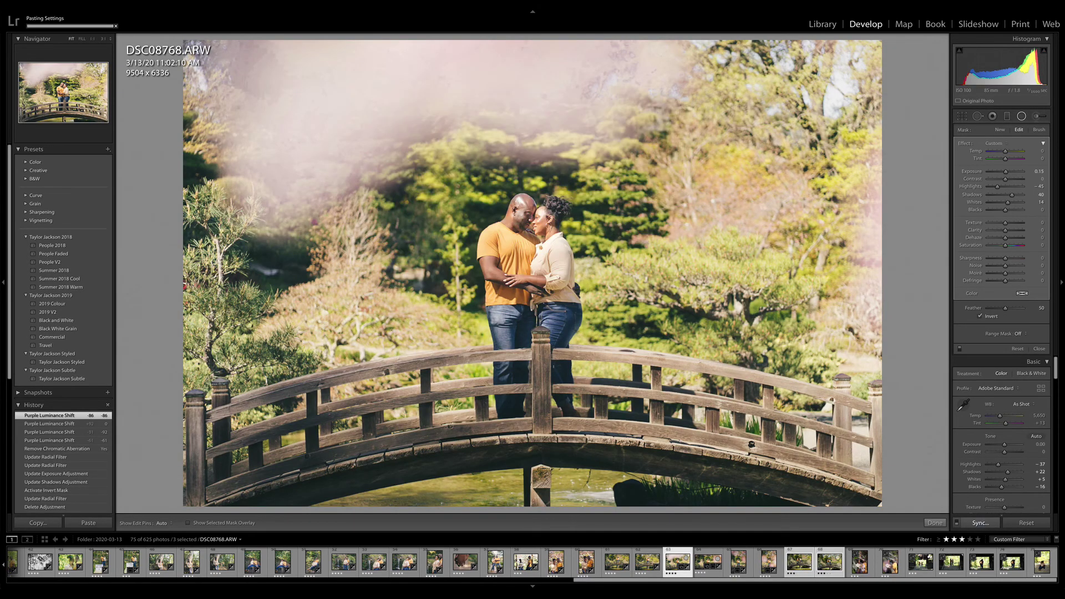
key(ctrl+z)
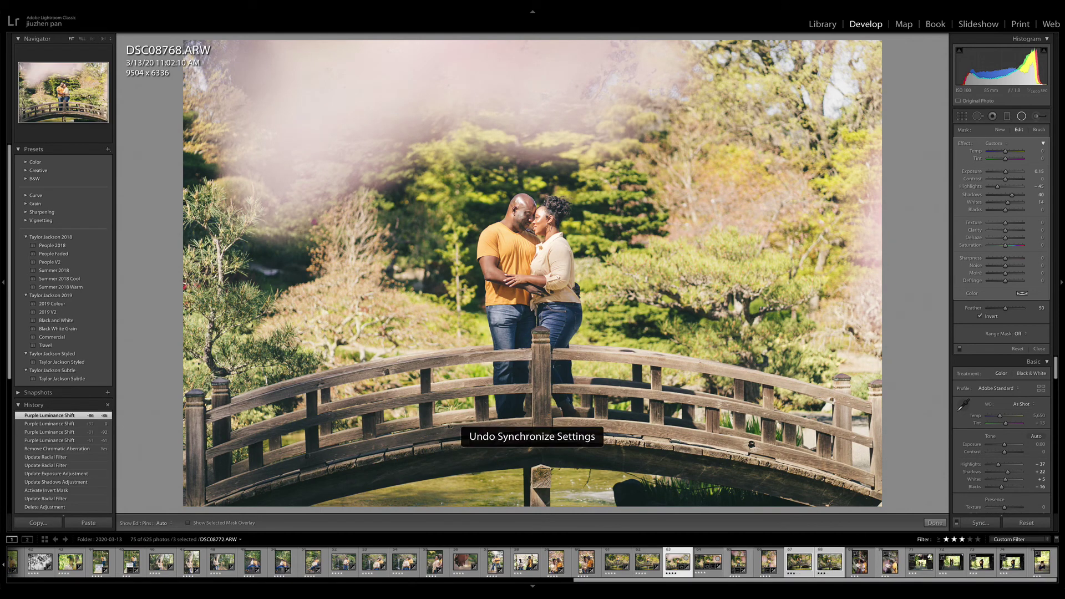
- Synchronize the settings of DSC08766.ARW to DSC08779.ARW and DSC08785.ARW
click(647, 562)
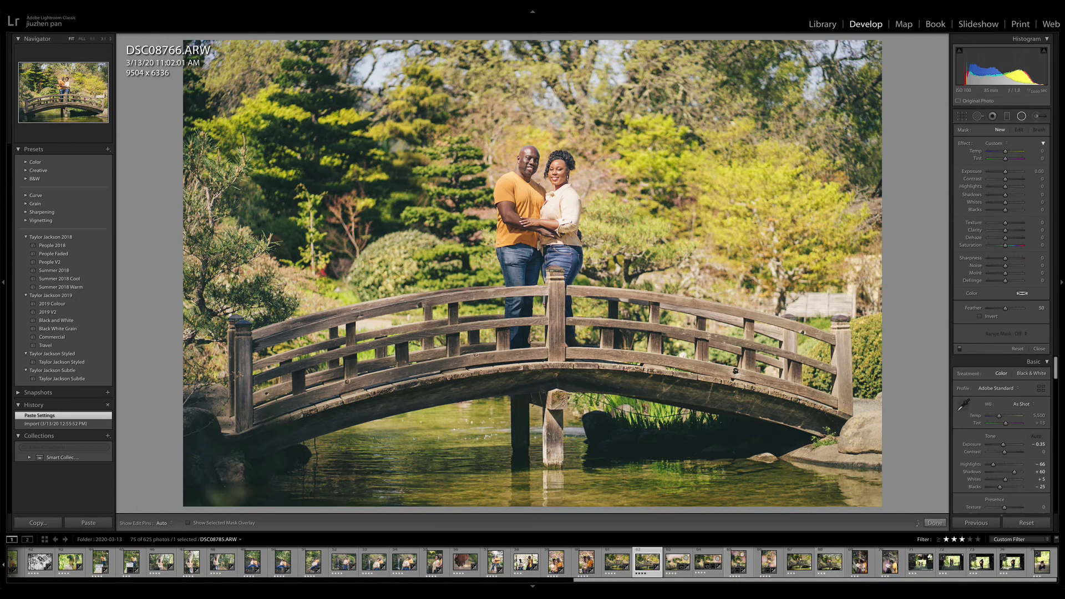
ctrl+click(799, 562)
ctrl+click(830, 562)
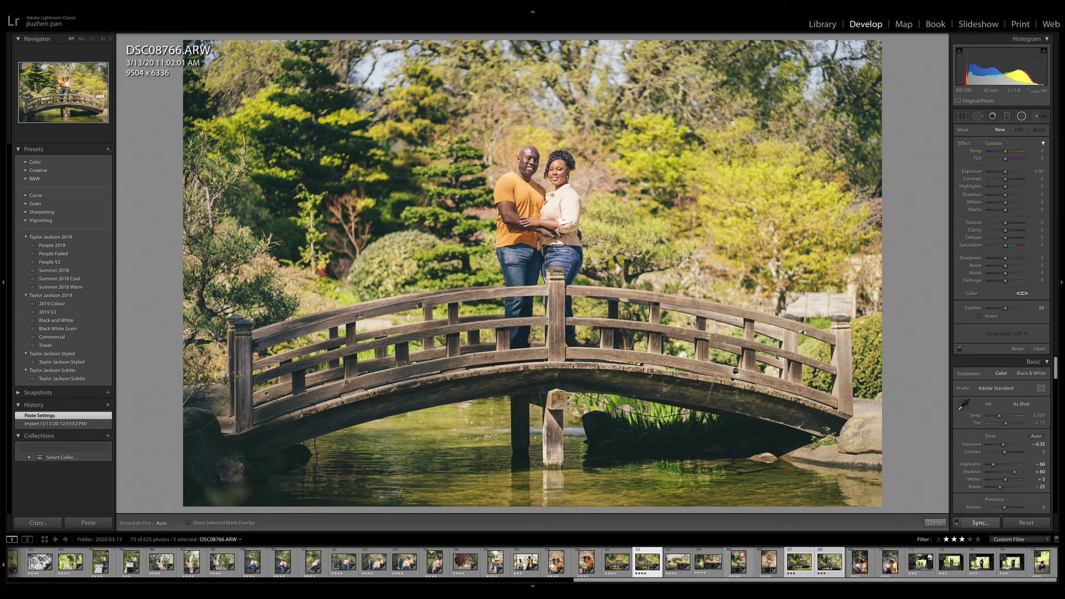
click(981, 523)
key(Return)
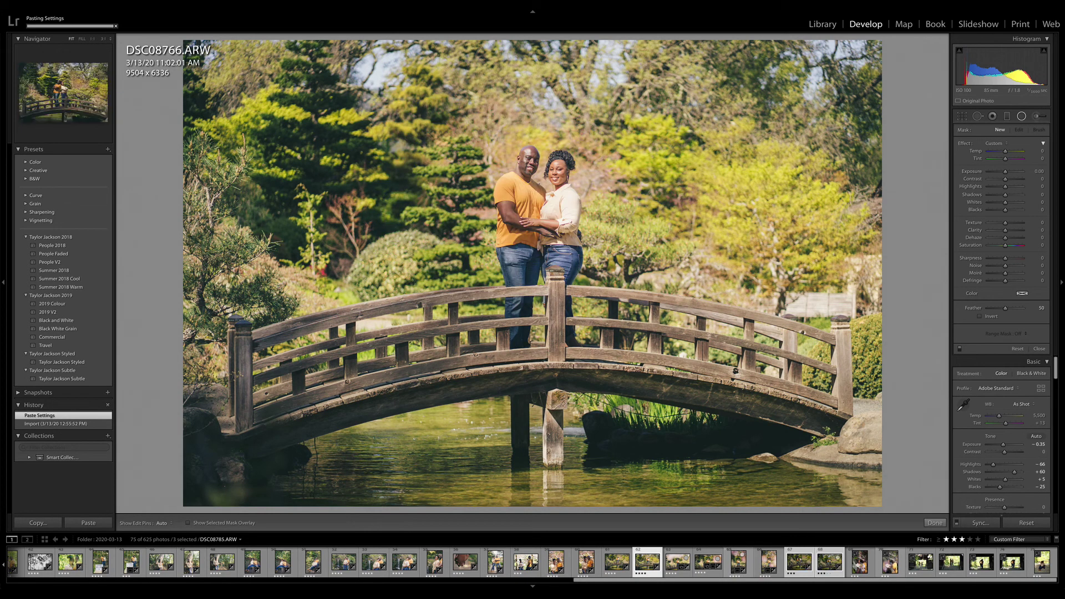
- Set the exposure of DSC08779.ARW to +0.25
click(799, 562)
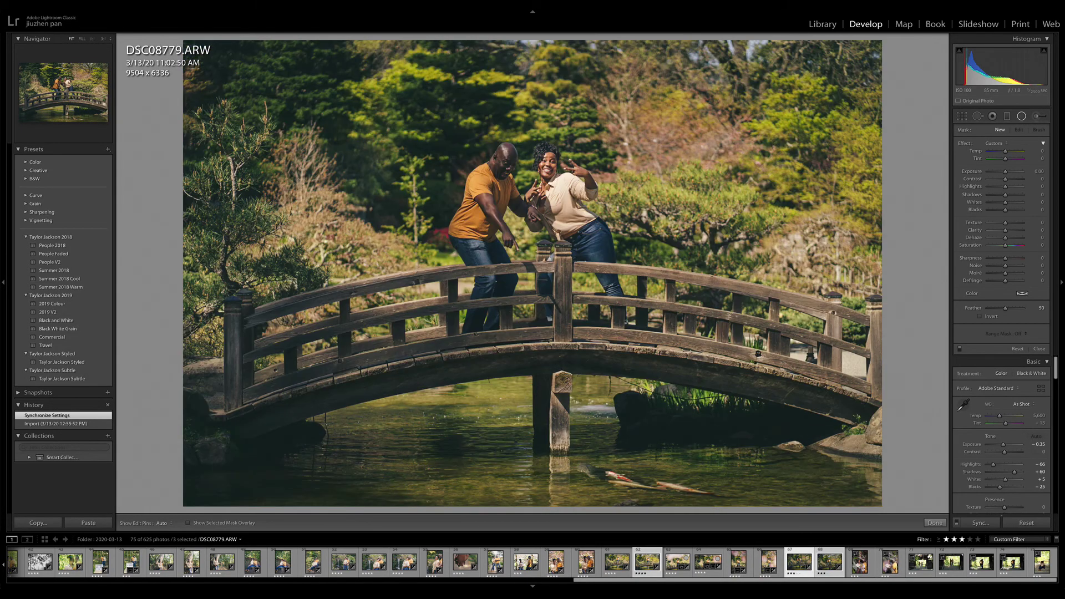
click(860, 562)
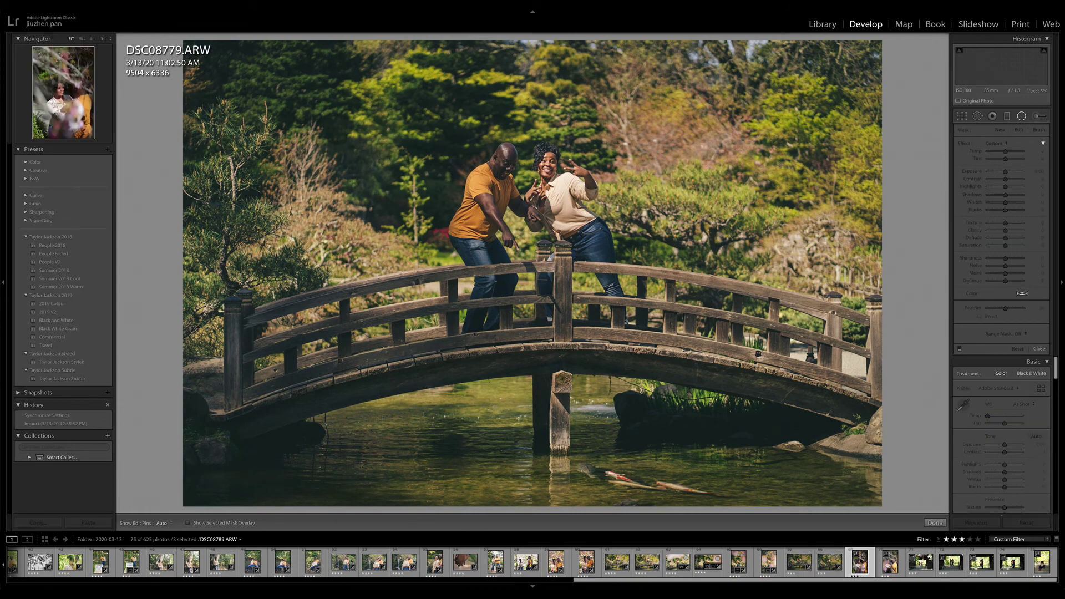
click(799, 562)
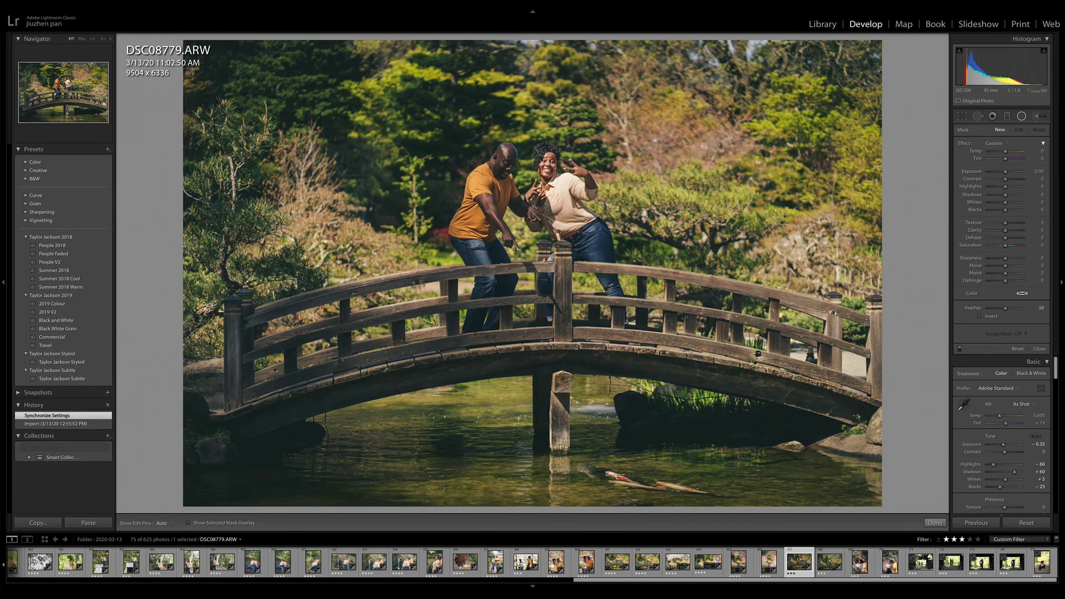
click(1035, 362)
click(1035, 362)
click(1039, 349)
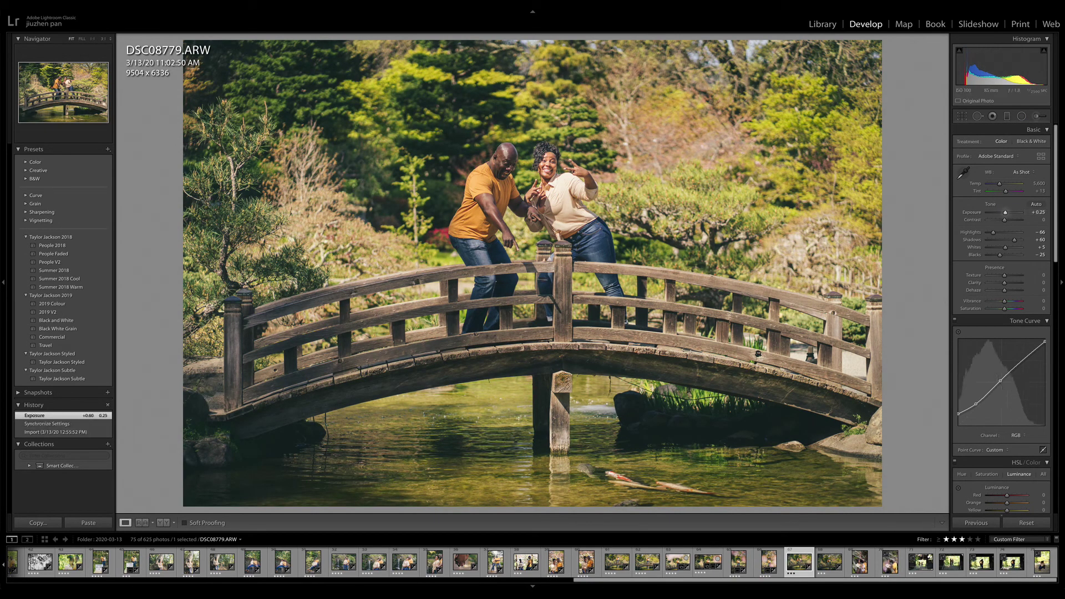
- Fit the copied radial filter over the couple in DSC08779.ARW and place a duplicate of it on the man's face
key(shift+m)
click(546, 188)
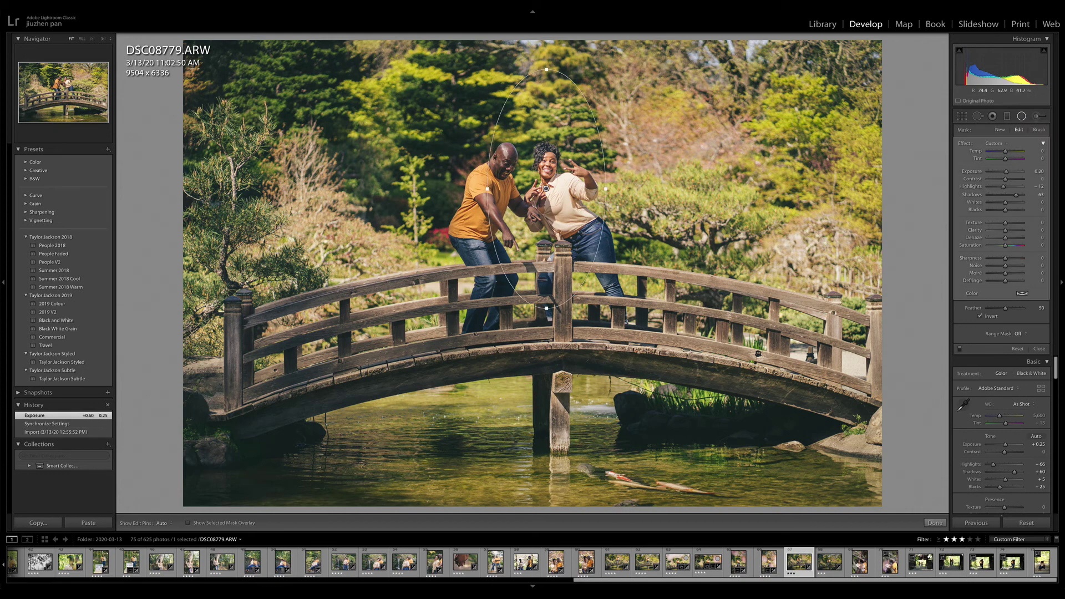
drag(546, 188, 605, 210)
drag(518, 210, 508, 169)
right_click(529, 218)
click(549, 222)
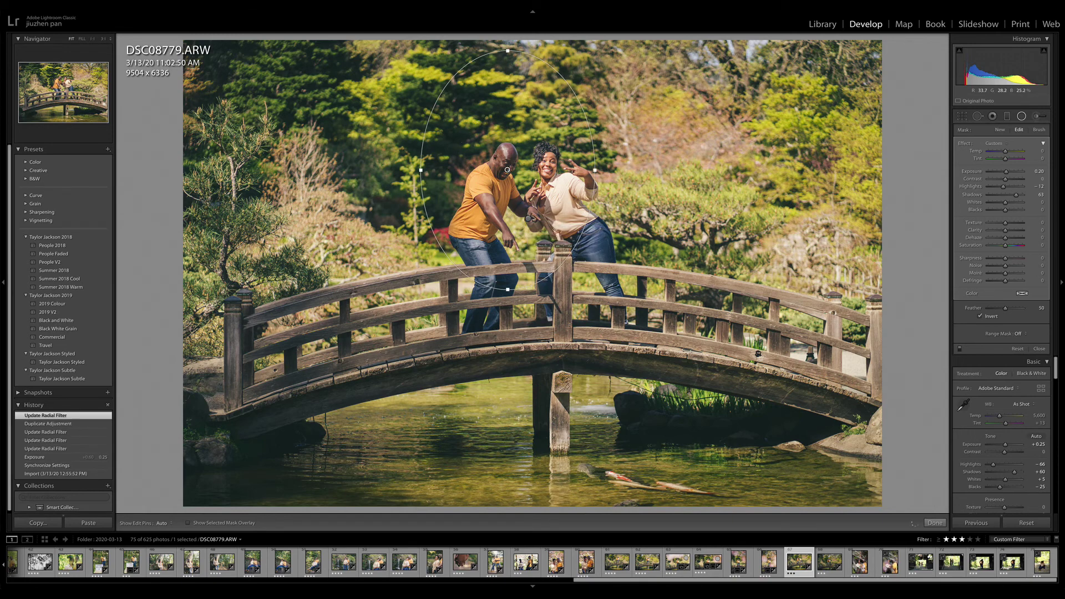
- Shrink the duplicate radial filter around the man's head with shadows 100 and exposure 0.45, and rate DSC08779.ARW four stars
drag(422, 171, 453, 171)
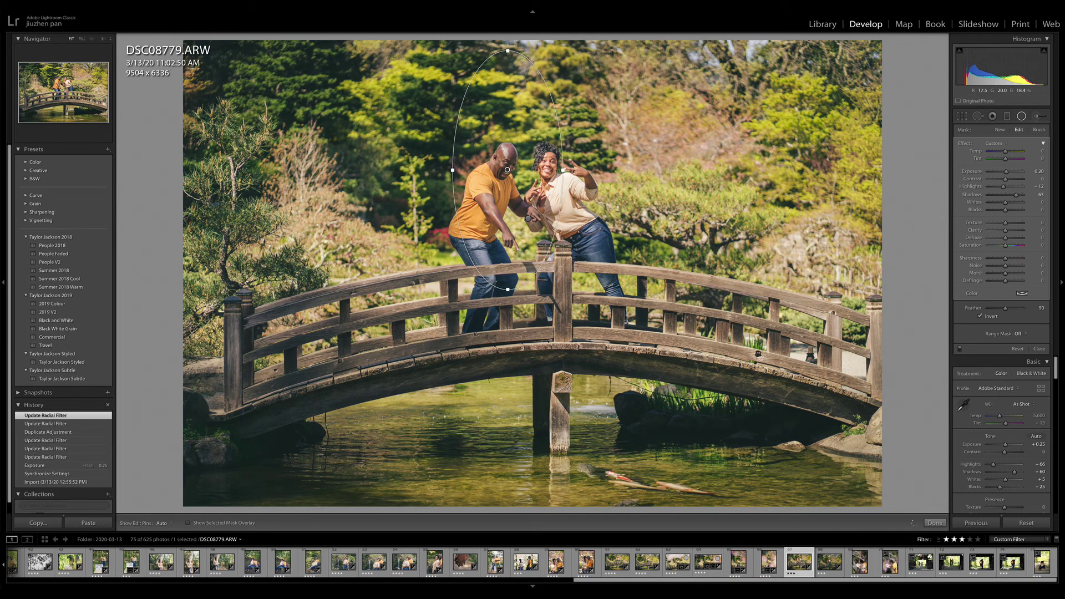
drag(508, 51, 507, 138)
drag(453, 171, 508, 165)
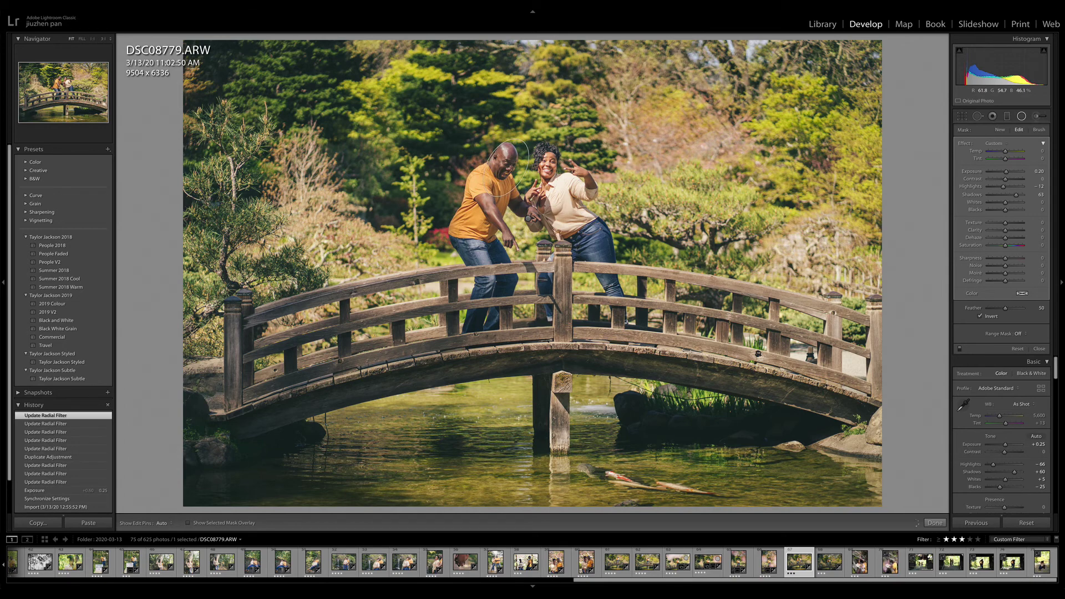
drag(1016, 195, 1009, 171)
key(shift+4)
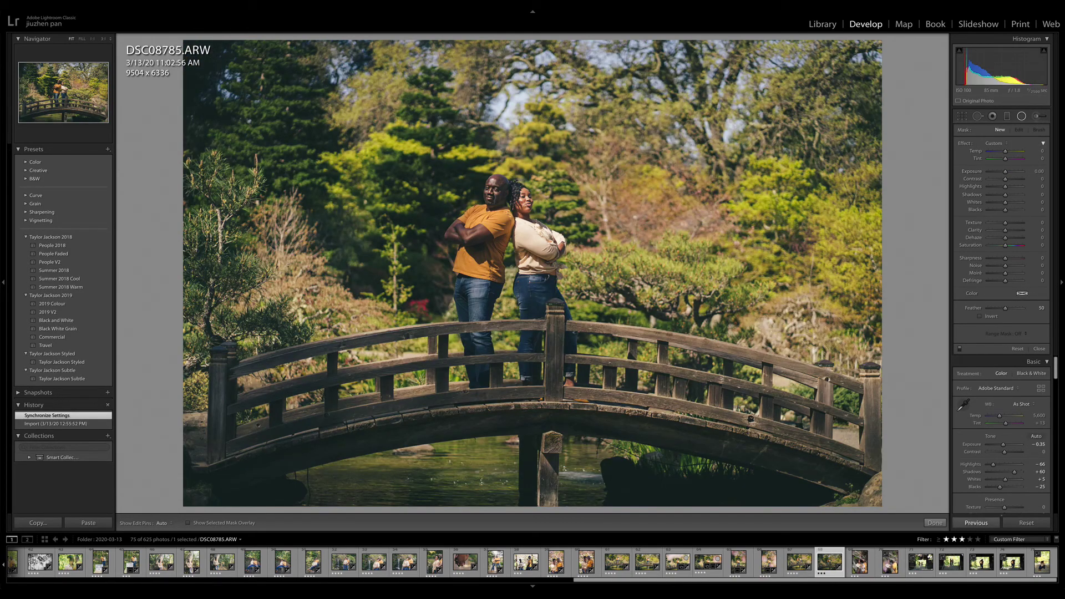
- Apply the previous photo's settings to DSC08785.ARW and refit its radial filters, giving the man's face filter shadows 46 and highlights −94
click(977, 522)
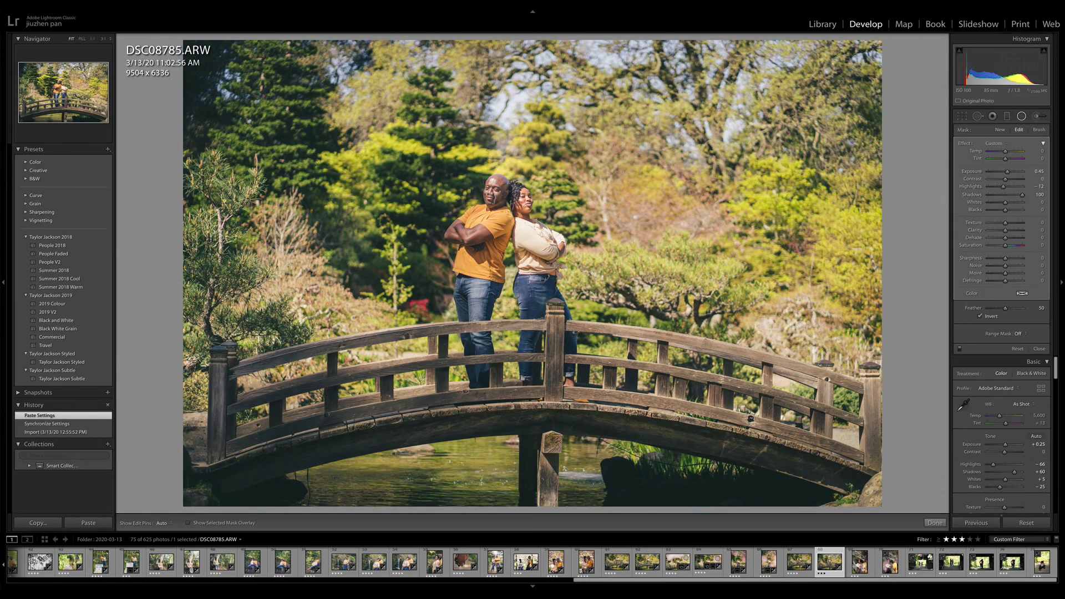
drag(505, 167, 496, 192)
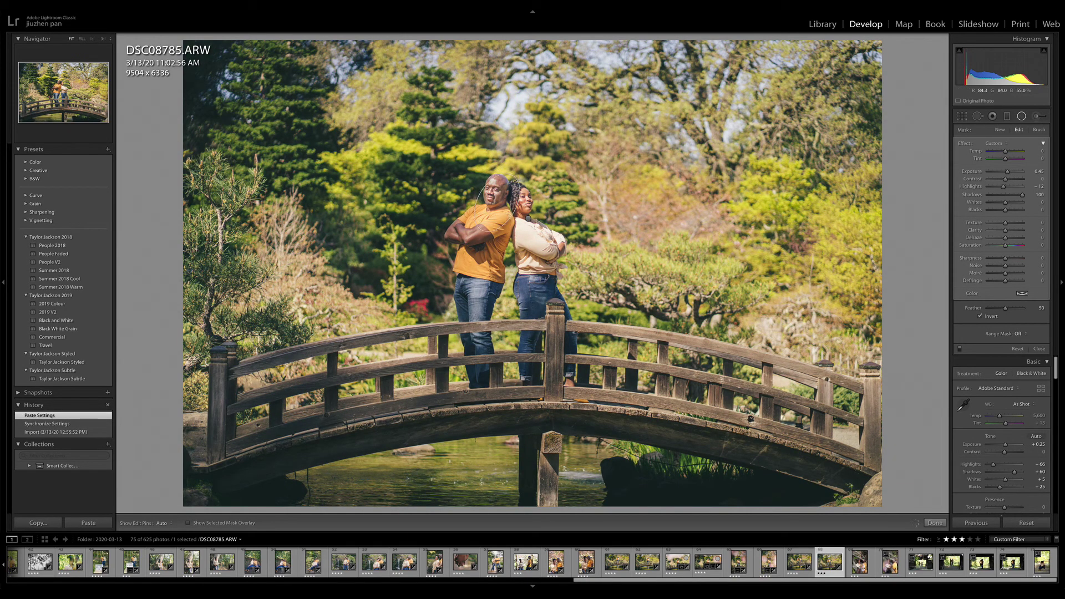
drag(1022, 195, 990, 187)
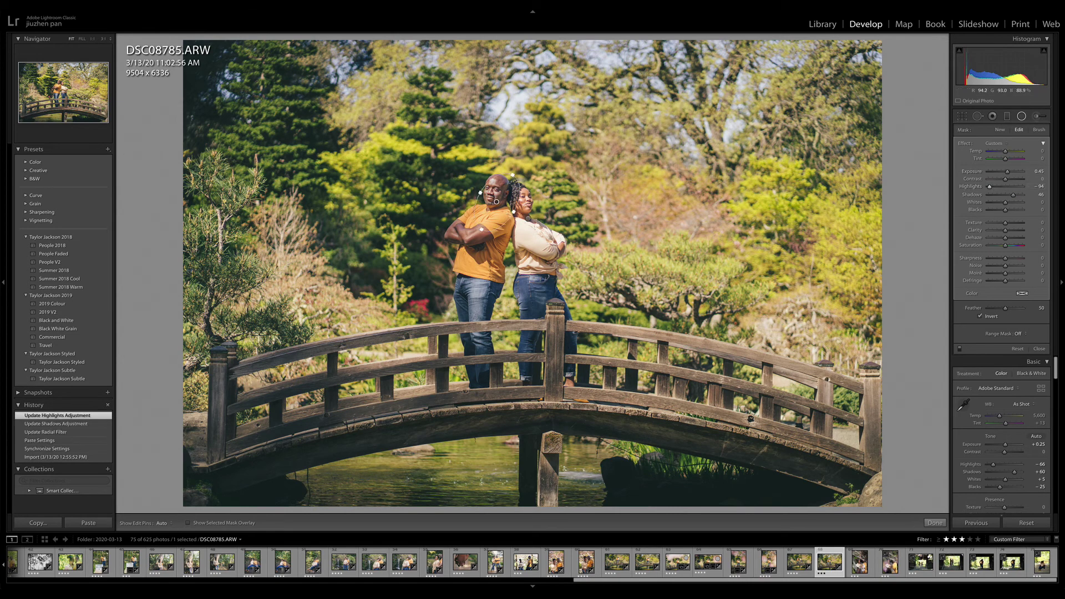
click(518, 275)
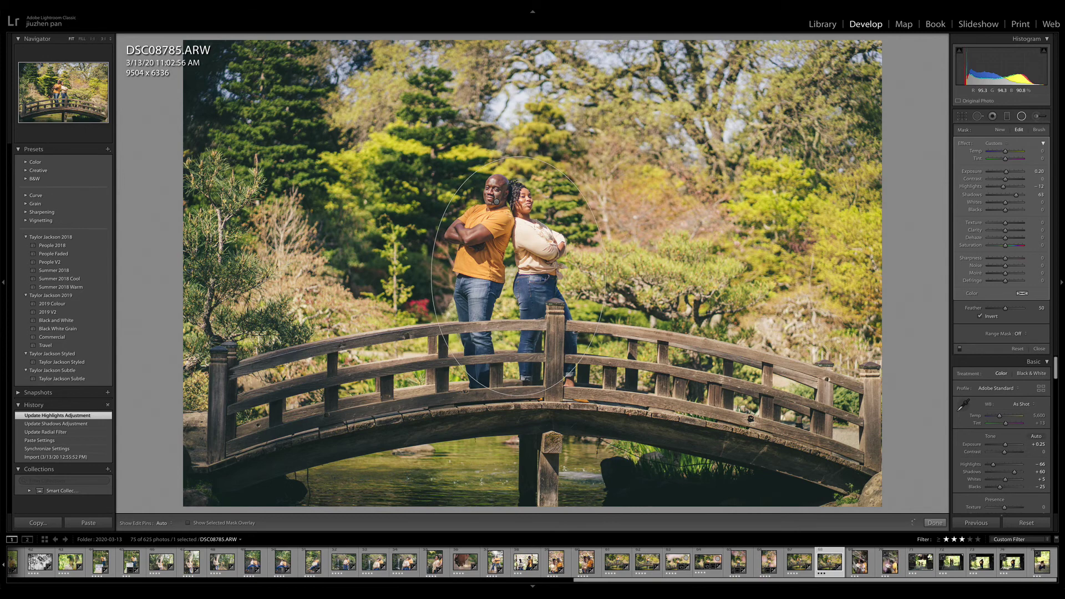
- Crop the top and bottom of DSC08785.ARW to 9504 x 5140 and set its post-crop vignette amount to −27
key(r)
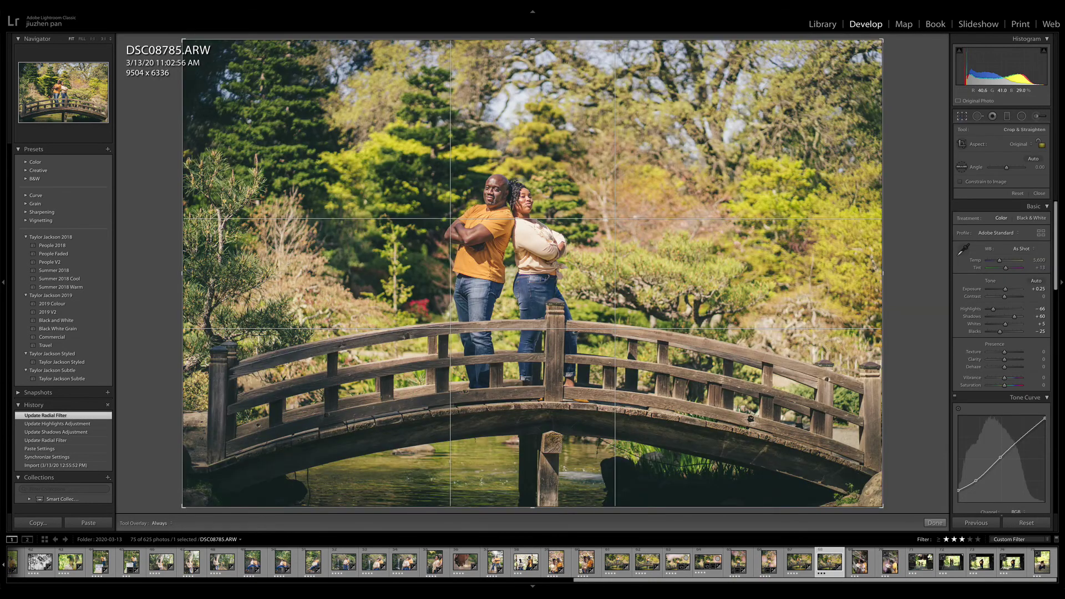
drag(533, 40, 532, 66)
drag(533, 480, 532, 469)
drag(533, 77, 532, 84)
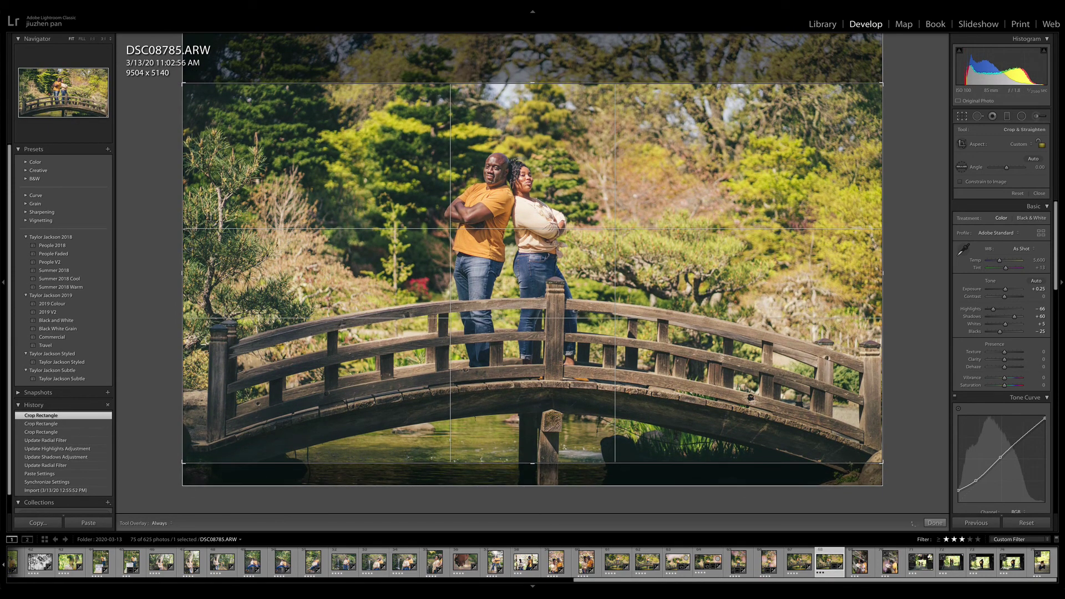
key(Return)
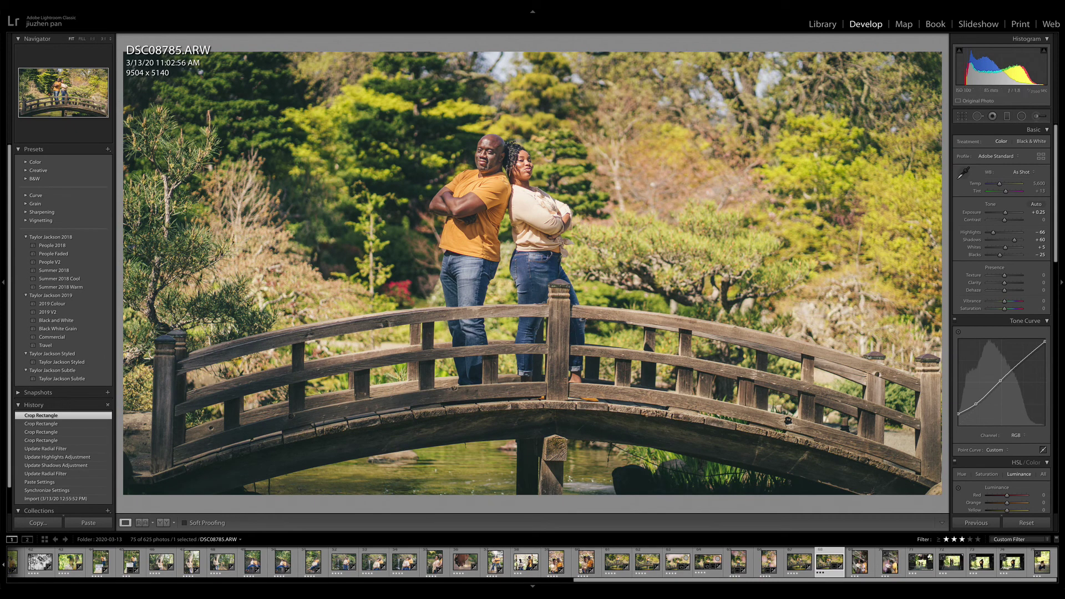
scroll(1001, 316, down, 15)
drag(1001, 312, 1000, 311)
- Add a diagonal graduated filter over the foliage beside the woman with exposure −0.13 and highlights −58, and rate DSC08785.ARW four stars
click(1007, 116)
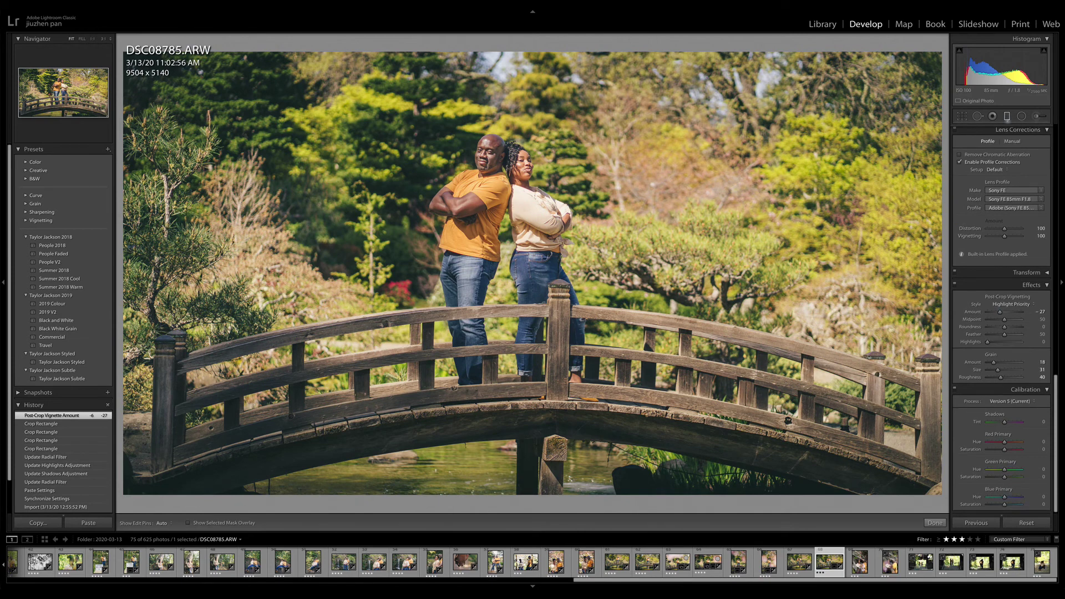
drag(805, 147, 631, 319)
drag(718, 233, 718, 233)
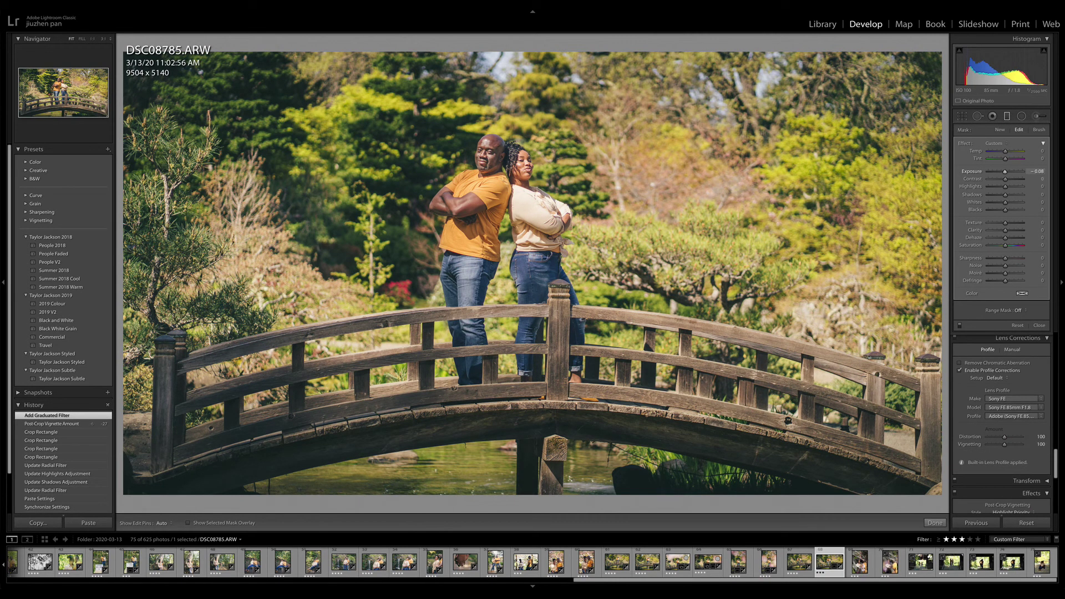
drag(1004, 172, 996, 187)
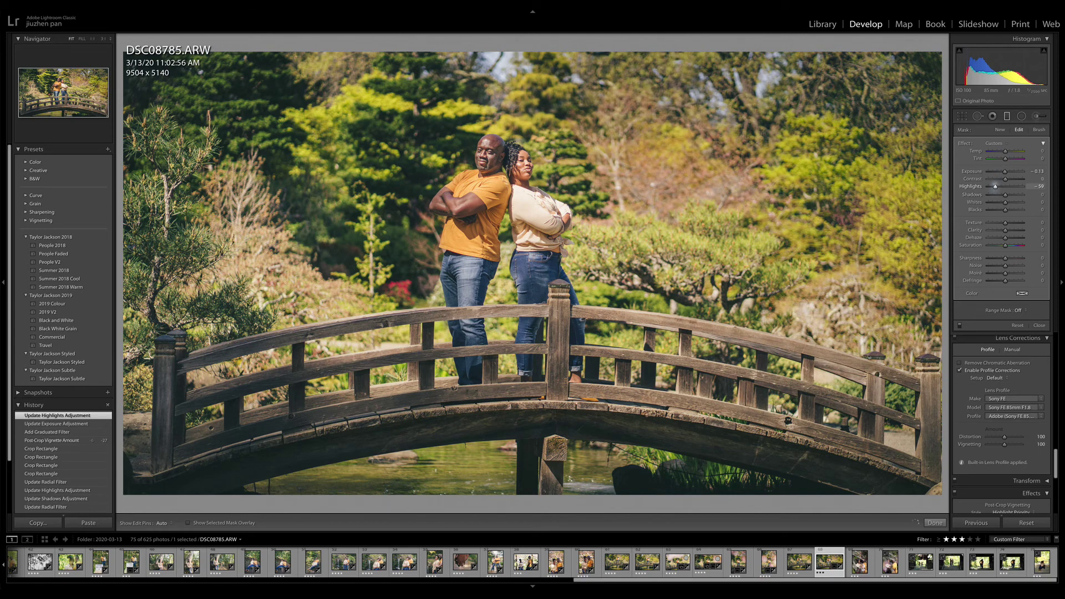
key(4)
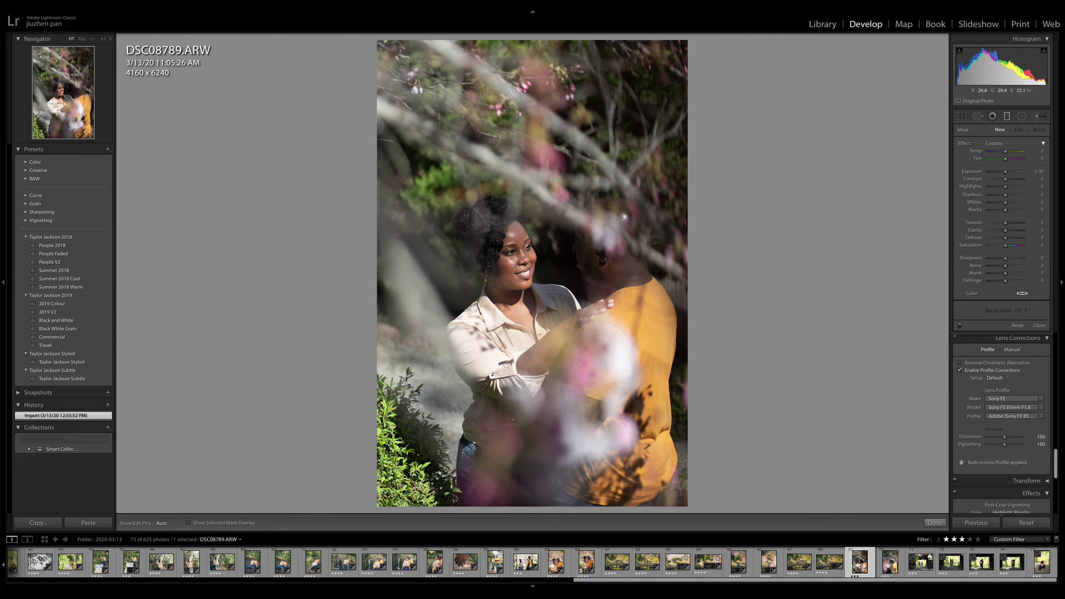
- Apply the Summer 2018 Warm preset to DSC08789.ARW and set highlights to −56, exposure to +0.40 and temperature to 4,903
click(61, 287)
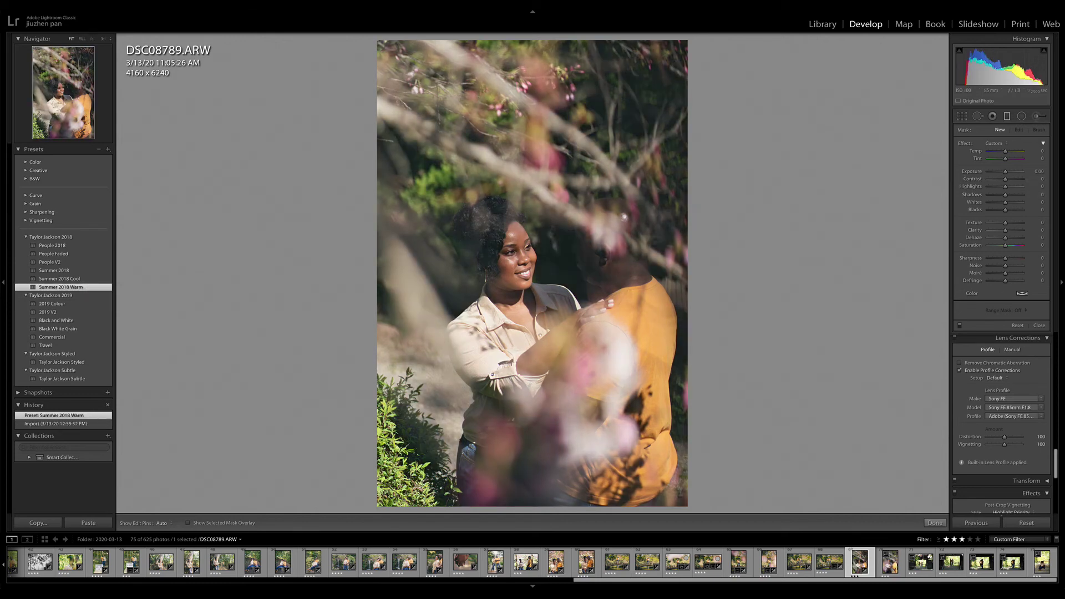
click(1008, 116)
scroll(1036, 244, up, 15)
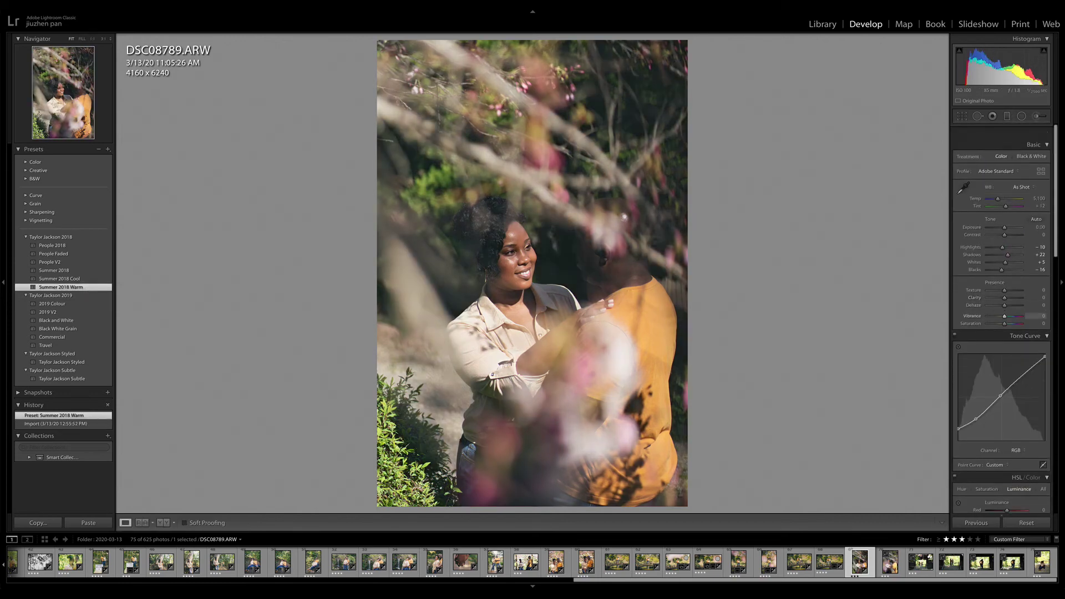
drag(1003, 232, 998, 183)
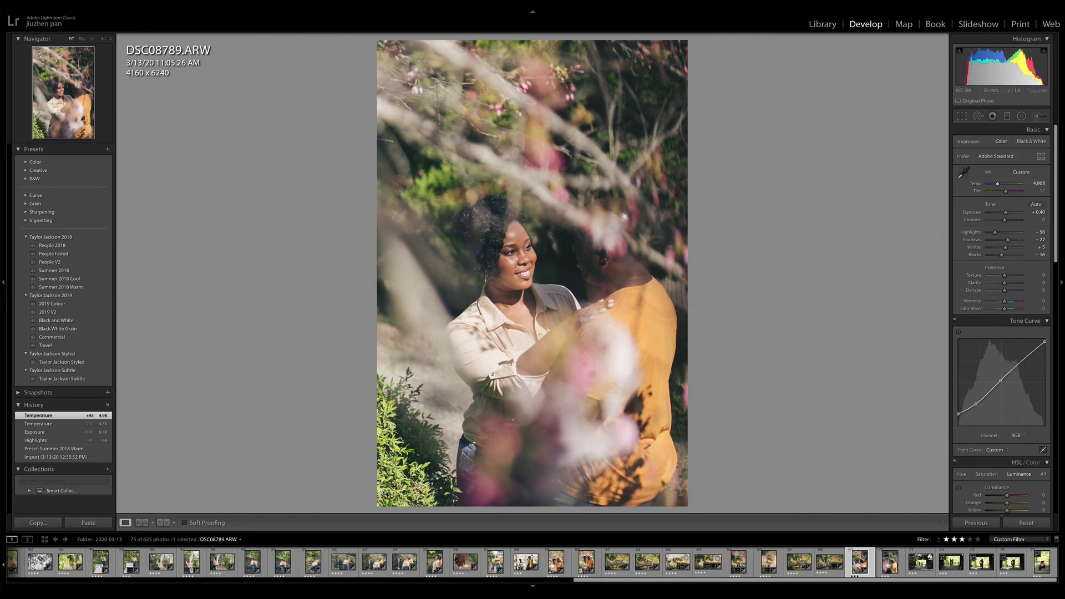
- Add a diagonal graduated filter over the lower-left shrubs with exposure −0.47 and highlights −100, and rate DSC08789.ARW four stars
click(1008, 116)
drag(431, 441, 480, 412)
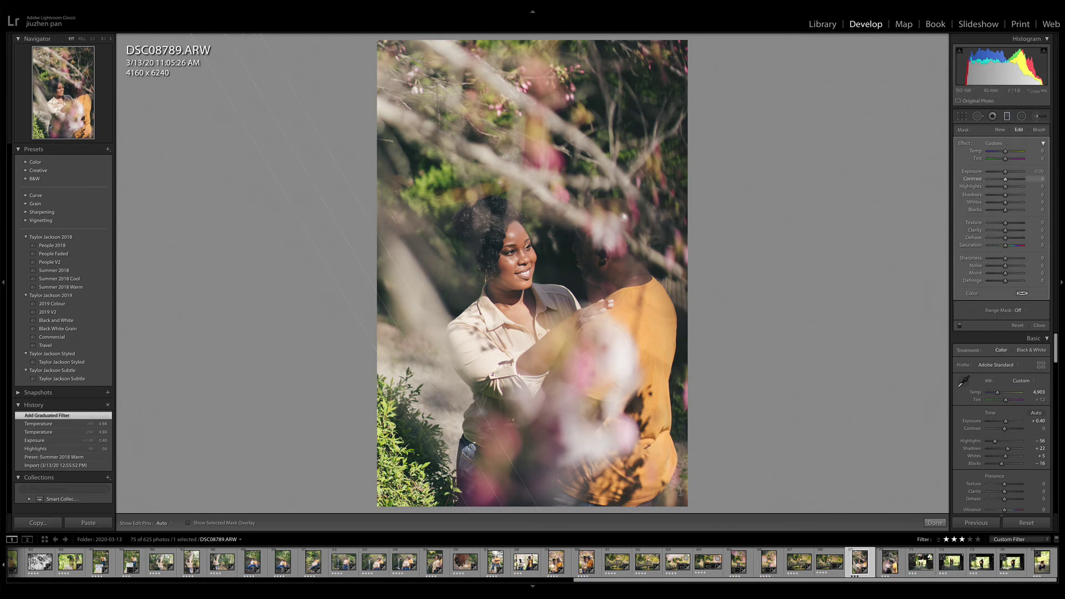
drag(1005, 172, 981, 186)
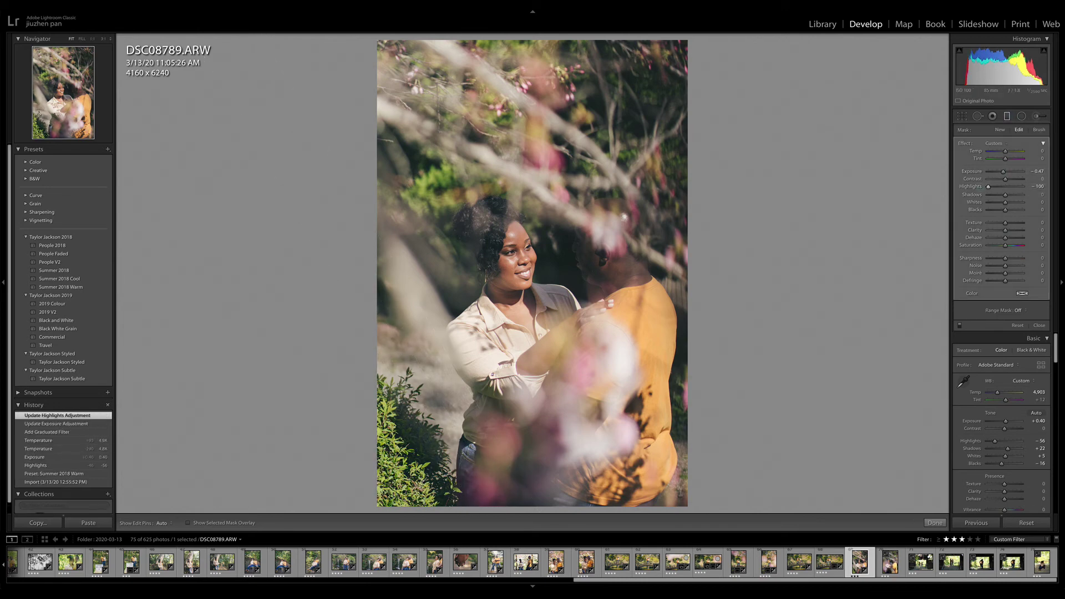
key(4)
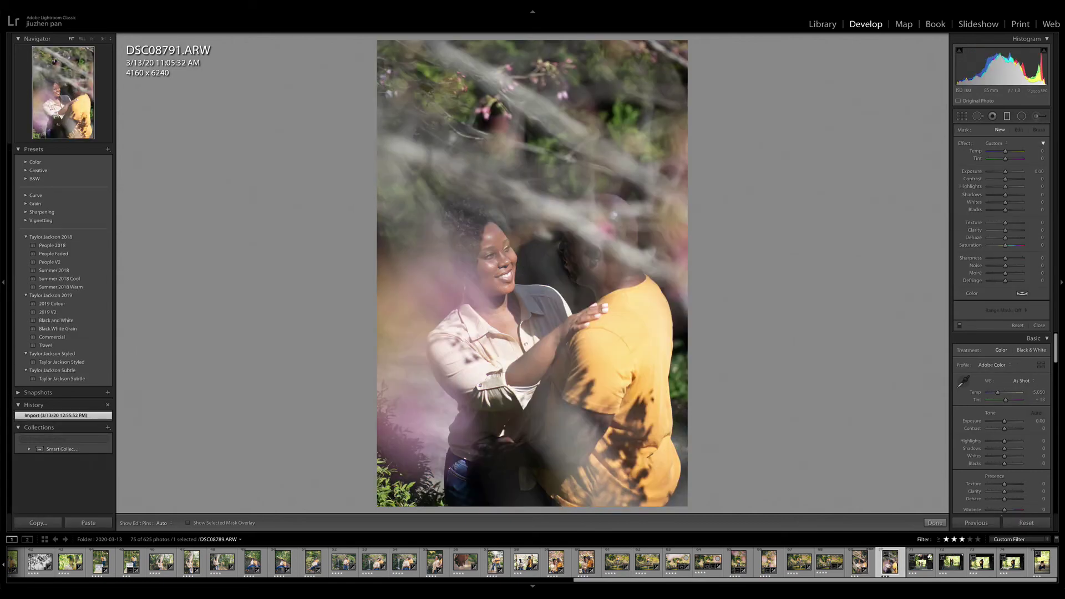
- Apply the previous photo's settings to DSC08791.ARW and set dehaze to +30 and exposure to −0.35
key(ctrl+alt+v)
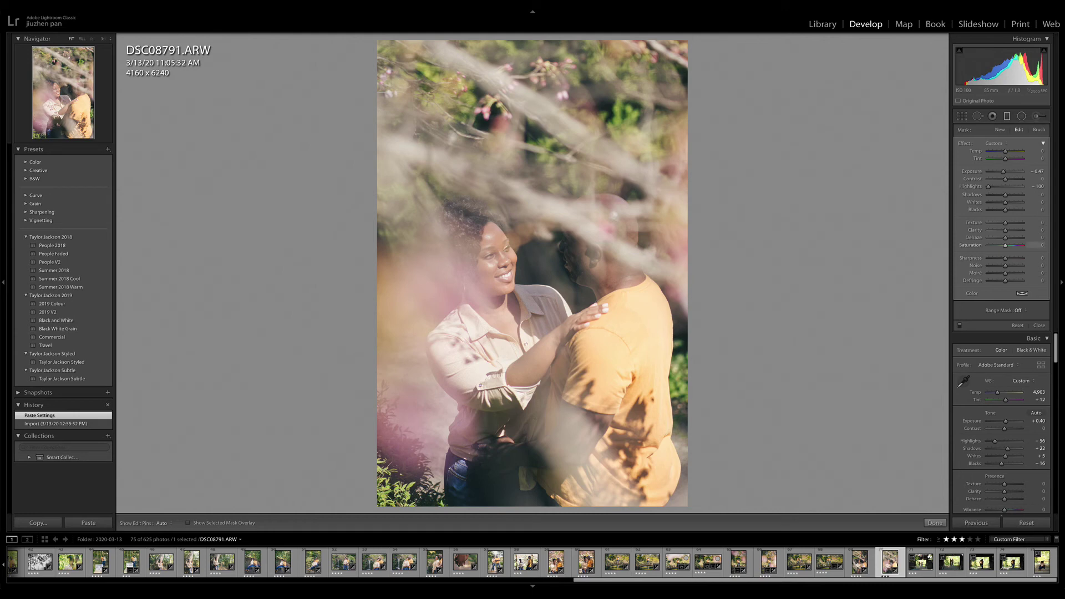
click(1007, 116)
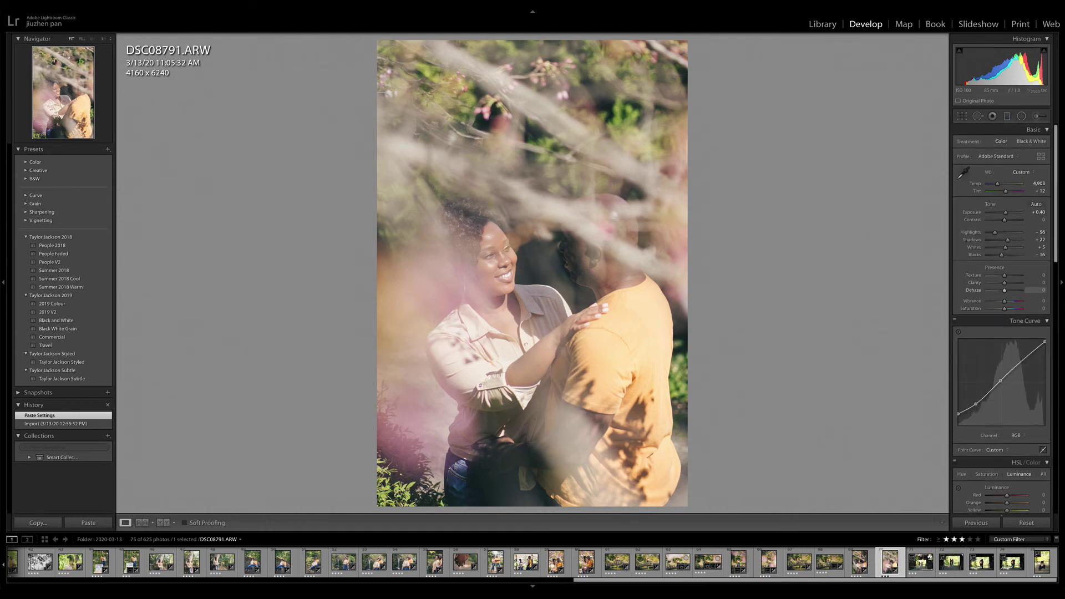
drag(1005, 290, 1009, 291)
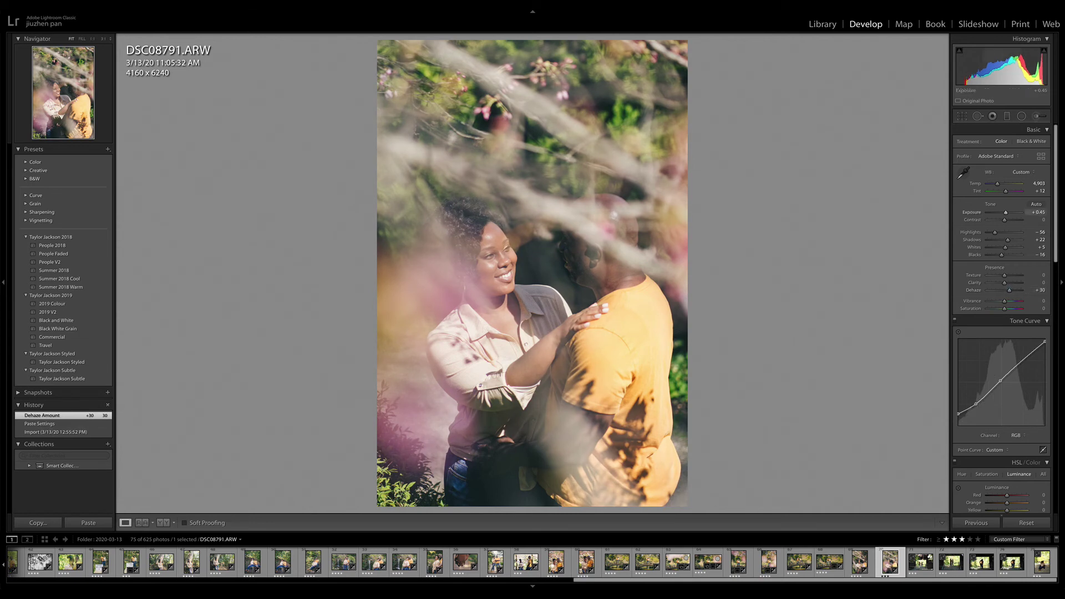
drag(1006, 212, 1002, 213)
drag(984, 66, 991, 65)
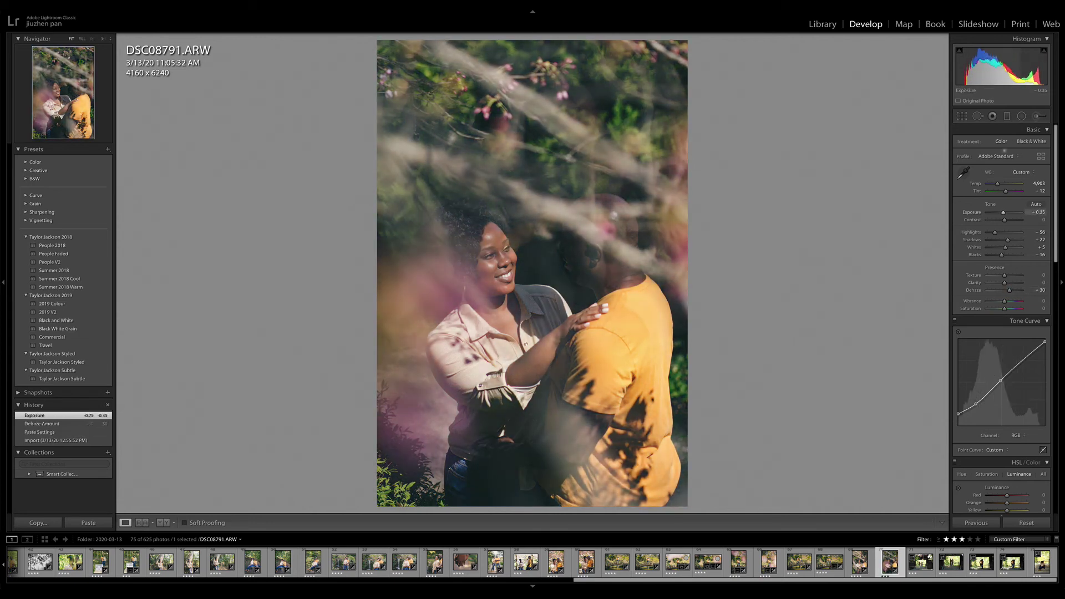
- Add a graduated filter over the branches above the couple with exposure −0.65, shadows −82 and reduced blacks, and shift it upward
click(1007, 116)
drag(525, 185, 516, 293)
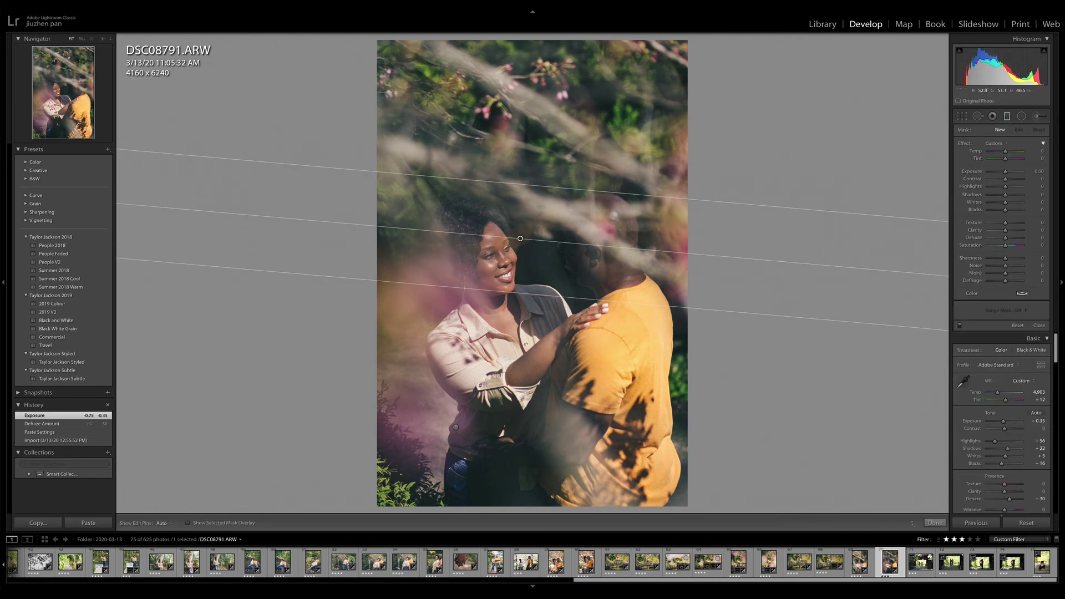
drag(1005, 210, 1002, 171)
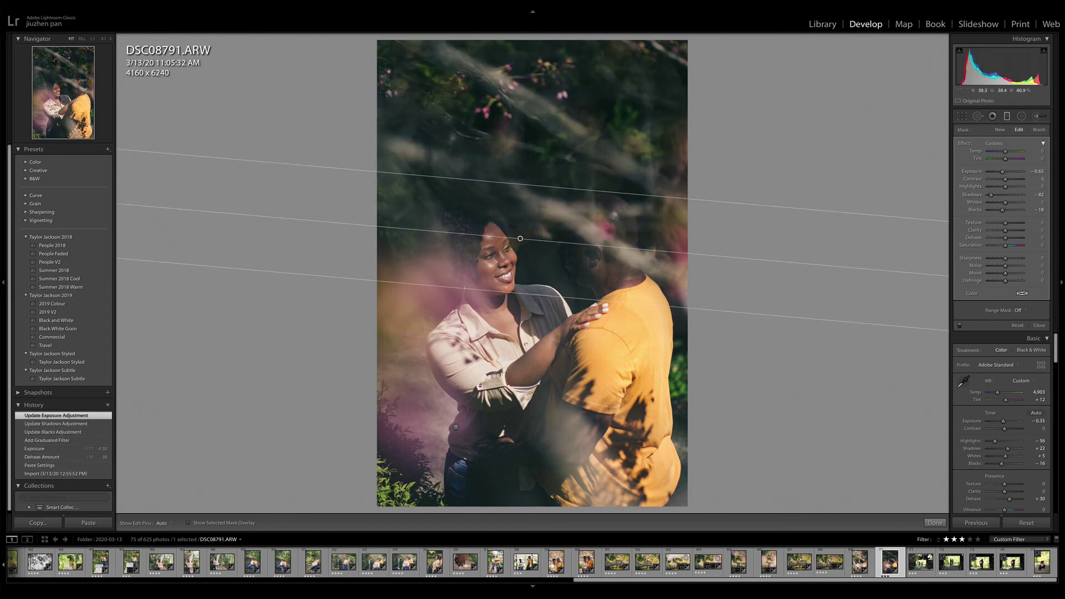
drag(520, 239, 531, 183)
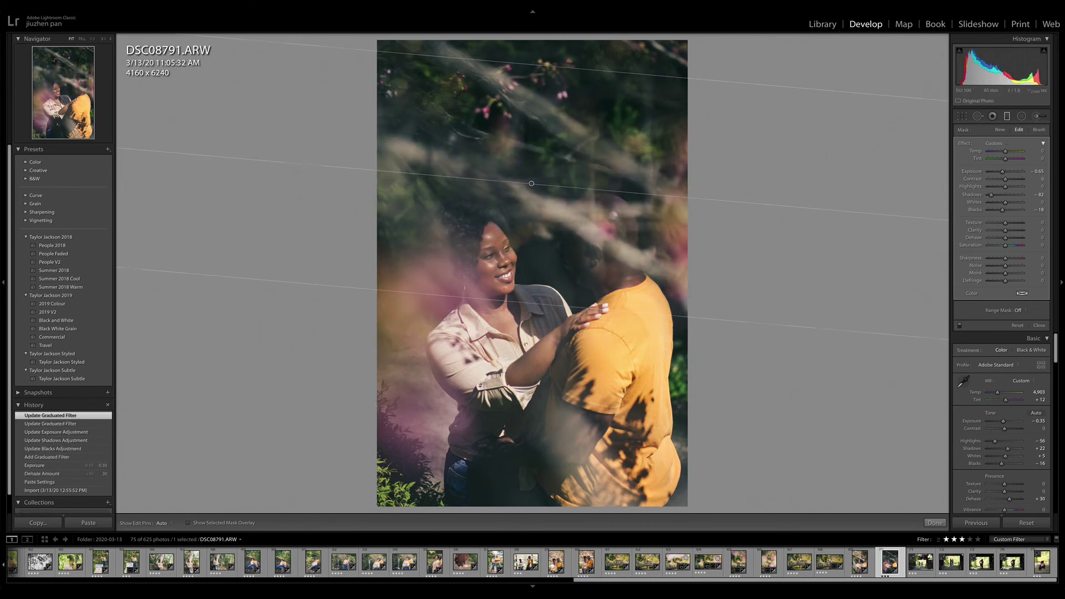
- Crop the top of DSC08791.ARW to 4160 x 5850, rate it four stars and open DSC08795.ARW
key(r)
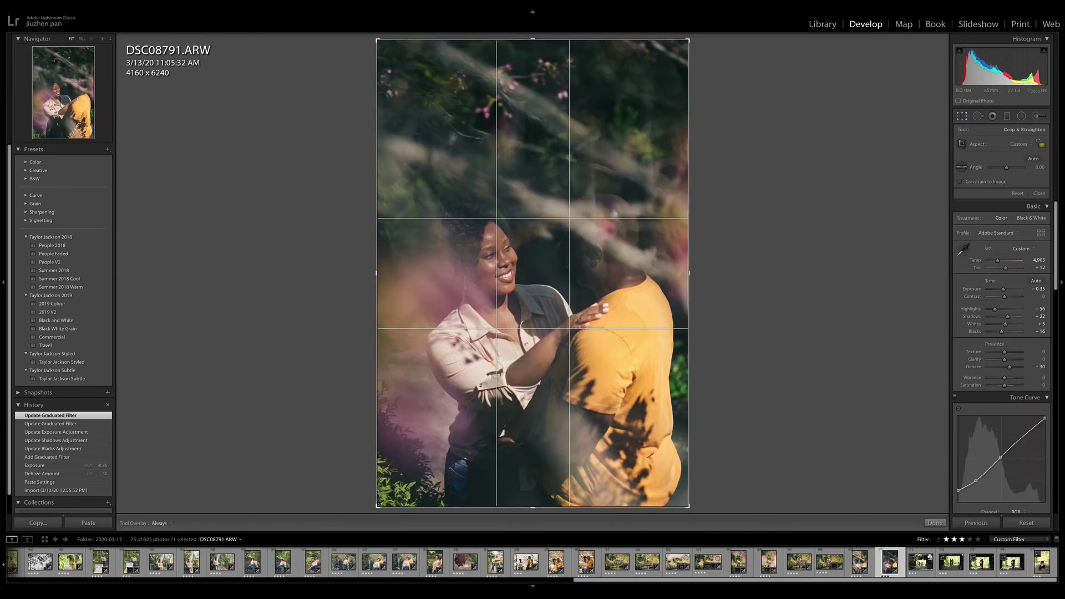
drag(532, 40, 533, 54)
key(Return)
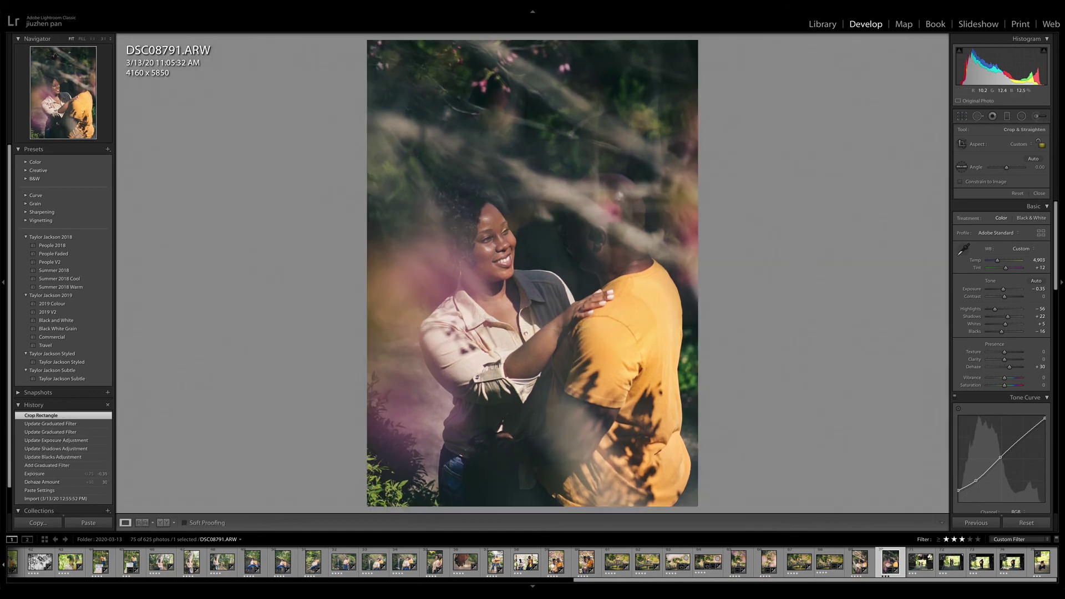
key(4)
key(Right)
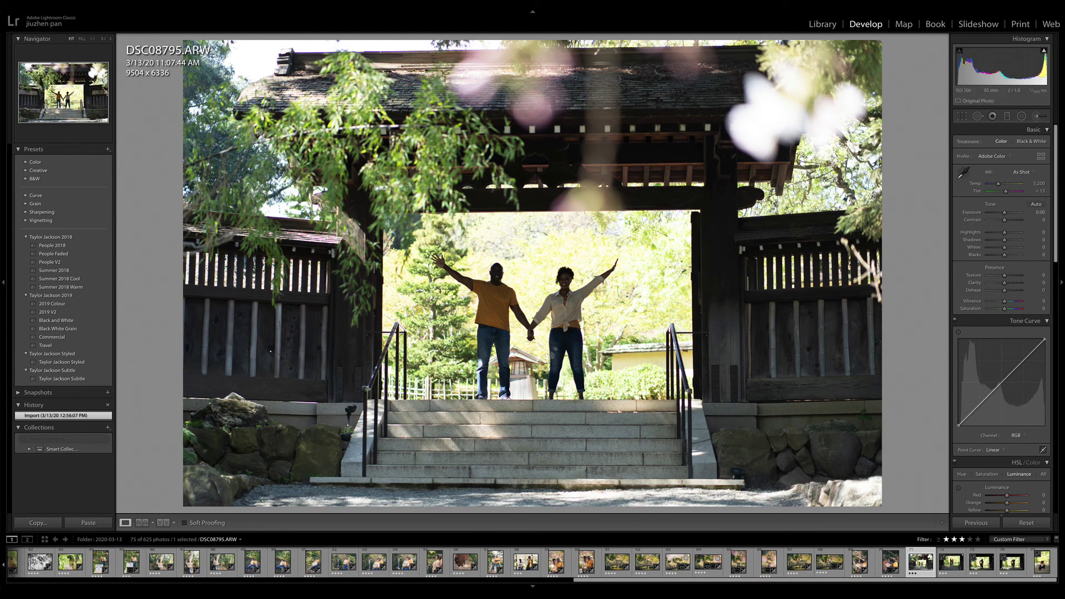
- Straighten DSC08795.ARW to an angle of −0.43 along the steps and crop its top edge to 9252 x 6020
key(r)
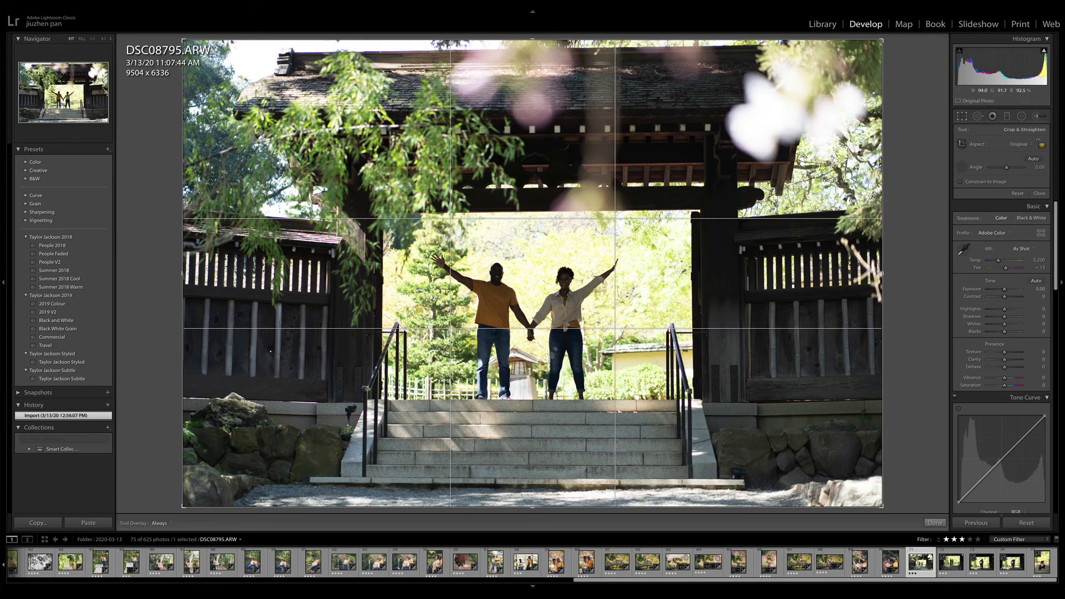
drag(285, 55, 758, 46)
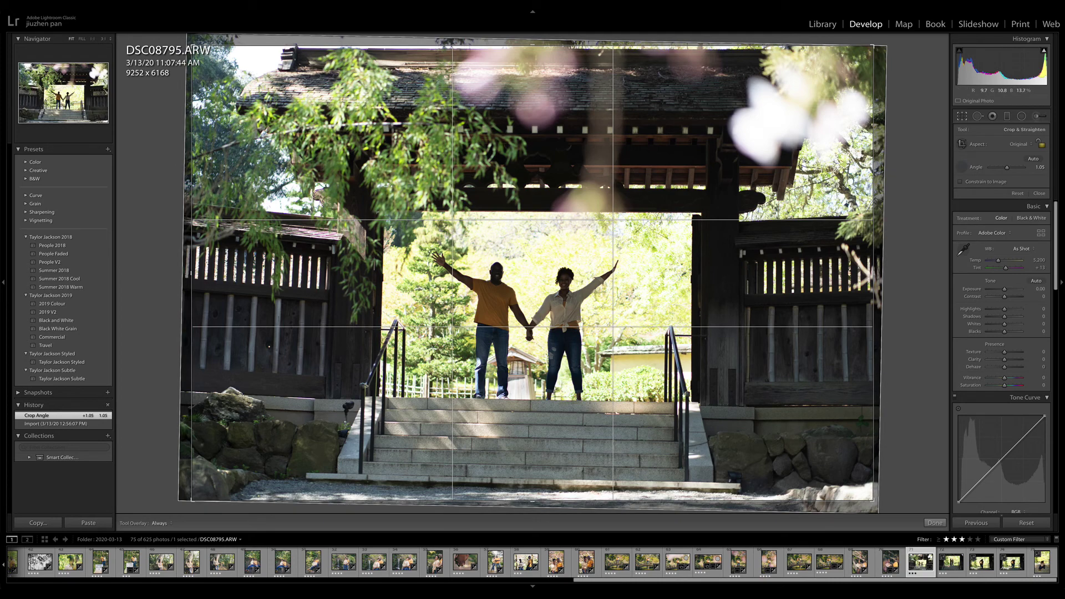
drag(366, 448, 763, 458)
key(Return)
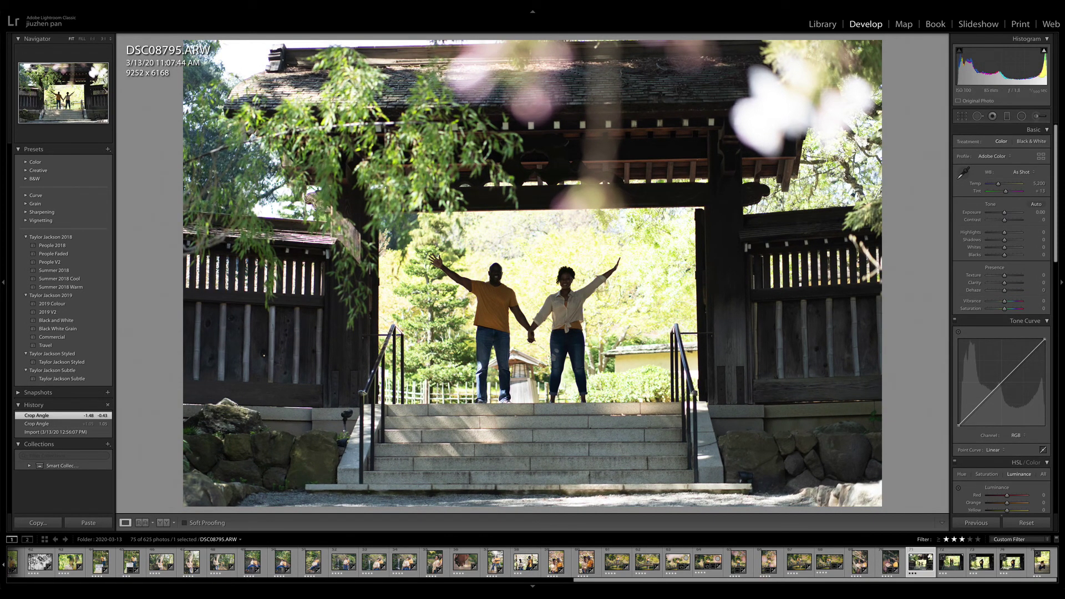
key(r)
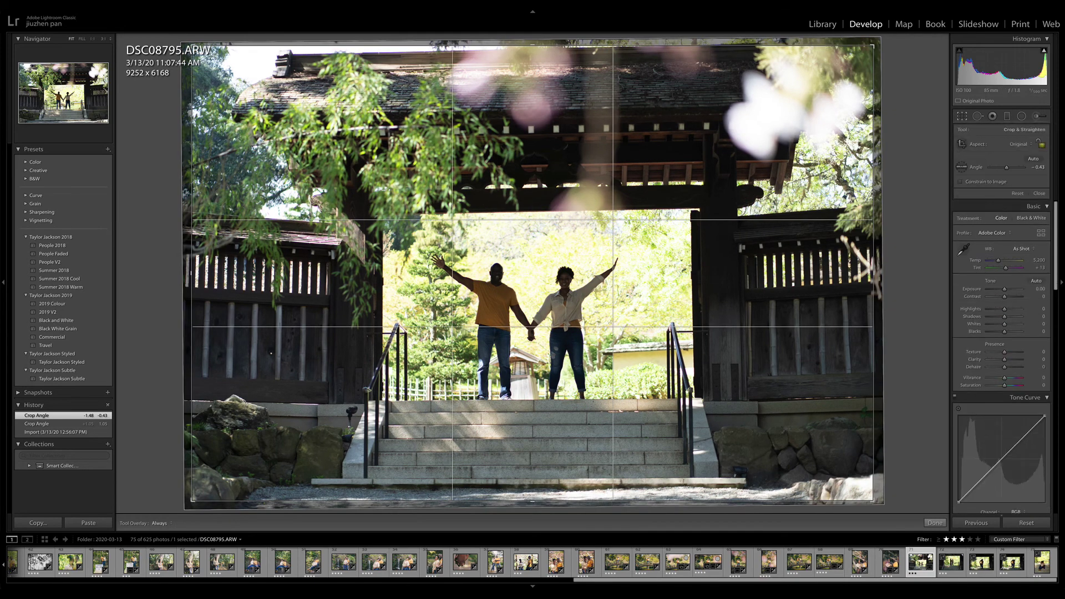
drag(532, 49, 533, 51)
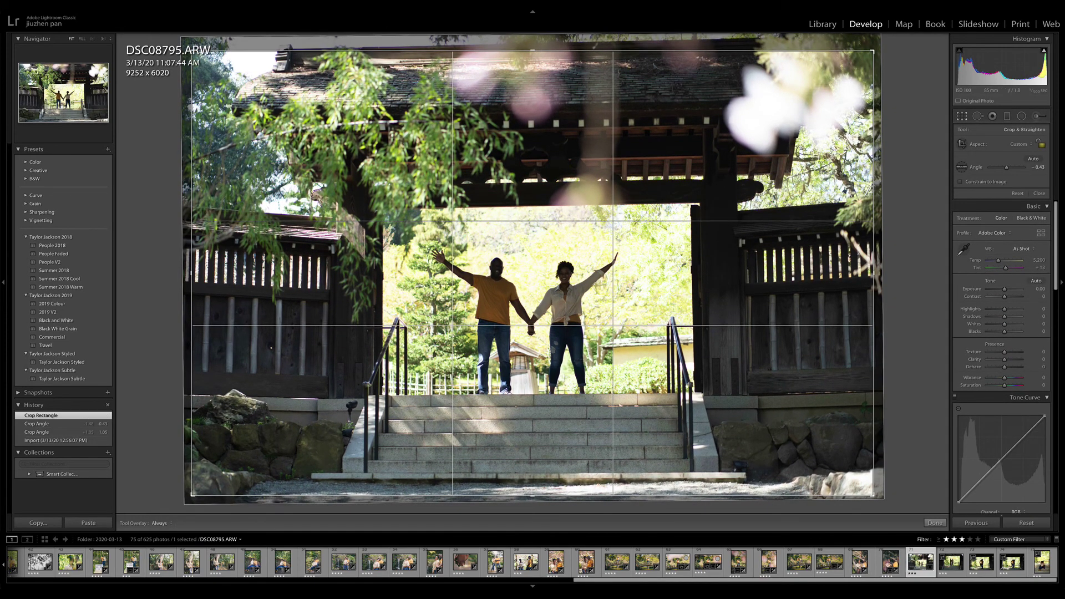
key(Return)
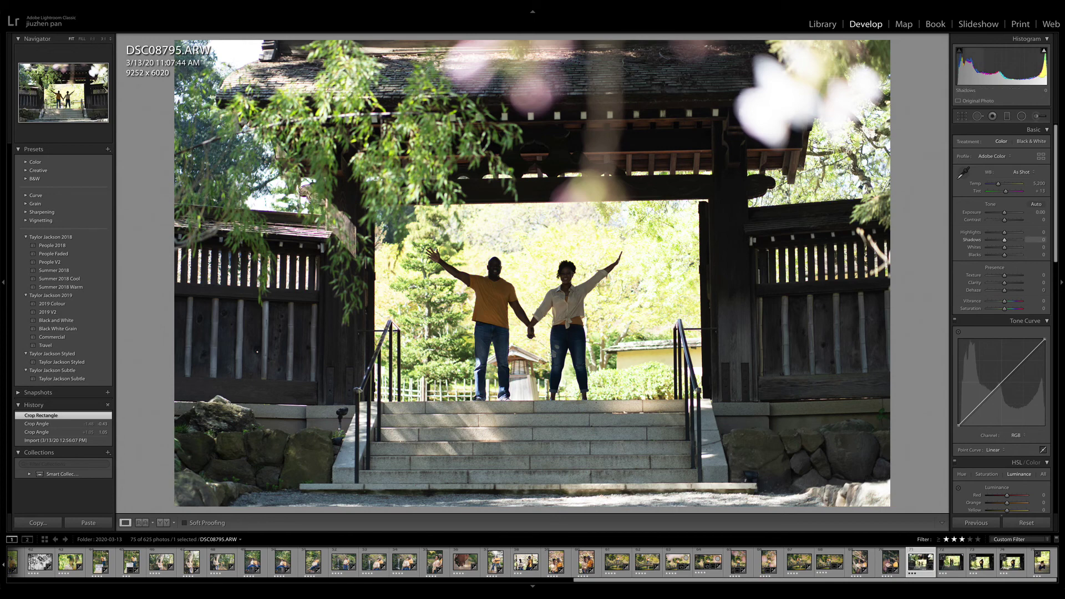
- Apply the Summer 2018 Warm preset to DSC08795.ARW and set highlights to −68 and shadows to +77
drag(1005, 240, 1021, 240)
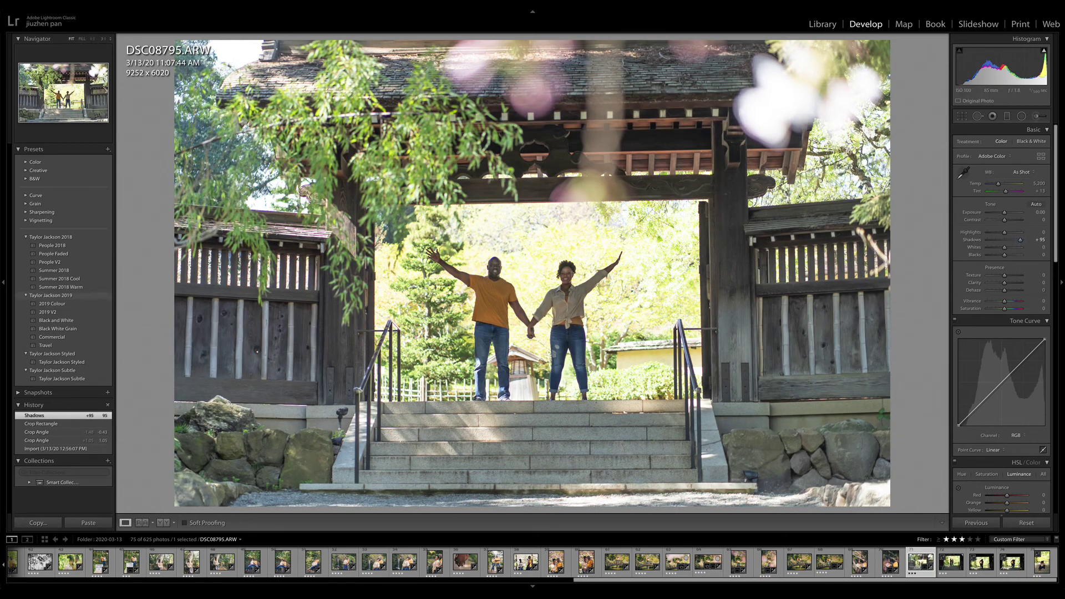
click(61, 287)
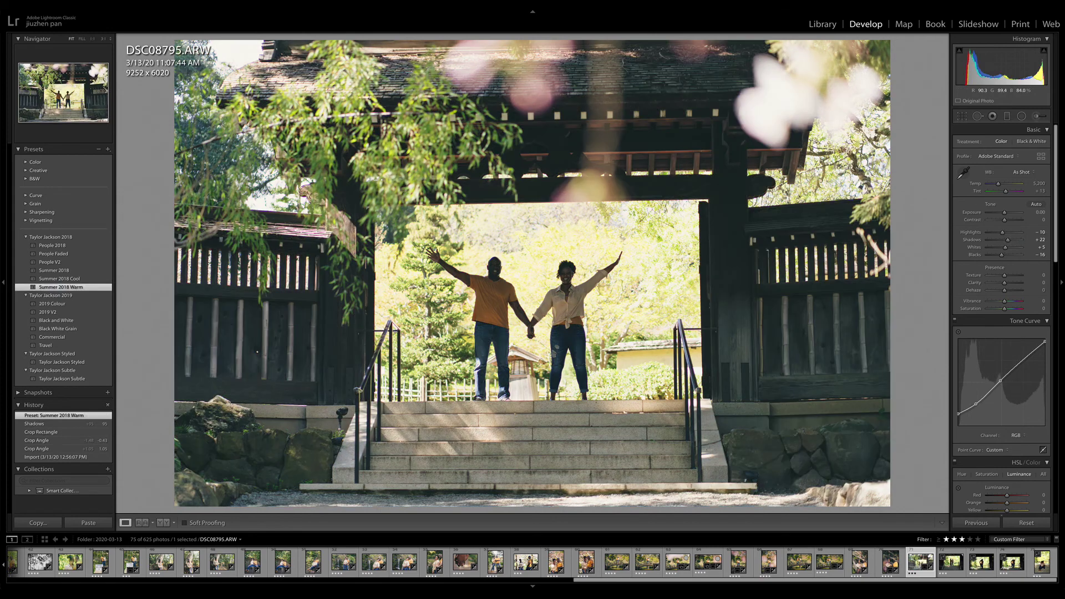
drag(1008, 240, 971, 233)
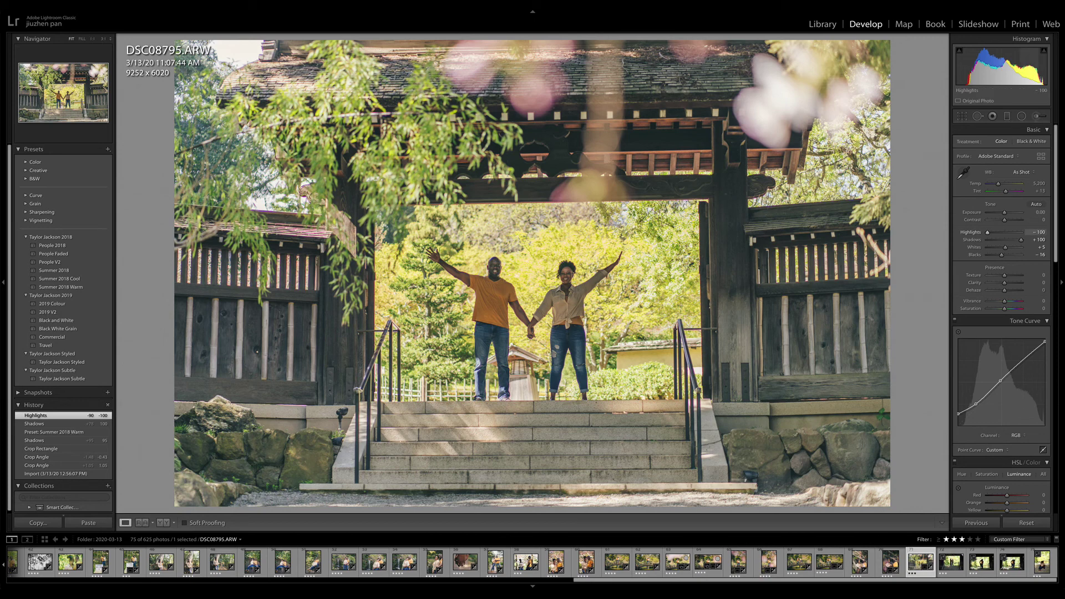
drag(988, 233, 1017, 240)
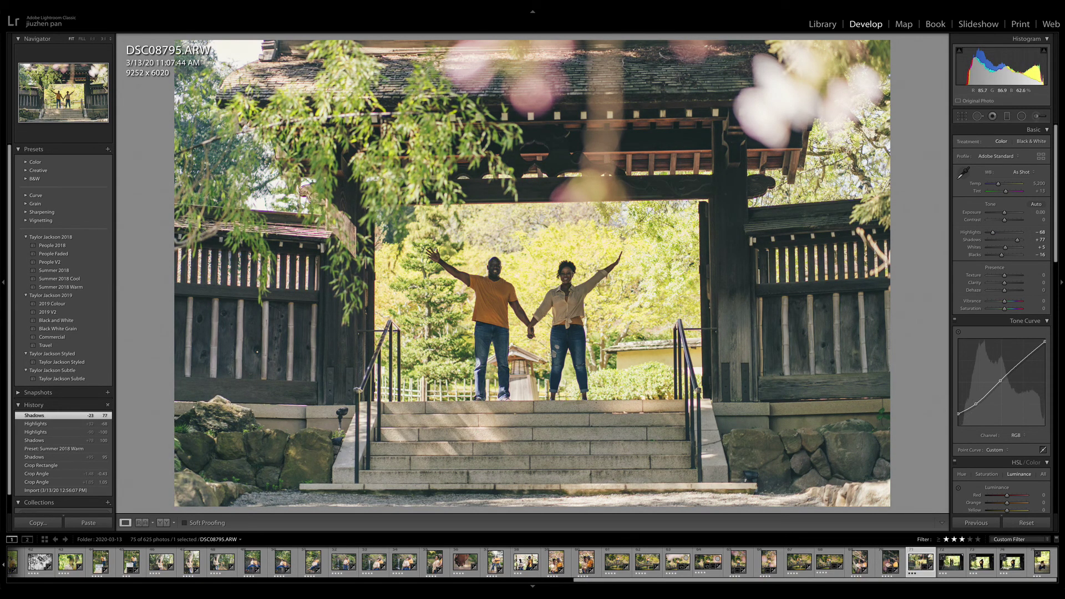
- Add an inverted radial filter over the woman with shadows 50 and exposure 0.09
key(shift+m)
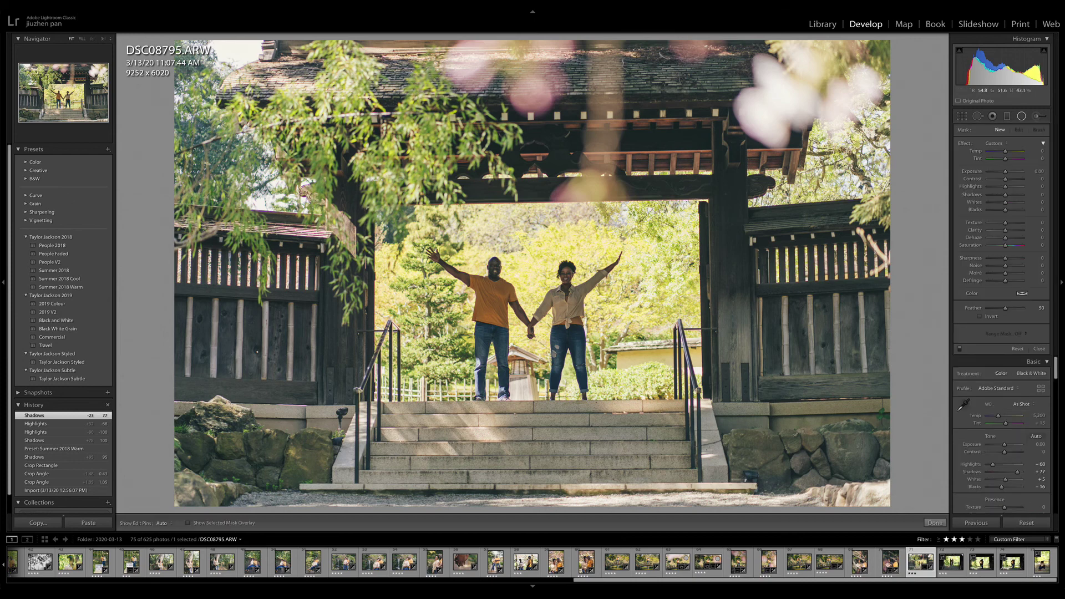
drag(592, 388, 607, 401)
drag(561, 311, 567, 321)
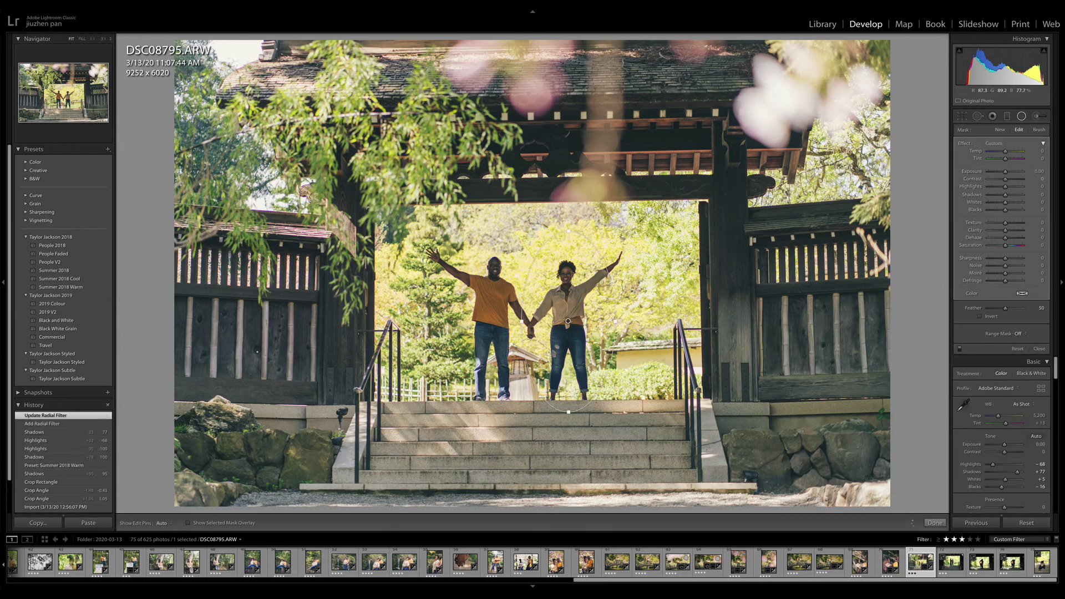
click(980, 316)
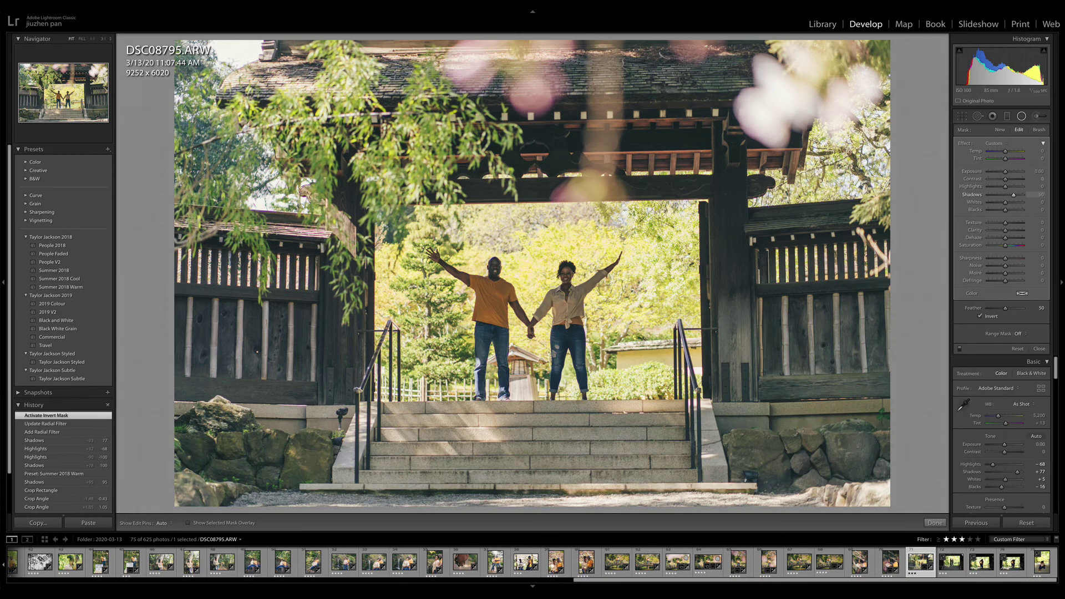
drag(1006, 172, 1006, 171)
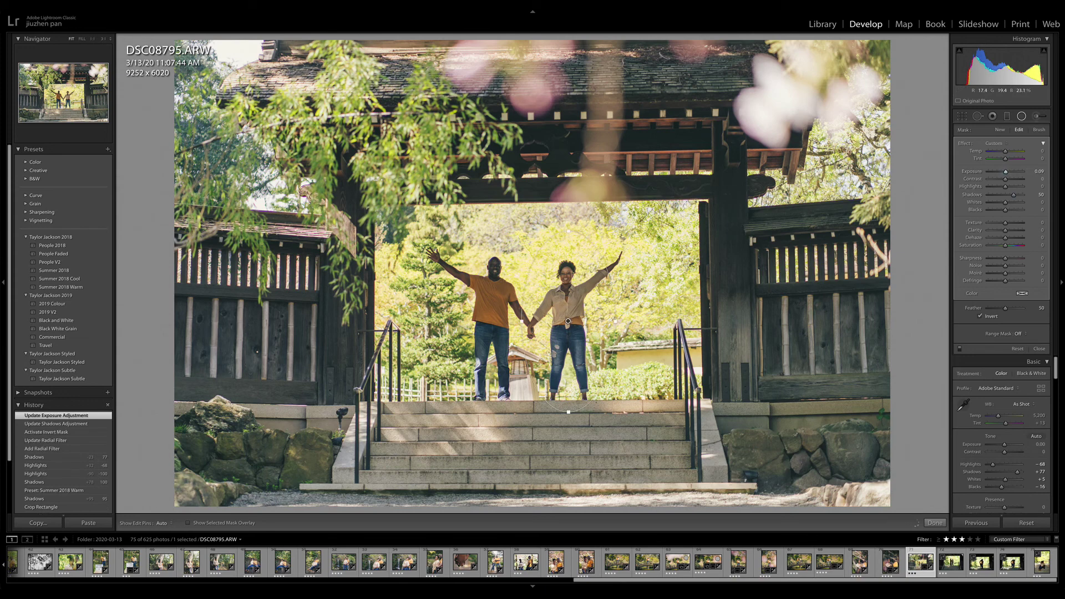
- Duplicate the woman's radial filter onto the man and again onto his raised arm
right_click(568, 321)
click(588, 328)
drag(568, 320, 471, 235)
right_click(495, 326)
click(515, 331)
drag(459, 273, 434, 251)
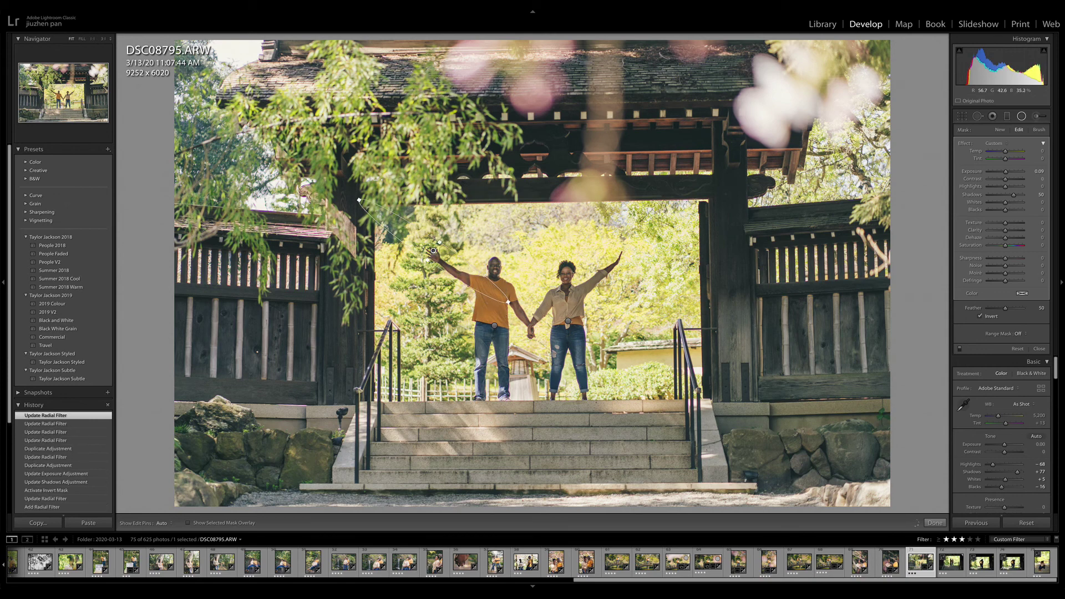
- Fit the radial filter to the man's raised arm and duplicate it onto the woman's raised arm
drag(360, 201, 380, 215)
drag(486, 287, 643, 319)
right_click(442, 261)
click(466, 264)
drag(583, 290, 580, 293)
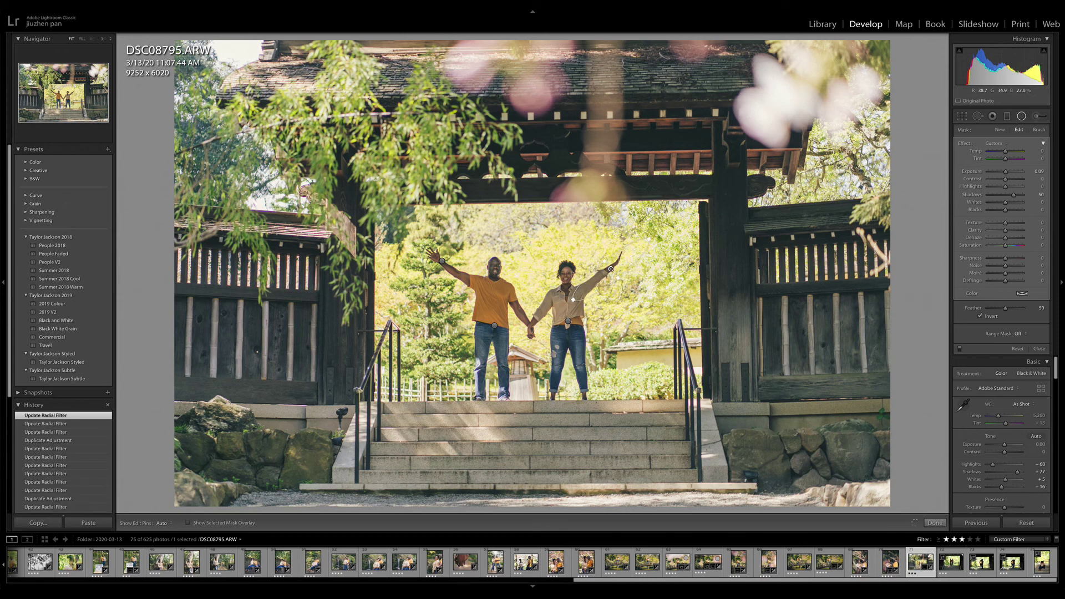
- Add a graduated filter rising over the steps with highlights −40, blacks −10 and slightly reduced shadows and exposure
click(1007, 116)
drag(541, 481, 542, 357)
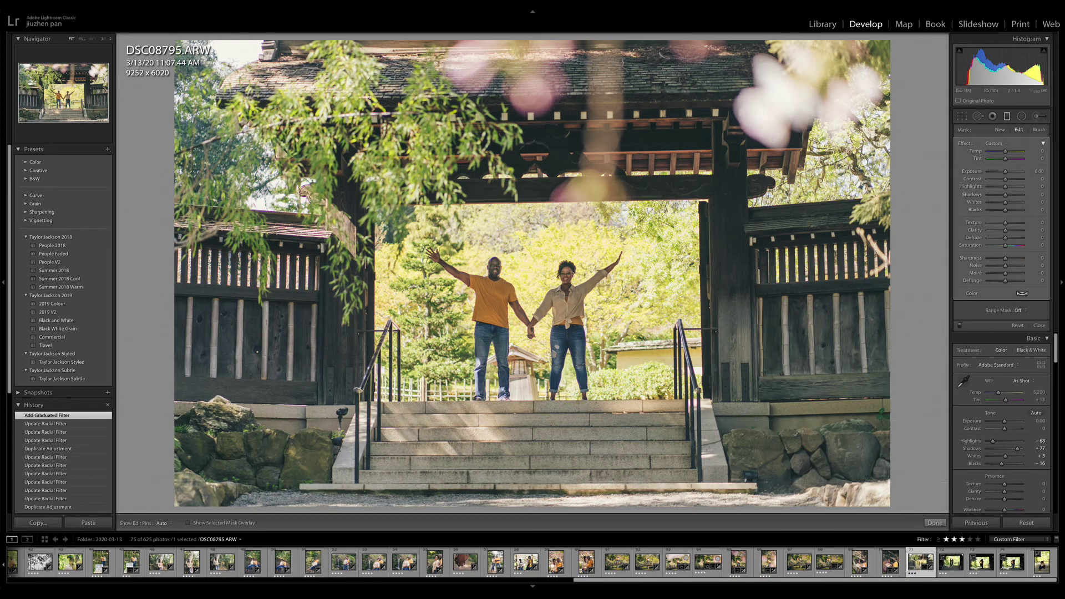
drag(1006, 187, 1004, 210)
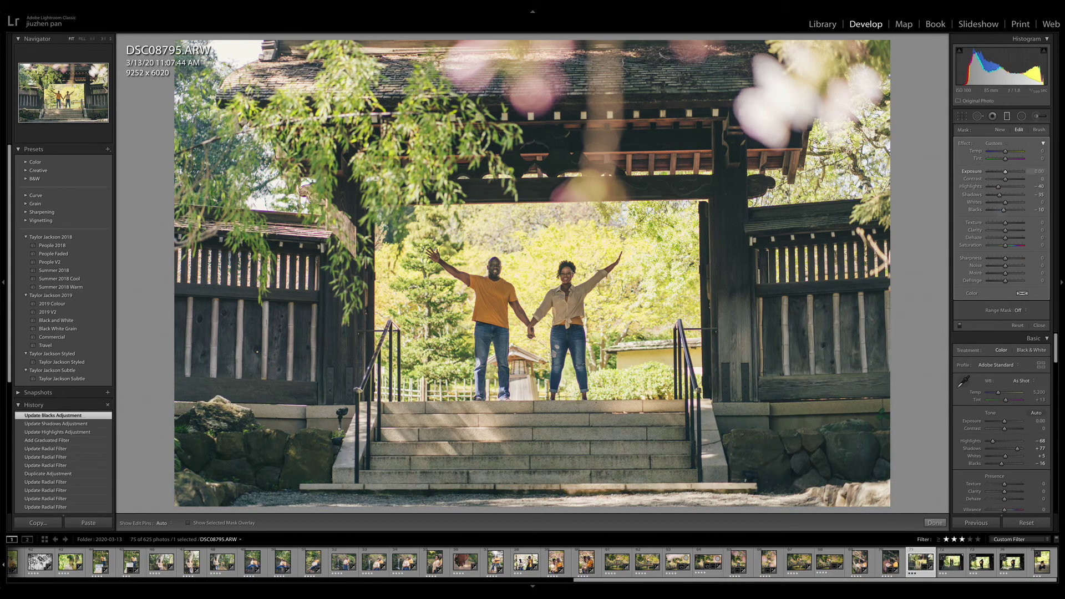
drag(1005, 172, 1005, 171)
- Add an inverted radial filter with highlights −64, whites 11 and reduced shadows over the right fence, and duplicate it onto the left fence
click(1022, 116)
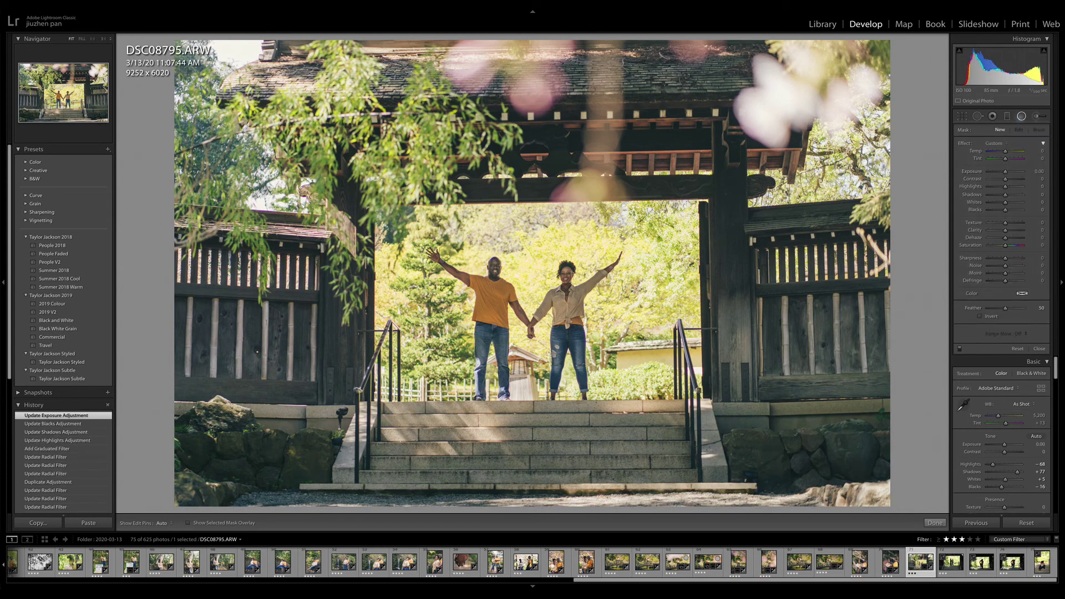
mouse_move(837, 295)
mouse_down()
mouse_move(899, 422)
mouse_move(934, 429)
mouse_up()
click(980, 316)
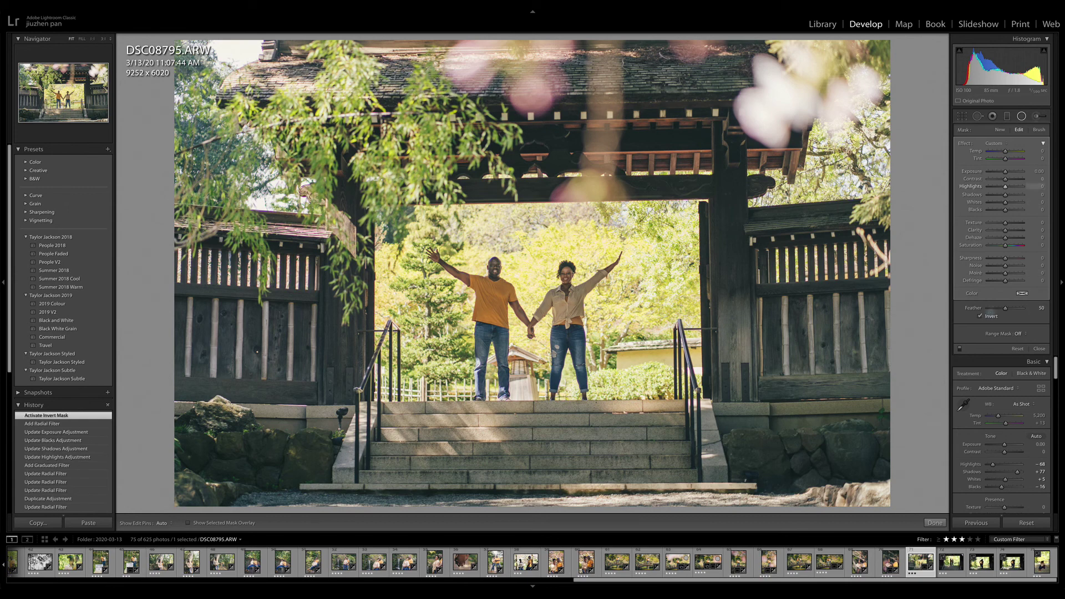
mouse_move(1005, 187)
mouse_down()
mouse_move(995, 187)
mouse_move(1001, 202)
mouse_up()
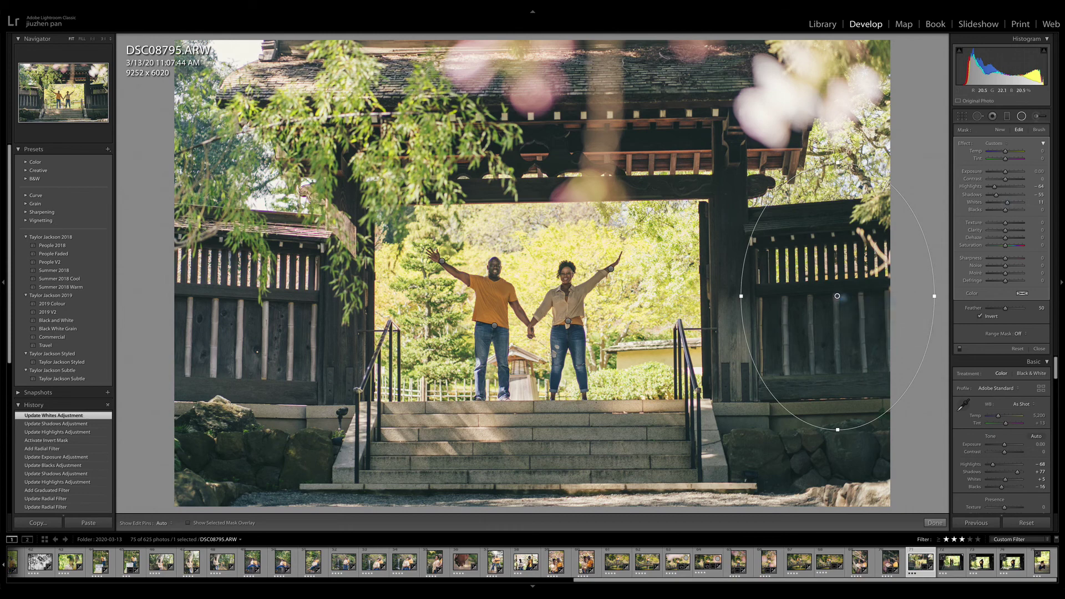
drag(838, 297, 214, 300)
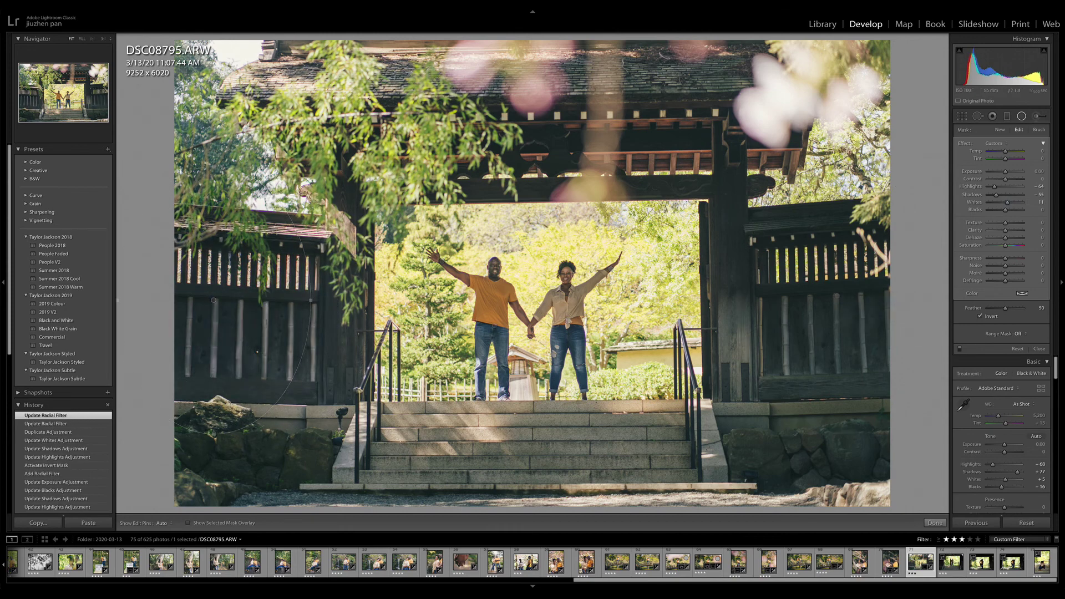
- Compare before and after, and add an inverted radial filter over the couple and gateway with exposure 0.23, highlights −31 and slightly raised shadows
key(backslash)
key(backslash)
click(1000, 130)
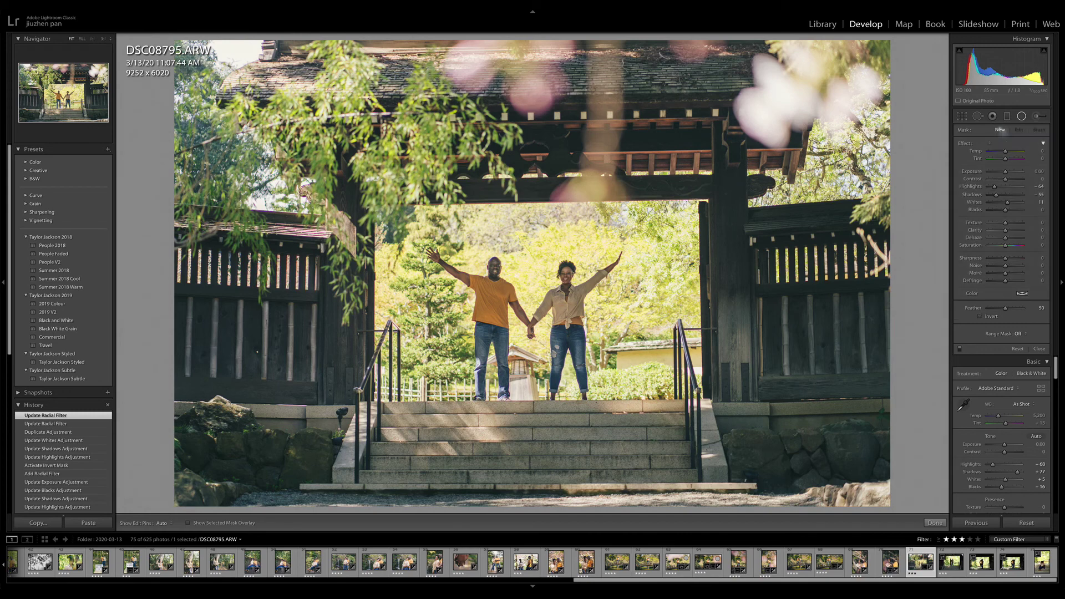
mouse_move(536, 298)
mouse_down()
mouse_move(706, 393)
mouse_move(707, 409)
mouse_up()
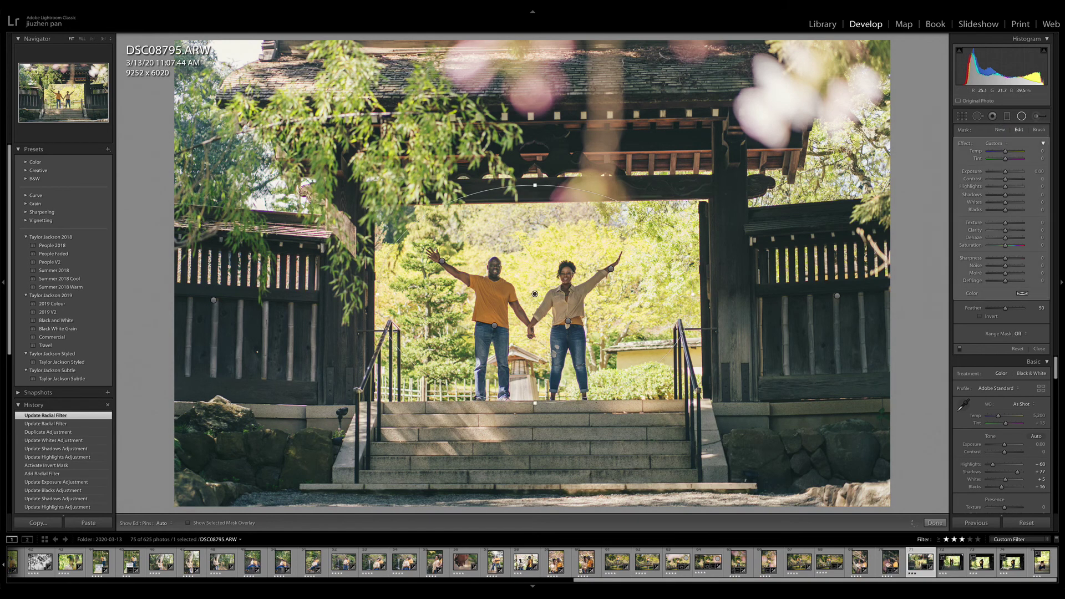
click(987, 317)
drag(1005, 186, 1002, 187)
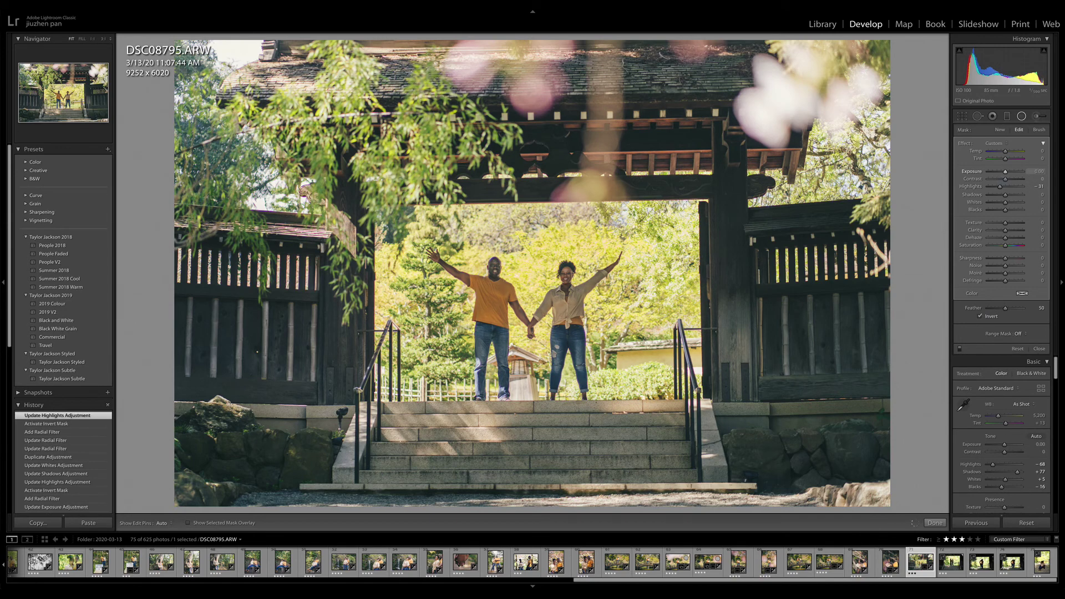
drag(1005, 194, 1008, 195)
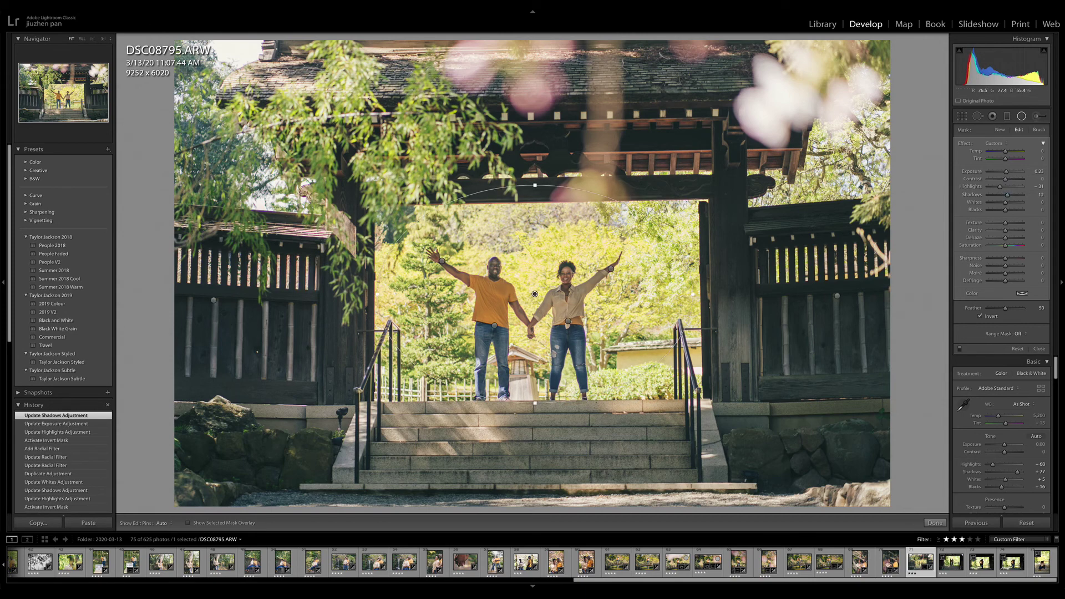
- Try reducing the purple fringing on the couple by lowering the purple luminance to −51
click(92, 38)
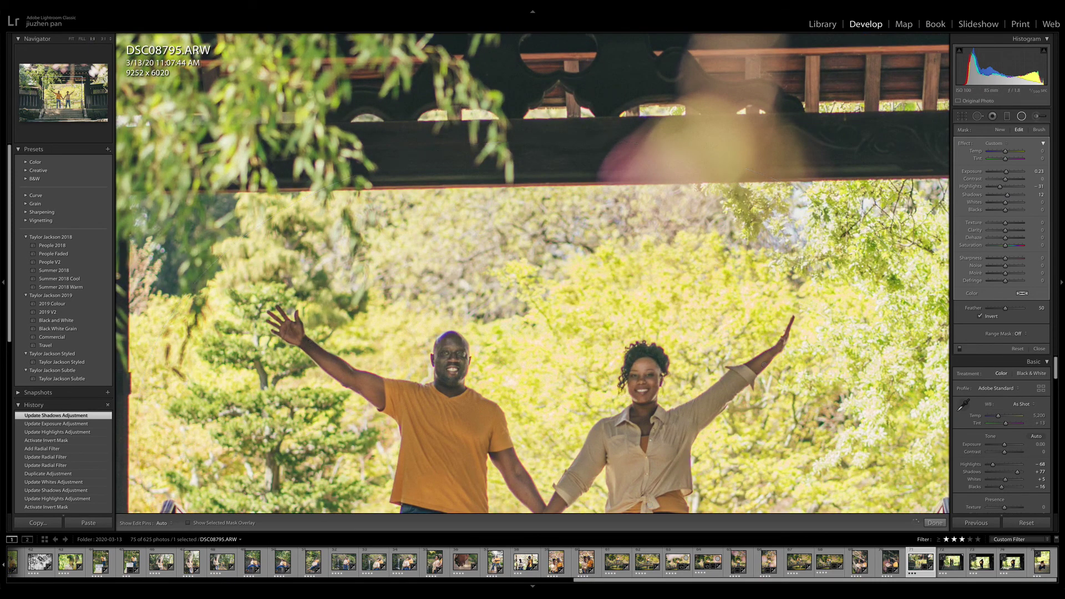
key(shift+m)
scroll(1007, 290, down, 5)
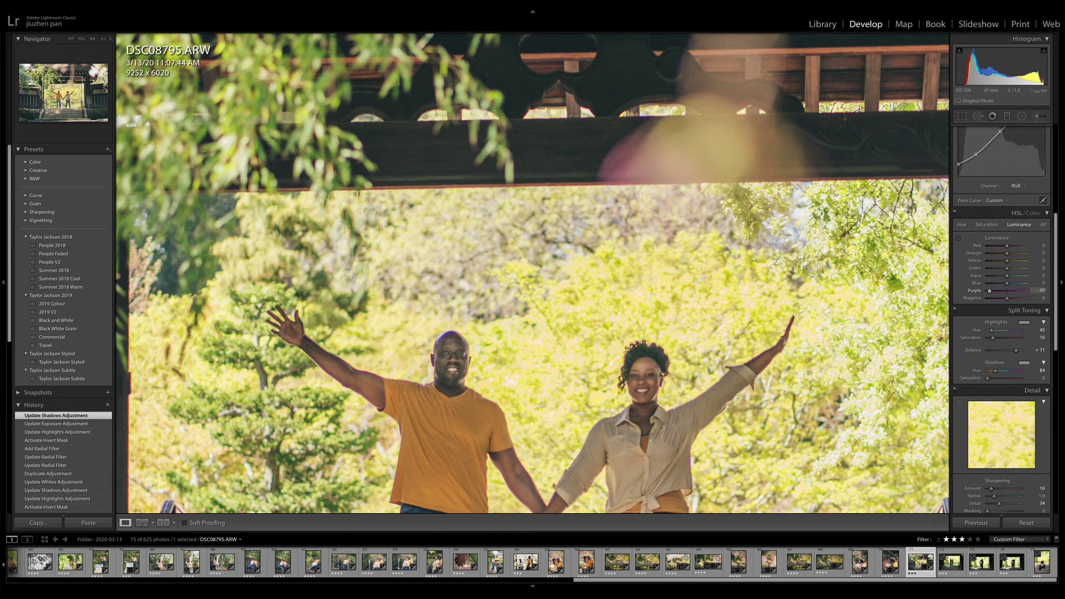
drag(990, 291, 997, 290)
scroll(1007, 371, down, 3)
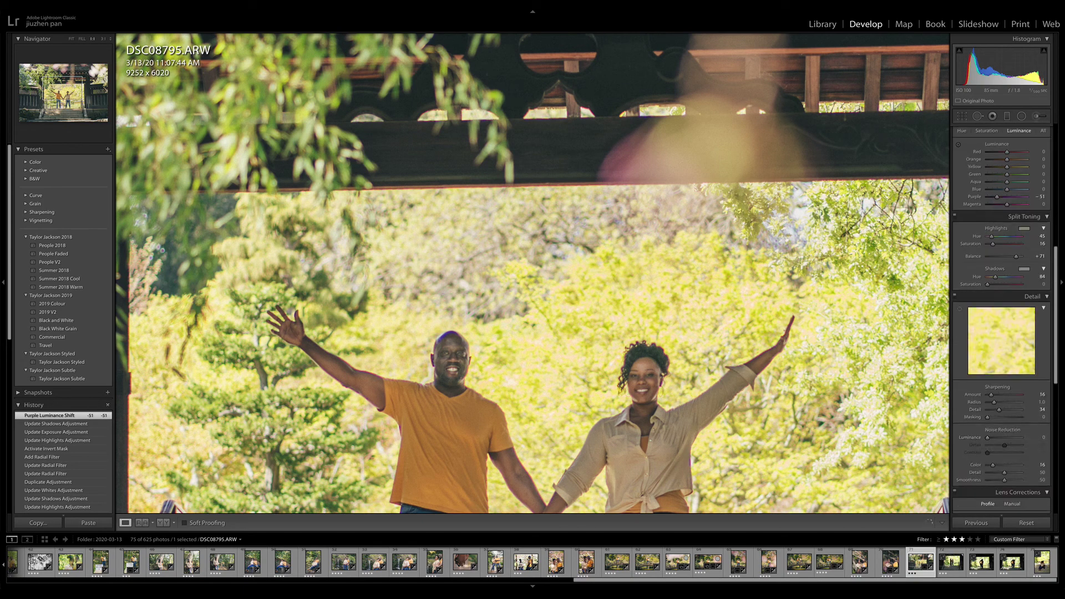
- Enable chromatic aberration removal in the lens corrections and reset the purple luminance to 0
scroll(993, 355, down, 3)
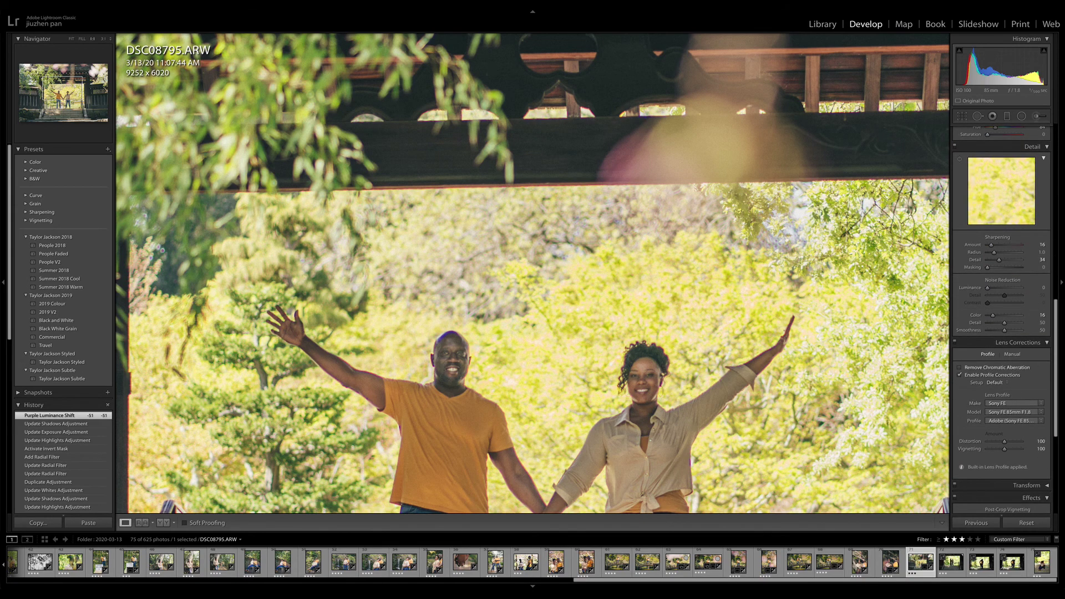
click(975, 368)
scroll(975, 368, up, 5)
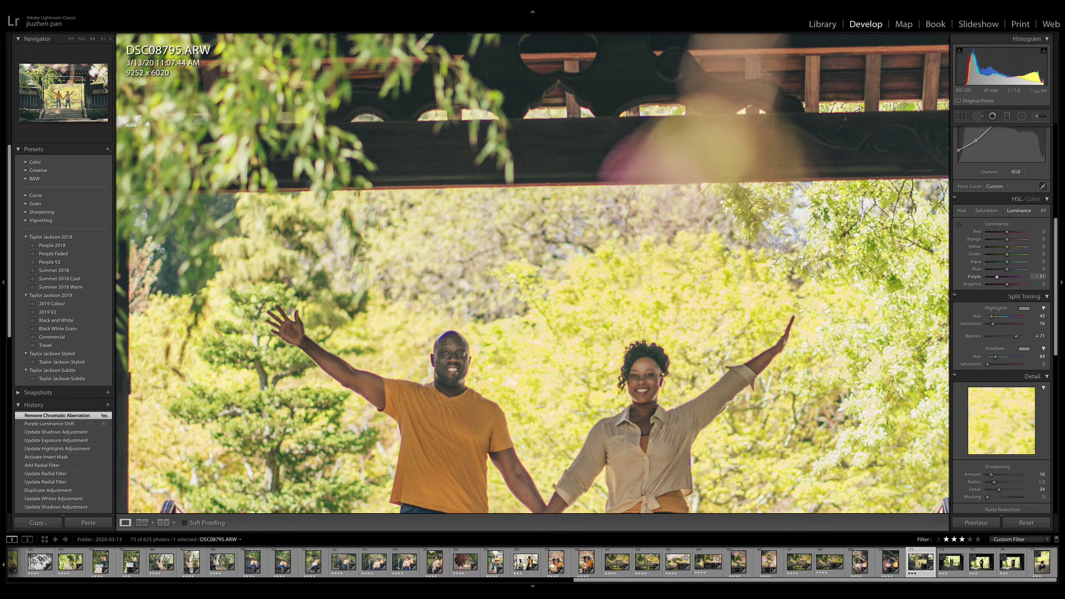
double_click(974, 276)
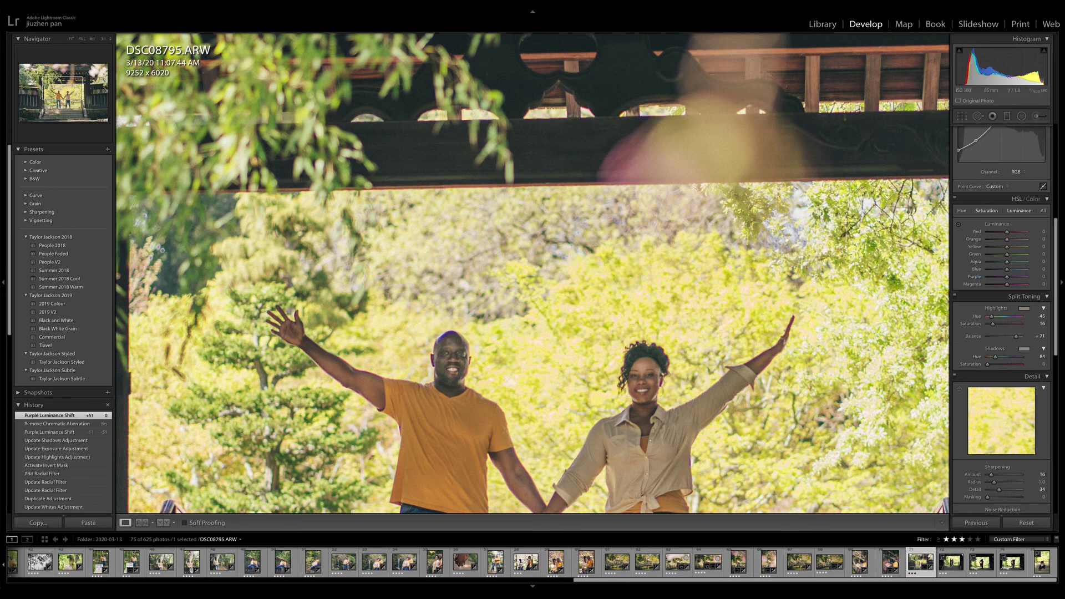
- Set the blue saturation to −36 and magenta to −37, and lower the purple saturation strongly
click(987, 211)
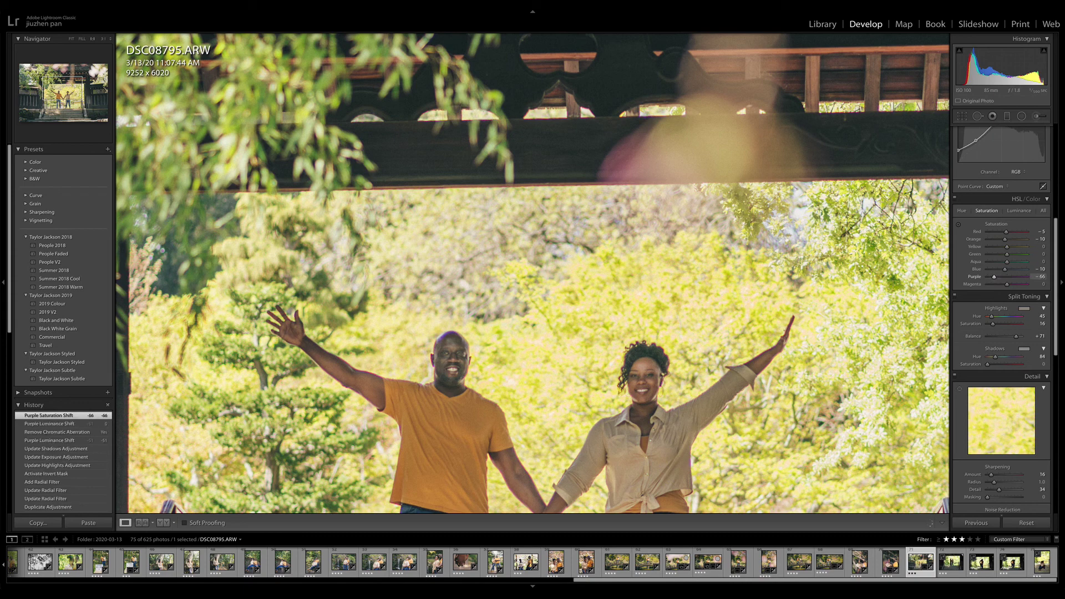
mouse_move(1008, 285)
mouse_down()
mouse_move(990, 277)
mouse_move(1000, 269)
mouse_up()
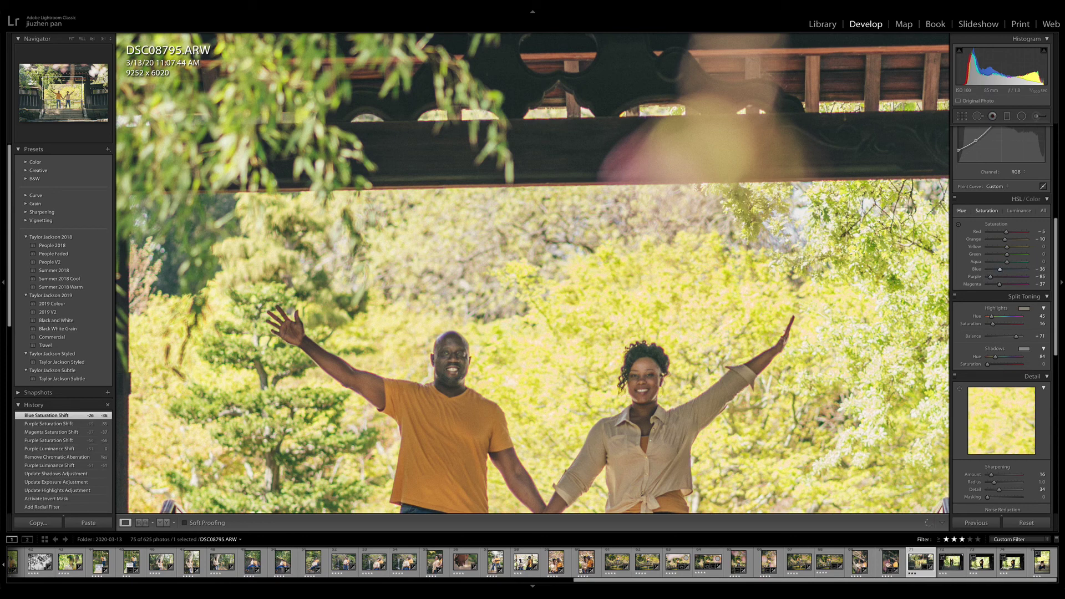
- Shift the hue of the fringe around the man to blue −28 and purple −25 with the targeted adjustment
click(962, 211)
key(z)
drag(288, 407, 513, 201)
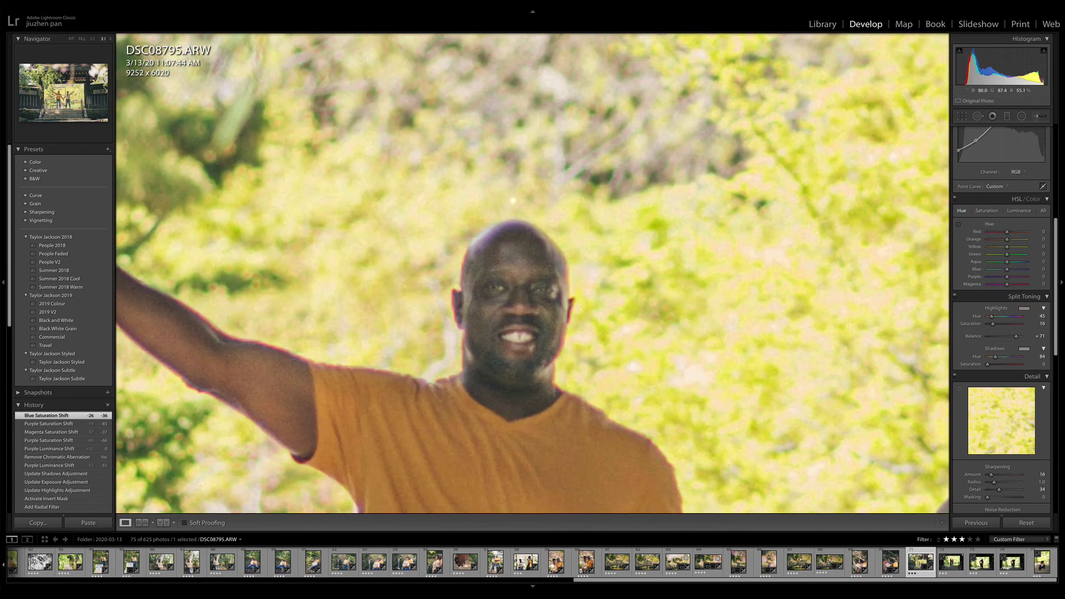
click(958, 224)
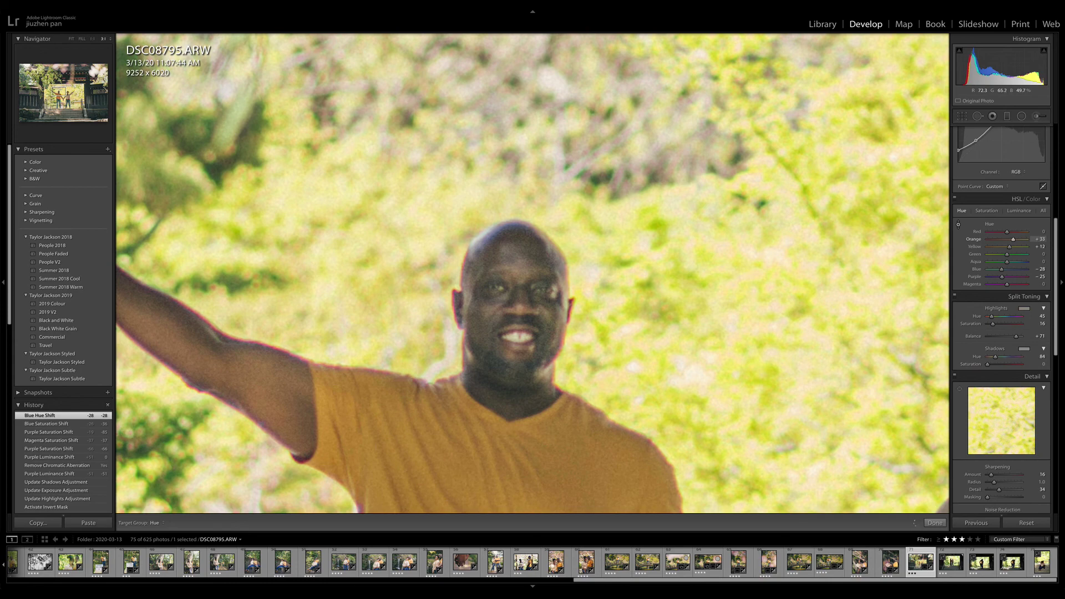
- Try shifting the orange and yellow hues with the targeted adjustment, and return the orange hue to 0
key(Up)
key(Down)
key(Down)
key(Down)
key(Down)
key(period)
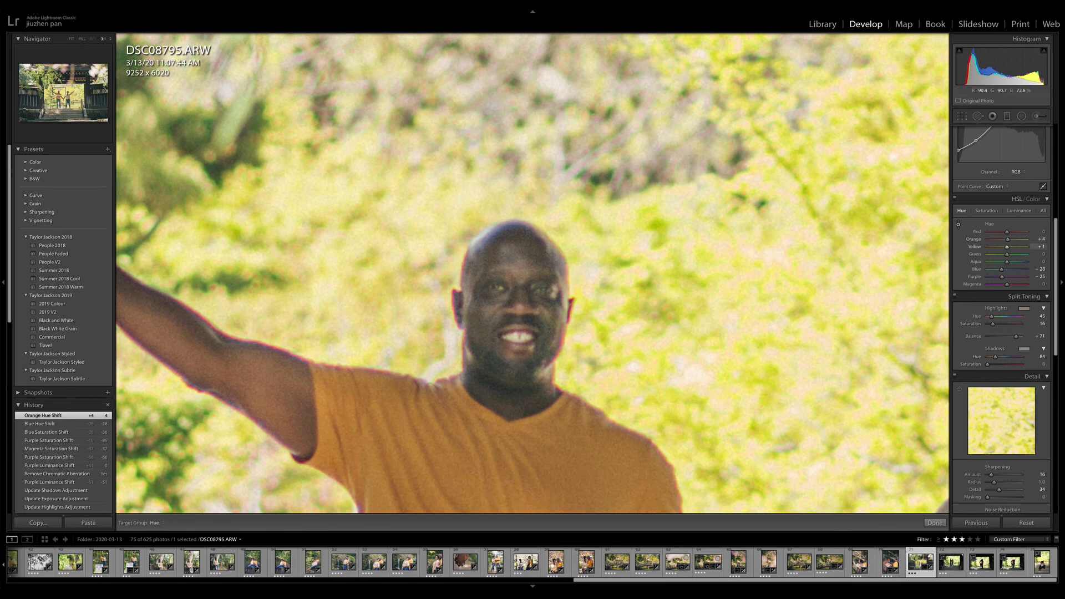
key(comma)
key(comma)
key(Down)
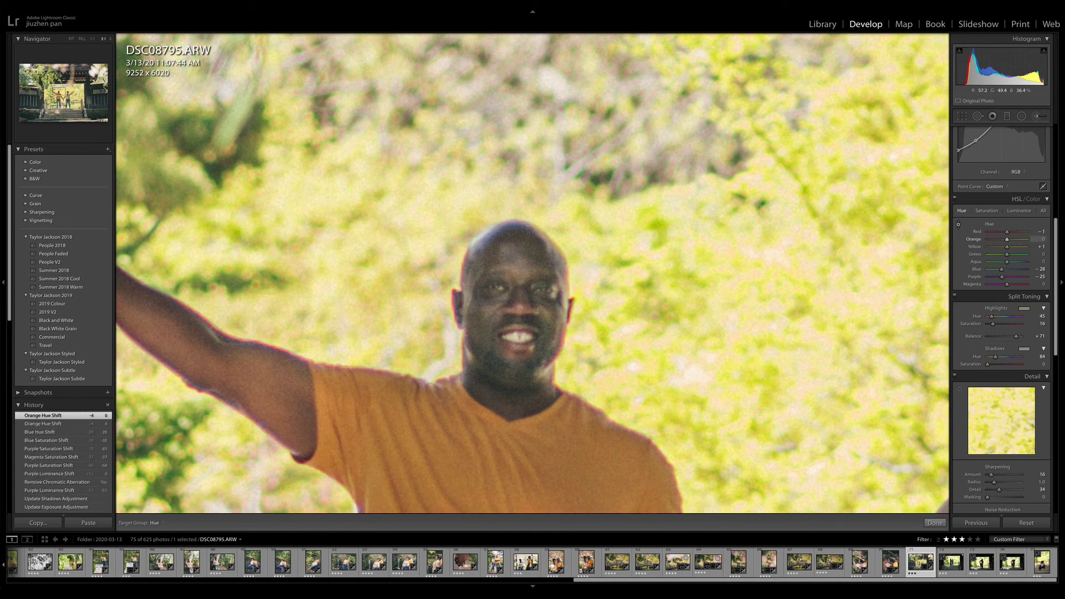
- Lower the orange saturation to −45 and the yellow saturation to −3 with the targeted adjustment
click(986, 210)
key(comma)
key(comma)
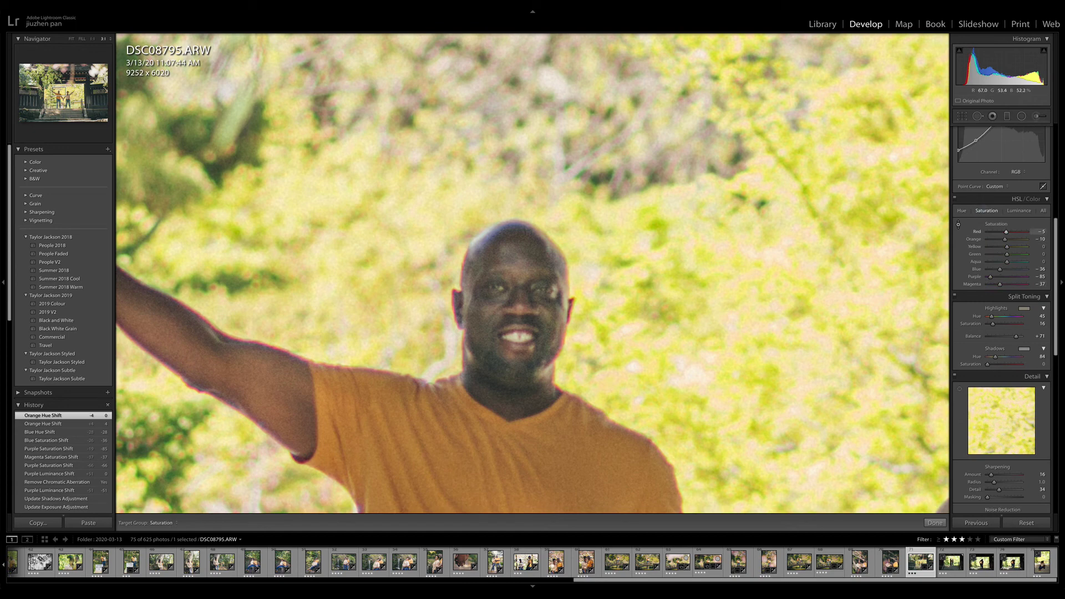
key(period)
key(period)
key(comma)
key(minus)
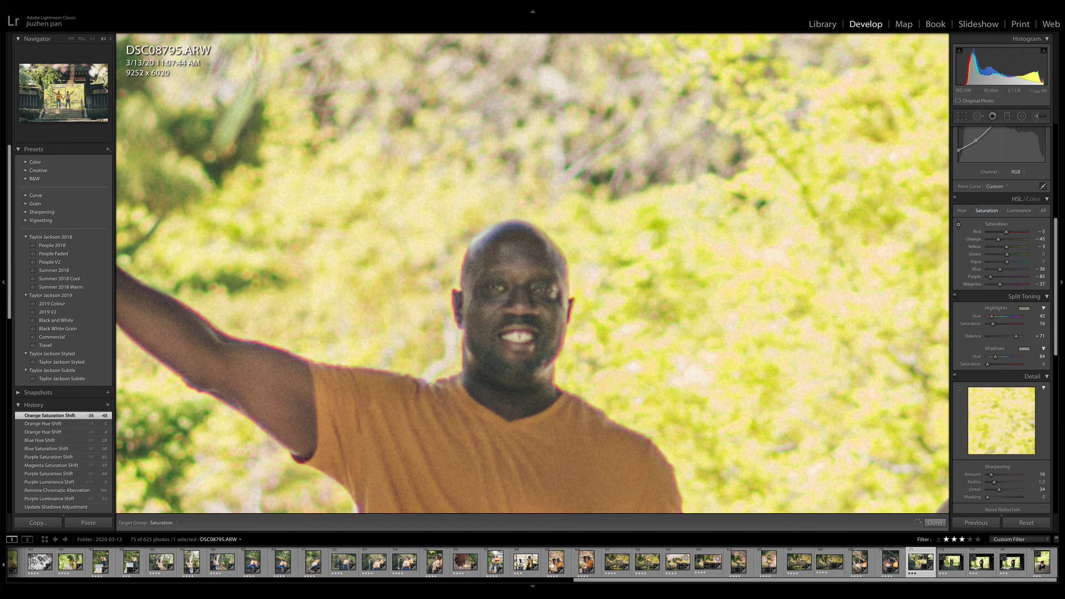
- Compare the whole photo with the HSL color adjustments switched off and on
key(z)
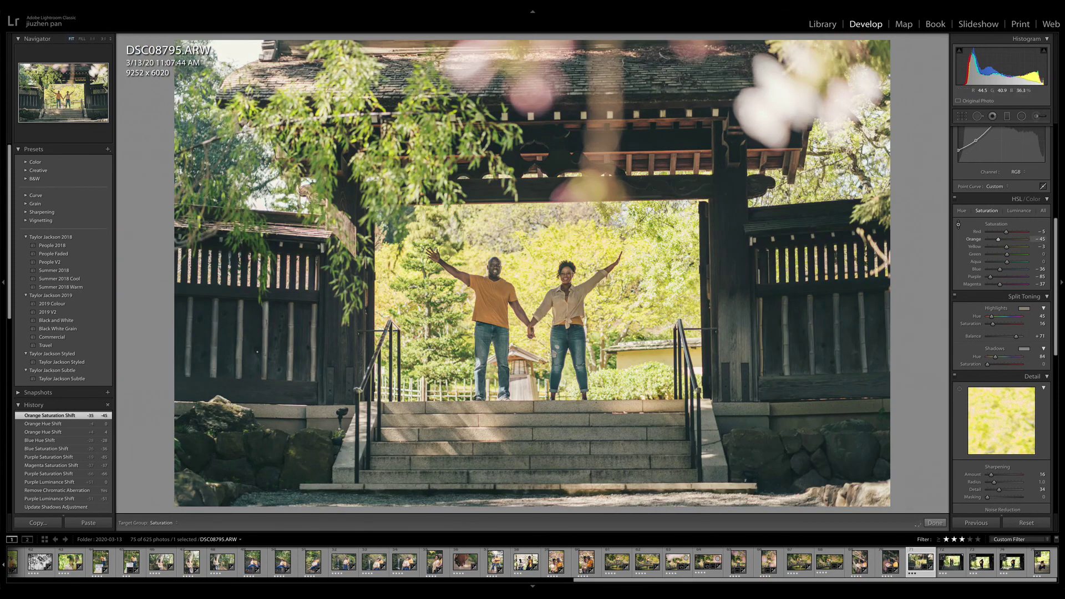
key(comma)
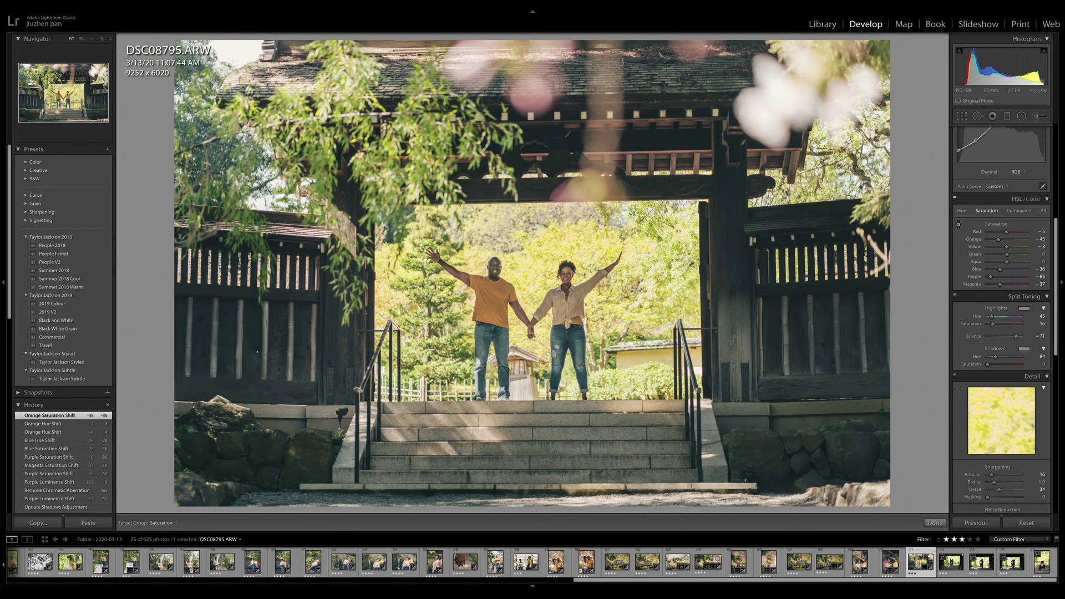
click(955, 198)
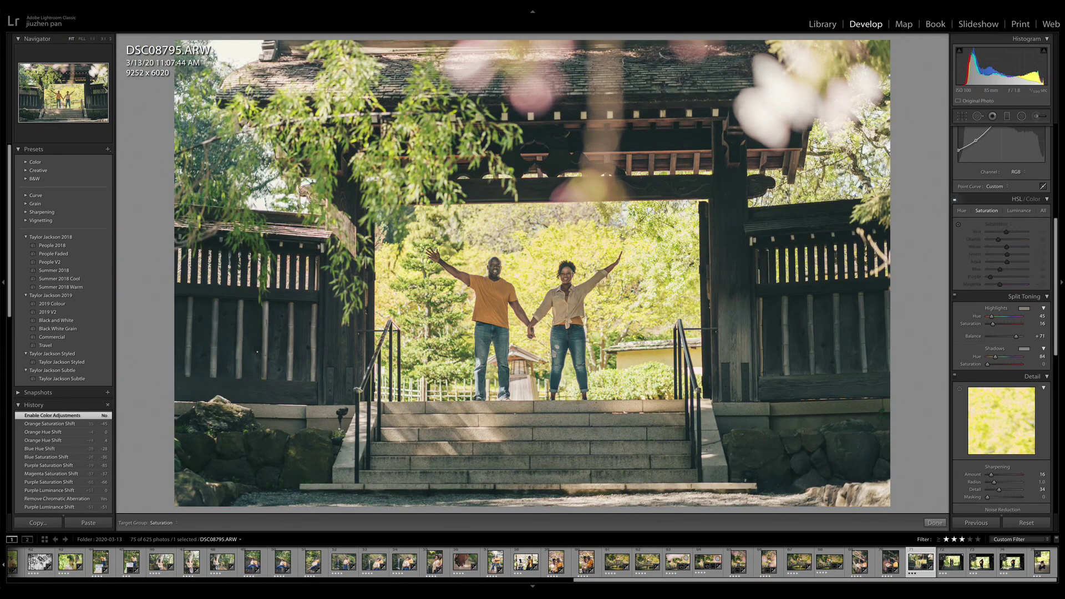
click(955, 199)
click(955, 199)
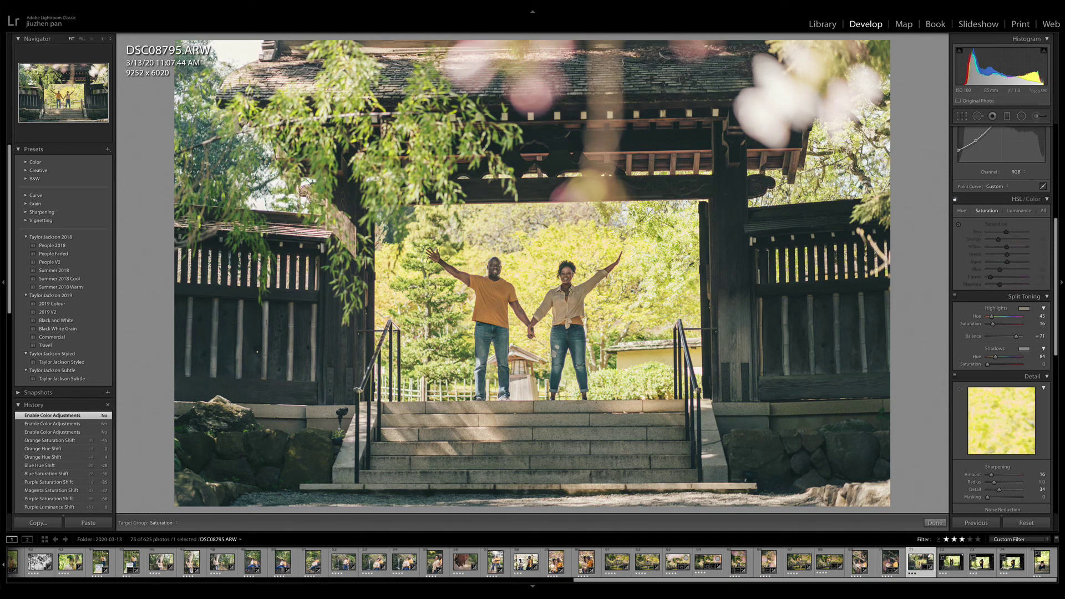
click(955, 198)
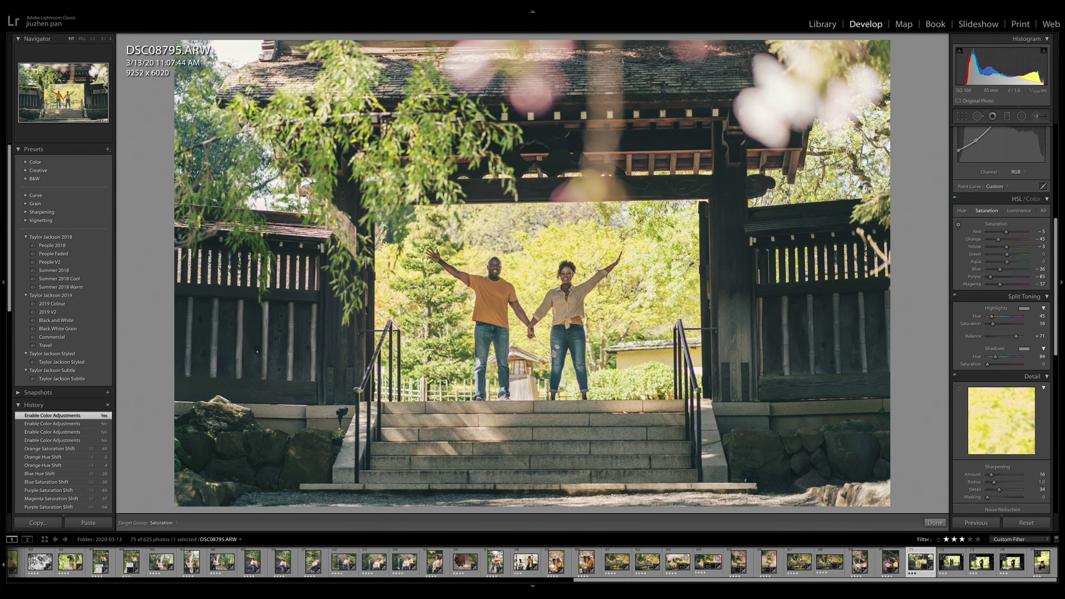
- Add an inverted radial filter with saturation 11 over the woman's jeans and fit its height to her legs
click(1022, 116)
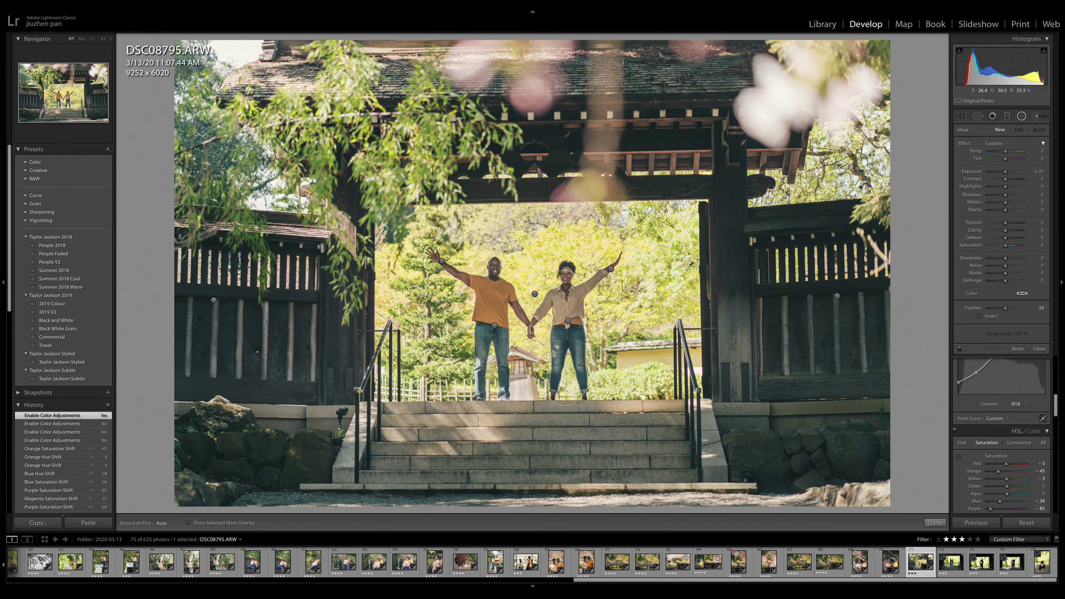
drag(597, 405, 600, 404)
click(981, 317)
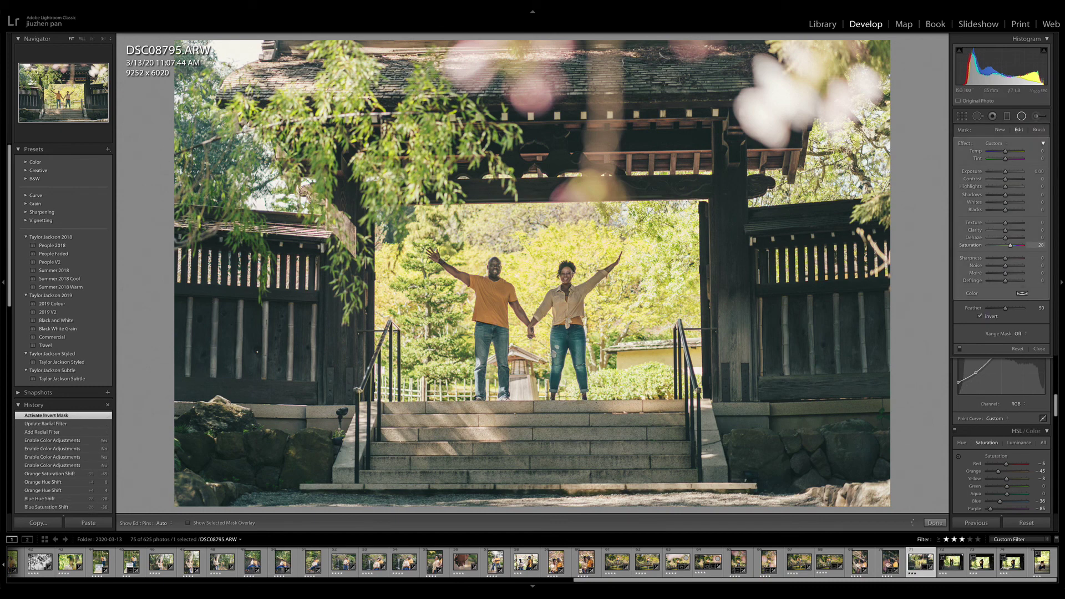
drag(1009, 245, 1008, 246)
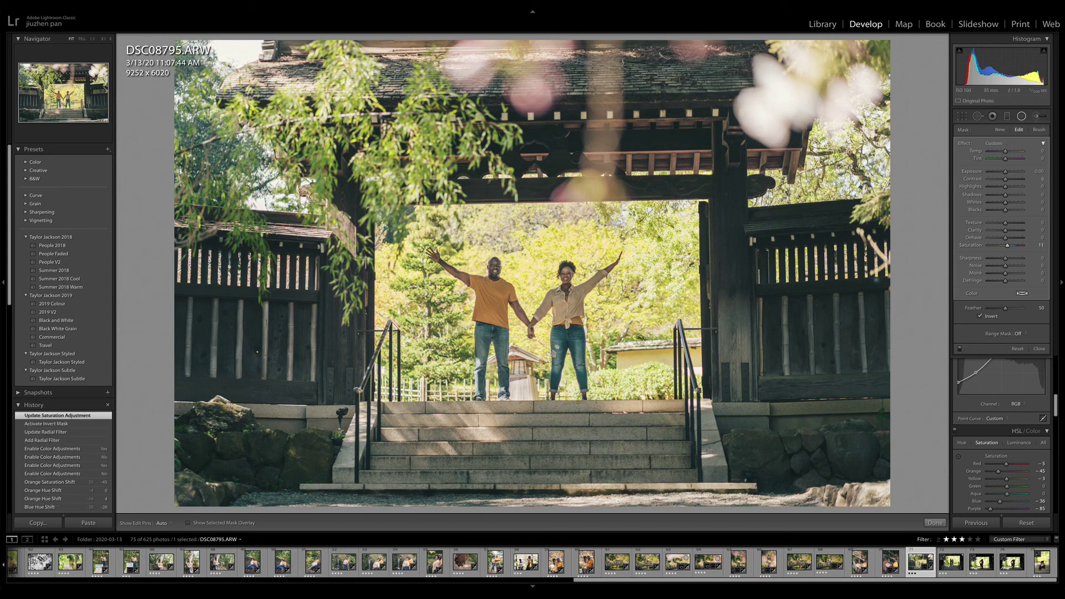
click(568, 358)
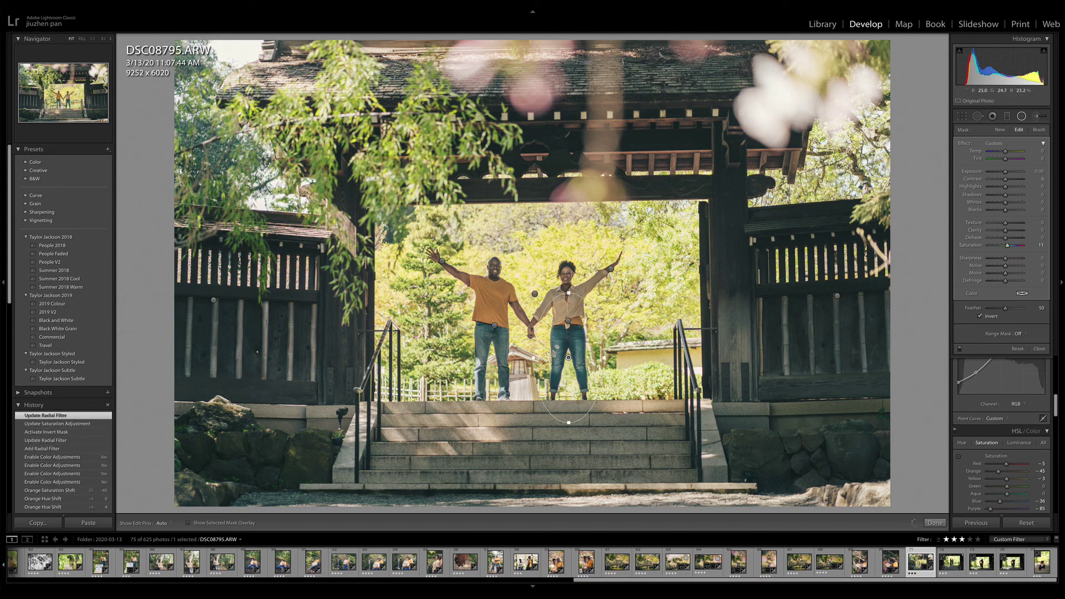
drag(569, 423, 568, 395)
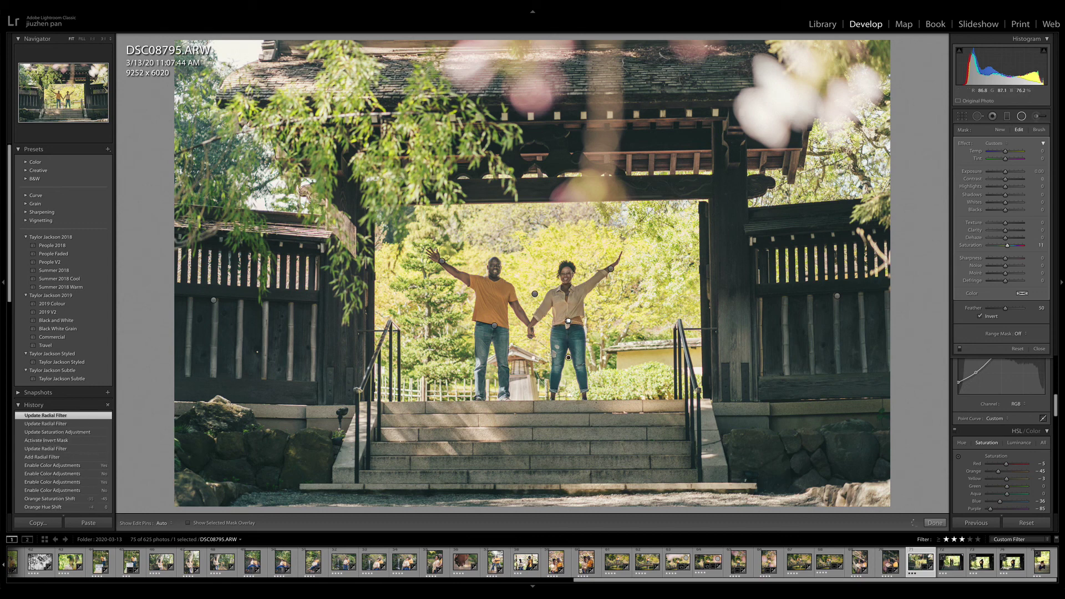
- Tint the radial filter on the woman's jeans blue with hue 225 and saturation 21%
click(1022, 294)
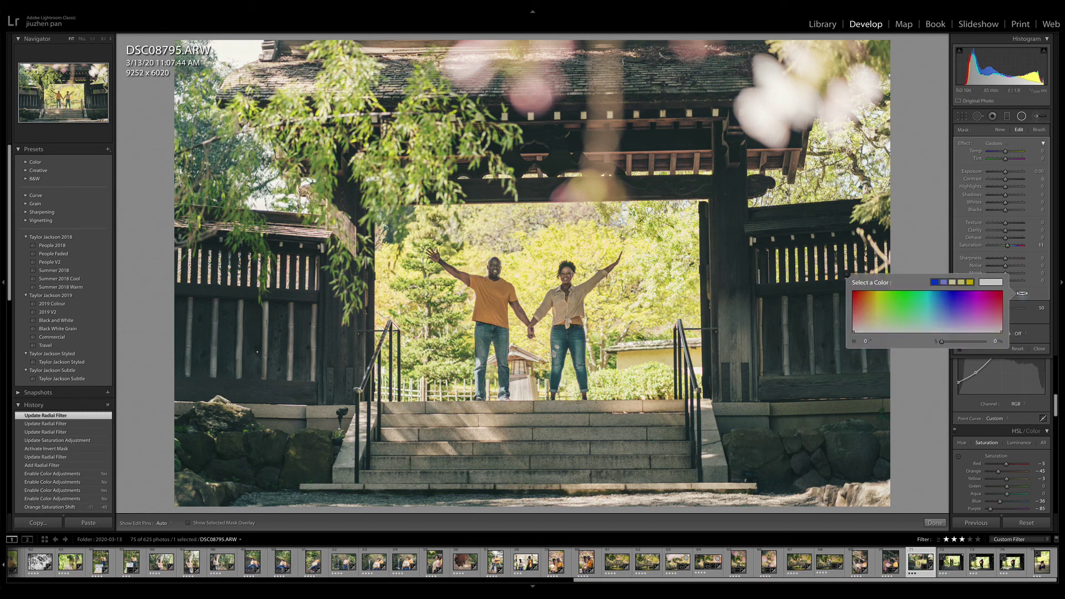
click(946, 325)
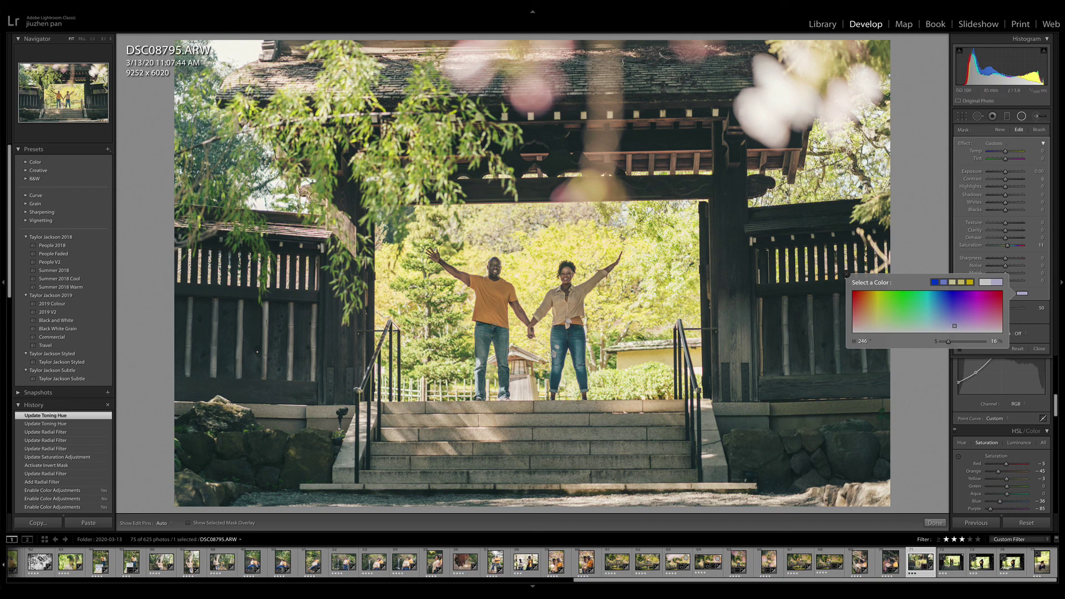
drag(954, 326, 947, 327)
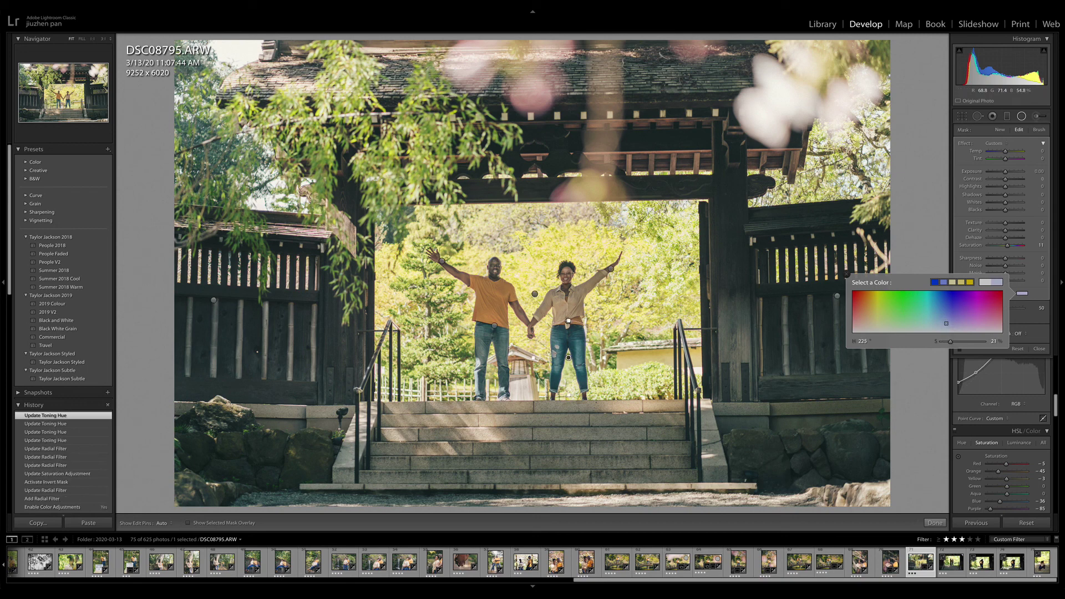
- Duplicate the blue-tinted radial filter onto the man's jeans and stretch it to cover his legs
right_click(569, 357)
click(591, 359)
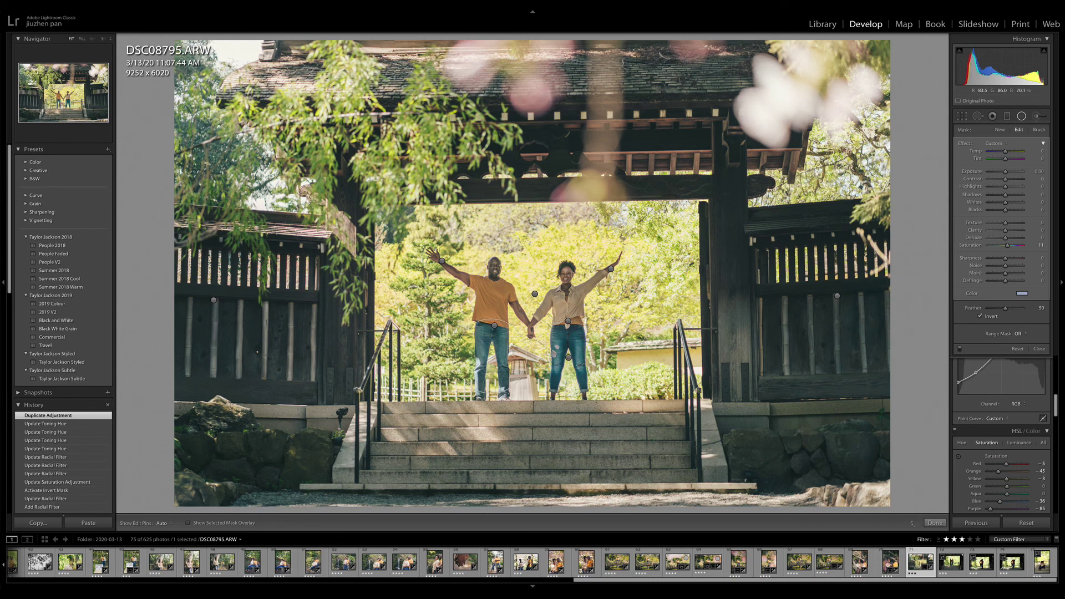
drag(568, 357, 491, 355)
drag(491, 392, 492, 404)
- Duplicate the man's radial filter onto his orange shirt and change its tint to a pale warm yellow
right_click(491, 354)
click(508, 358)
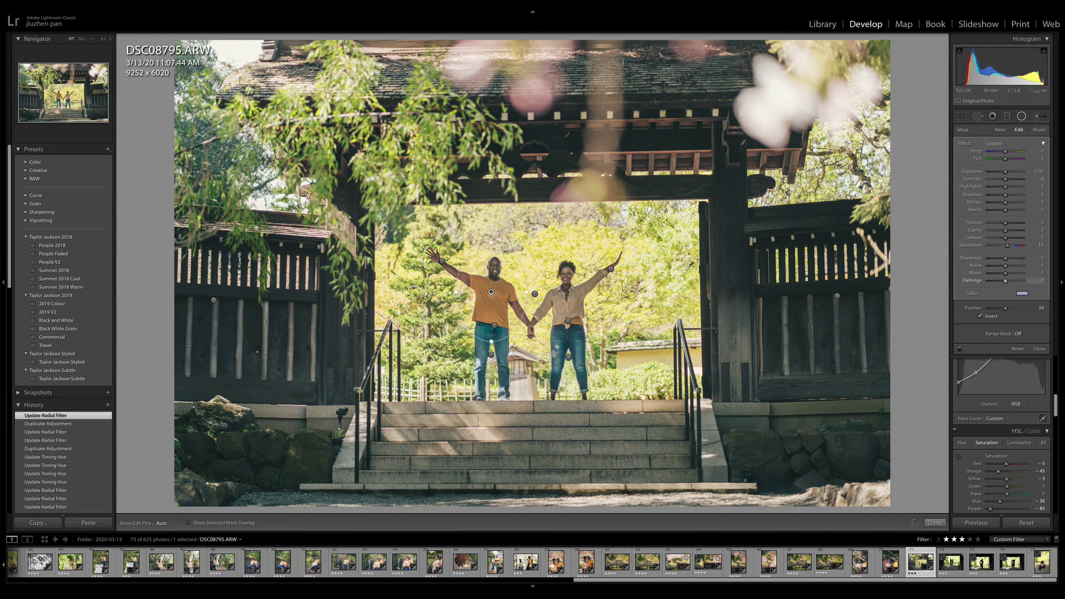
click(1022, 293)
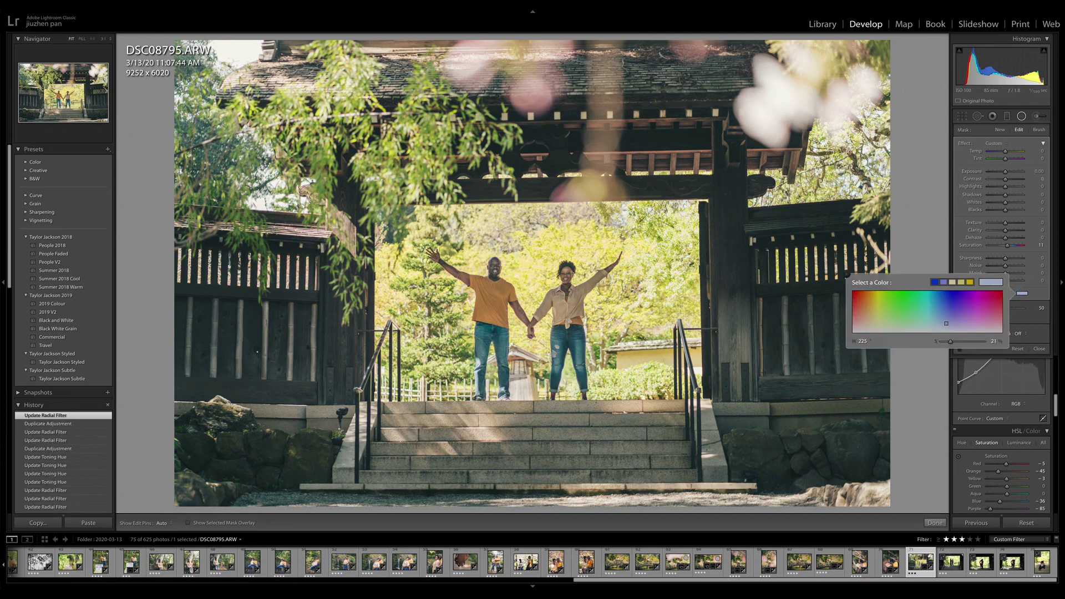
click(871, 325)
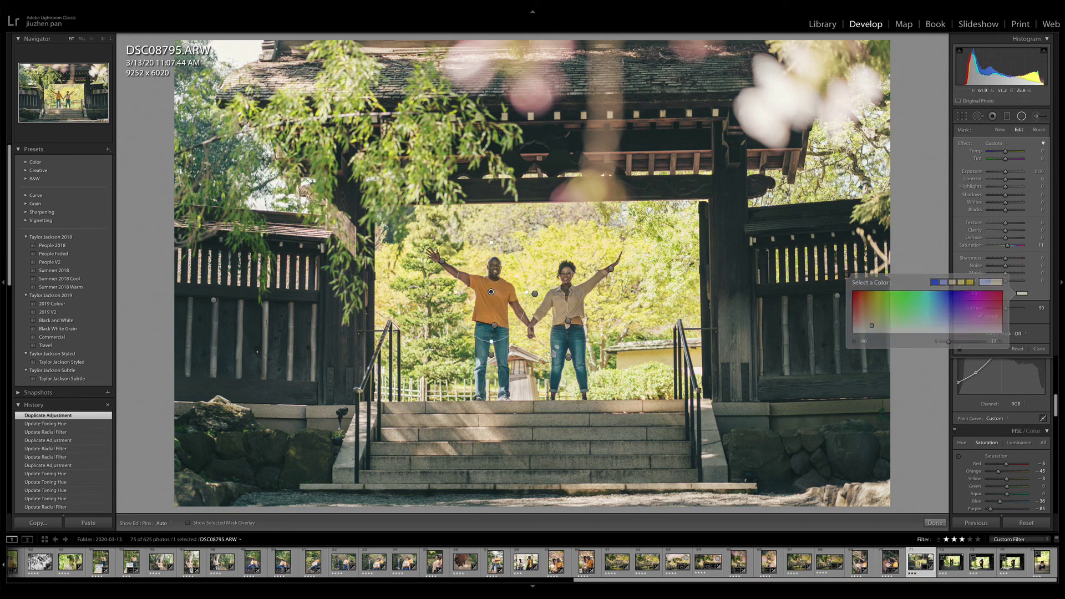
- Duplicate the radial filter on the man's orange shirt and place the copy over the woman's shirt
ctrl+alt+click(491, 291)
drag(491, 292, 568, 301)
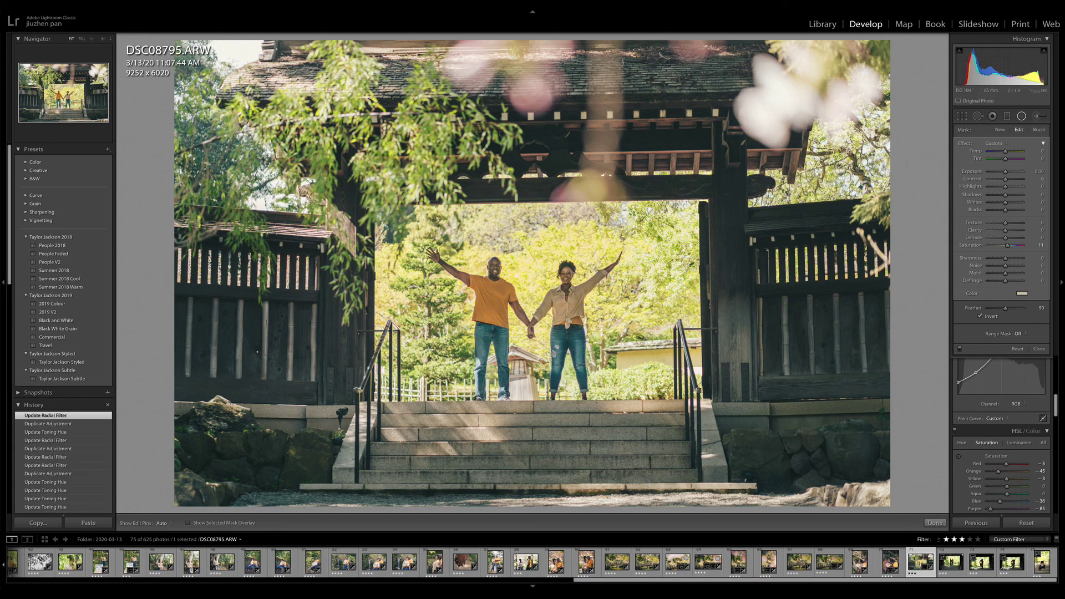
key(shift+m)
- Compare DSC08795 before and after editing several times, and rate it four stars
key(backslash)
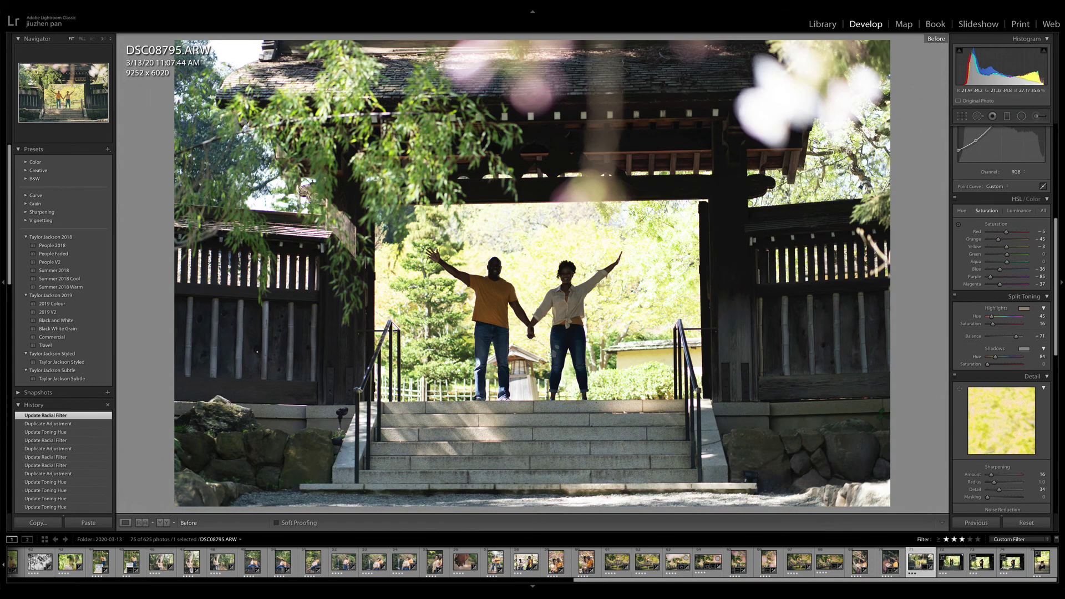
key(backslash)
key(backslash)
key(backslash)
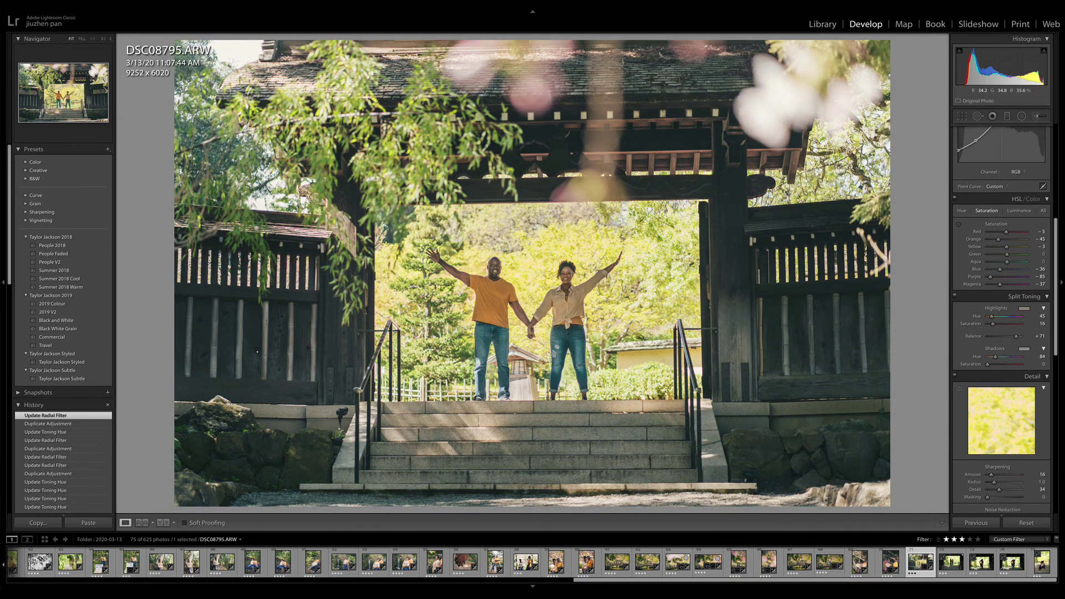
key(backslash)
key(backslash)
key(backslash)
key(backslash)
key(4)
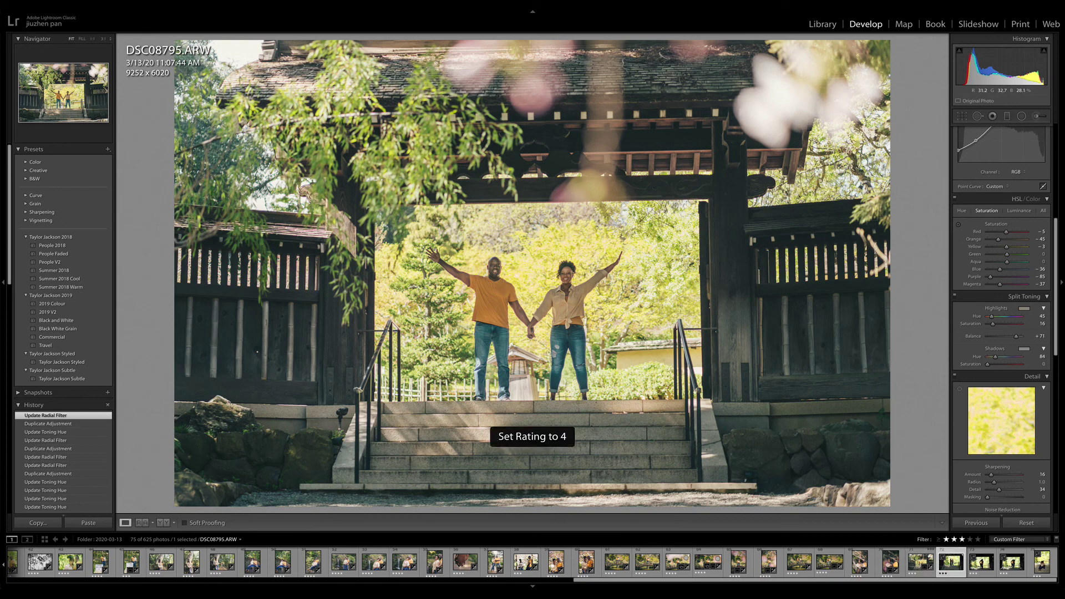
- Select DSC08801 and the two photos after it, and synchronize DSC08801's settings across them
key(Right)
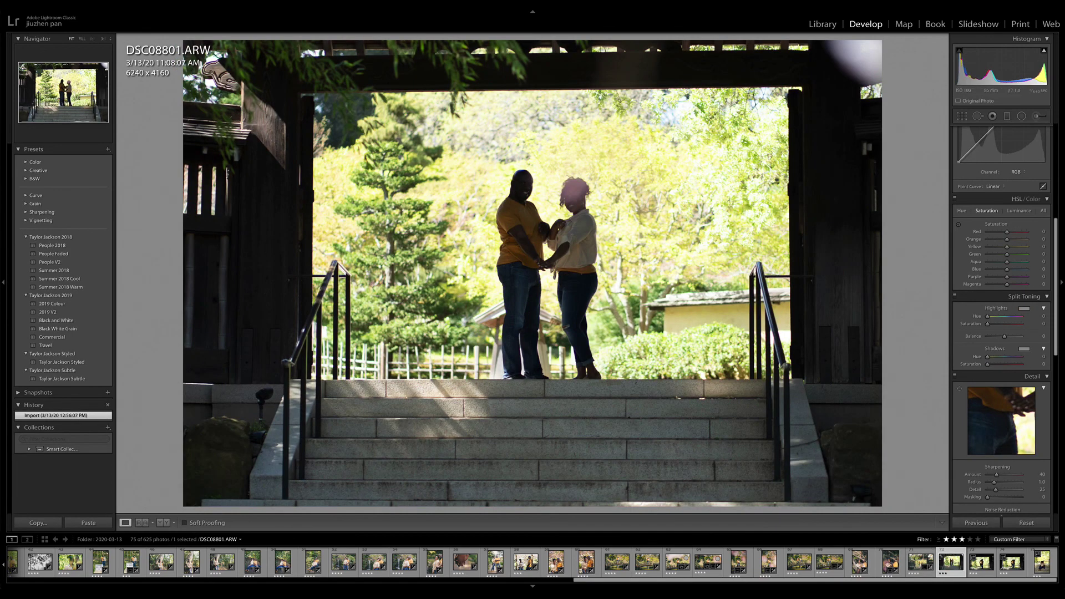
key(shift+Right)
key(shift+Right)
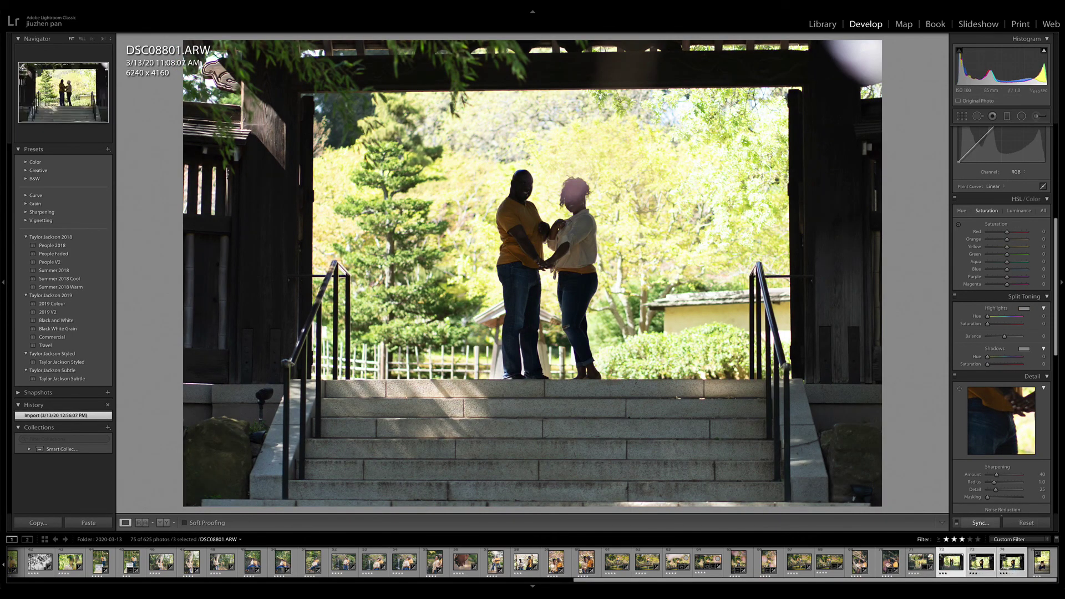
click(981, 523)
key(Return)
- Extend the selection back to DSC08795 and synchronize its develop settings to the other three selected photos
shift+click(921, 563)
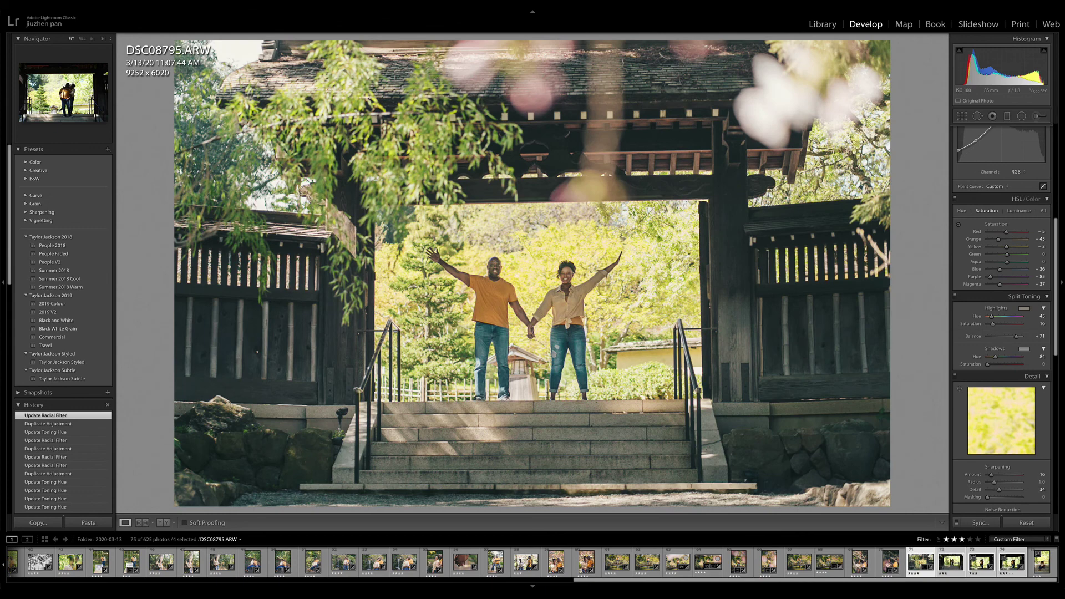
click(981, 523)
key(Return)
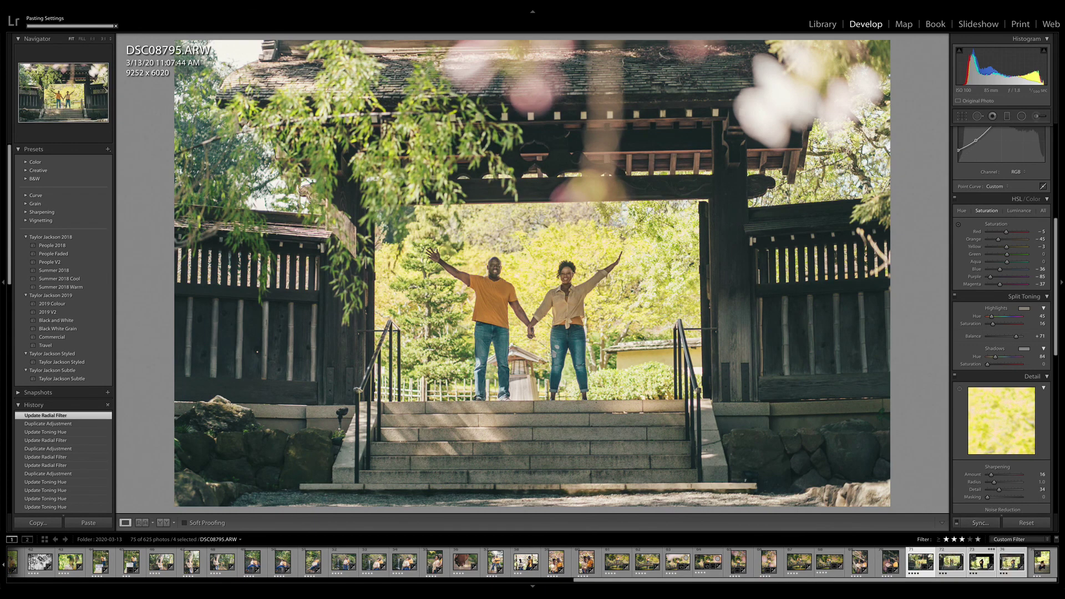
- On DSC08801, reposition the synced radial filters over the couple's clothing and fit the blue-tinted ones over both pairs of jeans
click(954, 560)
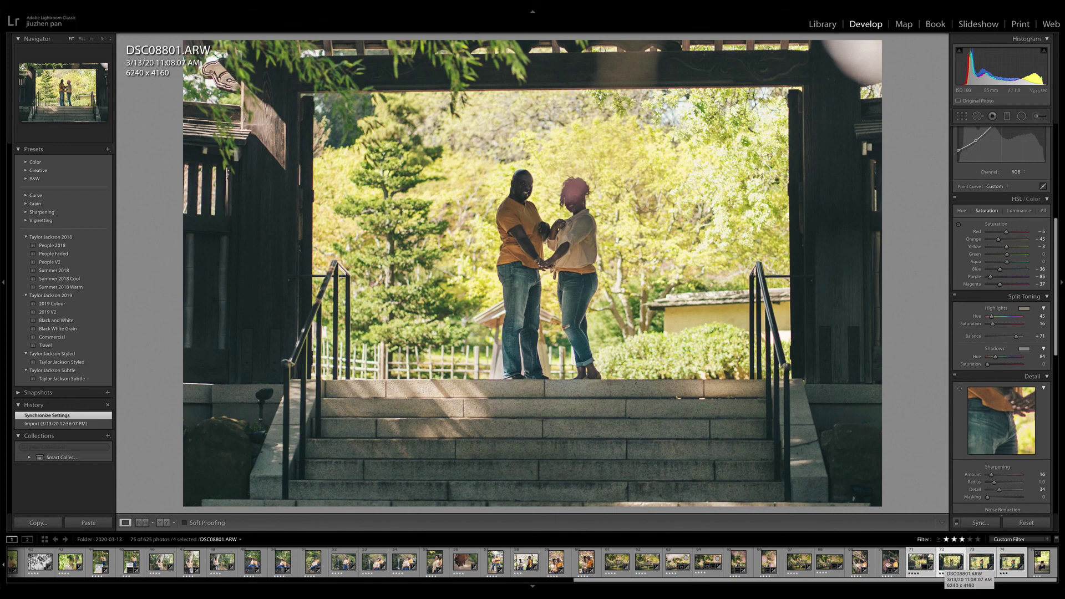
scroll(1002, 321, up, 5)
scroll(1002, 320, down, 2)
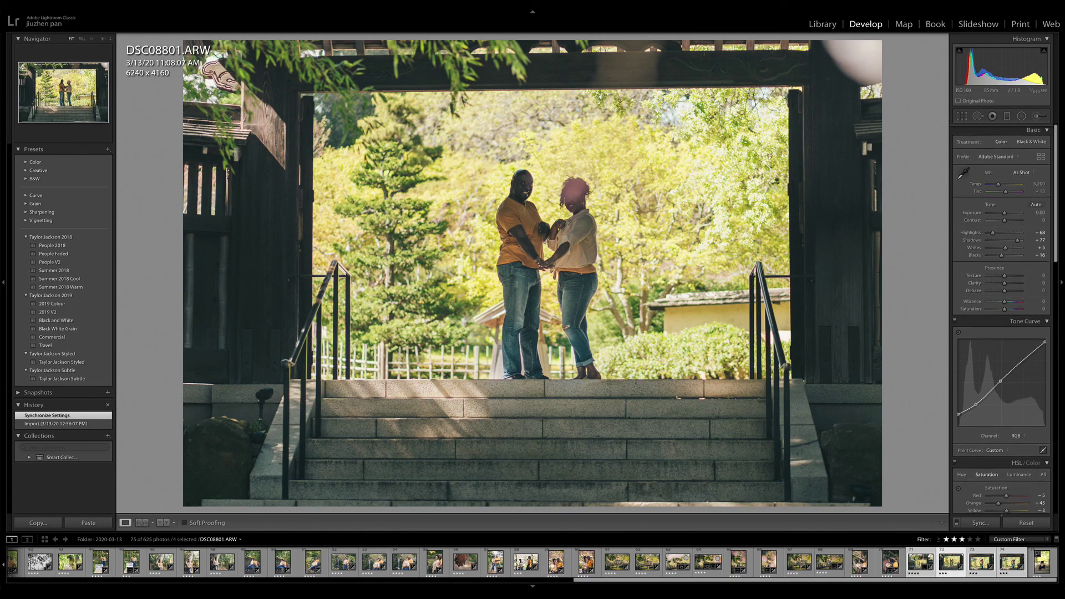
key(shift+m)
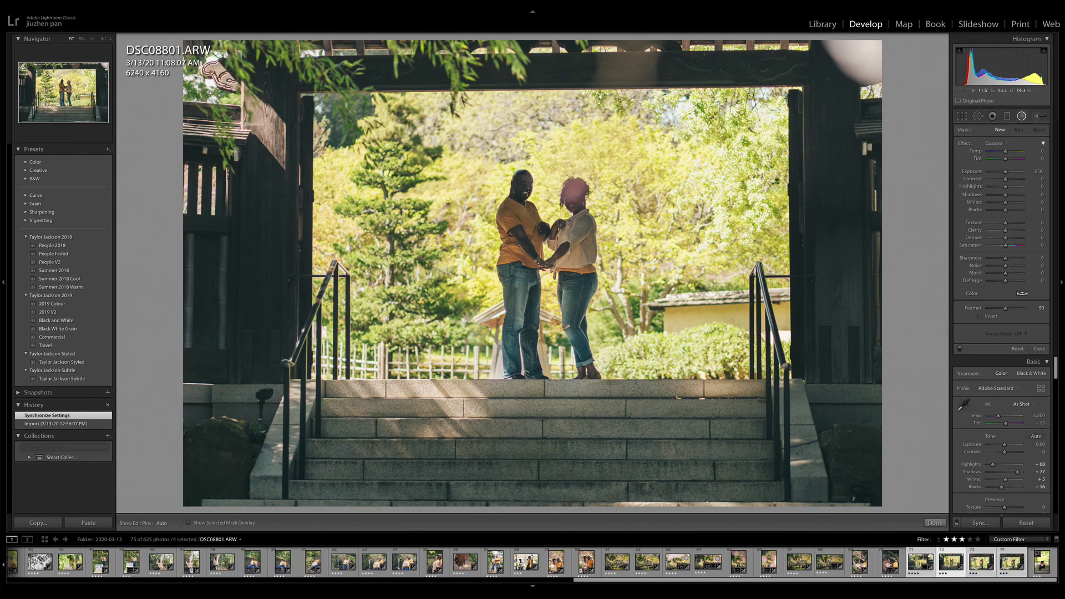
click(607, 275)
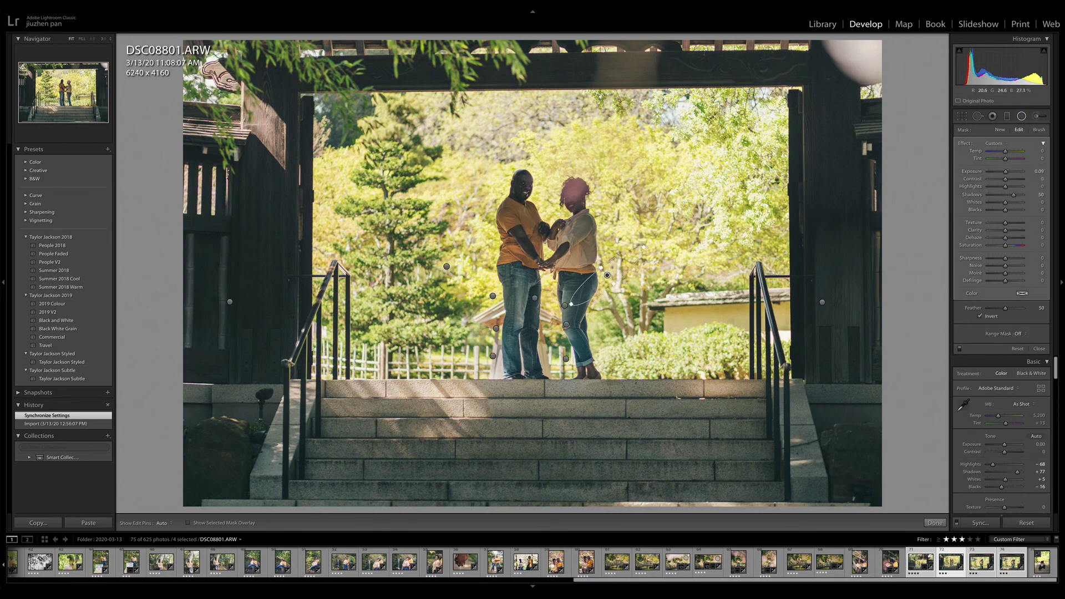
click(565, 306)
drag(566, 324, 577, 260)
drag(496, 328, 517, 238)
drag(493, 356, 521, 306)
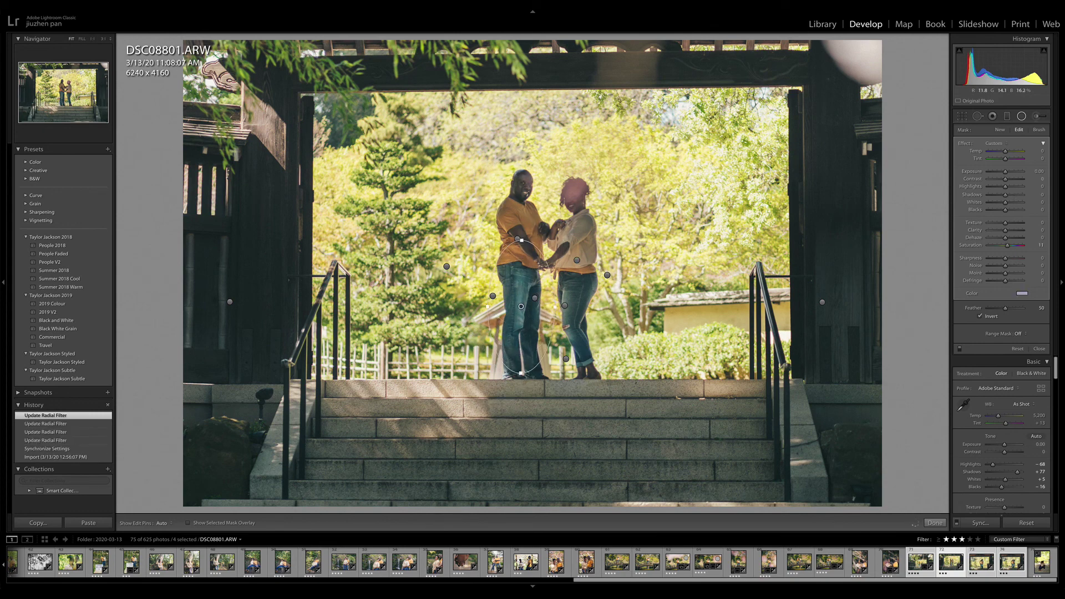
drag(566, 359, 577, 392)
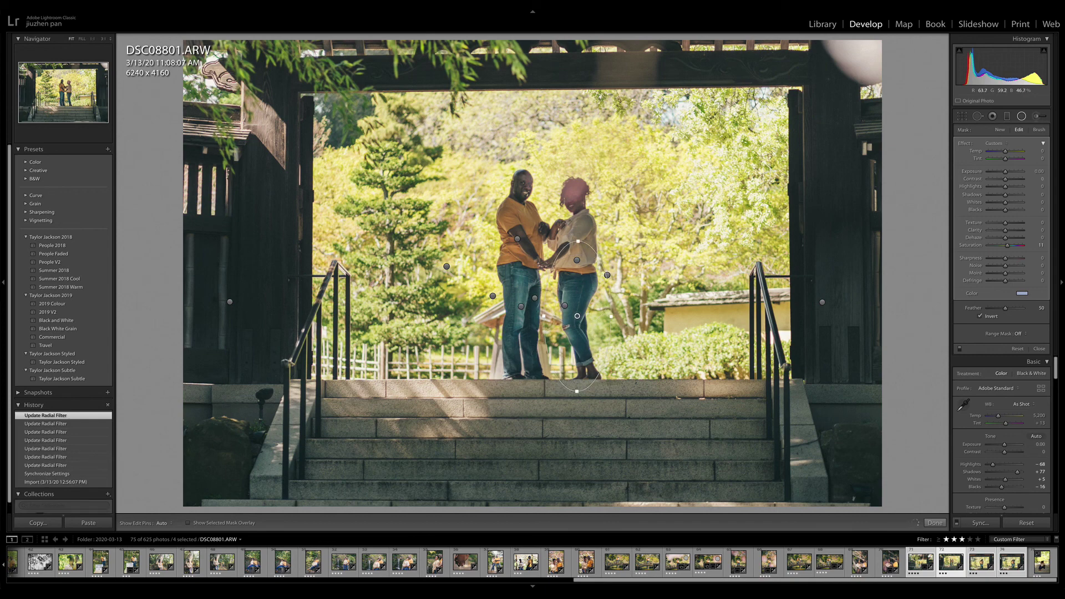
- Move the shirt radial filters onto the woman's and man's shirts, and shift the large filter to centre on the couple
click(565, 306)
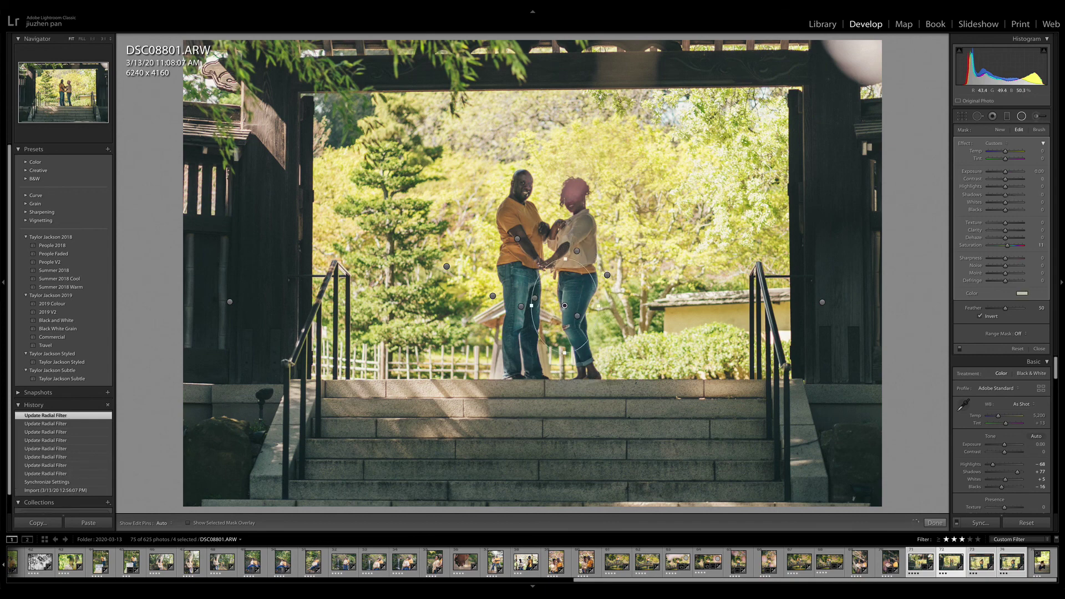
drag(565, 306, 574, 237)
click(535, 298)
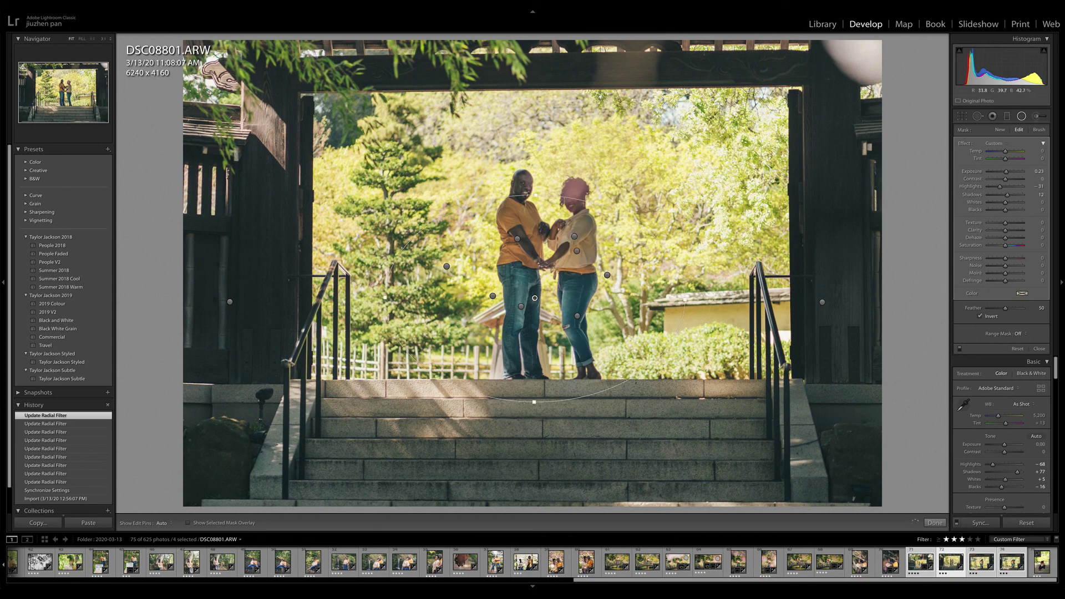
drag(521, 306, 523, 228)
click(493, 296)
click(535, 298)
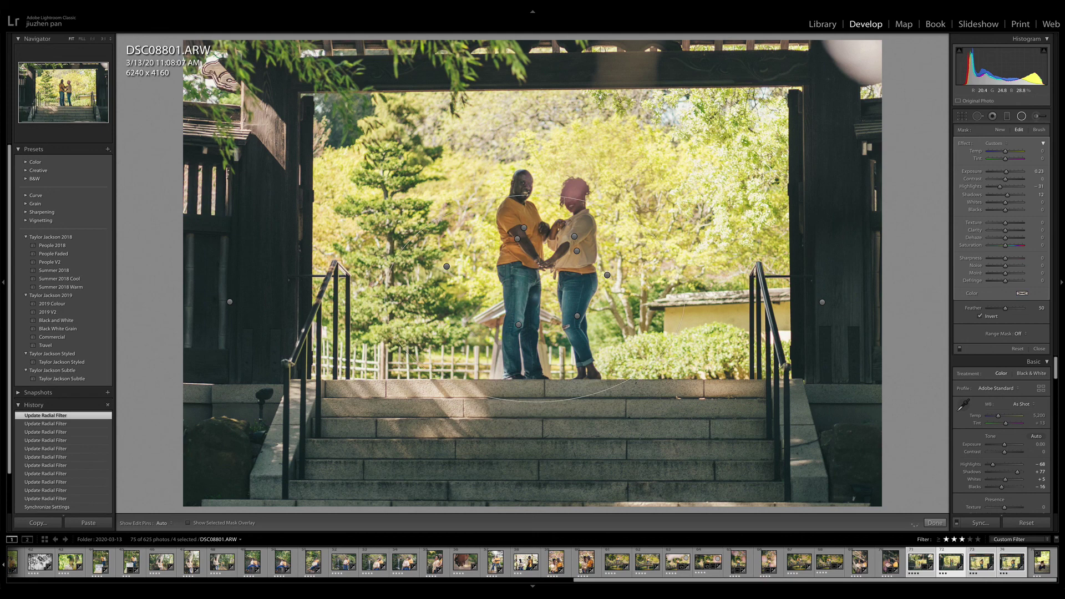
drag(535, 298, 554, 267)
- Move the two shadow-lifting radial filters onto the man's and the woman's upper bodies
click(447, 267)
drag(447, 267, 556, 243)
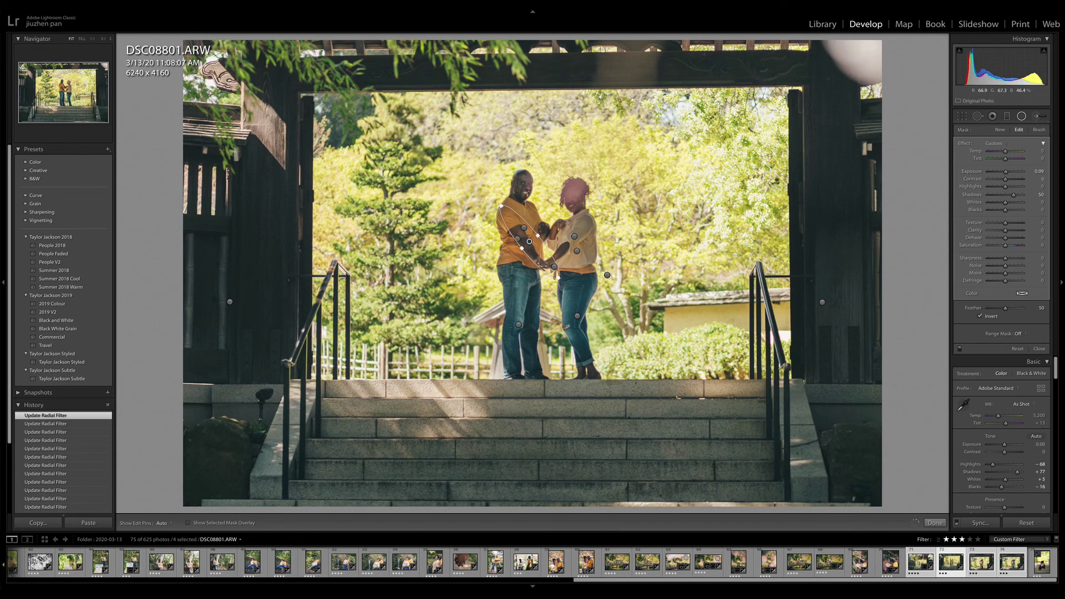
click(607, 275)
drag(607, 275, 589, 211)
- Duplicate the shadow-lifting radial filter onto the woman's head with dehaze 7, exposure 0.21, highlights -99 and shadows 51
right_click(566, 242)
click(588, 245)
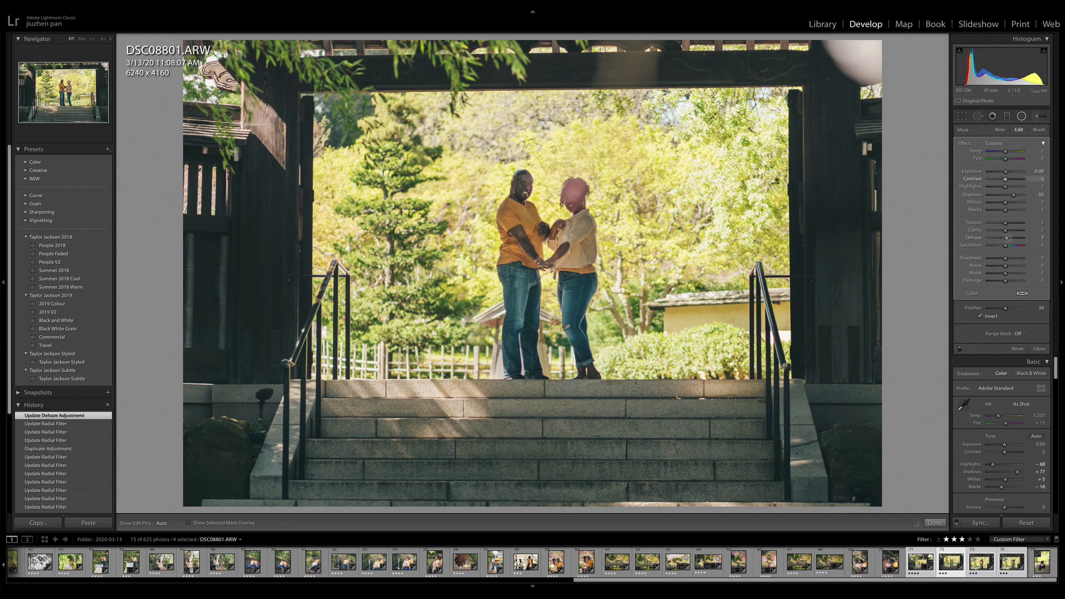
drag(1006, 171, 1007, 172)
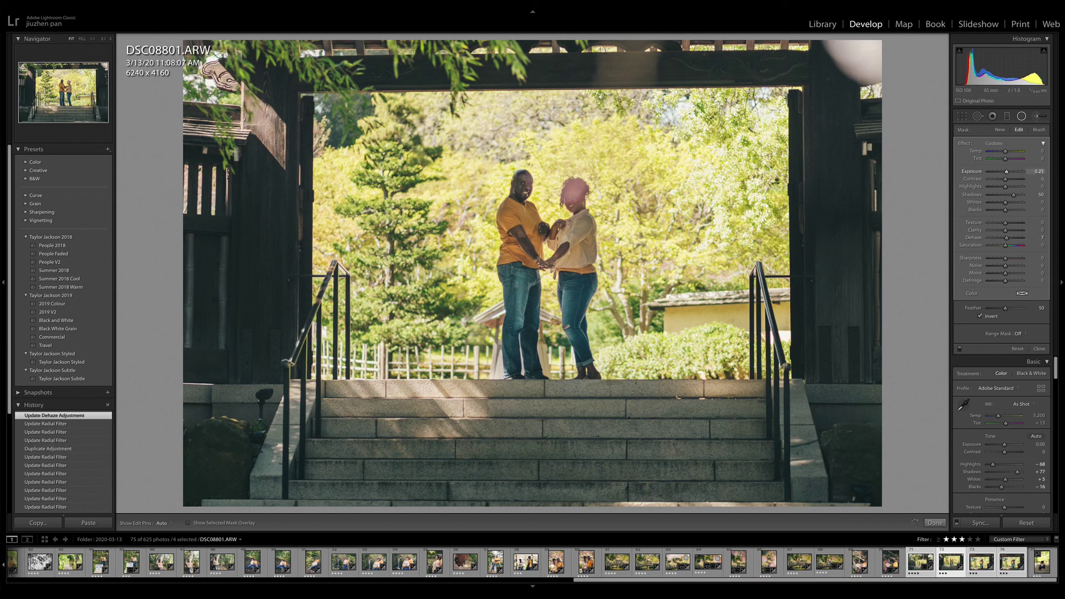
click(988, 187)
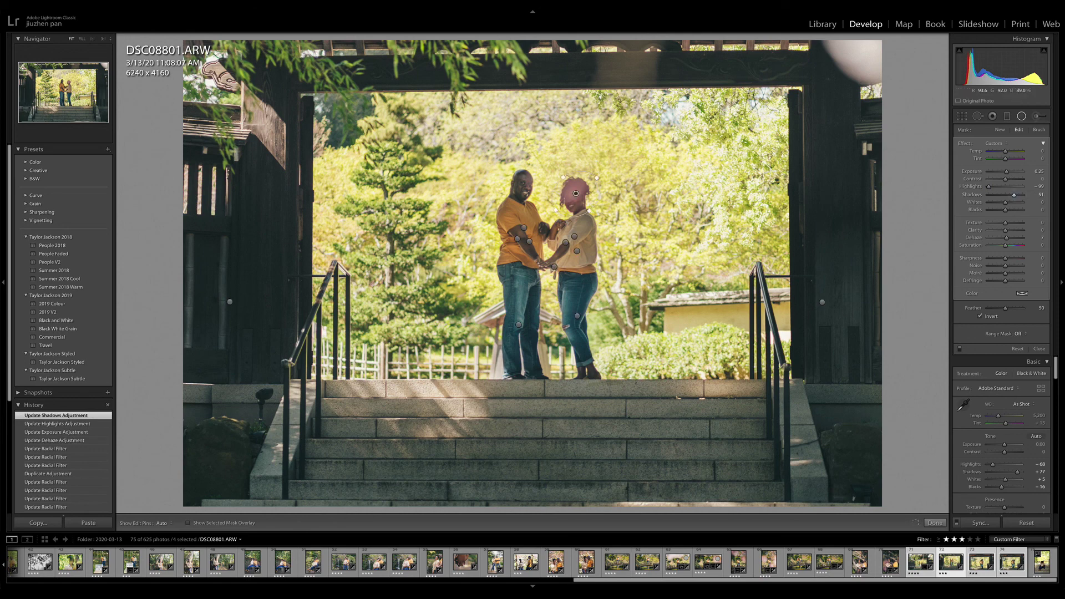
click(935, 523)
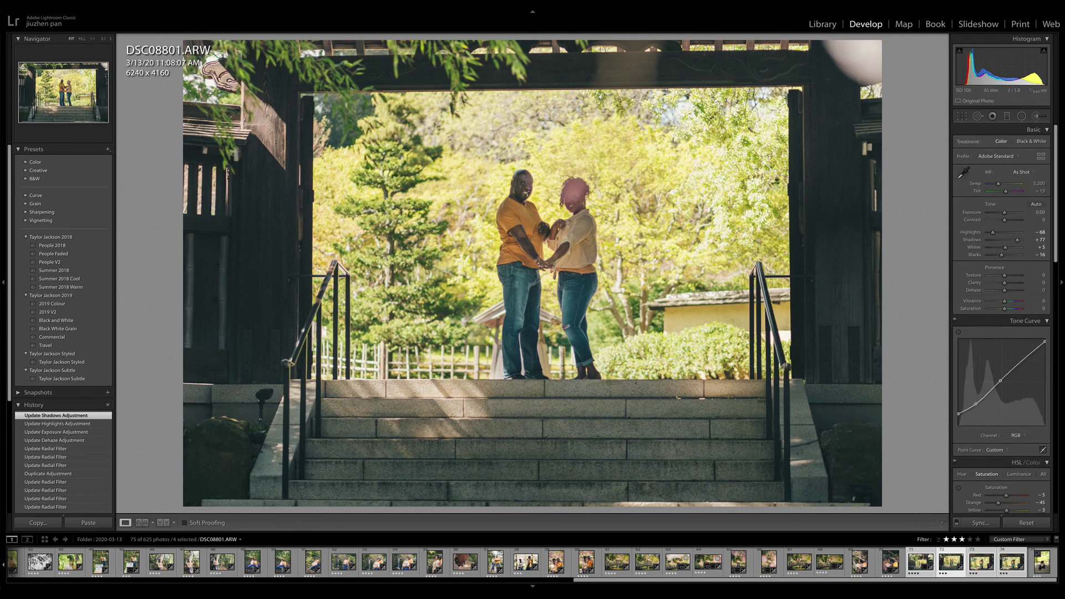
- Rate DSC08801 four stars and open DSC08812 as the only selected photo
key(4)
key(Right)
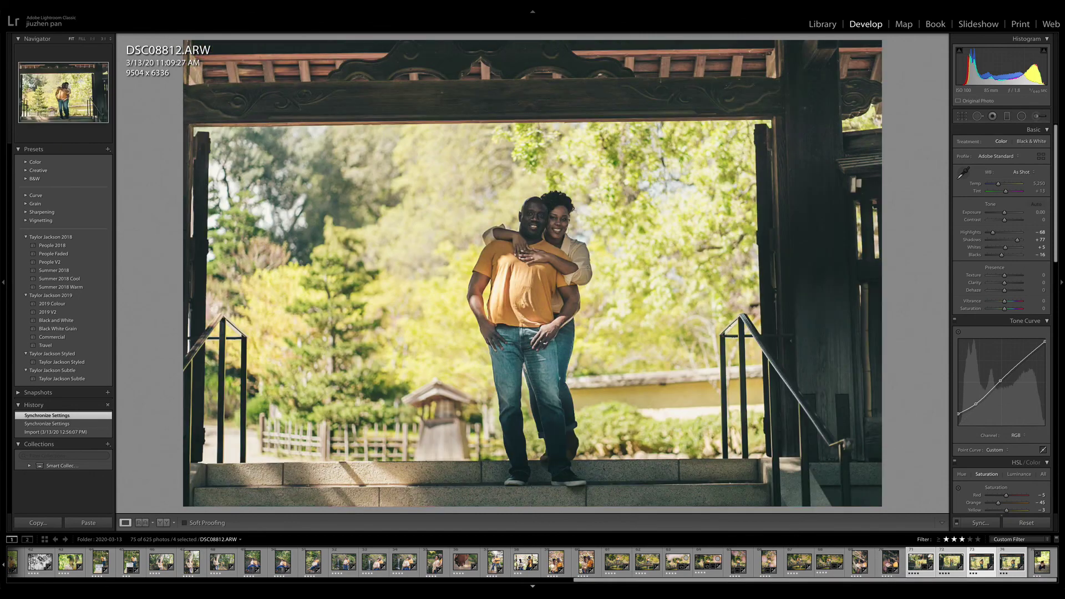
key(Left)
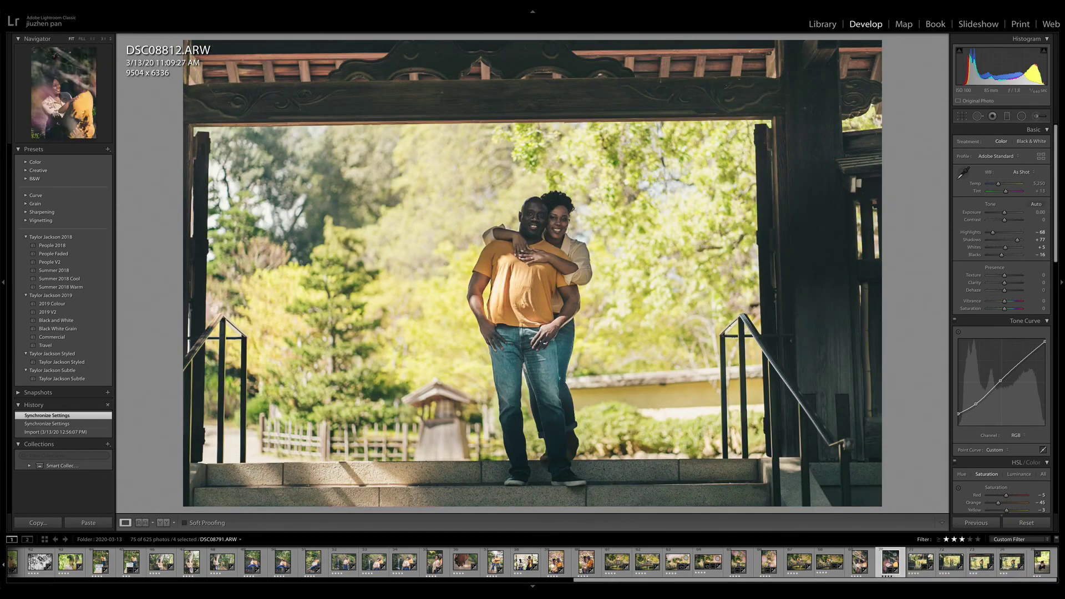
click(981, 563)
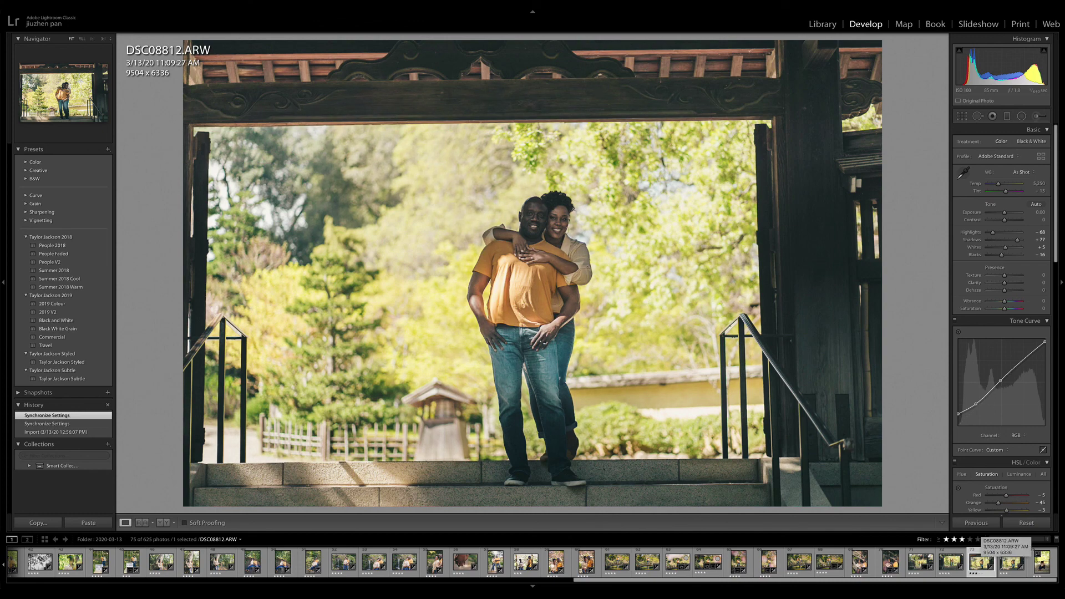
- Fit the man's blue-tinted radial filter over his jeans in DSC08812 and lower the graduated filter onto the steps
click(1021, 116)
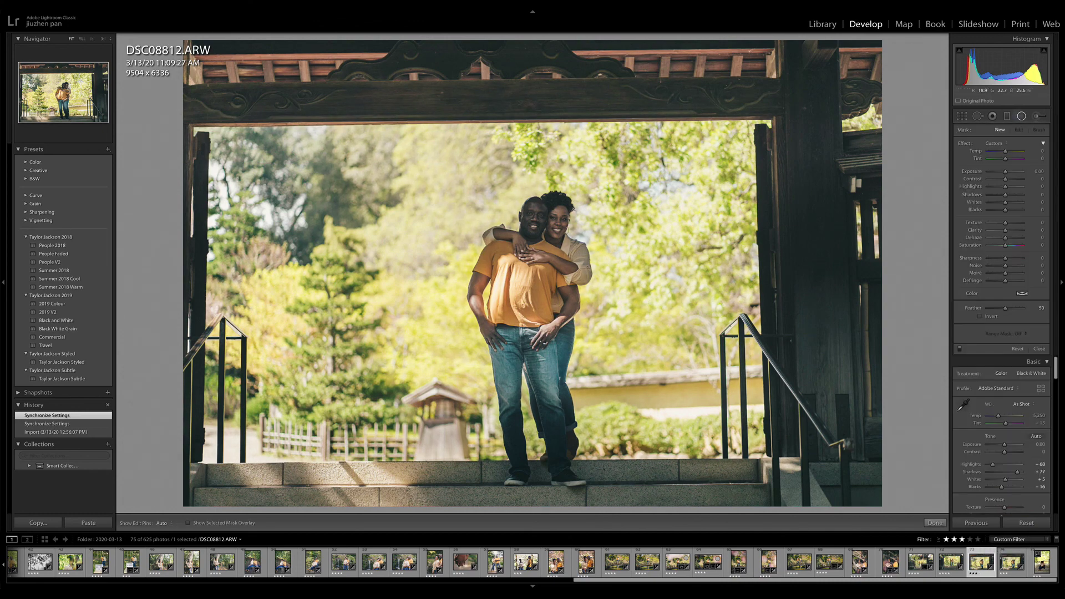
click(493, 355)
drag(493, 356, 532, 425)
drag(532, 473, 532, 513)
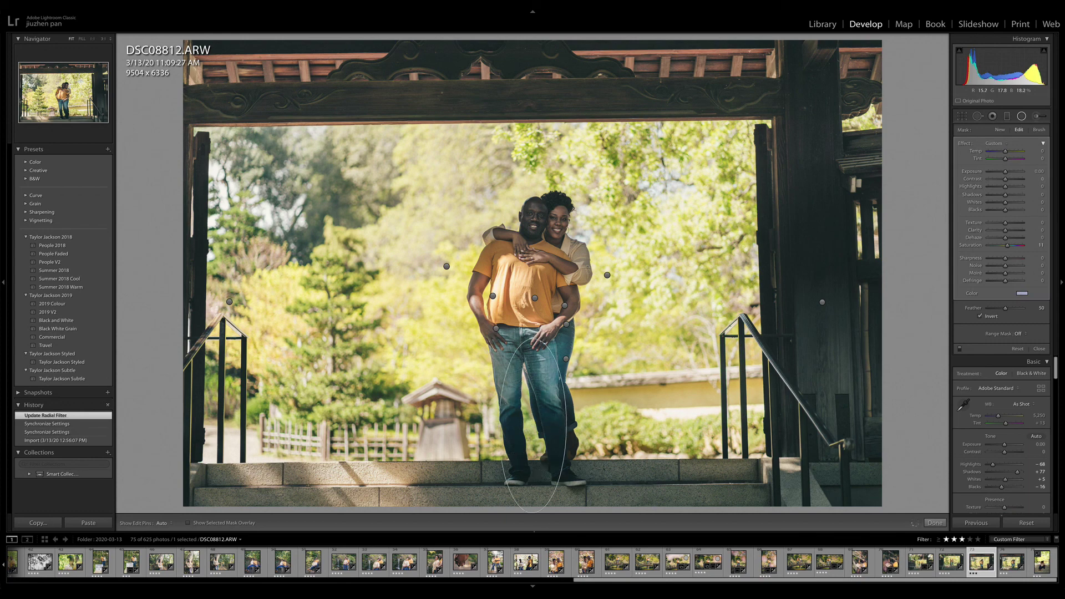
drag(566, 427, 593, 426)
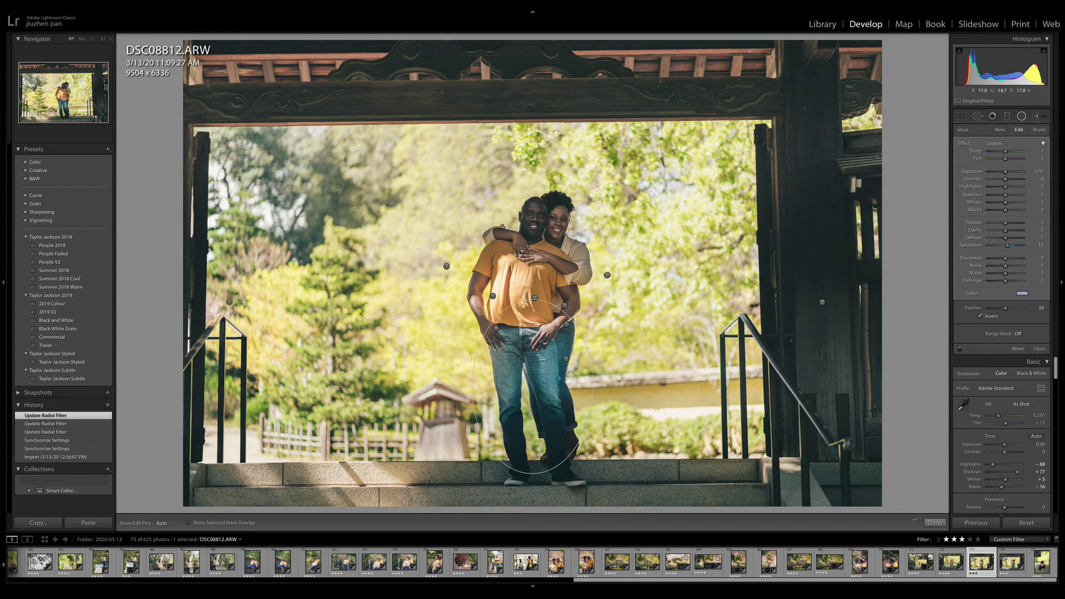
click(1006, 116)
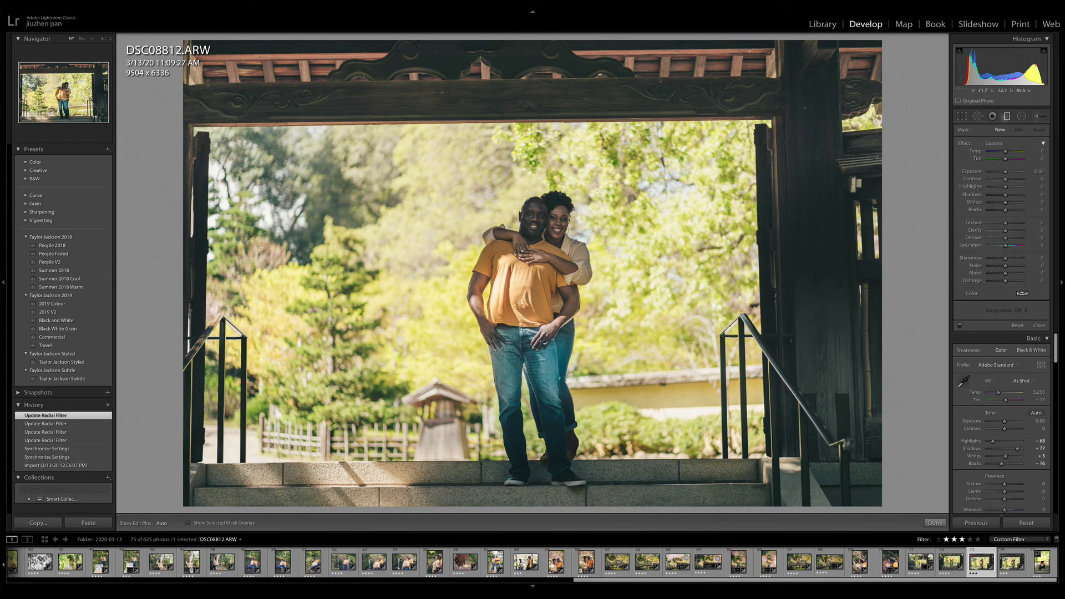
drag(540, 418, 519, 469)
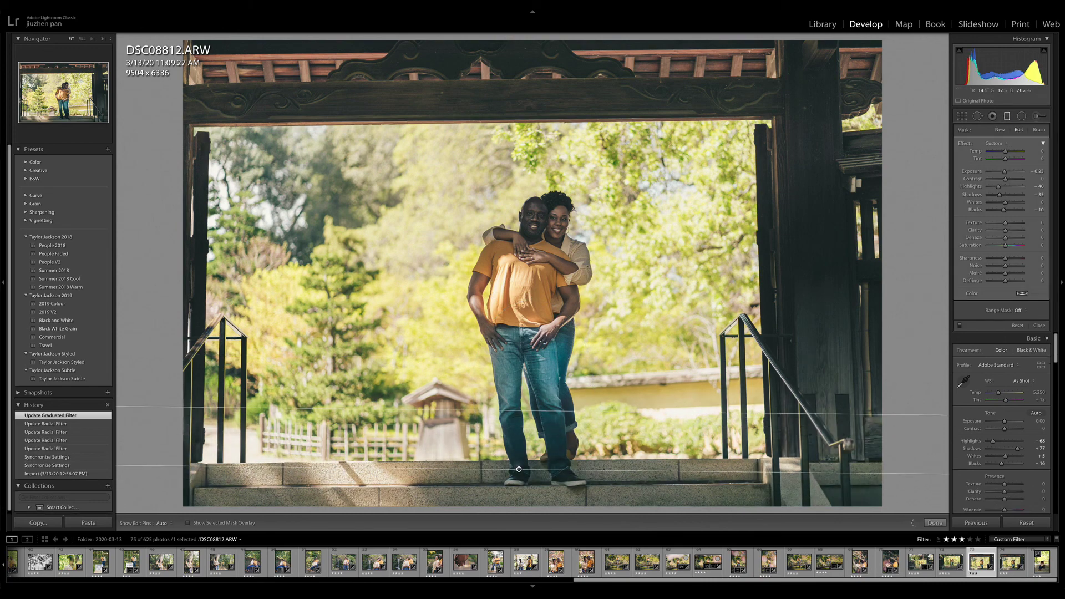
- Move the shirt radial filters onto the man's orange shirt and the woman's visible sleeve
key(shift+m)
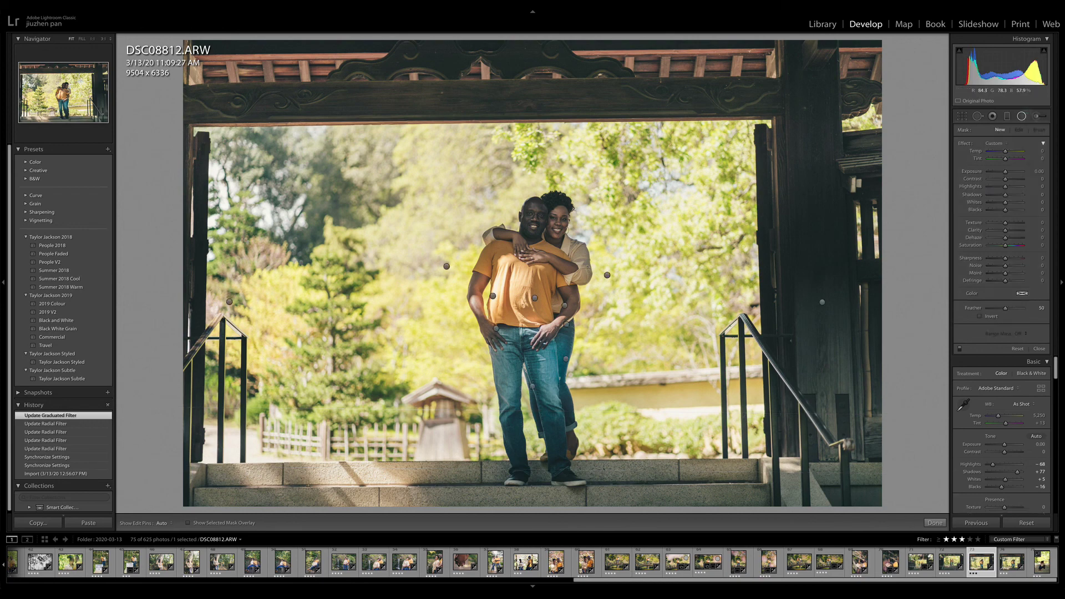
click(535, 298)
drag(492, 296, 517, 278)
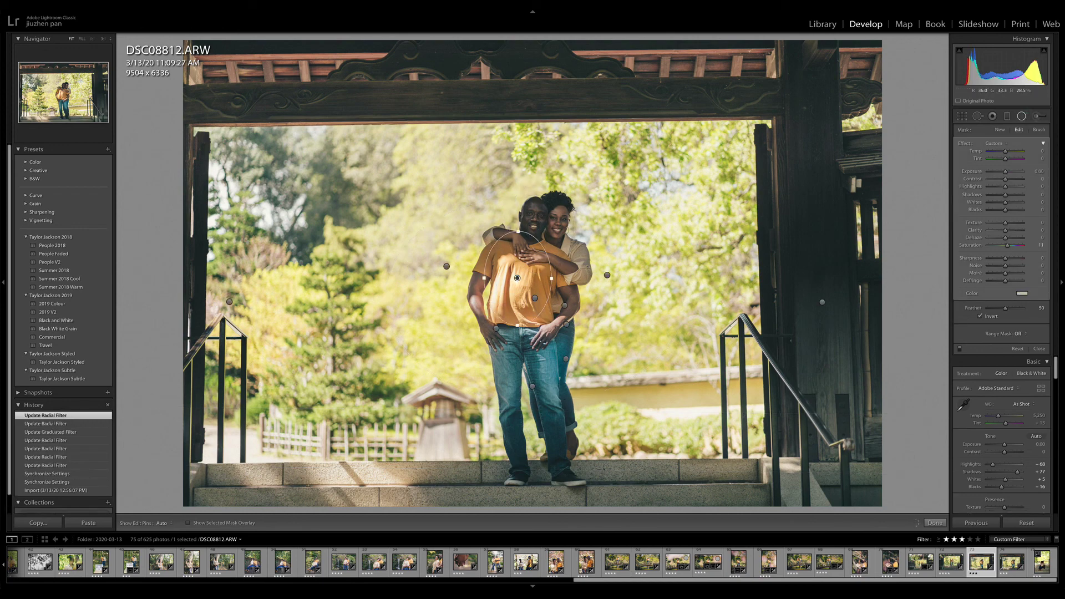
drag(565, 305, 576, 269)
- Delete the shadow-lifting radial filter beside the woman and move the remaining one over the couple's faces and upper bodies
click(607, 275)
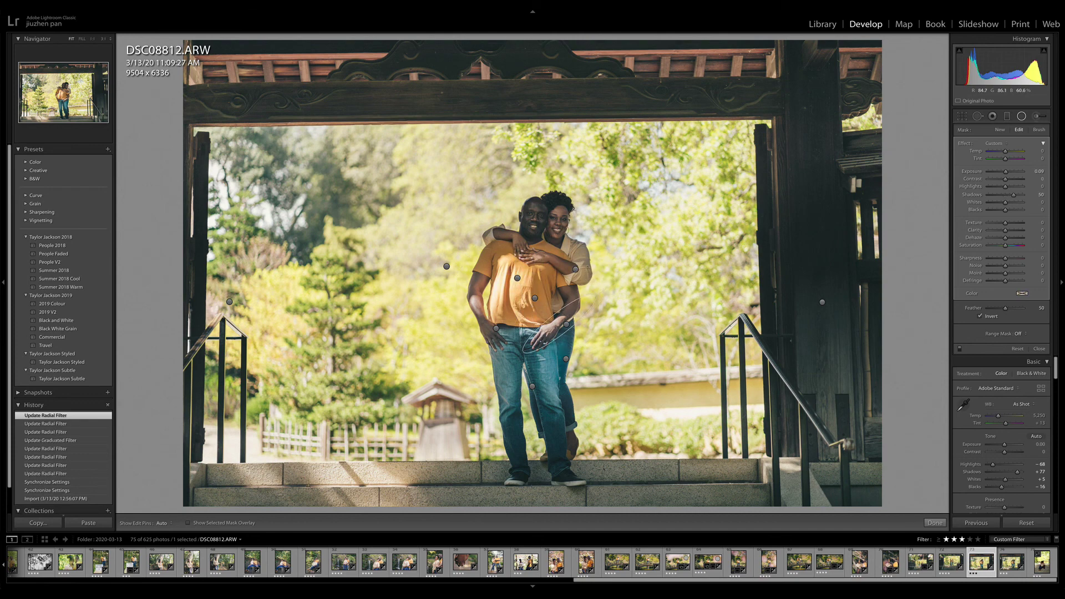
key(Delete)
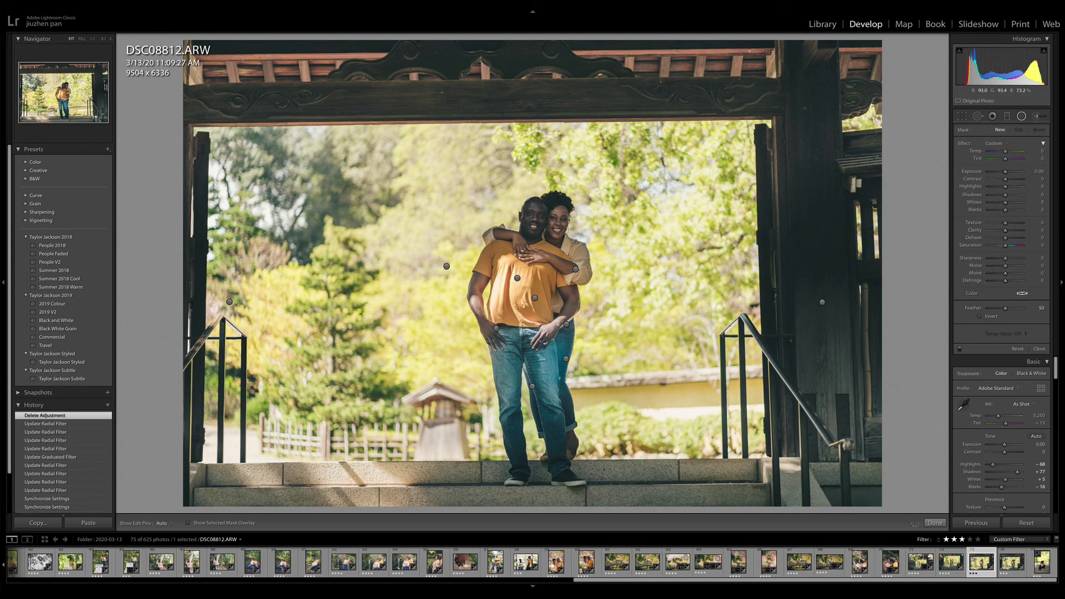
drag(447, 267, 523, 255)
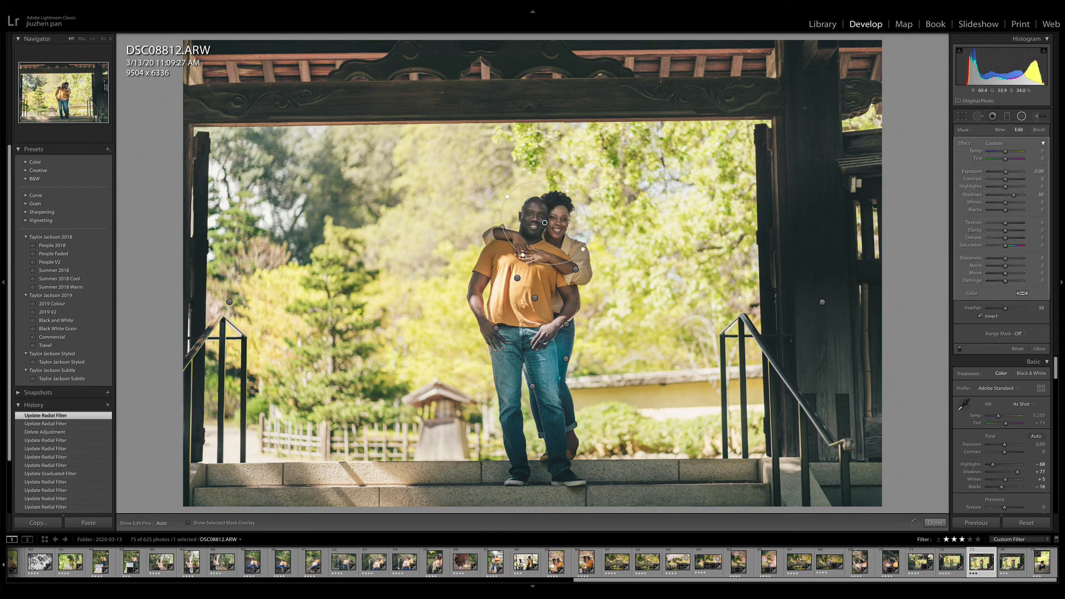
- Reposition the shadow-lifting radial filter over the couple in DSC08812 and stretch it to span their full figures
click(567, 324)
drag(567, 324, 534, 265)
drag(536, 179, 538, 109)
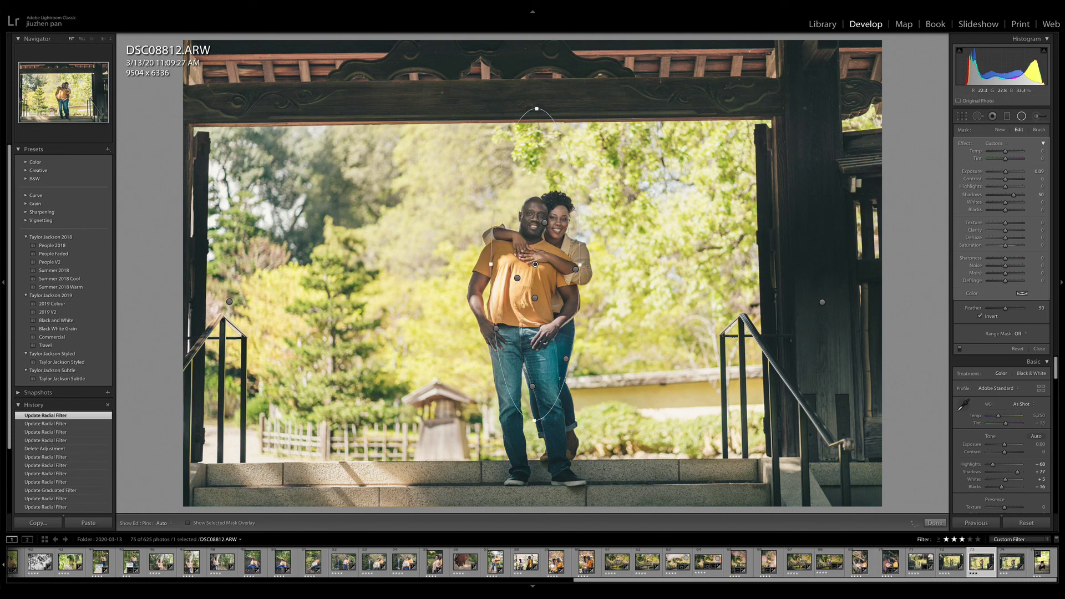
drag(536, 264, 600, 304)
- Open DSC08817, apply the previous photo's settings and center the large shadow-lifting radial filter on the couple
key(Right)
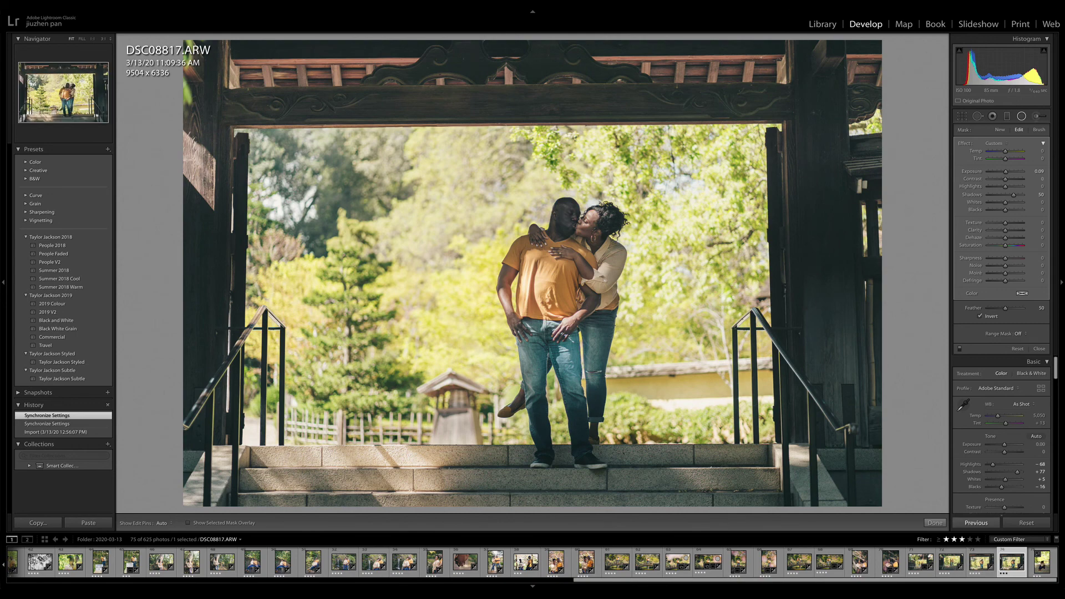
click(972, 523)
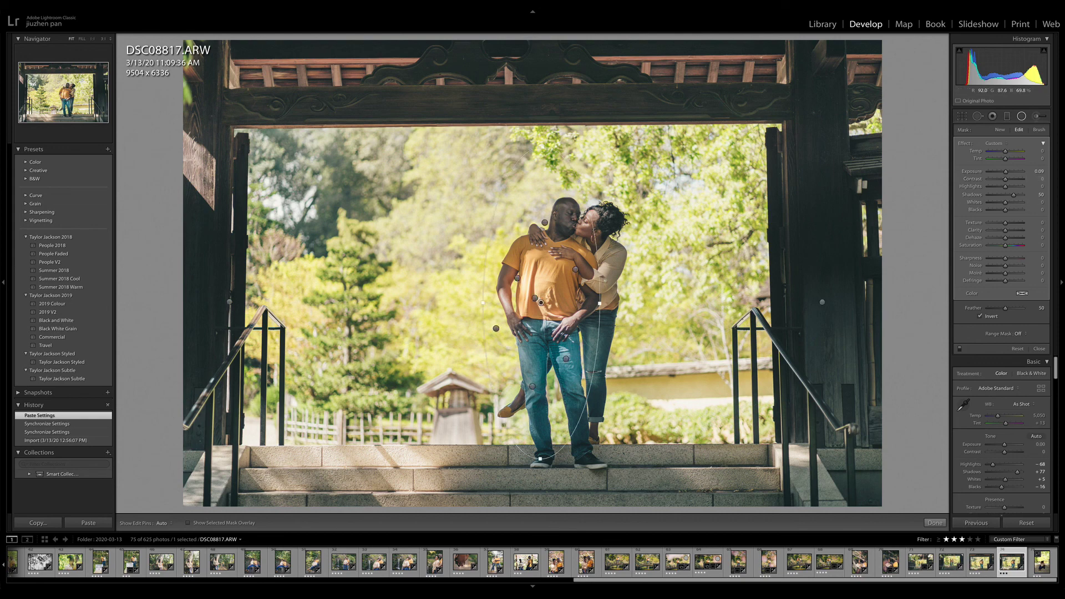
drag(541, 303, 564, 307)
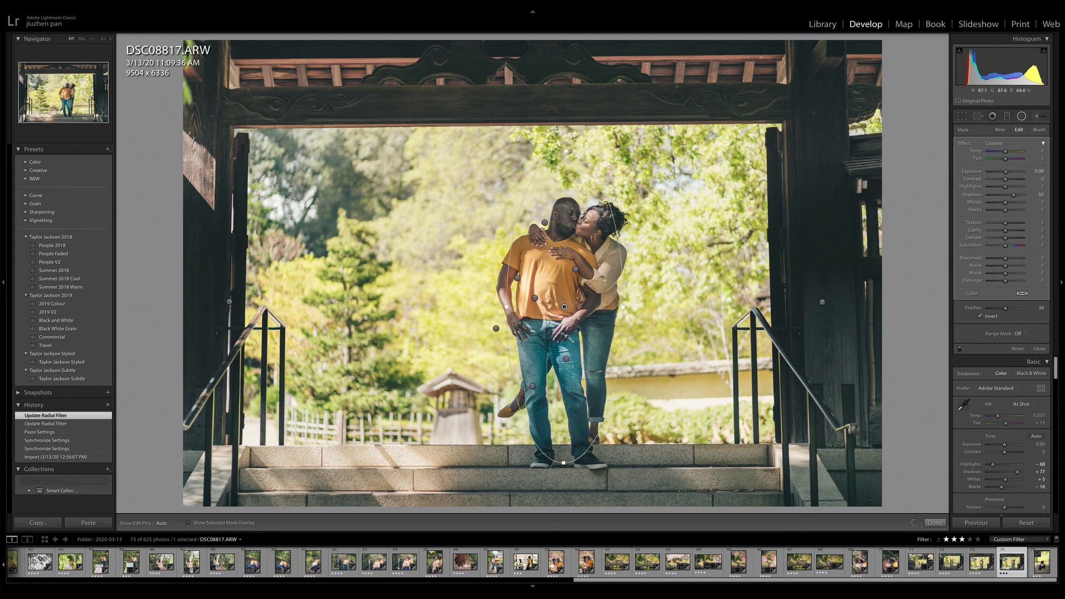
- Move the smaller radial filters onto the couple's faces and the woman's shoulder in DSC08817, and rate the photo four stars
click(545, 223)
drag(545, 222, 577, 223)
click(575, 269)
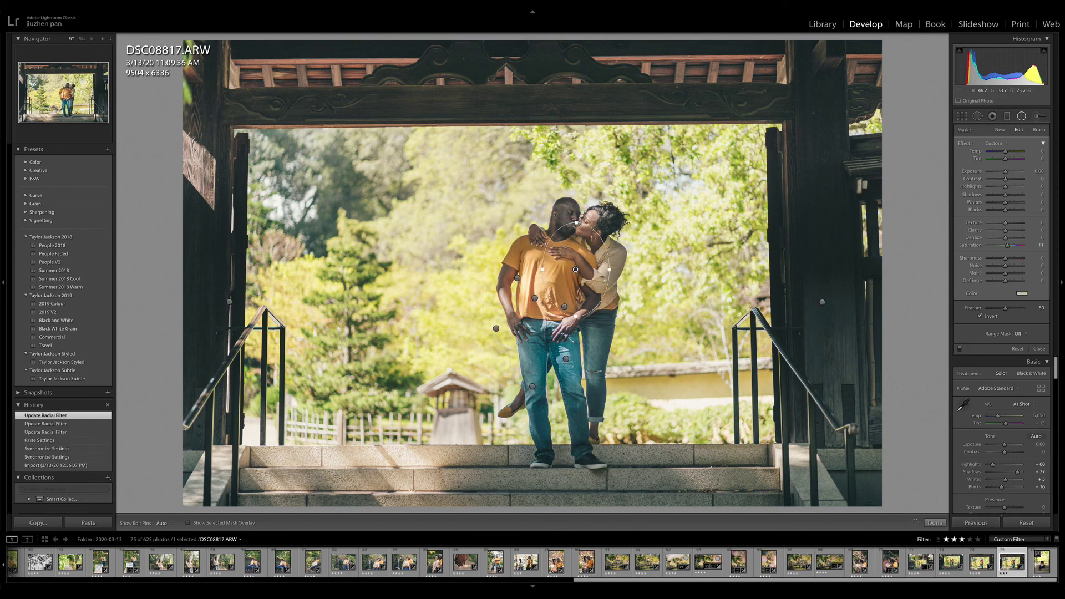
drag(575, 269, 598, 243)
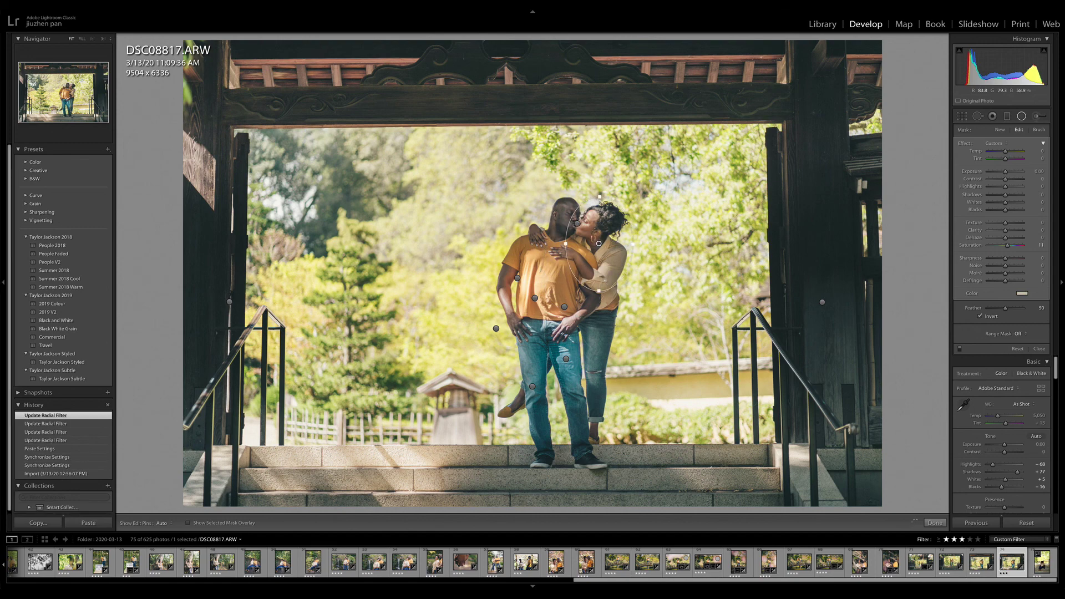
key(4)
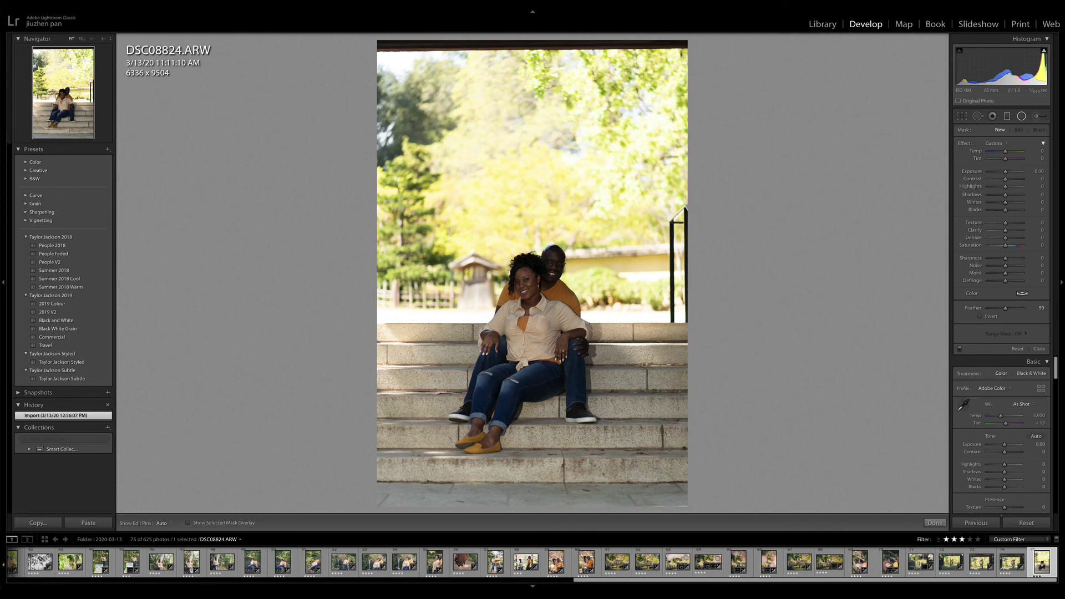
- Crop DSC08824 to remove the dark beam above the trees and the pavement below the lowest step
key(r)
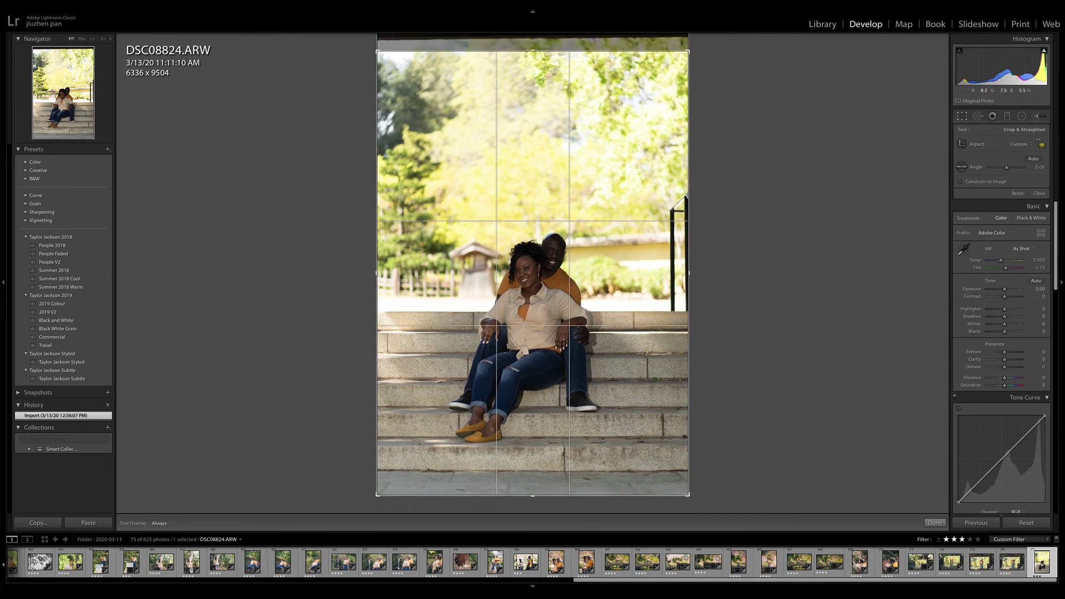
drag(532, 49, 533, 49)
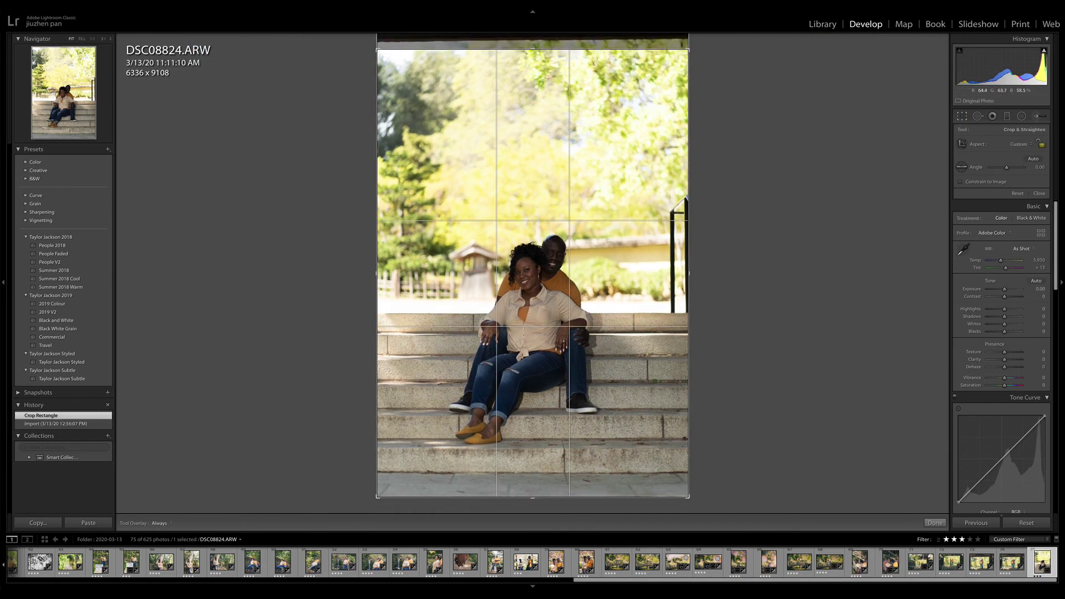
drag(533, 498, 532, 485)
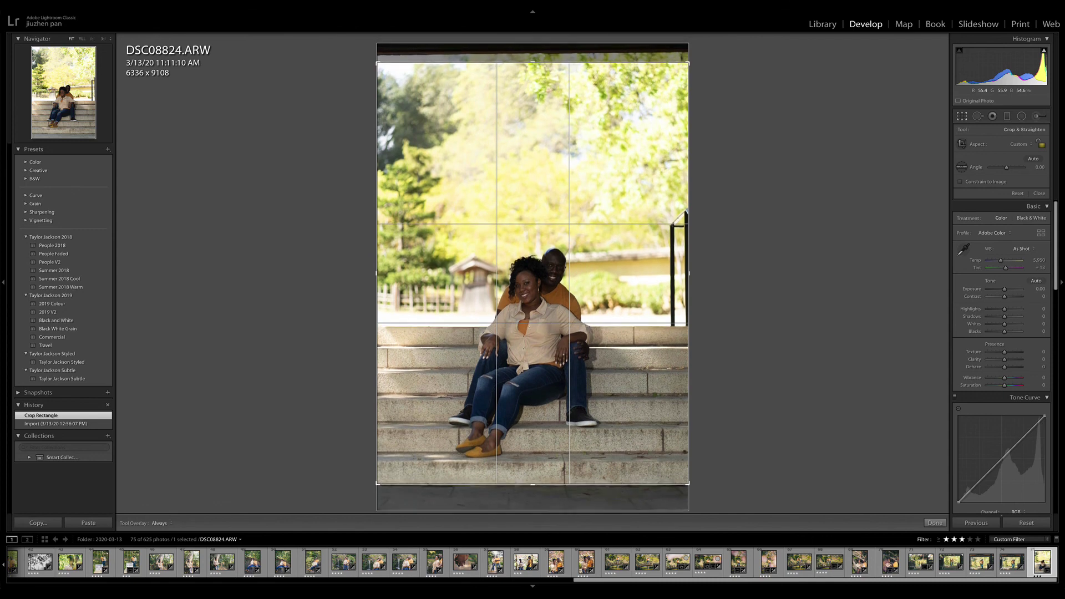
key(Return)
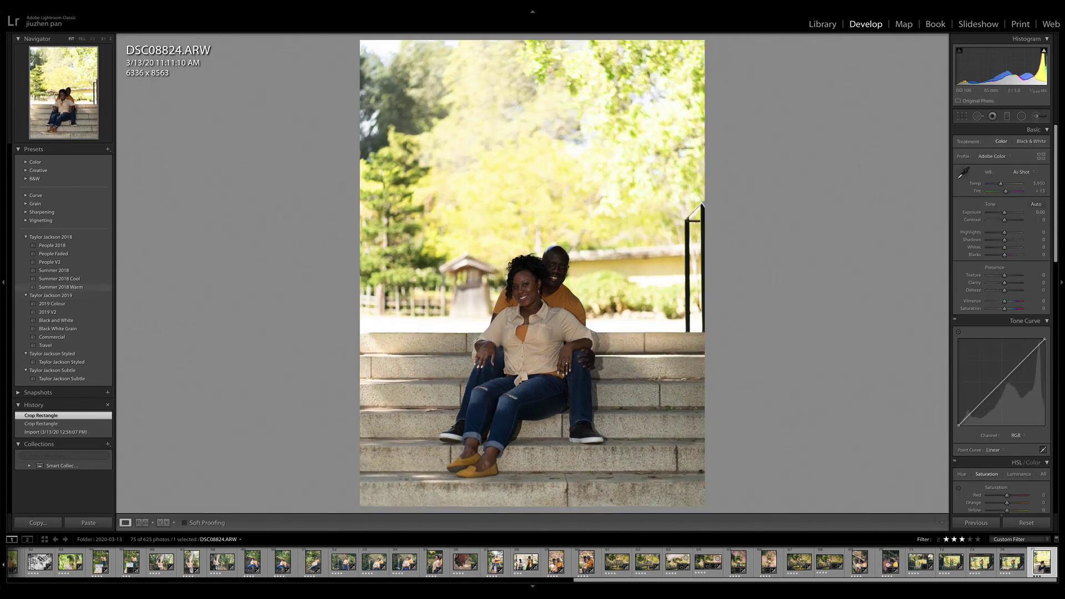
- Apply the Summer 2018 Warm preset to DSC08824 and set exposure to +0.25, highlights to −100 and shadows to +85
click(61, 287)
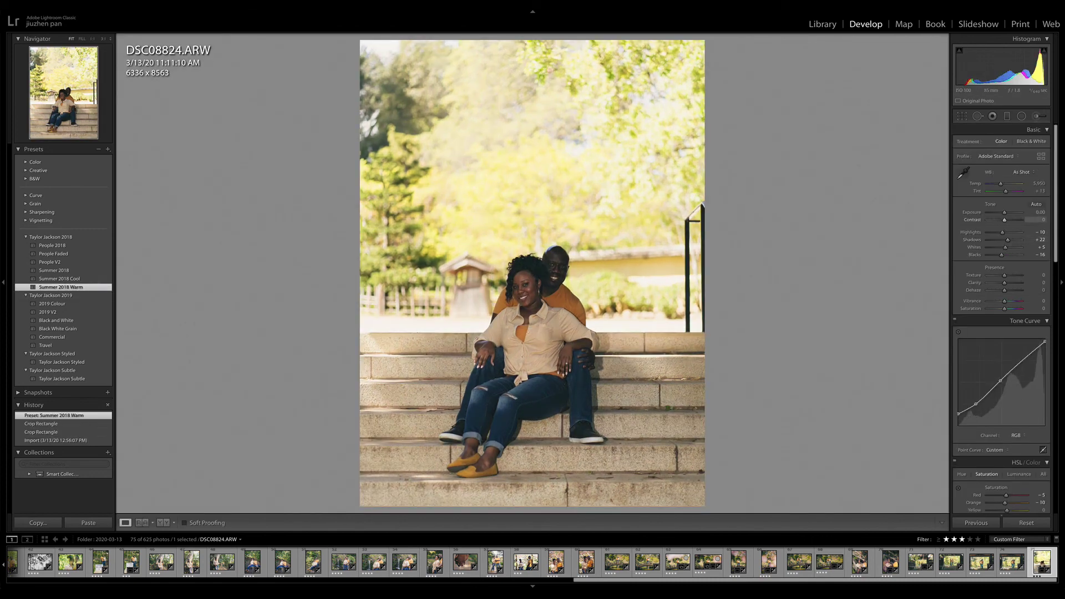
drag(1008, 241, 987, 232)
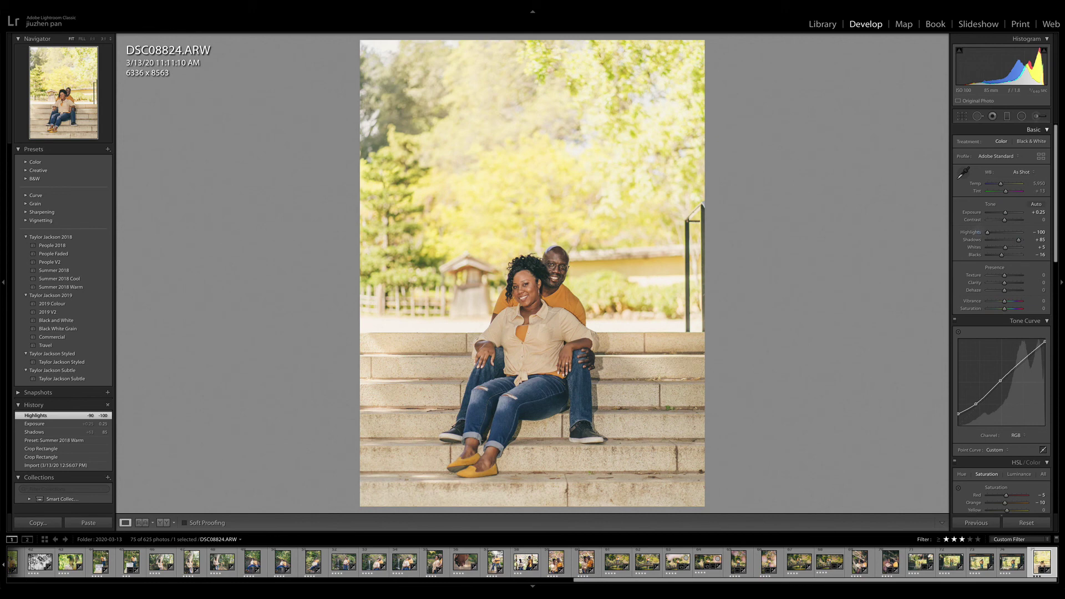
- Add a graduated filter fading downward over the background to the top step, with reduced exposure and highlights at −100
click(1007, 115)
drag(531, 228, 531, 340)
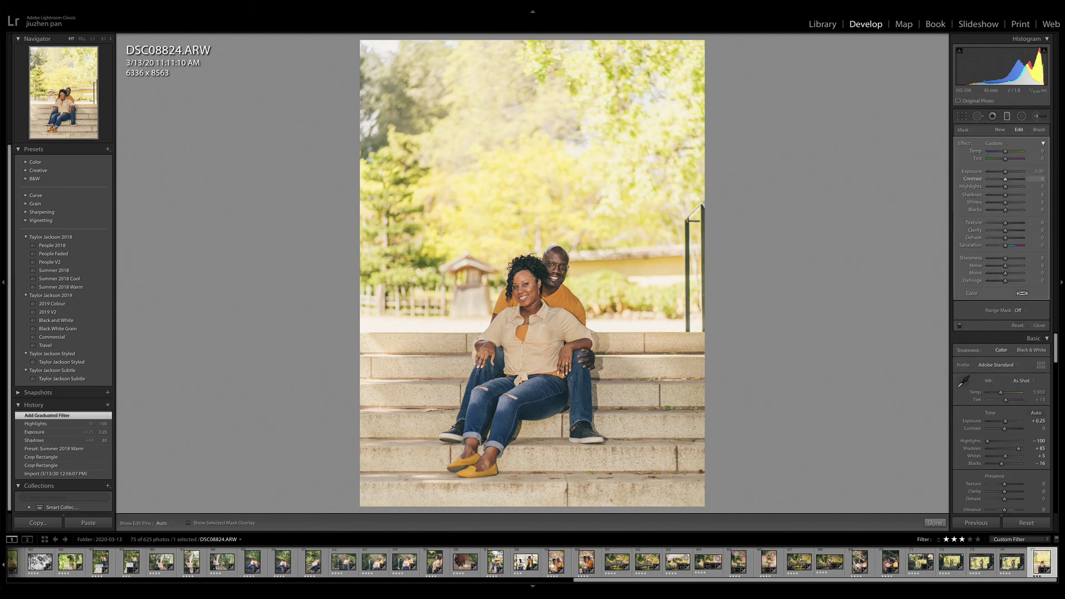
mouse_move(1006, 186)
mouse_down()
mouse_move(986, 186)
mouse_move(1003, 171)
mouse_up()
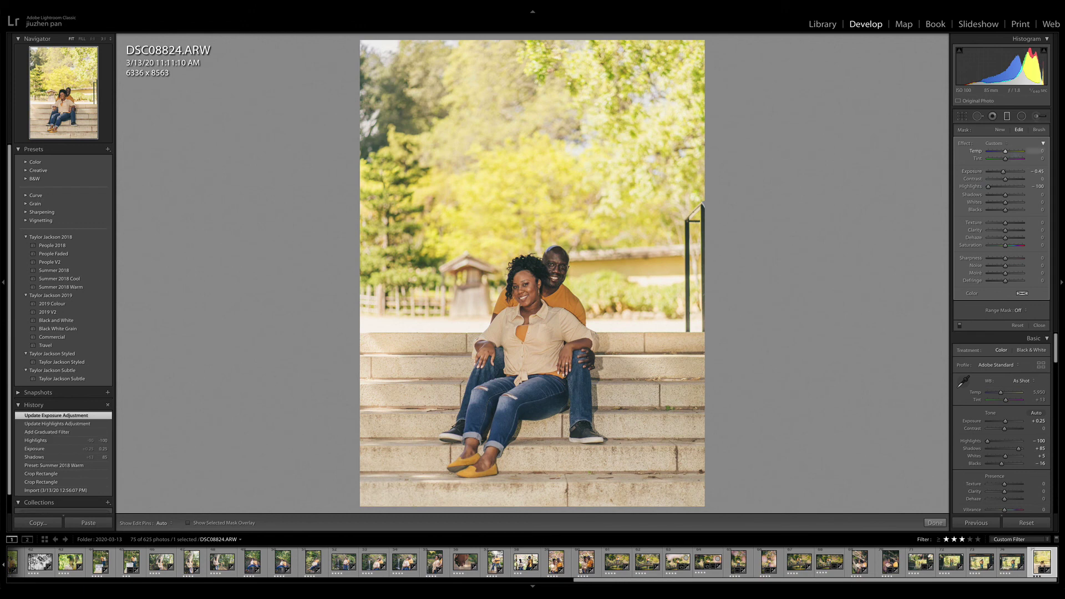
- Erase the background graduated filter's effect from the couple's faces and upper bodies with its brush
click(1039, 129)
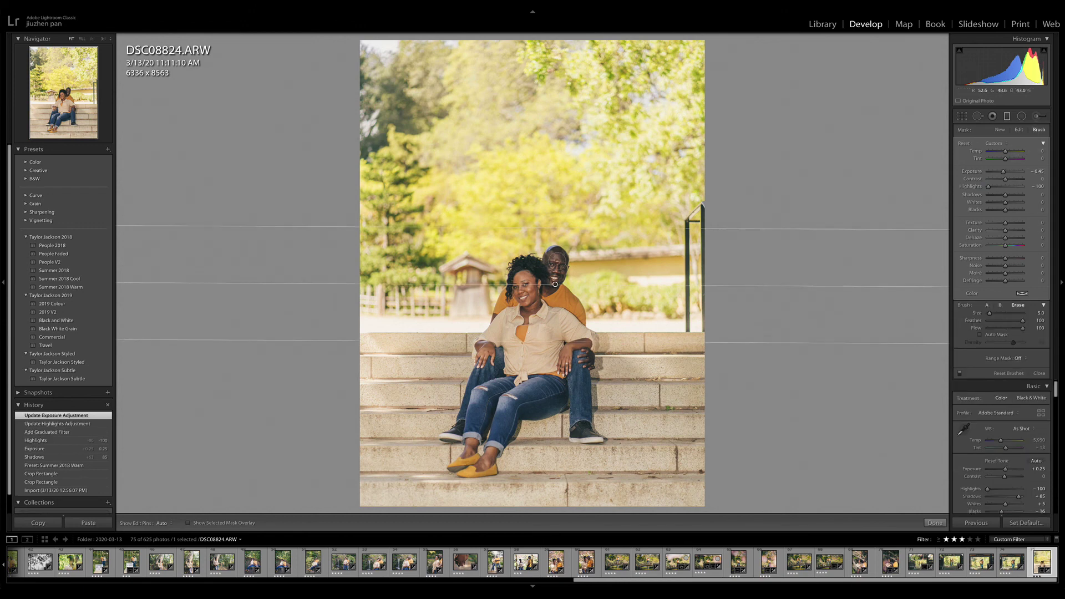
key(h)
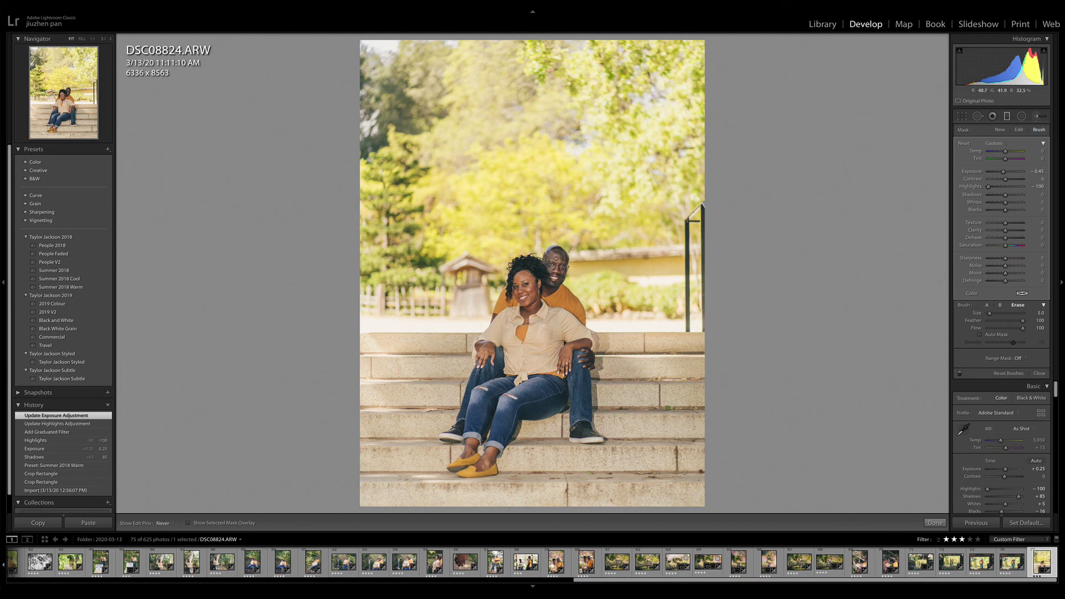
drag(543, 285, 518, 286)
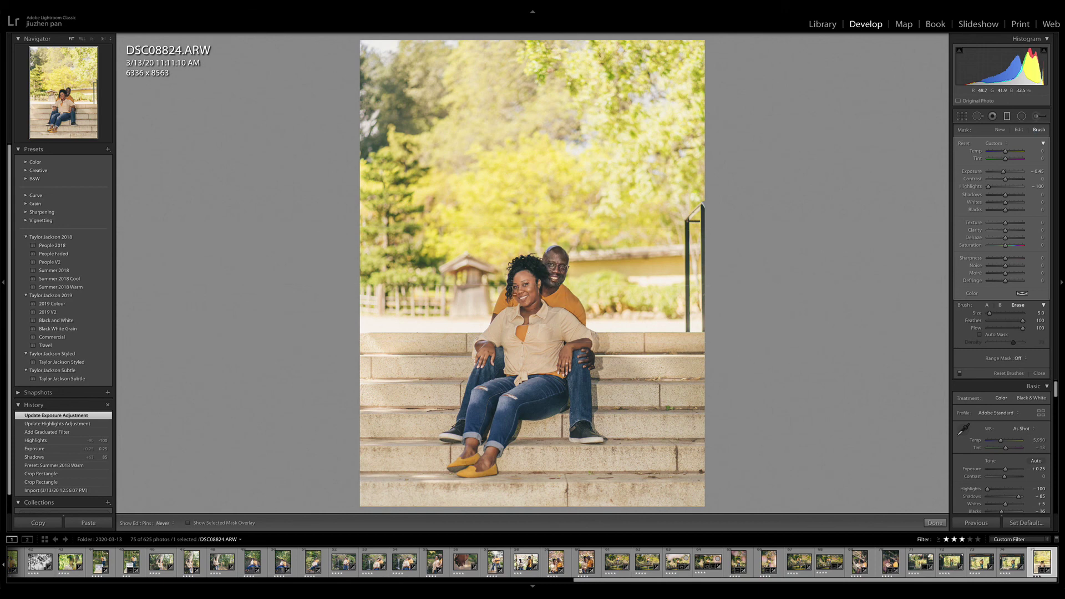
drag(569, 316, 555, 284)
key(h)
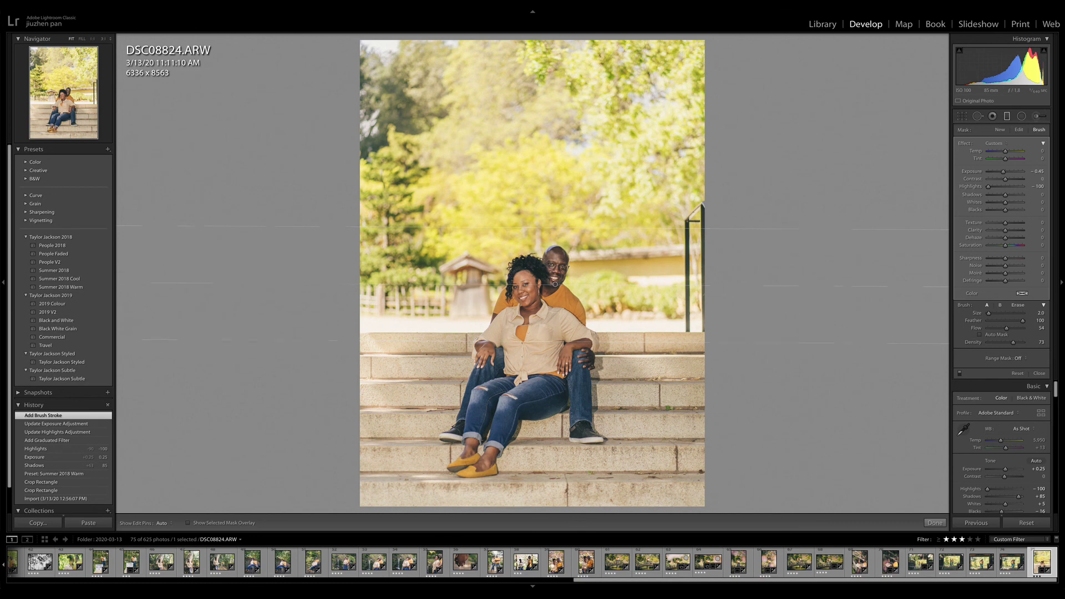
- Add an upward graduated filter over the steps with exposure −0.36, highlights 53, shadows 34 and blacks −19, and rate DSC08824 four stars
key(shift+m)
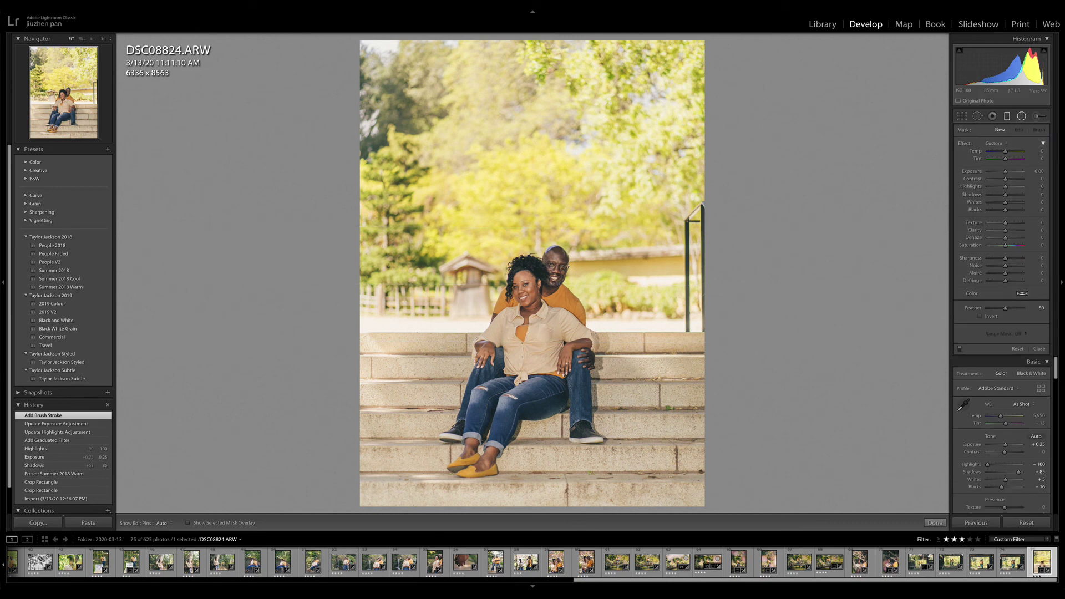
click(1008, 116)
drag(548, 462, 549, 324)
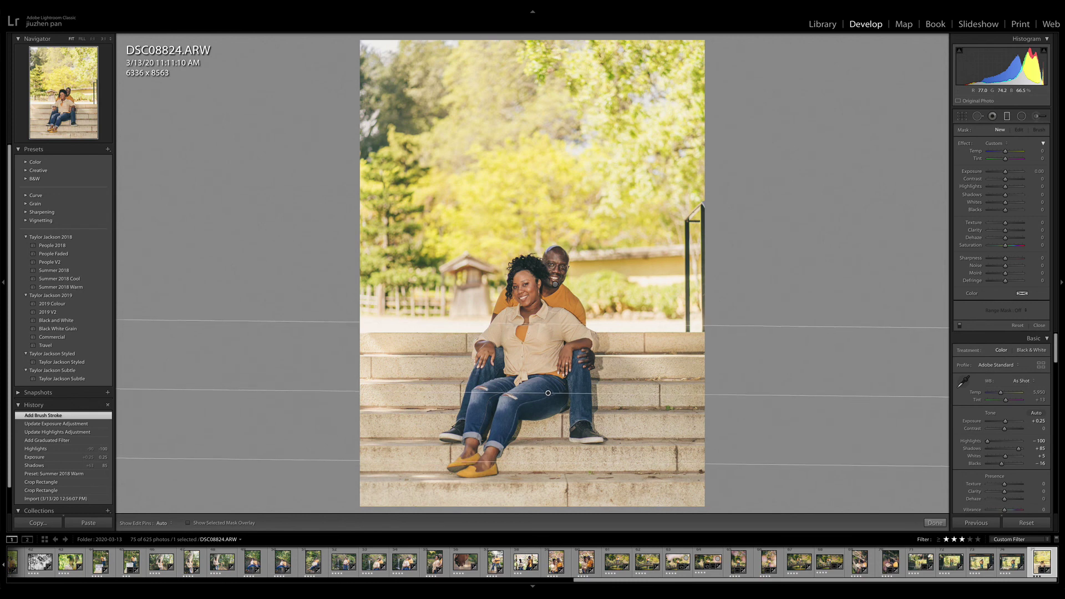
drag(1005, 210, 1002, 210)
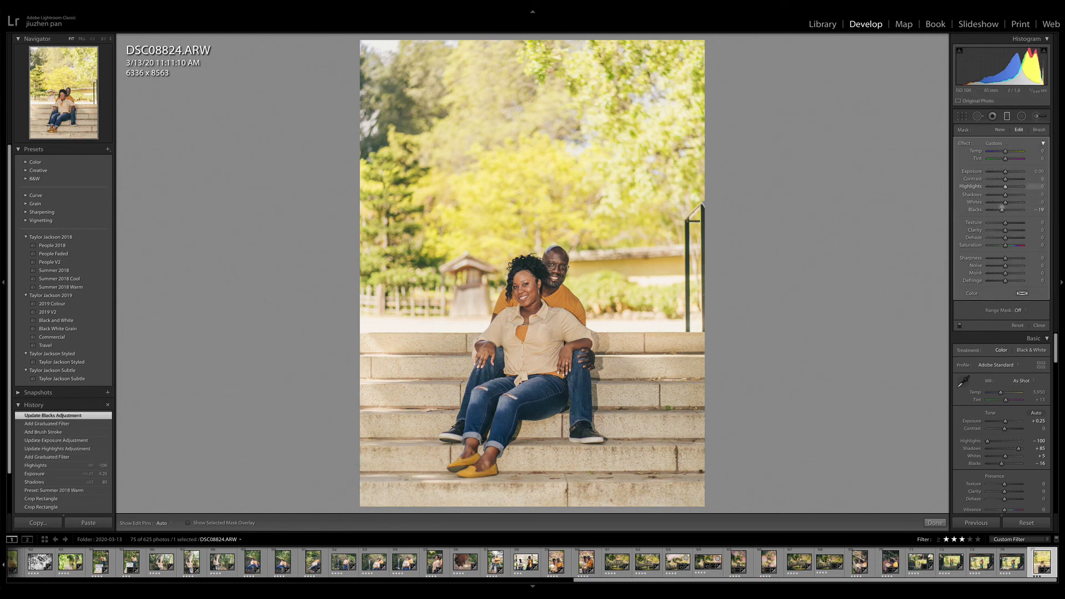
drag(1005, 171, 1011, 195)
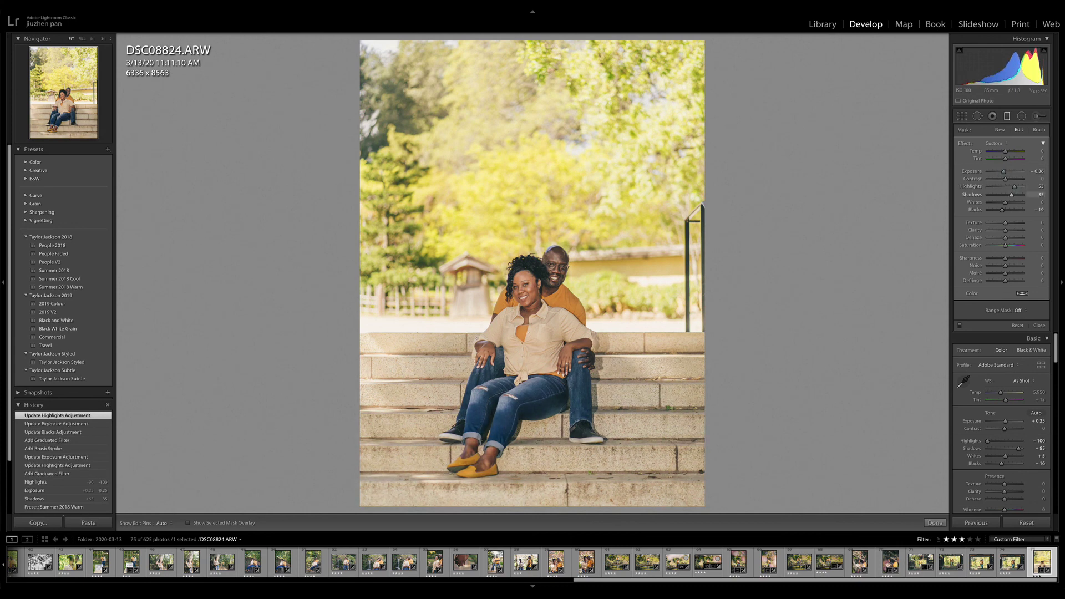
key(4)
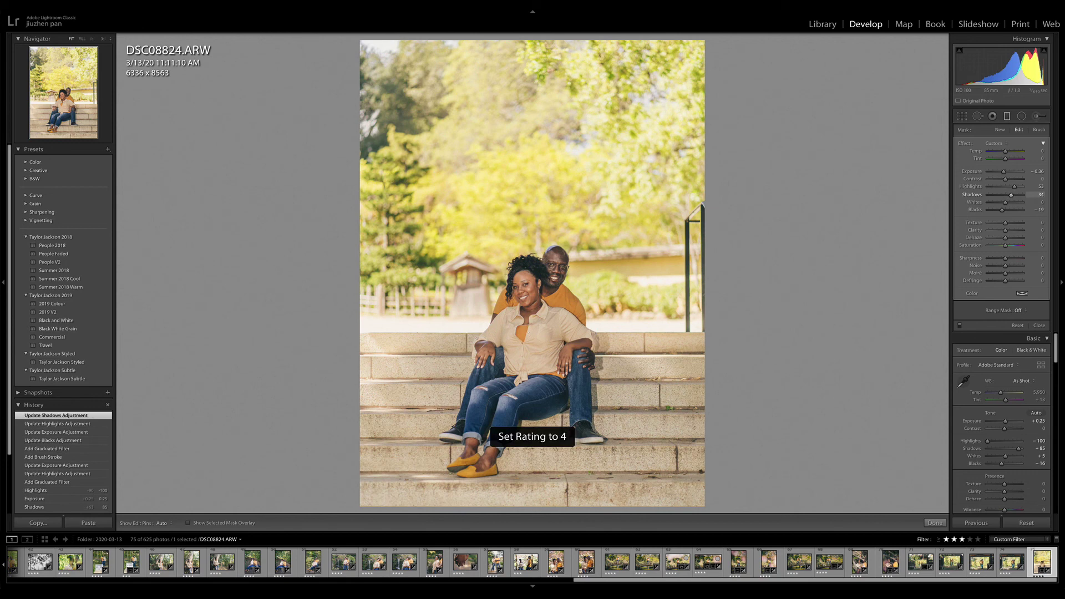
scroll(472, 562, up, 10)
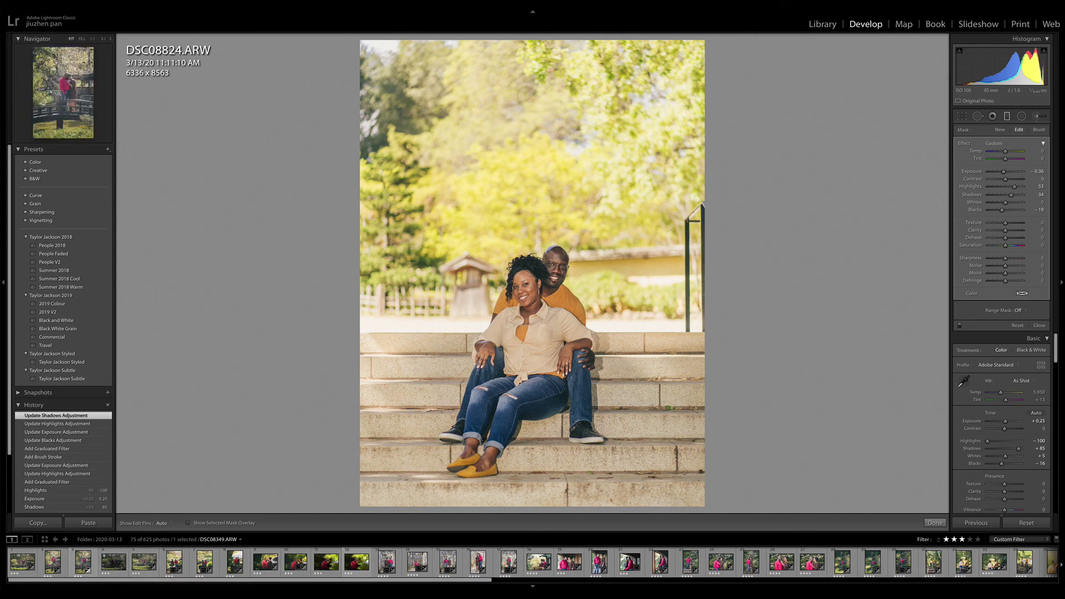
scroll(83, 562, down, 10)
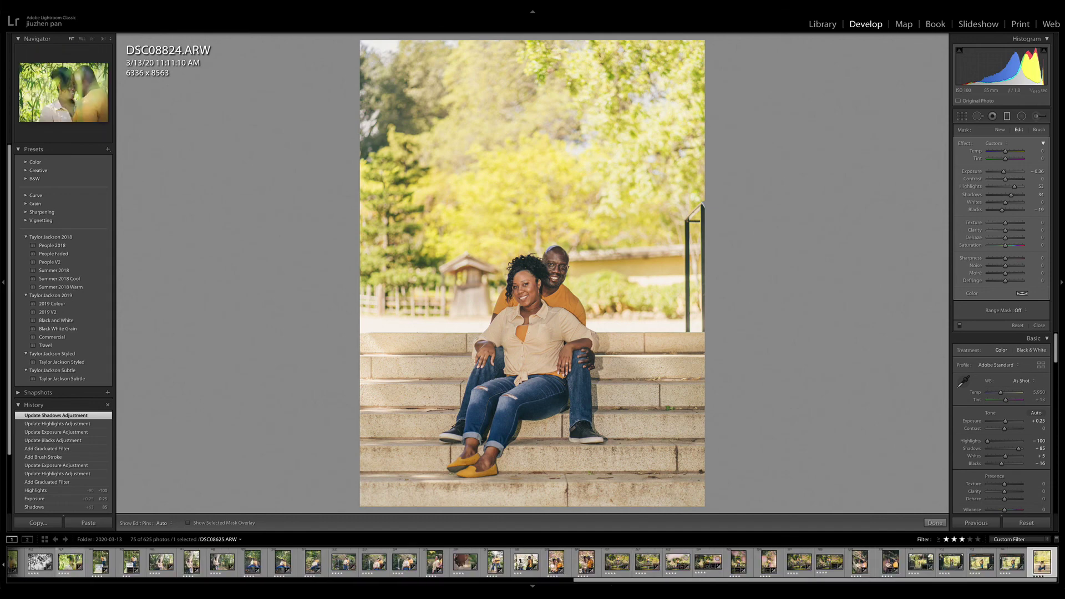
scroll(83, 562, up, 10)
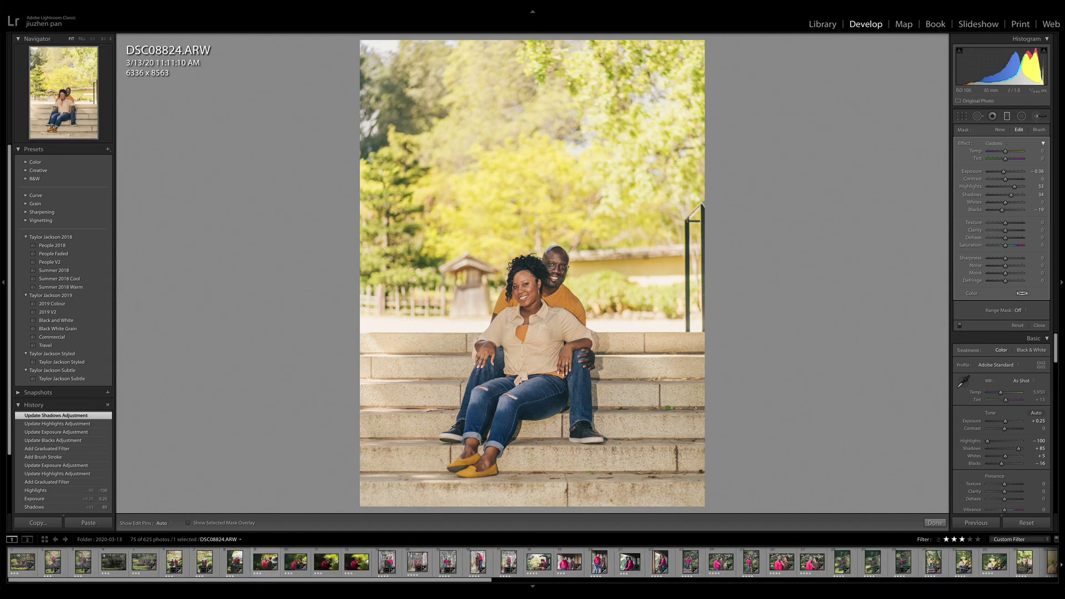